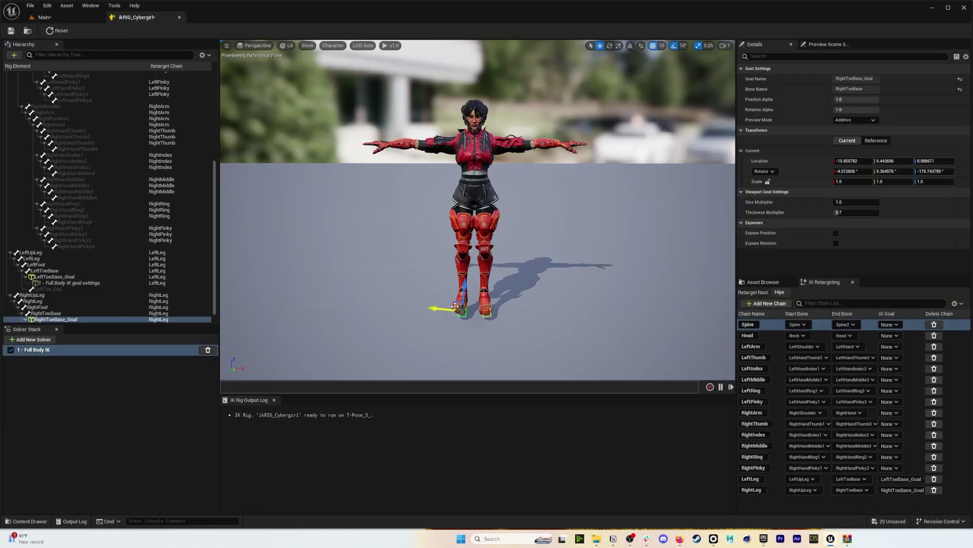
pyautogui.moveTo(448, 299); pyautogui.dragTo(411, 261)
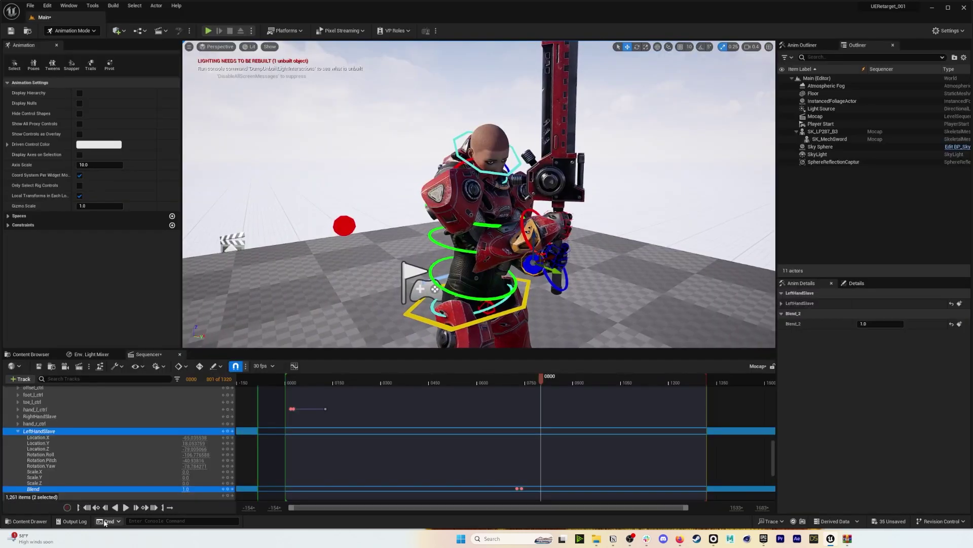
pyautogui.click(126, 508)
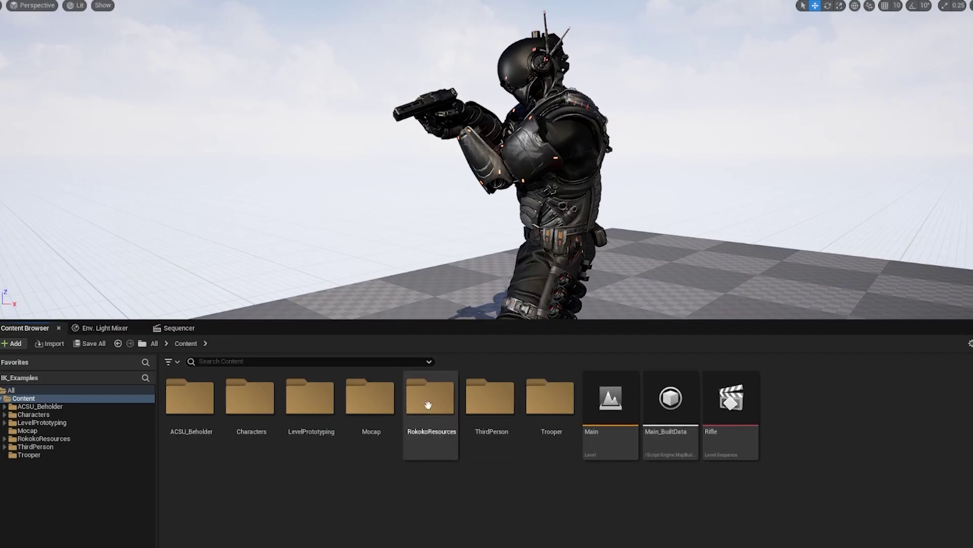
pyautogui.doubleClick(446, 410)
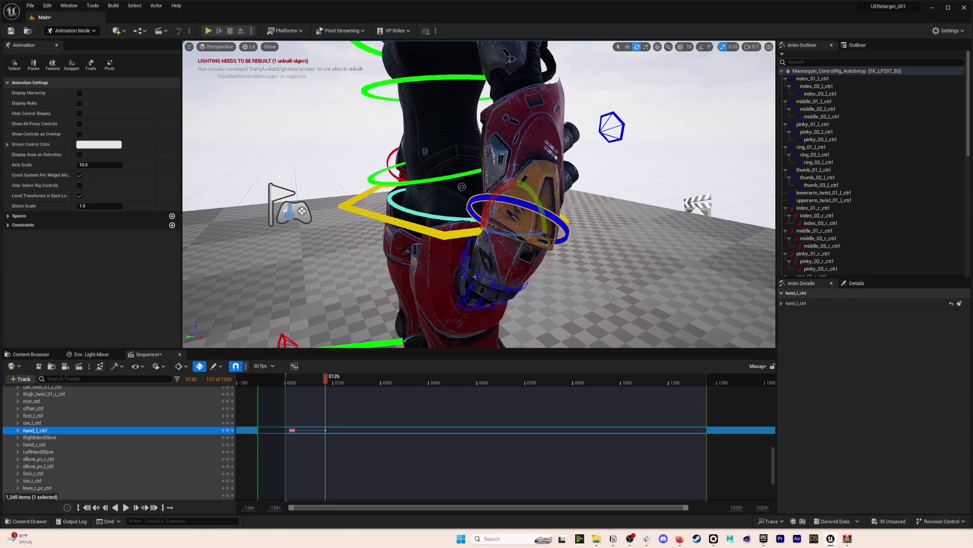
pyautogui.moveTo(479, 194); pyautogui.dragTo(552, 198, button='right')
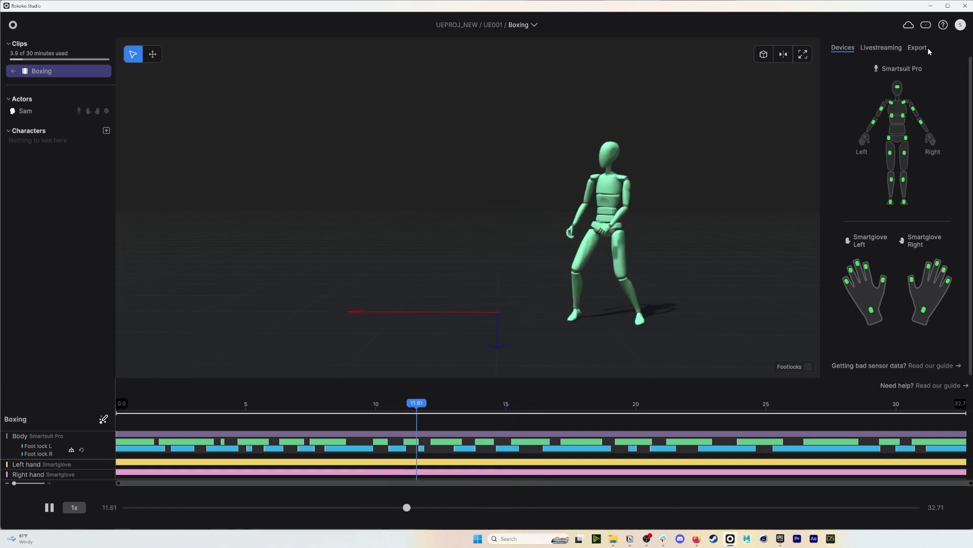
# Leave the Boxing clip and mark Boxing, Gorilla, Idle_FacialMocap, Idle_Waiting and WaveHello for export.
pyautogui.click(926, 47)
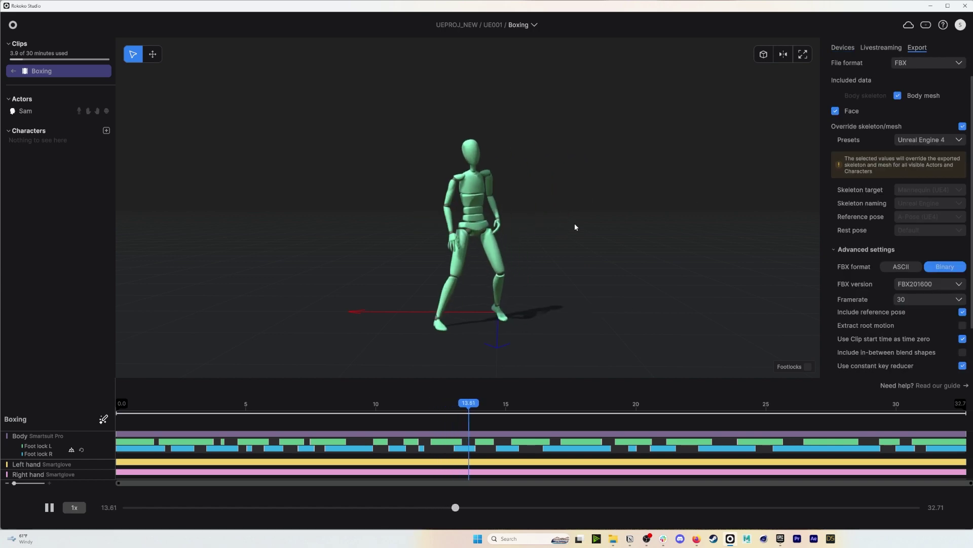
pyautogui.click(12, 71)
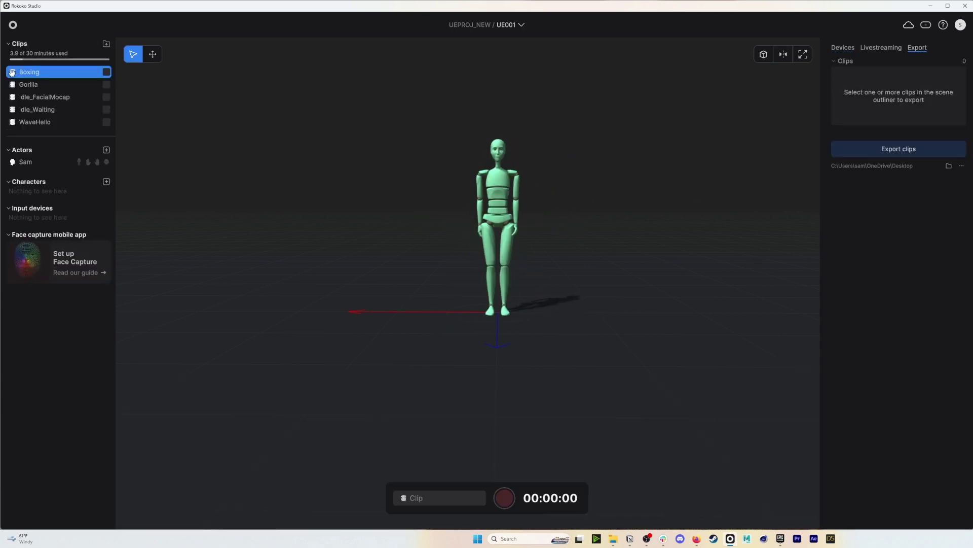
pyautogui.click(108, 71)
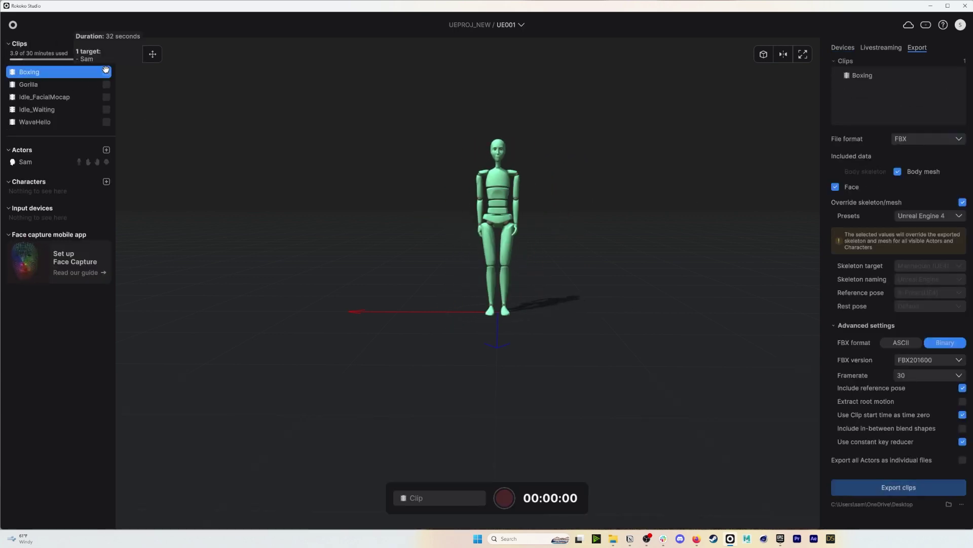
pyautogui.click(107, 84)
pyautogui.click(106, 97)
pyautogui.click(107, 110)
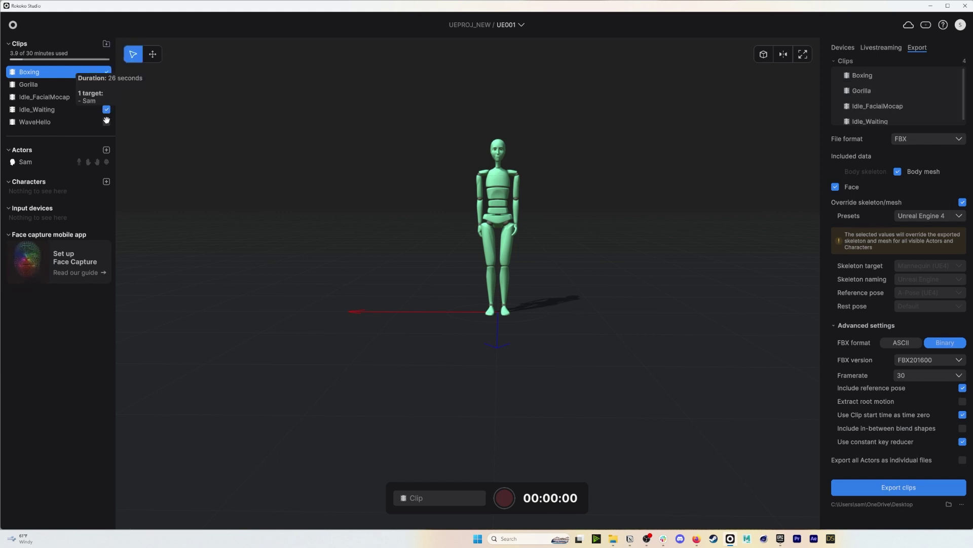
pyautogui.click(106, 122)
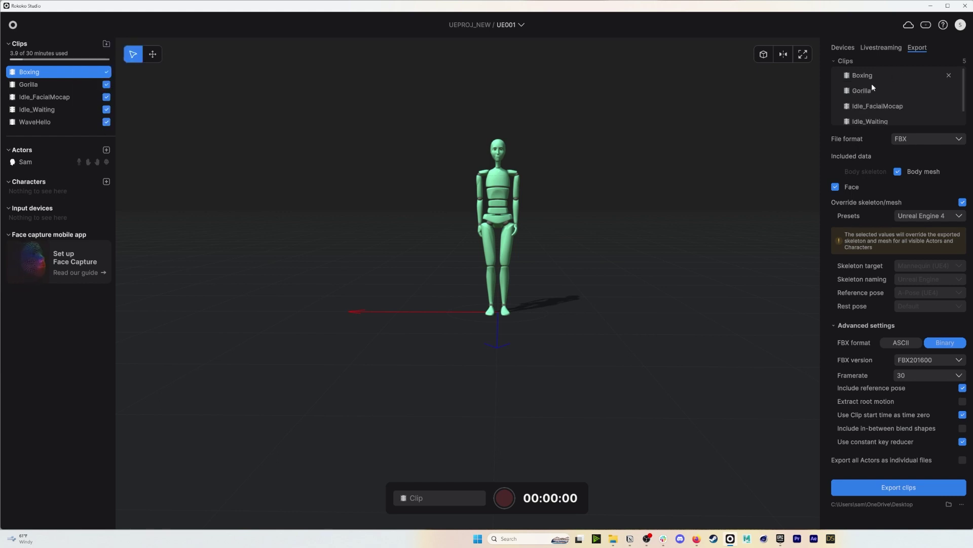
pyautogui.scroll(-1, 894, 120)
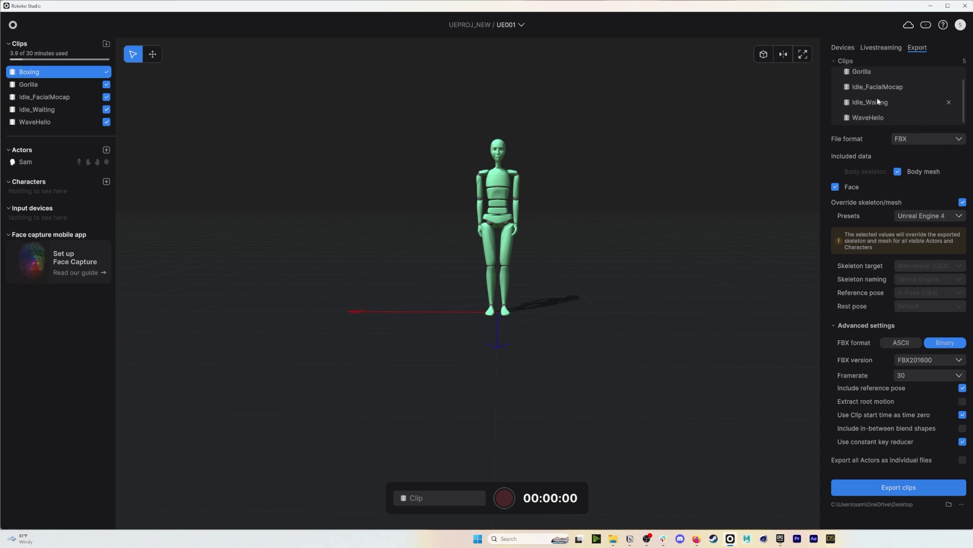
# Configure the clip export as FBX with face data and the Unreal Engine 4 preset, enabling root motion extraction and disabling the constant key reducer.
pyautogui.click(920, 140)
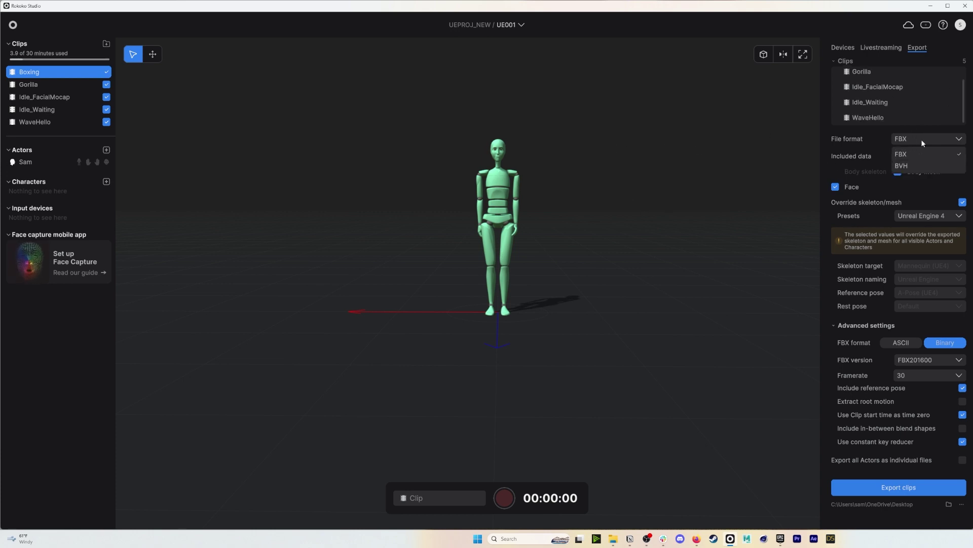
pyautogui.click(853, 137)
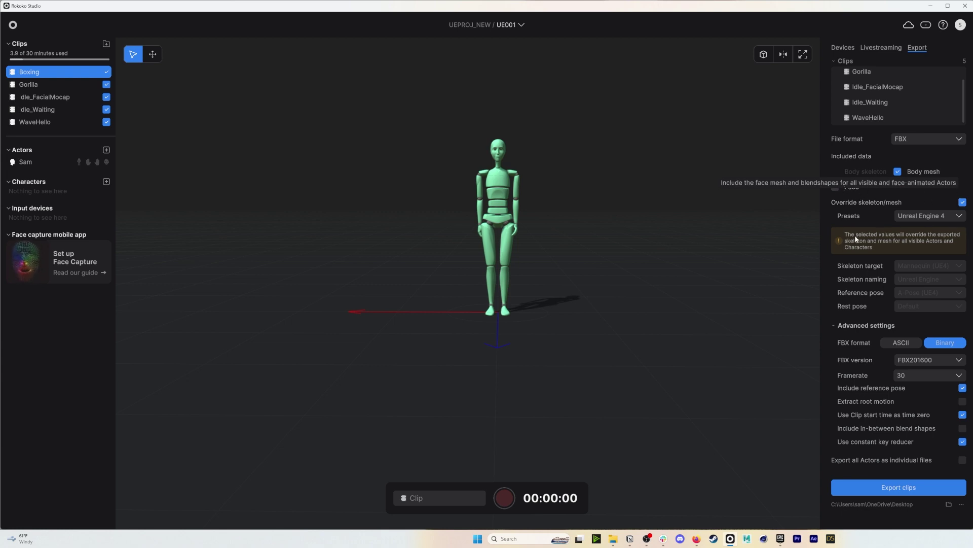
pyautogui.click(836, 188)
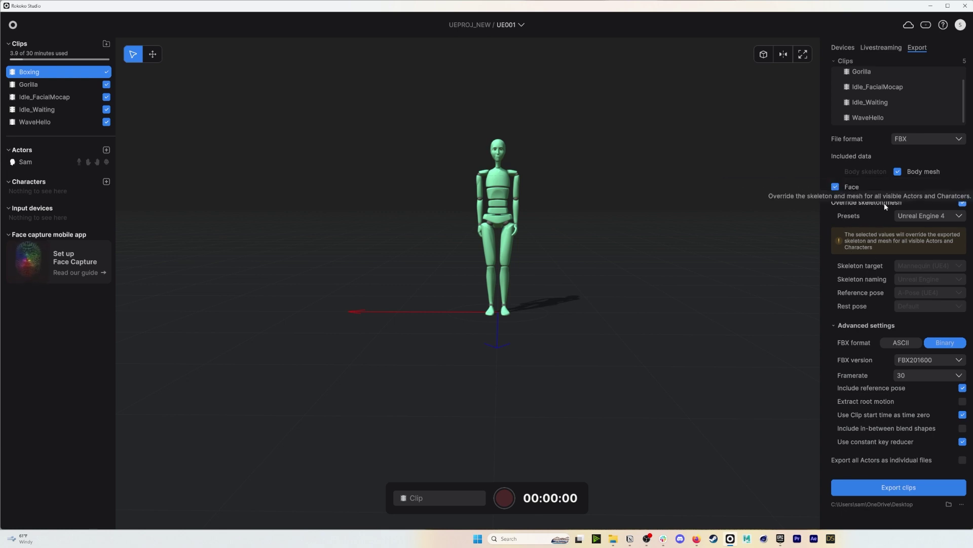
pyautogui.click(958, 216)
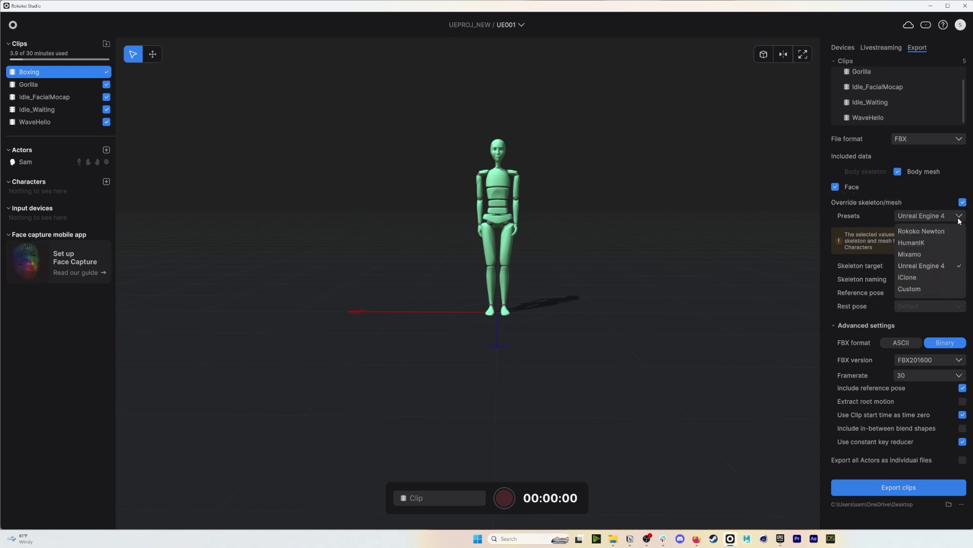
pyautogui.click(925, 266)
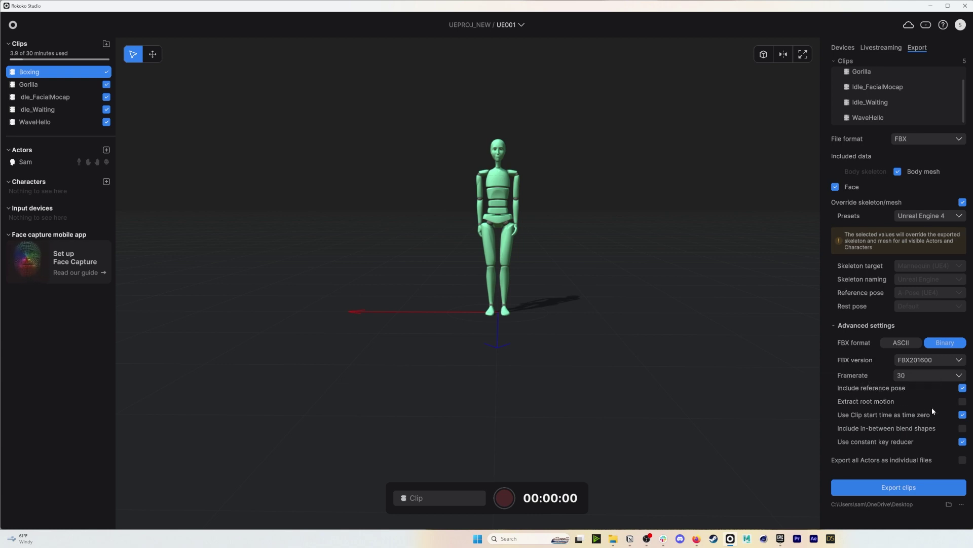
pyautogui.click(963, 402)
# Open the Boxing clip and scrub through its first few seconds to examine the starting motion.
pyautogui.doubleClick(37, 73)
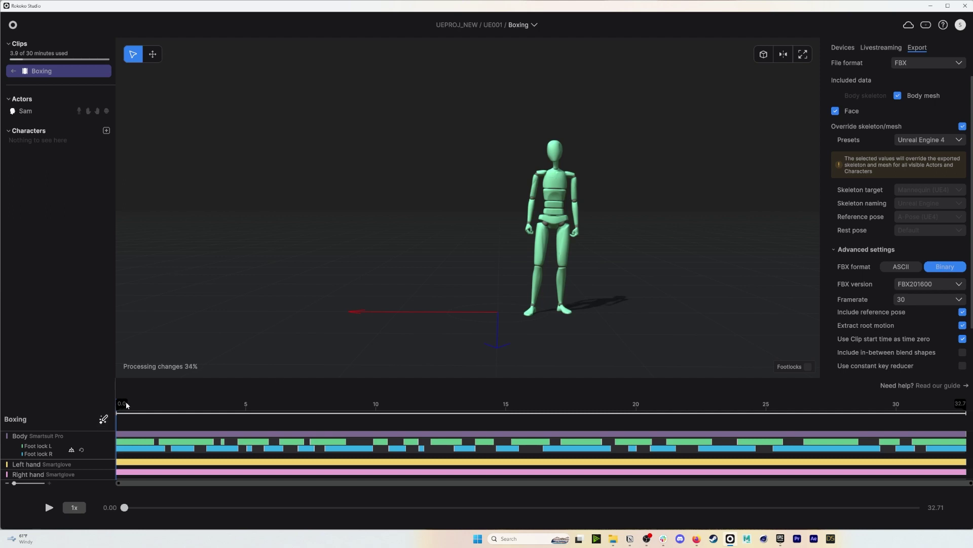
pyautogui.moveTo(127, 404); pyautogui.dragTo(158, 406)
pyautogui.moveTo(214, 408); pyautogui.dragTo(121, 402)
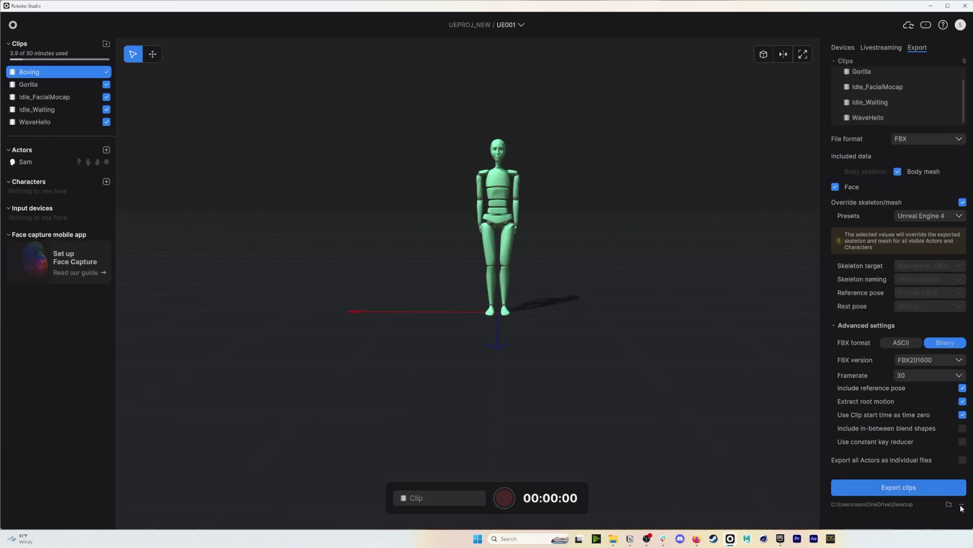
# Export the selected clips to the MOCAP folder inside 231022_UnrealRetarget/01_RAW.
pyautogui.click(961, 505)
pyautogui.moveTo(209, 22); pyautogui.dragTo(247, 60)
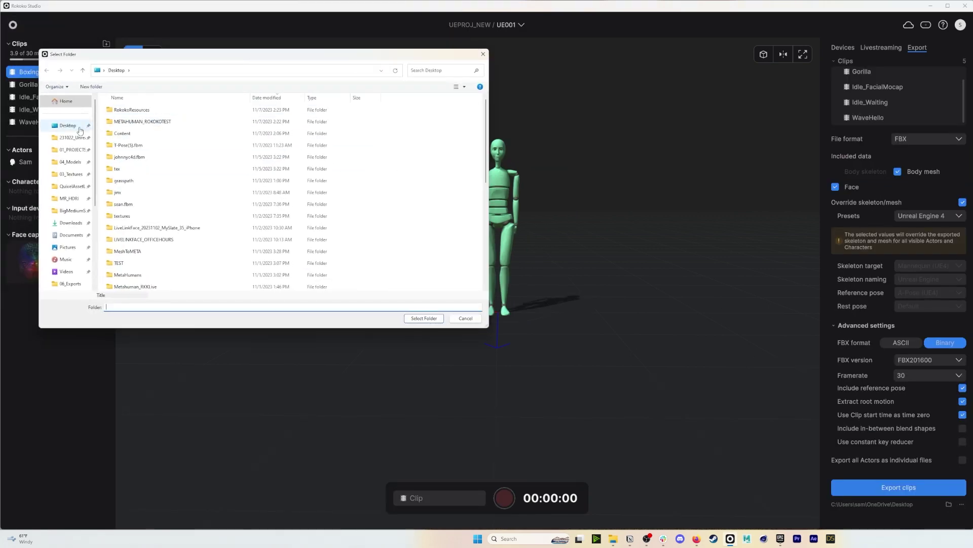
pyautogui.click(71, 138)
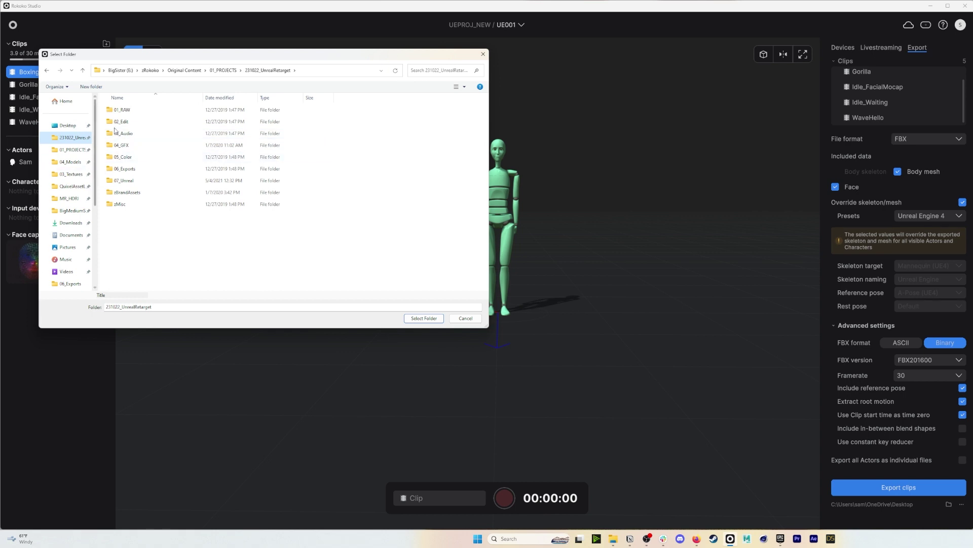
pyautogui.doubleClick(126, 109)
pyautogui.doubleClick(130, 121)
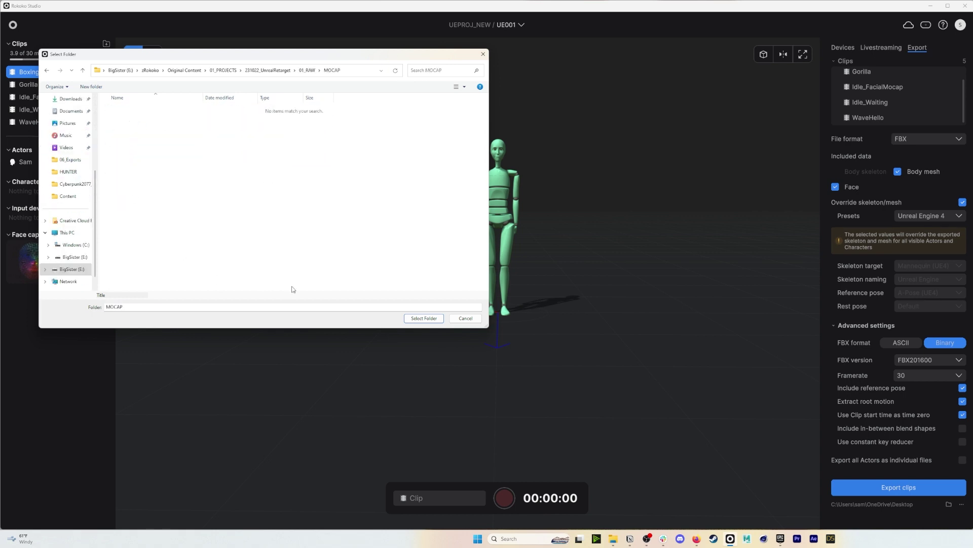
pyautogui.click(423, 319)
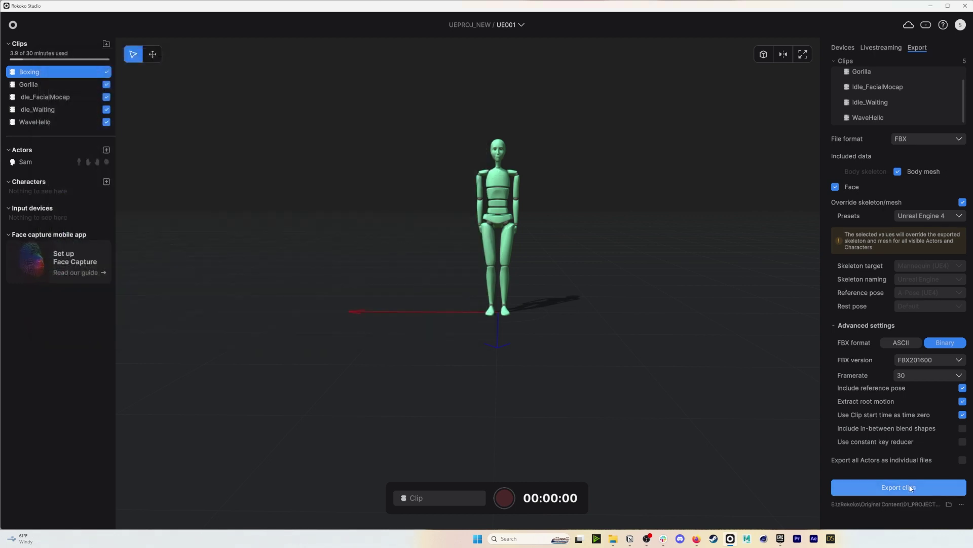
pyautogui.click(911, 488)
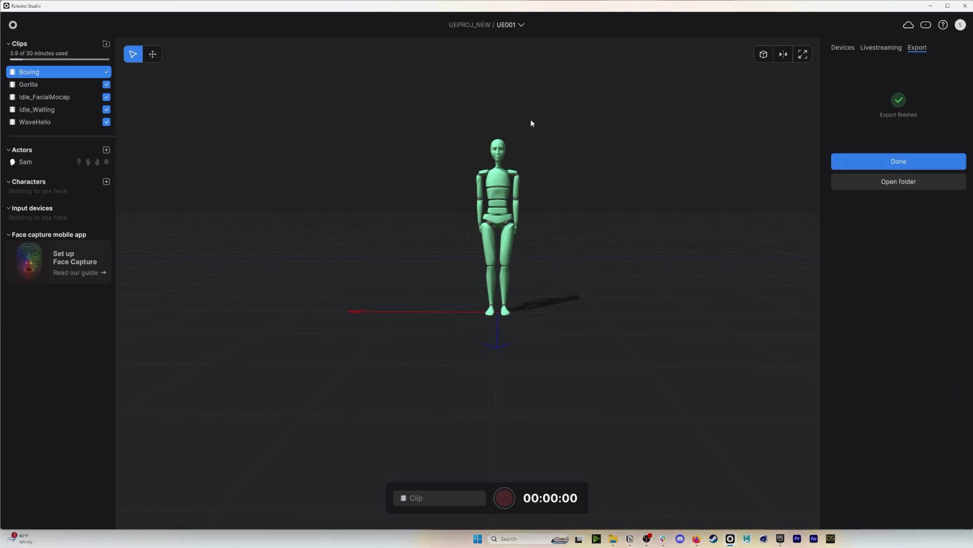
# Switch to the Epic Games Launcher and launch Unreal Engine 5.3, accepting offline mode.
pyautogui.click(781, 540)
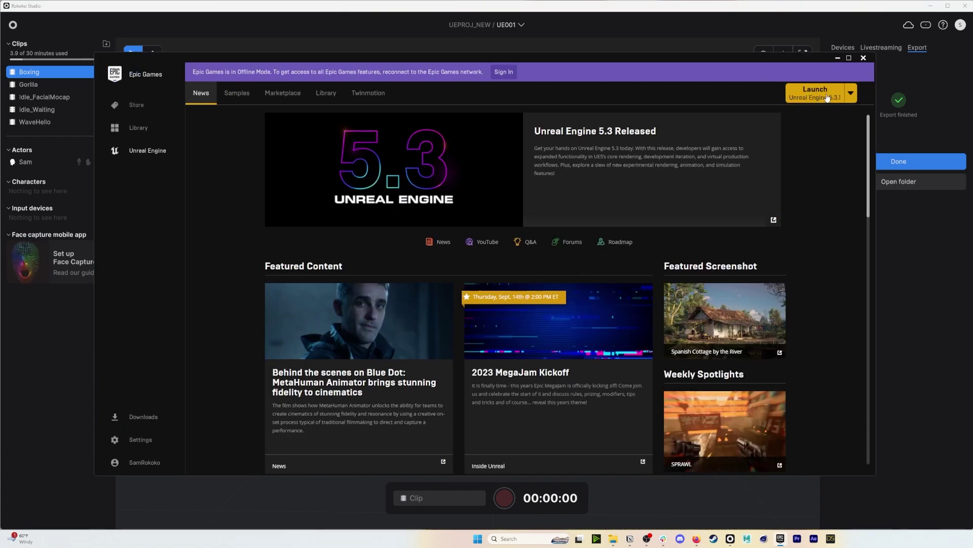
pyautogui.click(819, 100)
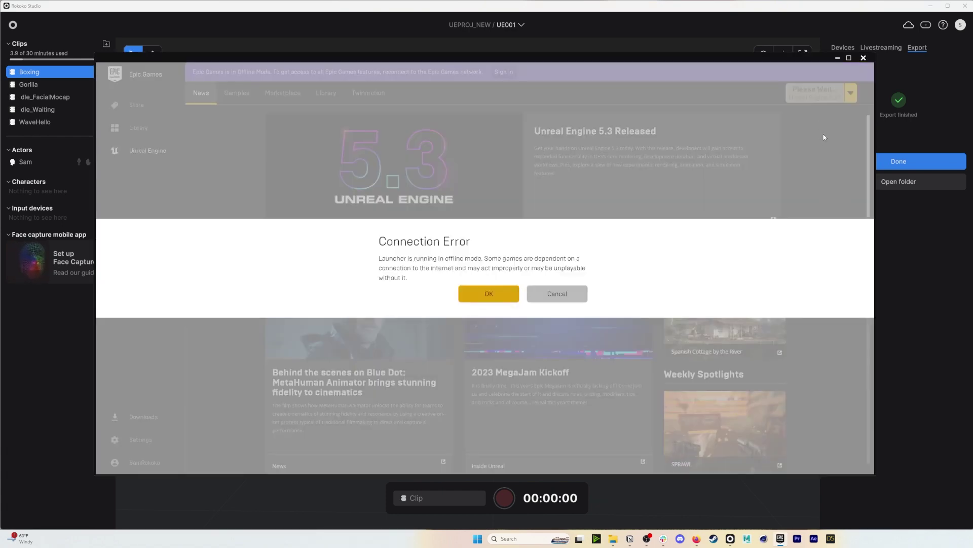
pyautogui.click(476, 297)
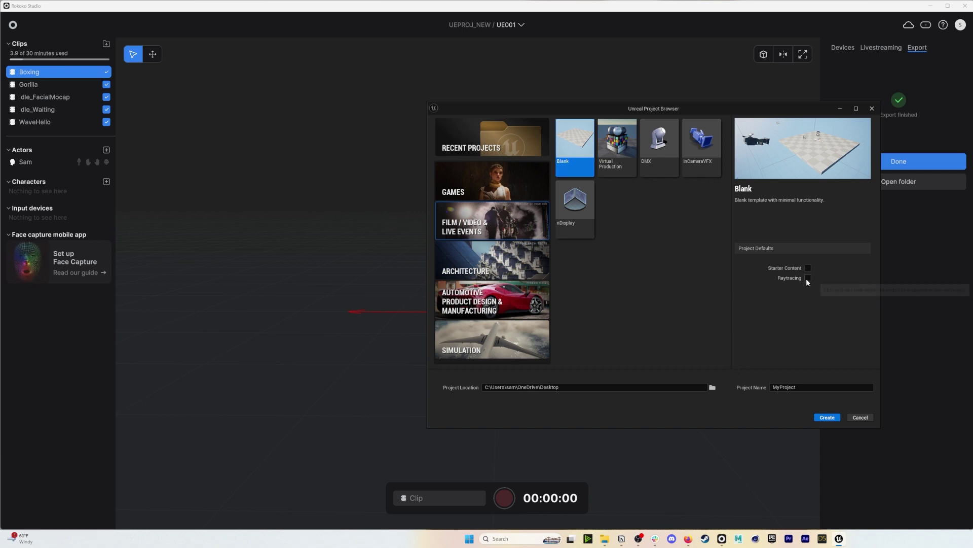
# Create a Blank Film / Video & Live Events project named UERetarget_001 in the 231022_UnrealRetarget folder, with Raytracing enabled.
pyautogui.click(807, 278)
pyautogui.click(712, 388)
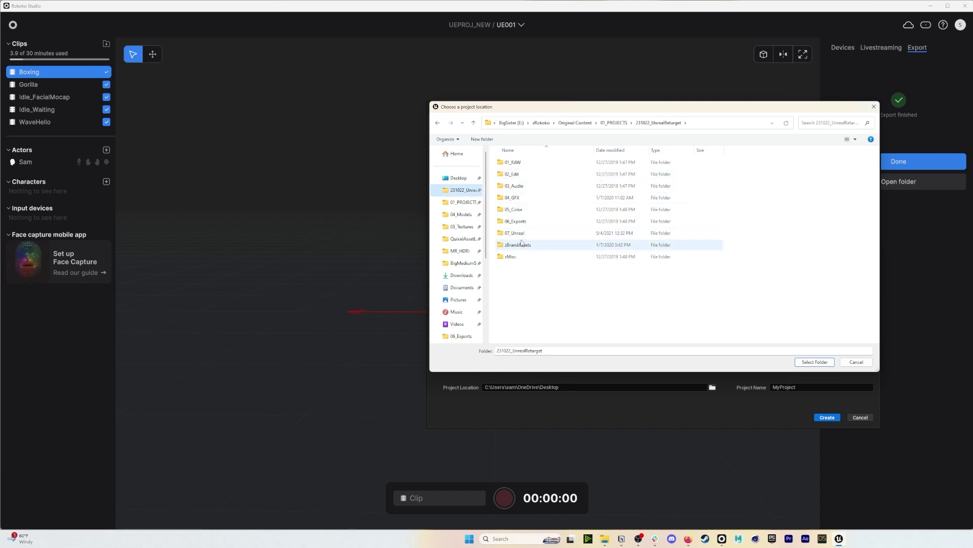
pyautogui.click(814, 361)
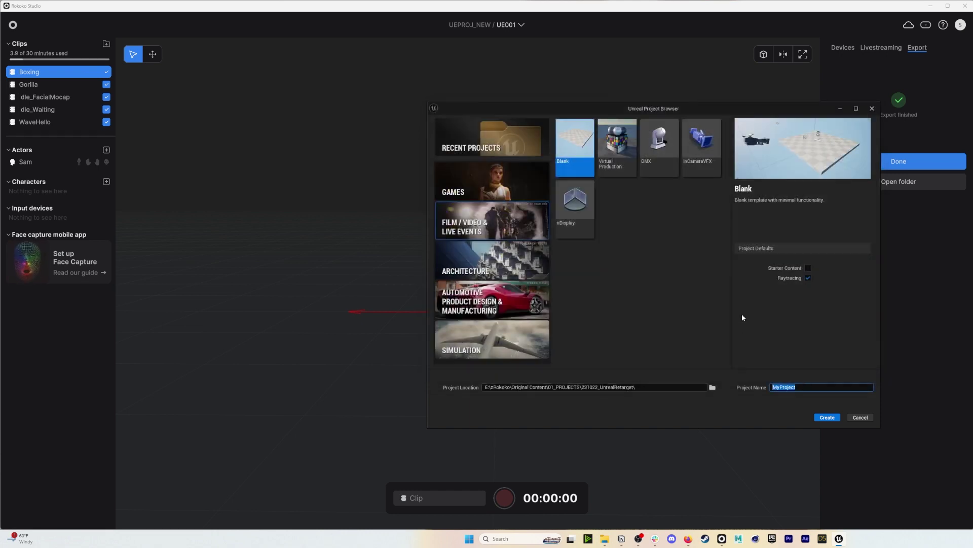
pyautogui.write('UERetarget_001')
pyautogui.press('Return')
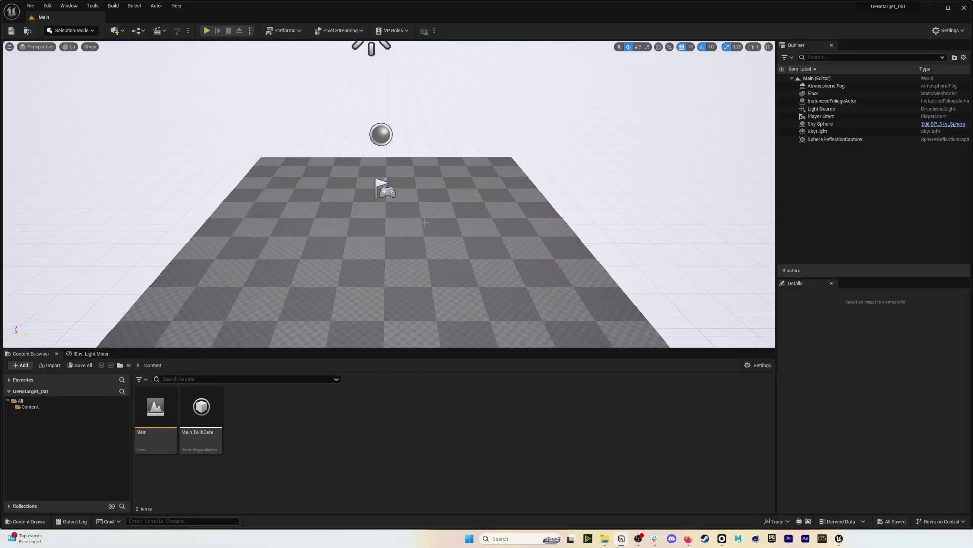
# Add the Third Person Blueprint content pack to the project.
pyautogui.click(22, 365)
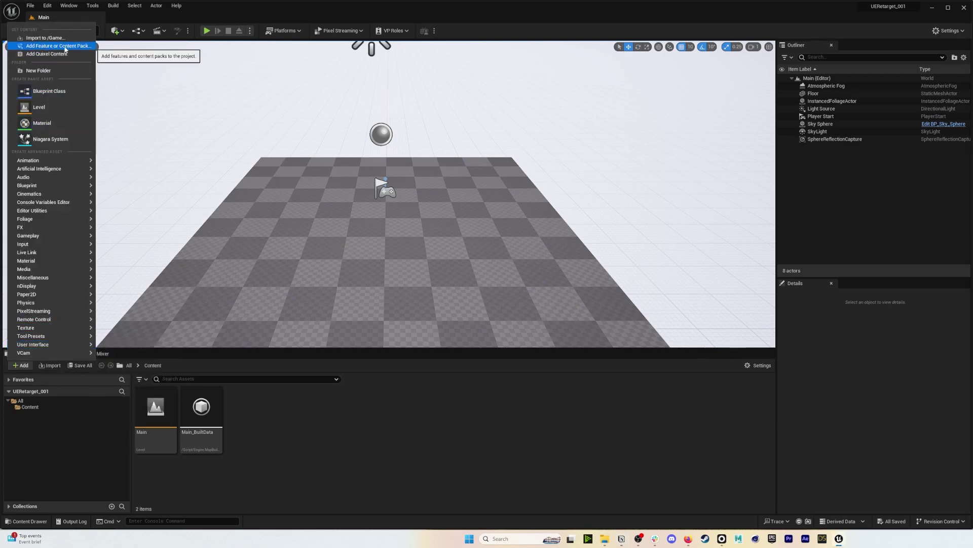
pyautogui.click(65, 46)
pyautogui.click(541, 229)
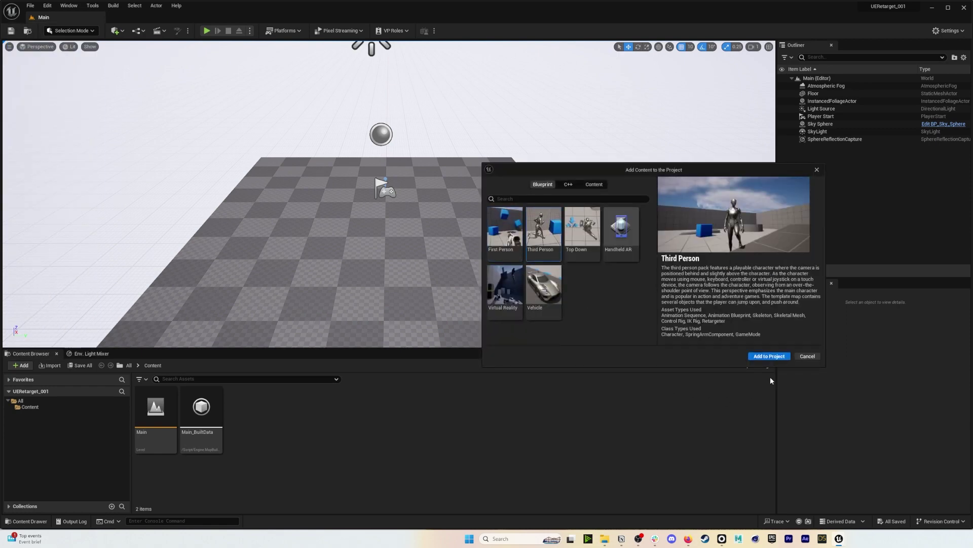
pyautogui.click(772, 358)
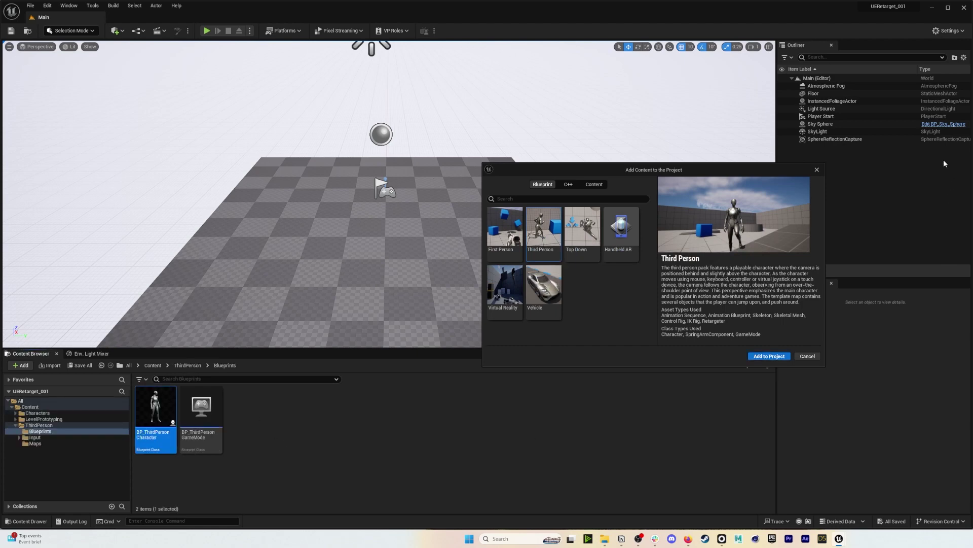
pyautogui.click(817, 170)
# Open the UE4 mannequin's mesh folder at Content/Characters/Mannequin_UE4/Meshes.
pyautogui.click(153, 365)
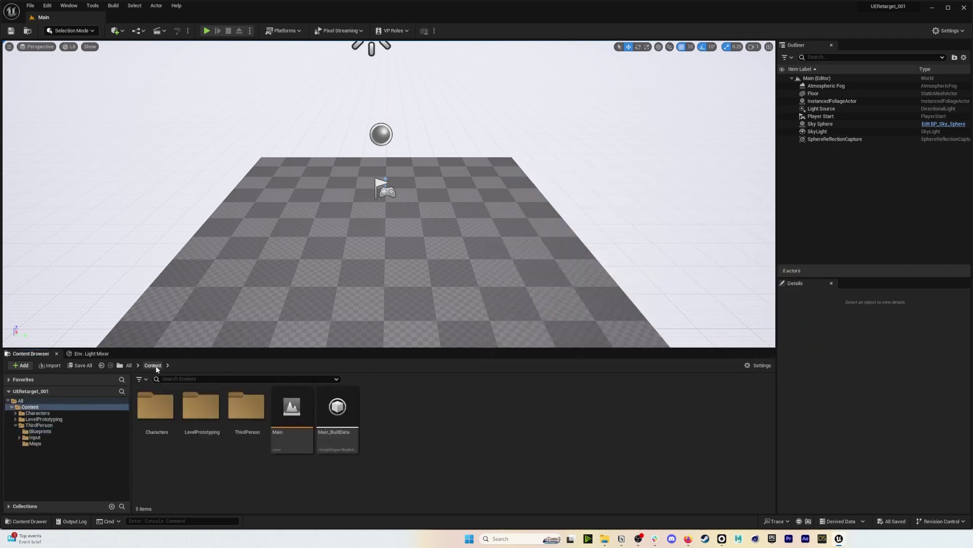
pyautogui.doubleClick(155, 405)
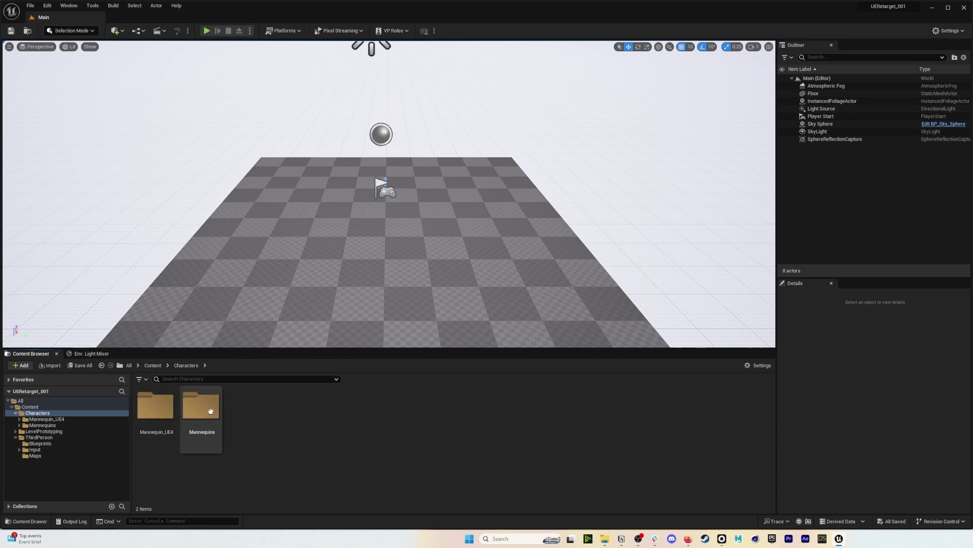
pyautogui.doubleClick(155, 405)
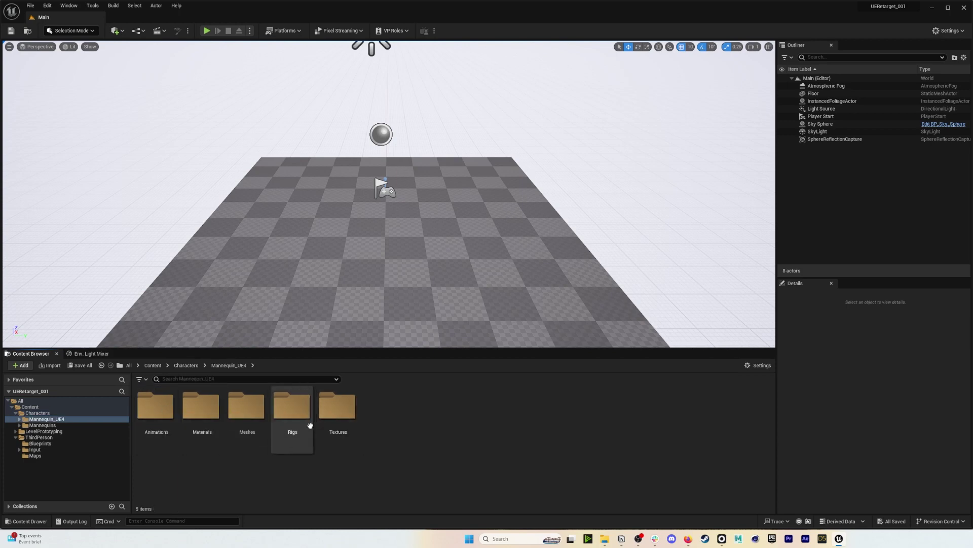
pyautogui.doubleClick(238, 407)
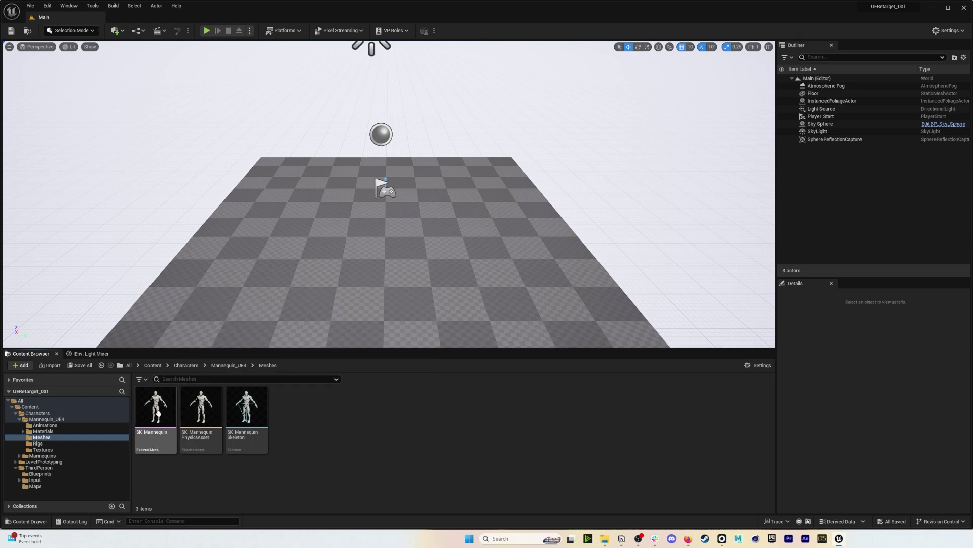
# Examine the Mannequins Meshes folder and the Mannequin_UE4 Rigs folder, and return to the Content folder.
pyautogui.click(229, 365)
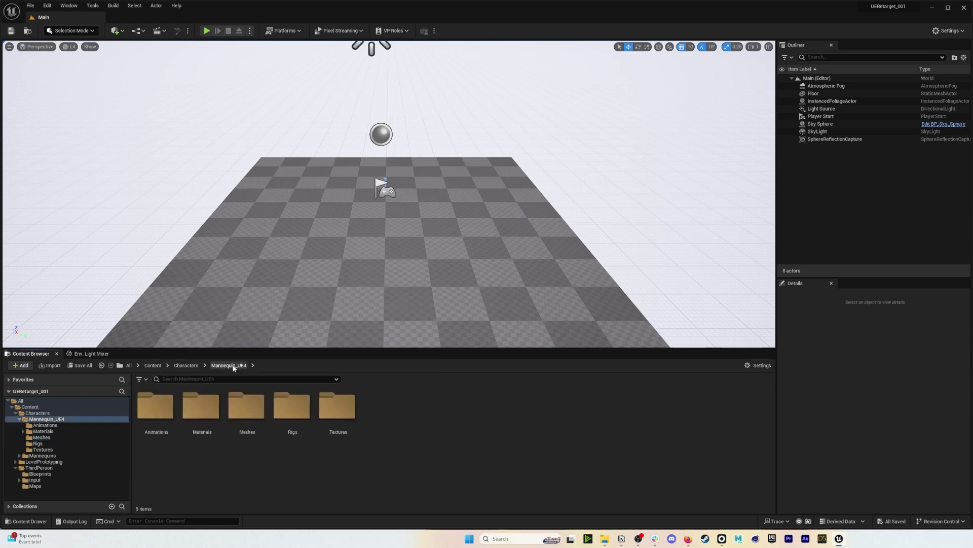
pyautogui.click(194, 365)
pyautogui.doubleClick(202, 405)
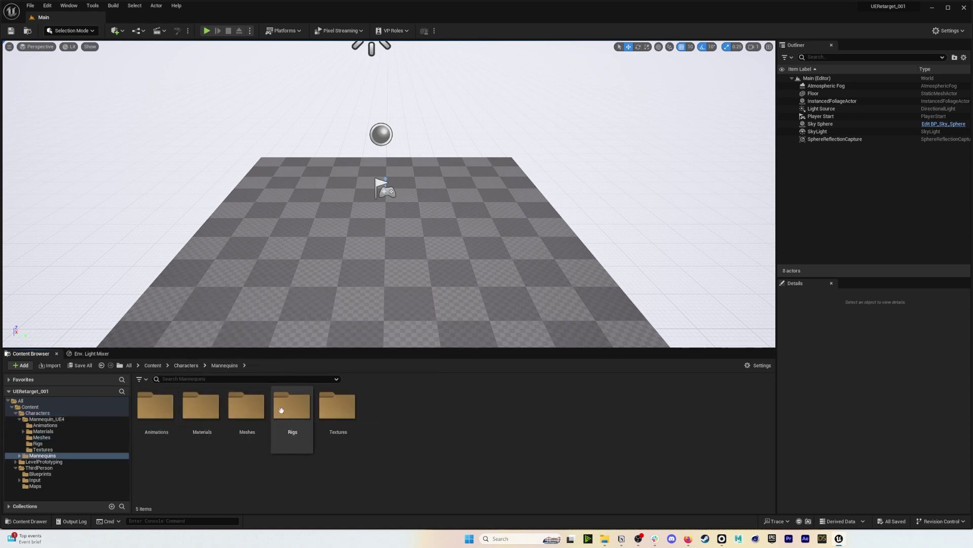
pyautogui.doubleClick(240, 409)
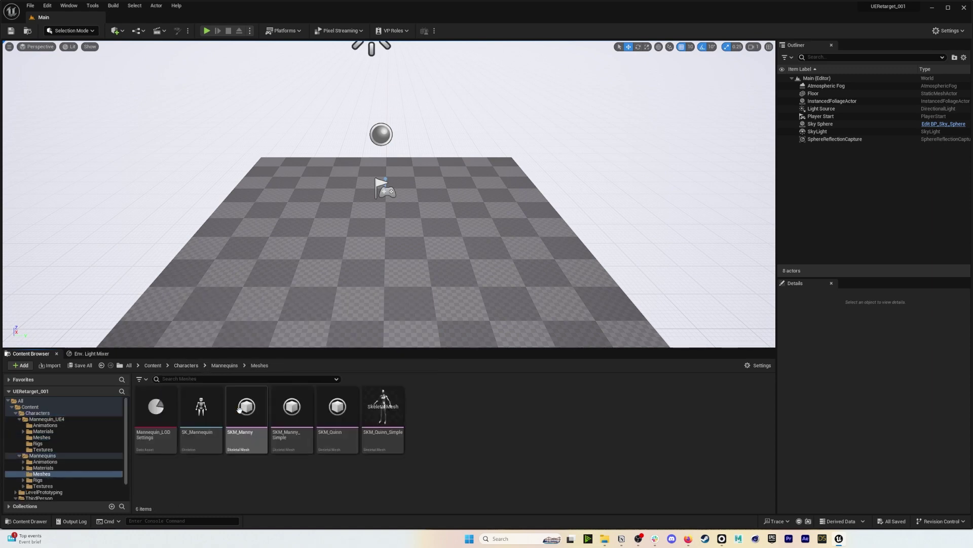
pyautogui.click(186, 365)
pyautogui.doubleClick(156, 405)
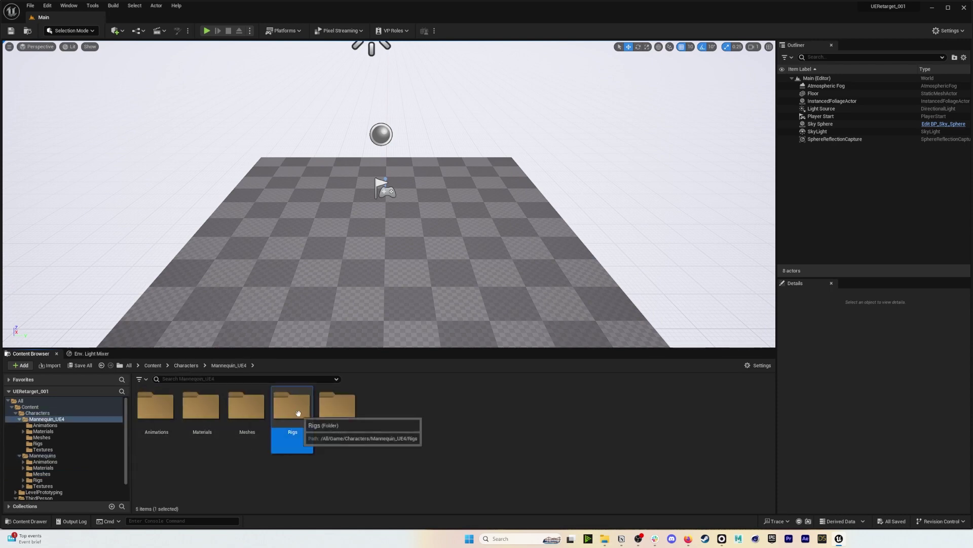
pyautogui.doubleClick(292, 408)
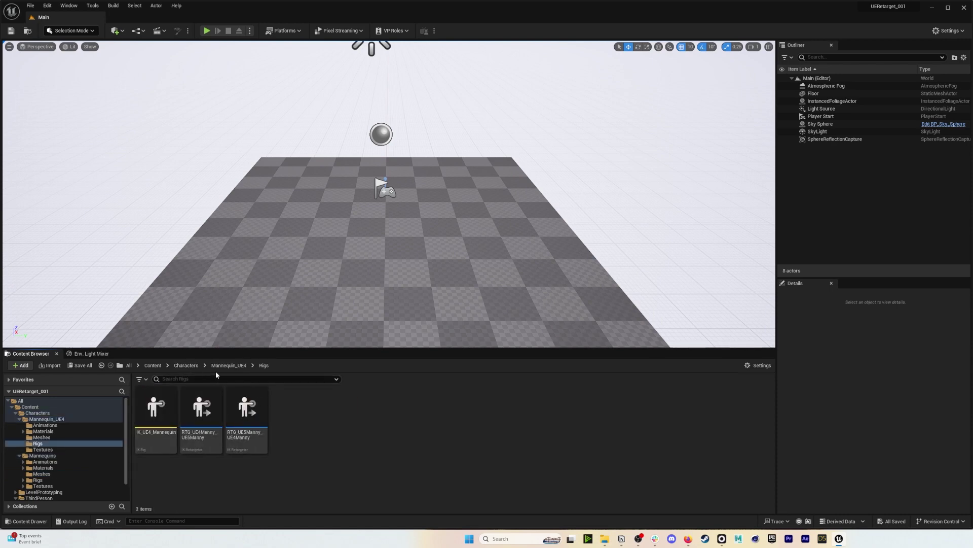
pyautogui.click(229, 365)
pyautogui.click(186, 365)
pyautogui.click(153, 365)
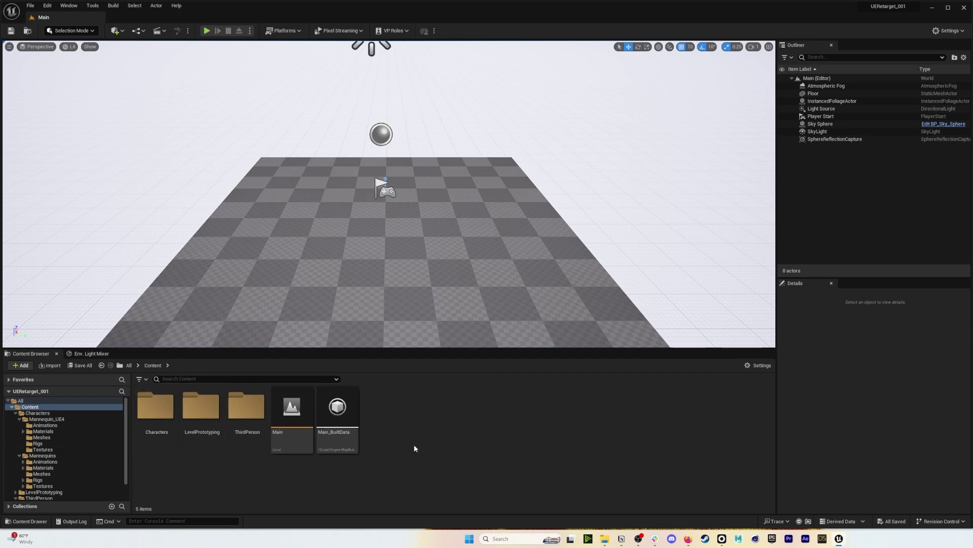
# Switch to the desktop, open the RokokoResources.zip archive in WinRAR and select its RokokoResources folder.
pyautogui.click(932, 9)
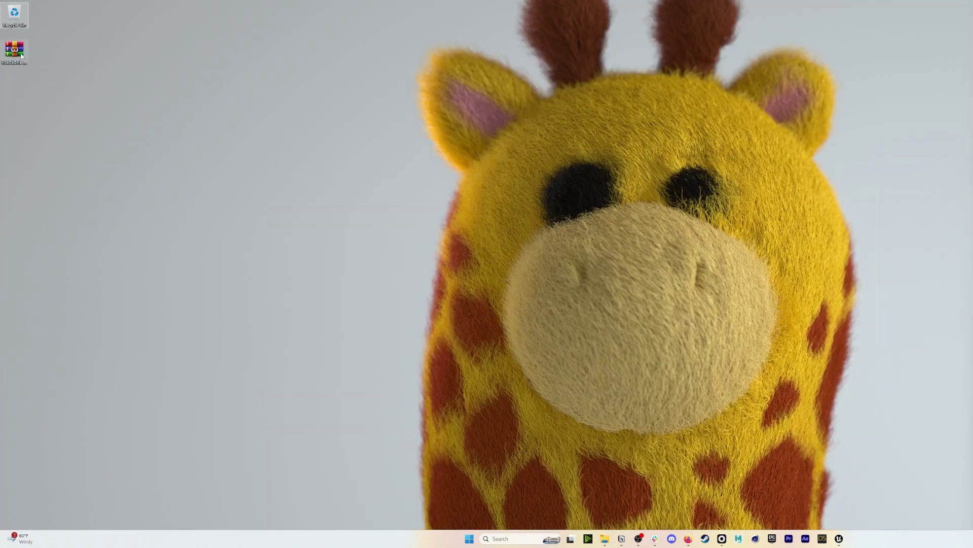
pyautogui.click(11, 60)
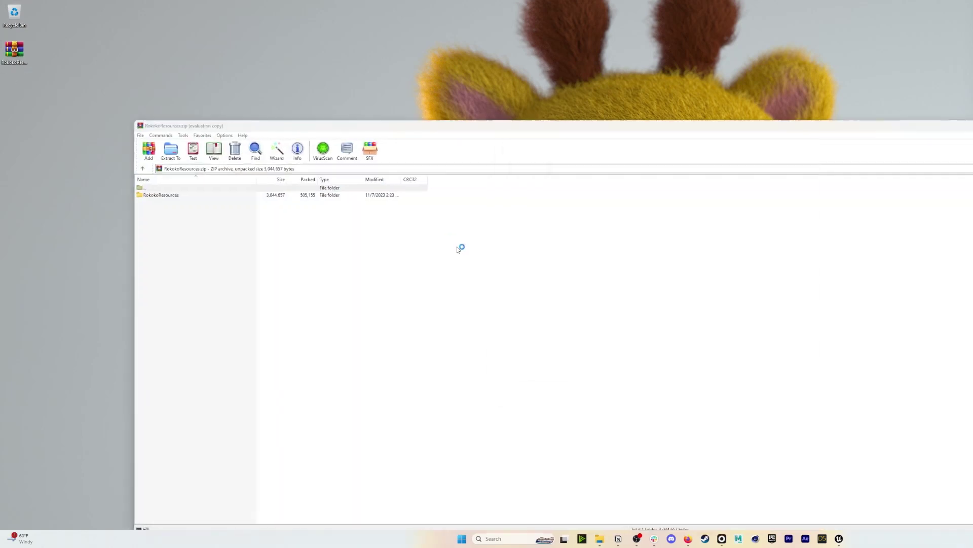
pyautogui.moveTo(442, 128); pyautogui.dragTo(373, 96)
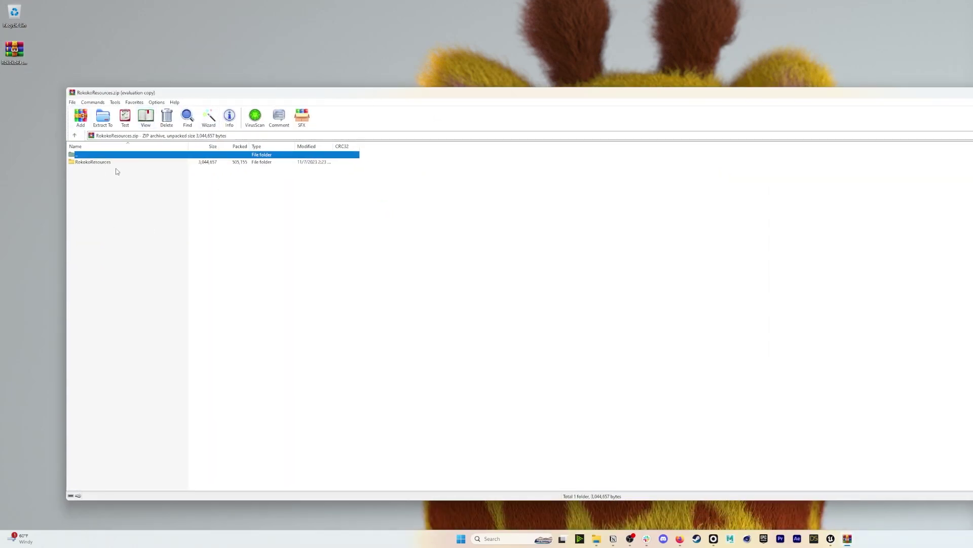
pyautogui.click(103, 167)
pyautogui.click(90, 162)
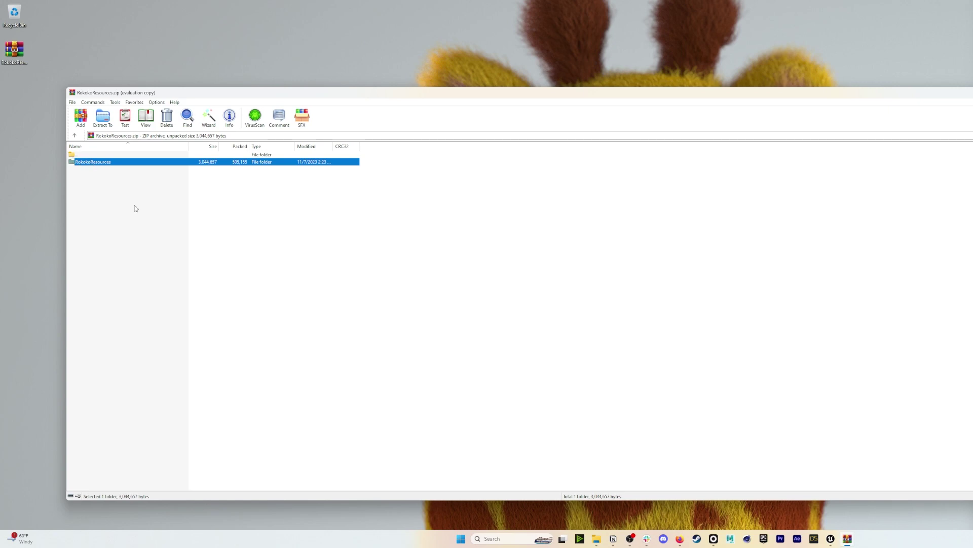
# Extract the RokokoResources folder from the archive into the UERetarget_001 project's Content folder in File Explorer.
pyautogui.click(597, 539)
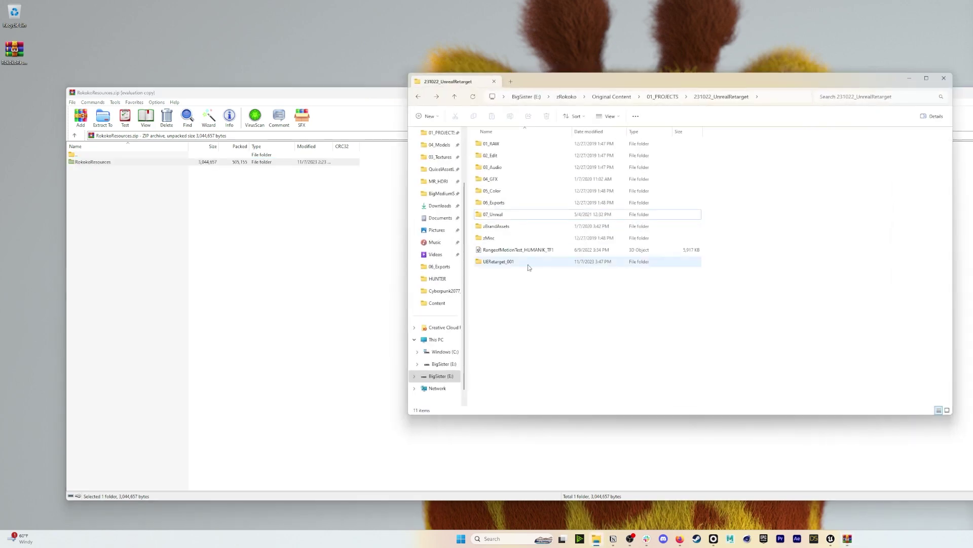
pyautogui.doubleClick(500, 262)
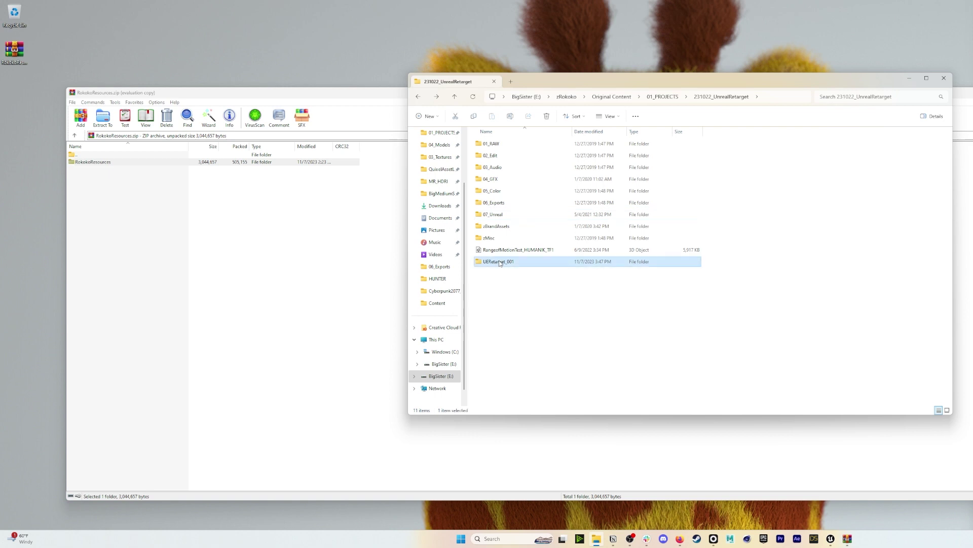
pyautogui.doubleClick(491, 156)
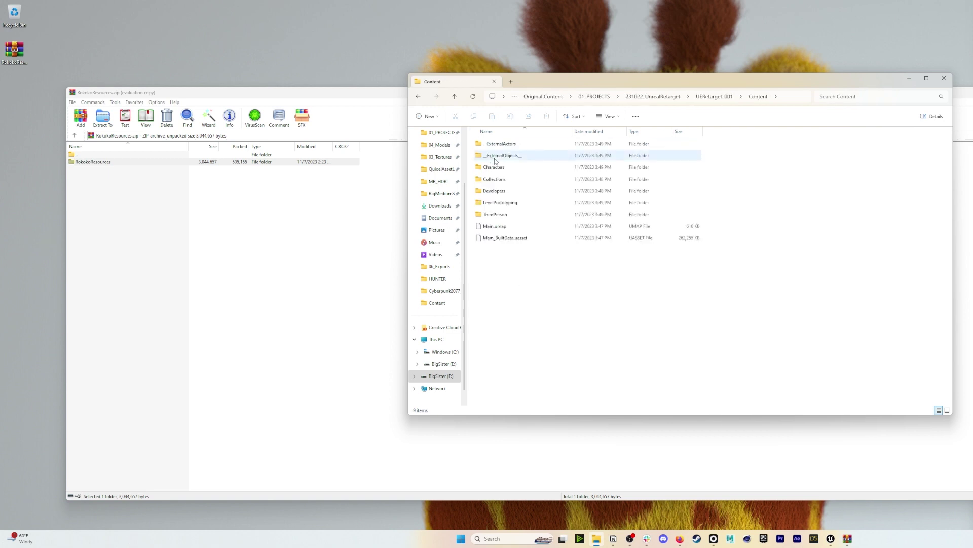
pyautogui.moveTo(111, 158); pyautogui.dragTo(601, 100)
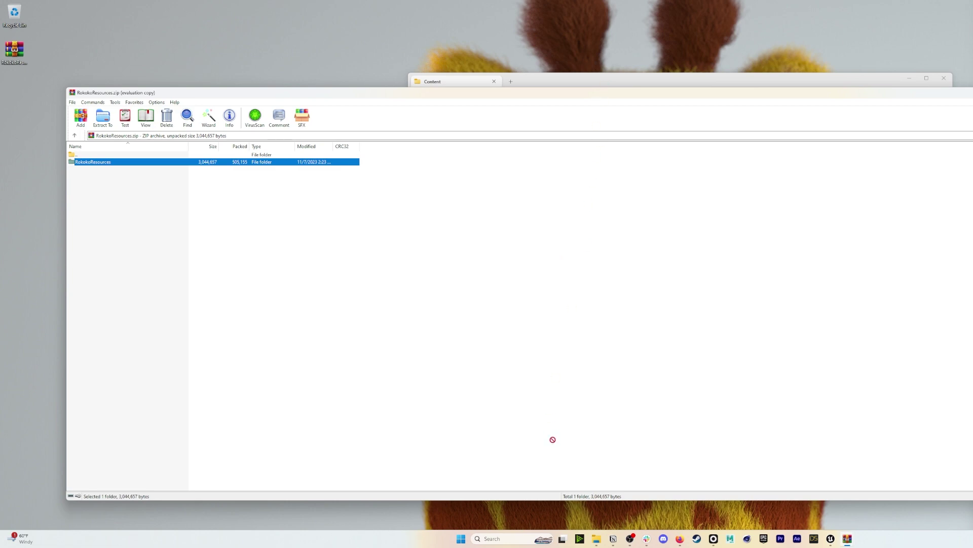
pyautogui.moveTo(553, 439); pyautogui.dragTo(626, 265)
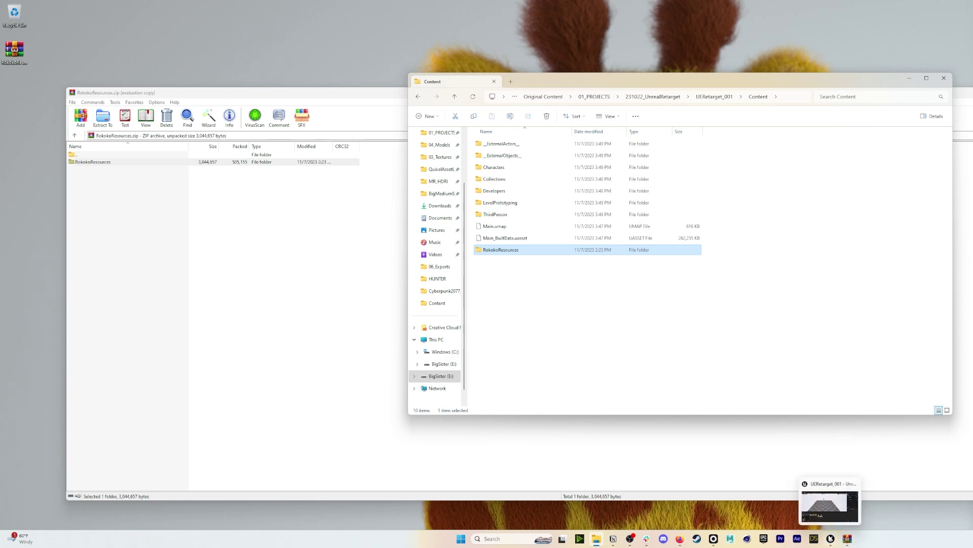
# Switch back to Unreal Engine and try to open the Mixamo_Bonemap blueprint in RokokoResources/Bonemaps.
pyautogui.click(830, 538)
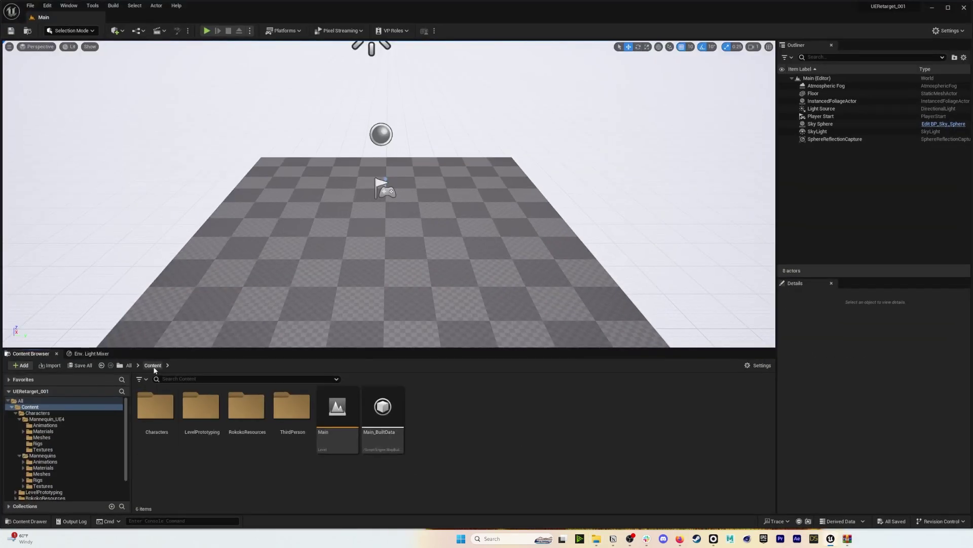
pyautogui.doubleClick(246, 406)
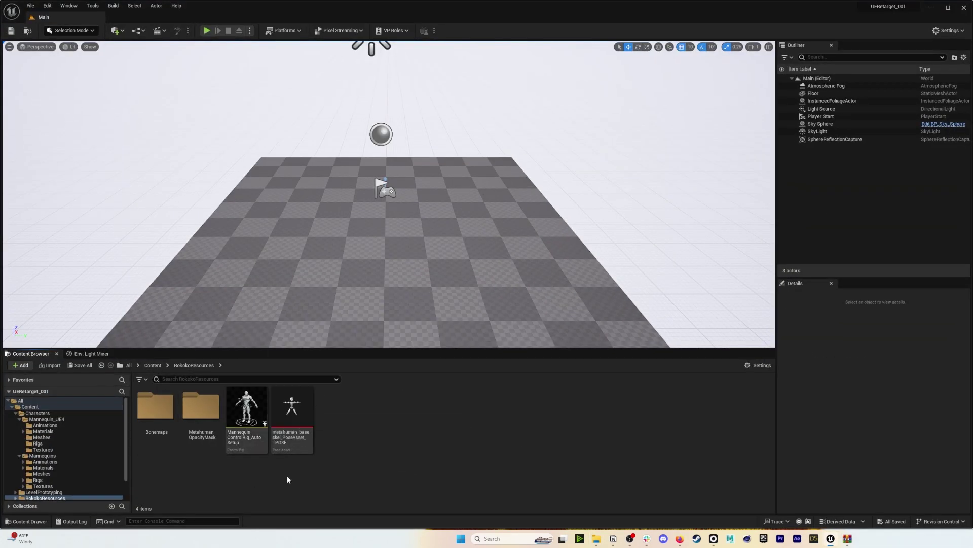
pyautogui.click(153, 365)
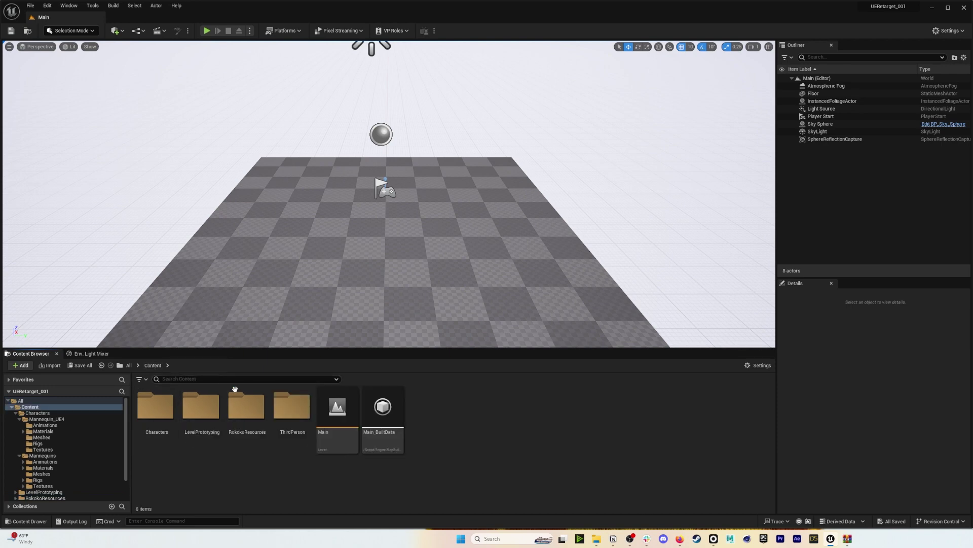
pyautogui.doubleClick(236, 406)
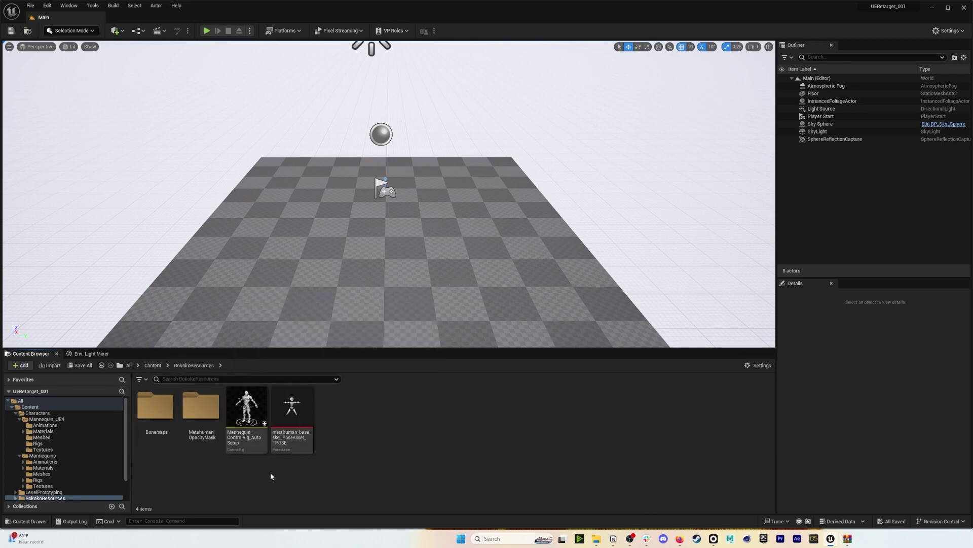
pyautogui.doubleClick(156, 407)
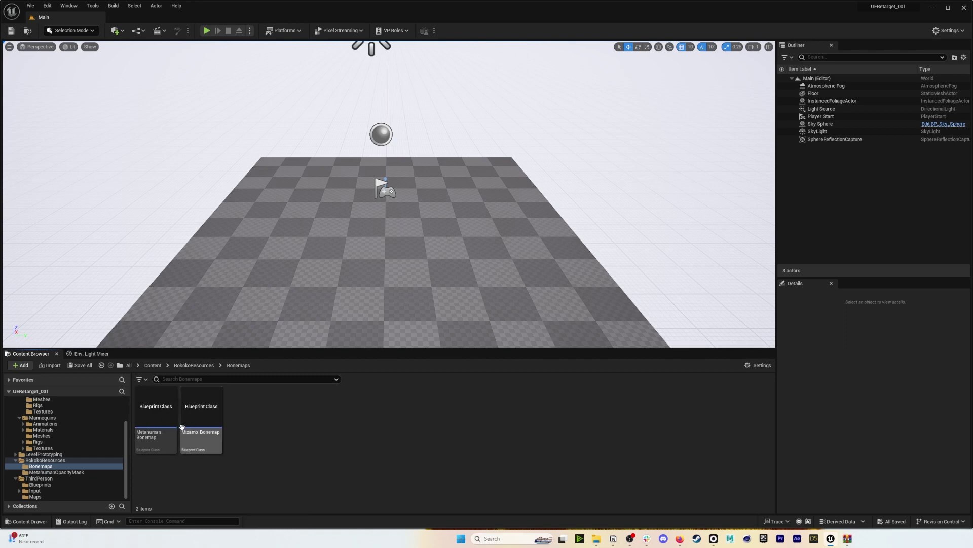
pyautogui.doubleClick(201, 409)
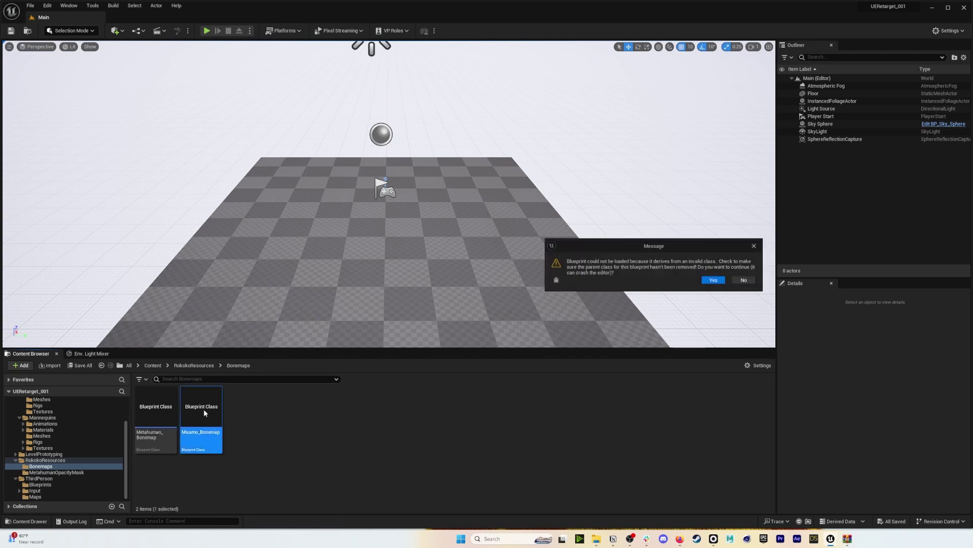
pyautogui.click(744, 280)
# Search the project's plugins for "rokoko" and close the plugin list.
pyautogui.click(49, 5)
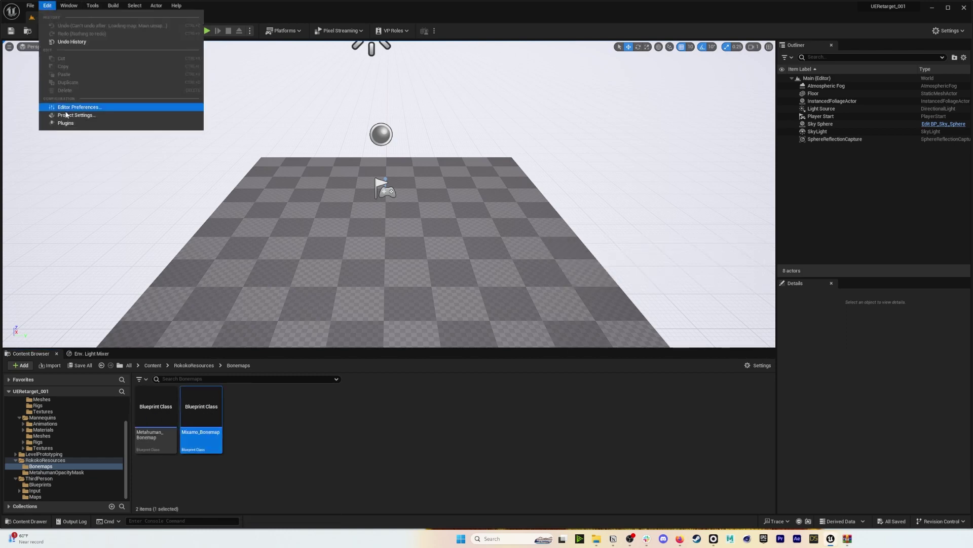
pyautogui.click(70, 120)
pyautogui.moveTo(419, 109); pyautogui.dragTo(378, 118)
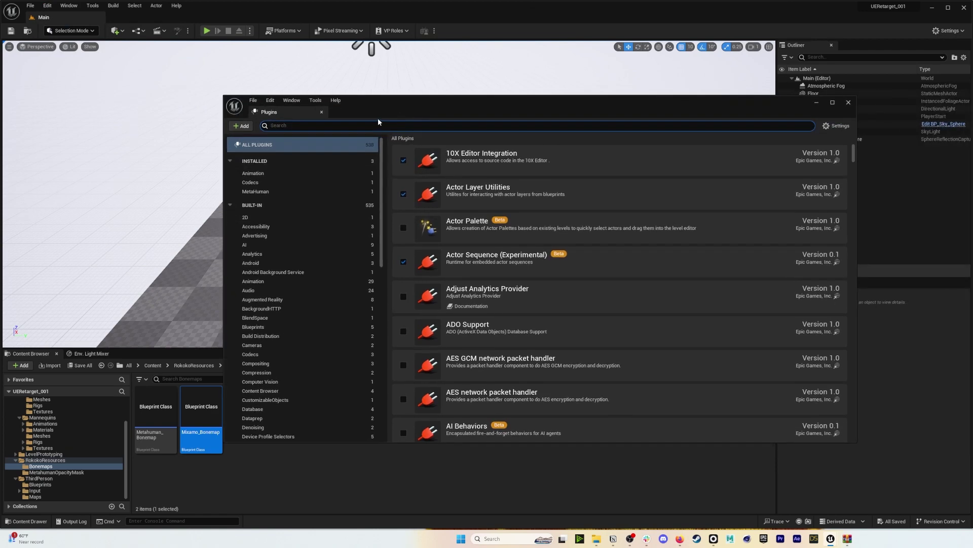
pyautogui.write('rokoko')
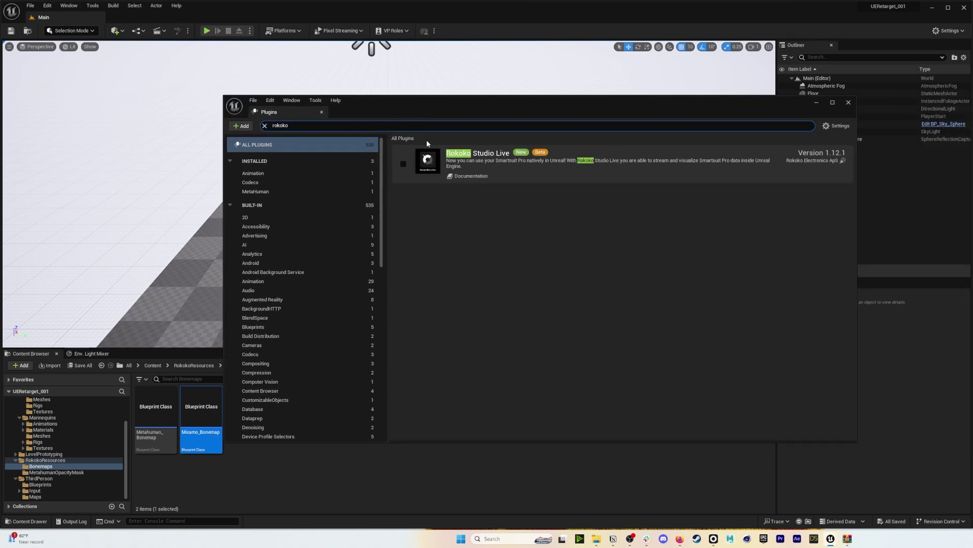
pyautogui.click(848, 103)
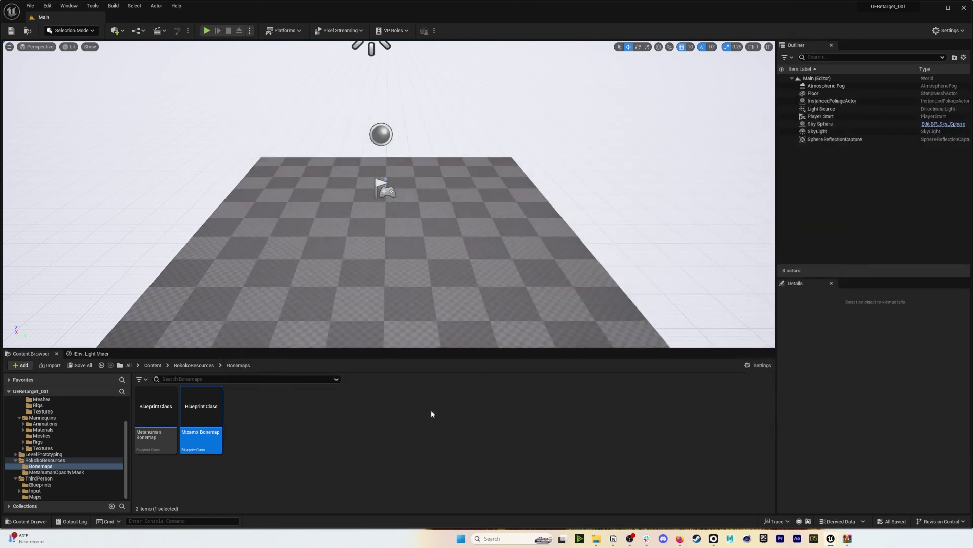
# Open the Mannequin_ControlRig_AutoSetup control rig from RokokoResources, compile and save it, and close its editor.
pyautogui.click(195, 365)
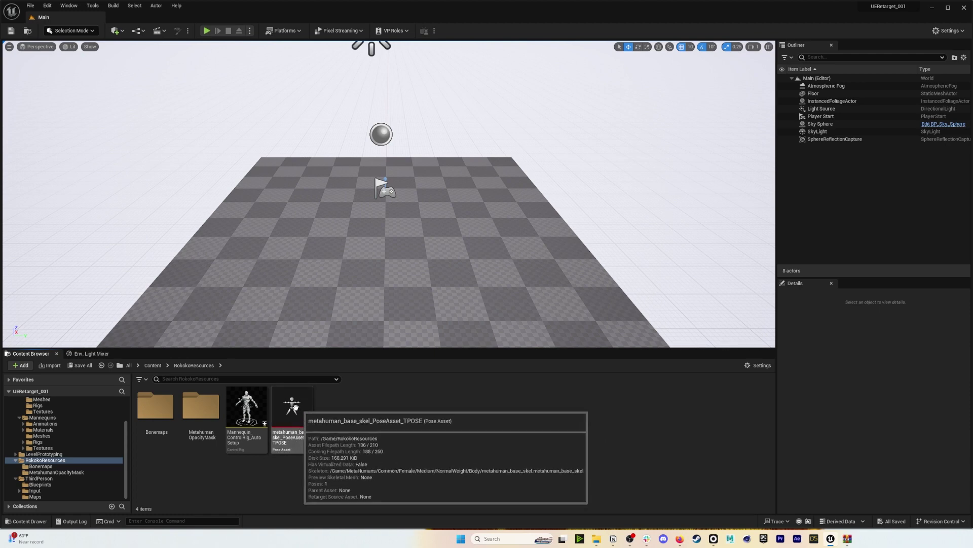
pyautogui.click(245, 420)
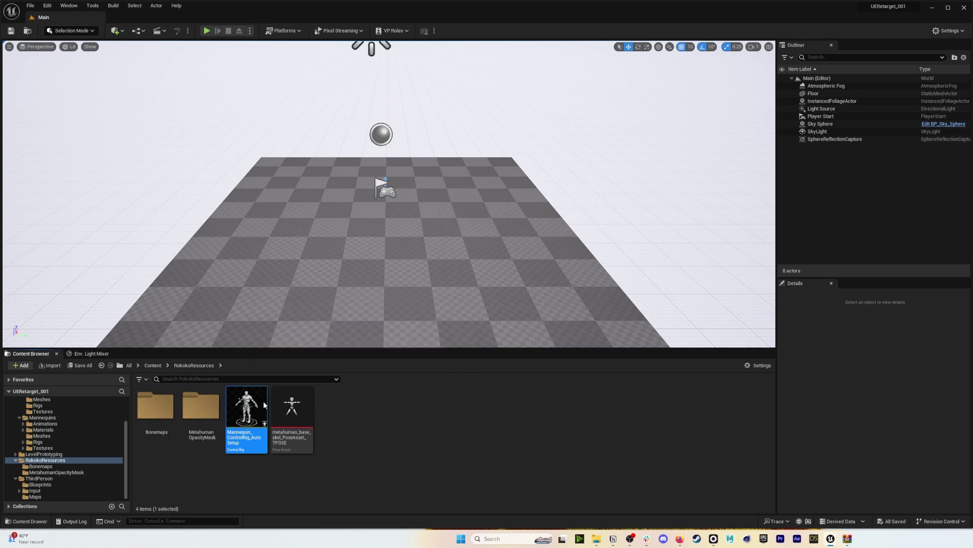
pyautogui.doubleClick(244, 407)
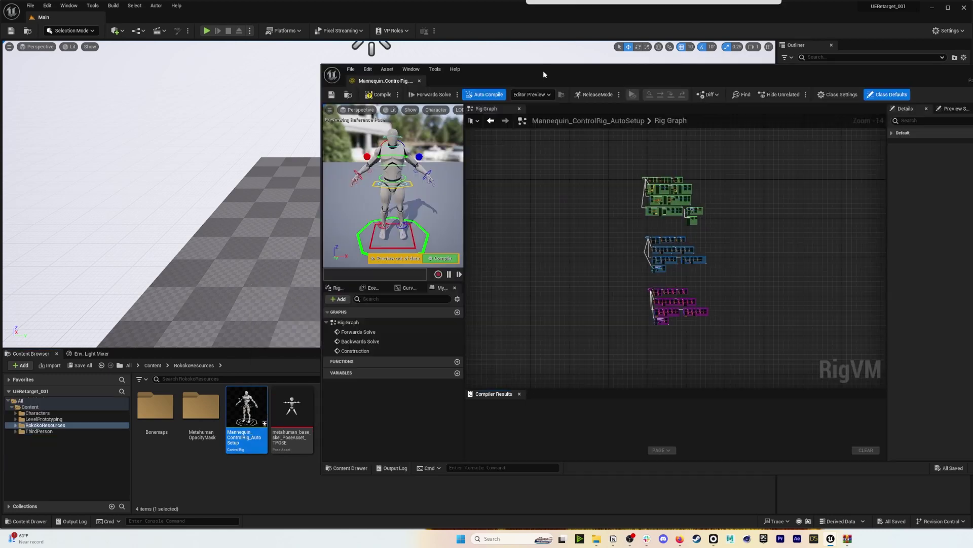
pyautogui.moveTo(543, 70); pyautogui.dragTo(446, 82)
pyautogui.click(201, 101)
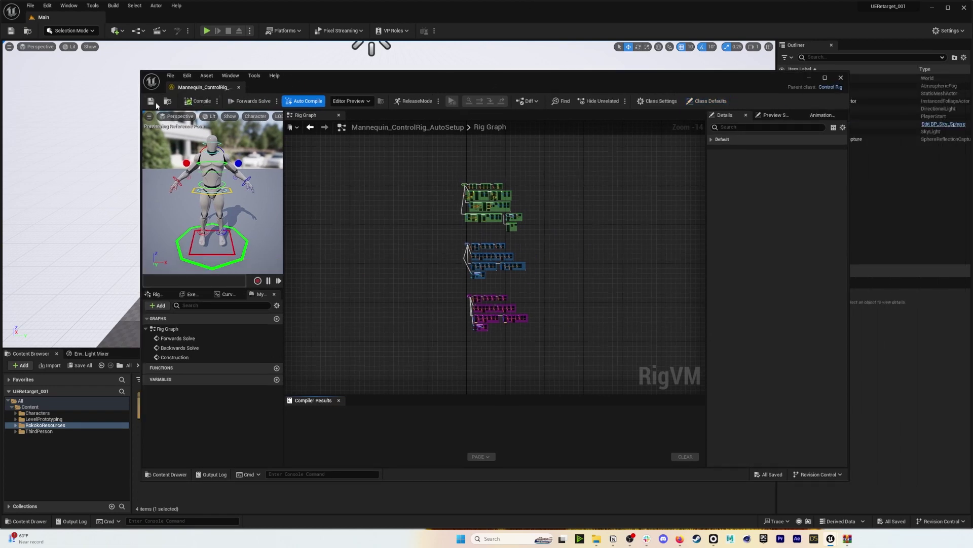
pyautogui.click(153, 102)
pyautogui.click(841, 77)
# Create a folder named Mocap in the Content folder.
pyautogui.click(153, 366)
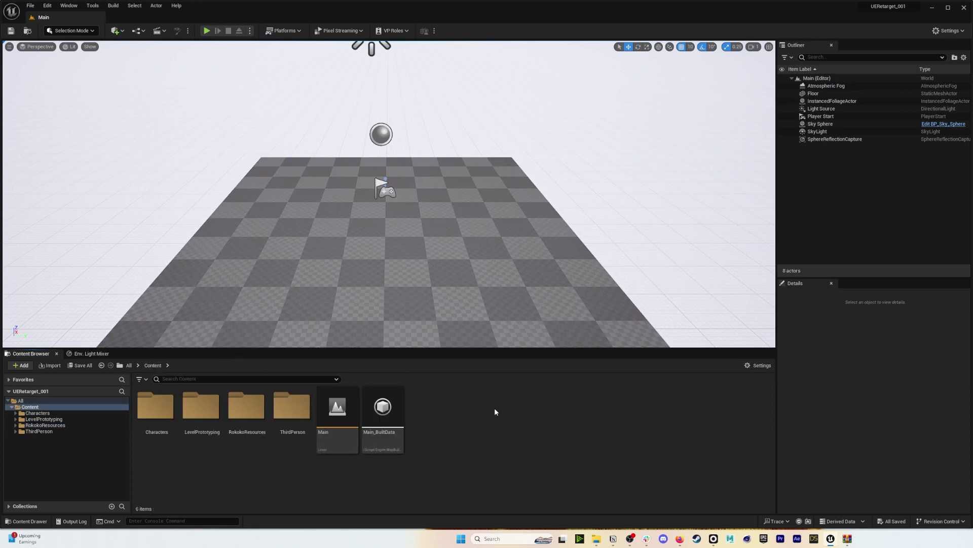
pyautogui.rightClick(458, 409)
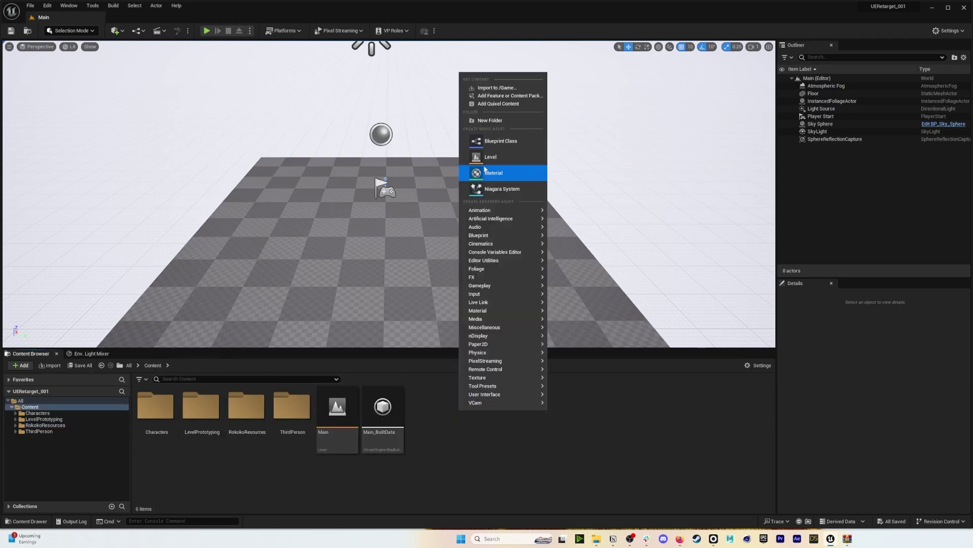
pyautogui.click(499, 121)
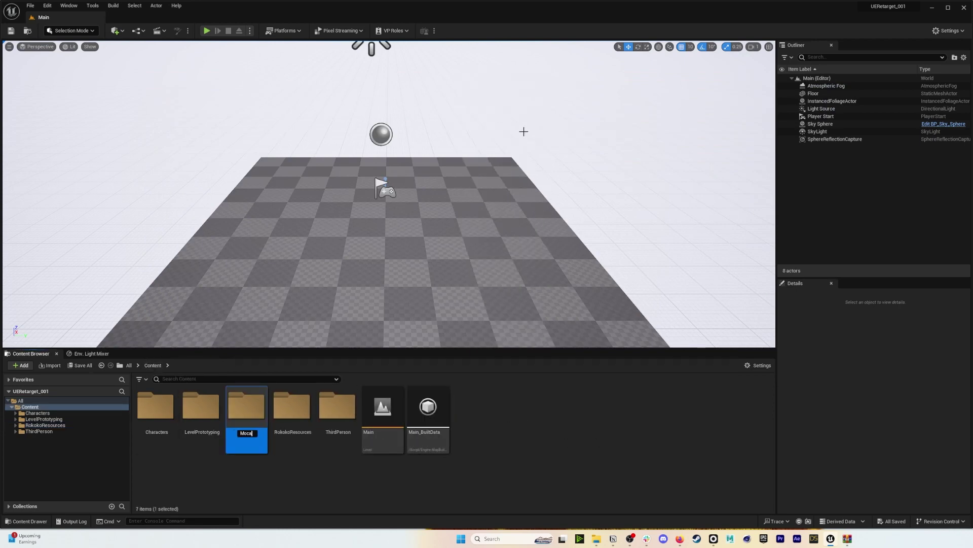
# Add a folder named Custom_Character to the Content folder.
pyautogui.rightClick(500, 428)
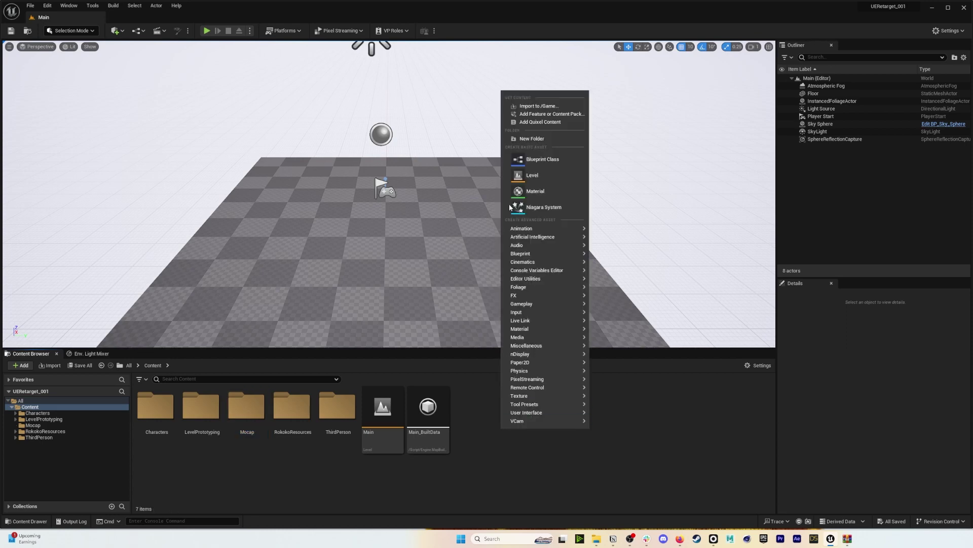
pyautogui.click(519, 138)
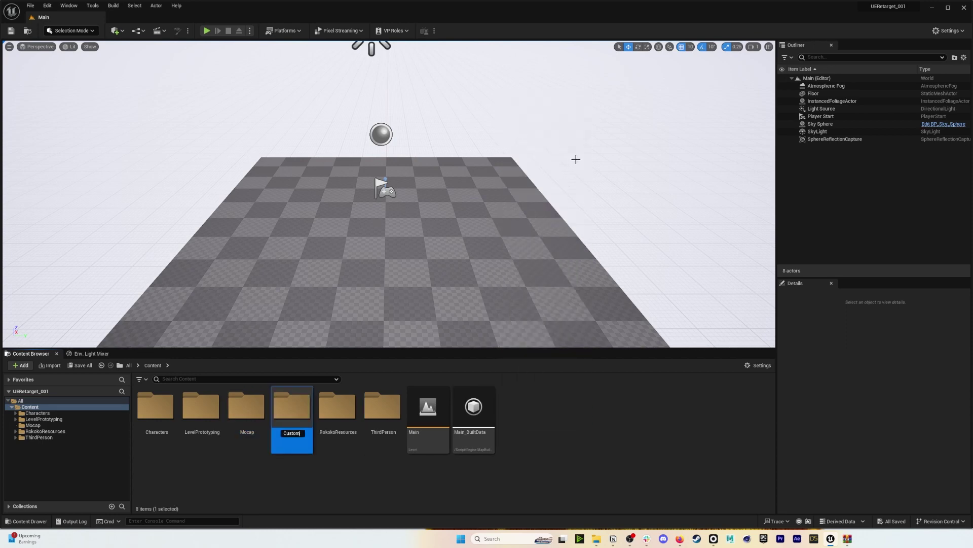
pyautogui.write('Custom_Character')
pyautogui.press('Return')
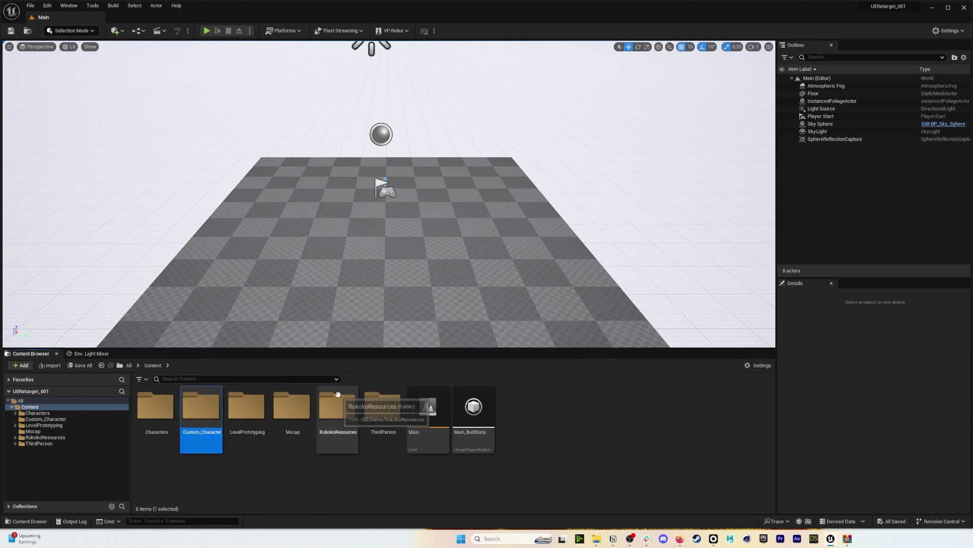
# Choose Boxing_ue, Gorilla_ue, Idle_FacialMocap_ue, Idle_Waiting_ue and WaveHello_ue from the project's 01_RAW/MOCAP directory for import into the Mocap folder.
pyautogui.click(501, 413)
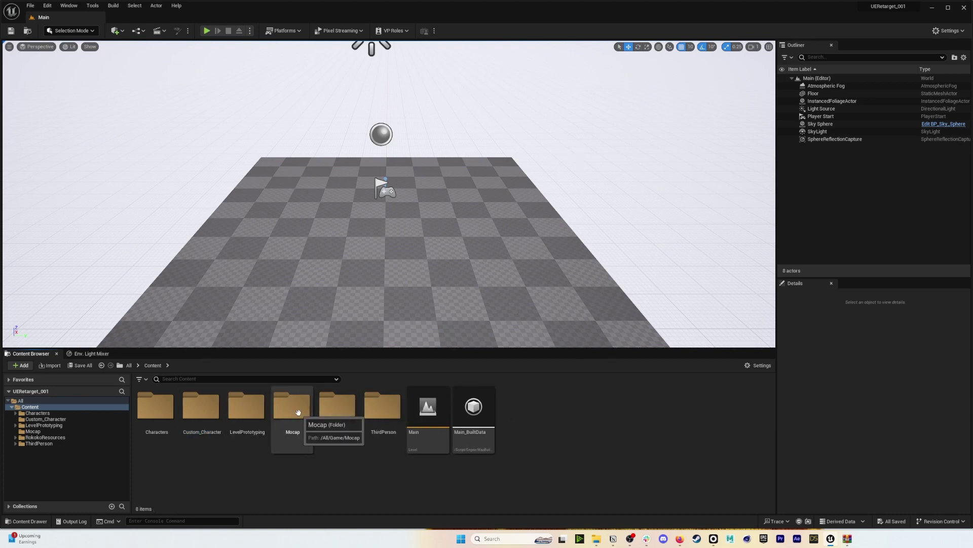
pyautogui.doubleClick(297, 409)
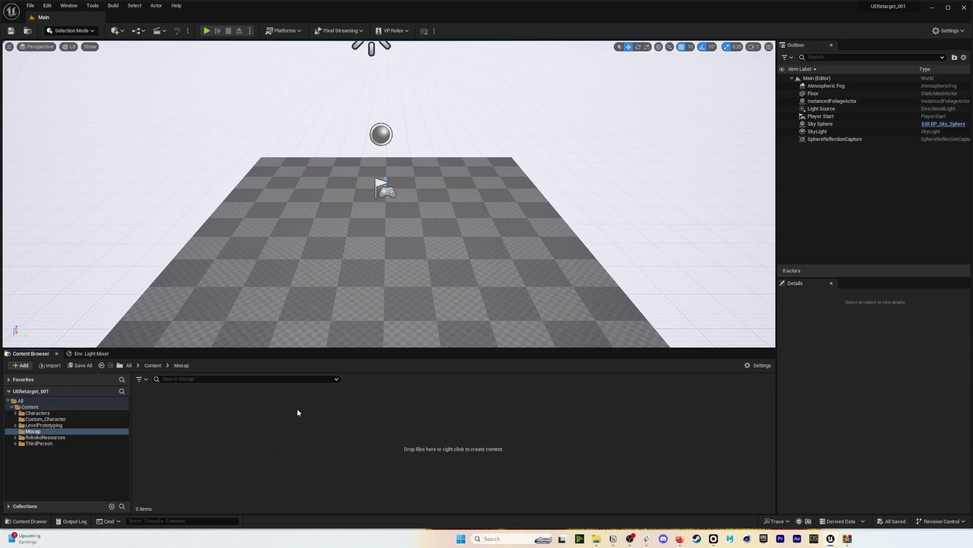
pyautogui.click(22, 365)
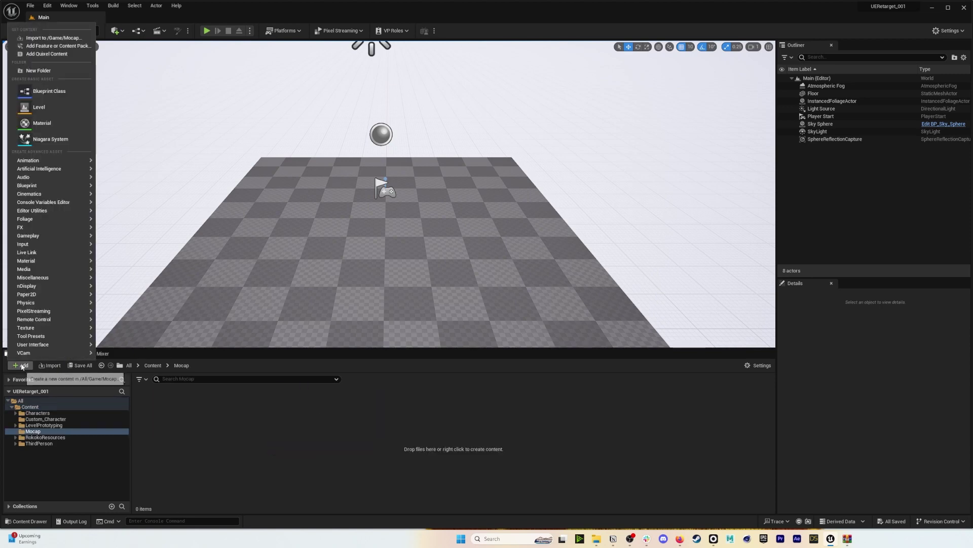
pyautogui.click(31, 38)
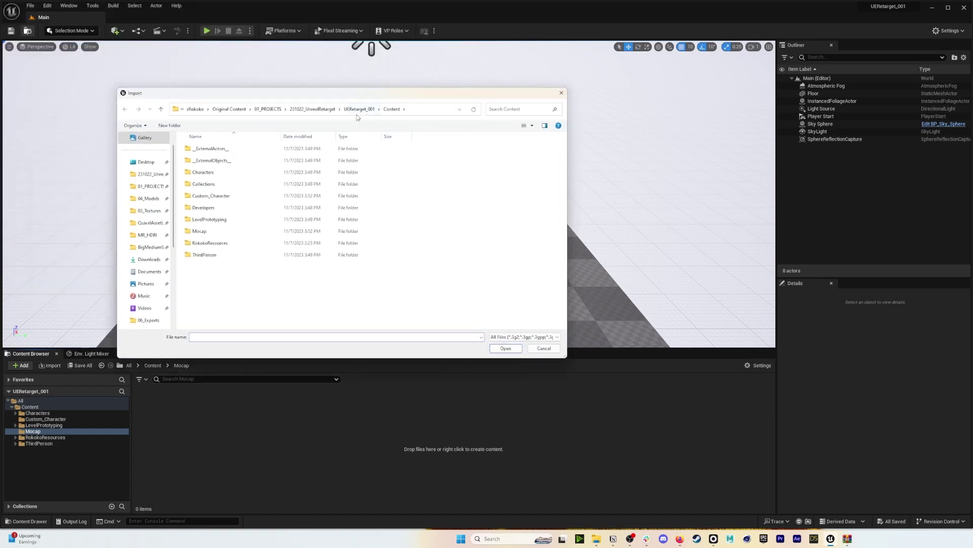
pyautogui.click(322, 114)
pyautogui.doubleClick(221, 150)
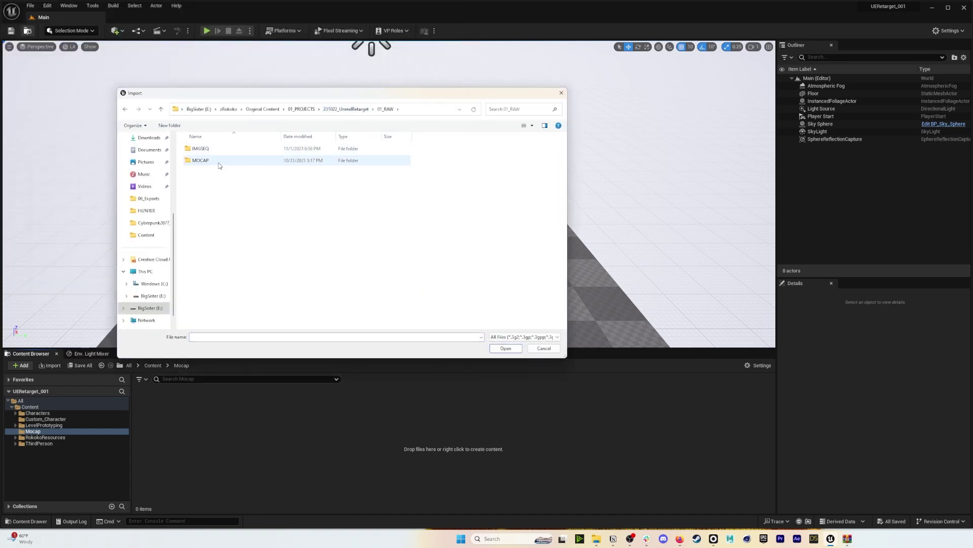
pyautogui.doubleClick(218, 163)
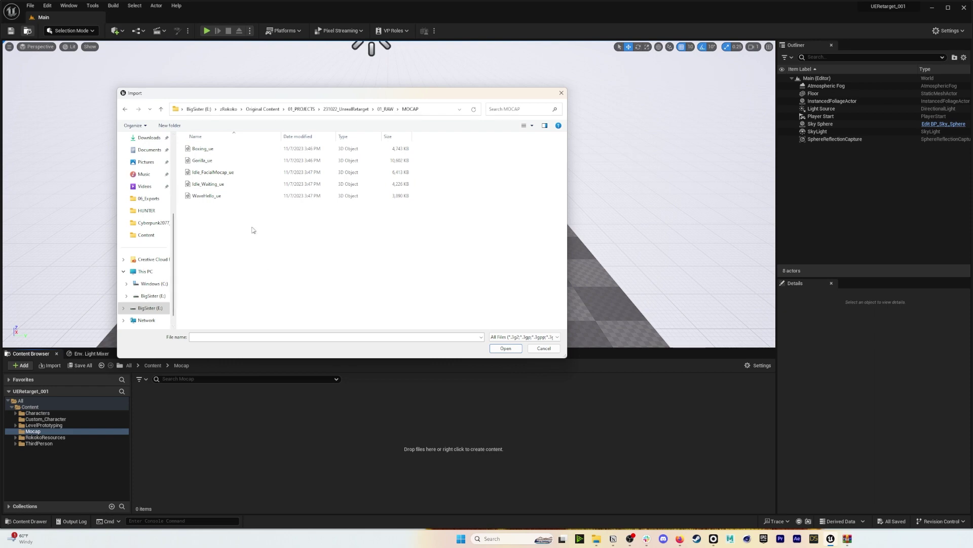
pyautogui.moveTo(221, 219); pyautogui.dragTo(189, 118)
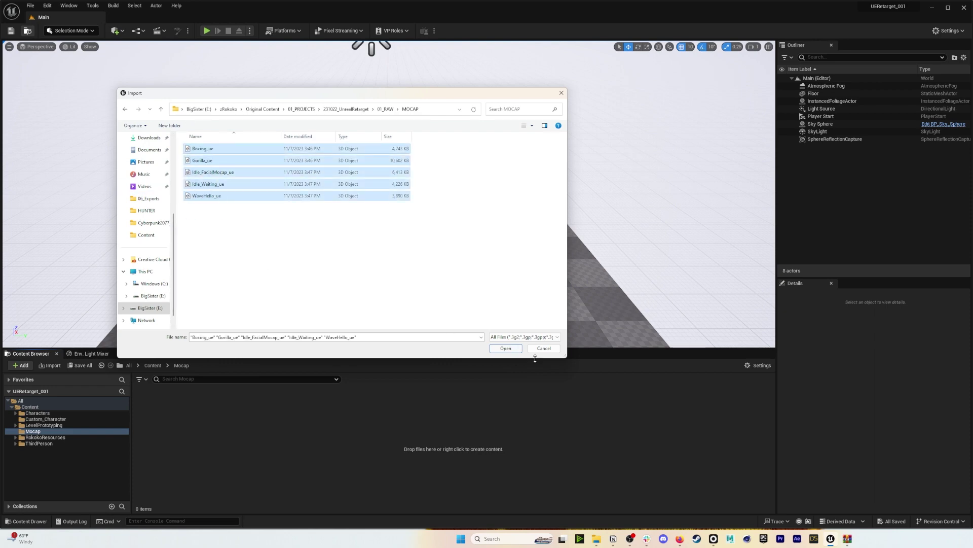
pyautogui.click(506, 349)
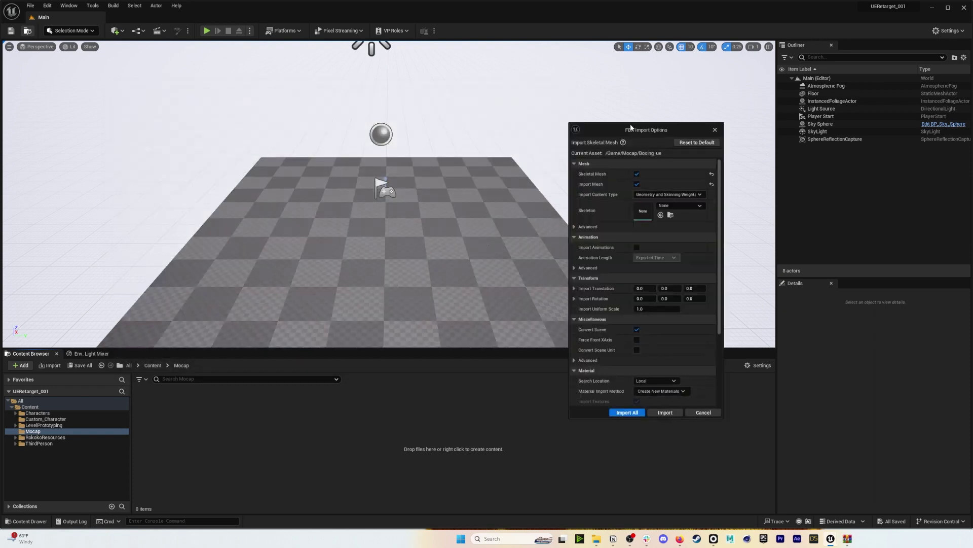
# Import all the FBX files as animations with mesh import turned off and SK_Mannequin_Skeleton as the skeleton.
pyautogui.moveTo(631, 127); pyautogui.dragTo(417, 123)
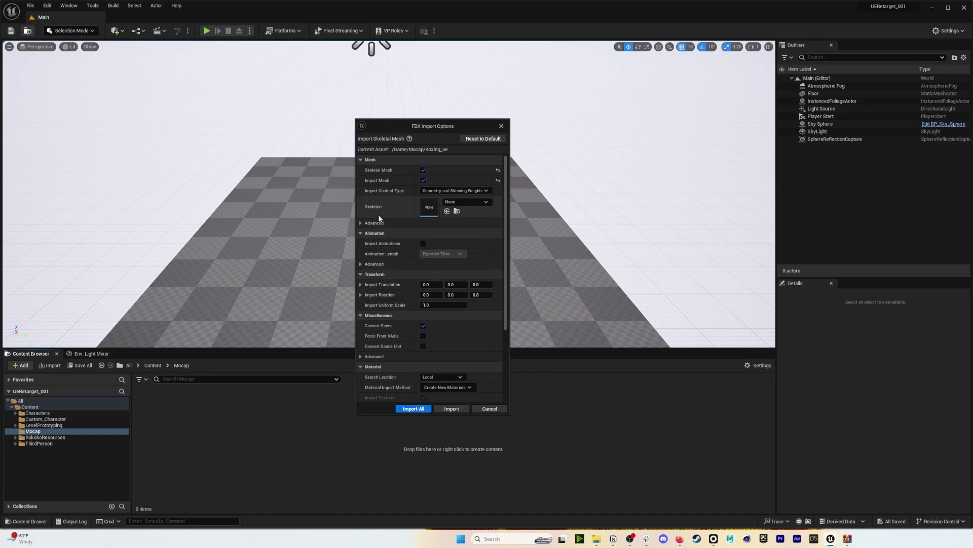
pyautogui.click(423, 180)
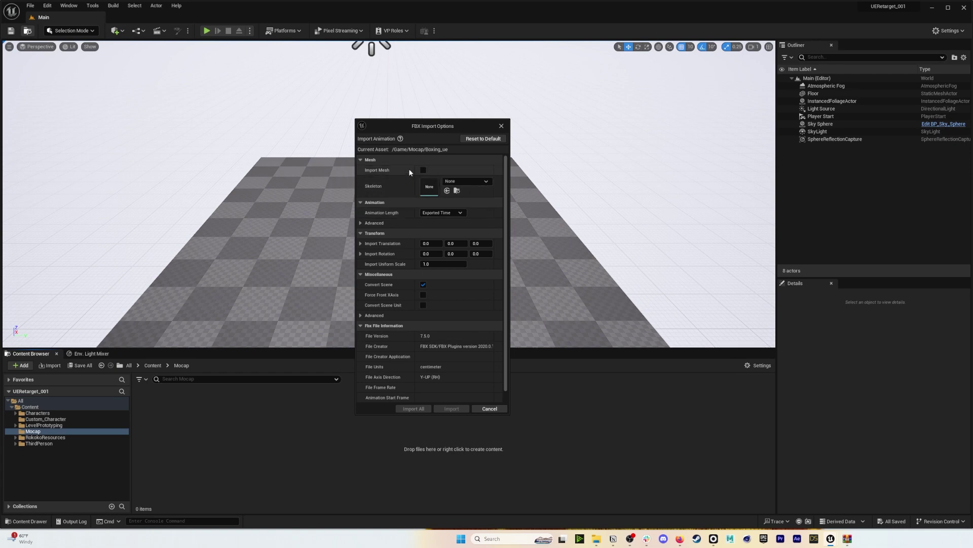
pyautogui.click(472, 183)
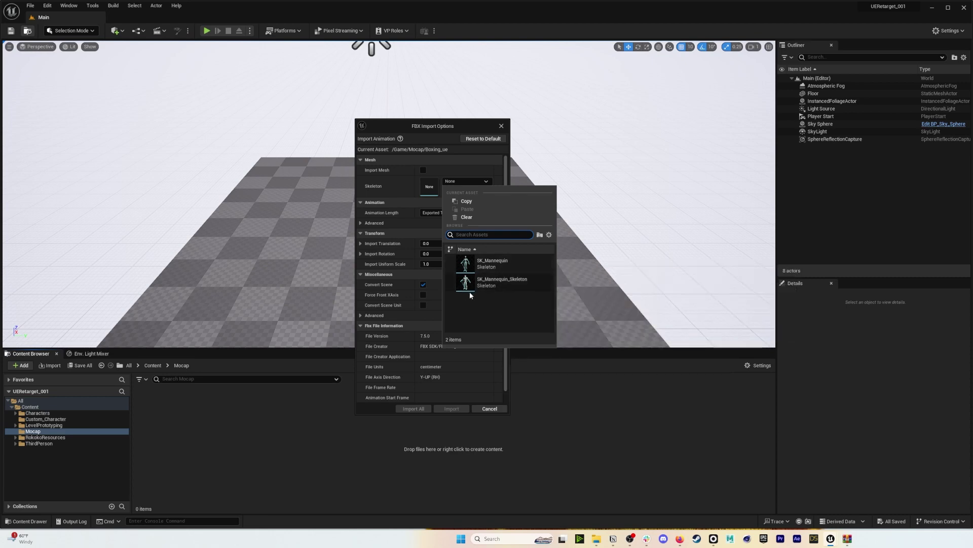
pyautogui.click(498, 282)
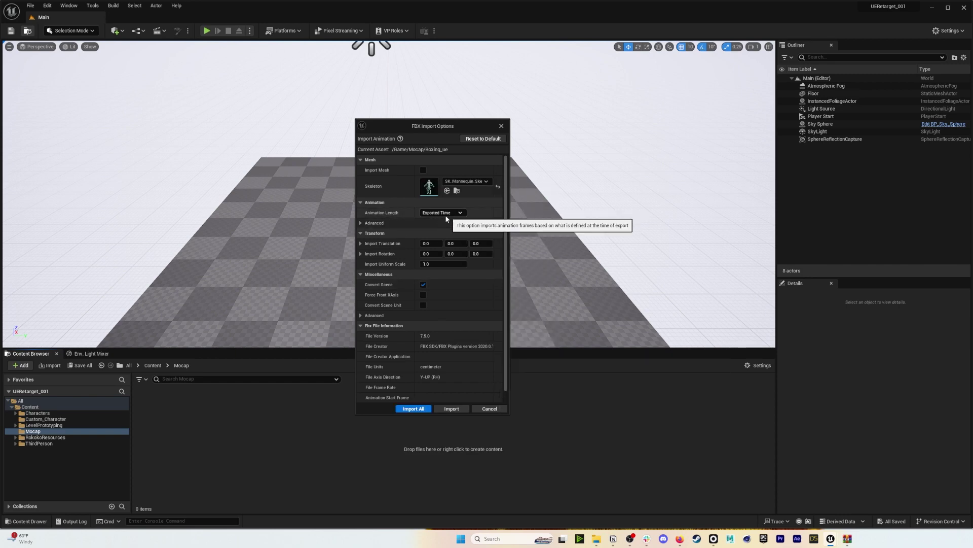
pyautogui.click(372, 222)
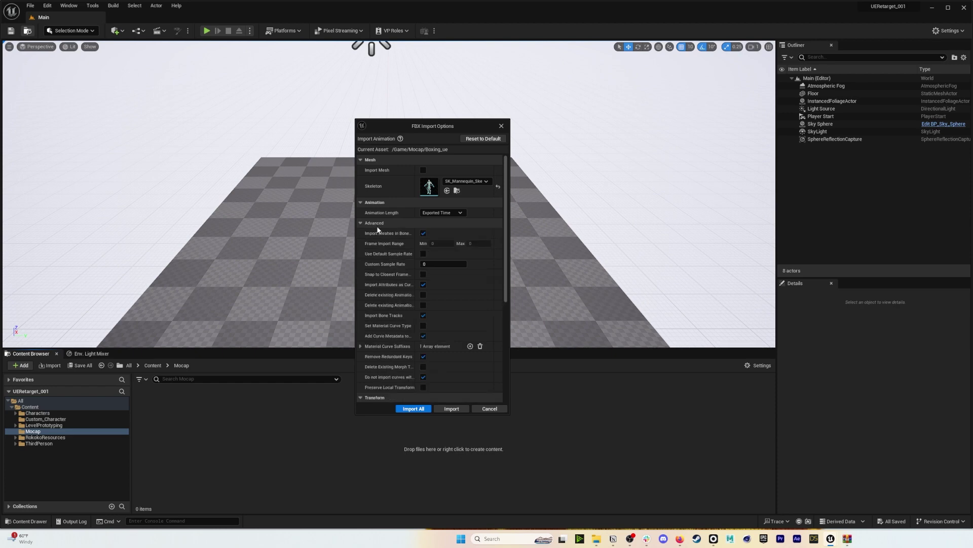
pyautogui.click(382, 224)
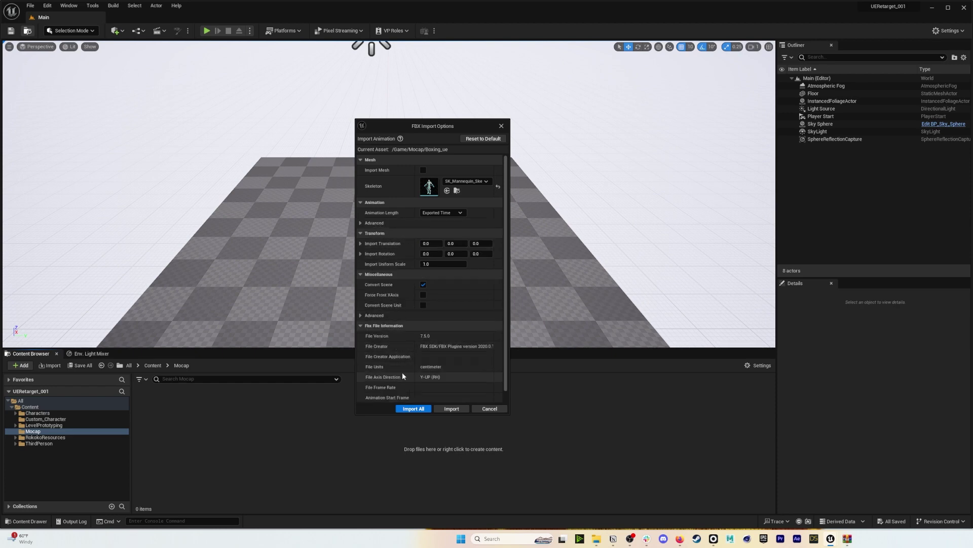
pyautogui.click(414, 408)
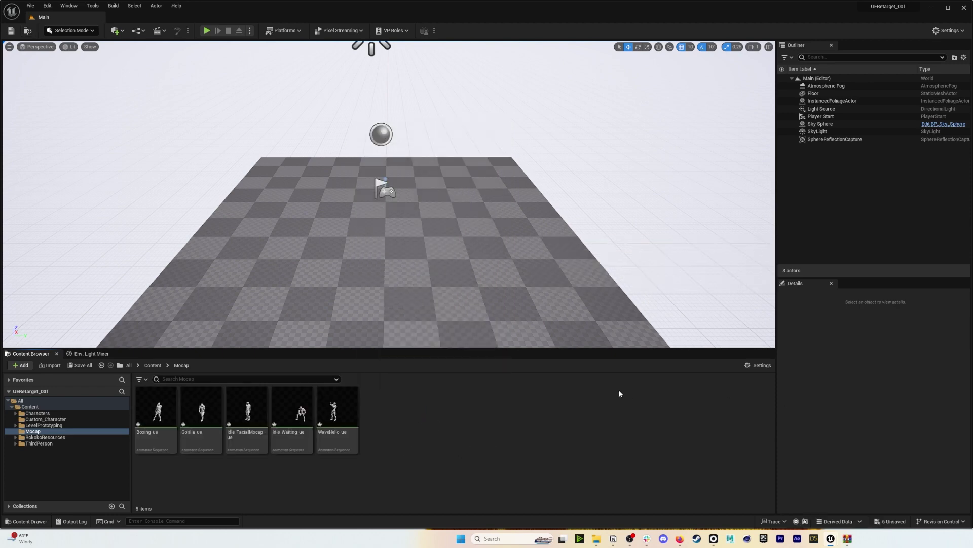
# Open the Boxing_ue animation, preview its motion on the mannequin, and return playback to the first frame.
pyautogui.doubleClick(163, 408)
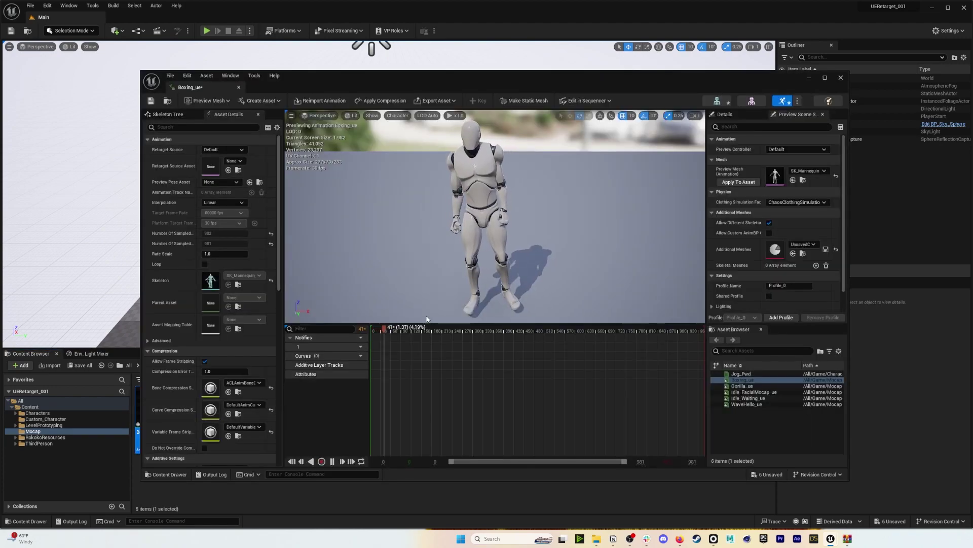
pyautogui.moveTo(410, 330); pyautogui.dragTo(454, 330)
pyautogui.keyDown('alt'); pyautogui.moveTo(459, 284); pyautogui.dragTo(458, 244); pyautogui.keyUp('alt')
pyautogui.moveTo(490, 255); pyautogui.dragTo(491, 246, button='right')
pyautogui.press('space')
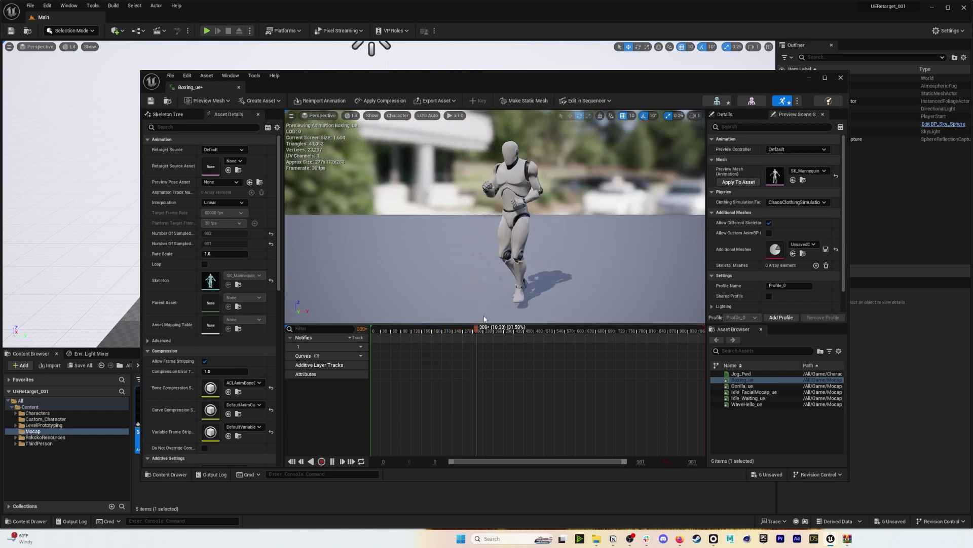
pyautogui.moveTo(491, 246); pyautogui.dragTo(484, 251, button='right')
pyautogui.click(332, 462)
pyautogui.click(291, 462)
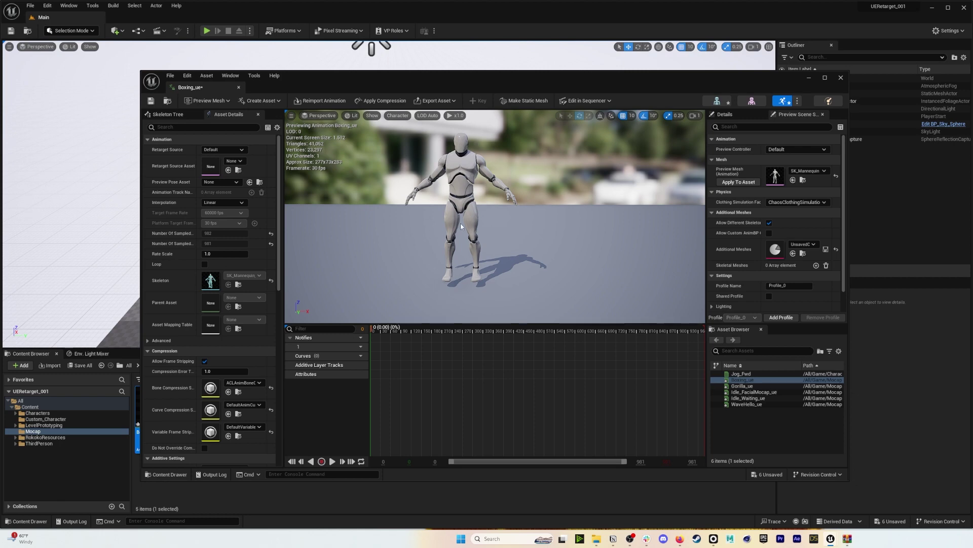
pyautogui.moveTo(509, 186)
pyautogui.mouseDown(button='right')
pyautogui.moveTo(494, 189)
pyautogui.moveTo(509, 187)
pyautogui.mouseUp(button='right')
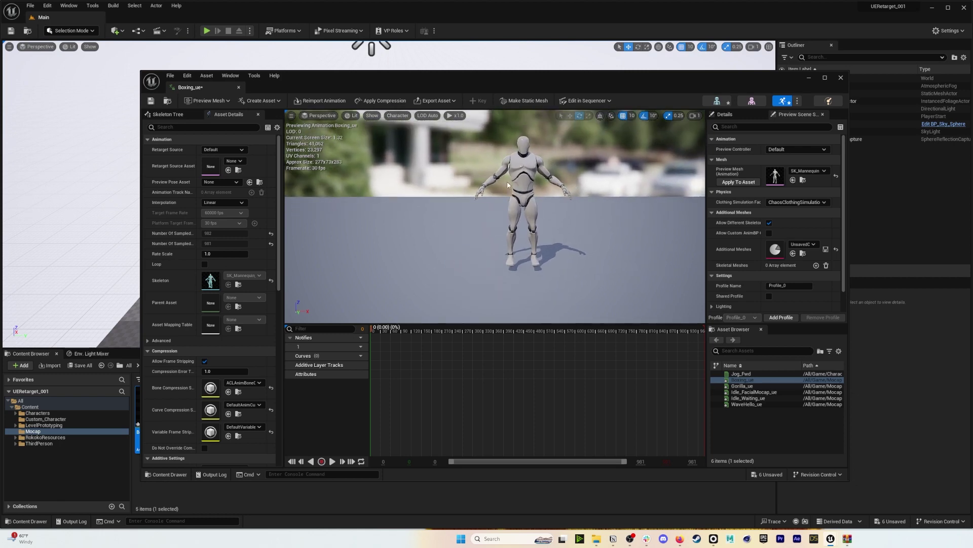
# Open the Idle_FacialMocap_ue animation and examine its facial curves alongside the mannequin's head.
pyautogui.doubleClick(744, 392)
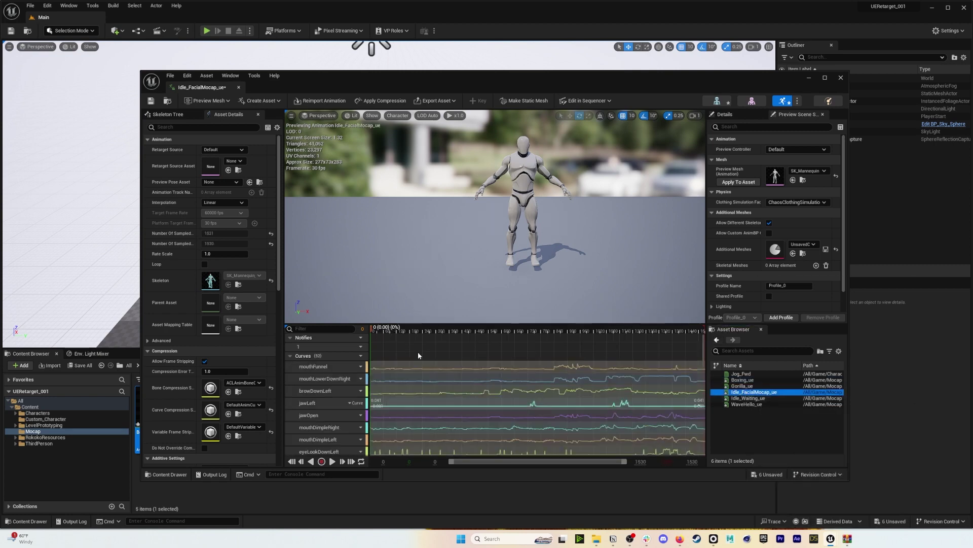
pyautogui.press('w')
pyautogui.moveTo(485, 280); pyautogui.dragTo(510, 236, button='right')
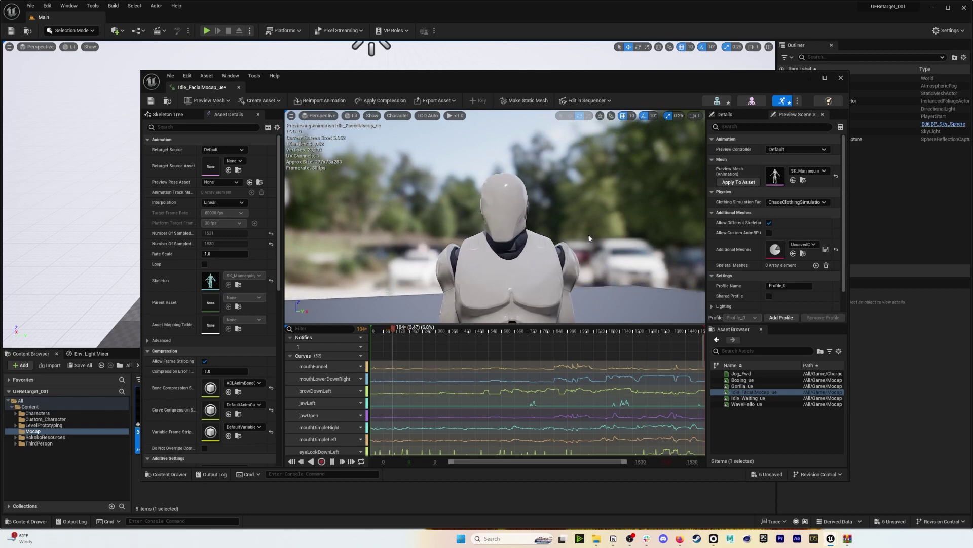
pyautogui.moveTo(560, 202); pyautogui.dragTo(557, 210, button='right')
pyautogui.scroll(-5, 322, 400)
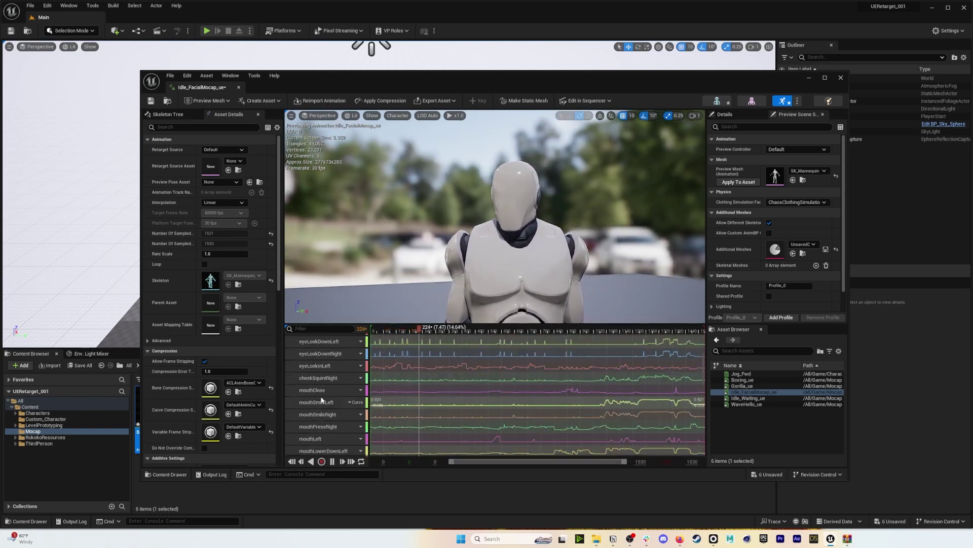
pyautogui.scroll(5, 321, 400)
pyautogui.scroll(-5, 321, 400)
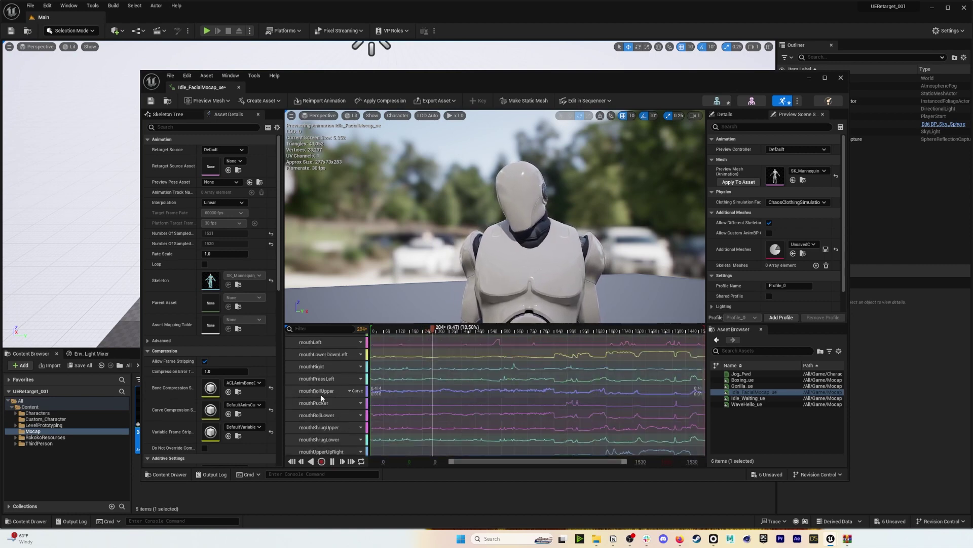
pyautogui.scroll(-5, 303, 398)
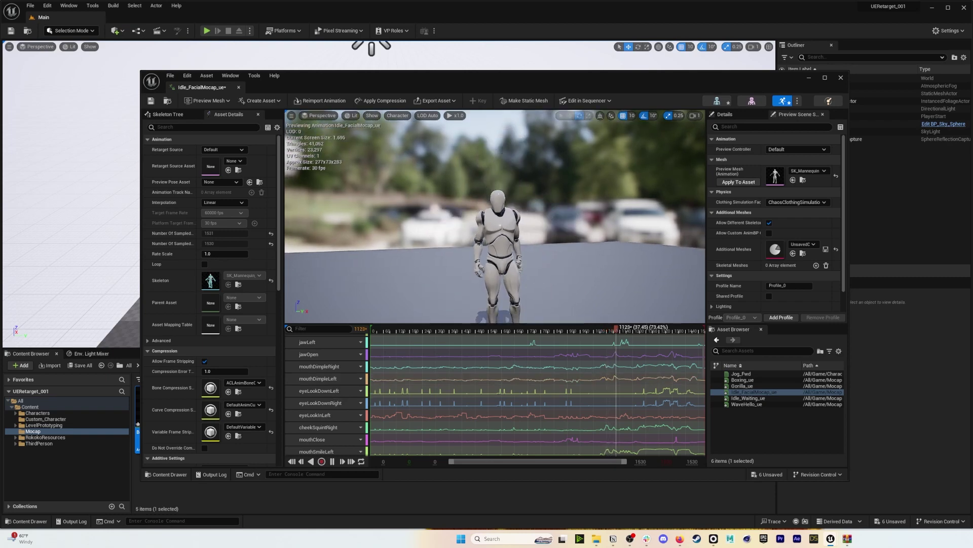
# Review the full-body motion of Idle_FacialMocap_ue and close the animation editor.
pyautogui.moveTo(495, 218); pyautogui.dragTo(485, 264, button='right')
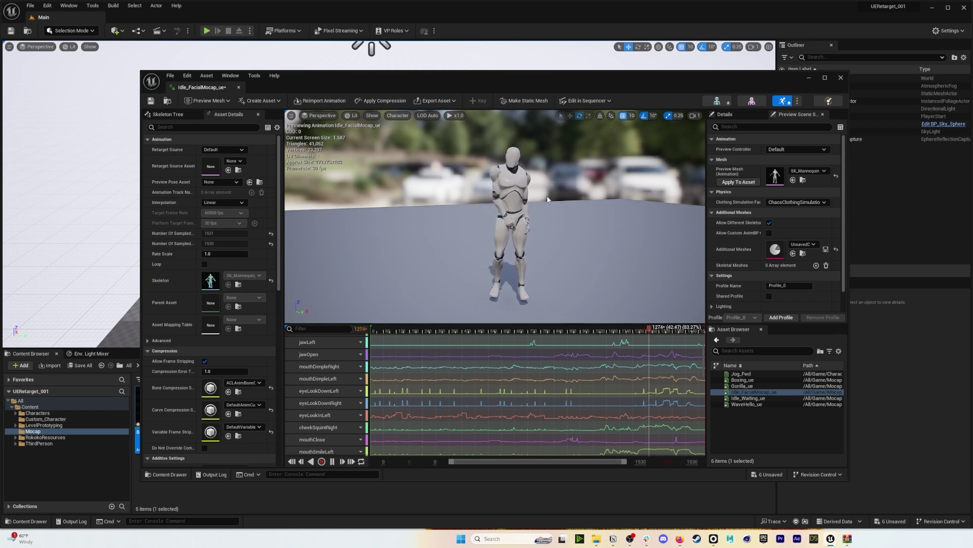
pyautogui.keyDown('alt'); pyautogui.moveTo(482, 245); pyautogui.dragTo(460, 239); pyautogui.keyUp('alt')
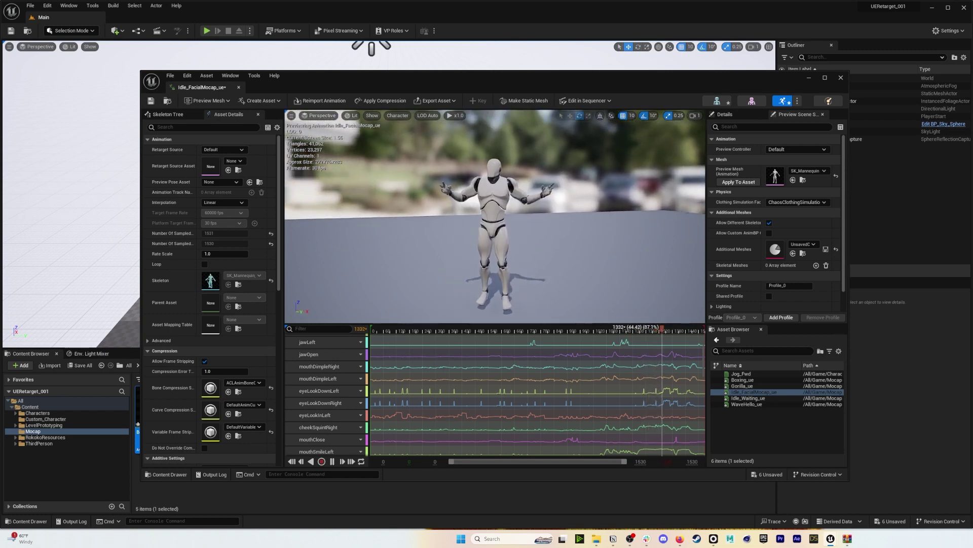
pyautogui.press('a')
pyautogui.moveTo(485, 243); pyautogui.dragTo(525, 253, button='right')
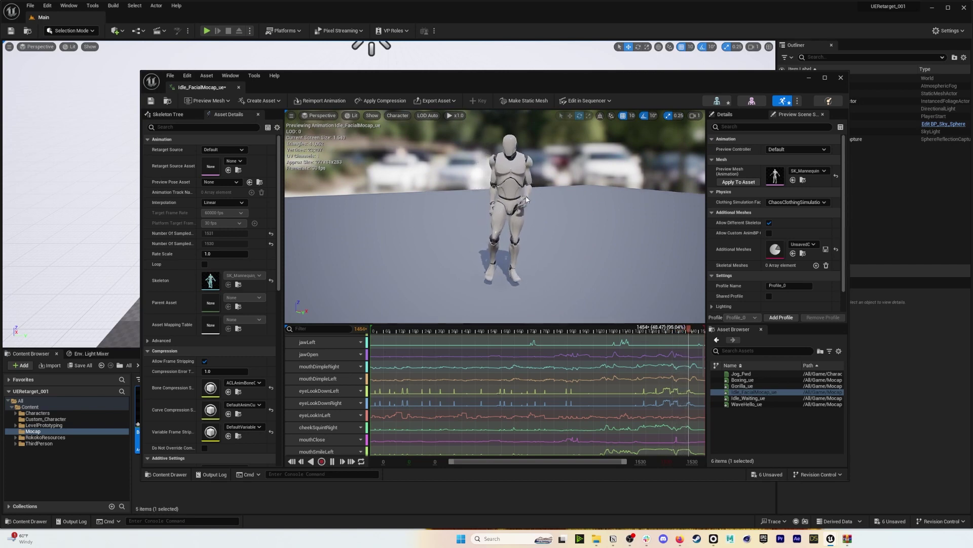
pyautogui.click(240, 88)
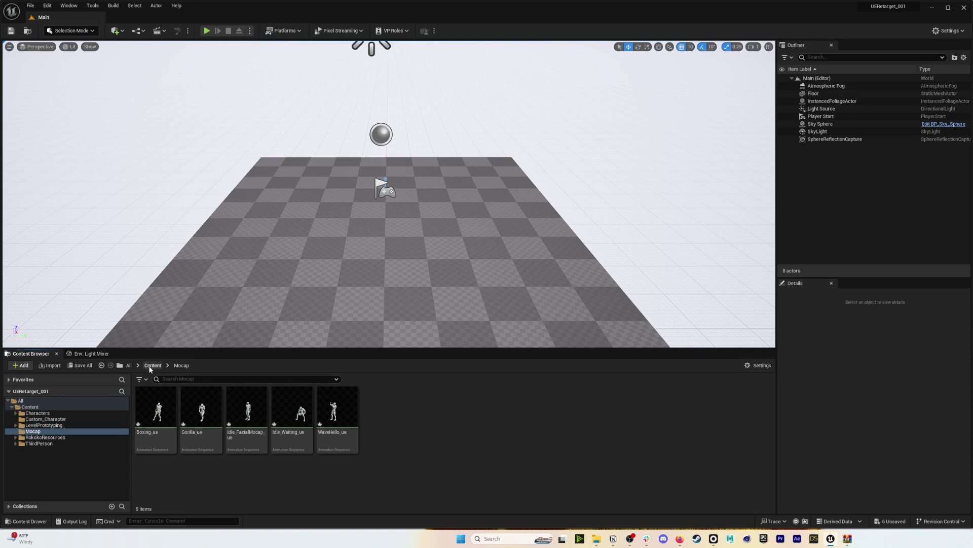
# Open the RTG_UE4Manny_UE5Manny retargeter from Characters/Mannequin_UE4/Rigs and dock its editor in the main window.
pyautogui.click(152, 365)
pyautogui.click(21, 365)
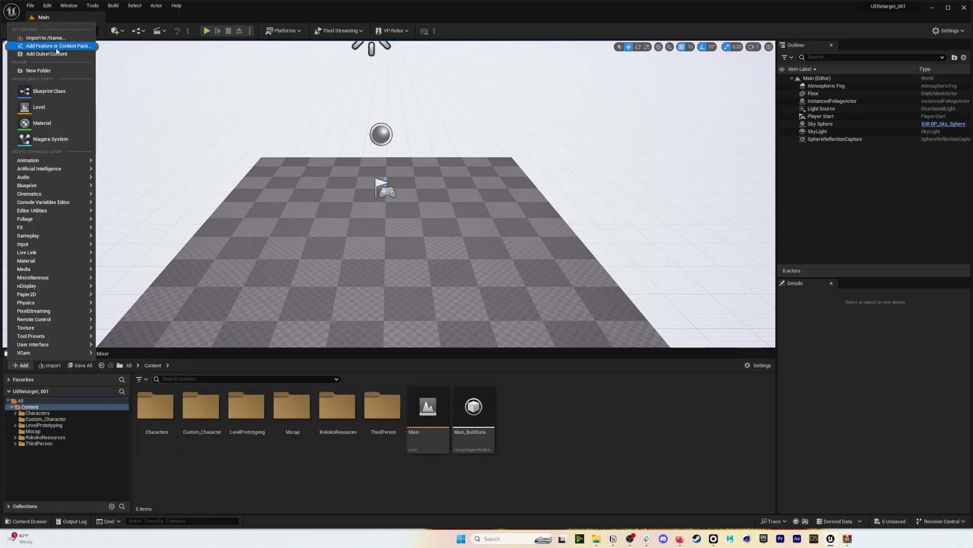
pyautogui.click(338, 464)
pyautogui.doubleClick(152, 402)
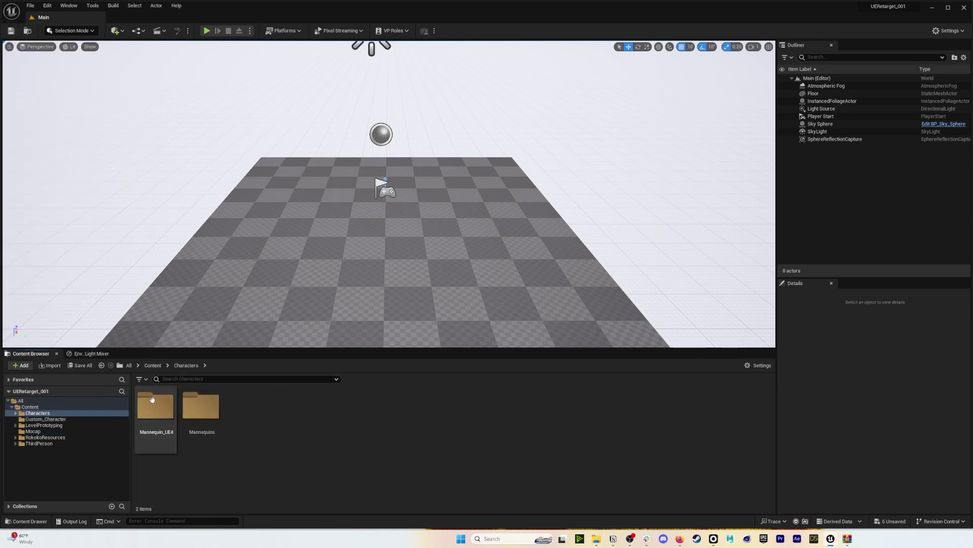
pyautogui.click(153, 365)
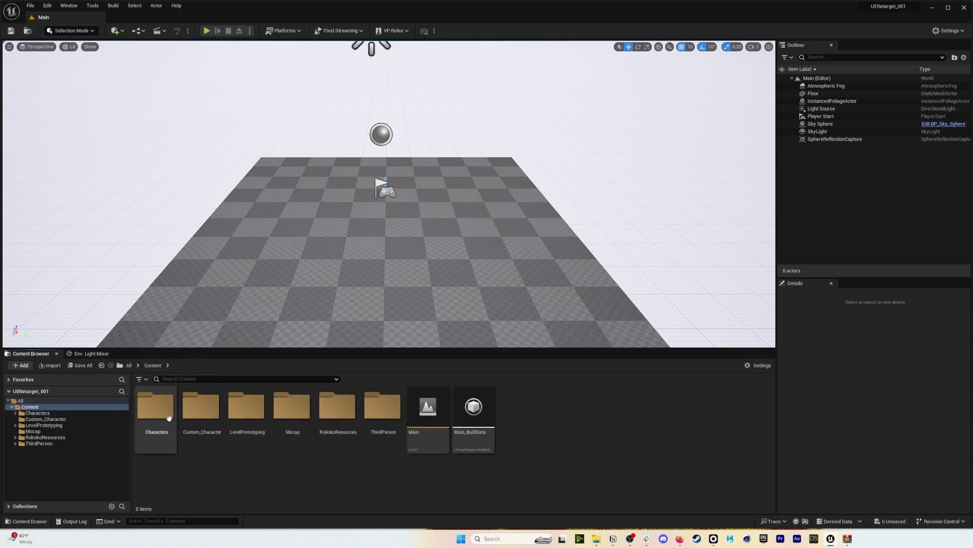
pyautogui.doubleClick(160, 400)
pyautogui.doubleClick(160, 402)
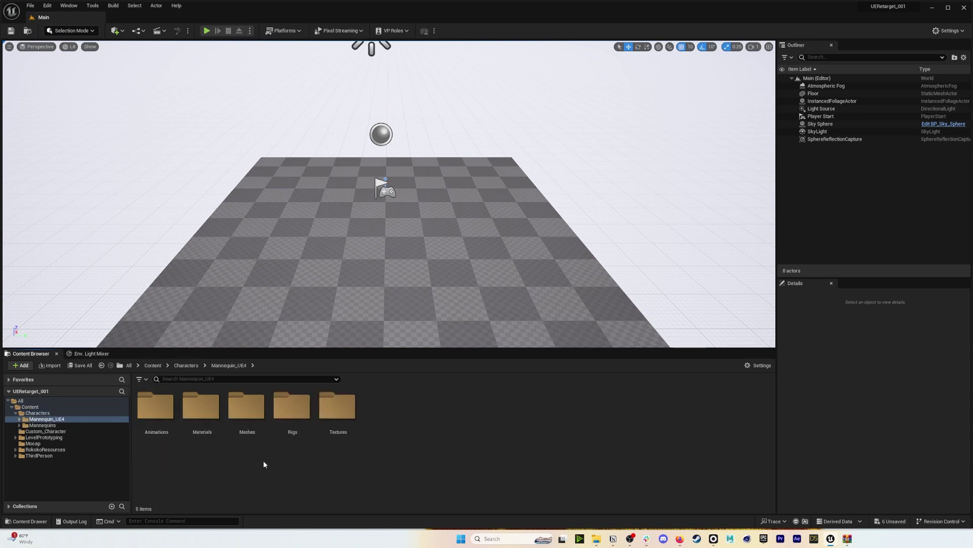
pyautogui.doubleClick(298, 410)
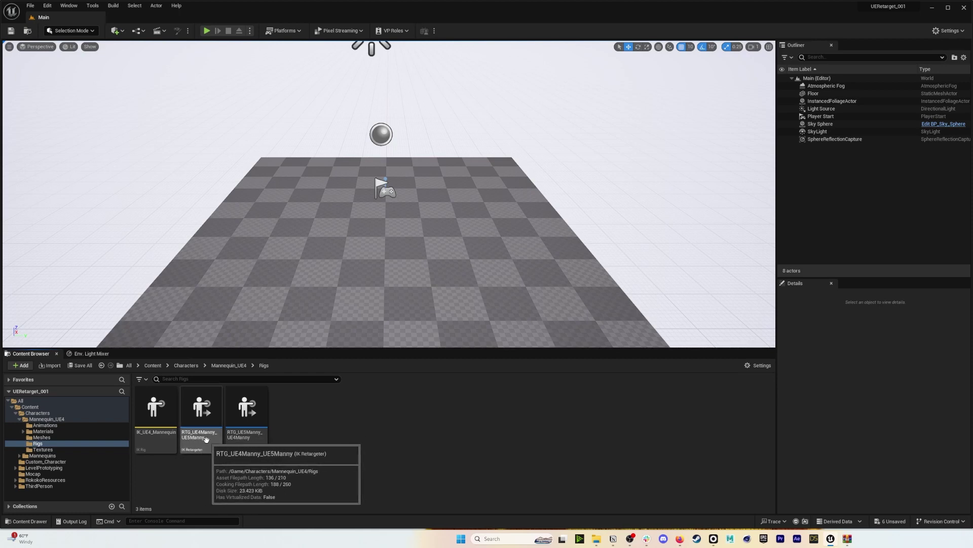
pyautogui.click(205, 411)
pyautogui.doubleClick(205, 413)
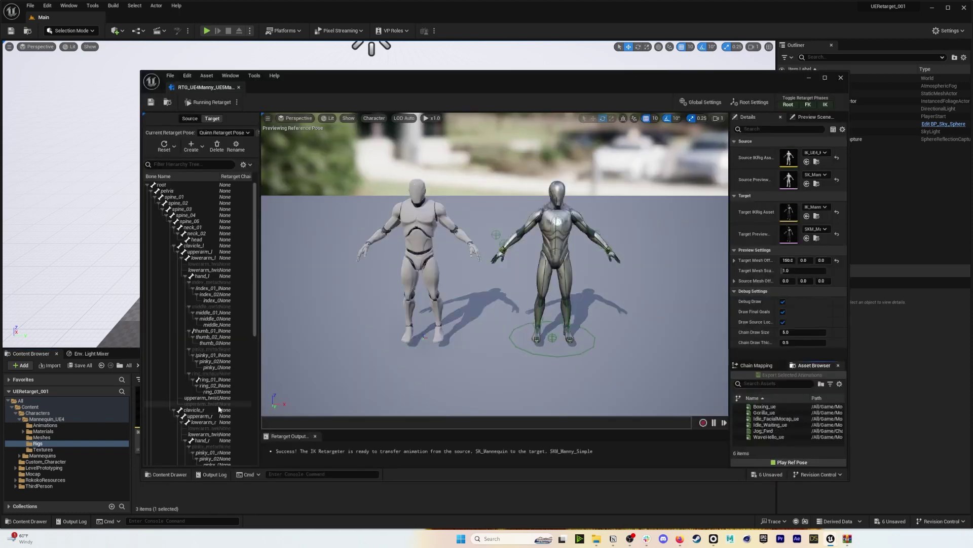
pyautogui.moveTo(206, 88); pyautogui.dragTo(145, 18)
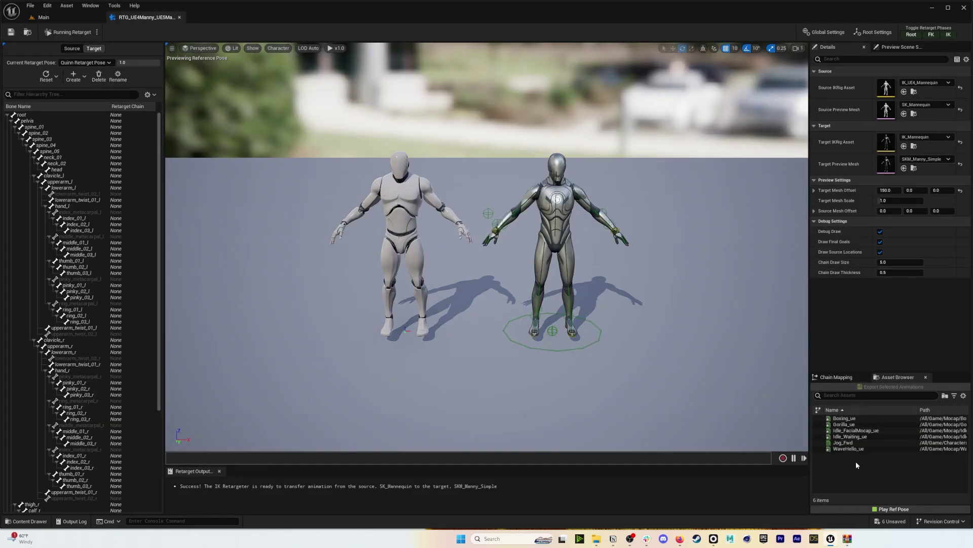
# Preview the Boxing_ue and Idle_FacialMocap_ue animations on the source and target mannequins side by side in the retargeter.
pyautogui.click(846, 419)
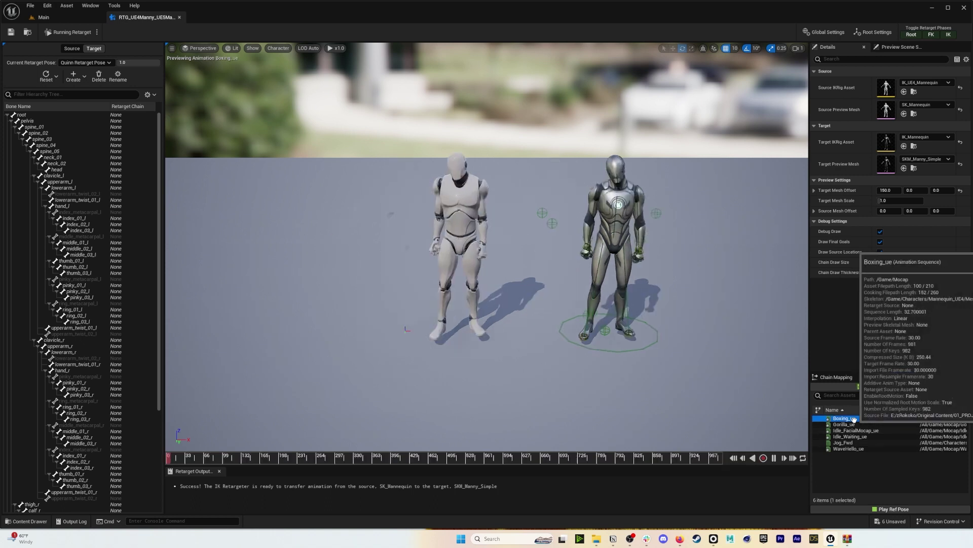
pyautogui.press('d')
pyautogui.moveTo(598, 265); pyautogui.dragTo(578, 266, button='right')
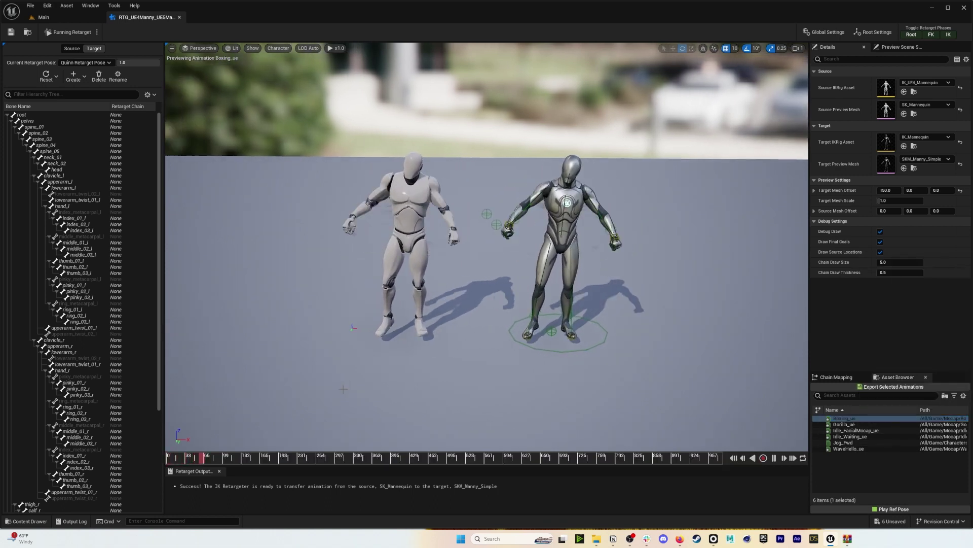
pyautogui.moveTo(222, 457); pyautogui.dragTo(376, 460)
pyautogui.doubleClick(855, 431)
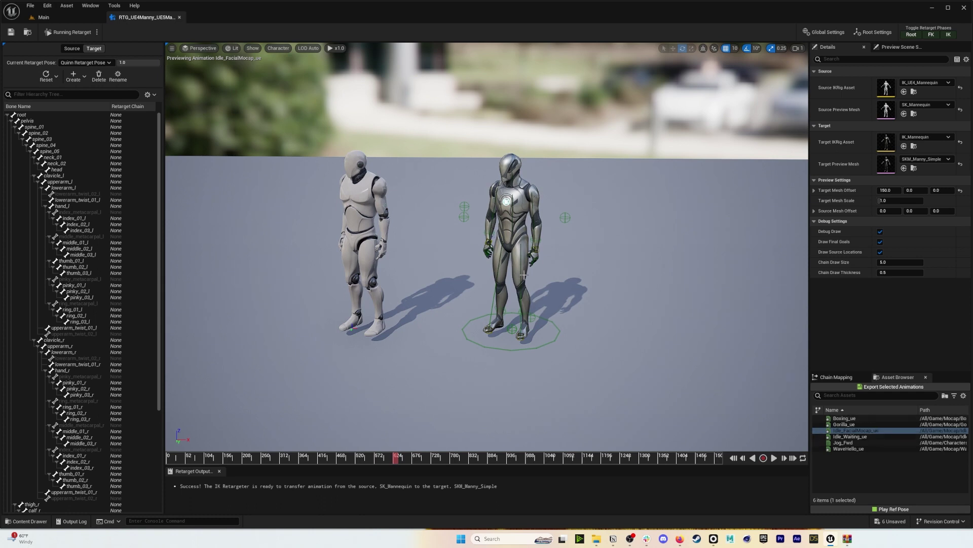
# Export the retargeted Boxing_ue, Gorilla_ue, Idle_FacialMocap_ue, Idle_Waiting_ue and WaveHello_ue animations to the Mocap folder, leaving out Jog_Fwd.
pyautogui.click(845, 418)
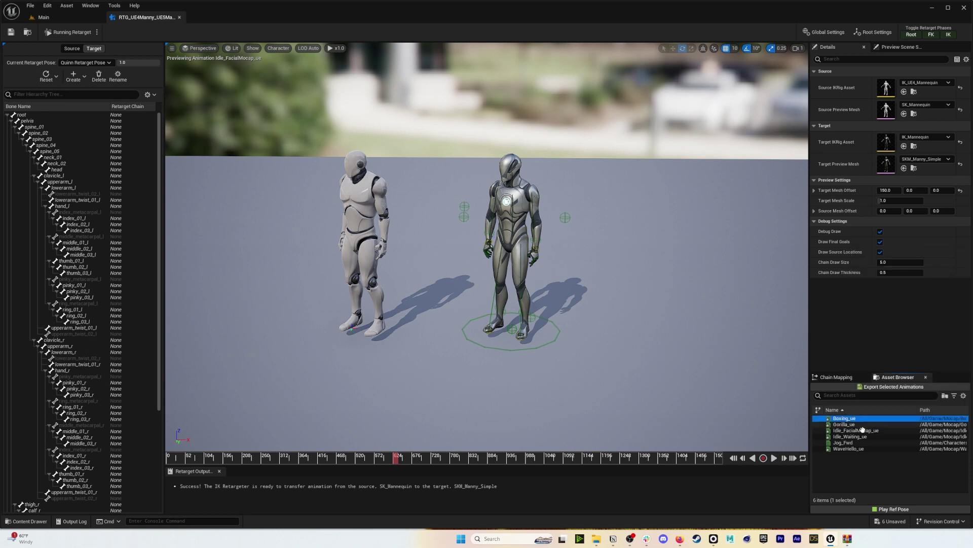
pyautogui.keyDown('shift'); pyautogui.click(865, 437); pyautogui.keyUp('shift')
pyautogui.keyDown('ctrl'); pyautogui.click(848, 448); pyautogui.keyUp('ctrl')
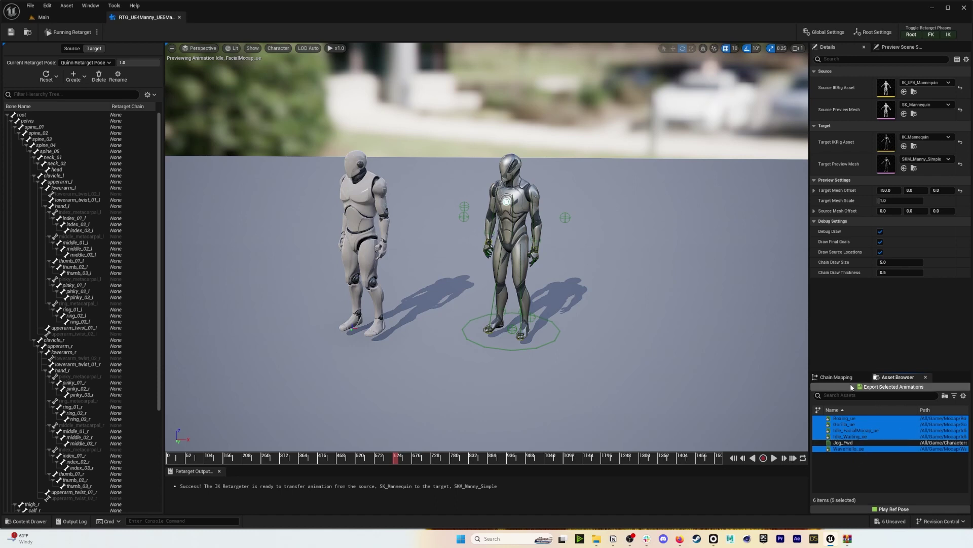
pyautogui.click(897, 388)
pyautogui.click(618, 232)
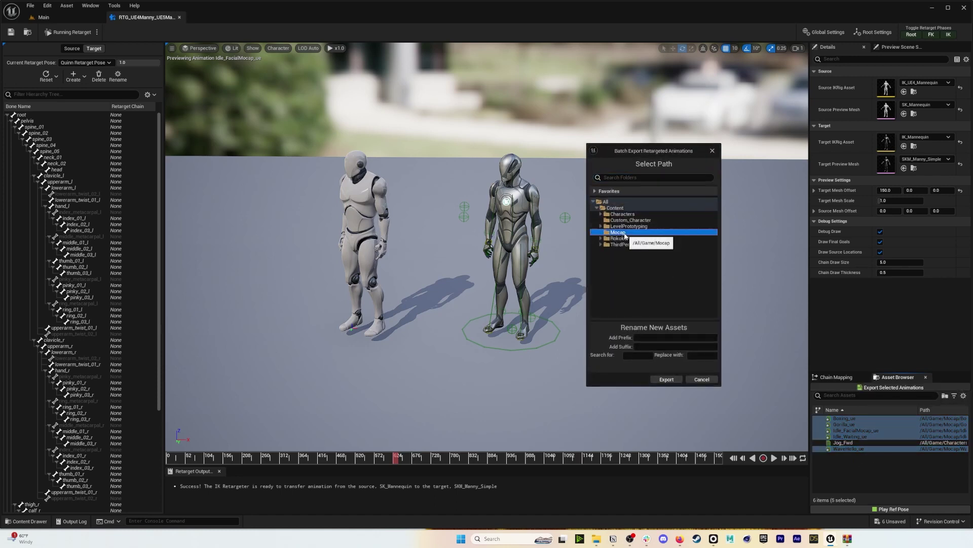
pyautogui.click(667, 379)
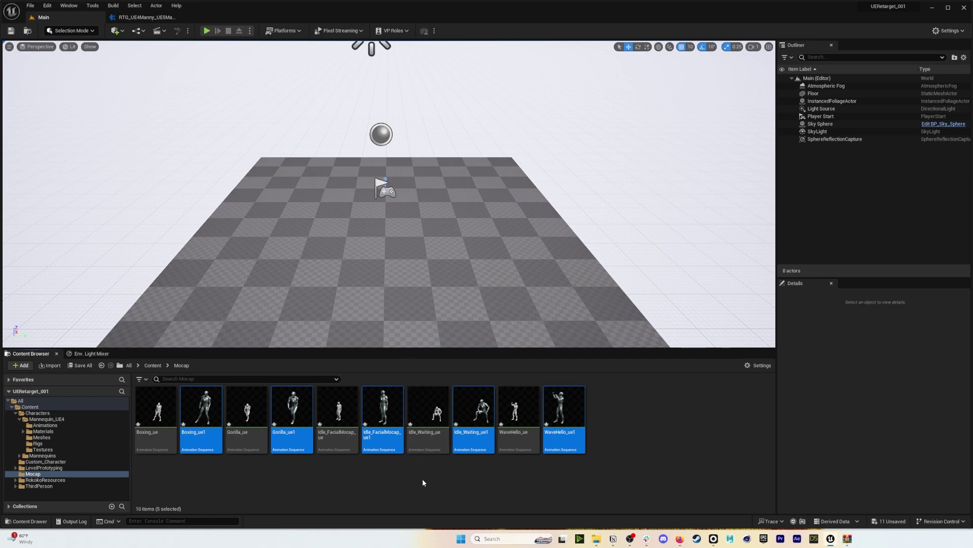
# Open the original Boxing_ue and the retargeted Boxing_ue1 from the Mocap folder to compare their motion.
pyautogui.click(156, 409)
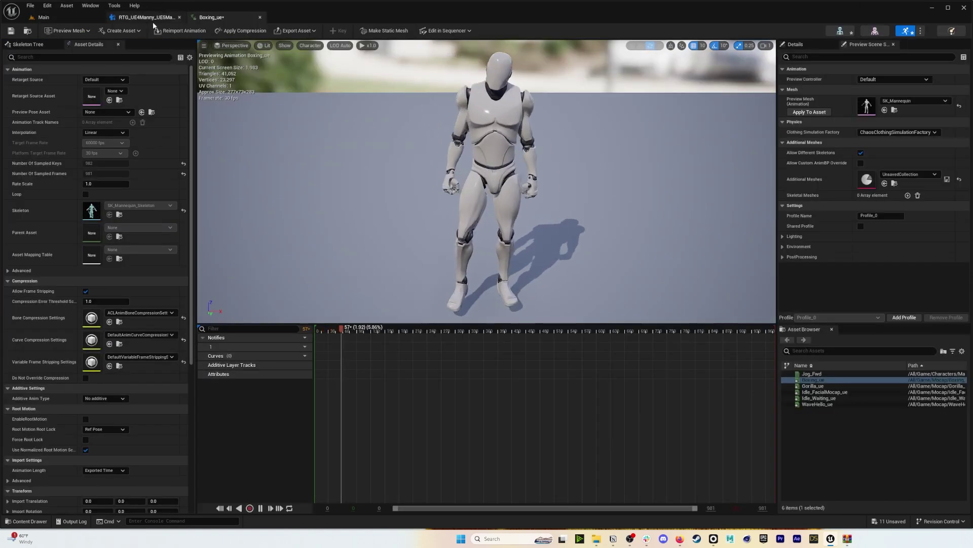
pyautogui.click(77, 18)
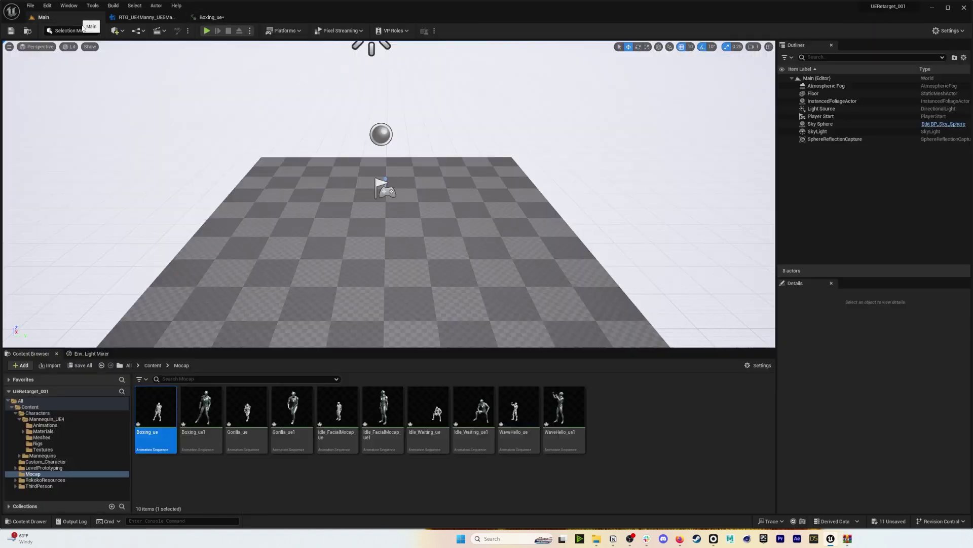
pyautogui.doubleClick(202, 408)
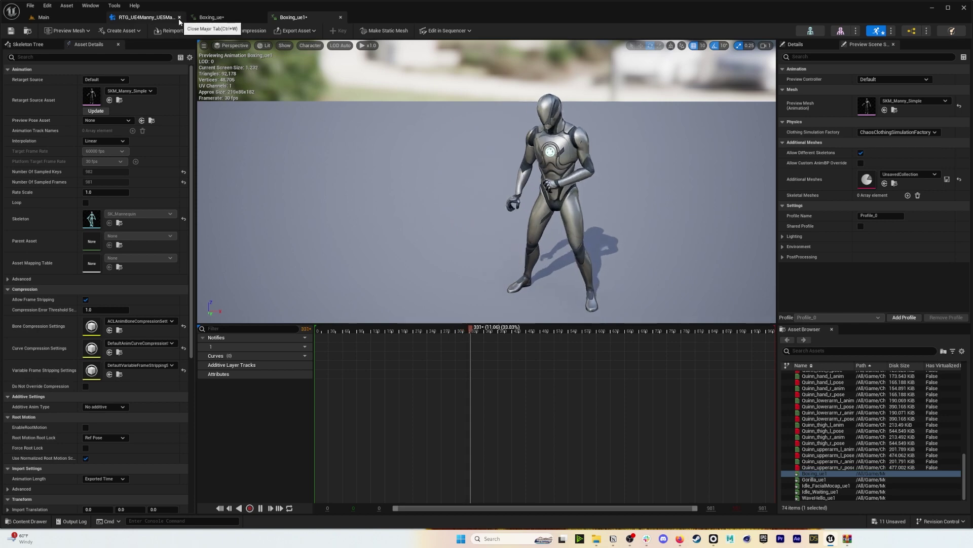
# Close the retargeter and both boxing animation editors, returning to the main level with nothing selected.
pyautogui.click(152, 17)
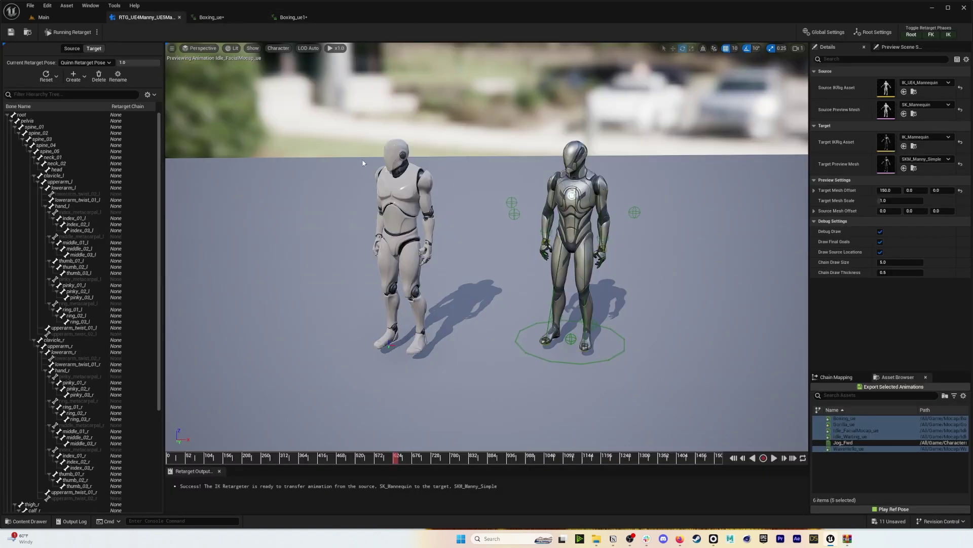
pyautogui.click(179, 17)
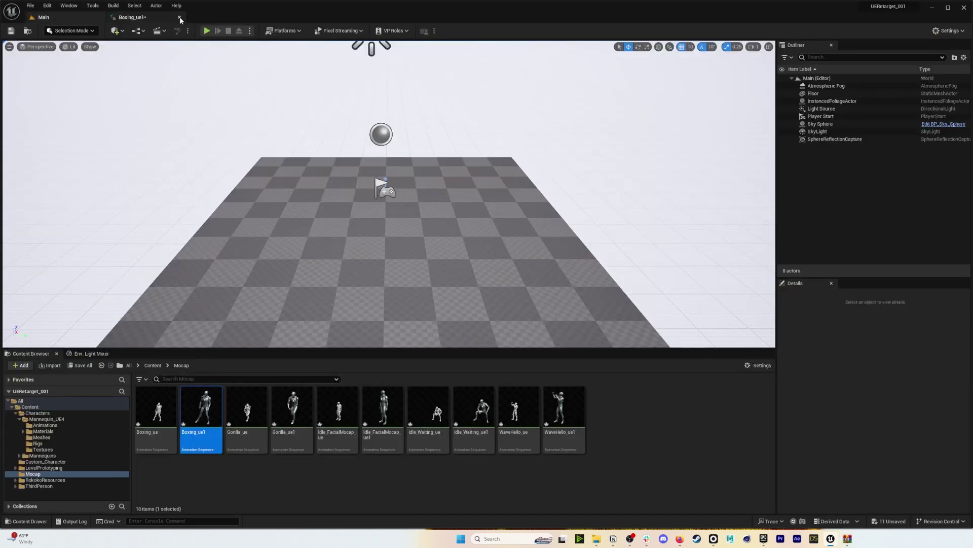
pyautogui.click(532, 471)
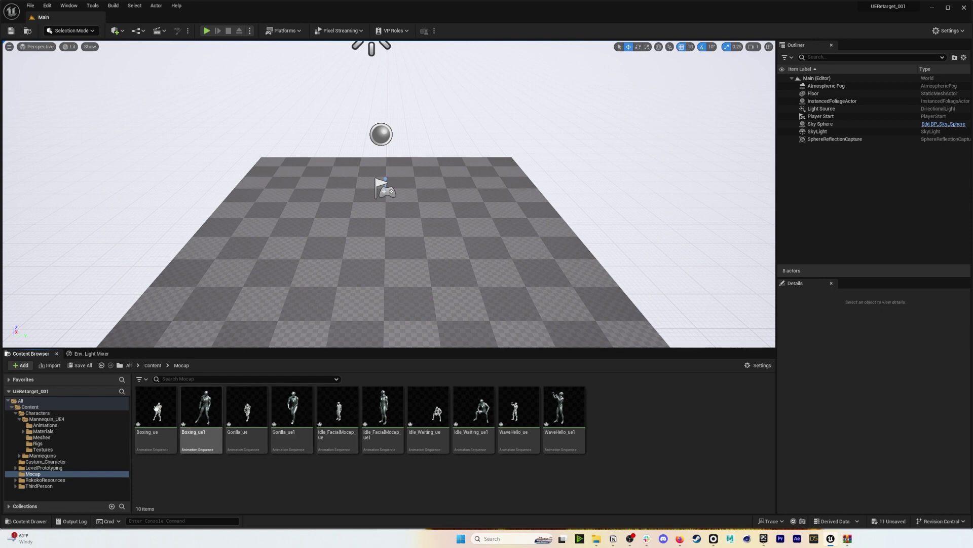
pyautogui.click(575, 403)
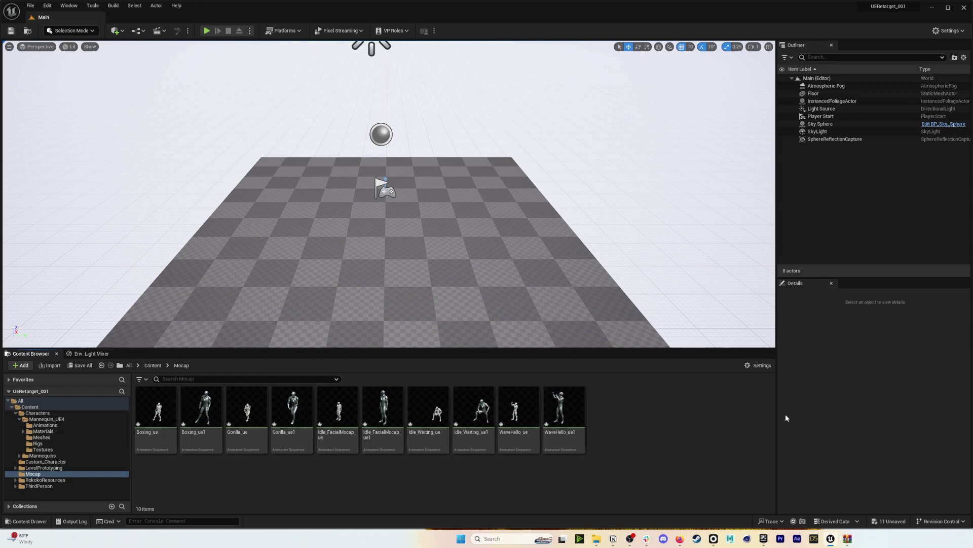
# Switch to the Epic Games Launcher and browse the first two pages of the Marketplace's Characters category.
pyautogui.click(764, 538)
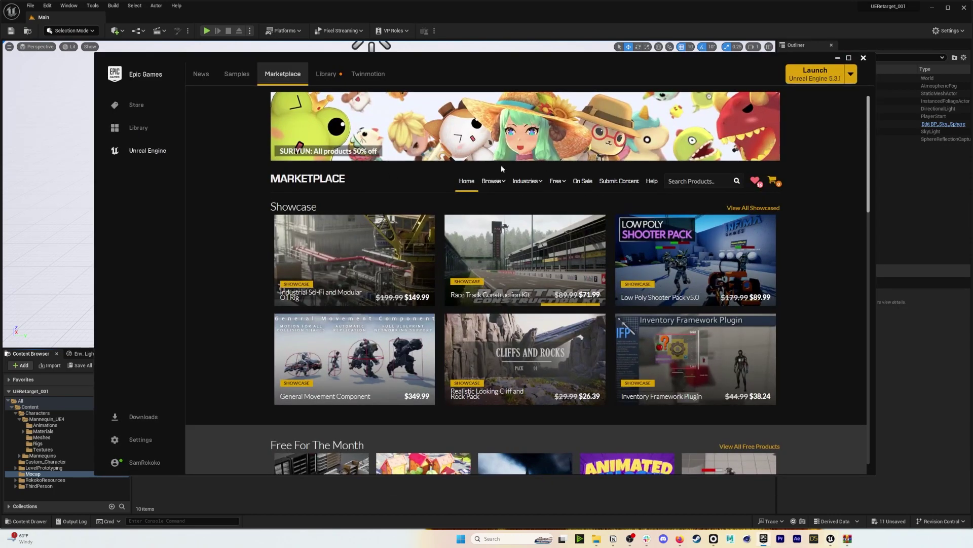
pyautogui.moveTo(493, 187)
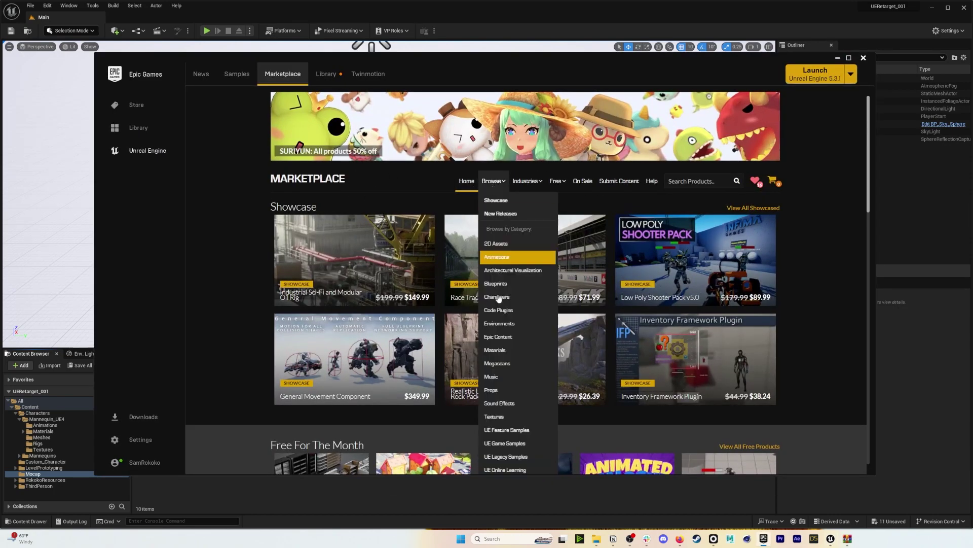
pyautogui.click(499, 300)
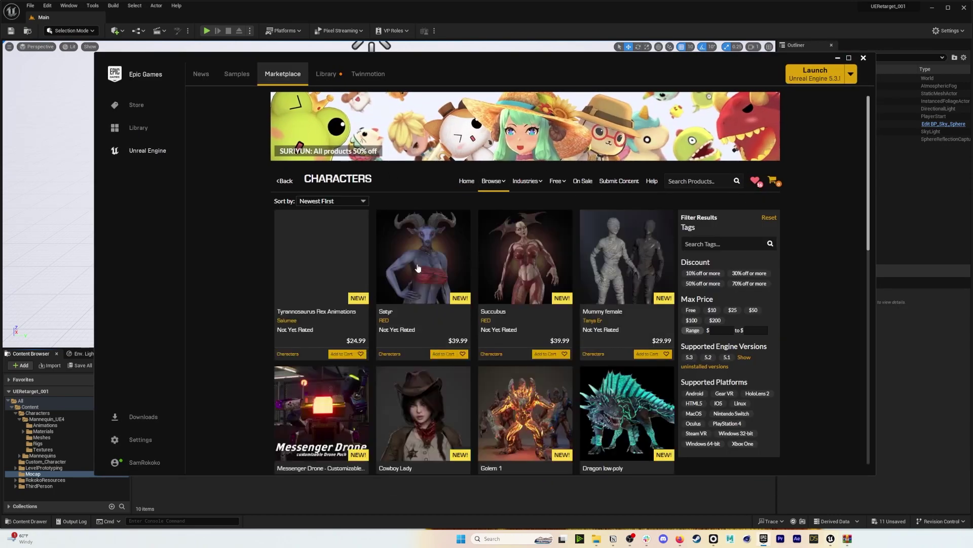
pyautogui.scroll(-3, 438, 266)
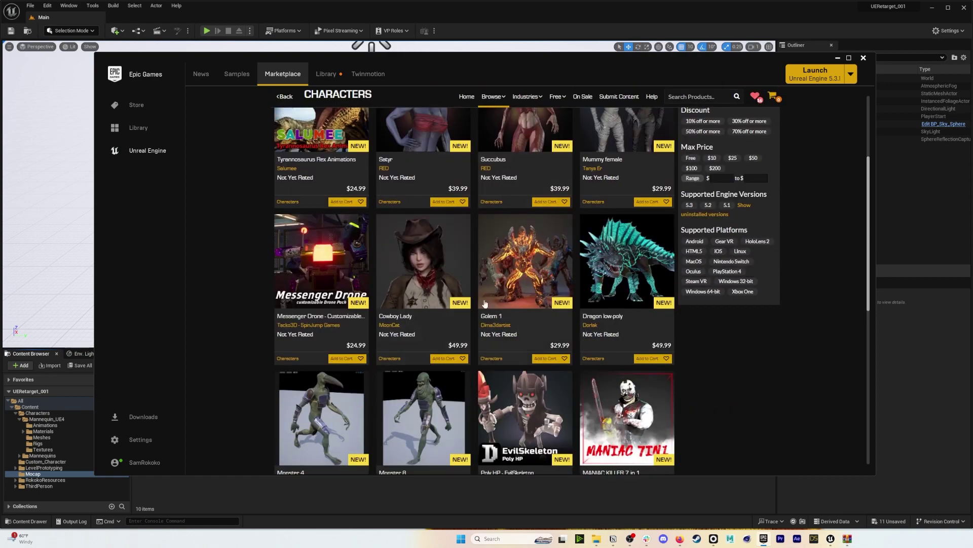
pyautogui.scroll(-5, 437, 266)
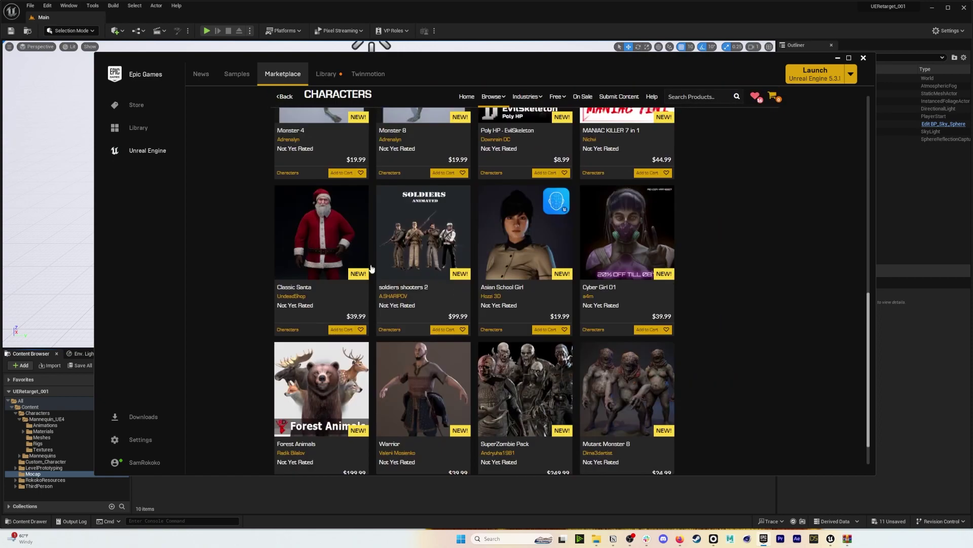
pyautogui.scroll(-1, 561, 261)
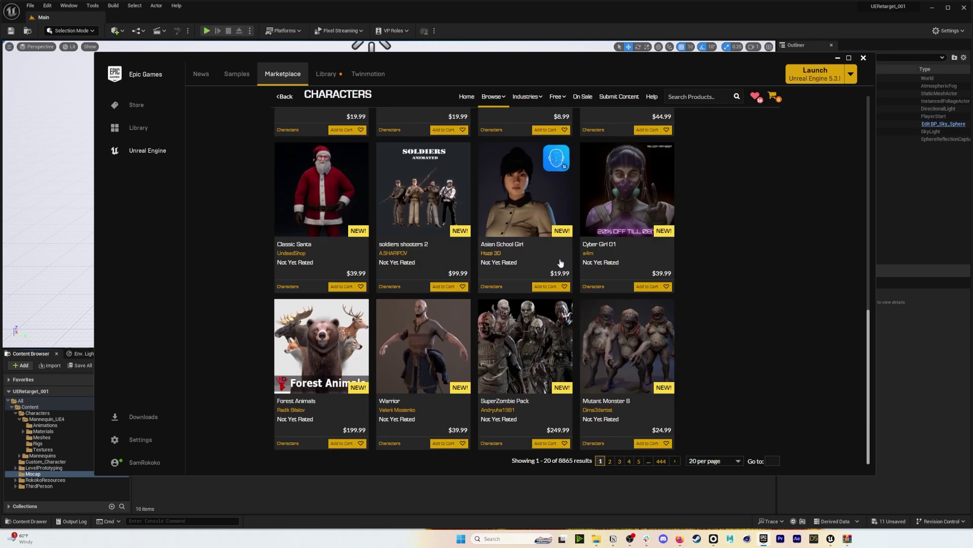
pyautogui.click(610, 461)
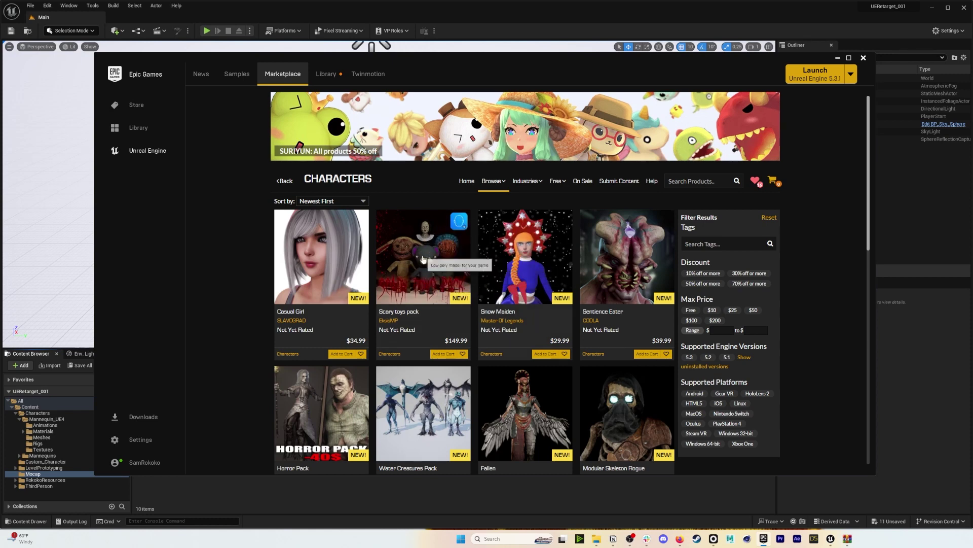
# Add the G2: Mech asset from the library vault to the UERetarget_001 project, and return to Unreal Editor.
pyautogui.click(326, 74)
pyautogui.scroll(-6, 555, 408)
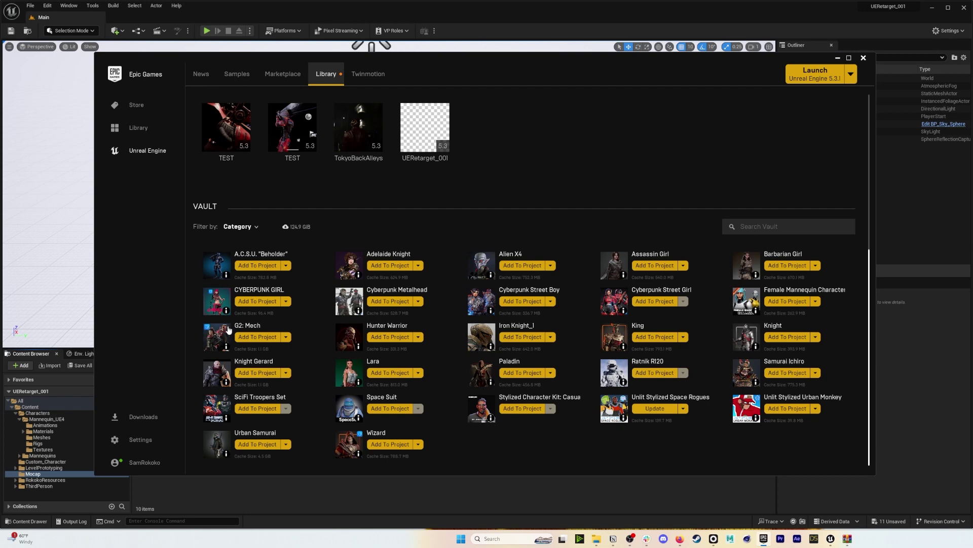
pyautogui.click(257, 339)
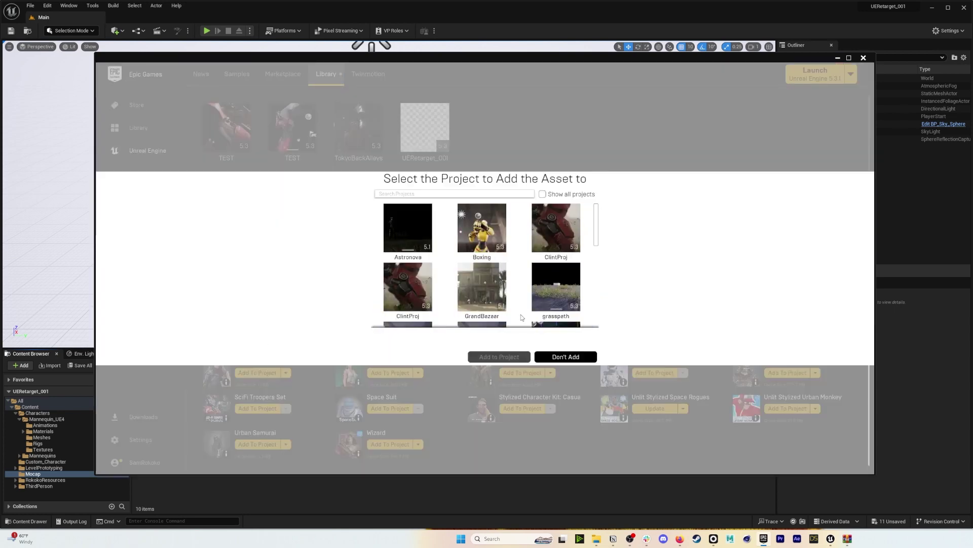
pyautogui.scroll(-10, 521, 316)
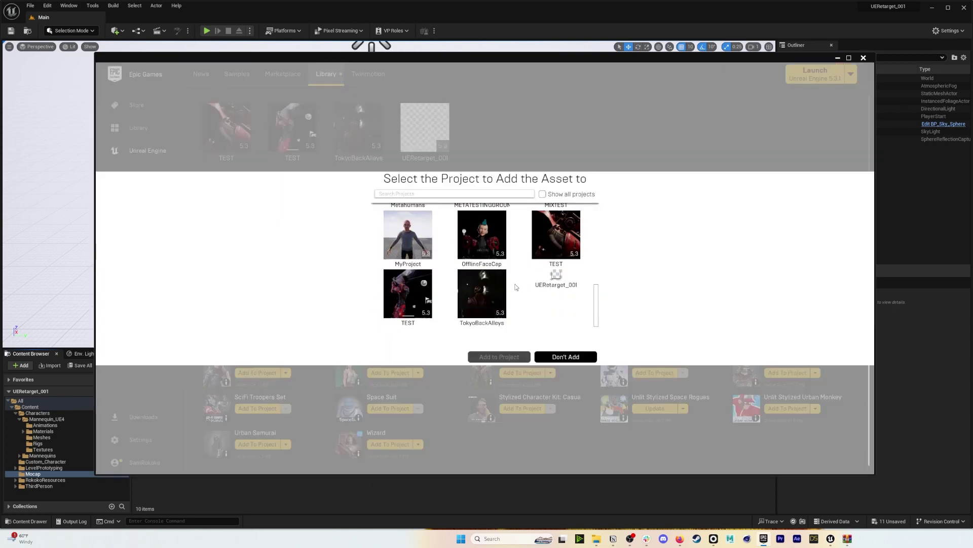
pyautogui.click(557, 287)
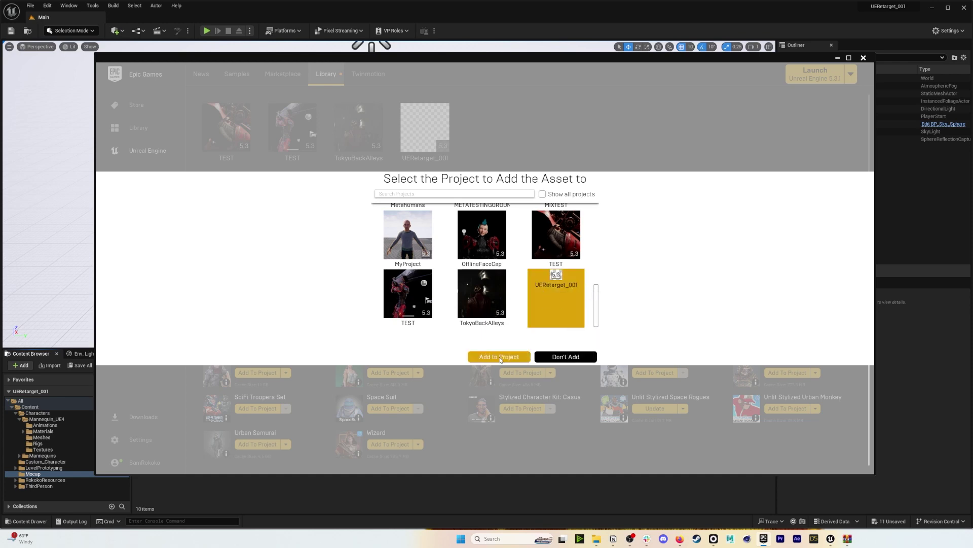
pyautogui.click(525, 356)
pyautogui.click(837, 58)
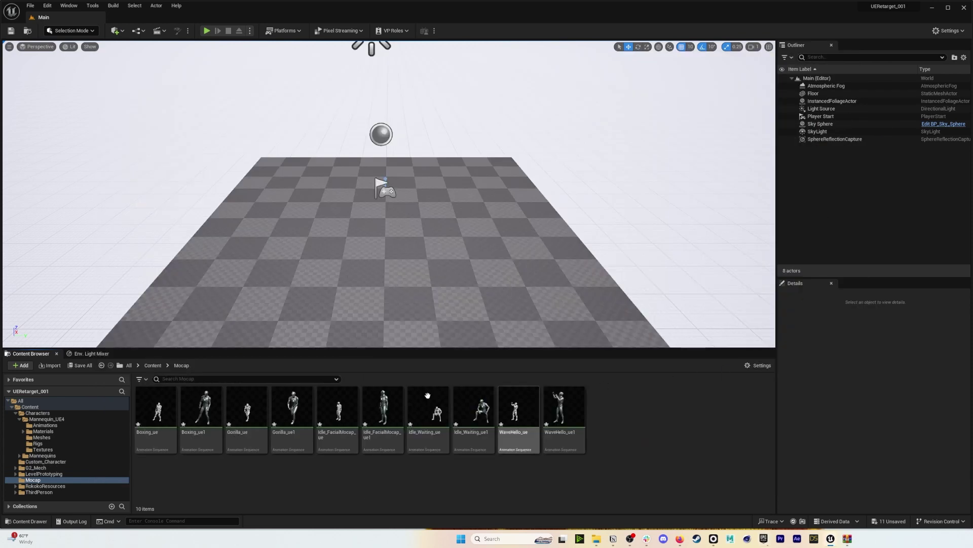
# Open the SK_LP287_B3 skeletal mesh from G2_Mech/Meshes/Characters/Combines and move its editor window slightly higher.
pyautogui.click(153, 365)
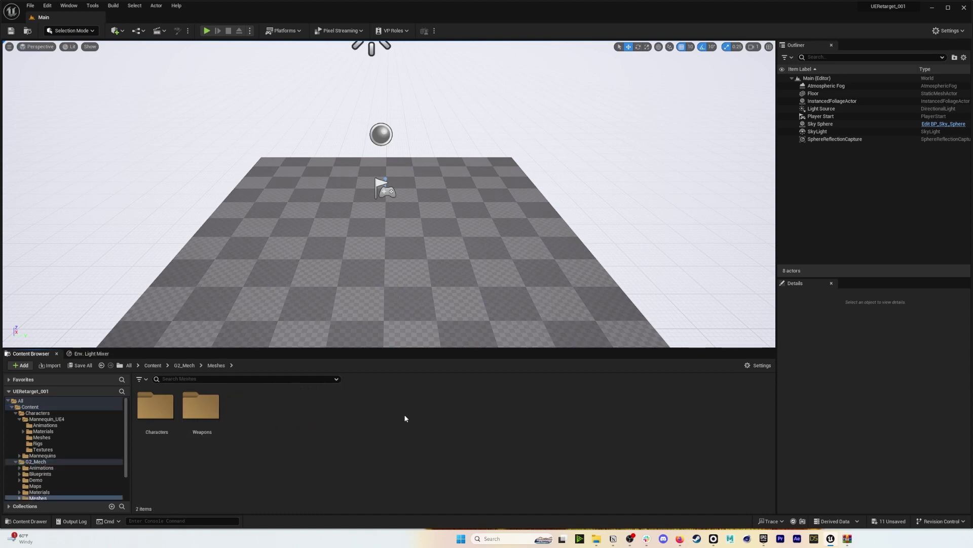
pyautogui.doubleClick(156, 408)
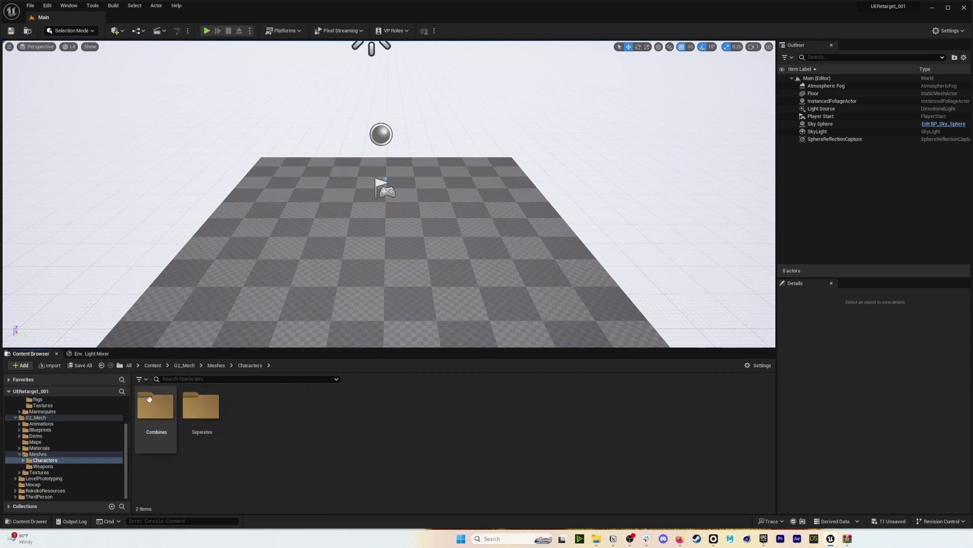
pyautogui.doubleClick(159, 411)
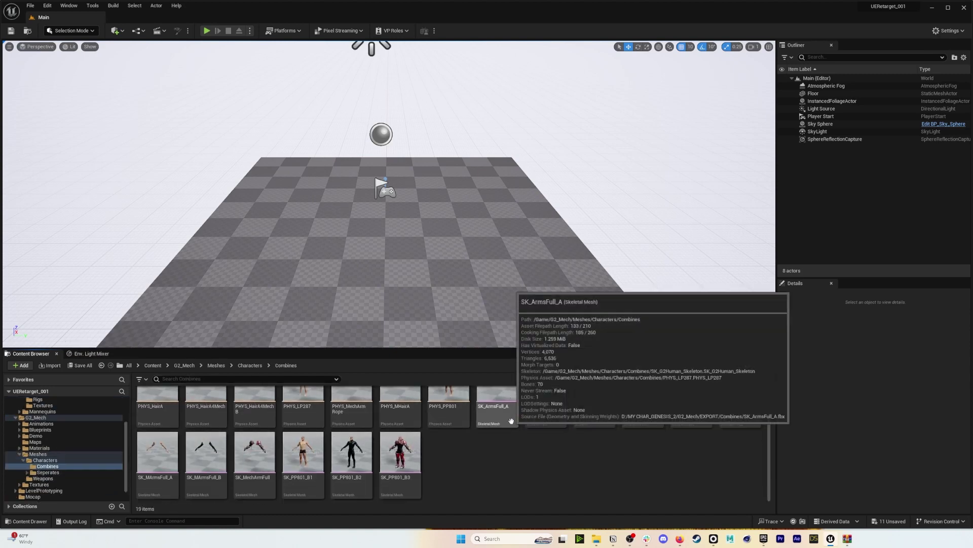
pyautogui.scroll(-1, 431, 448)
pyautogui.scroll(1, 441, 457)
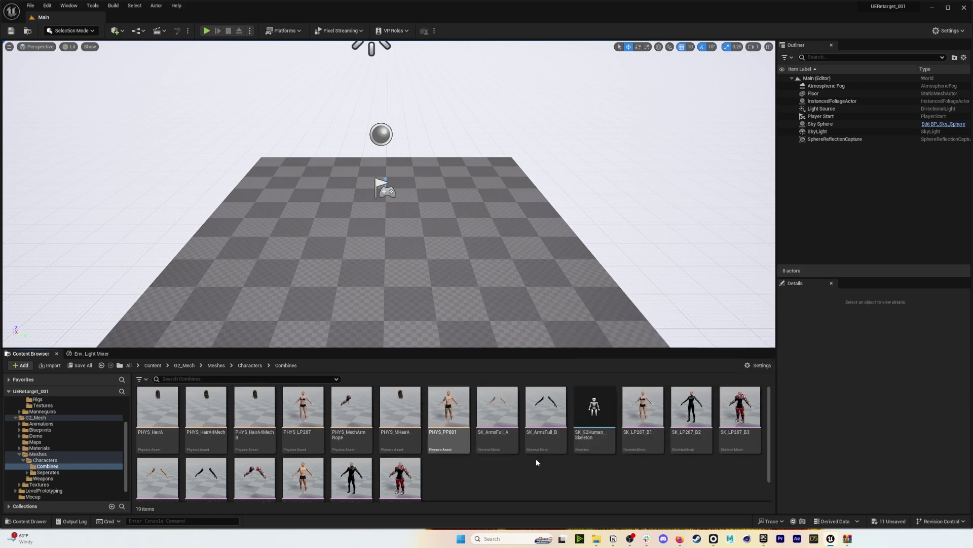
pyautogui.doubleClick(734, 420)
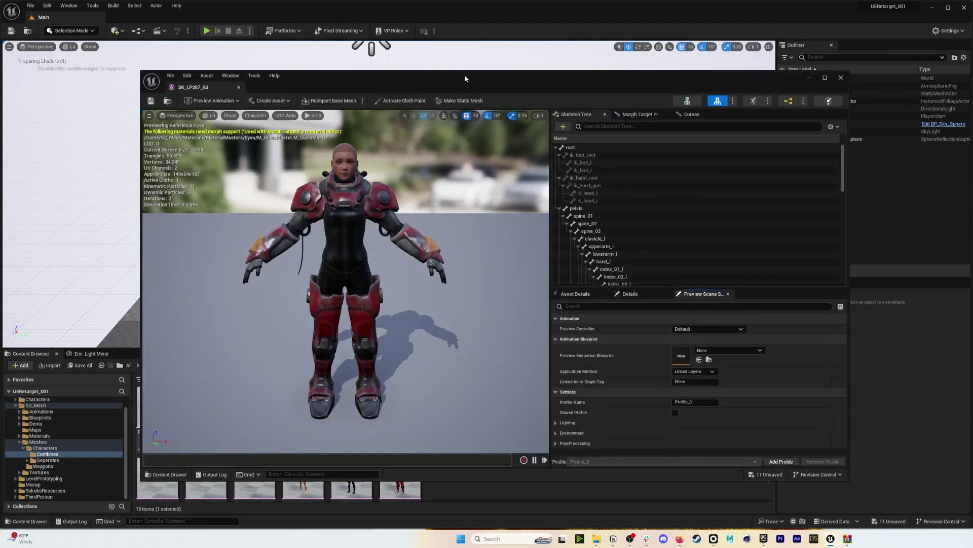
pyautogui.moveTo(465, 75); pyautogui.dragTo(449, 50)
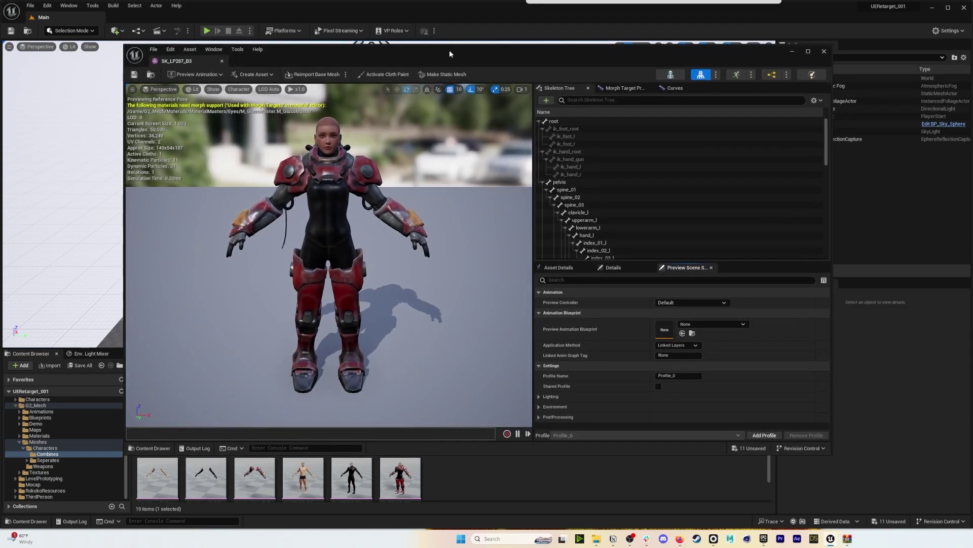
# Switch the SK_LP287_B3 mesh to its animation editor and look through the animations available for its skeleton.
pyautogui.click(737, 76)
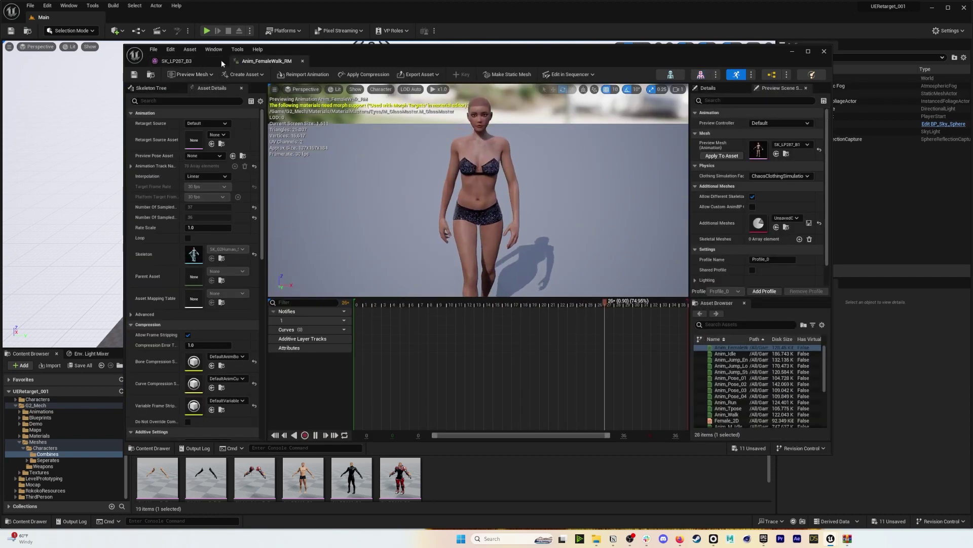
pyautogui.scroll(-1, 768, 401)
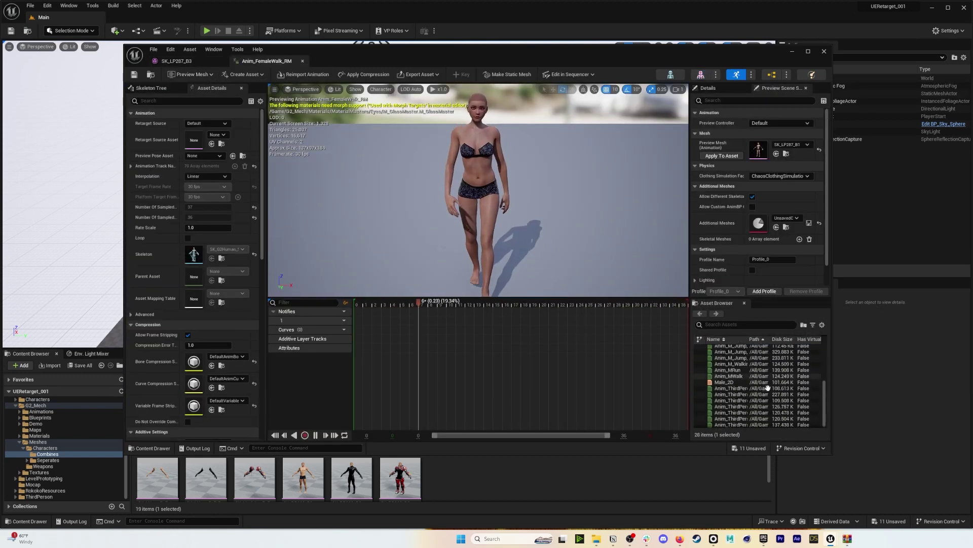
pyautogui.scroll(1, 755, 394)
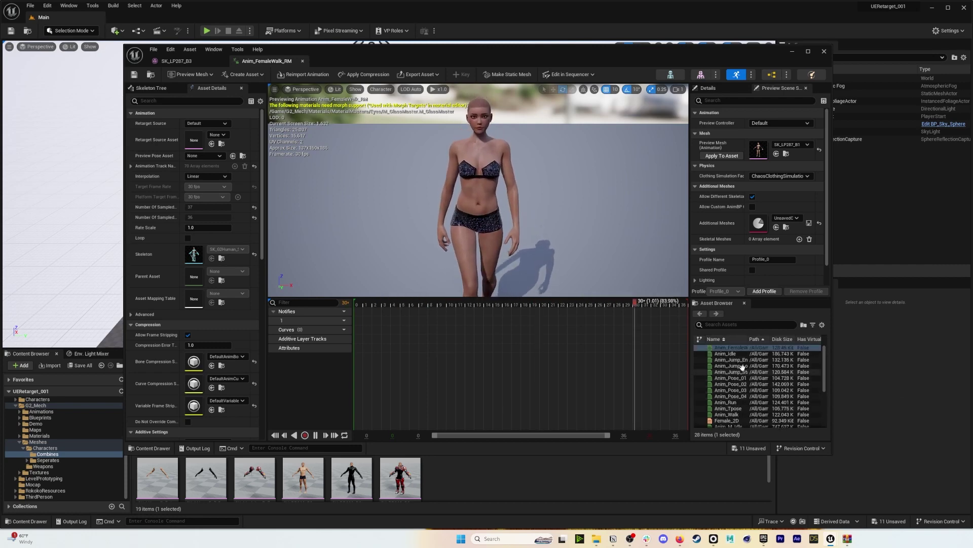
# Open the character's skeleton, SK_G2Human_Skeleton, and display its Asset Details in a separate window with the compatible skeletons list.
pyautogui.scroll(-5, 749, 377)
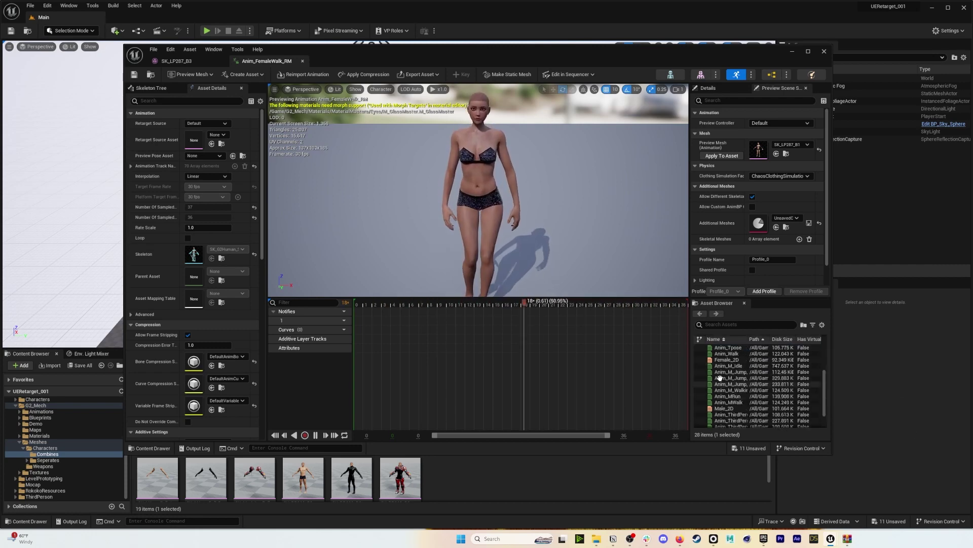
pyautogui.scroll(-2, 743, 371)
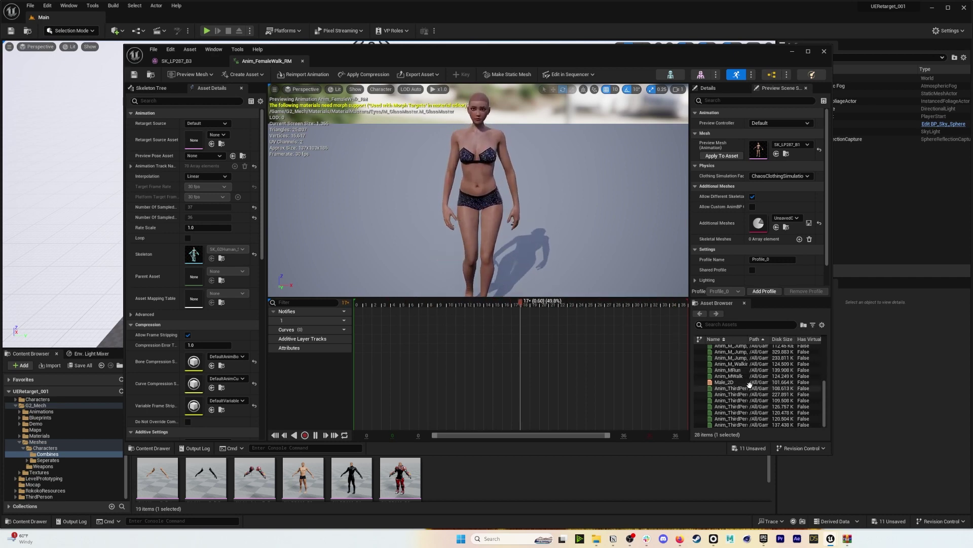
pyautogui.scroll(7, 725, 383)
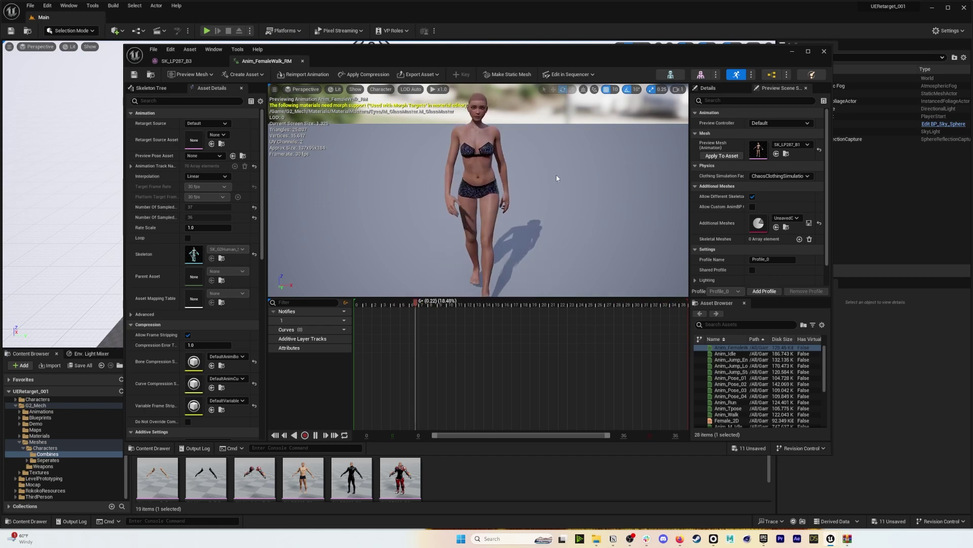
pyautogui.click(668, 76)
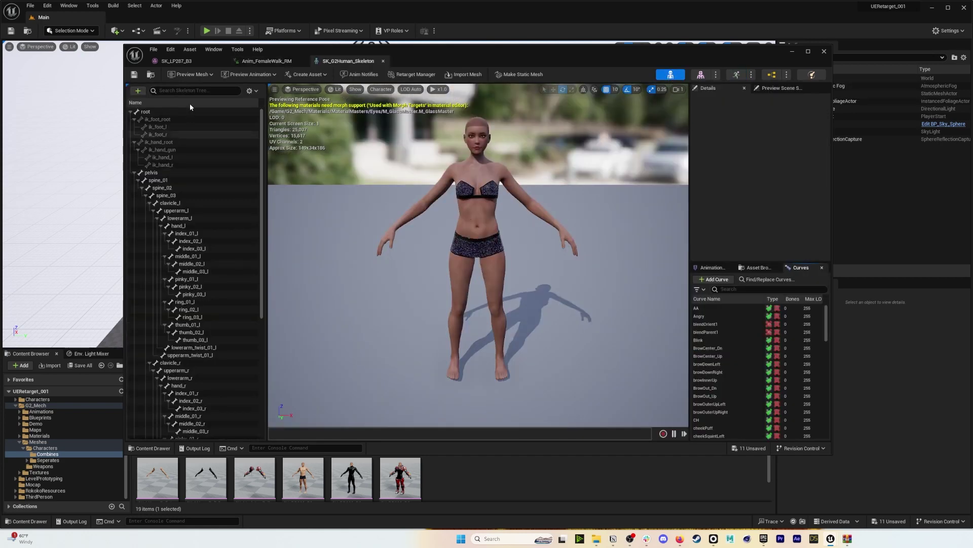
pyautogui.click(213, 50)
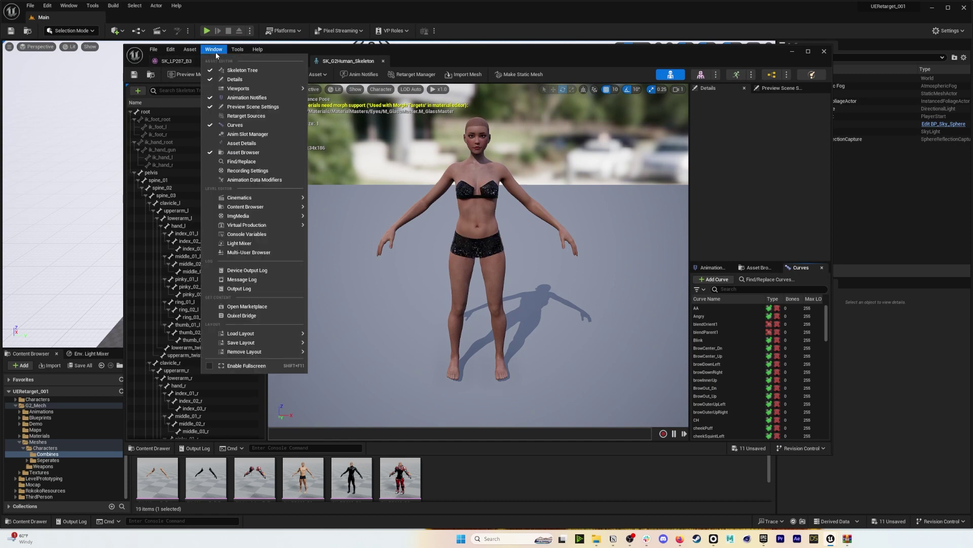
pyautogui.click(263, 146)
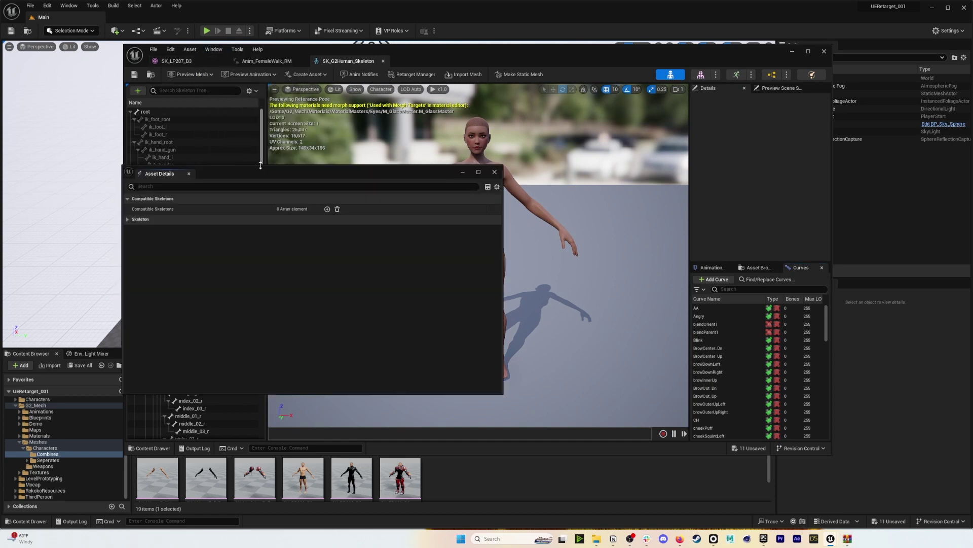
pyautogui.moveTo(260, 165); pyautogui.dragTo(388, 120)
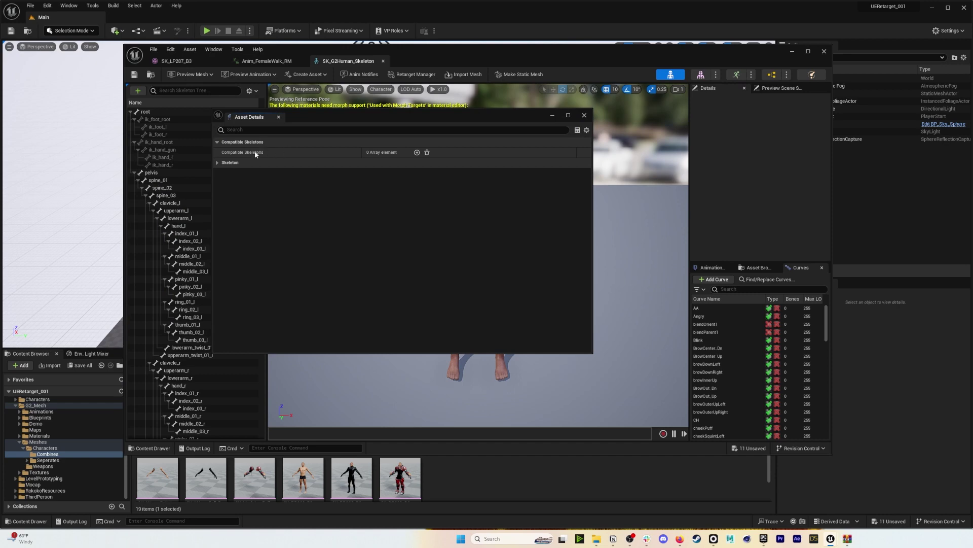
# Add SK_Mannequin_Skeleton as a compatible skeleton of SK_G2Human_Skeleton, save the skeleton, and close the Asset Details window.
pyautogui.click(417, 152)
pyautogui.click(412, 164)
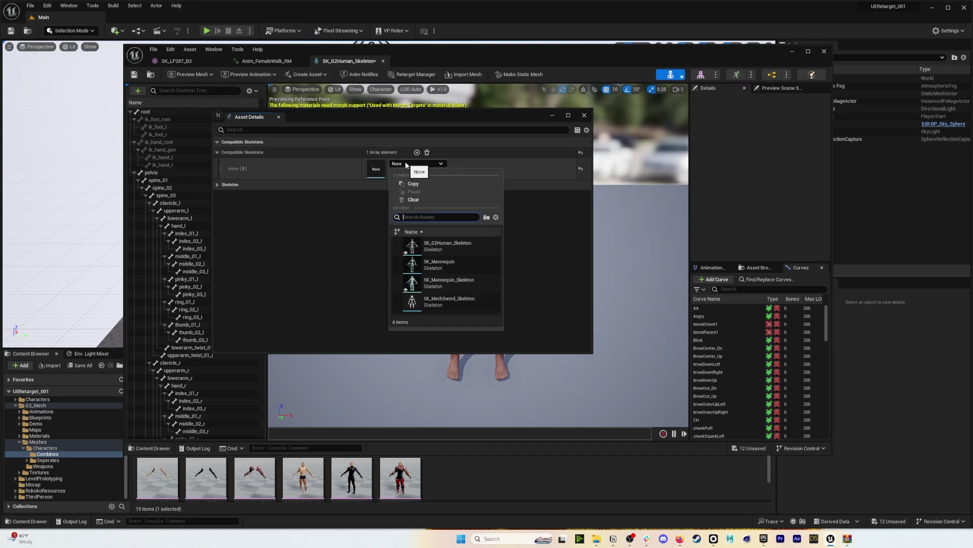
pyautogui.click(435, 285)
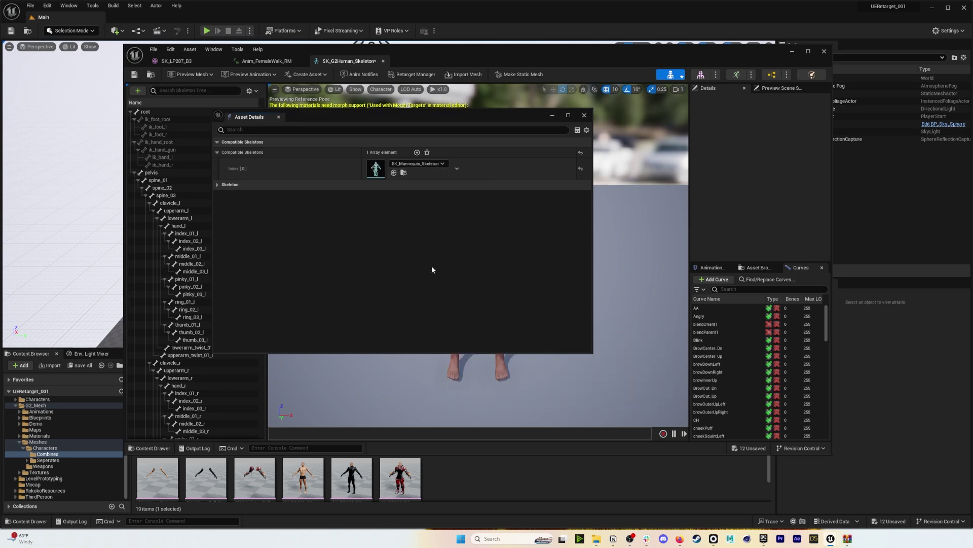
pyautogui.click(140, 75)
pyautogui.click(584, 115)
# Switch to the animation editor with the Boxing_ue animation and set its preview mesh to SK_LP287_B3.
pyautogui.click(736, 75)
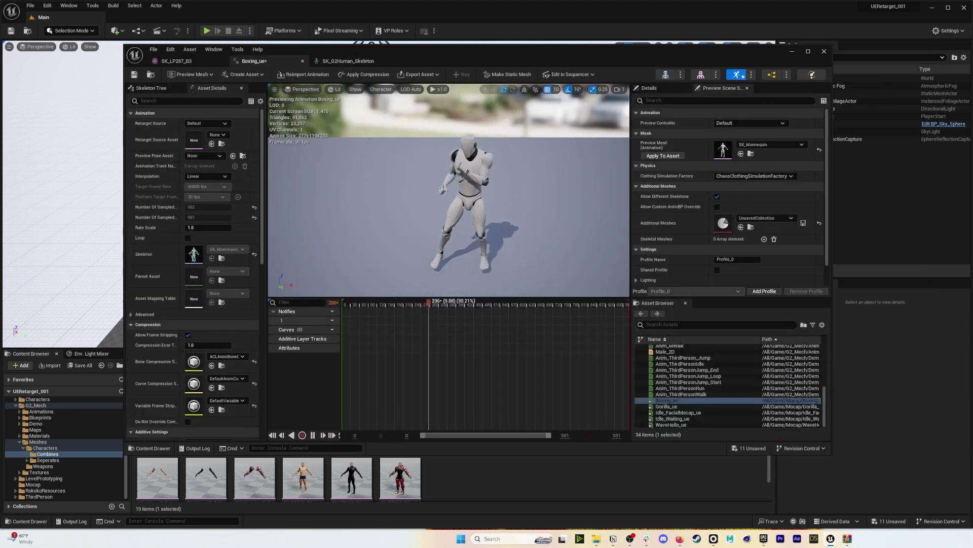
pyautogui.moveTo(507, 141); pyautogui.dragTo(511, 143, button='right')
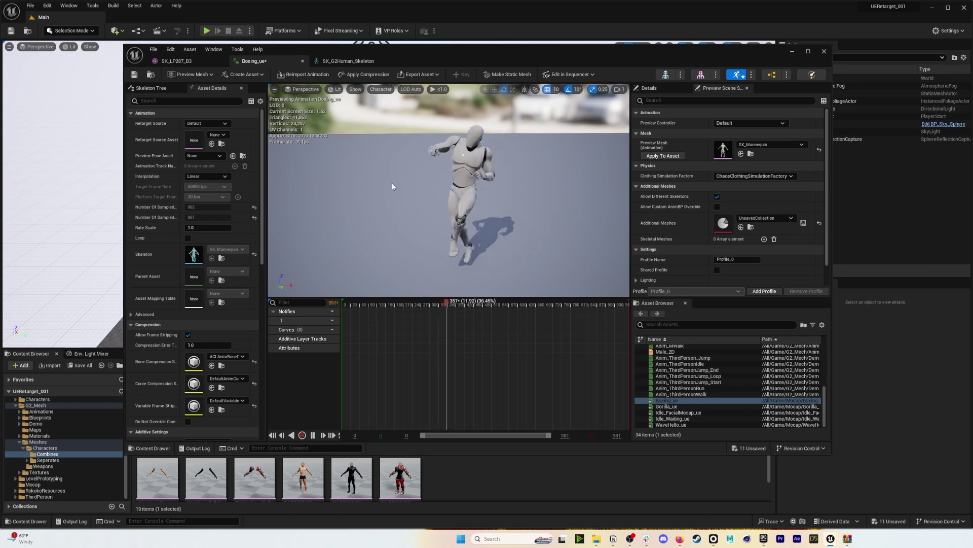
pyautogui.click(765, 144)
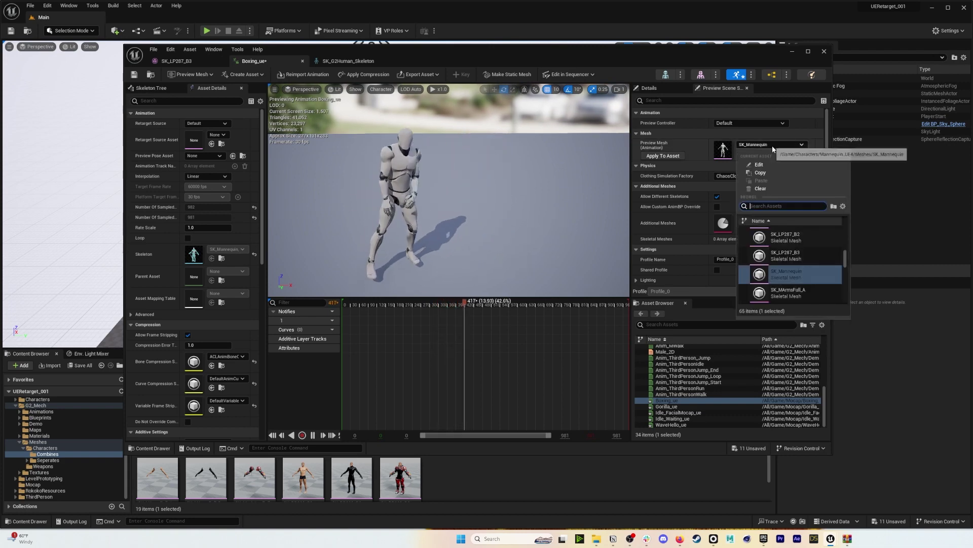
pyautogui.click(794, 260)
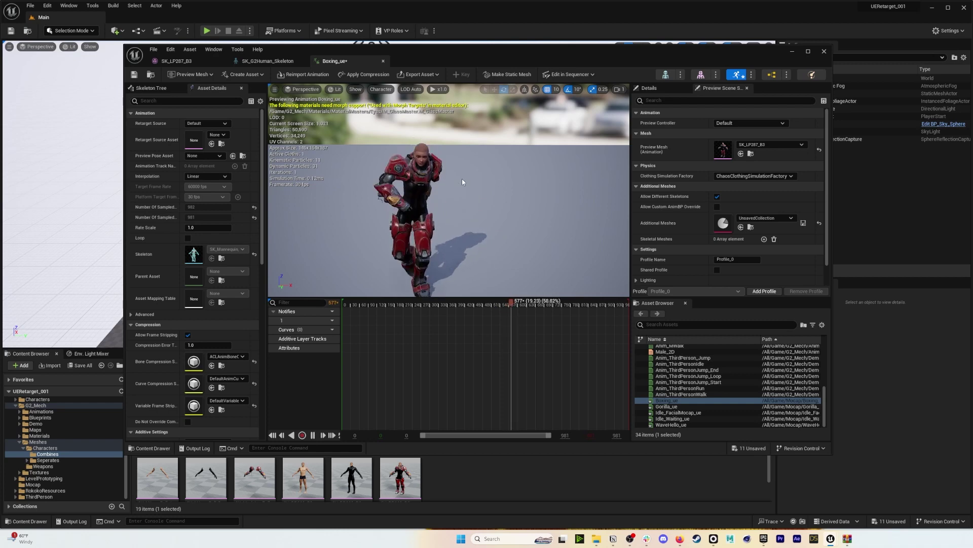
pyautogui.moveTo(462, 179); pyautogui.dragTo(460, 198, button='right')
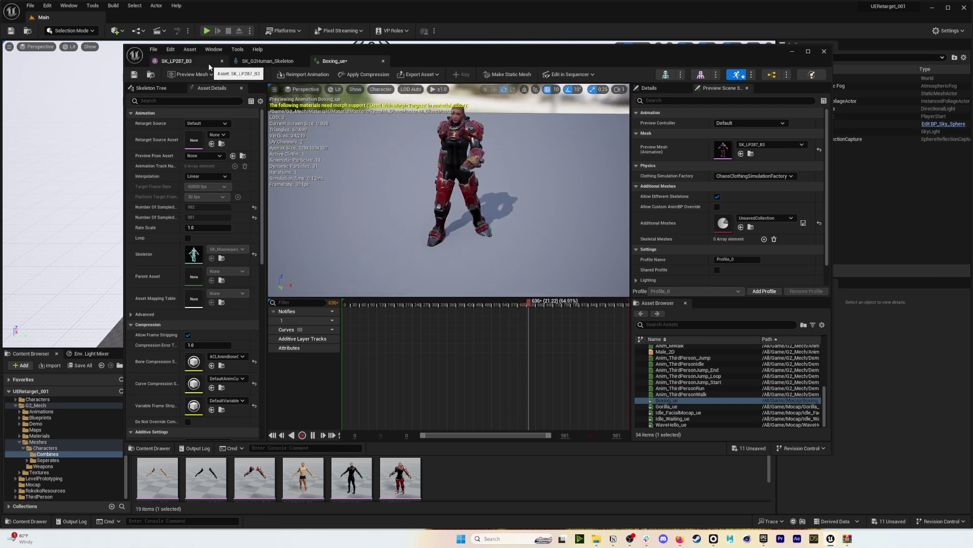
# Close the SK_LP287_B3, SK_G2Human_Skeleton and Boxing_ue editors to return to the Main level.
pyautogui.click(222, 61)
pyautogui.click(222, 61)
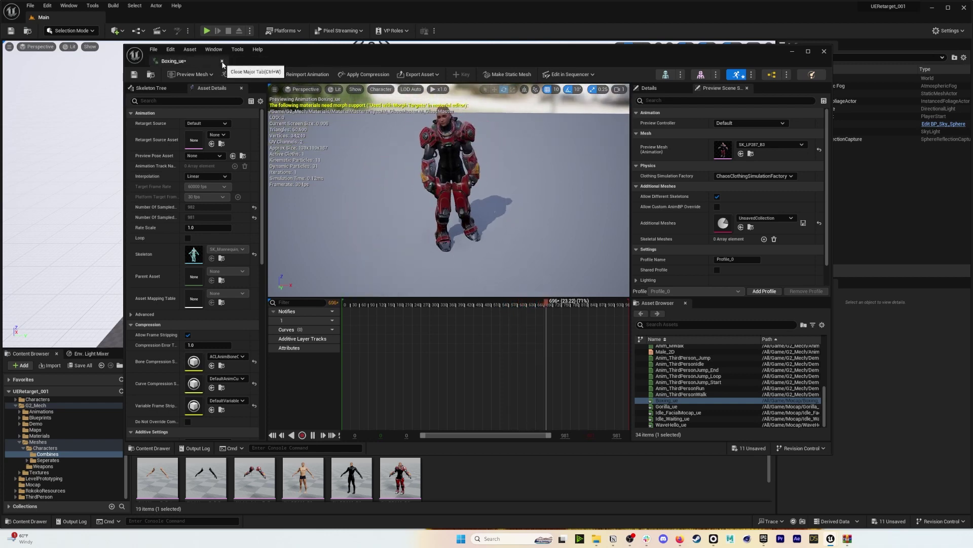
pyautogui.click(221, 61)
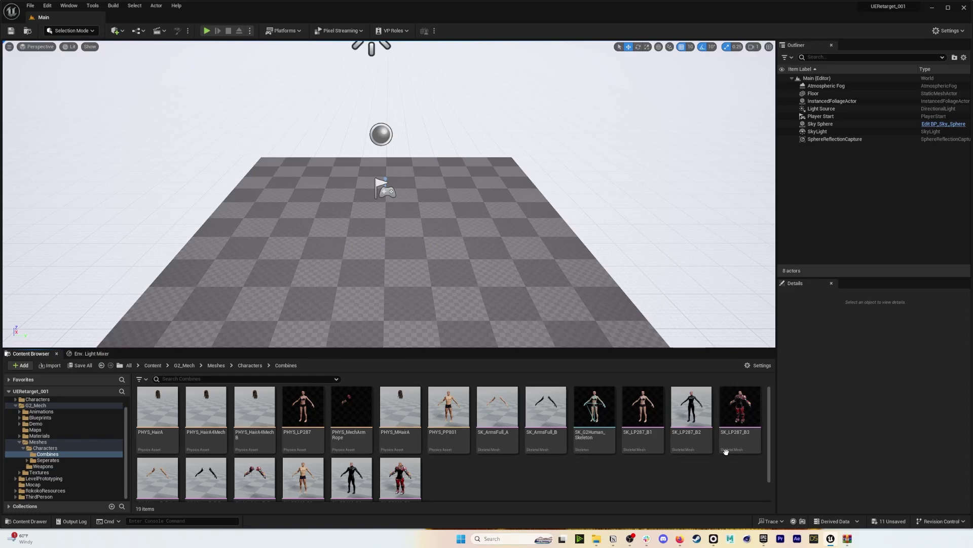
pyautogui.click(740, 406)
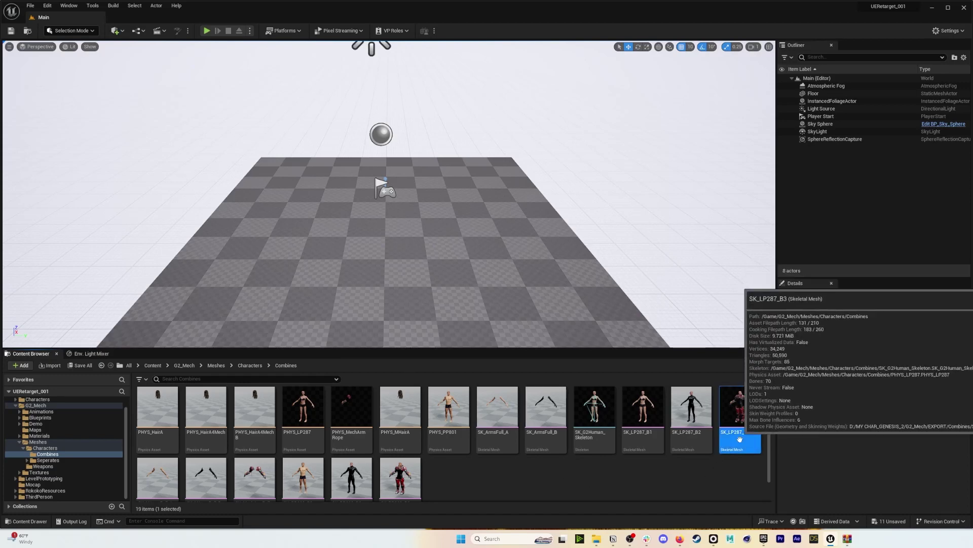
pyautogui.rightClick(743, 405)
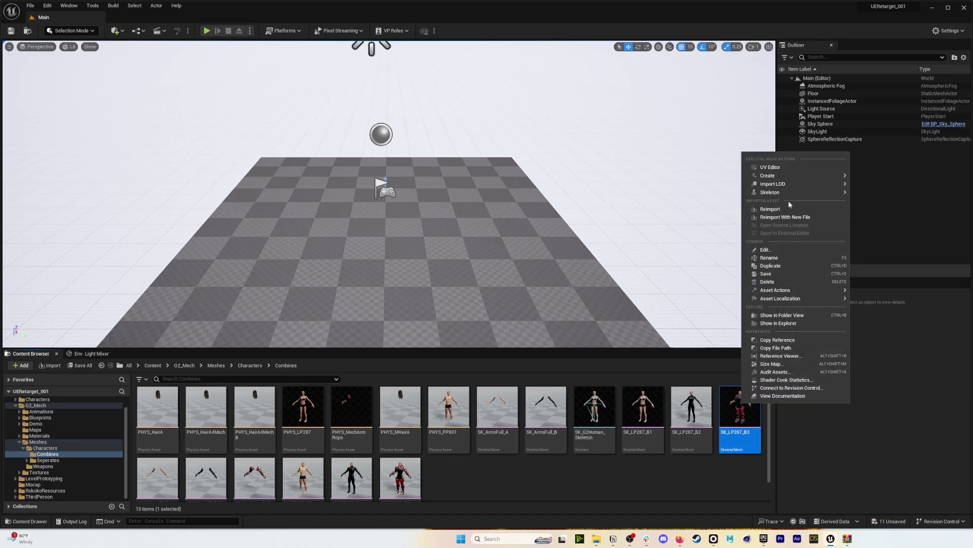
pyautogui.moveTo(786, 195)
pyautogui.click(885, 212)
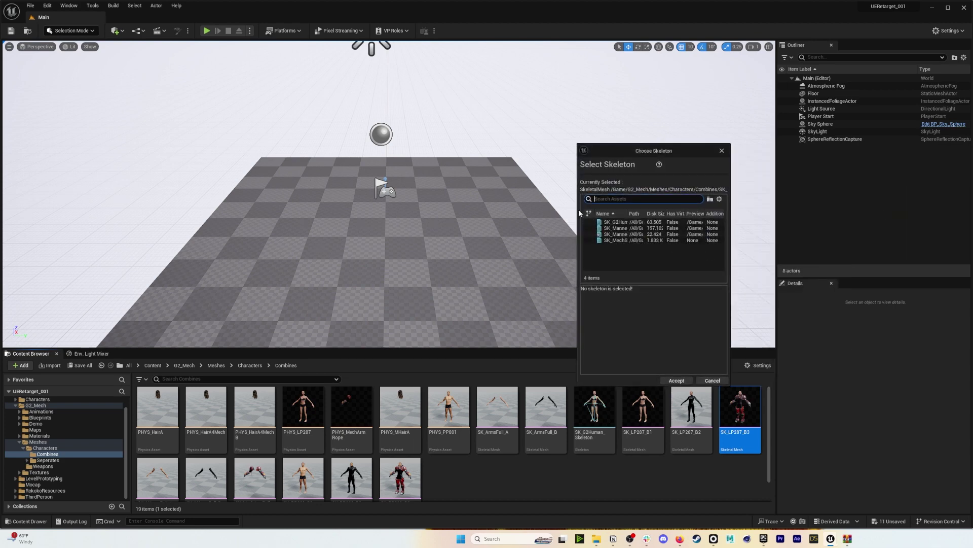
pyautogui.moveTo(579, 211); pyautogui.dragTo(338, 212)
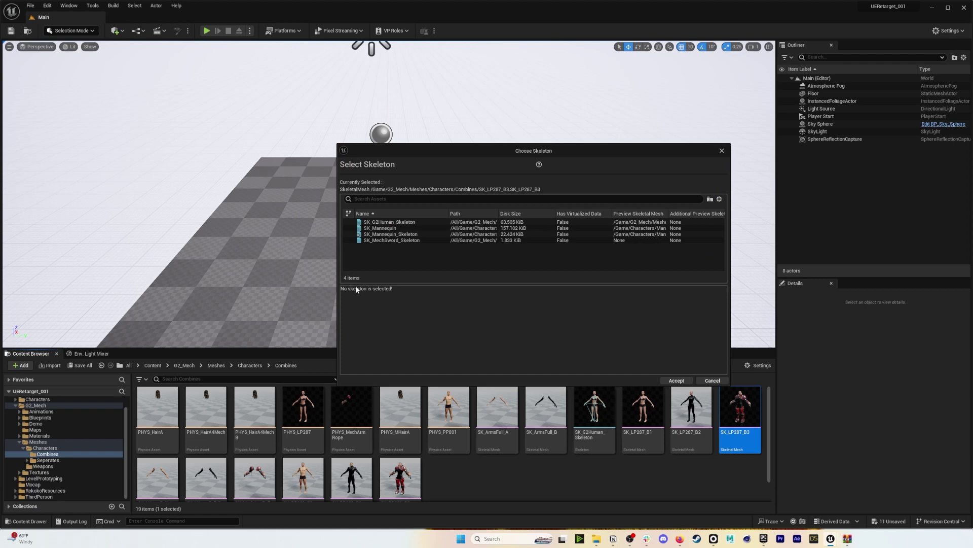
pyautogui.click(383, 234)
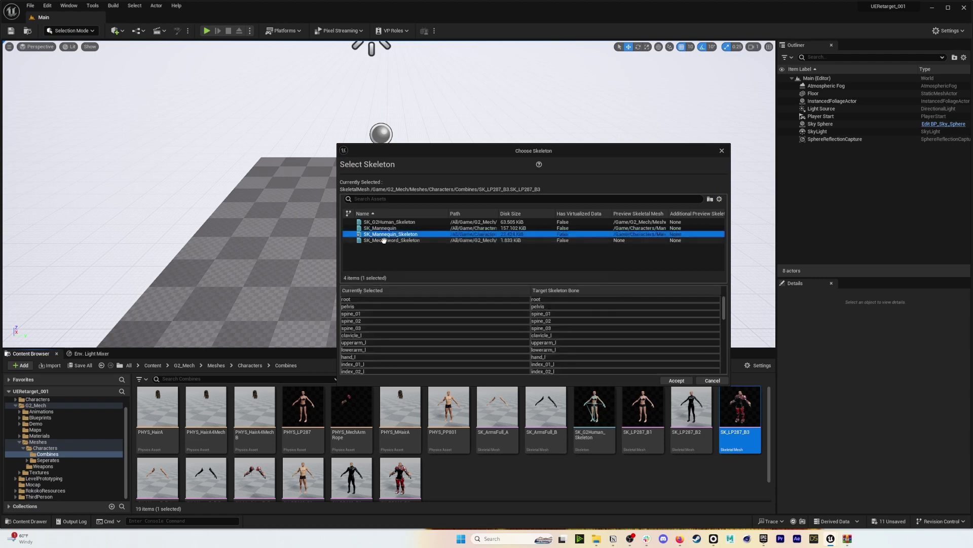
pyautogui.click(404, 258)
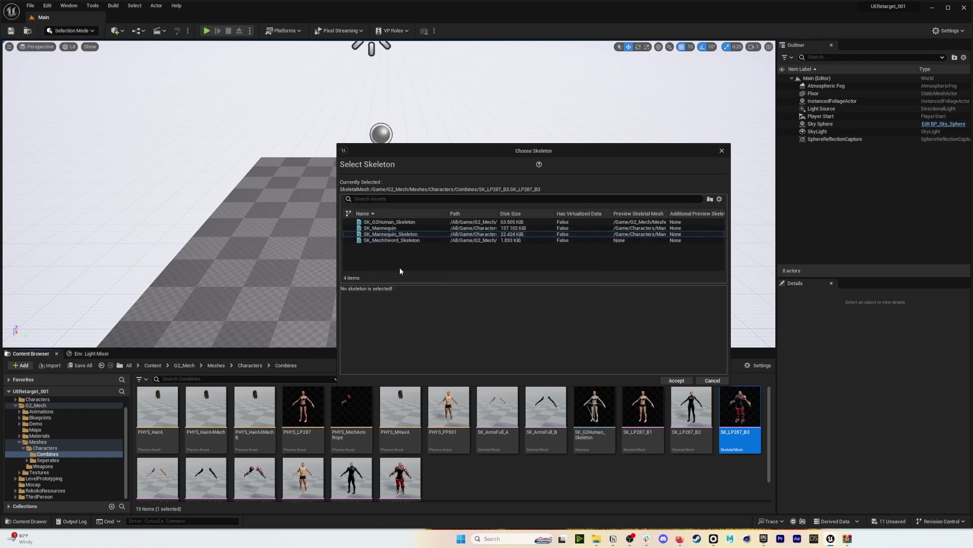
pyautogui.click(419, 234)
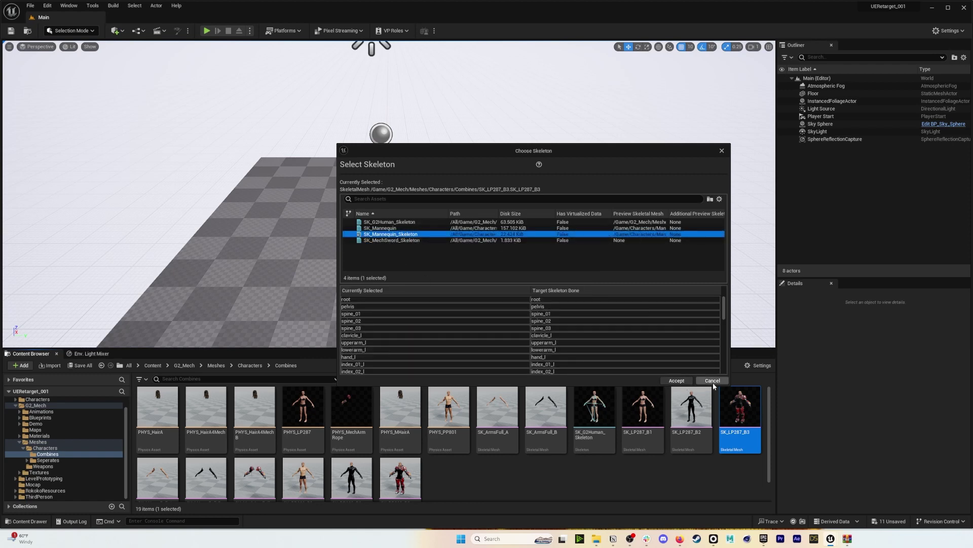
pyautogui.moveTo(460, 148); pyautogui.dragTo(452, 141)
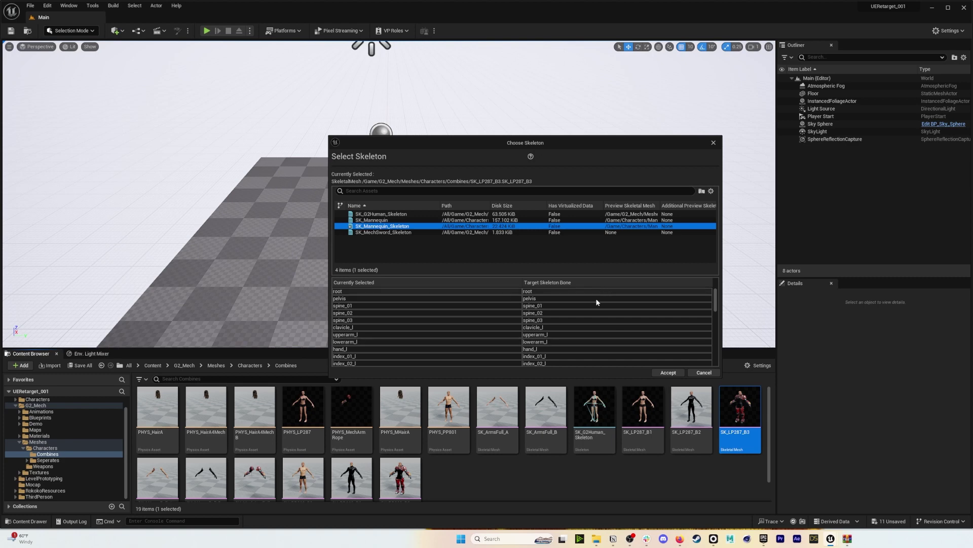
pyautogui.click(702, 375)
# Place the SK_LP287_B3 skeletal mesh in the level beside the player start, at about X -60, Y 20, Z 20.
pyautogui.moveTo(456, 195)
pyautogui.mouseDown(button='right')
pyautogui.moveTo(458, 212)
pyautogui.moveTo(452, 195)
pyautogui.moveTo(454, 204)
pyautogui.mouseUp(button='right')
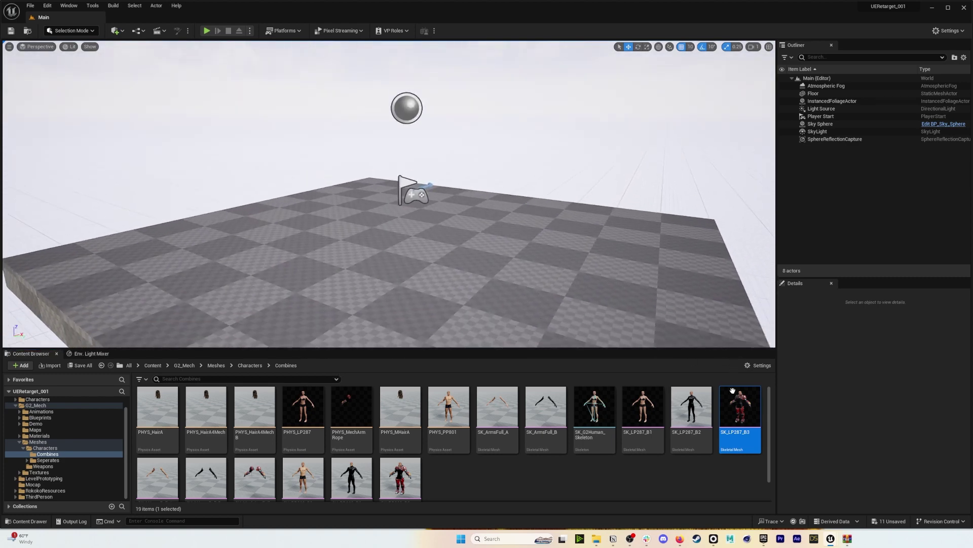
pyautogui.moveTo(577, 287); pyautogui.dragTo(406, 246)
pyautogui.moveTo(406, 246); pyautogui.dragTo(309, 281, button='right')
pyautogui.press('w')
pyautogui.scroll(-3, 329, 246)
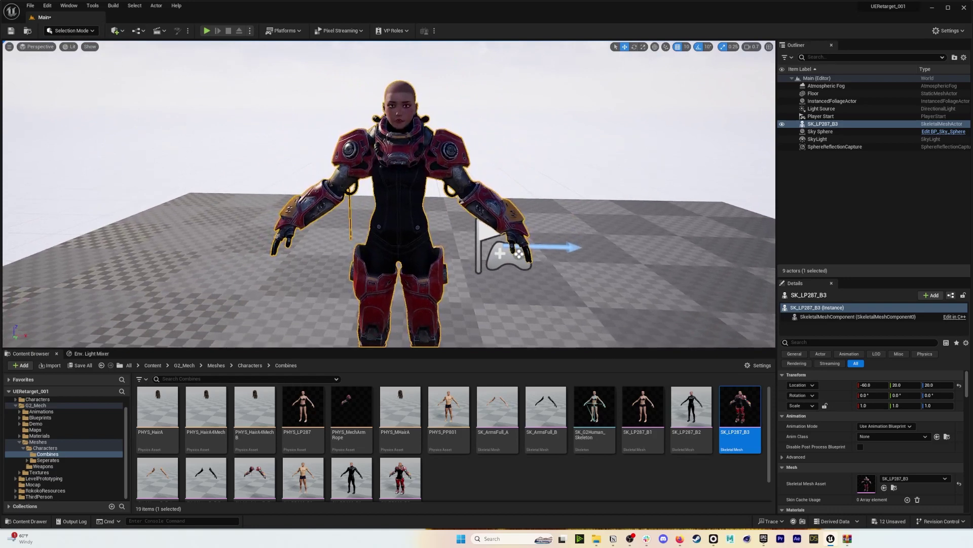
# Create a level sequence named Mocap in the root Content folder.
pyautogui.click(153, 366)
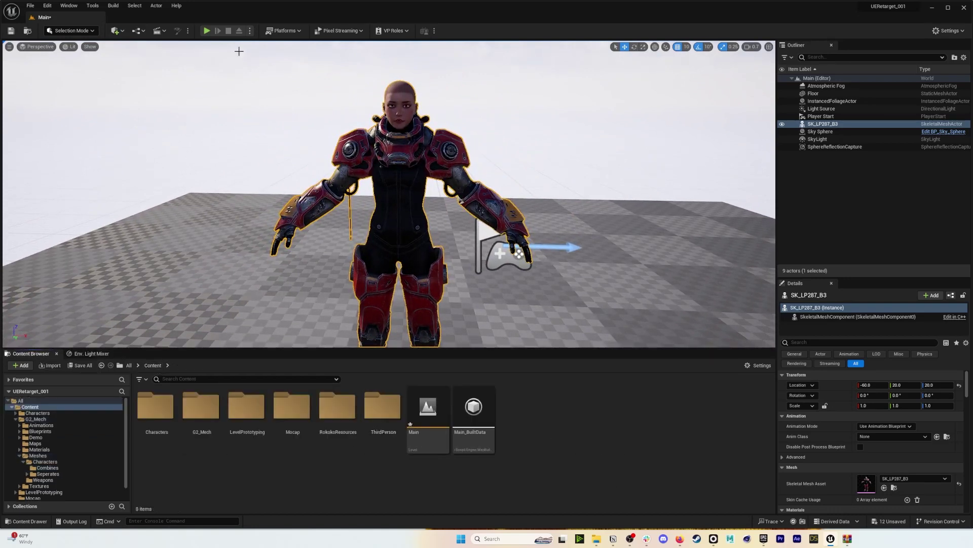
pyautogui.click(159, 31)
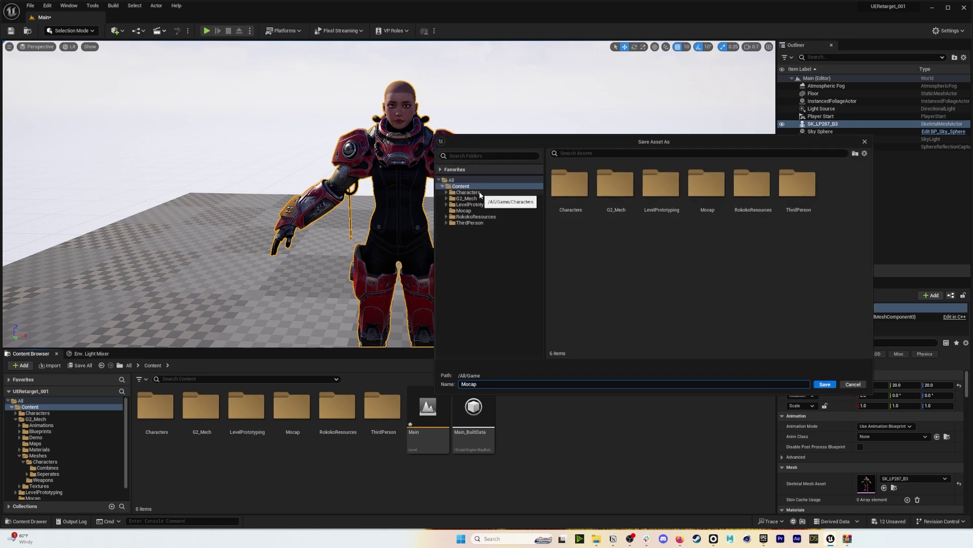
pyautogui.click(827, 386)
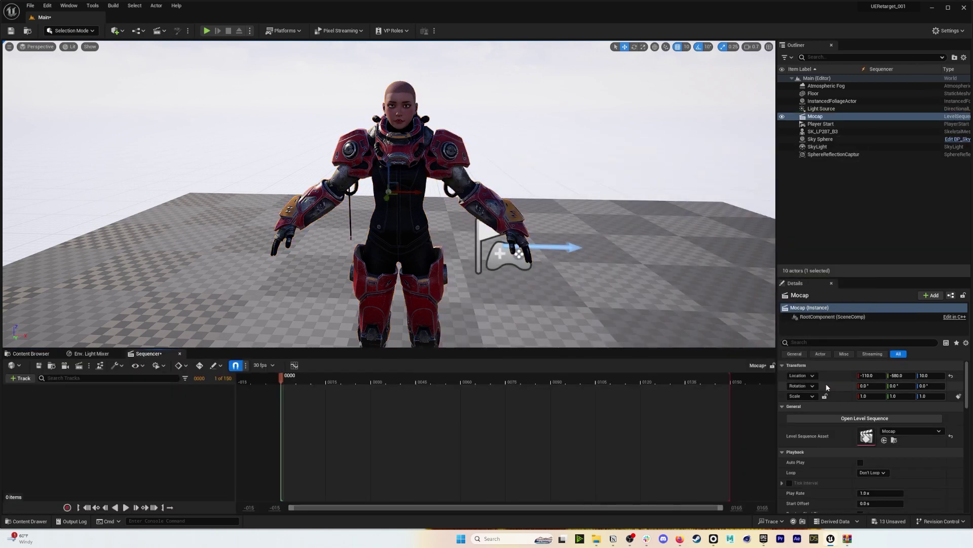
# Add the SK_LP287_B3 actor from the level to the Mocap sequence as a track.
pyautogui.click(430, 146)
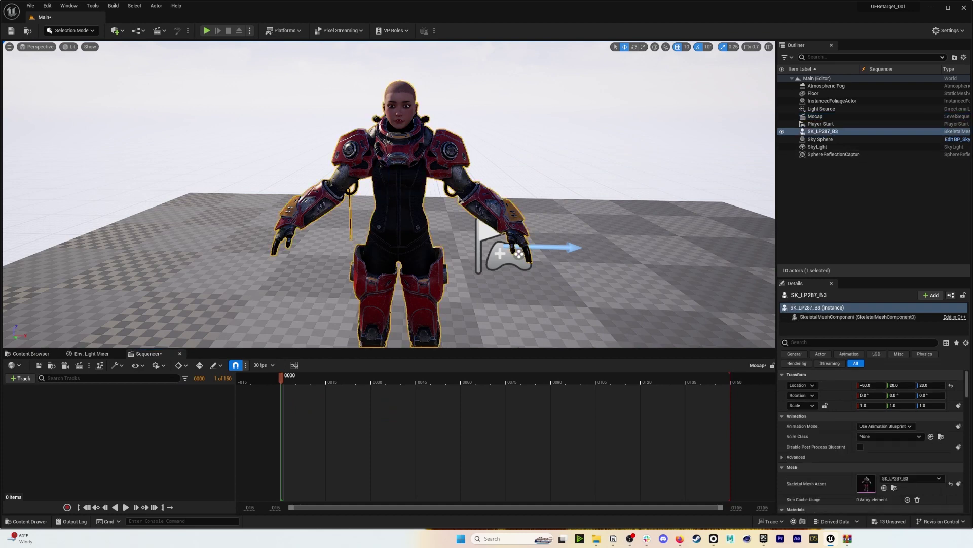
pyautogui.moveTo(114, 441); pyautogui.dragTo(114, 442)
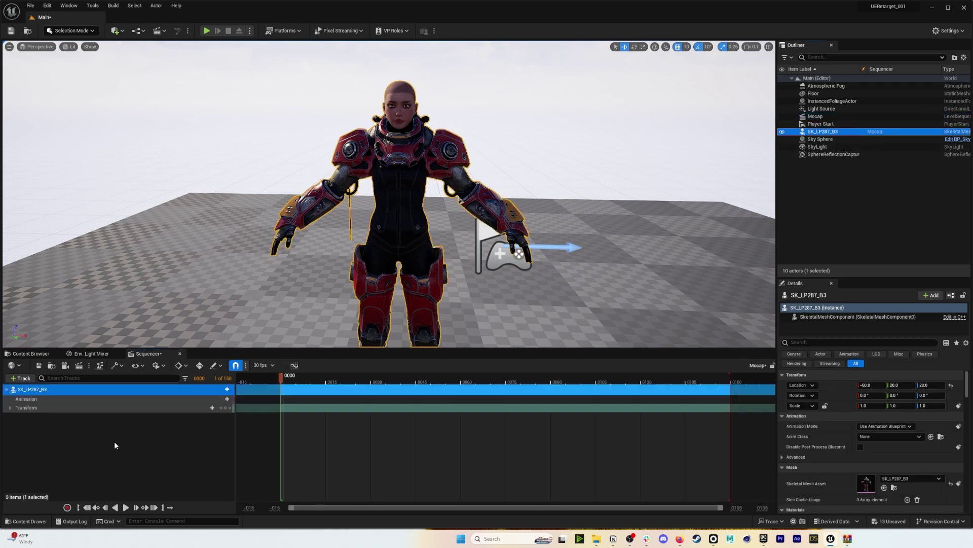
pyautogui.click(20, 377)
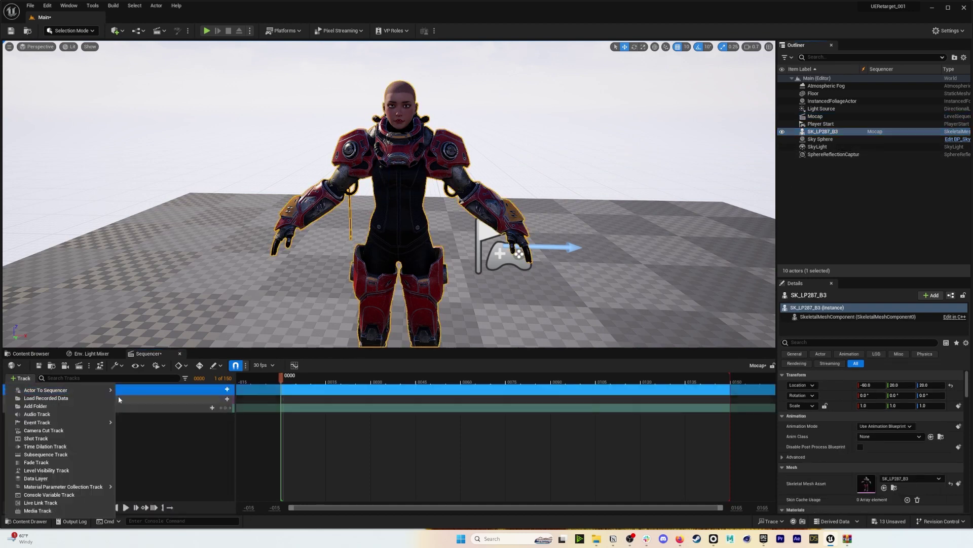
pyautogui.click(377, 430)
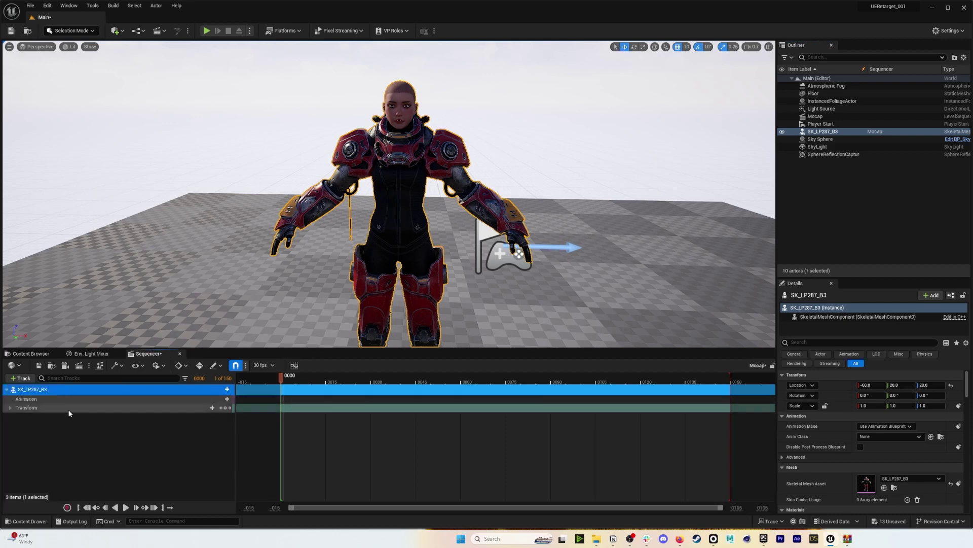
# Add the Boxing_ue animation to the SK_LP287_B3 track at frame 0 of the Mocap sequence.
pyautogui.click(228, 400)
pyautogui.scroll(-3, 303, 450)
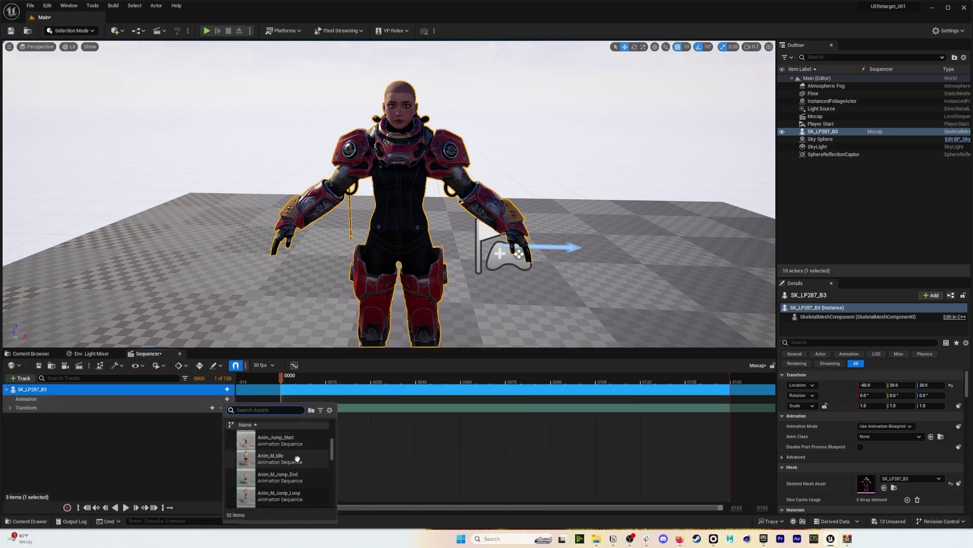
pyautogui.scroll(-3, 303, 467)
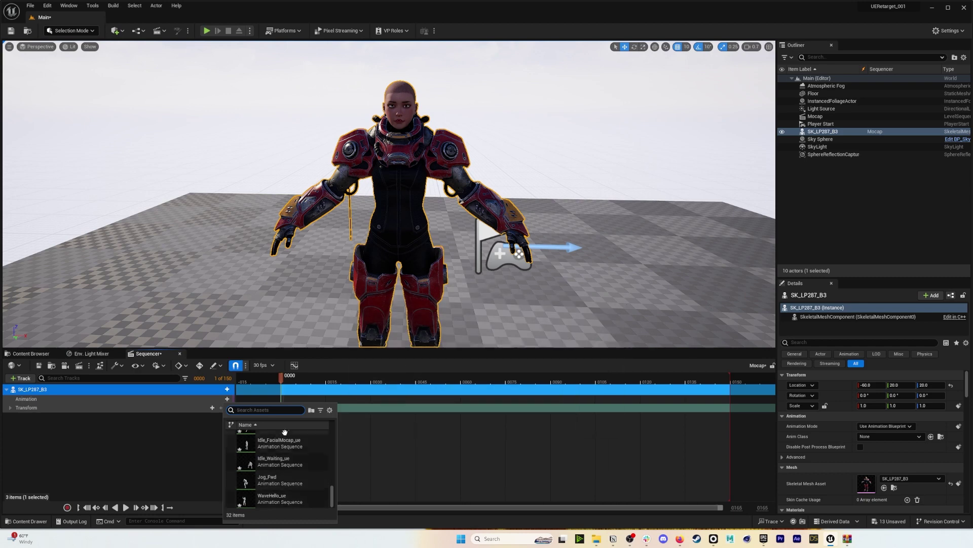
pyautogui.scroll(1, 290, 449)
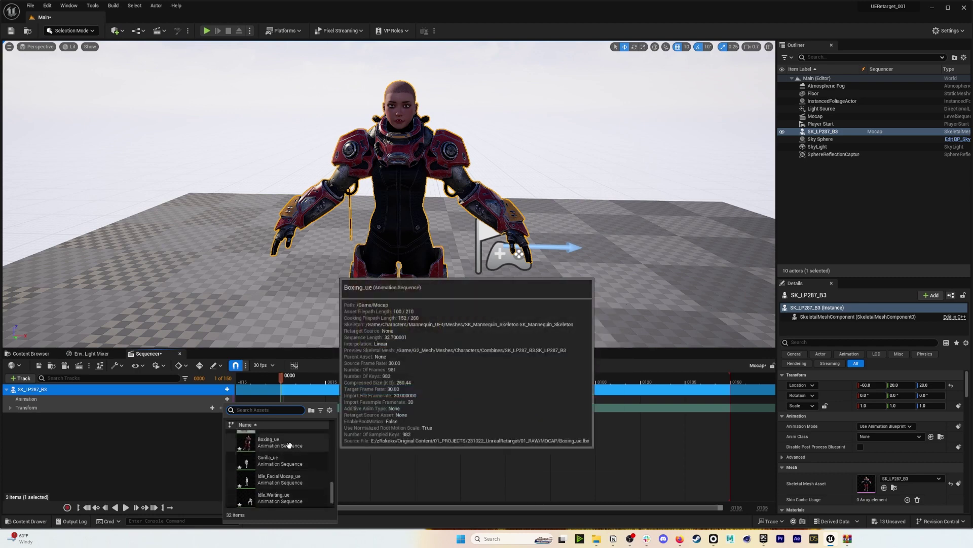
pyautogui.click(289, 445)
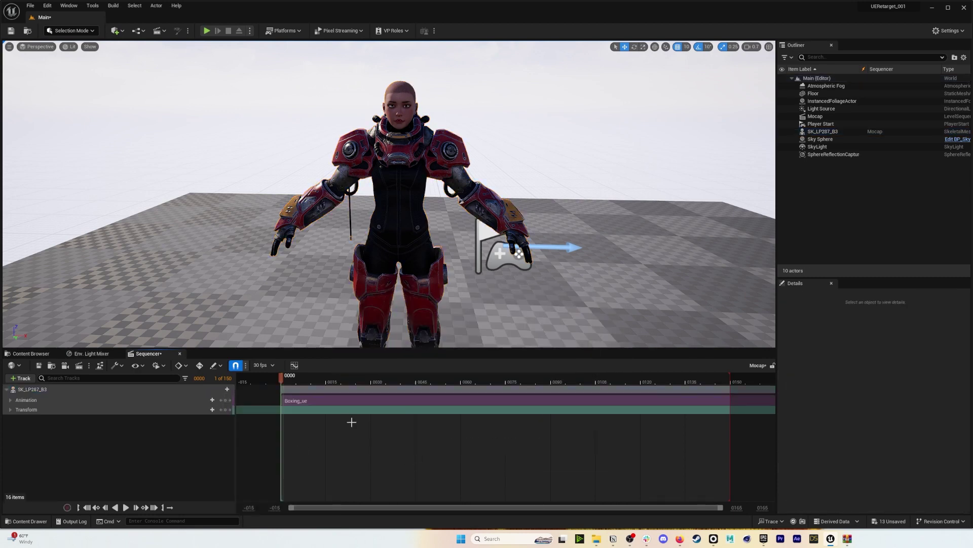
# Extend the sequence's playback range to the end of the Boxing_ue clip and play the boxing animation.
pyautogui.click(327, 401)
pyautogui.press('f')
pyautogui.moveTo(350, 381); pyautogui.dragTo(745, 395)
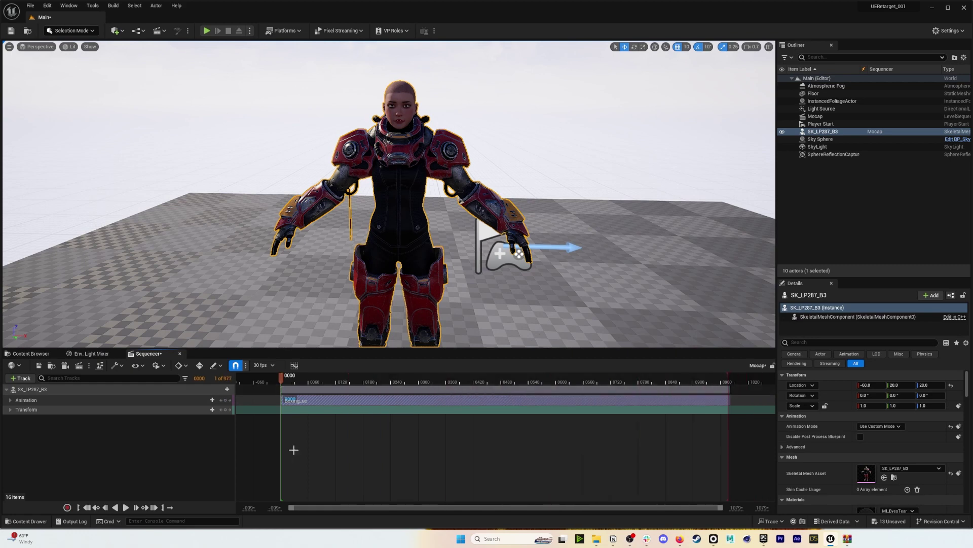
pyautogui.click(126, 507)
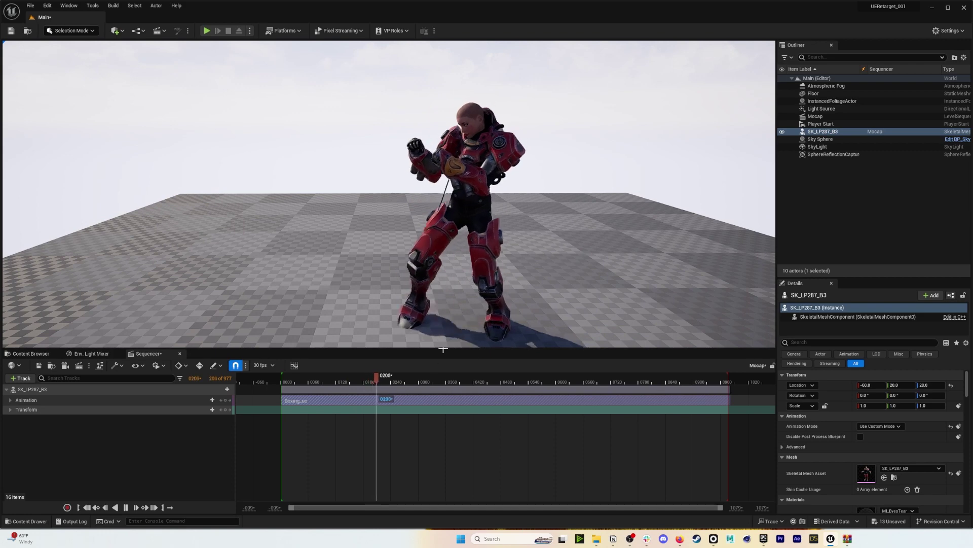
# Replace the Boxing_ue clip on the SK_LP287_B3 animation track with the WaveHello_ue animation.
pyautogui.click(411, 401)
pyautogui.press('Delete')
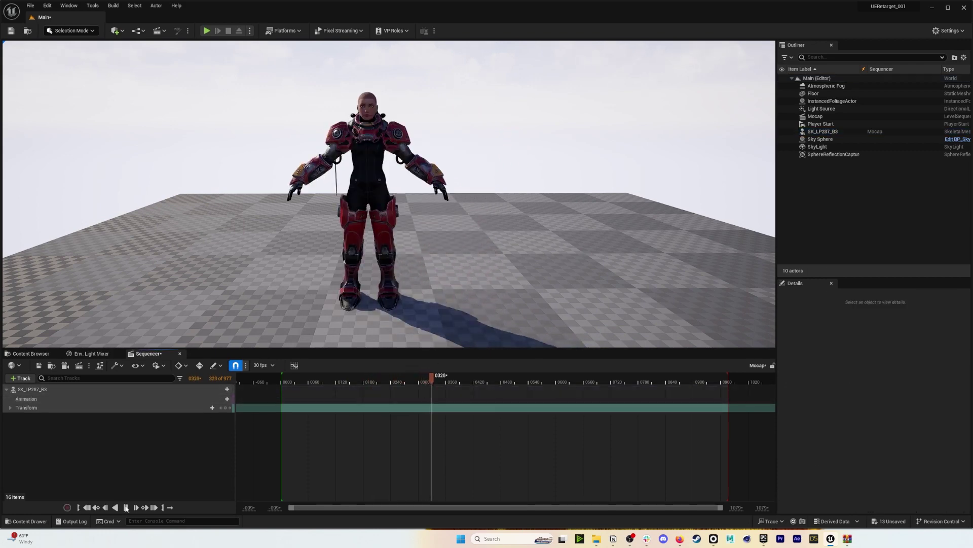
pyautogui.click(227, 398)
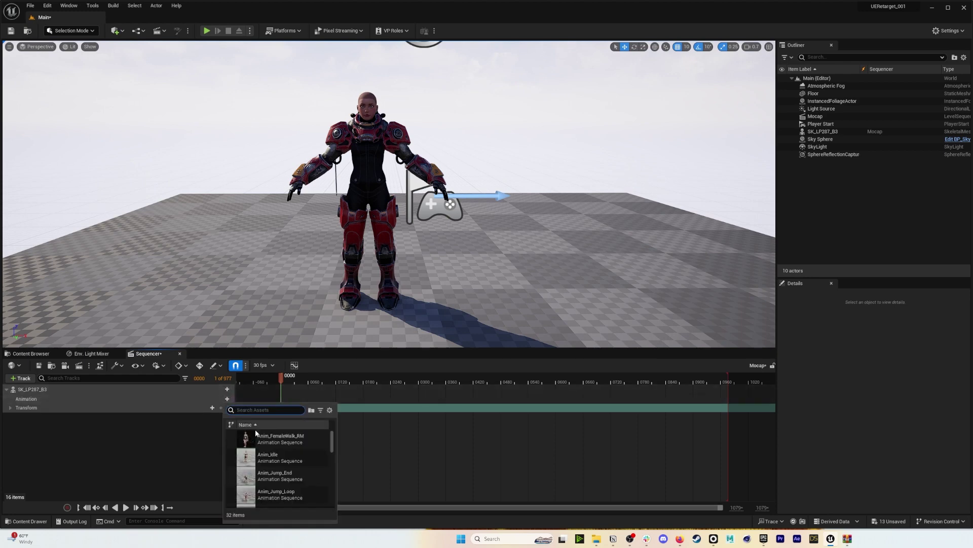
pyautogui.scroll(-2, 306, 467)
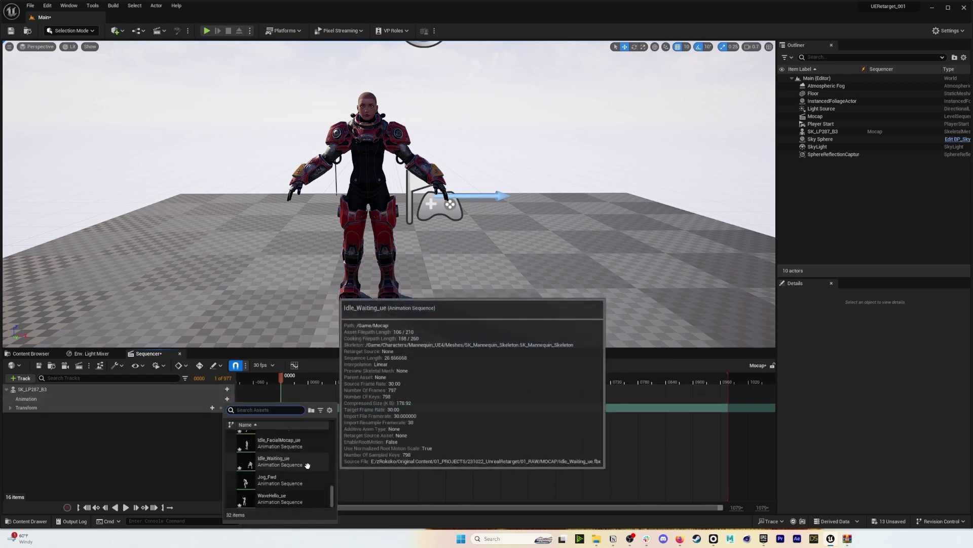
pyautogui.click(303, 501)
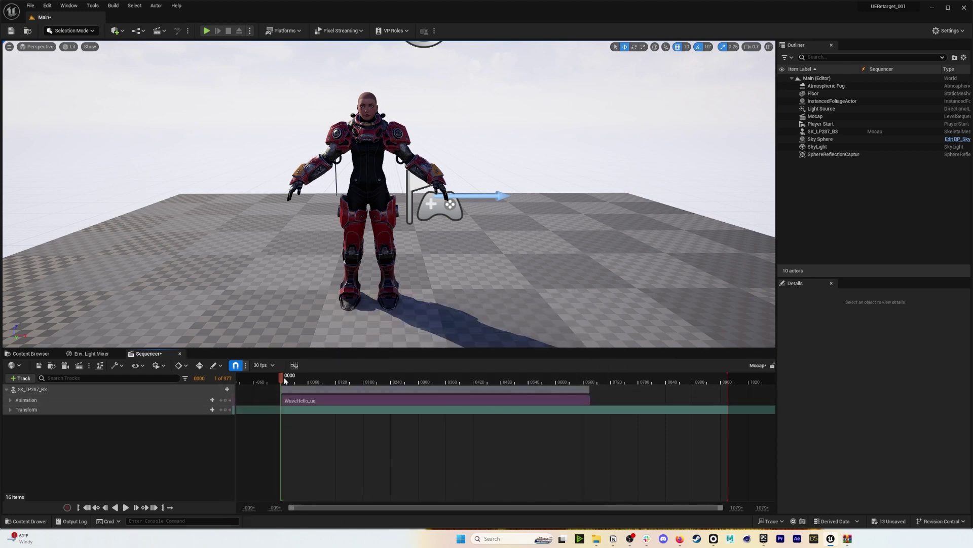
# Scrub the sequence to frame 233 to preview the WaveHello_ue pose on the character.
pyautogui.moveTo(284, 380); pyautogui.dragTo(388, 390)
pyautogui.moveTo(342, 176); pyautogui.dragTo(341, 177, button='right')
pyautogui.press('a')
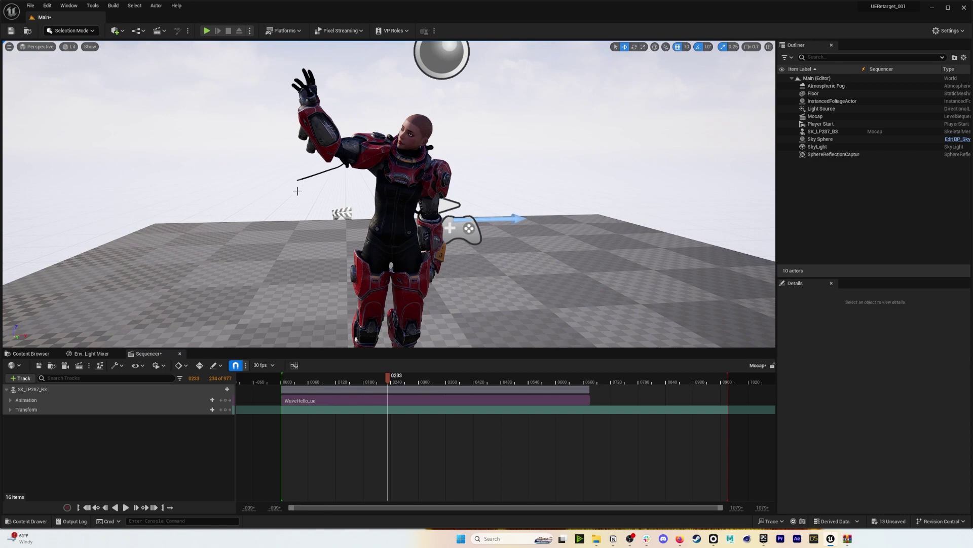
# Try the Simulate Physics option on the SK_LP287_B3 actor.
pyautogui.click(315, 157)
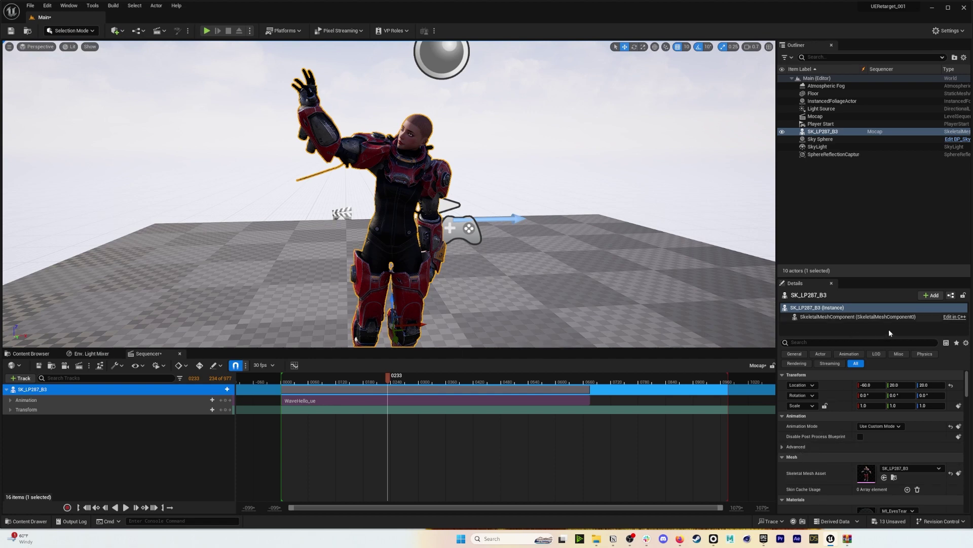
pyautogui.click(925, 353)
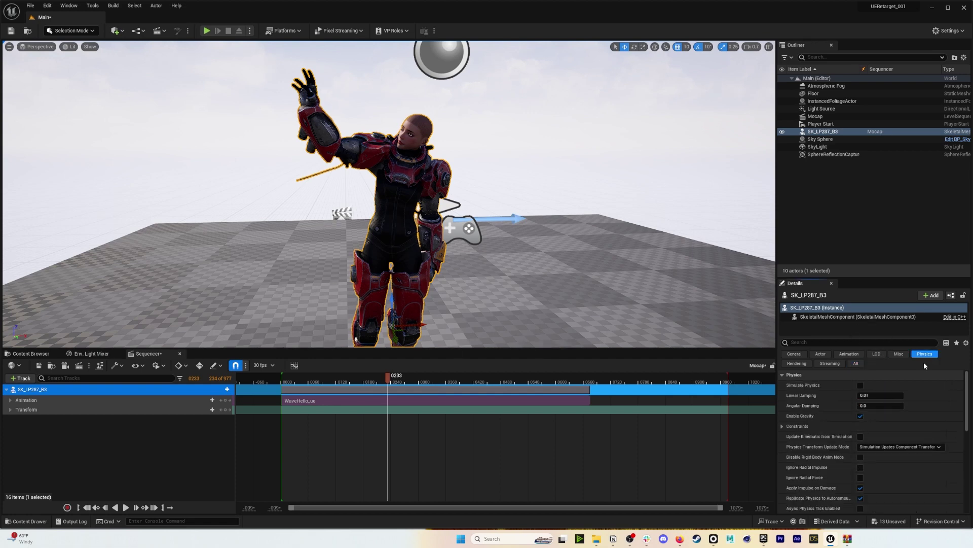
pyautogui.click(860, 386)
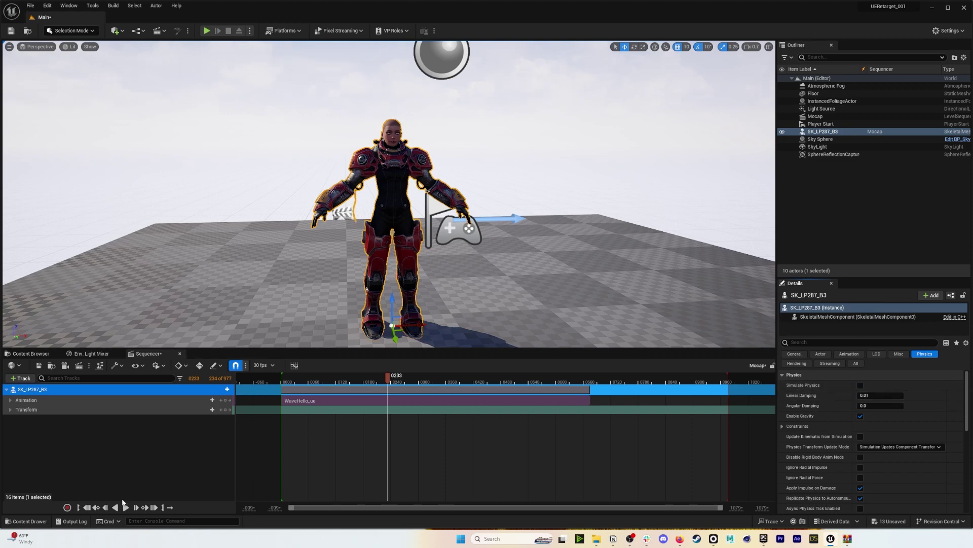
# Play the WaveHello_ue animation, examine the character's body and face up close, and return to frame 0.
pyautogui.click(125, 507)
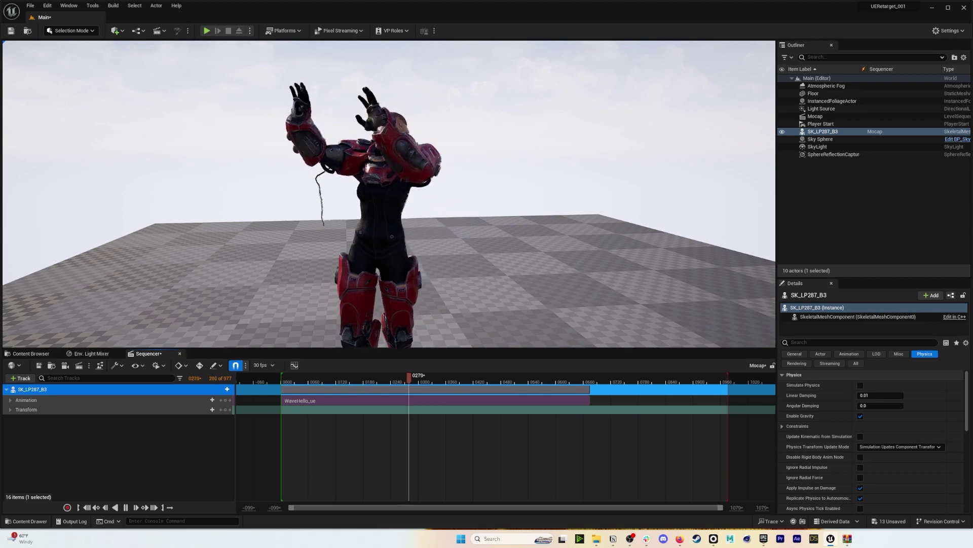
pyautogui.scroll(-3, 389, 194)
pyautogui.moveTo(389, 194); pyautogui.dragTo(389, 224, button='middle')
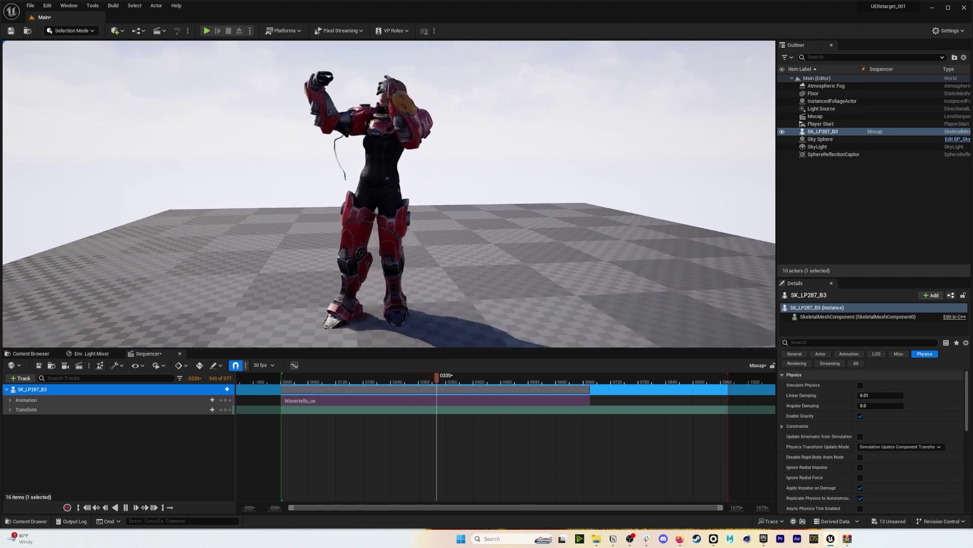
pyautogui.moveTo(389, 193); pyautogui.dragTo(384, 173, button='right')
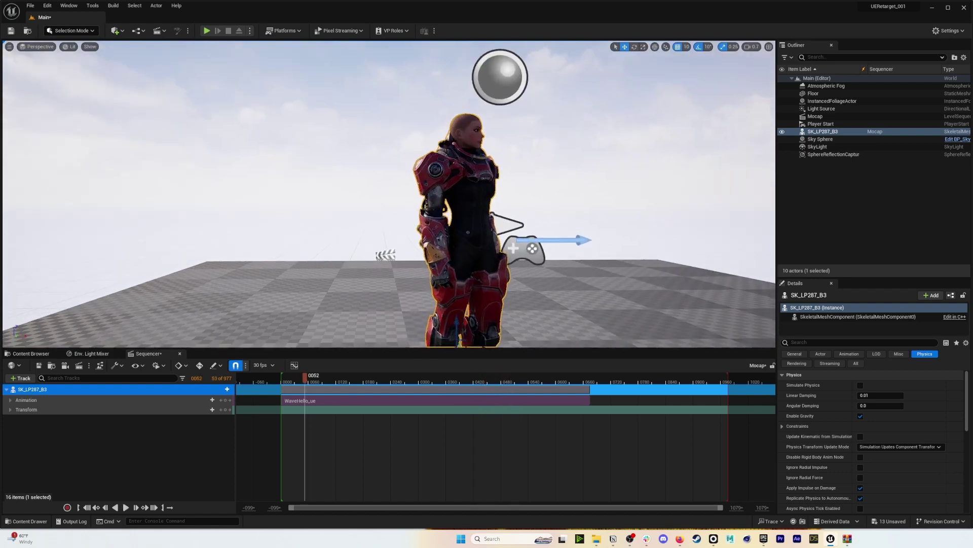
pyautogui.moveTo(392, 195)
pyautogui.mouseDown(button='right')
pyautogui.moveTo(392, 206)
pyautogui.moveTo(375, 194)
pyautogui.mouseUp(button='right')
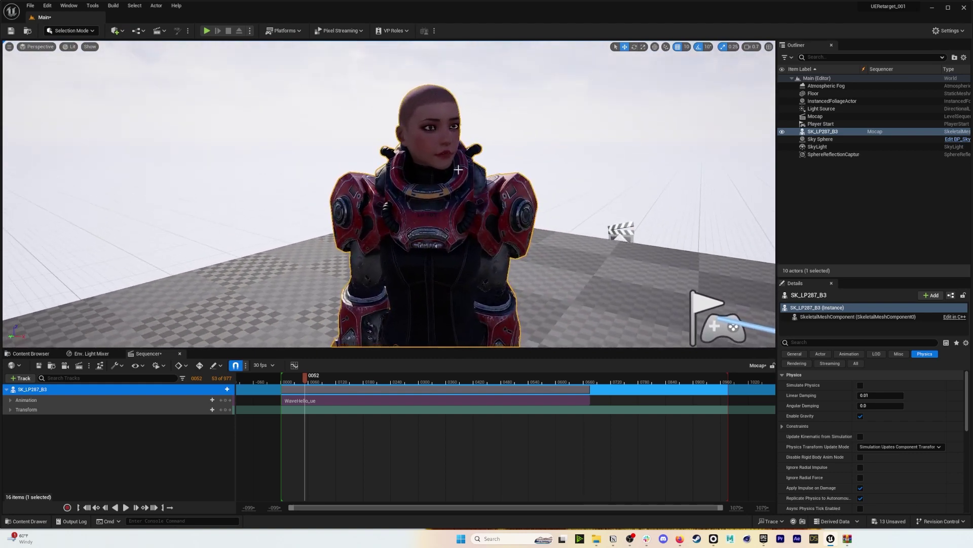
pyautogui.click(87, 507)
pyautogui.moveTo(510, 204); pyautogui.dragTo(531, 204, button='right')
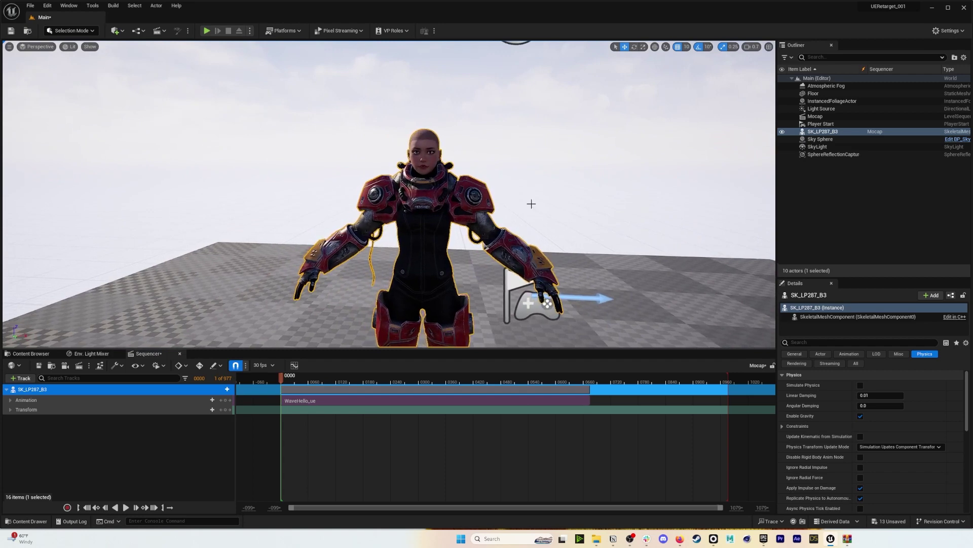
# Replace the WaveHello_ue clip on the SK_LP287_B3 animation track with the Idle_FacialMocap_ue animation.
pyautogui.click(330, 401)
pyautogui.press('Delete')
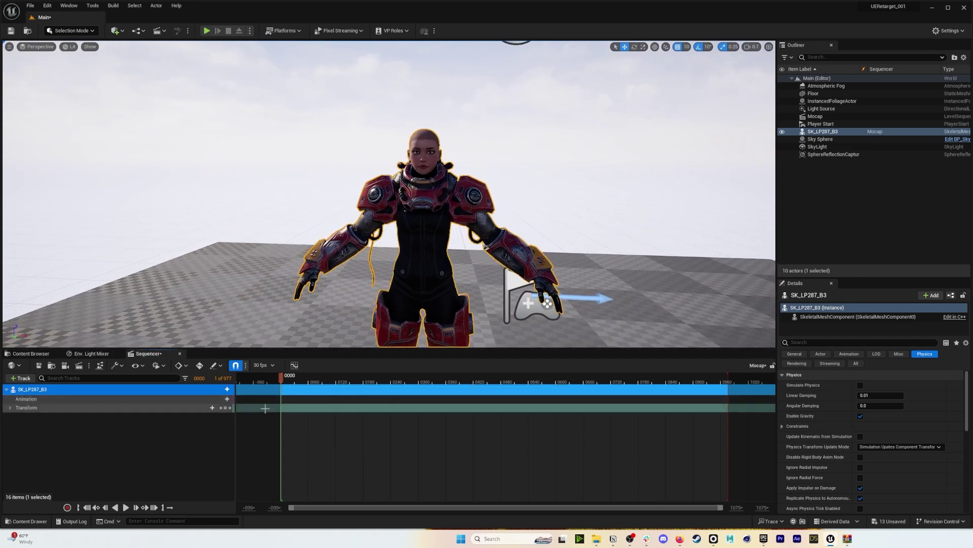
pyautogui.click(227, 399)
pyautogui.scroll(-5, 292, 462)
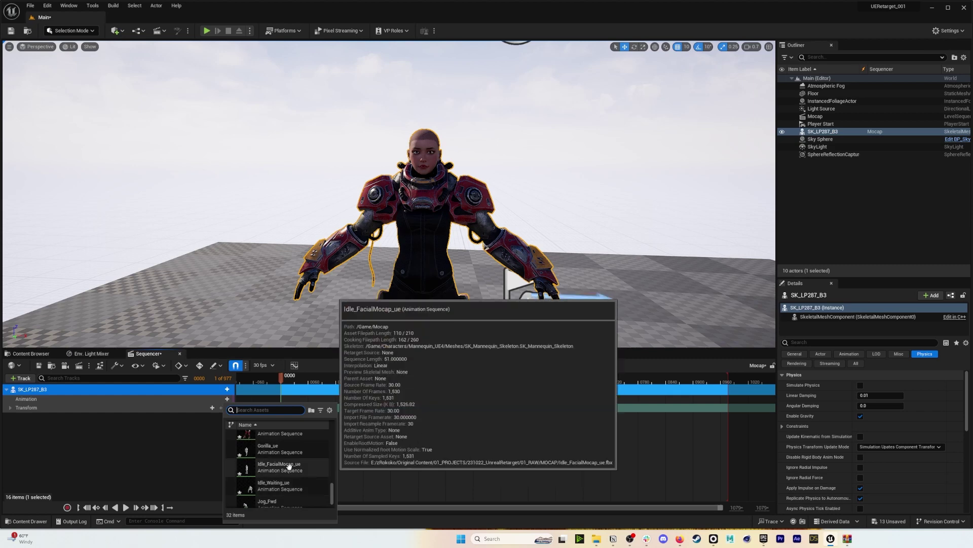
pyautogui.click(289, 465)
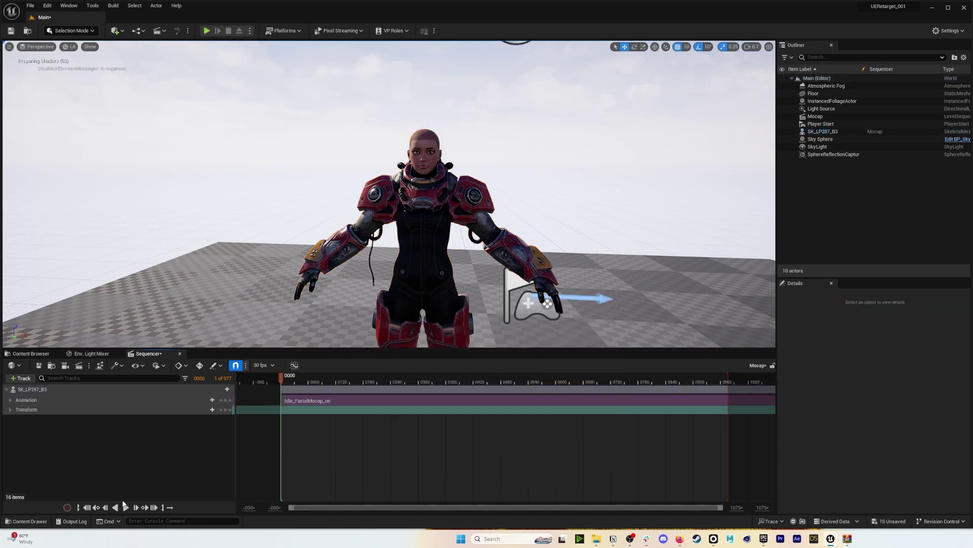
# Play and scrub through the Idle_FacialMocap_ue animation to examine the character's facial movement.
pyautogui.click(126, 508)
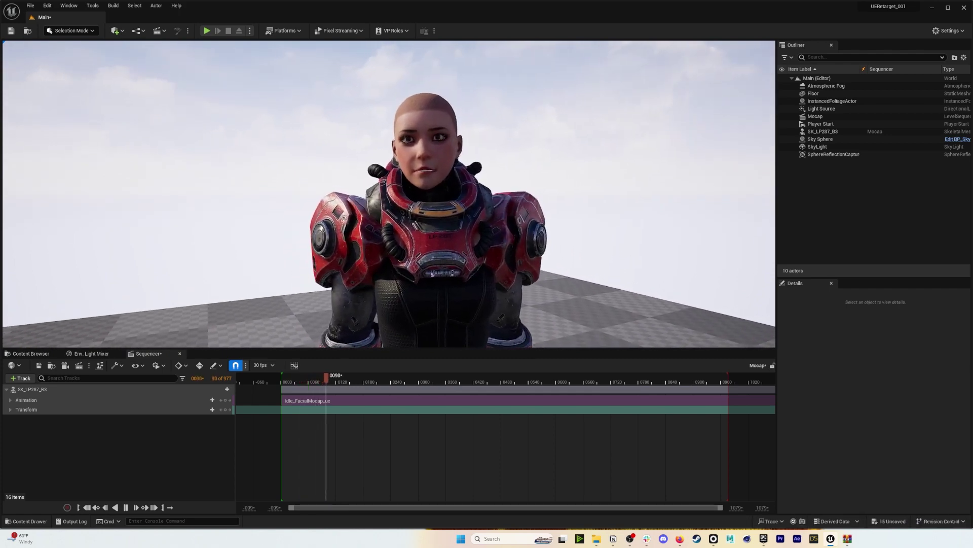
pyautogui.moveTo(368, 375); pyautogui.dragTo(495, 389)
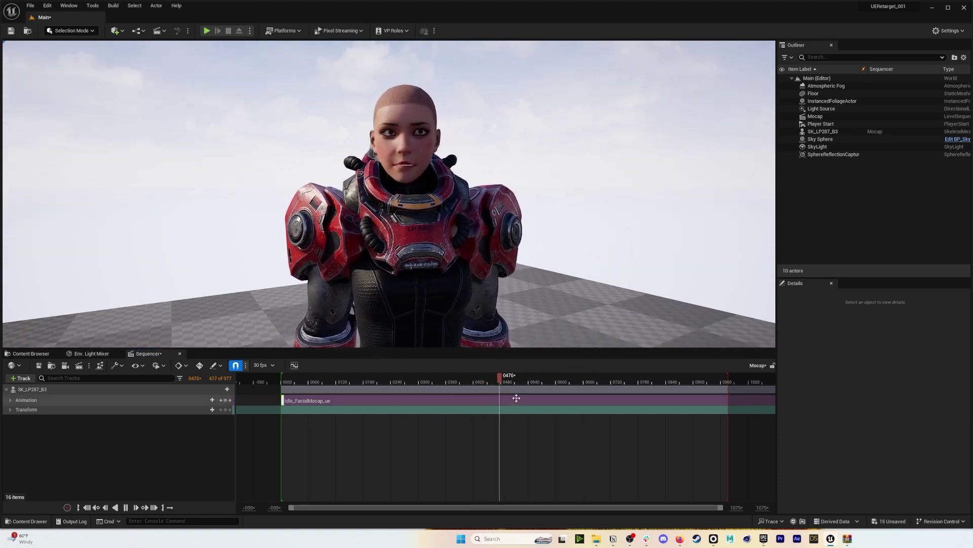
pyautogui.moveTo(571, 379); pyautogui.dragTo(644, 379)
pyautogui.press('space')
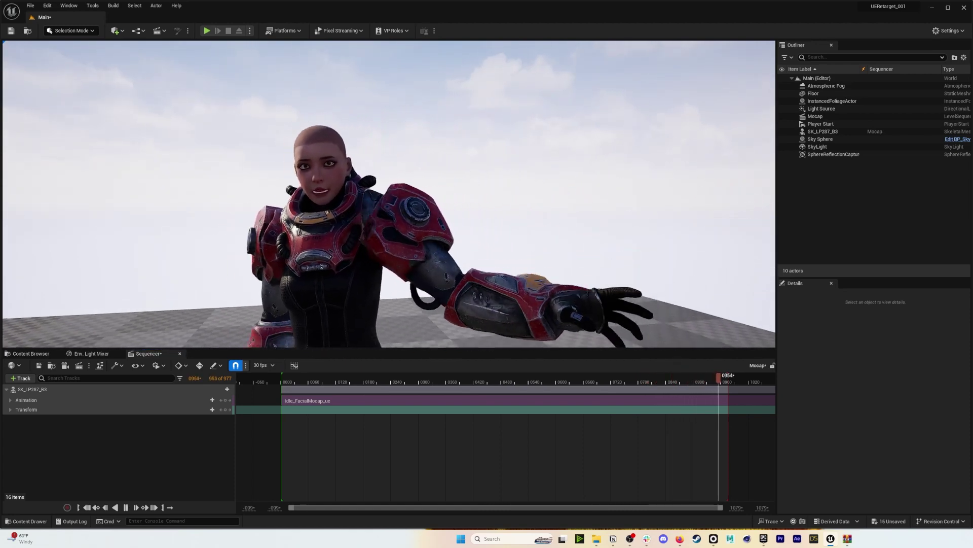
# Extend the playback range to the end of the Idle_FacialMocap_ue clip, and replay the facial performance from frame 239.
pyautogui.doubleClick(560, 399)
pyautogui.moveTo(569, 386)
pyautogui.mouseDown()
pyautogui.moveTo(535, 383)
pyautogui.moveTo(685, 377)
pyautogui.mouseUp()
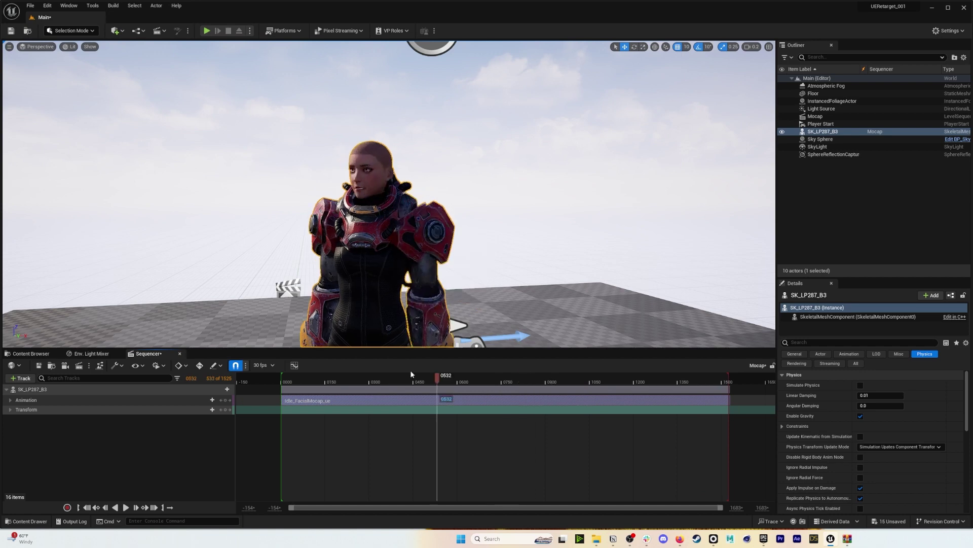
pyautogui.moveTo(411, 375); pyautogui.dragTo(368, 382)
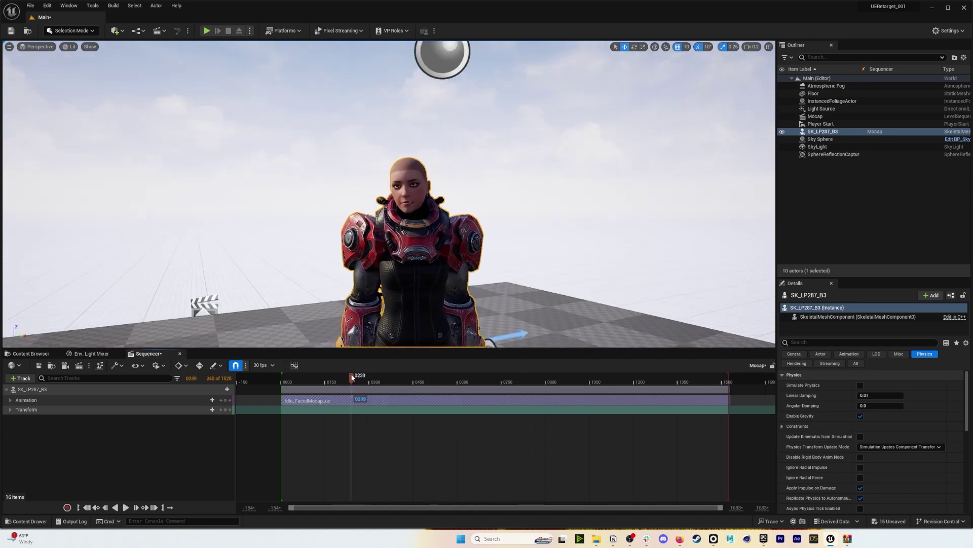
pyautogui.press('space')
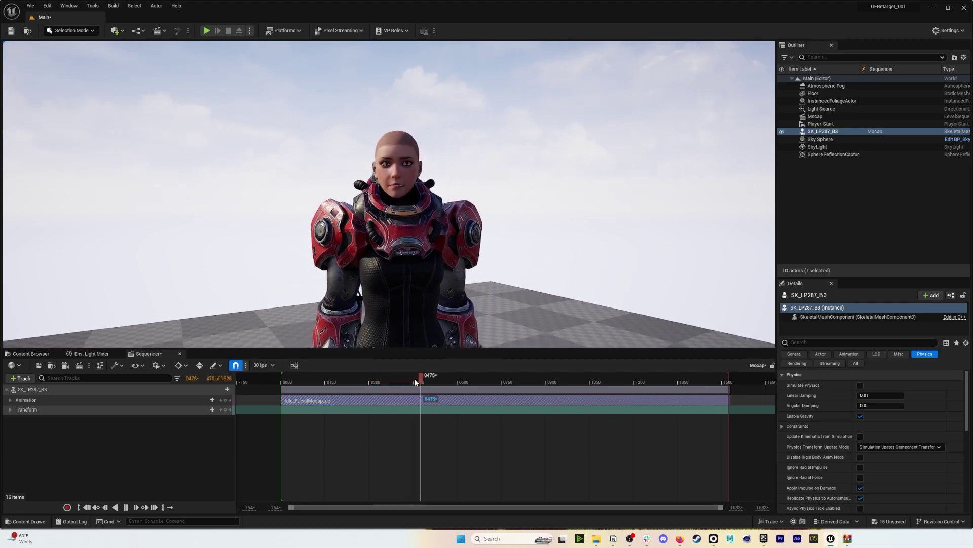
pyautogui.moveTo(416, 383); pyautogui.dragTo(289, 373)
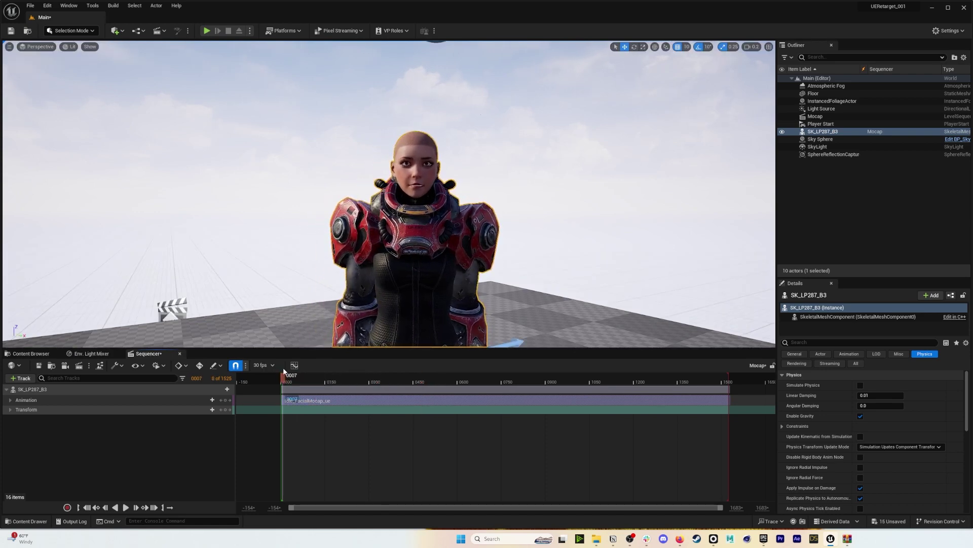
# Delete the Idle_FacialMocap_ue clip from the sequence and open the Idle_FacialMocap_ue asset from the Mocap folder.
pyautogui.press('Delete')
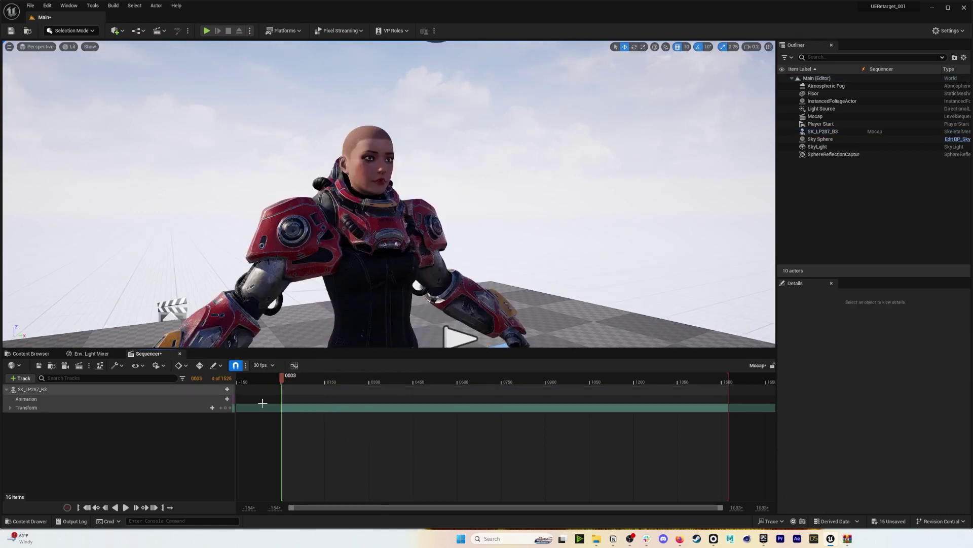
pyautogui.click(32, 354)
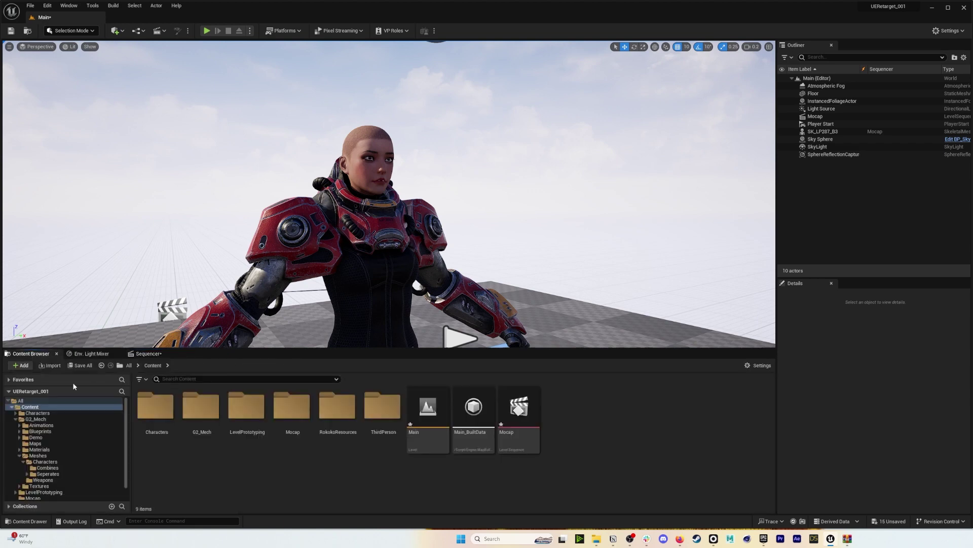
pyautogui.doubleClick(291, 405)
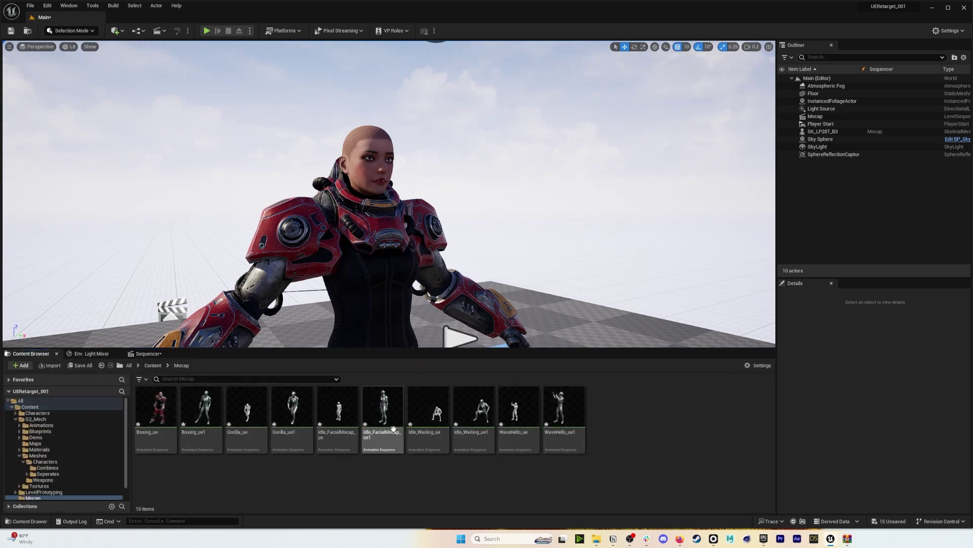
pyautogui.click(336, 407)
pyautogui.doubleClick(338, 411)
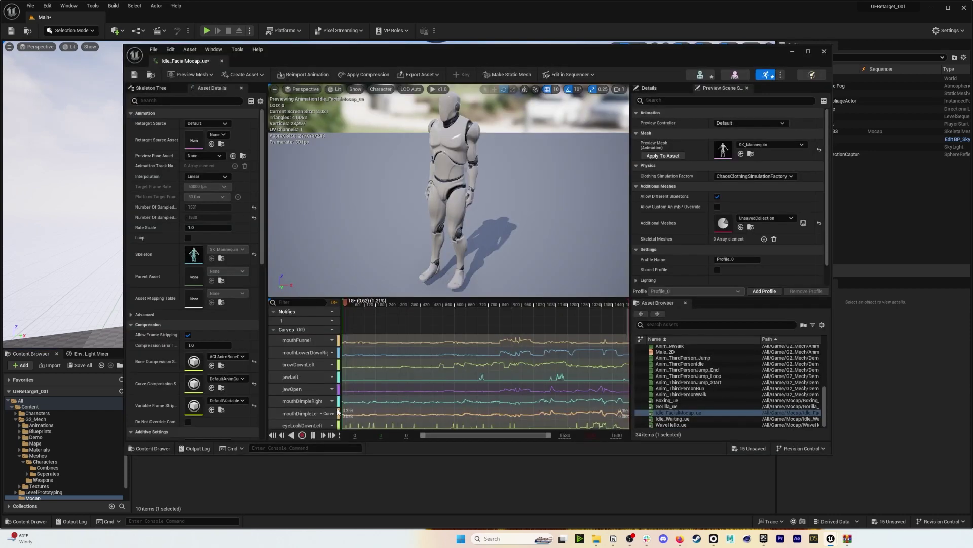
# Look through the facial animation curves stored in Idle_FacialMocap_ue.
pyautogui.scroll(-10, 300, 346)
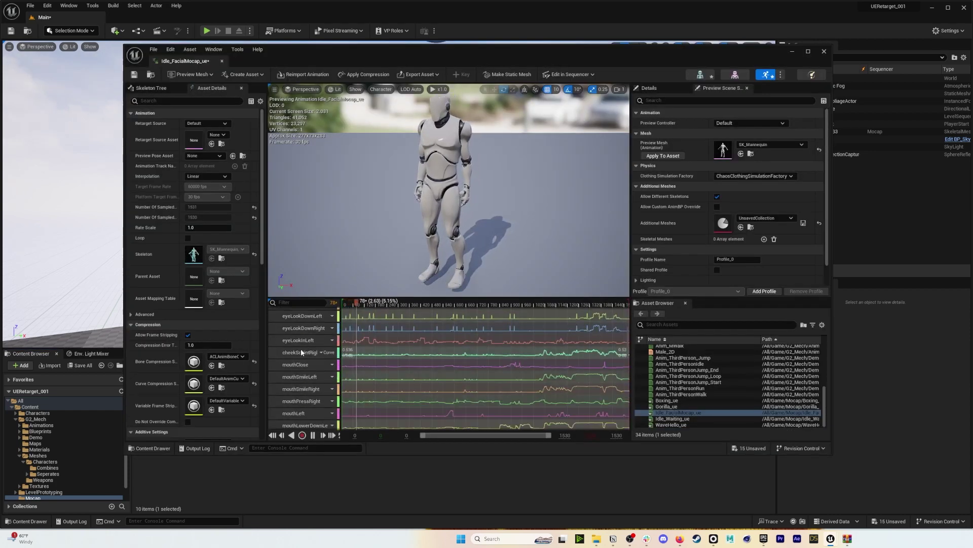
pyautogui.scroll(1, 301, 355)
pyautogui.scroll(5, 301, 355)
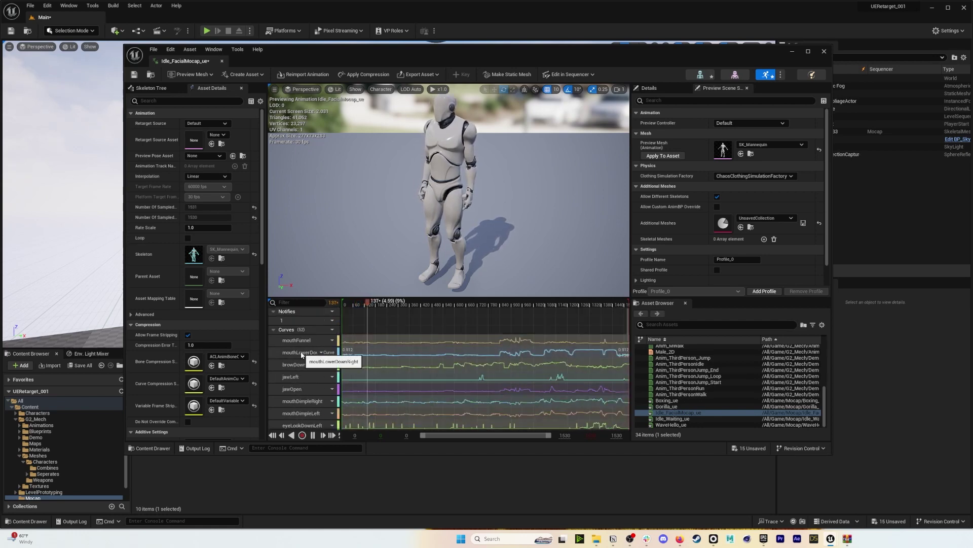
# Select all the facial animation curves in Idle_FacialMocap_ue, down to eyeBlinkRight, and copy them.
pyautogui.scroll(-12, 299, 370)
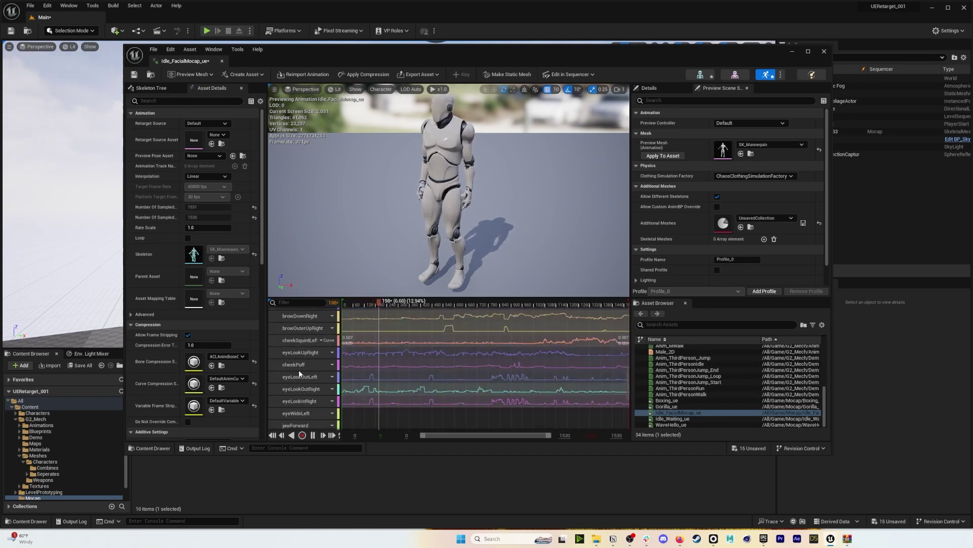
pyautogui.keyDown('shift'); pyautogui.click(300, 404); pyautogui.keyUp('shift')
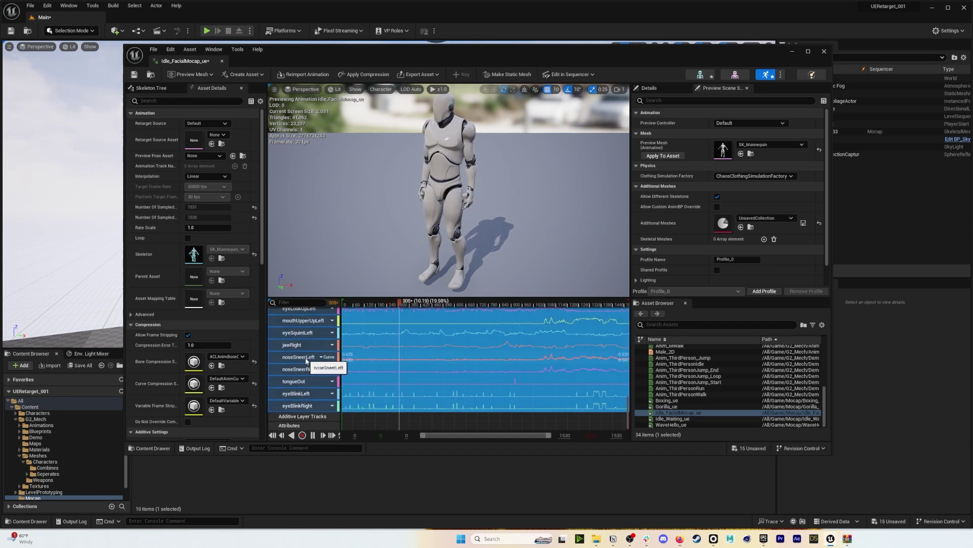
pyautogui.rightClick(306, 358)
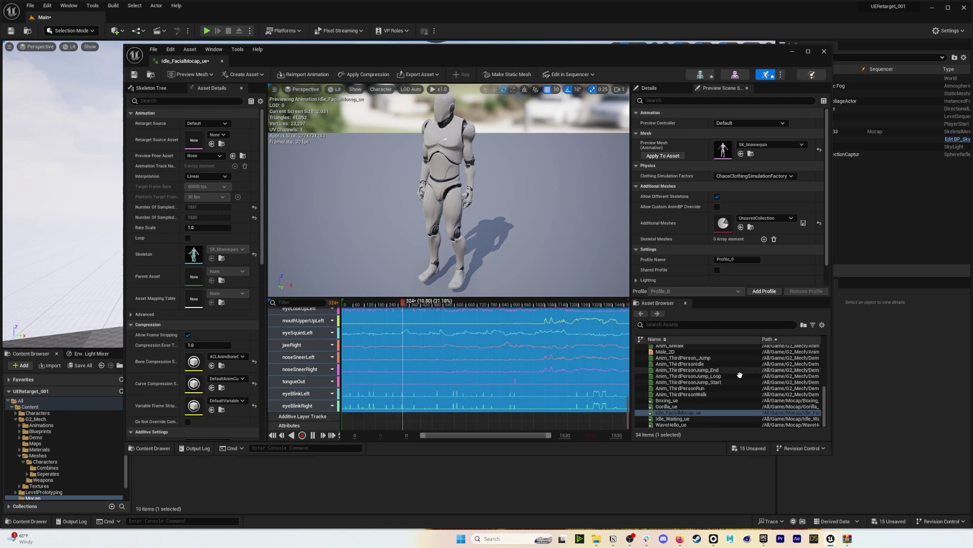
# Open the Boxing_ue animation, rewind it to frame 0 and paste the copied facial curves into it.
pyautogui.doubleClick(683, 400)
pyautogui.moveTo(375, 305); pyautogui.dragTo(334, 310)
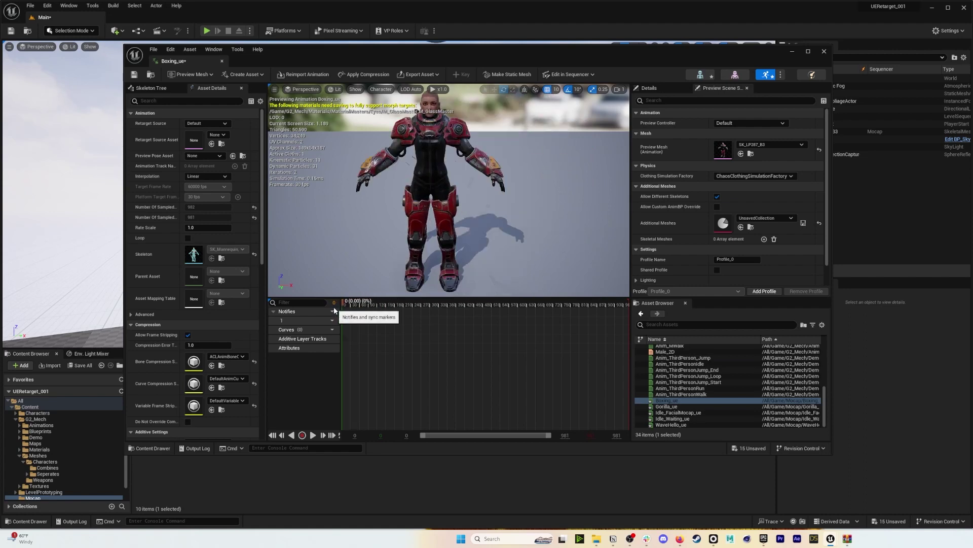
pyautogui.click(308, 330)
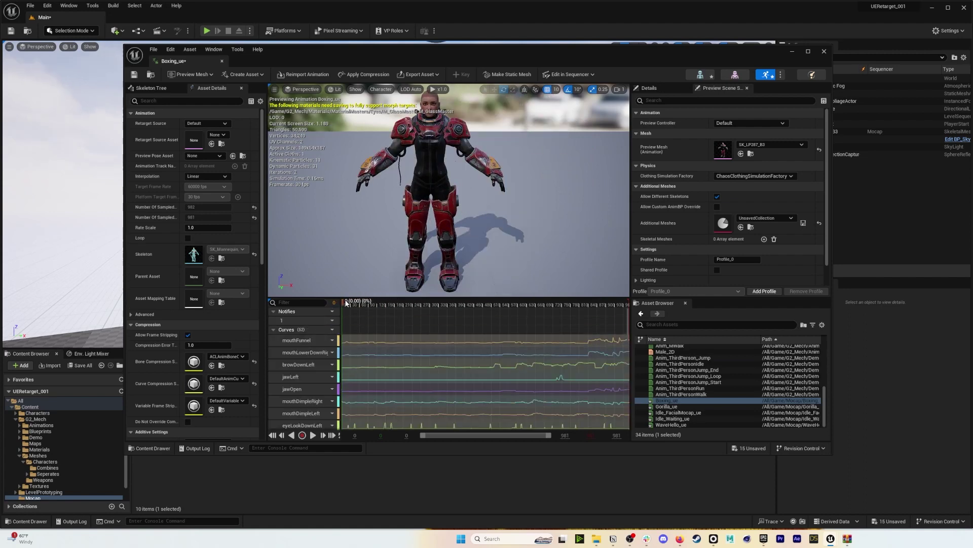
# Scrub and play Boxing_ue to check the character's face up close, and close the animation editor.
pyautogui.moveTo(345, 302); pyautogui.dragTo(418, 309)
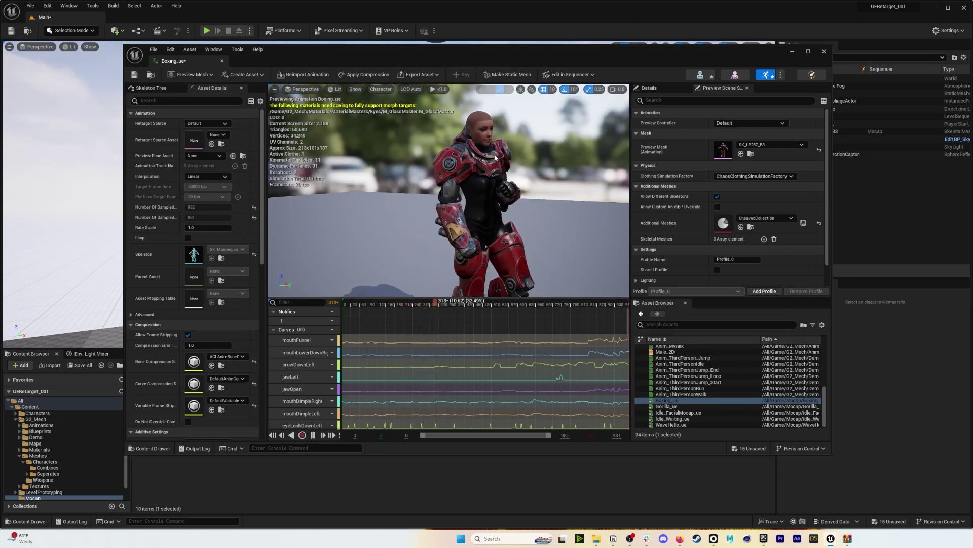
pyautogui.moveTo(447, 305); pyautogui.dragTo(413, 307)
pyautogui.moveTo(498, 182)
pyautogui.mouseDown(button='right')
pyautogui.moveTo(527, 182)
pyautogui.moveTo(497, 182)
pyautogui.mouseUp(button='right')
pyautogui.press('space')
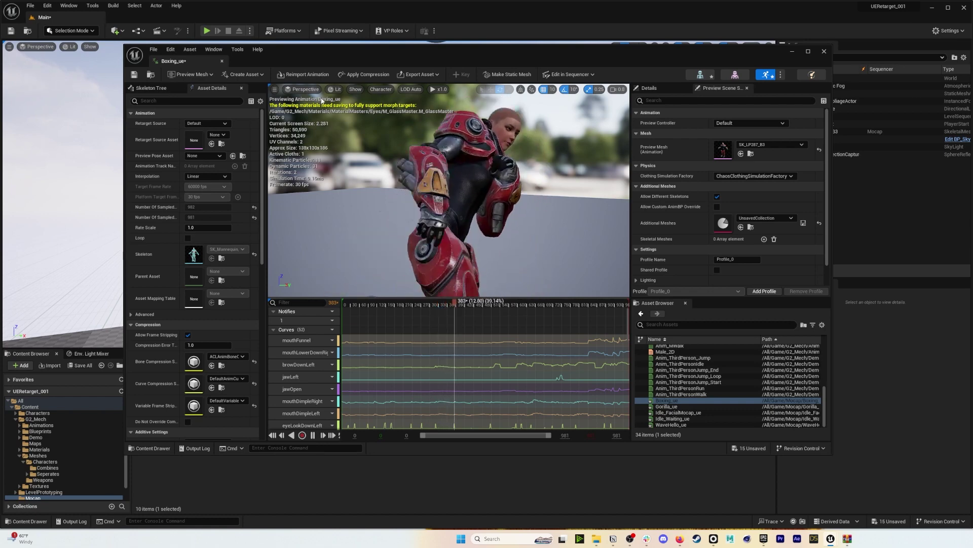
pyautogui.click(222, 61)
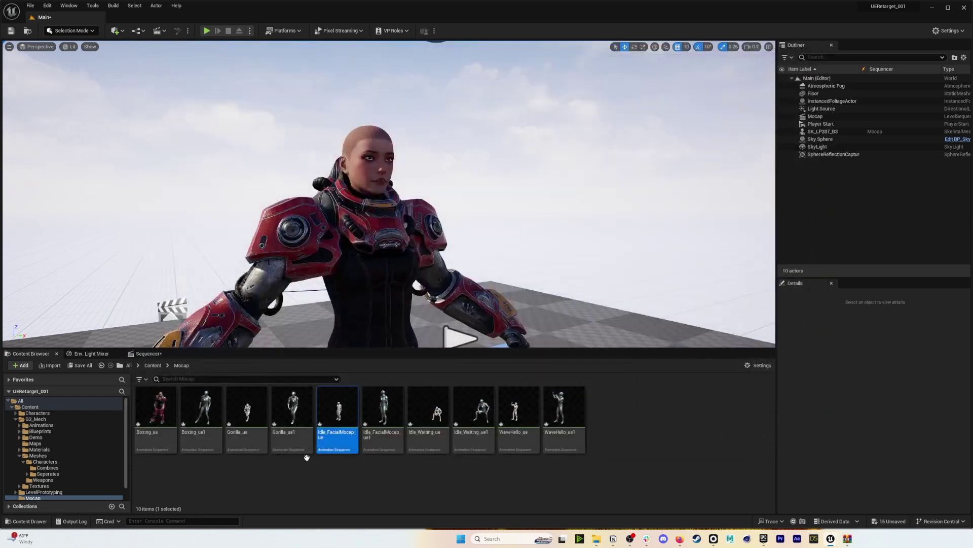
# Add the Boxing_ue animation to the SK_LP287_B3 character's animation track in the level sequence.
pyautogui.click(148, 353)
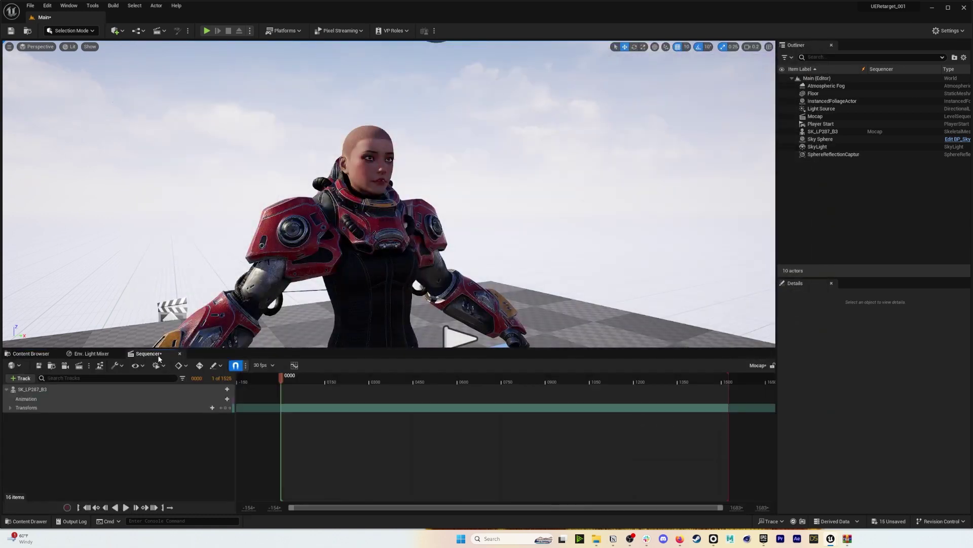
pyautogui.click(227, 398)
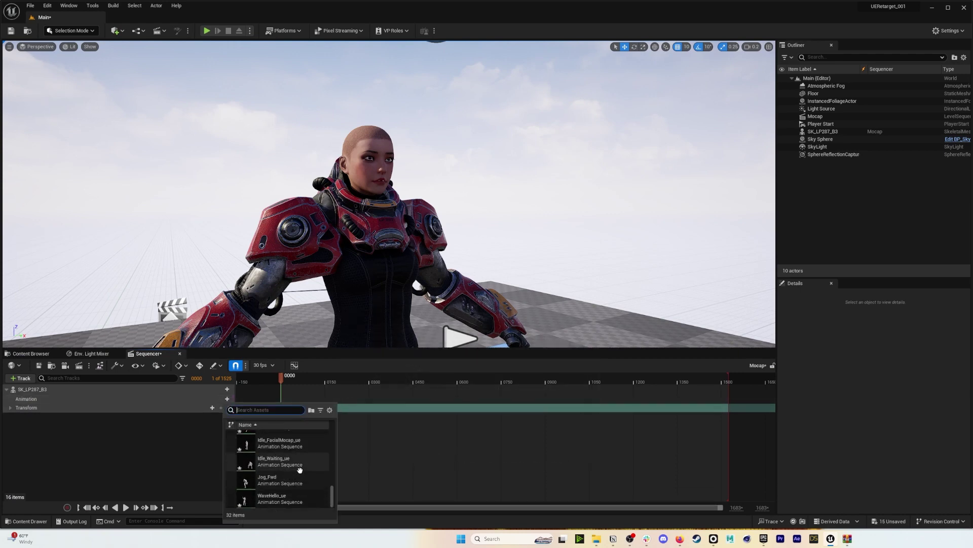
pyautogui.scroll(1, 301, 469)
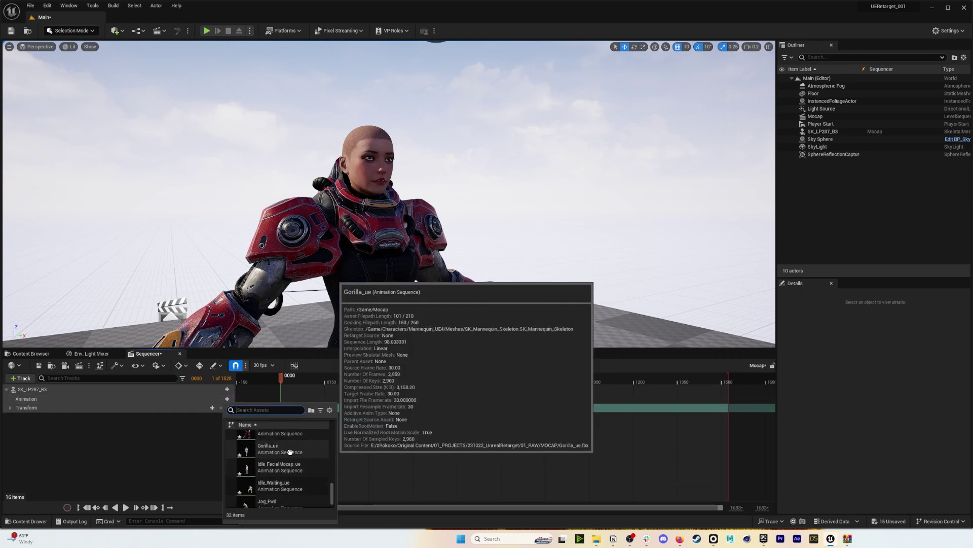
pyautogui.scroll(1, 291, 462)
pyautogui.click(284, 449)
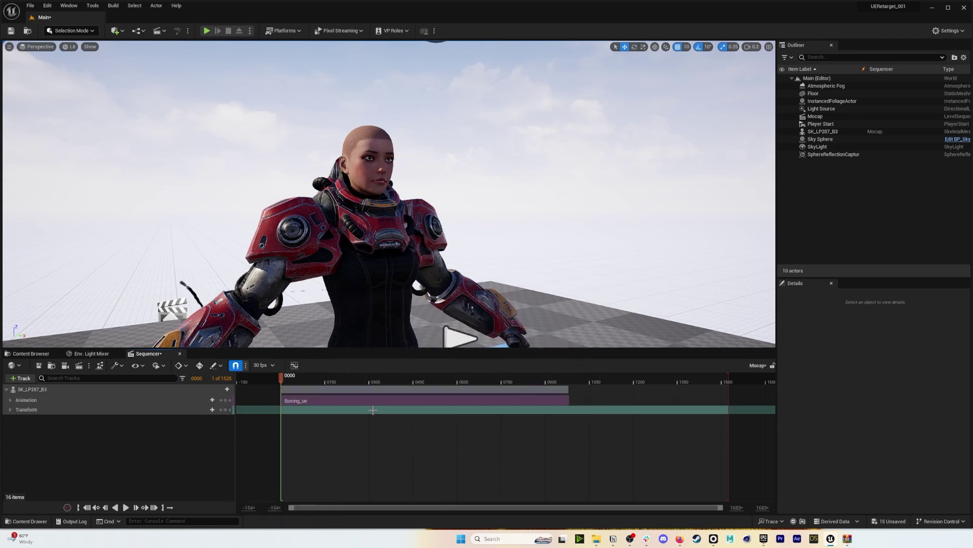
# Play and scrub through Boxing_ue in the level sequence, watching the character's body and facial motion in the viewport.
pyautogui.click(130, 506)
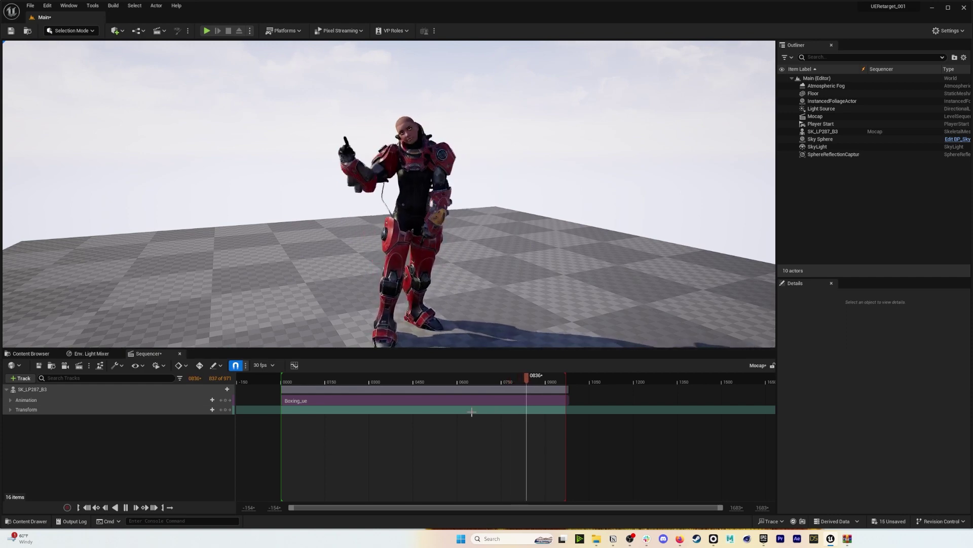
pyautogui.moveTo(531, 381); pyautogui.dragTo(343, 380)
pyautogui.press('space')
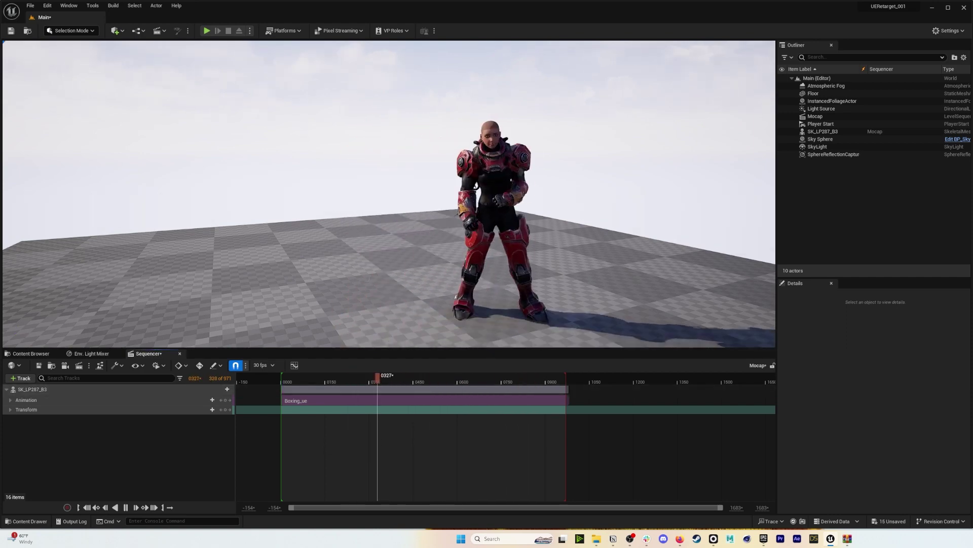
pyautogui.moveTo(406, 299); pyautogui.dragTo(400, 308, button='right')
pyautogui.press('s')
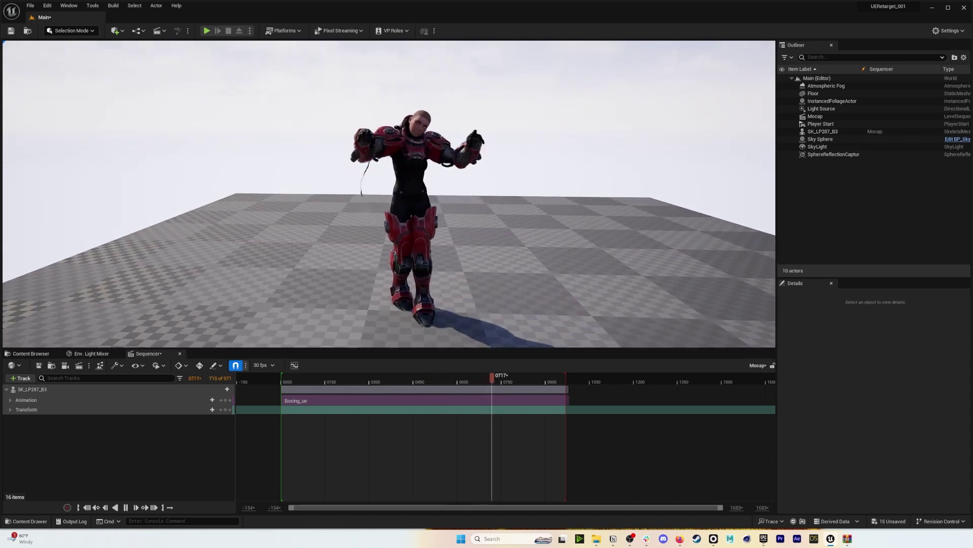
pyautogui.moveTo(410, 201); pyautogui.dragTo(414, 200, button='right')
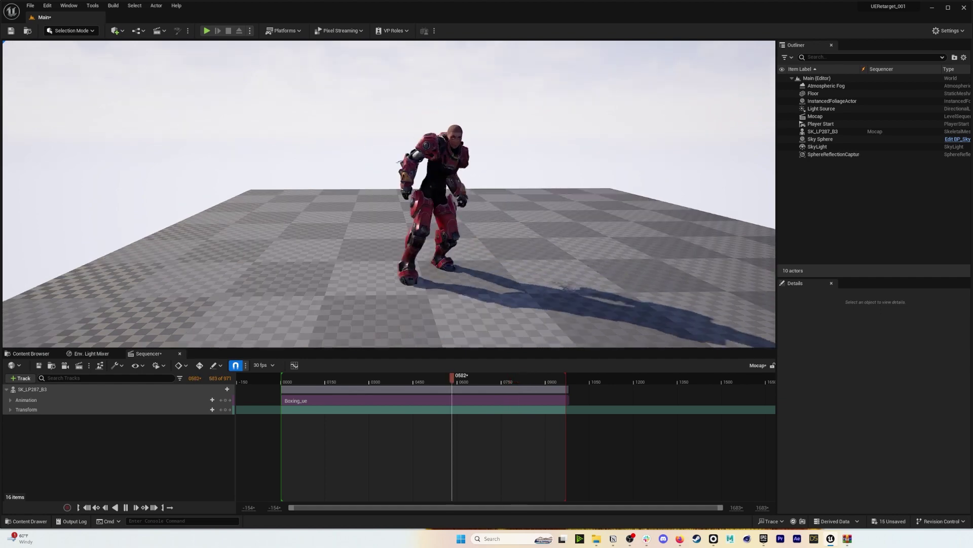
pyautogui.moveTo(409, 201); pyautogui.dragTo(423, 191, button='right')
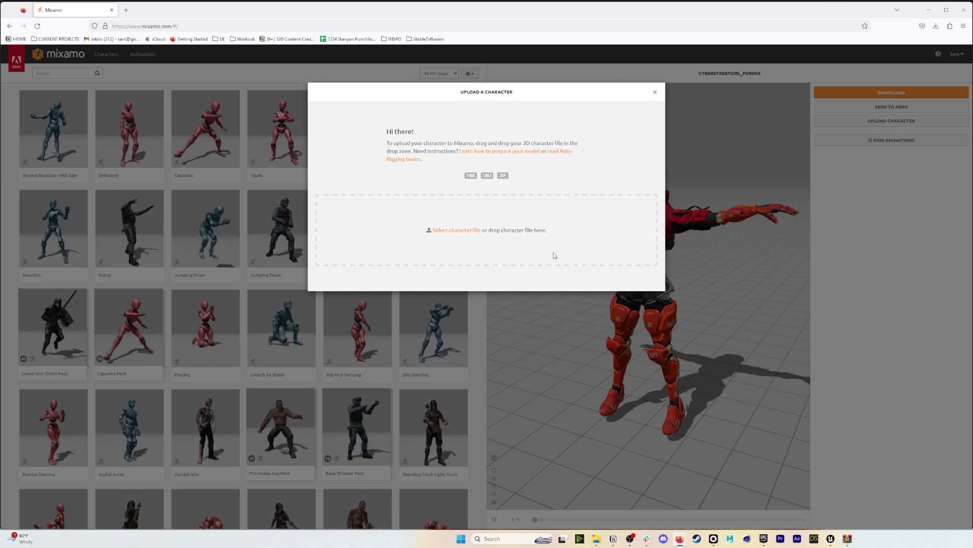
# In Mixamo, upload the character file and auto-rig it with symmetrical markers on the chin, wrists and other joints, using the Standard Skeleton.
pyautogui.click(453, 229)
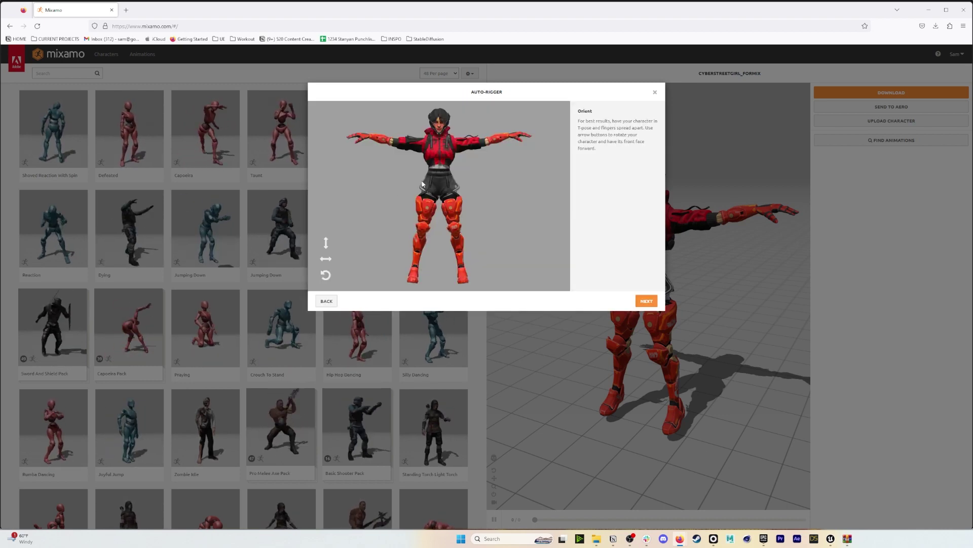
pyautogui.click(647, 301)
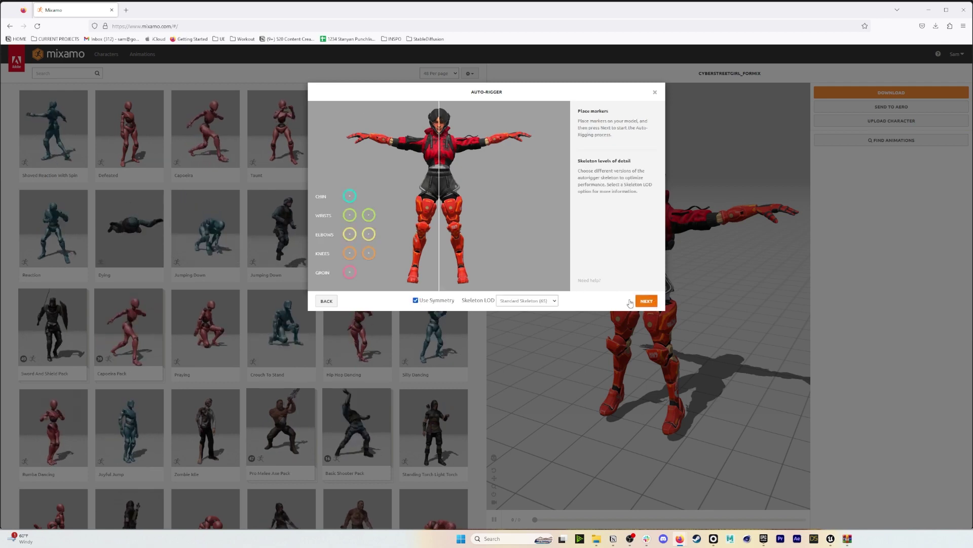
pyautogui.moveTo(350, 197); pyautogui.dragTo(440, 136)
pyautogui.moveTo(350, 215); pyautogui.dragTo(365, 122)
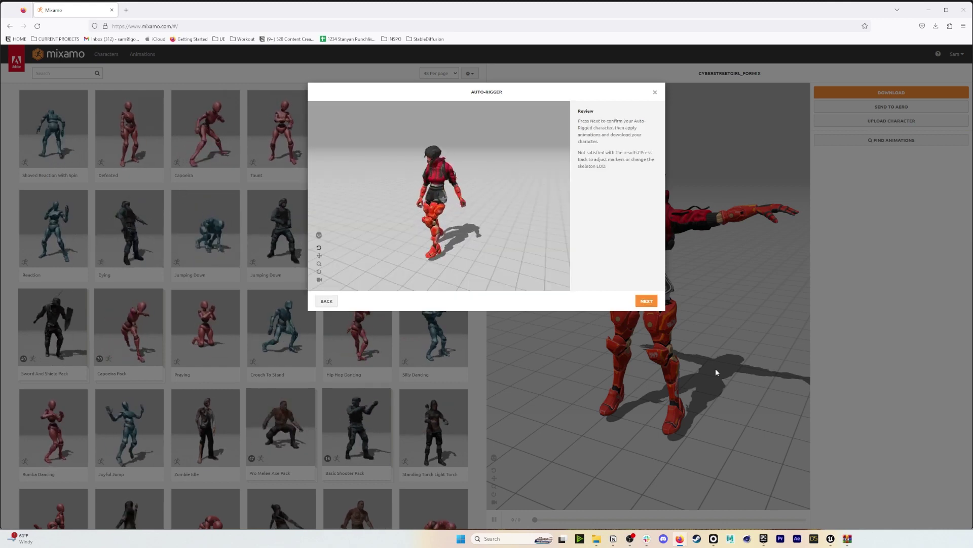
pyautogui.click(653, 303)
pyautogui.click(653, 303)
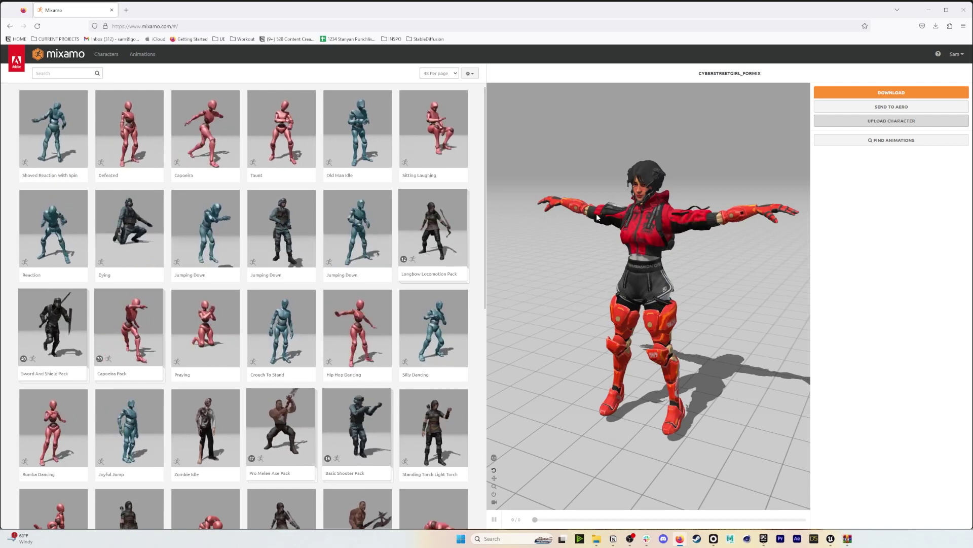
# Search the animations for "tpose", apply T-Pose to the character, and download it as FBX Binary with skin.
pyautogui.click(60, 73)
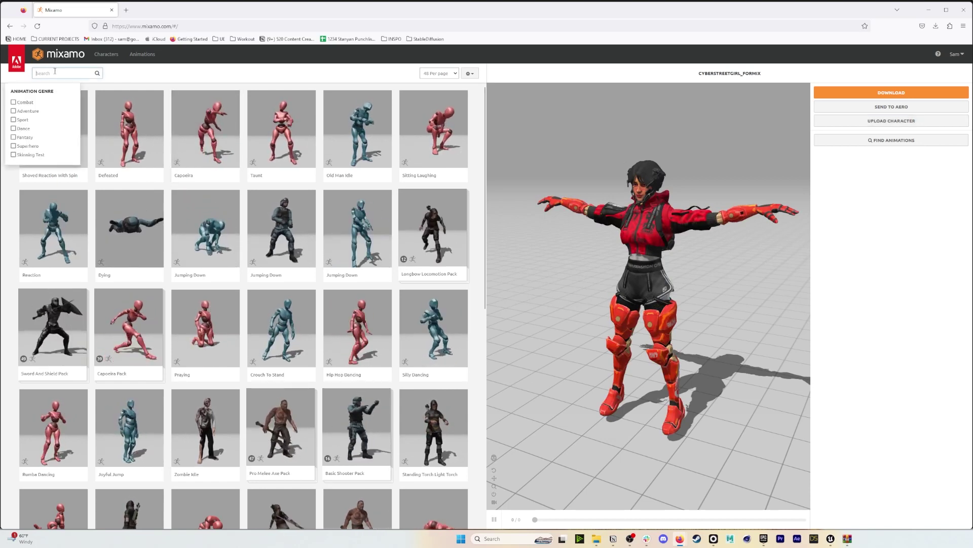
pyautogui.write('tpose')
pyautogui.press('Return')
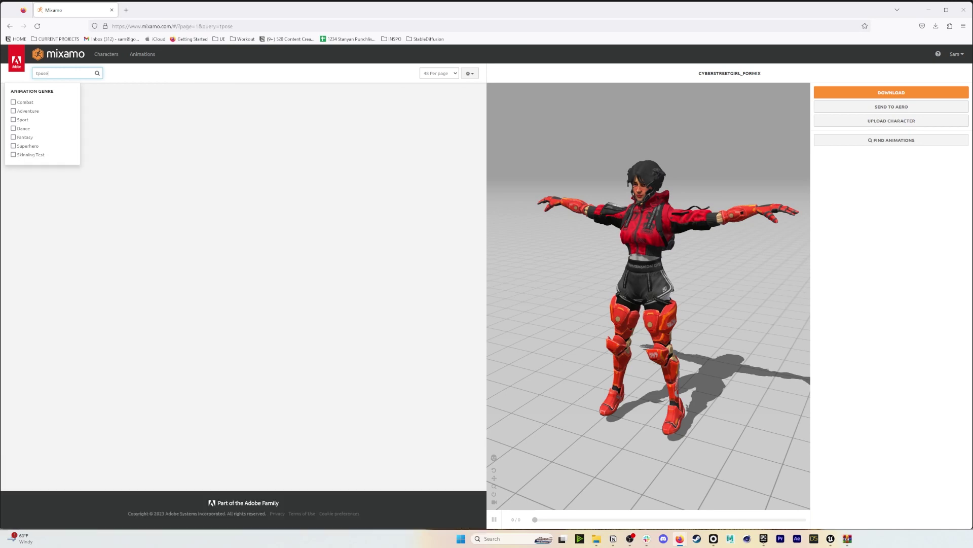
pyautogui.click(57, 181)
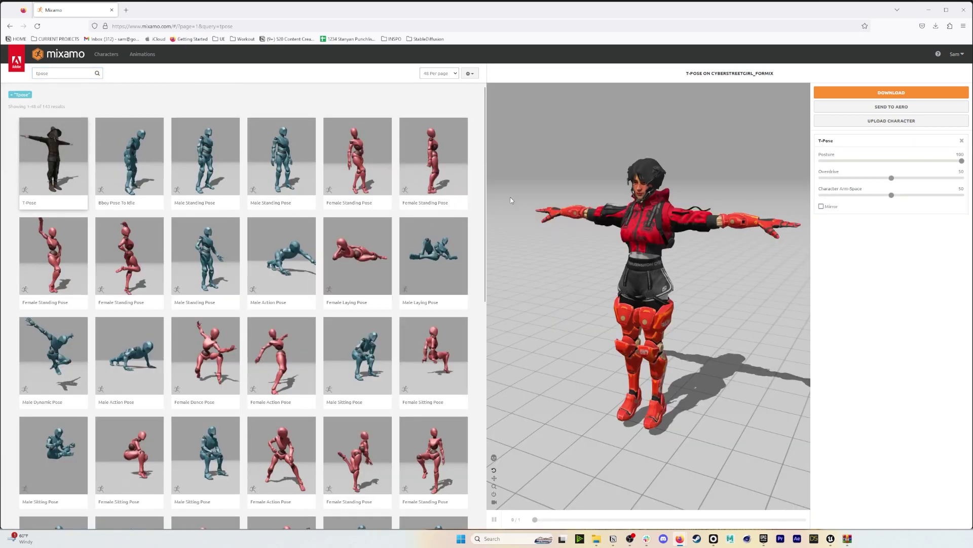
pyautogui.click(891, 92)
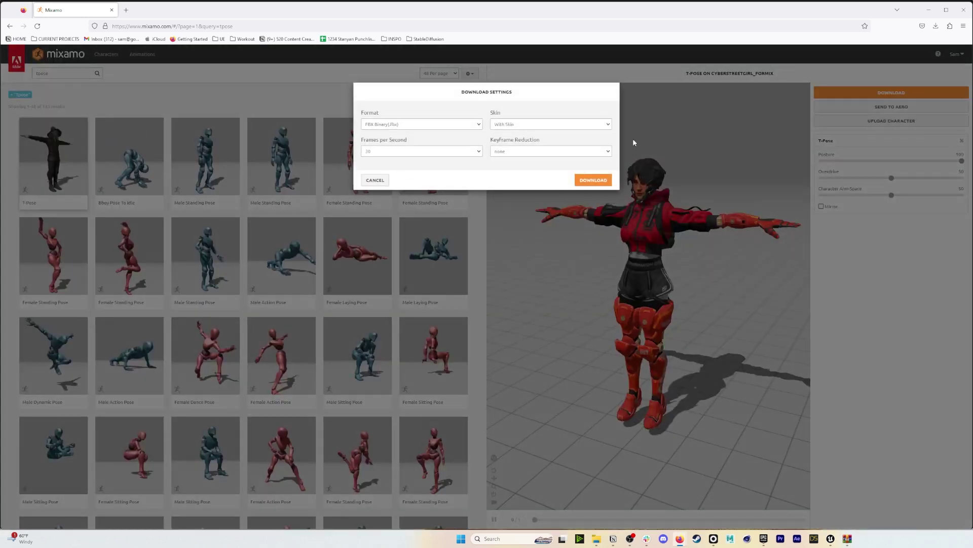
pyautogui.click(593, 181)
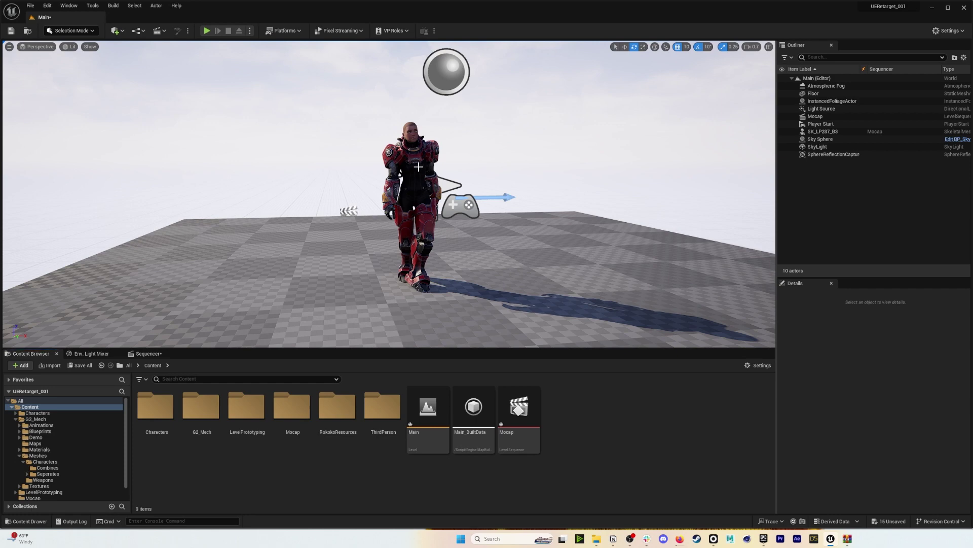
# In Unreal Editor, delete the SK_LP287_B3 character from the level despite its reference in the Mocap sequence.
pyautogui.click(418, 167)
pyautogui.press('Delete')
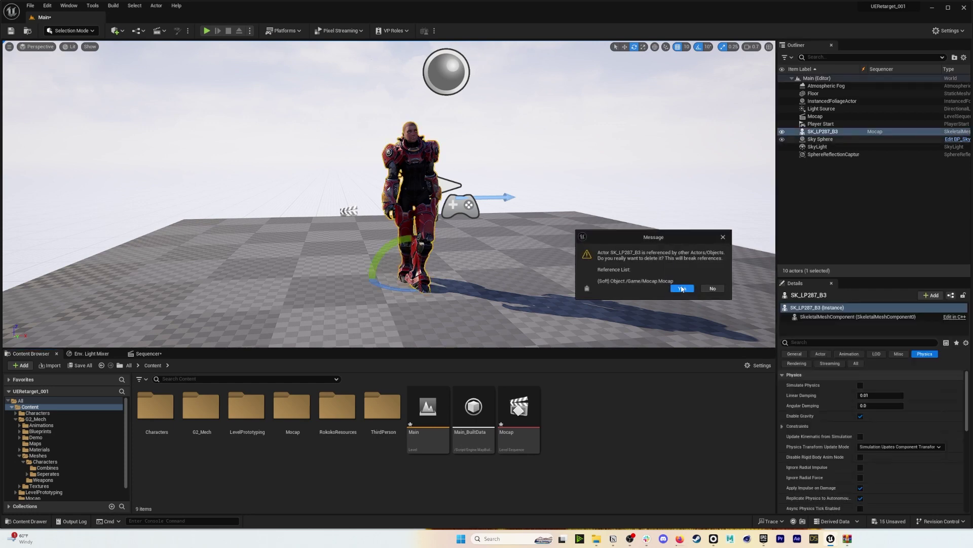
pyautogui.click(682, 288)
# Create a folder named CustomCharacter in the Content folder and open it.
pyautogui.rightClick(289, 472)
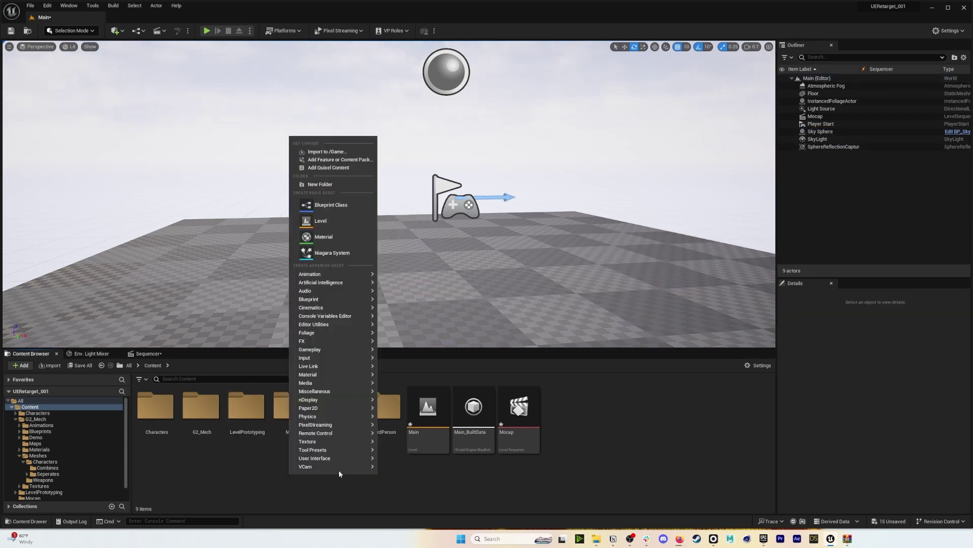
pyautogui.click(333, 185)
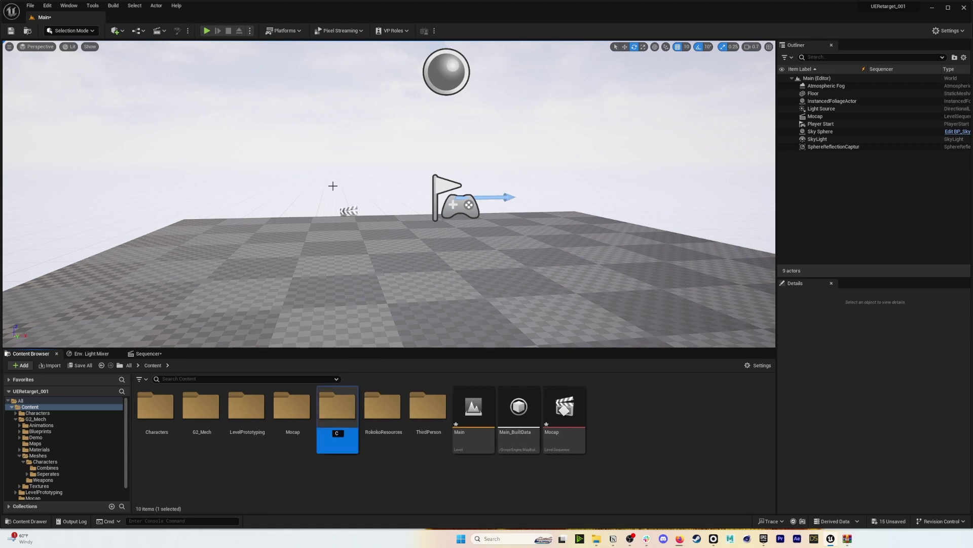
pyautogui.write('CustomCharacter')
pyautogui.press('Return')
pyautogui.doubleClick(198, 410)
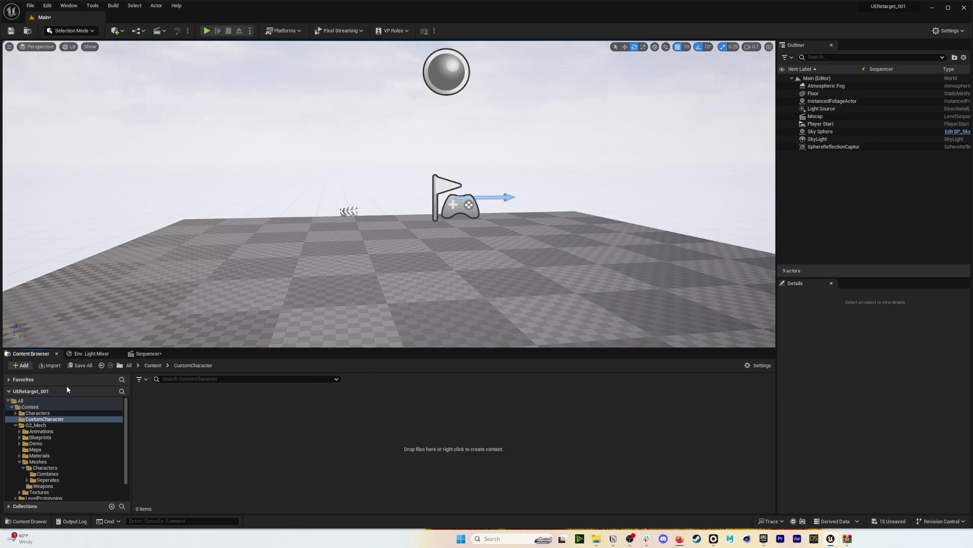
# Choose the T-Pose(5) file from the Desktop for import into the CustomCharacter folder.
pyautogui.click(23, 366)
pyautogui.click(42, 38)
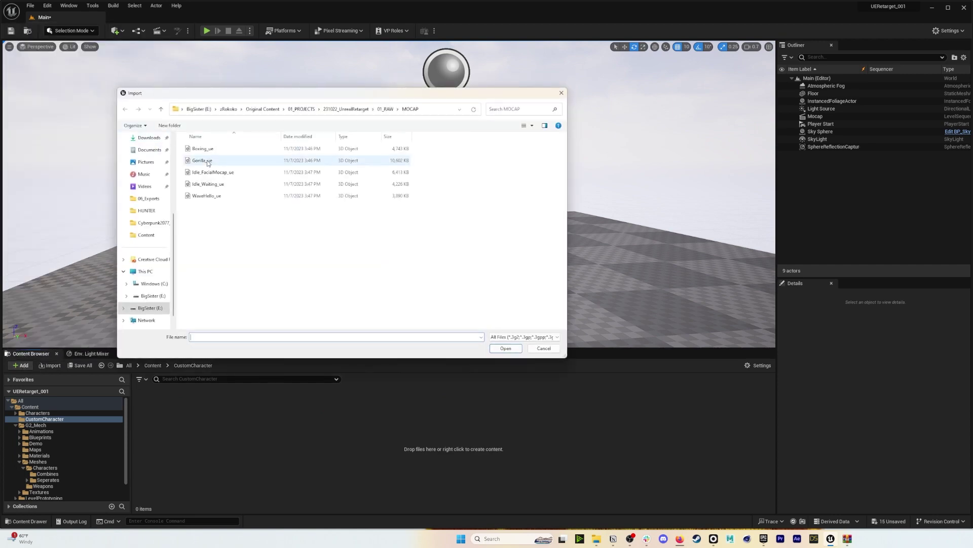
pyautogui.click(146, 176)
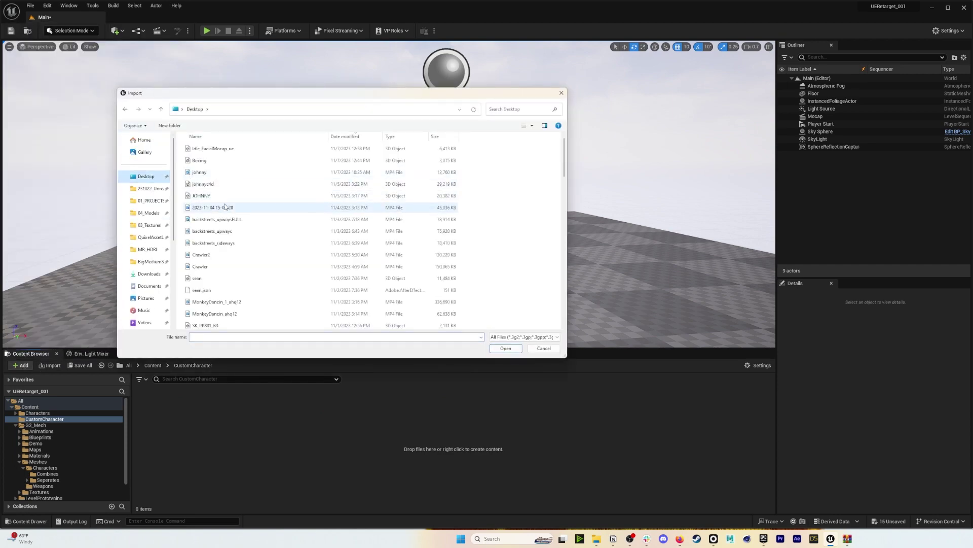
pyautogui.scroll(-1, 213, 188)
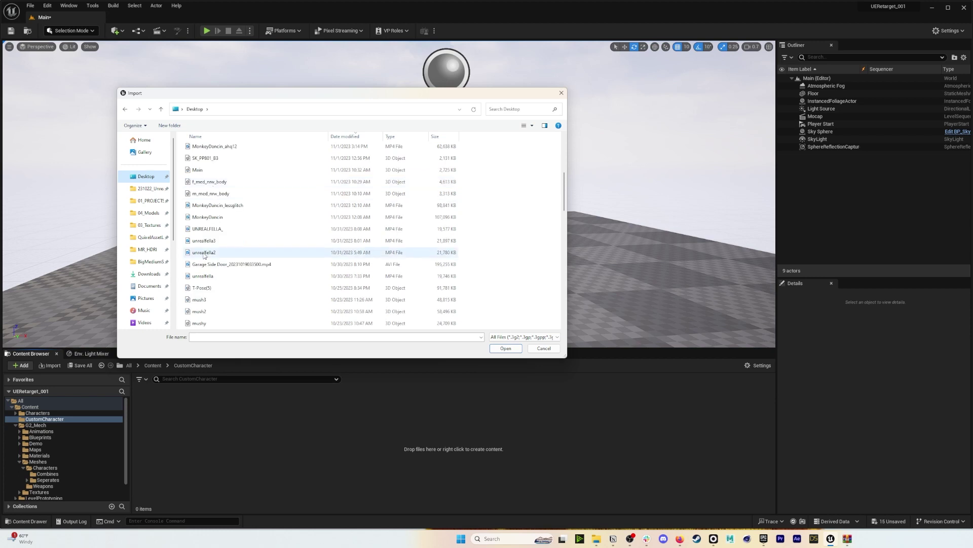
pyautogui.click(203, 288)
pyautogui.click(519, 350)
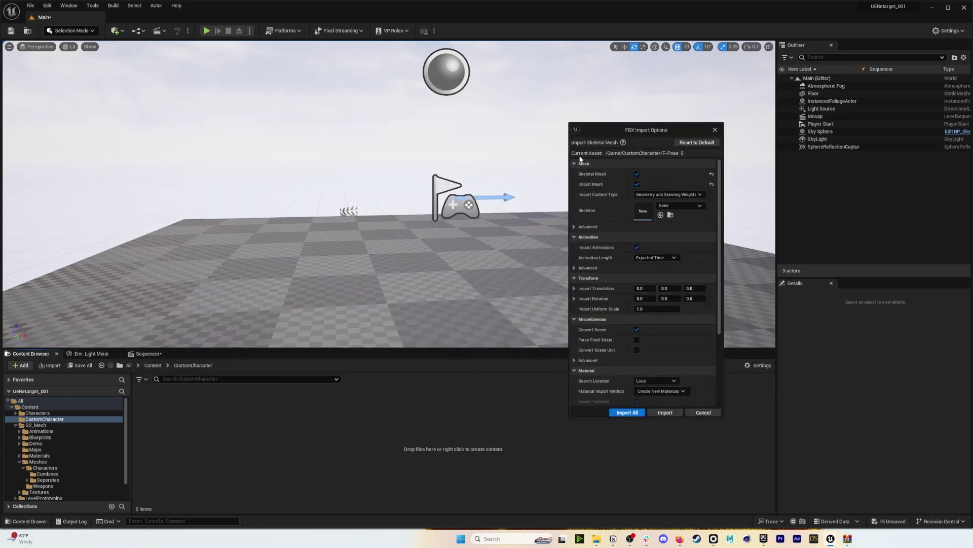
# Import the character as a skeletal mesh with no existing skeleton assigned, Import Morph Targets enabled and Import Animations disabled.
pyautogui.moveTo(627, 131); pyautogui.dragTo(498, 124)
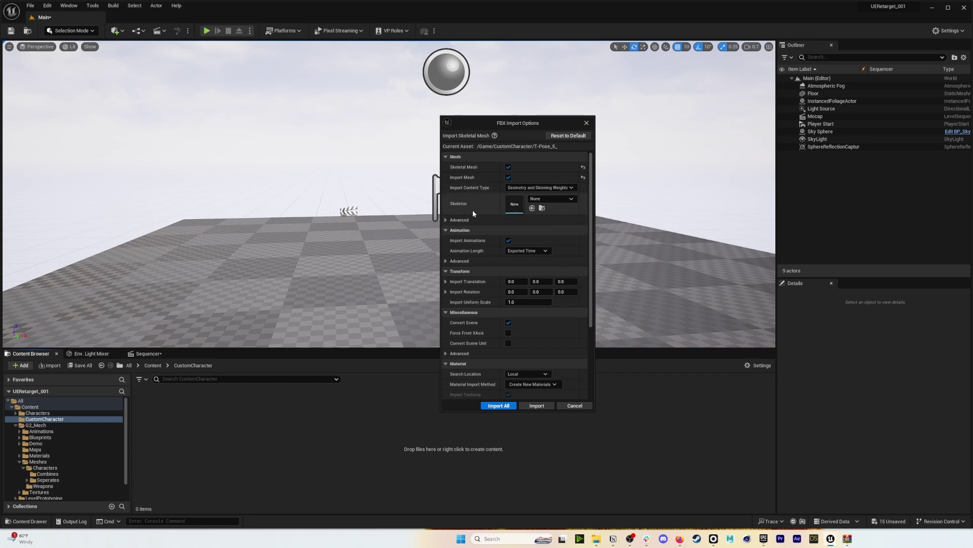
pyautogui.click(460, 220)
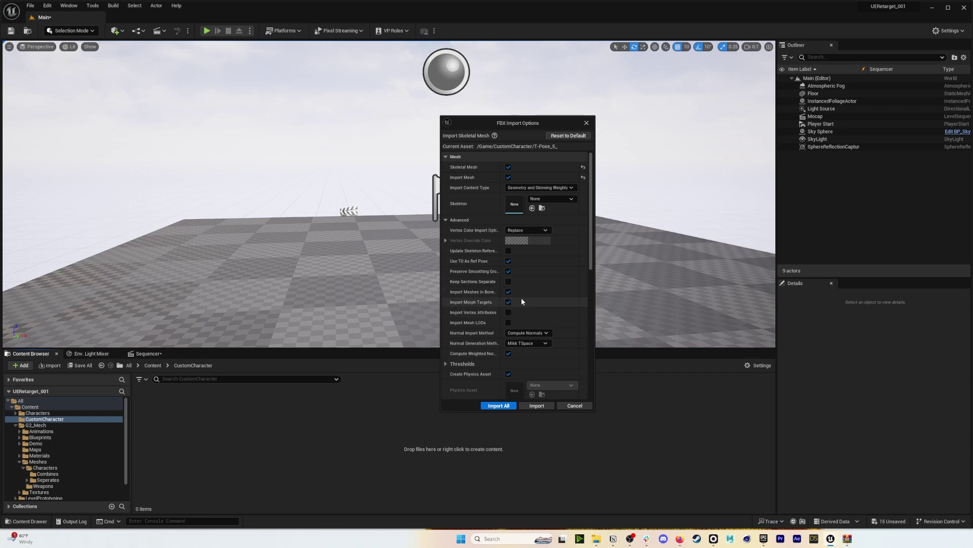
pyautogui.scroll(-2, 534, 311)
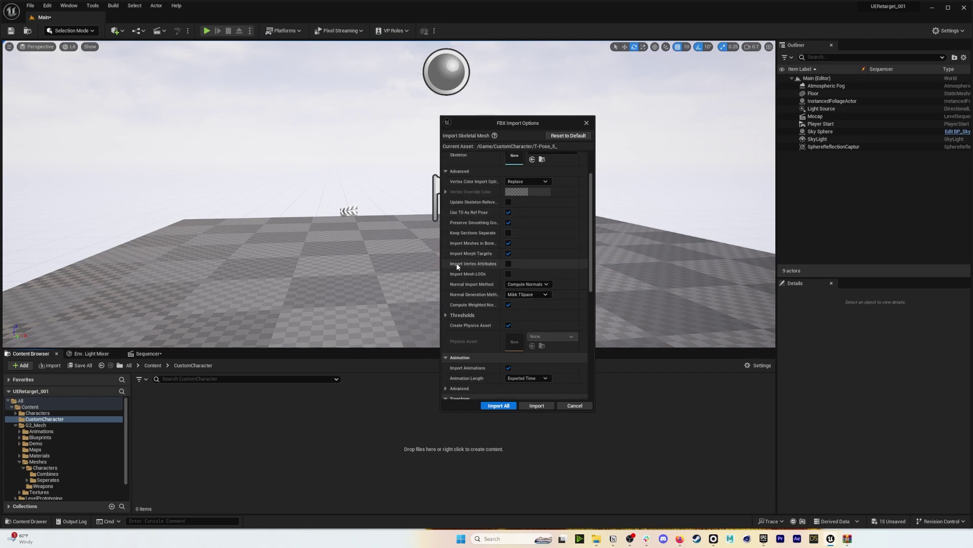
pyautogui.scroll(-4, 567, 218)
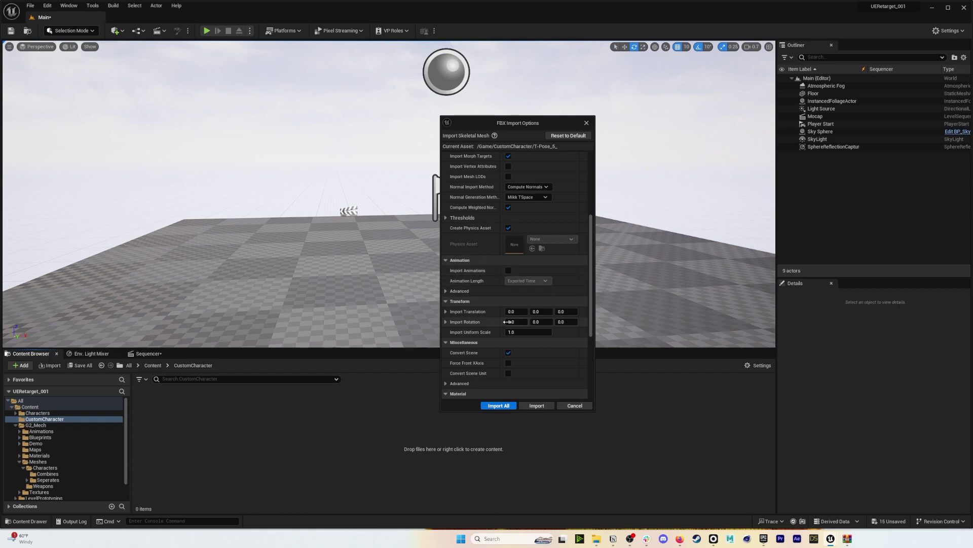
pyautogui.click(499, 405)
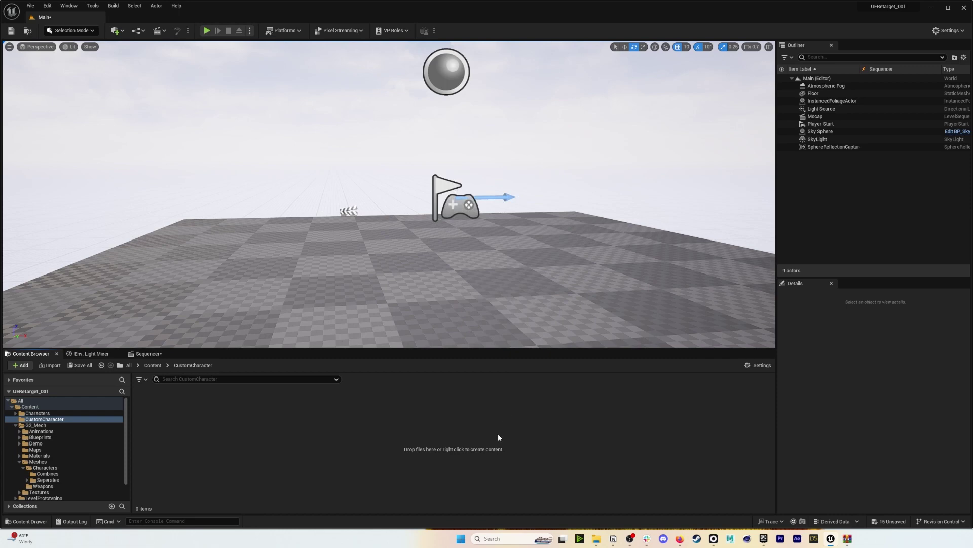
# Inspect the imported T-Pose_5_ skeletal mesh in its editor, checking the character and its bones, and close it.
pyautogui.doubleClick(383, 408)
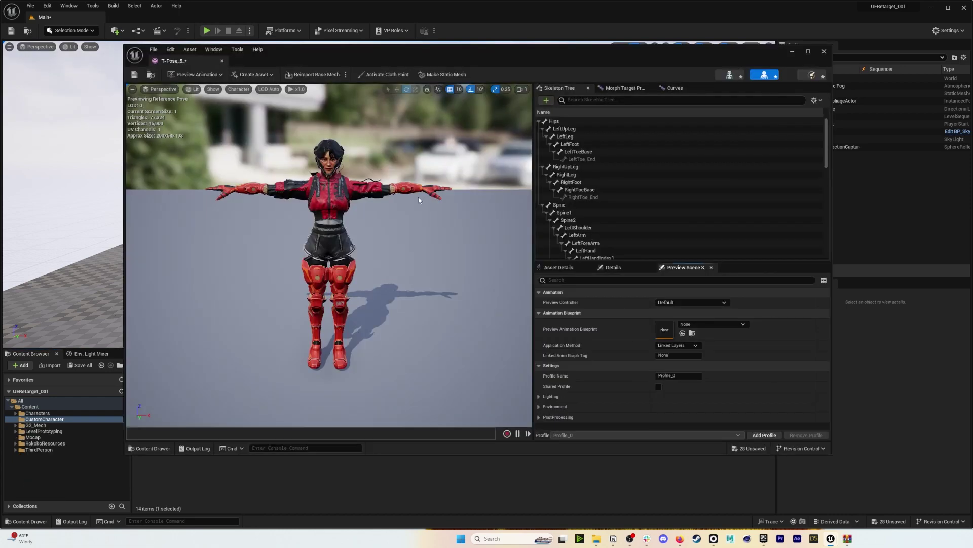
pyautogui.moveTo(419, 200)
pyautogui.mouseDown(button='right')
pyautogui.moveTo(437, 178)
pyautogui.moveTo(406, 195)
pyautogui.moveTo(472, 188)
pyautogui.moveTo(419, 187)
pyautogui.mouseUp(button='right')
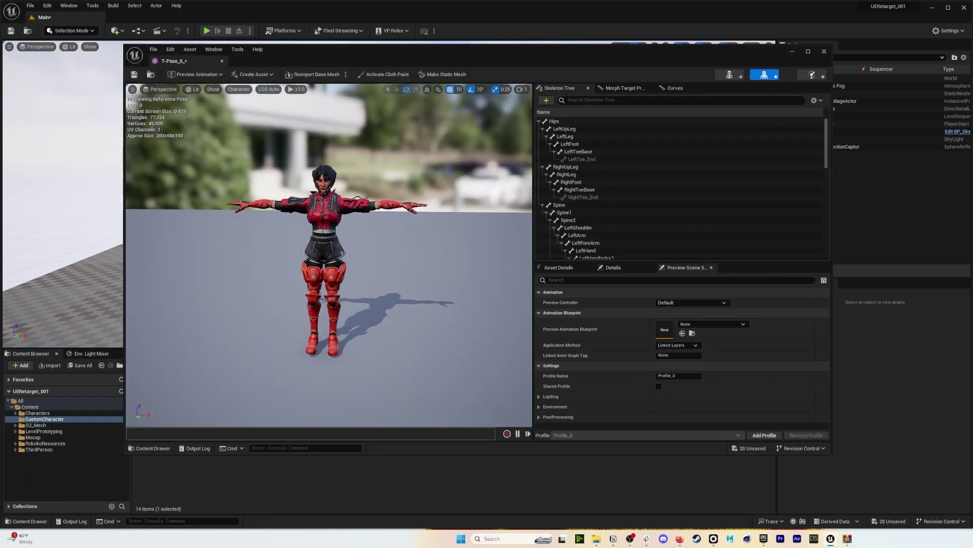
pyautogui.click(222, 62)
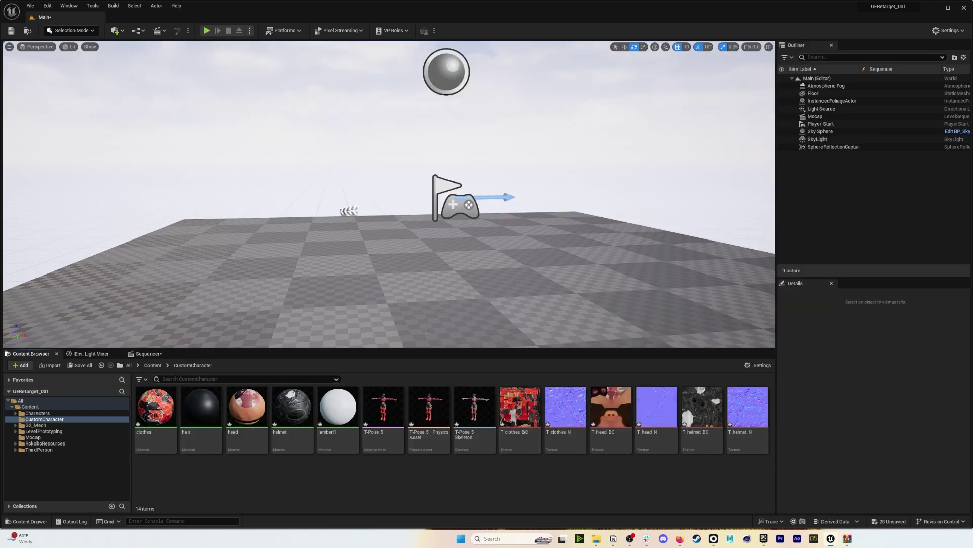
# Create an IK Rig asset named ikRIG_Cybergirl in the CustomCharacter folder.
pyautogui.rightClick(330, 486)
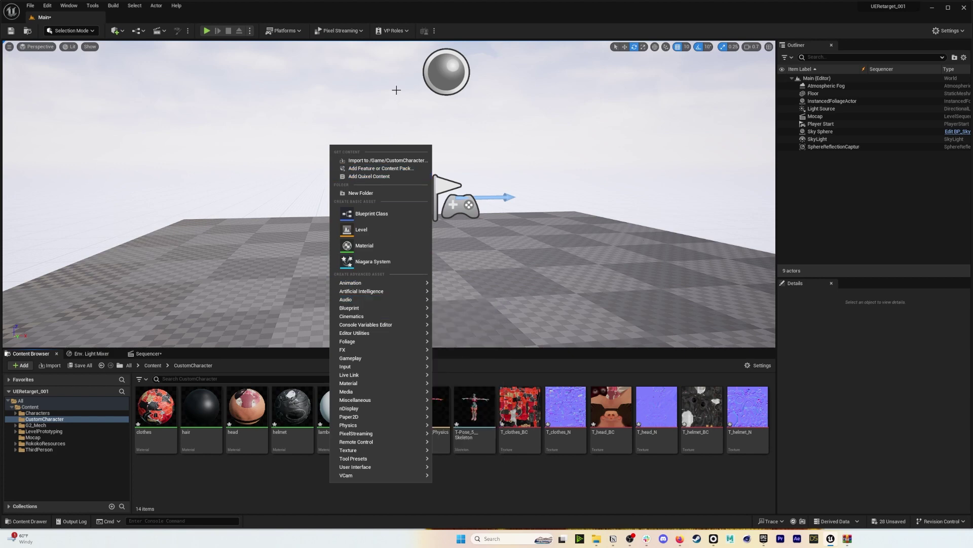
pyautogui.write('ik')
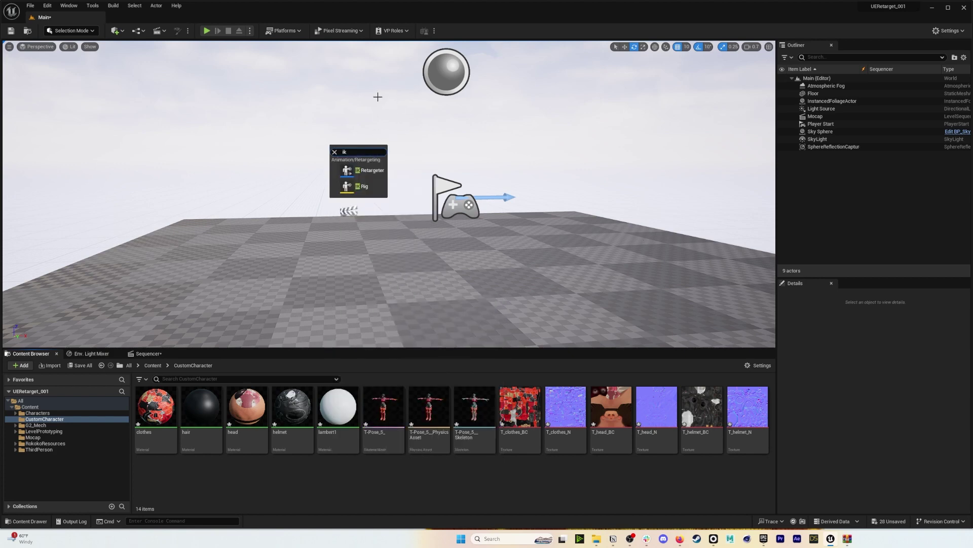
pyautogui.click(360, 186)
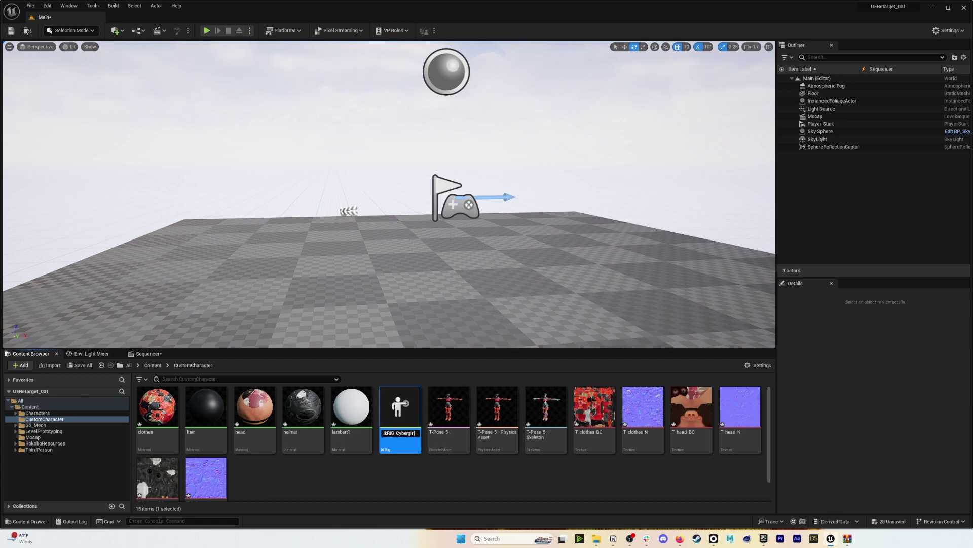
pyautogui.press('Return')
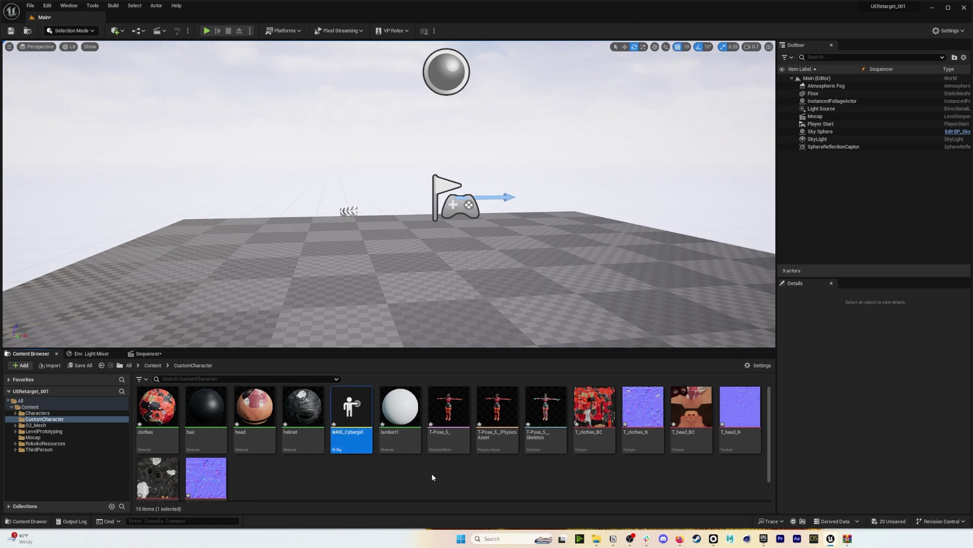
# Open ikRIG_Cybergirl and assign T-Pose_5_ as its preview skeletal mesh, with the whole character framed in an enlarged viewport.
pyautogui.doubleClick(352, 410)
pyautogui.moveTo(200, 63); pyautogui.dragTo(143, 21)
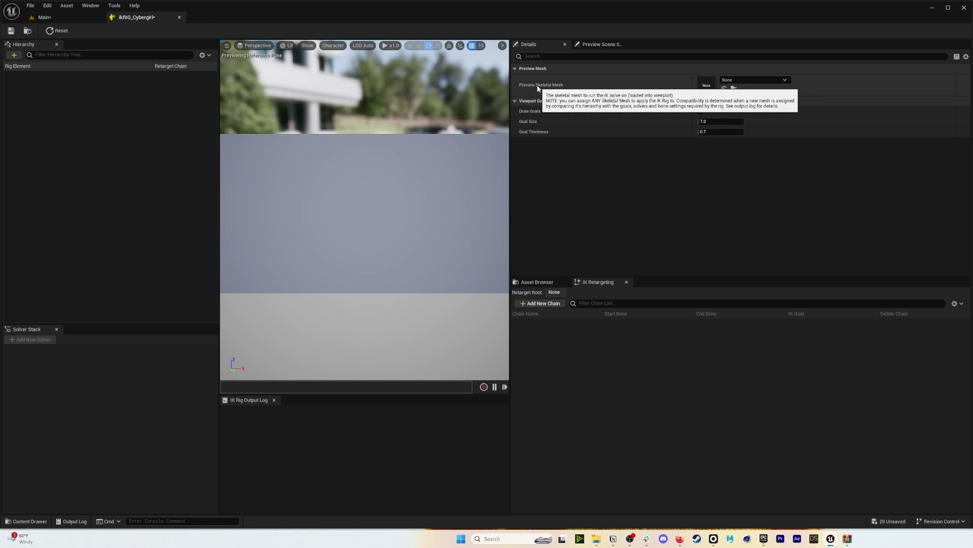
pyautogui.click(744, 80)
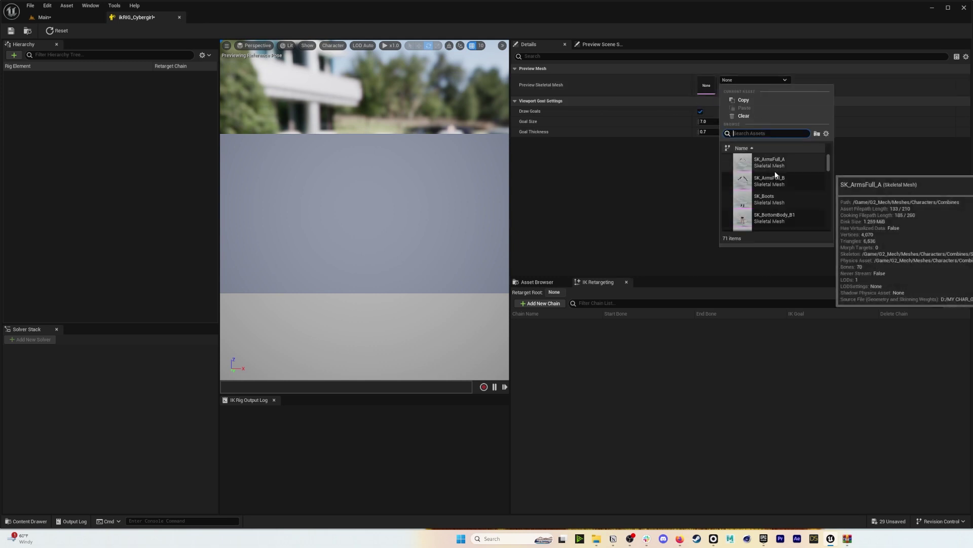
pyautogui.scroll(-5, 774, 172)
pyautogui.scroll(-5, 776, 175)
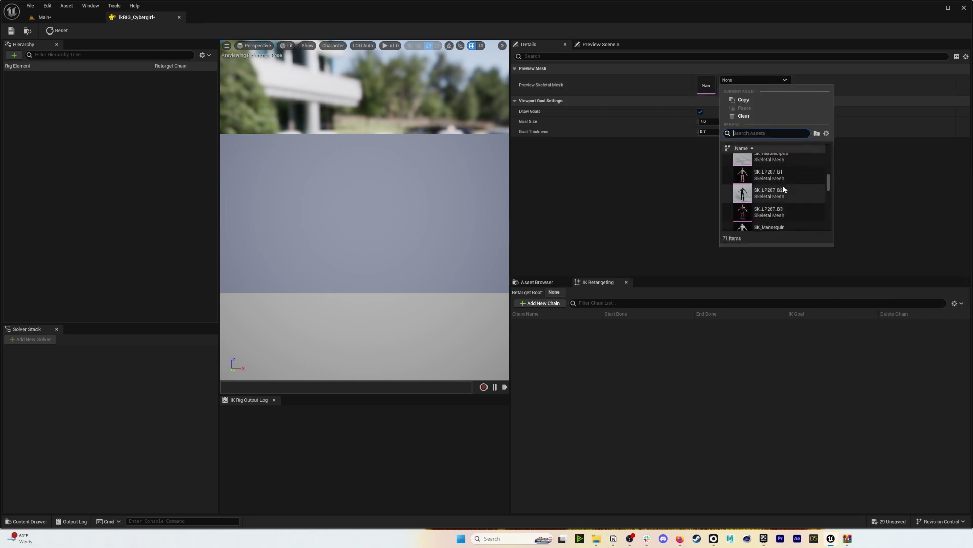
pyautogui.scroll(-5, 786, 193)
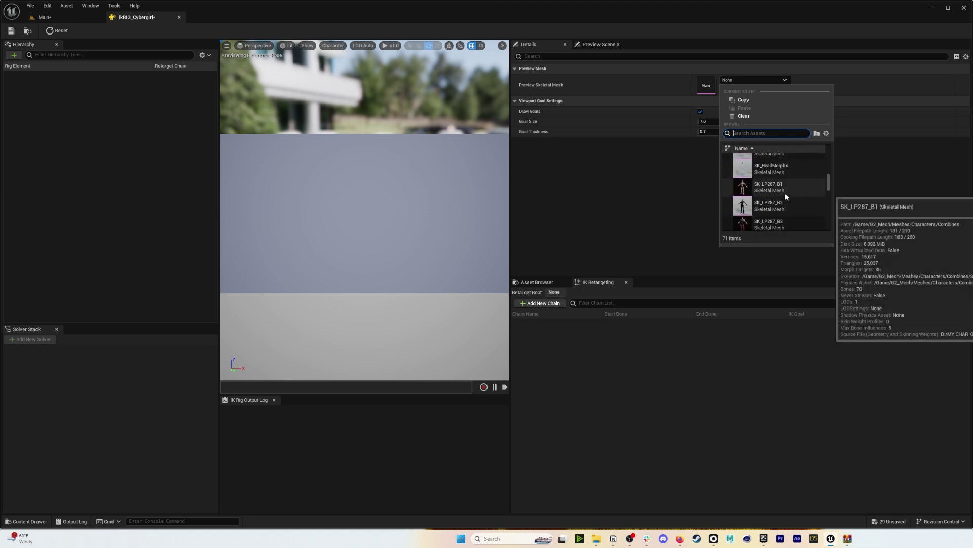
pyautogui.scroll(-5, 783, 193)
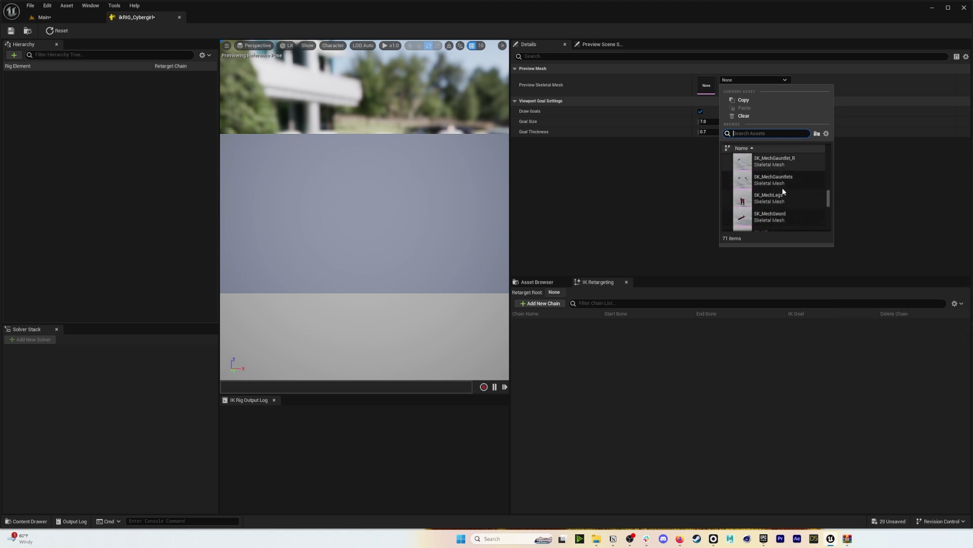
pyautogui.scroll(-5, 775, 199)
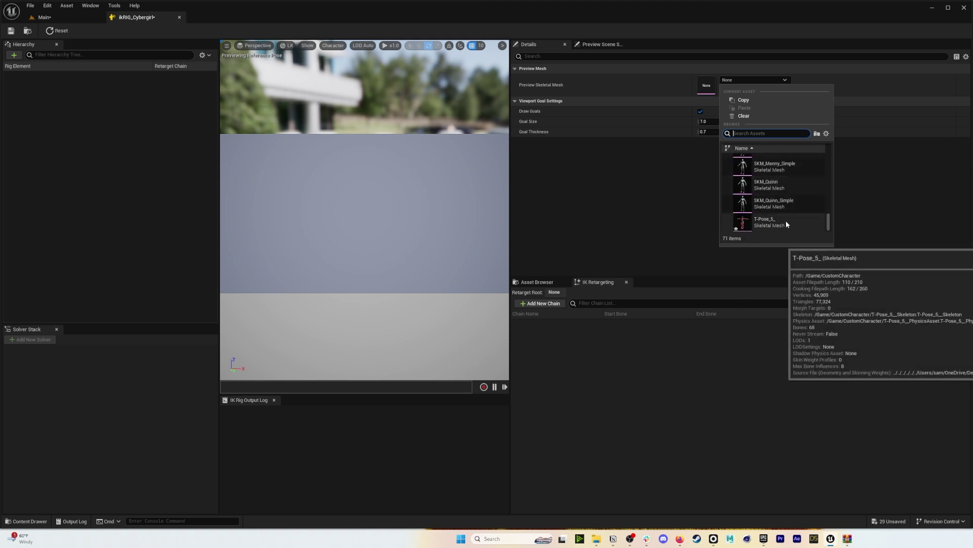
pyautogui.click(745, 220)
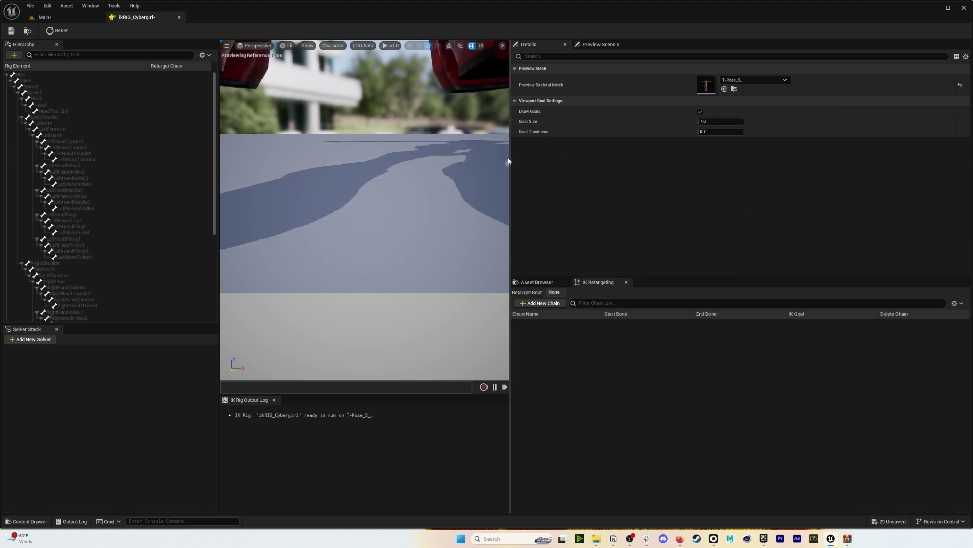
pyautogui.moveTo(511, 158); pyautogui.dragTo(737, 176)
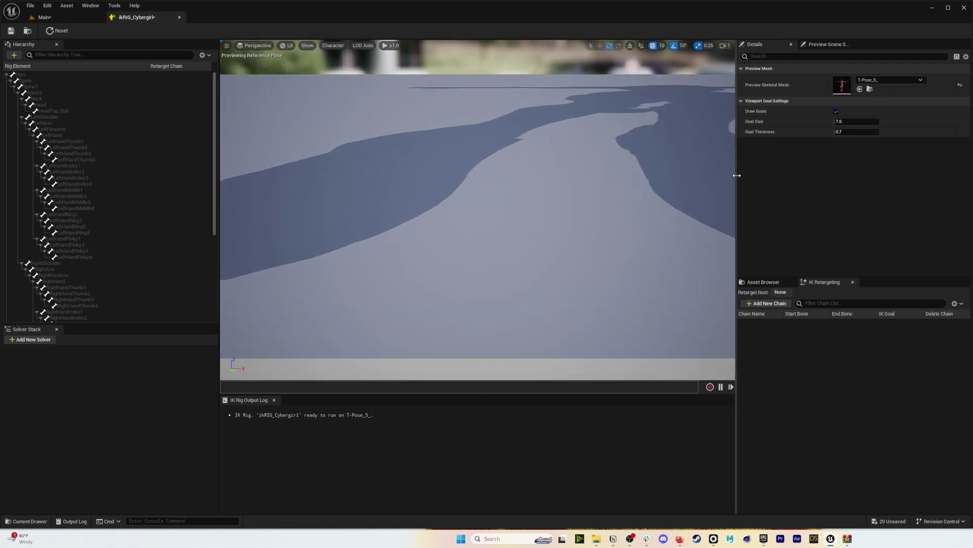
pyautogui.scroll(-8, 547, 203)
pyautogui.moveTo(548, 203); pyautogui.dragTo(548, 167, button='right')
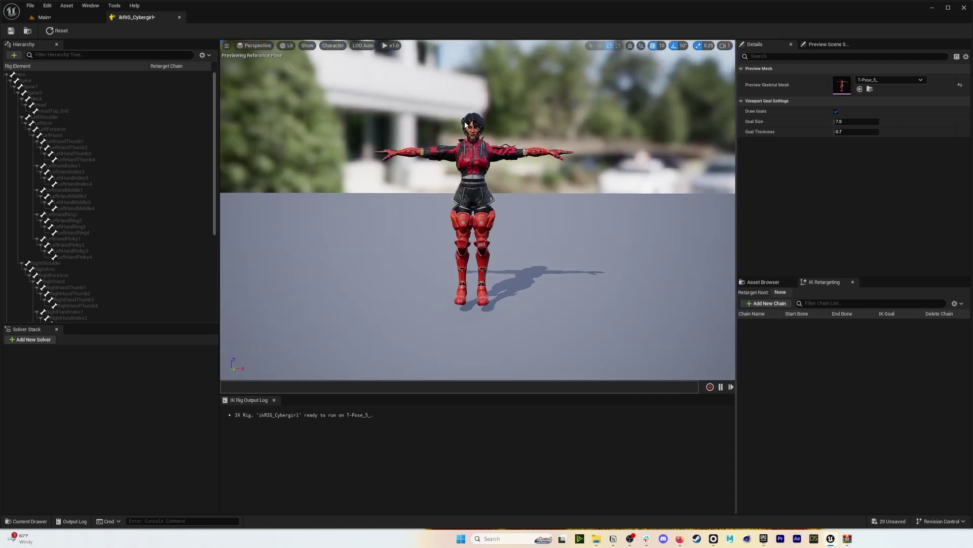
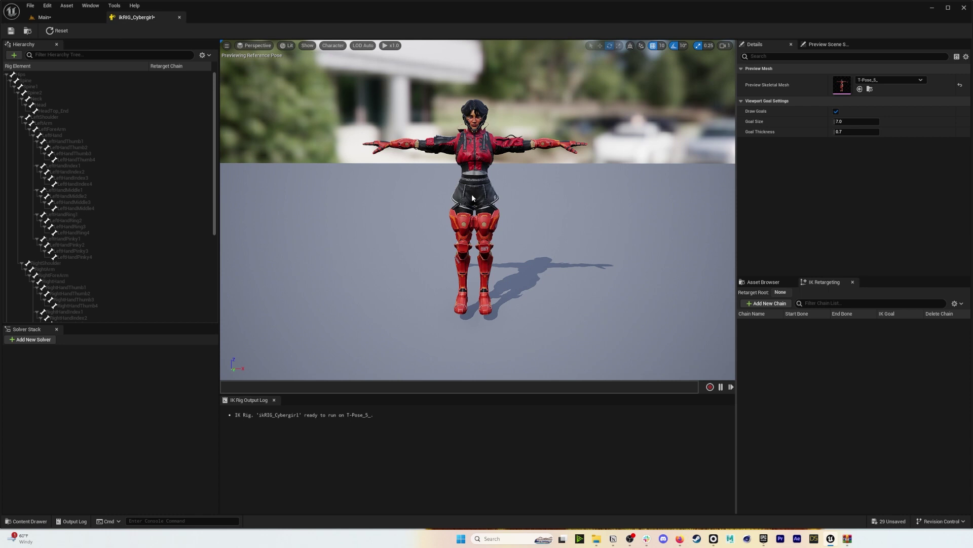
# Set the Hips bone as the retarget root of the IK Rig.
pyautogui.click(49, 75)
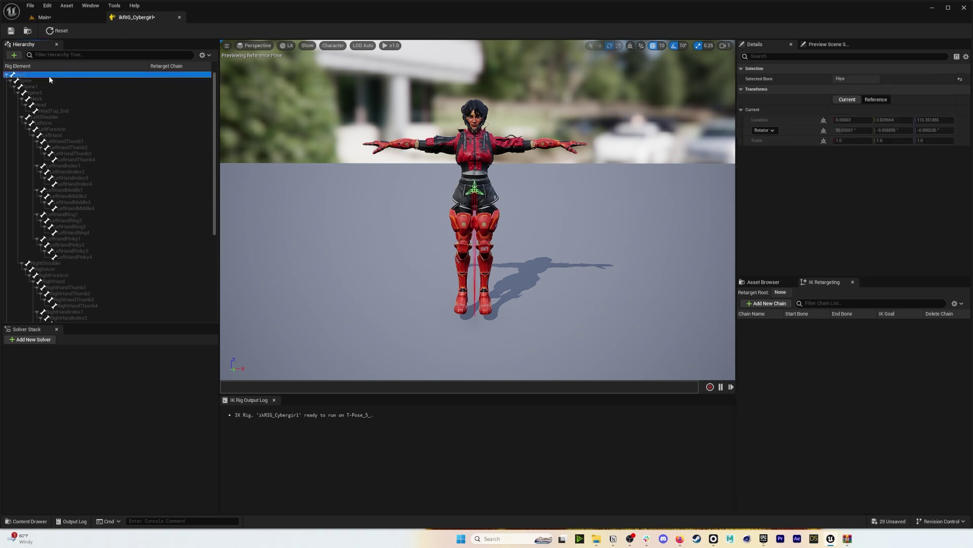
pyautogui.rightClick(49, 75)
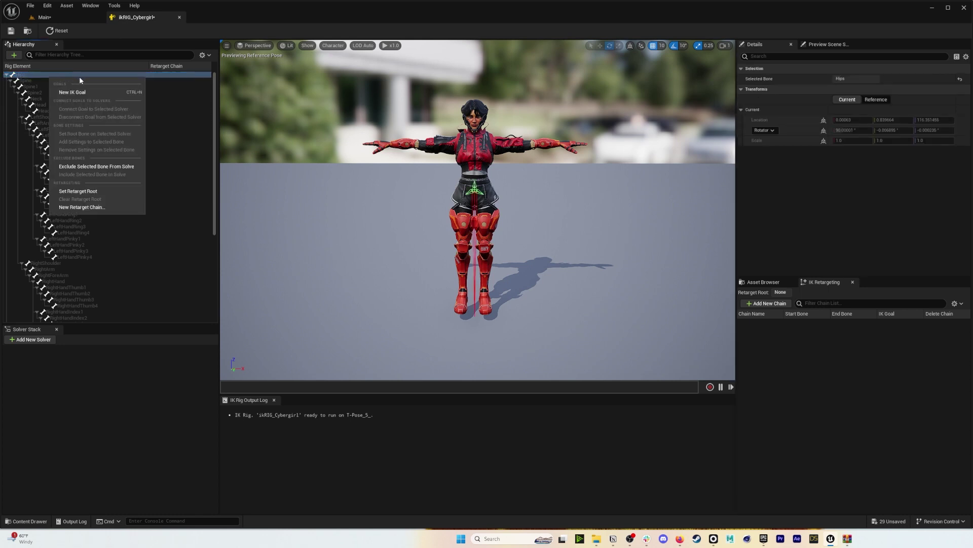
pyautogui.click(78, 191)
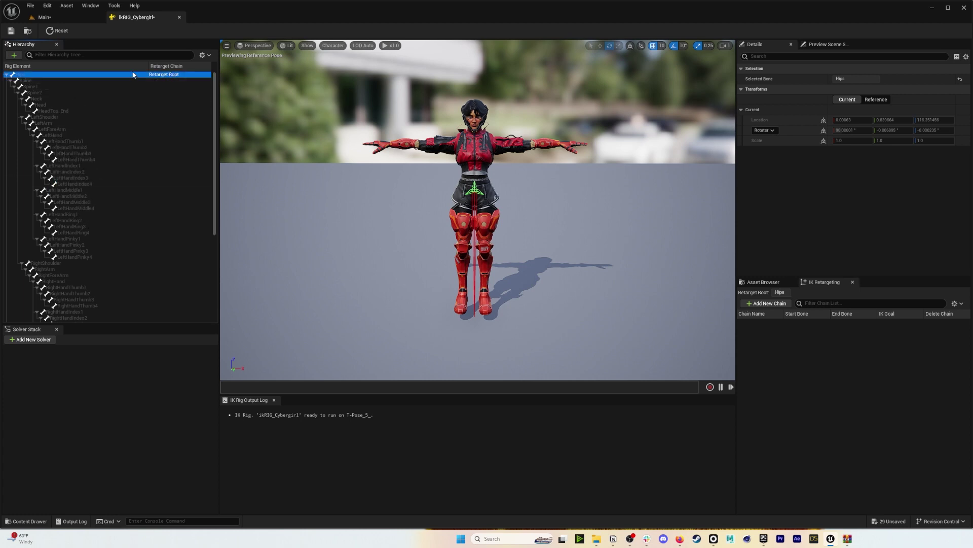
# Select the bones from Spine to Spine2 for a new retarget chain.
pyautogui.click(43, 80)
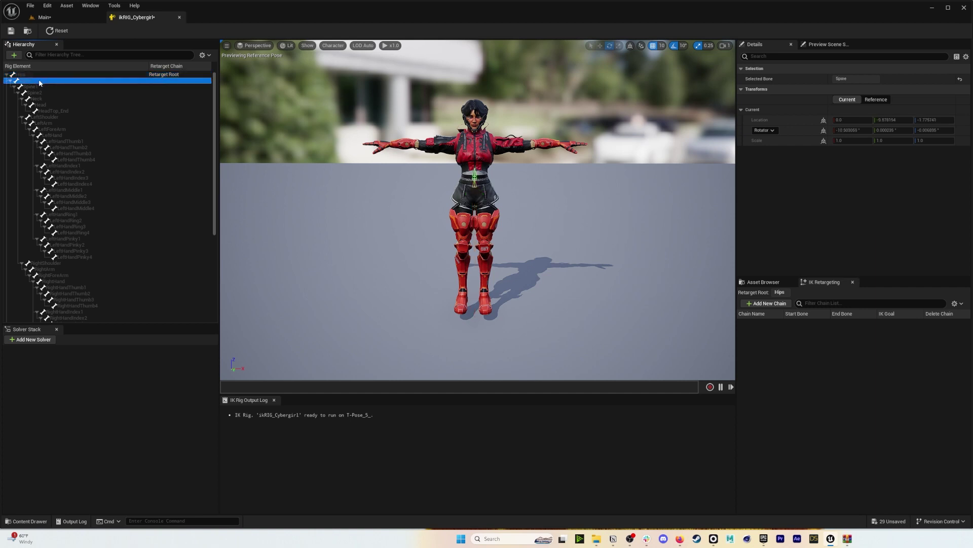
pyautogui.keyDown('shift'); pyautogui.click(46, 93); pyautogui.keyUp('shift')
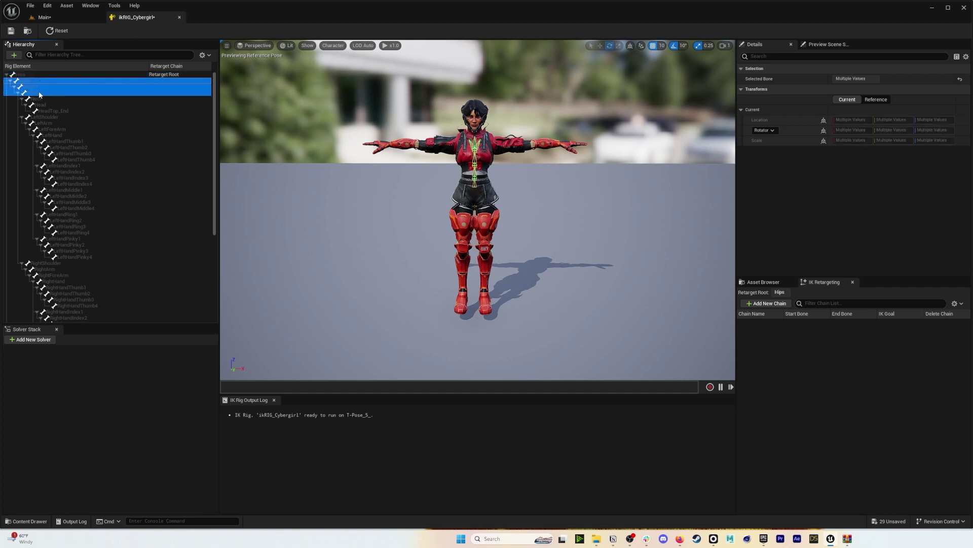
pyautogui.rightClick(39, 94)
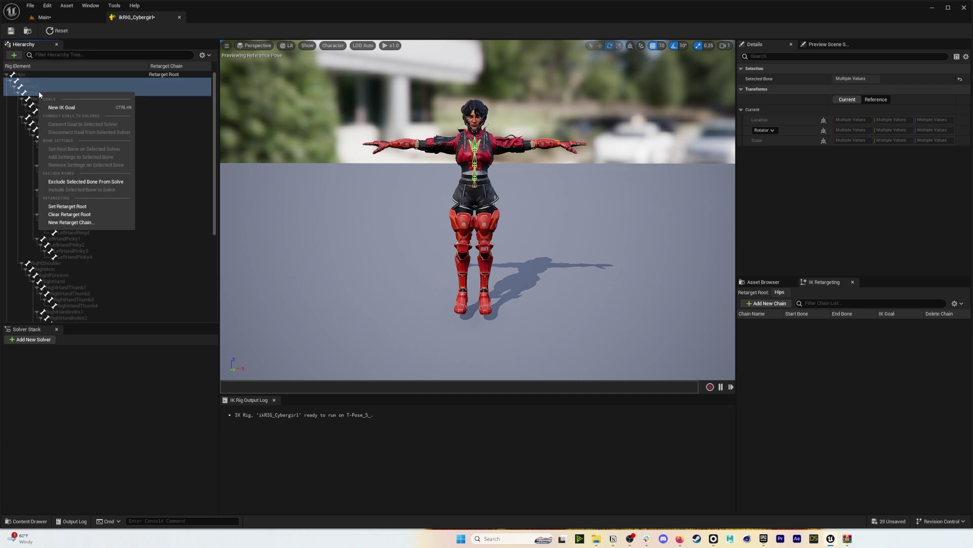
# Add a retarget chain named Spine from the selected bones, running from Spine to Spine2, without a goal.
pyautogui.click(71, 223)
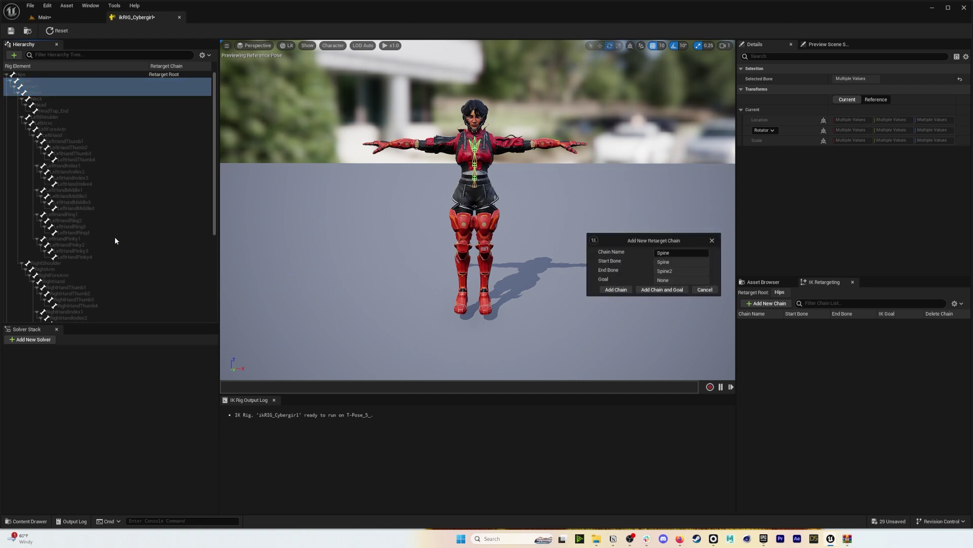
pyautogui.moveTo(659, 242); pyautogui.dragTo(463, 172)
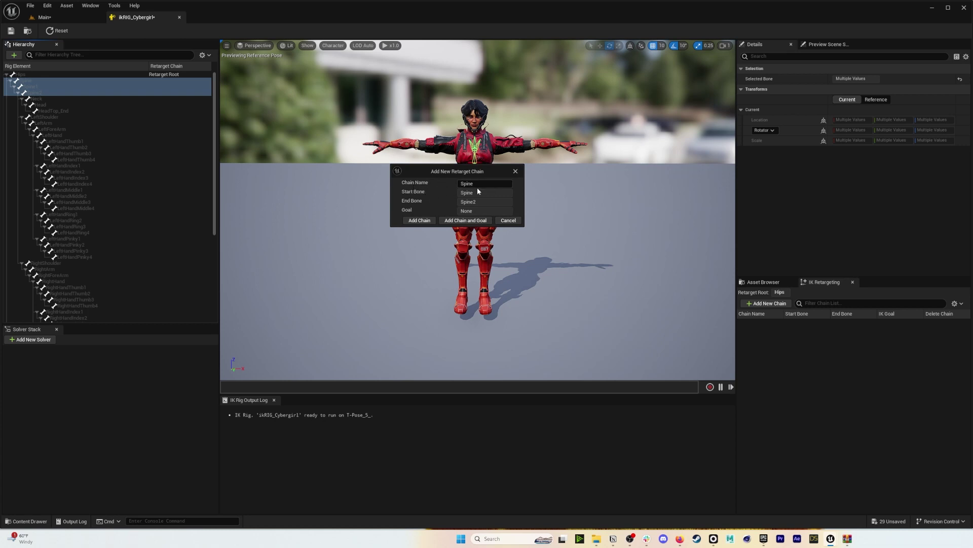
pyautogui.click(419, 220)
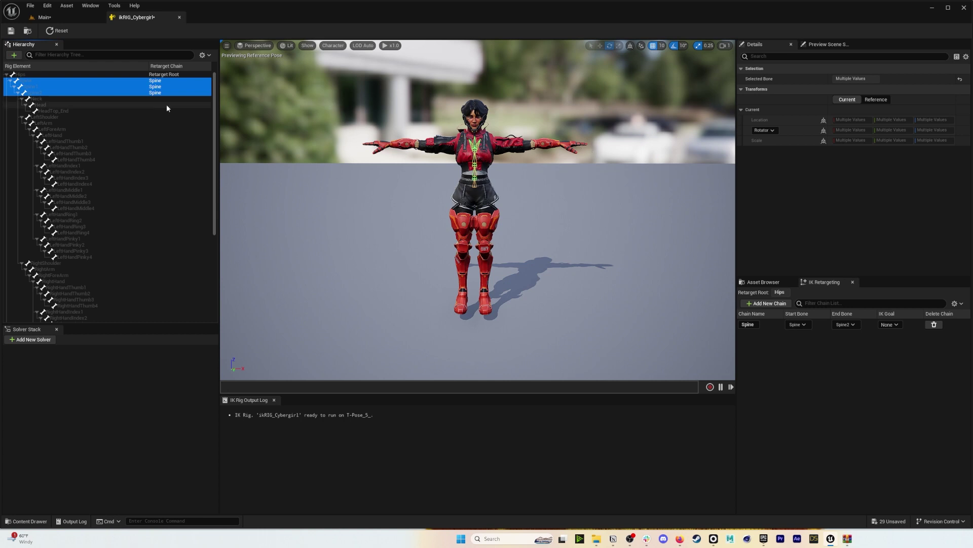
# Add a retarget chain named Head running from the Neck bone to the Head bone, without a goal.
pyautogui.click(56, 93)
pyautogui.click(58, 100)
pyautogui.keyDown('shift'); pyautogui.click(54, 106); pyautogui.keyUp('shift')
pyautogui.rightClick(55, 107)
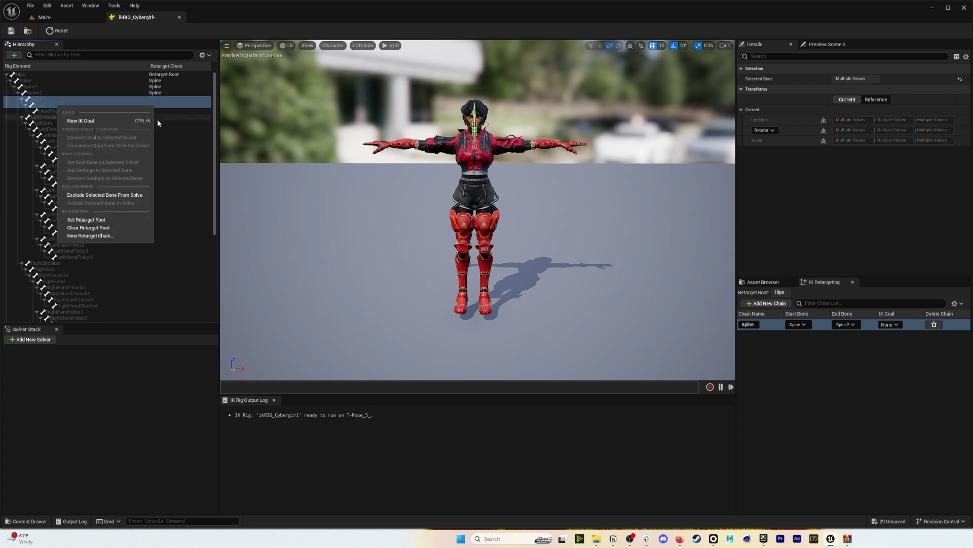
pyautogui.click(102, 229)
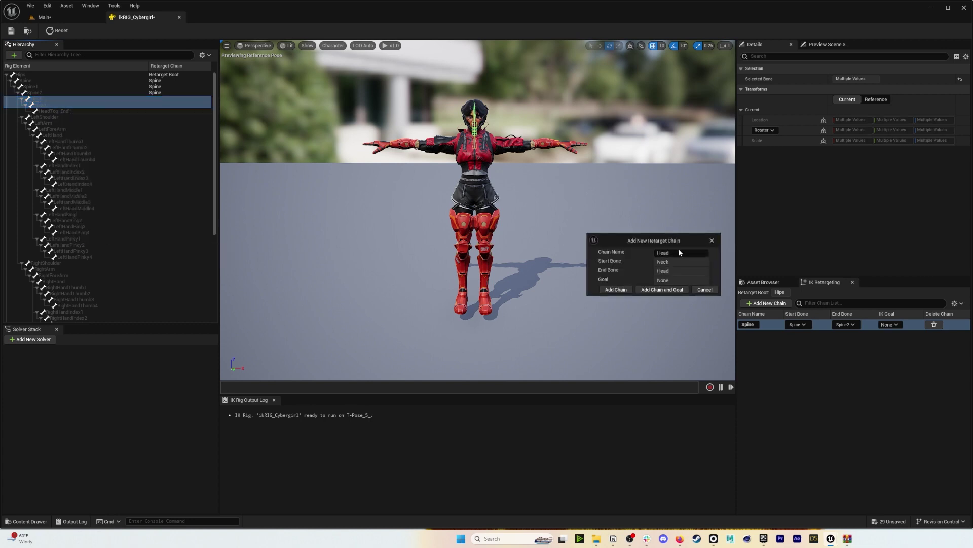
pyautogui.click(616, 289)
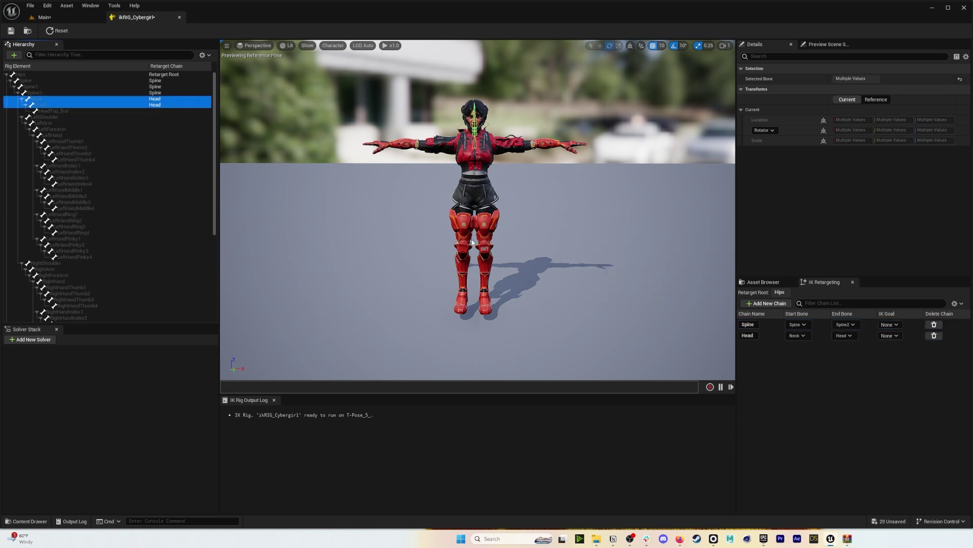
# Add a retarget chain named LeftArm running from LeftShoulder to LeftHand, without a goal.
pyautogui.click(60, 118)
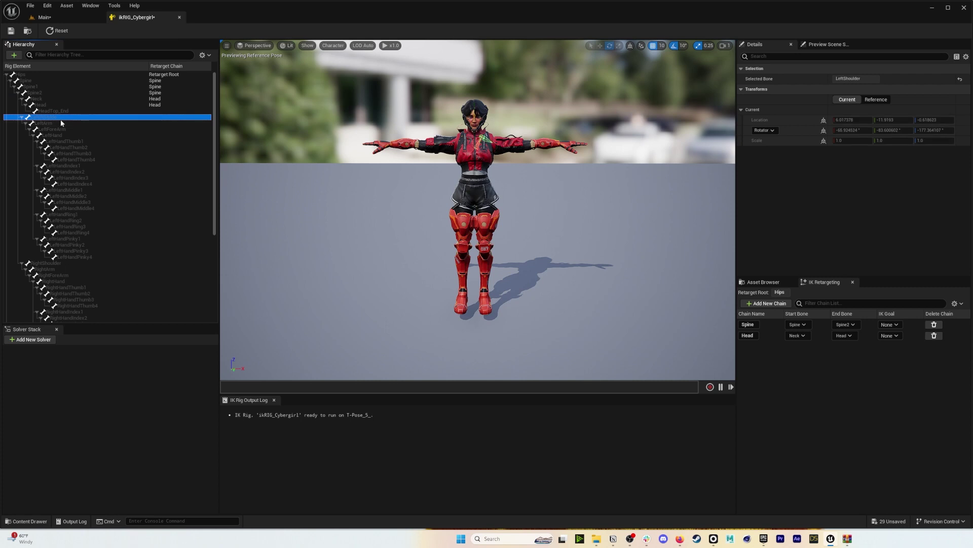
pyautogui.keyDown('shift'); pyautogui.click(59, 134); pyautogui.keyUp('shift')
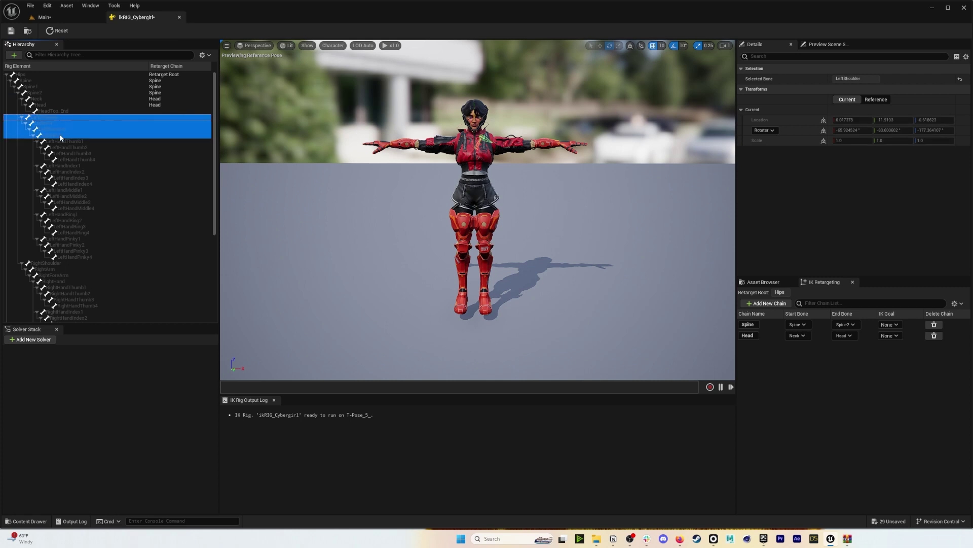
pyautogui.rightClick(59, 134)
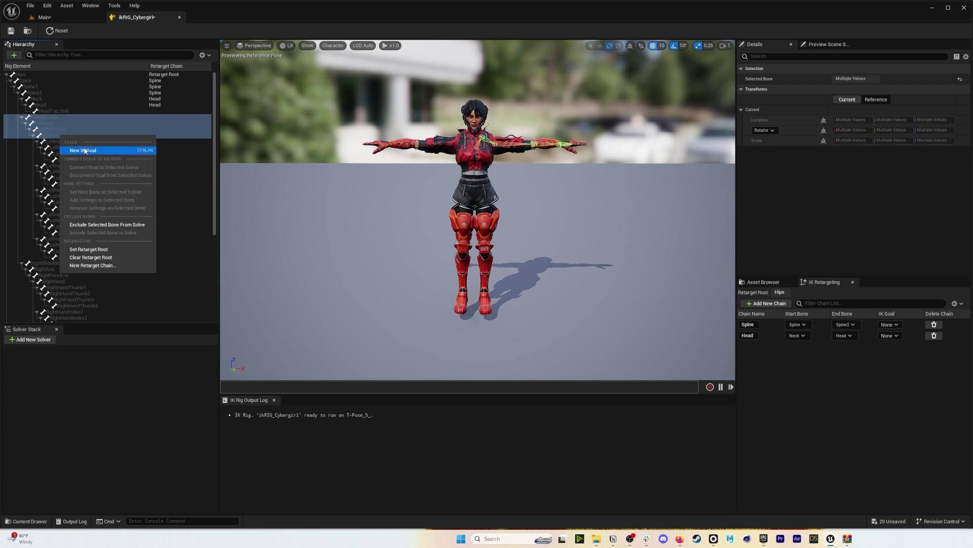
pyautogui.click(92, 266)
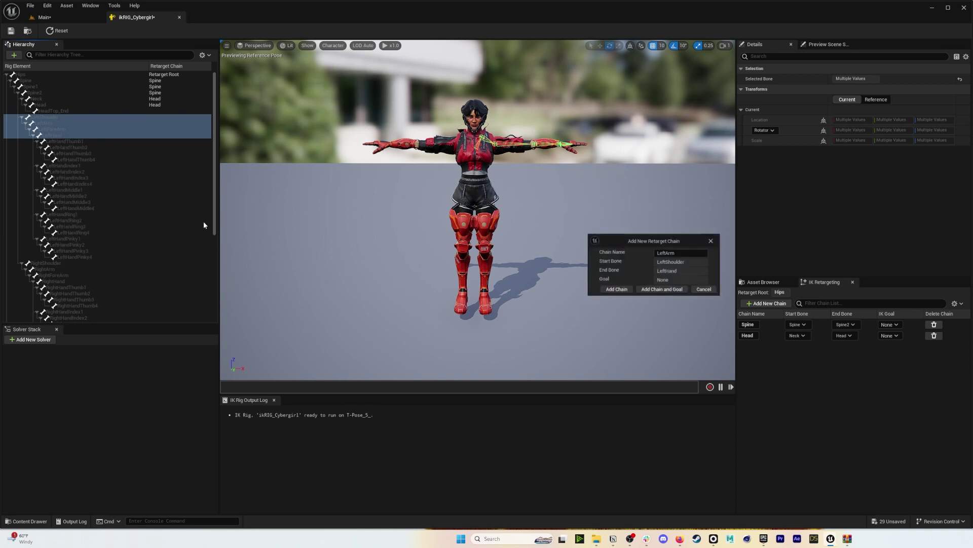
pyautogui.click(616, 289)
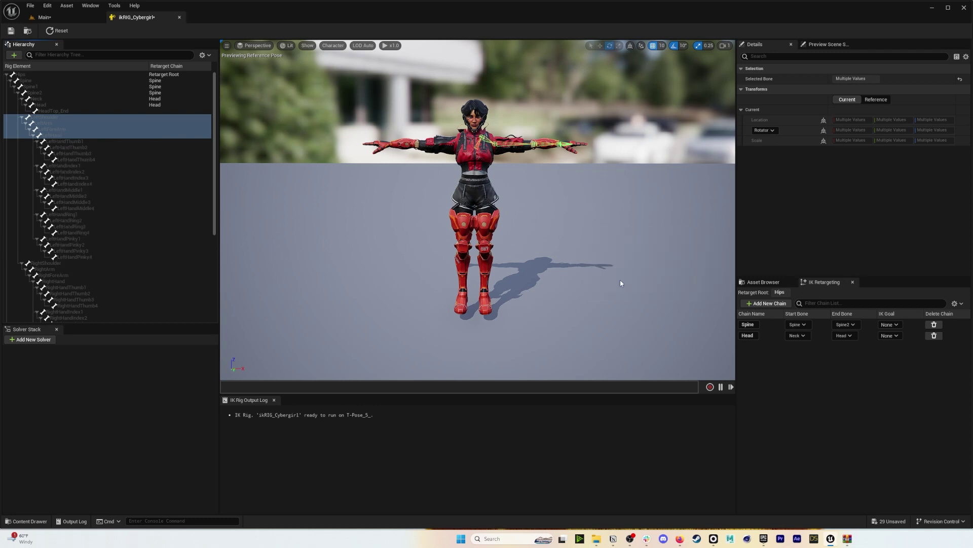
# Add a retarget chain named LeftThumb running from LeftHandThumb1 to LeftHandThumb3, without a goal.
pyautogui.click(71, 140)
pyautogui.click(81, 158)
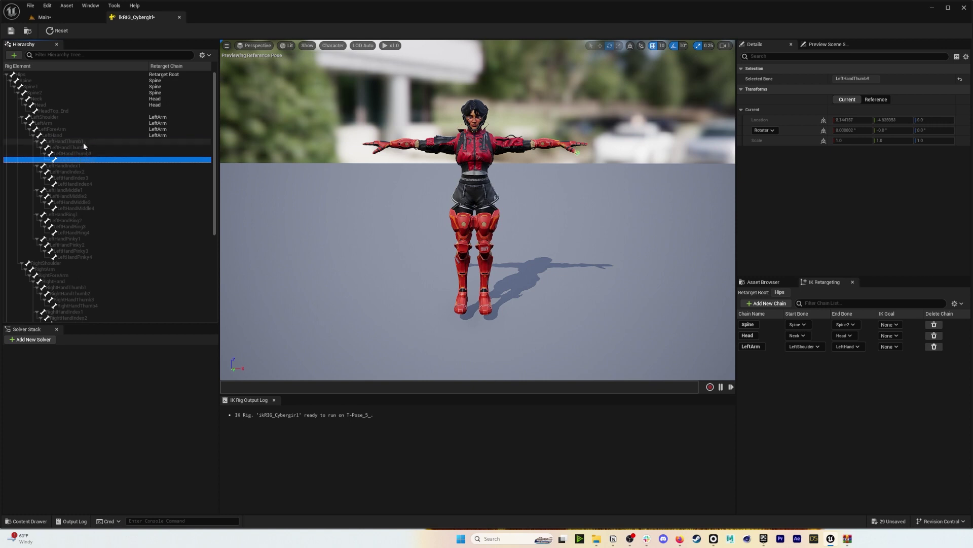
pyautogui.click(83, 142)
pyautogui.click(84, 147)
pyautogui.click(84, 153)
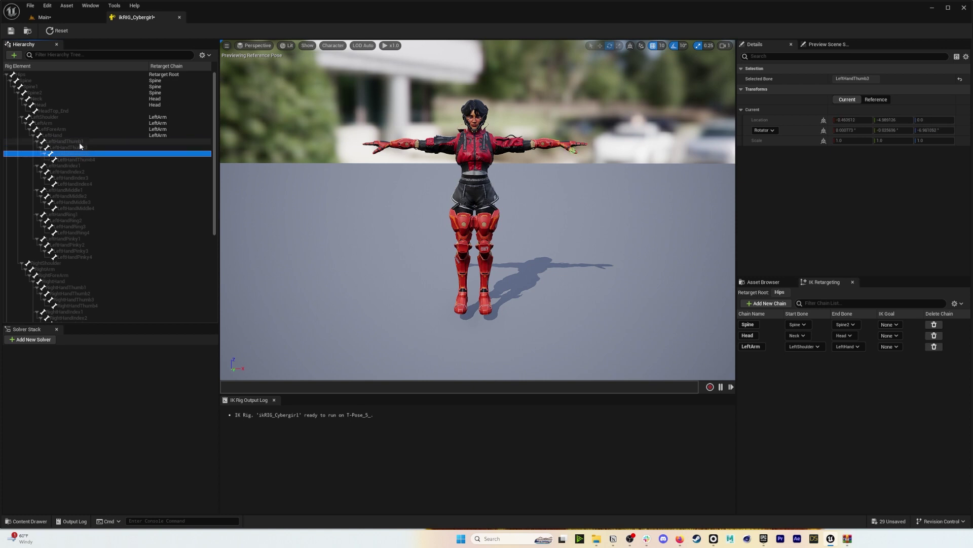
pyautogui.click(79, 142)
pyautogui.keyDown('shift'); pyautogui.click(75, 153); pyautogui.keyUp('shift')
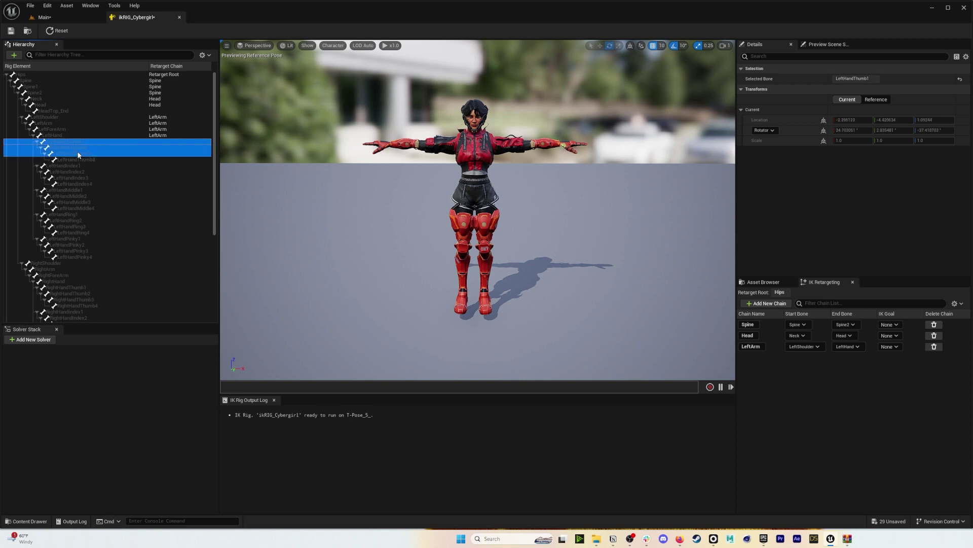
pyautogui.rightClick(79, 151)
pyautogui.click(142, 287)
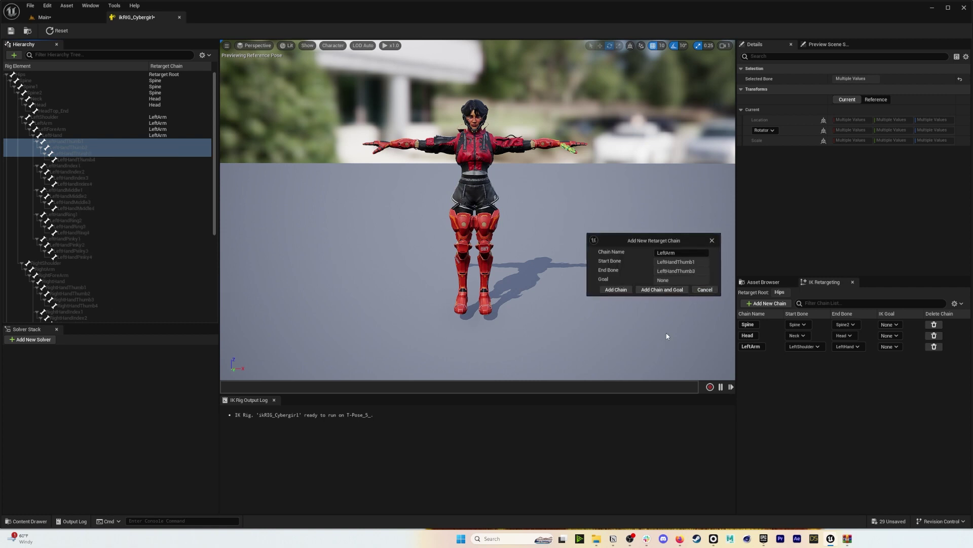
pyautogui.moveTo(677, 252); pyautogui.dragTo(670, 252)
pyautogui.write('Thumb')
pyautogui.click(616, 290)
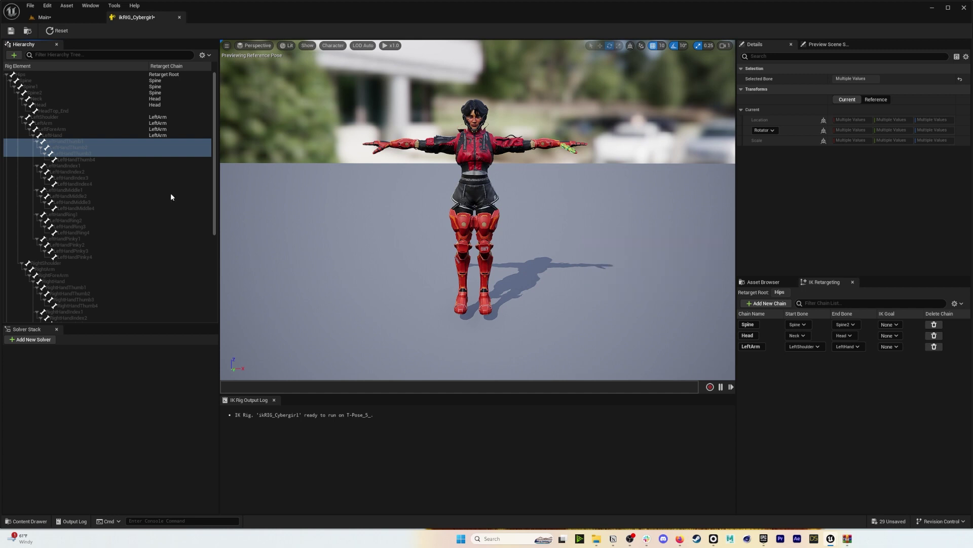
# Add a retarget chain named LeftIndex running from LeftHandIndex1 to LeftHandIndex3, without a goal.
pyautogui.click(78, 165)
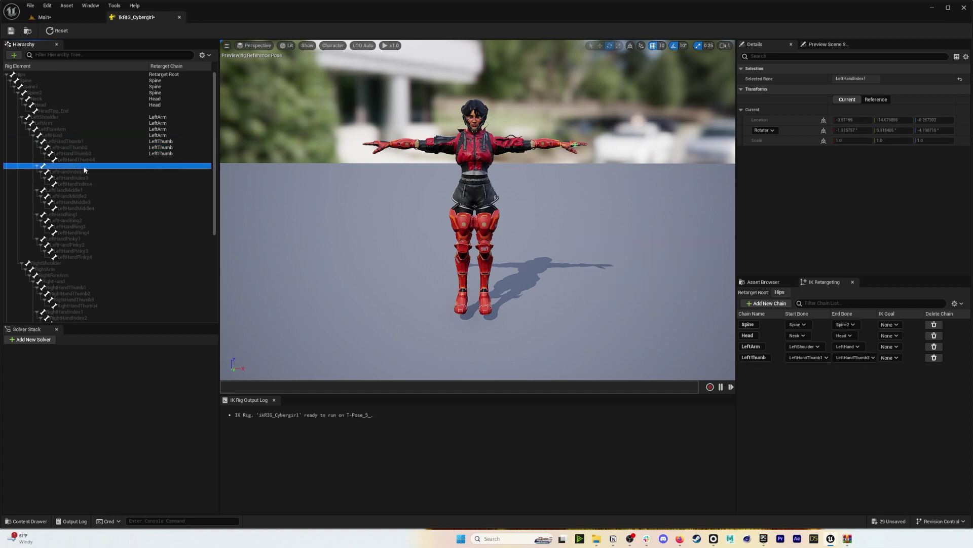
pyautogui.keyDown('shift'); pyautogui.click(86, 177); pyautogui.keyUp('shift')
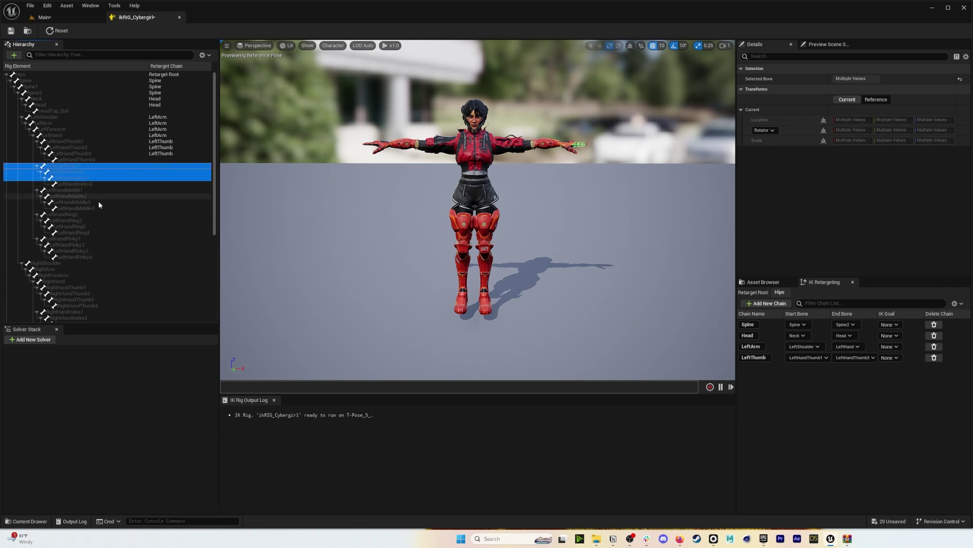
pyautogui.rightClick(83, 174)
pyautogui.click(130, 306)
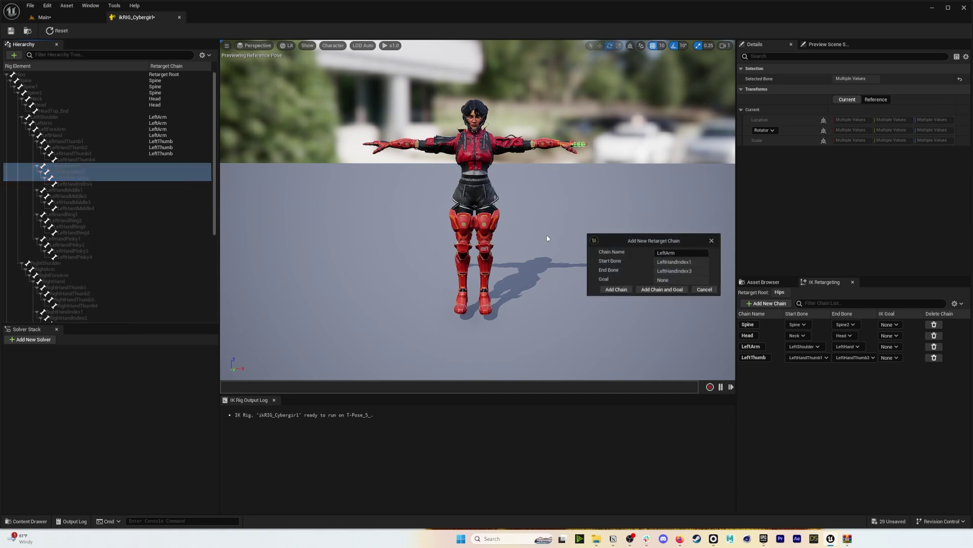
pyautogui.moveTo(677, 253); pyautogui.dragTo(669, 253)
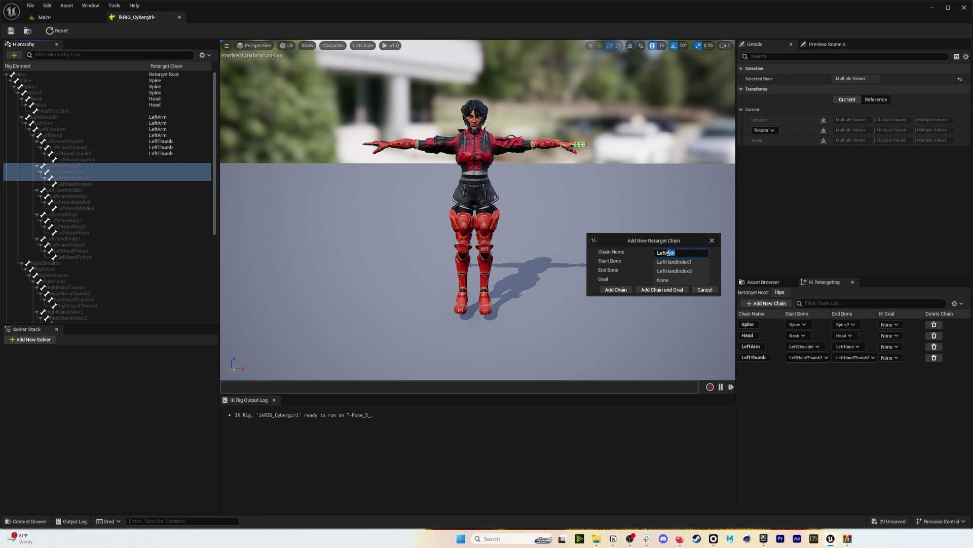
pyautogui.press('BackSpace')
pyautogui.press('BackSpace')
pyautogui.write('I')
pyautogui.click(607, 289)
# Add a retarget chain named LeftMiddle running from LeftHandMiddle1 to LeftHandMiddle3, without a goal.
pyautogui.click(80, 189)
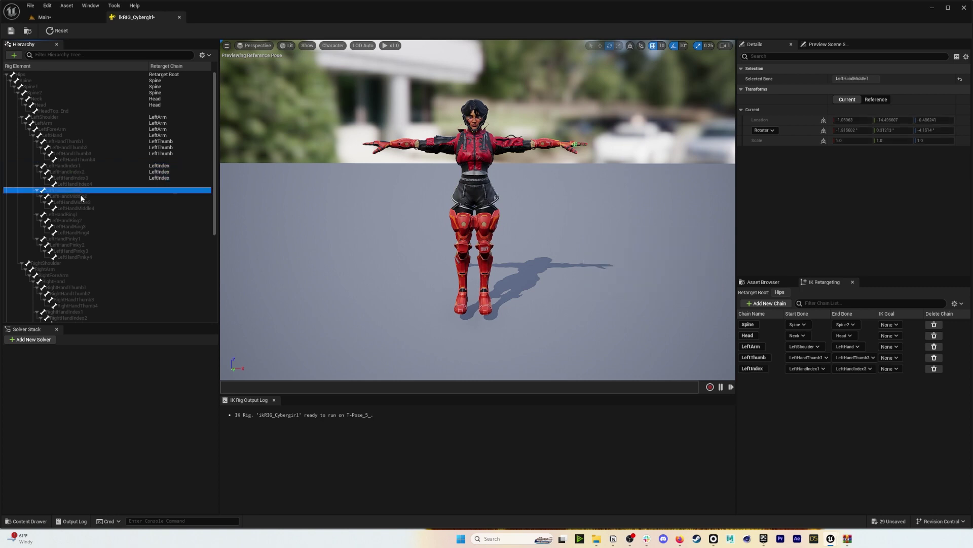
pyautogui.keyDown('shift'); pyautogui.click(83, 203); pyautogui.keyUp('shift')
pyautogui.rightClick(83, 202)
pyautogui.click(127, 334)
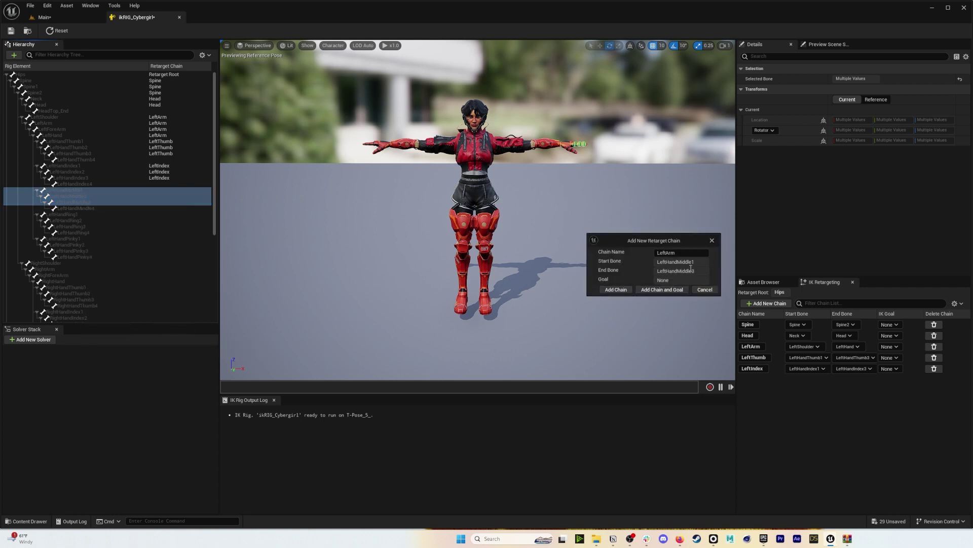
pyautogui.moveTo(679, 252); pyautogui.dragTo(666, 253)
pyautogui.write('Middle')
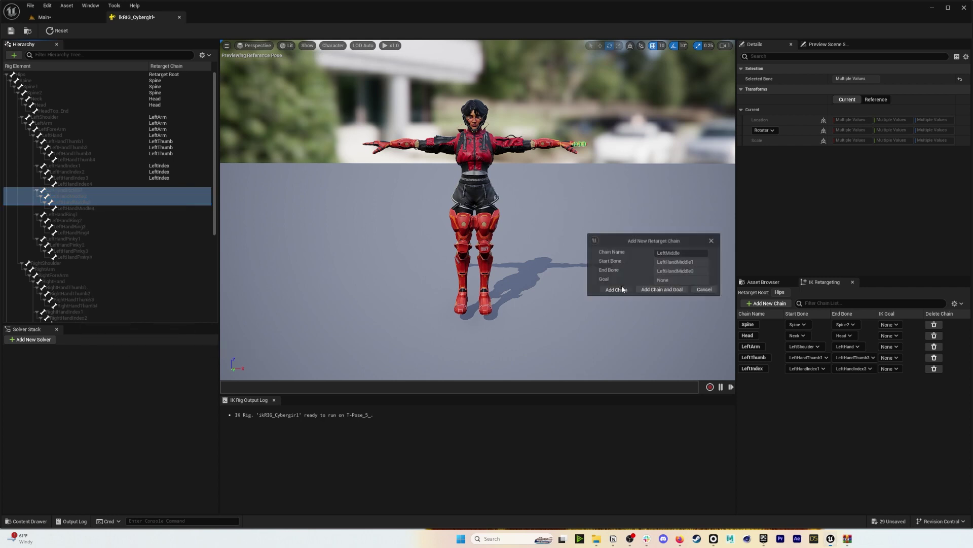
pyautogui.click(616, 289)
# Add a retarget chain named LeftRing running from LeftHandRing1 to LeftHandRing3, without a goal.
pyautogui.click(76, 213)
pyautogui.keyDown('shift'); pyautogui.click(83, 227); pyautogui.keyUp('shift')
pyautogui.rightClick(84, 227)
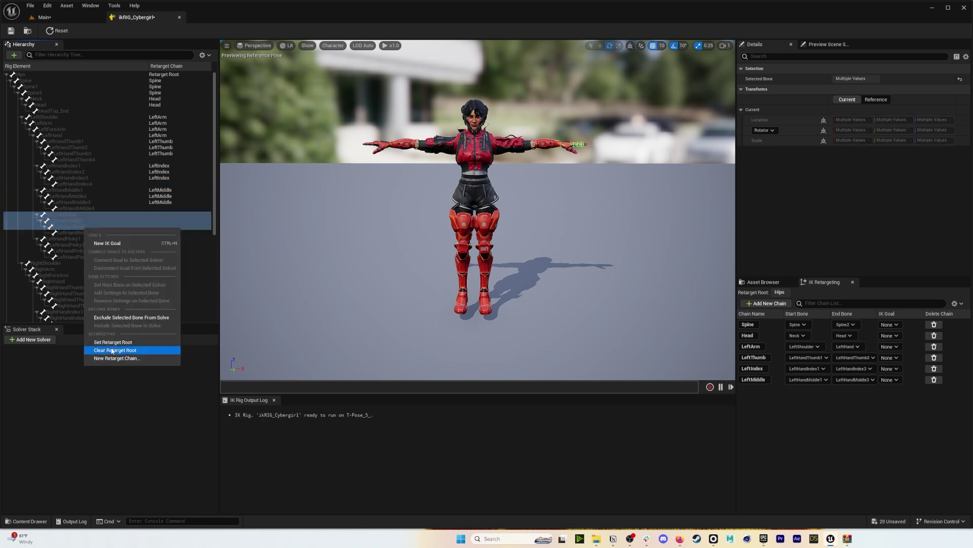
pyautogui.click(117, 350)
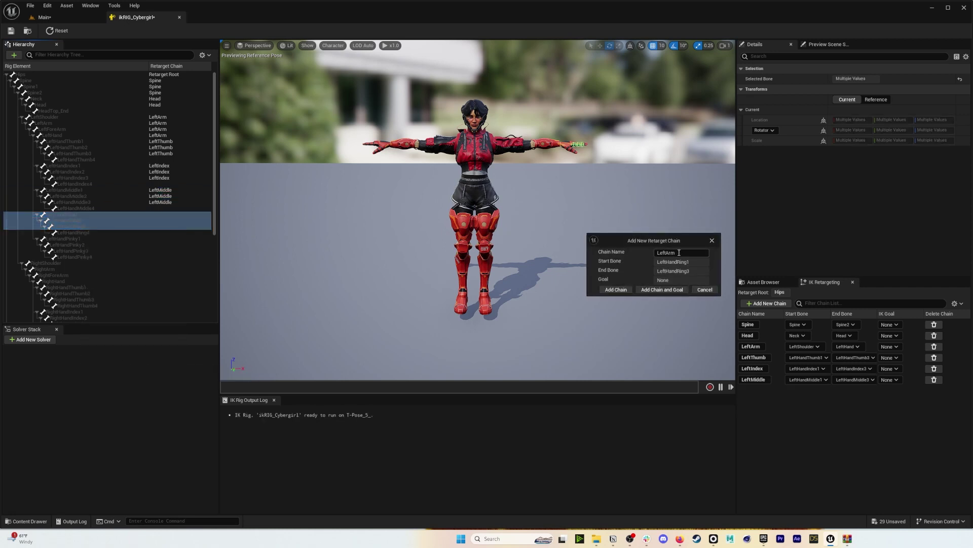
pyautogui.moveTo(679, 252); pyautogui.dragTo(667, 252)
pyautogui.write('Ring')
pyautogui.click(616, 290)
# Add a retarget chain named LeftPinky running from LeftHandPinky1 to LeftHandPinky3, without a goal.
pyautogui.click(76, 238)
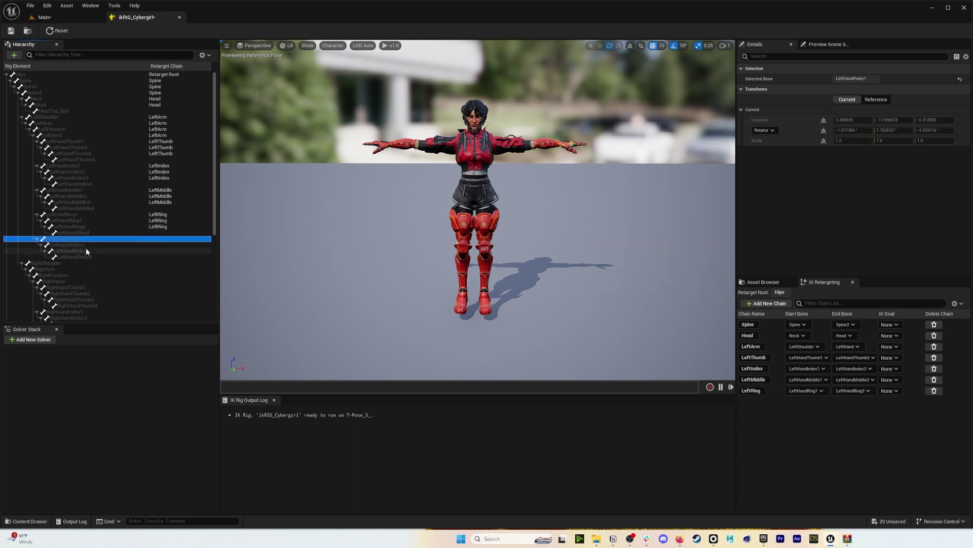
pyautogui.keyDown('shift'); pyautogui.click(72, 249); pyautogui.keyUp('shift')
pyautogui.rightClick(71, 248)
pyautogui.click(124, 377)
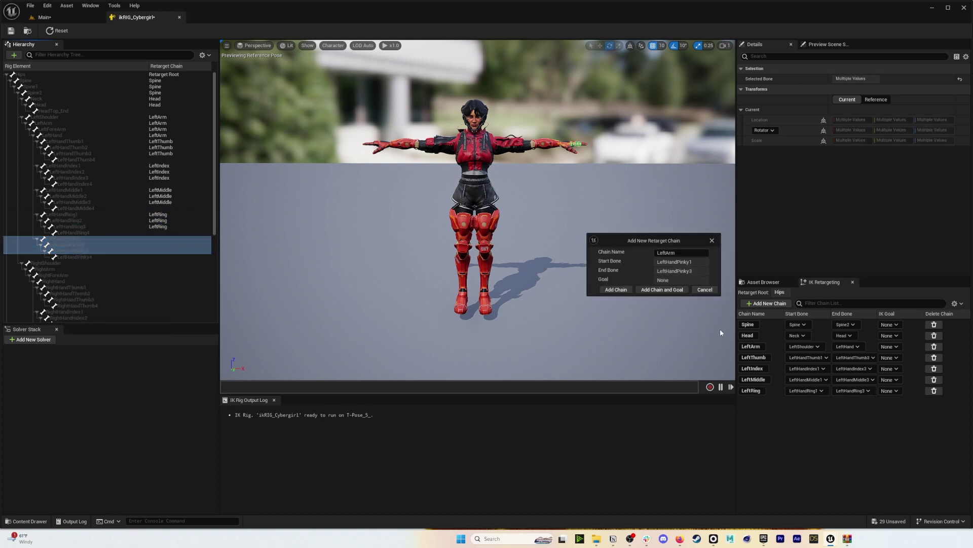
pyautogui.moveTo(678, 253); pyautogui.dragTo(665, 259)
pyautogui.write('Pinky')
pyautogui.click(616, 289)
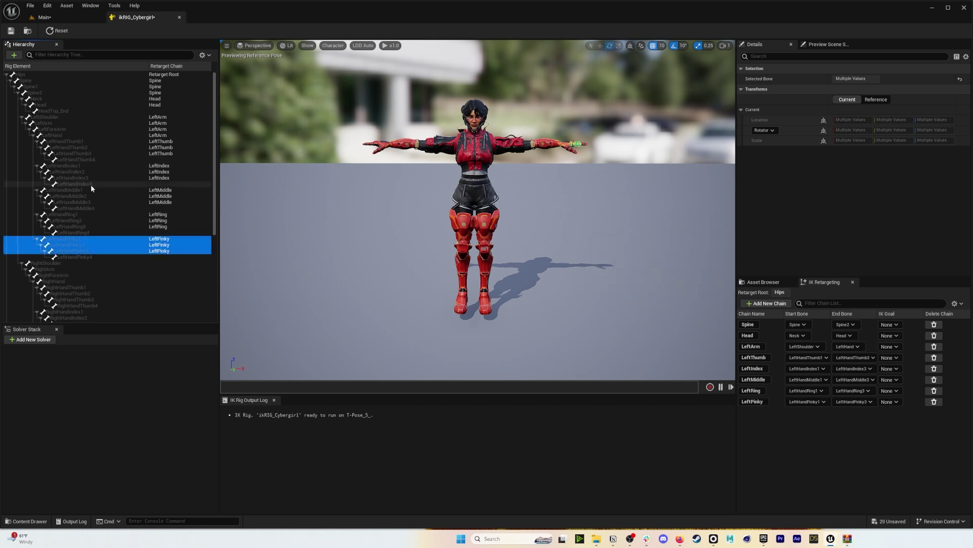
# Add a retarget chain named RightArm running from RightShoulder to RightHand, without a goal.
pyautogui.scroll(-5, 91, 184)
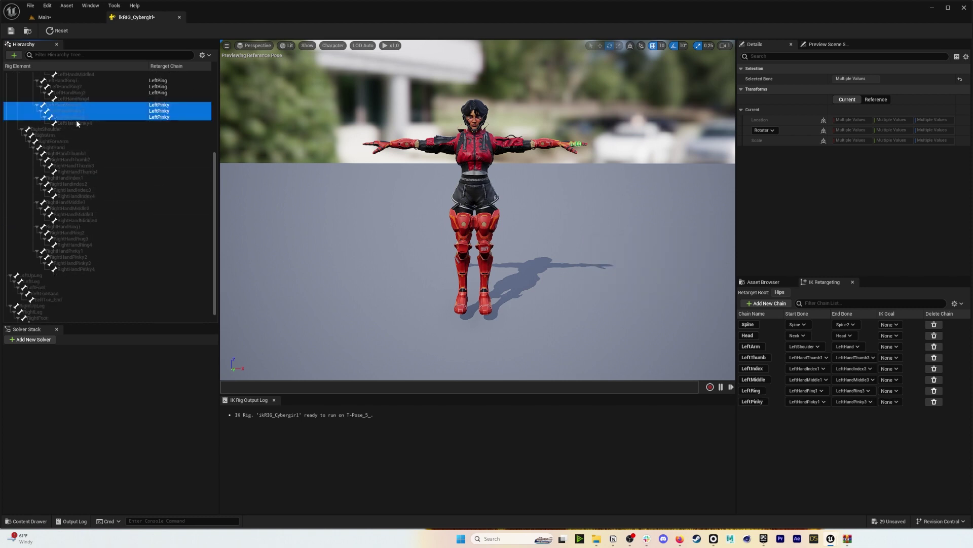
pyautogui.click(62, 130)
pyautogui.keyDown('shift'); pyautogui.click(74, 146); pyautogui.keyUp('shift')
pyautogui.rightClick(74, 146)
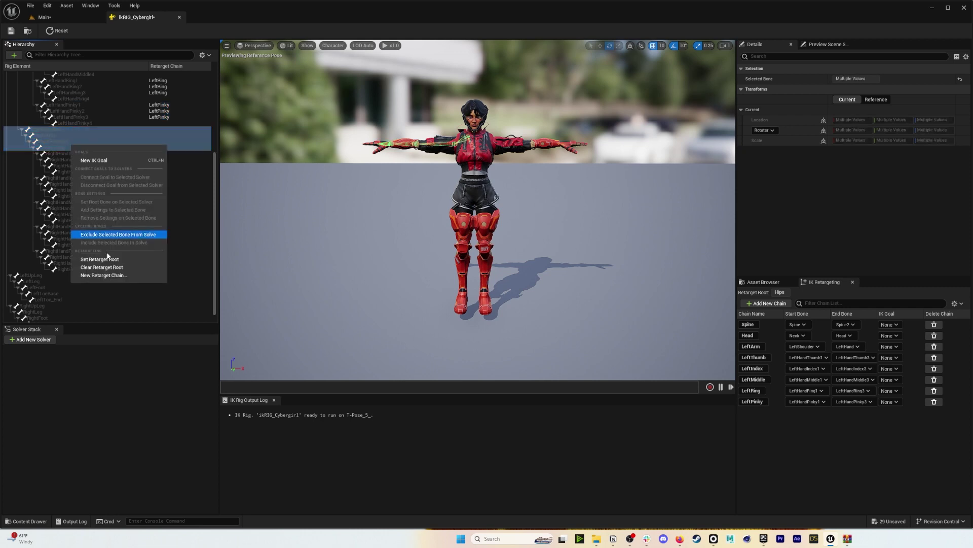
pyautogui.click(111, 276)
pyautogui.moveTo(683, 253); pyautogui.dragTo(669, 252)
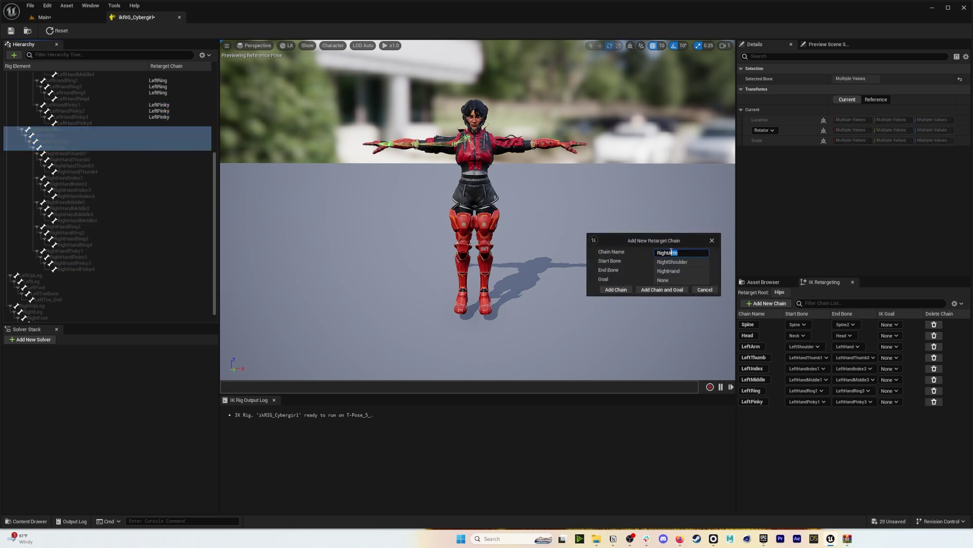
pyautogui.click(682, 252)
pyautogui.click(616, 290)
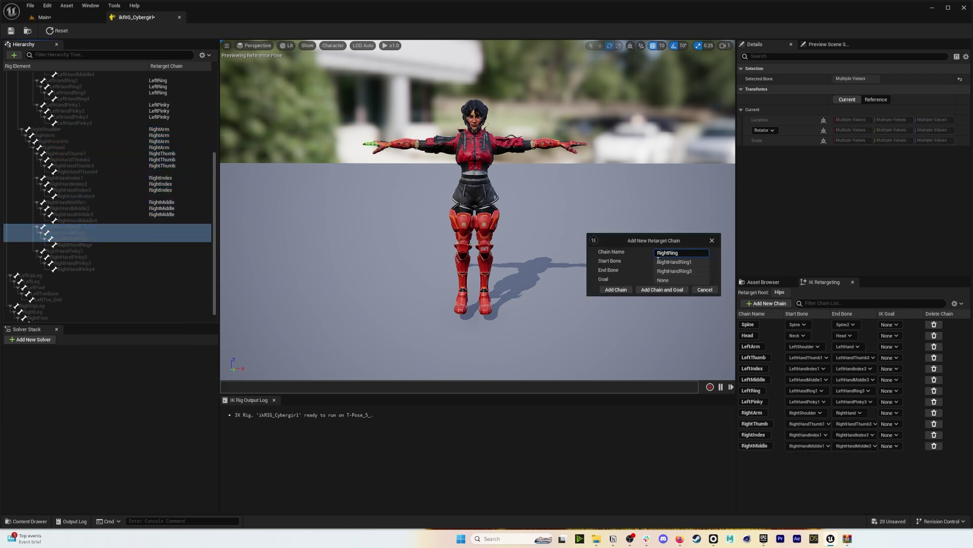
# Add the RightRing chain from RightHandRing1 to RightHandRing3 and the RightPinky chain from RightHandPinky1 to RightHandPinky3.
pyautogui.moveTo(668, 252); pyautogui.dragTo(725, 256)
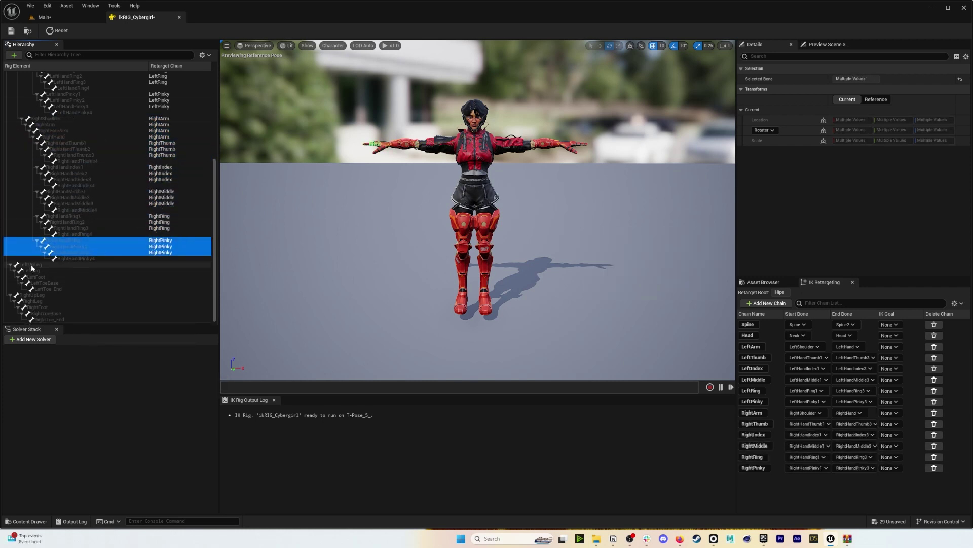
# Add a retarget chain named LeftLeg running from LeftUpLeg to LeftToeBase, without a goal.
pyautogui.click(63, 265)
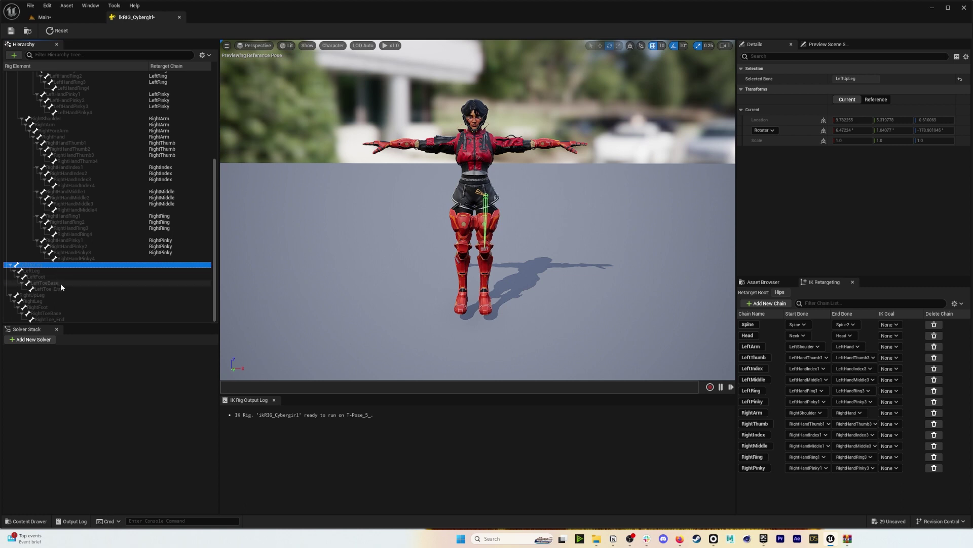
pyautogui.keyDown('shift'); pyautogui.click(68, 282); pyautogui.keyUp('shift')
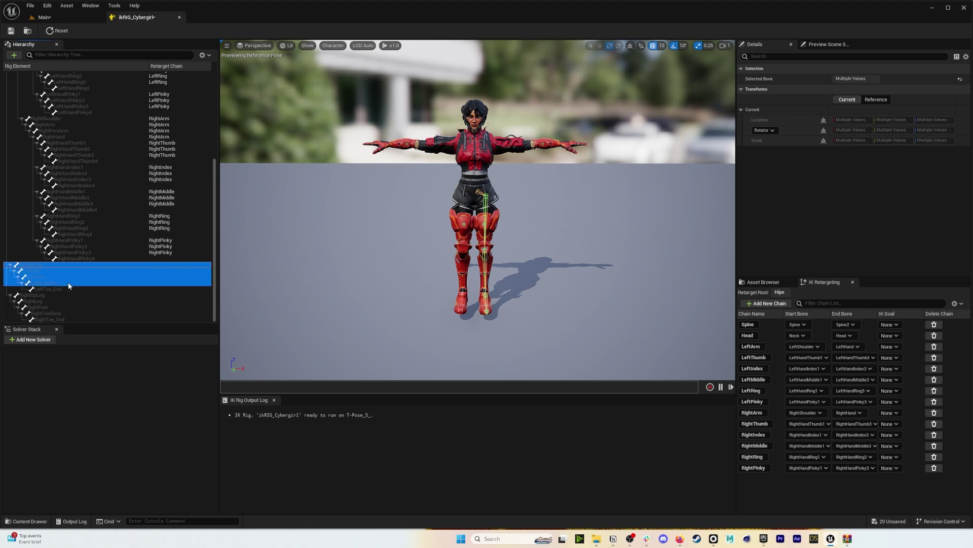
pyautogui.rightClick(68, 282)
pyautogui.click(101, 413)
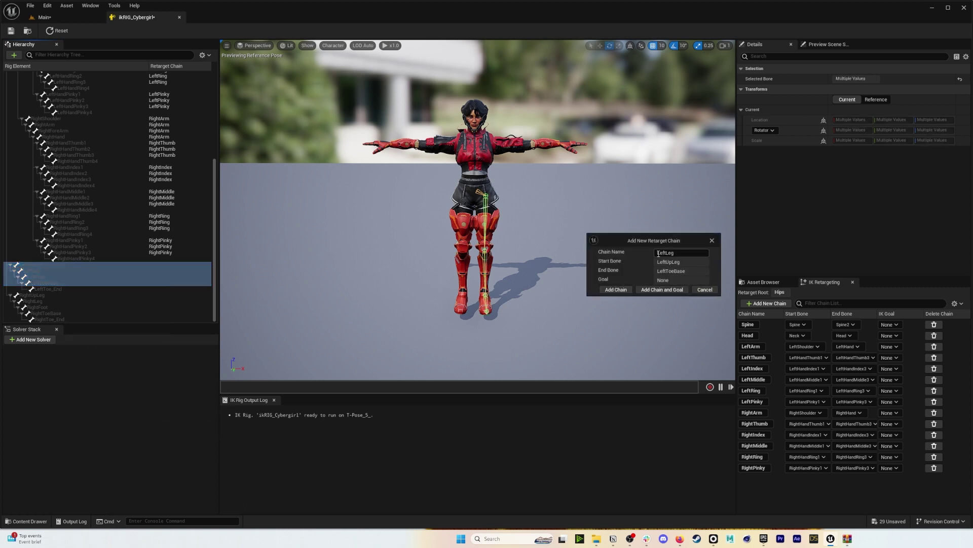
pyautogui.click(616, 290)
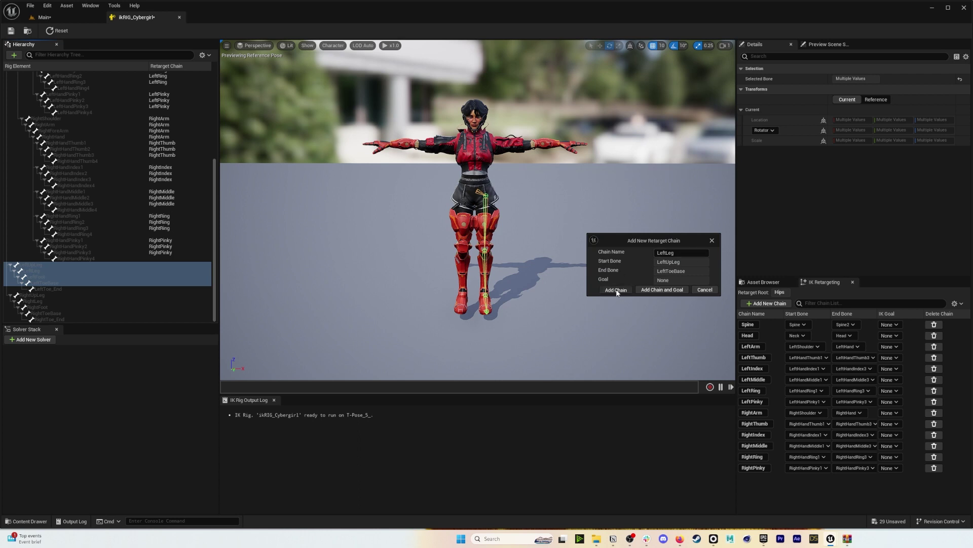
# Add a retarget chain named RightLeg running from RightUpLeg to RightToeBase, without a goal.
pyautogui.click(83, 295)
pyautogui.keyDown('shift'); pyautogui.click(60, 313); pyautogui.keyUp('shift')
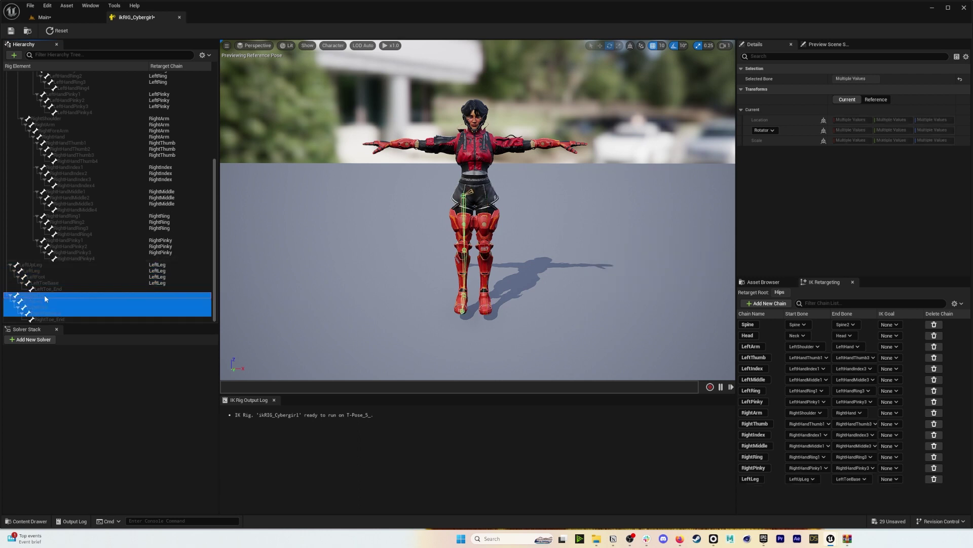
pyautogui.click(49, 296)
pyautogui.click(84, 259)
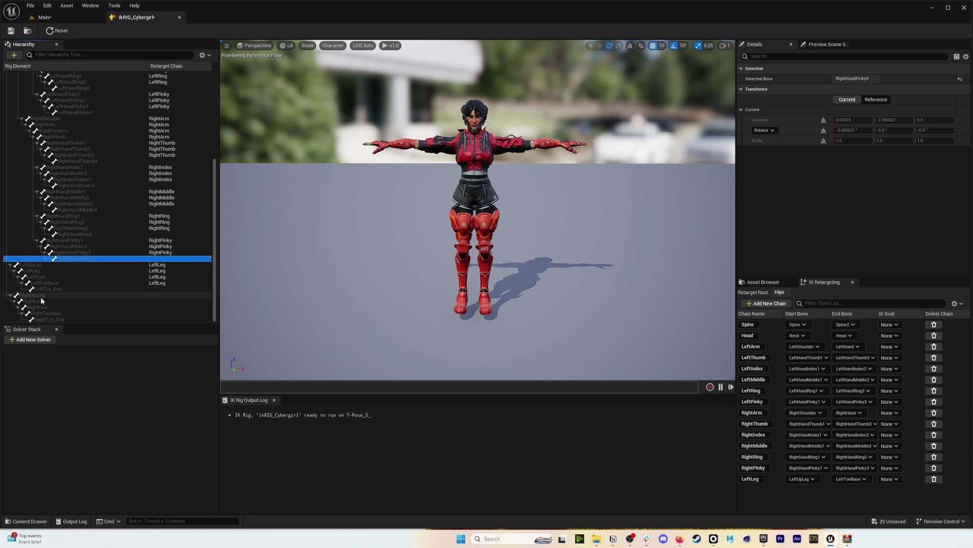
pyautogui.click(53, 296)
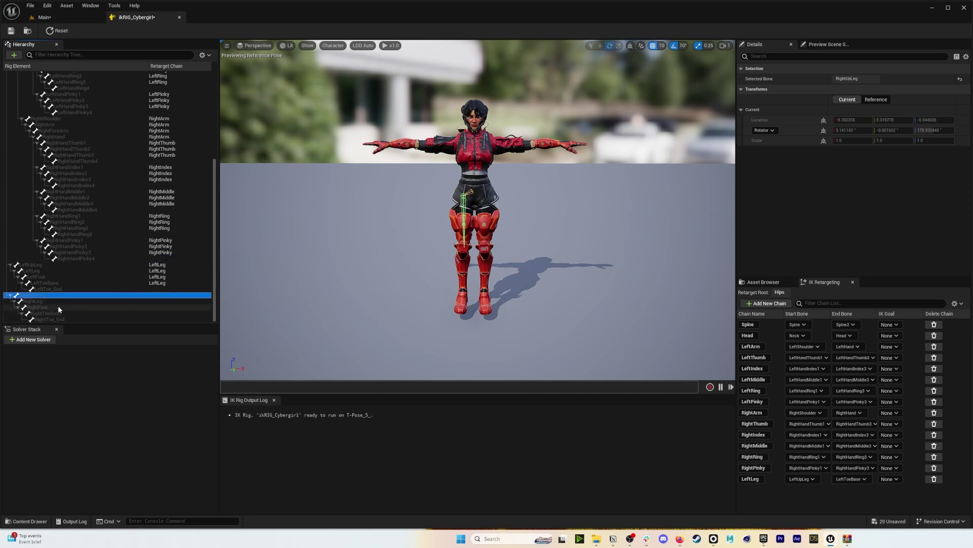
pyautogui.keyDown('shift'); pyautogui.click(60, 314); pyautogui.keyUp('shift')
pyautogui.rightClick(59, 312)
pyautogui.click(102, 434)
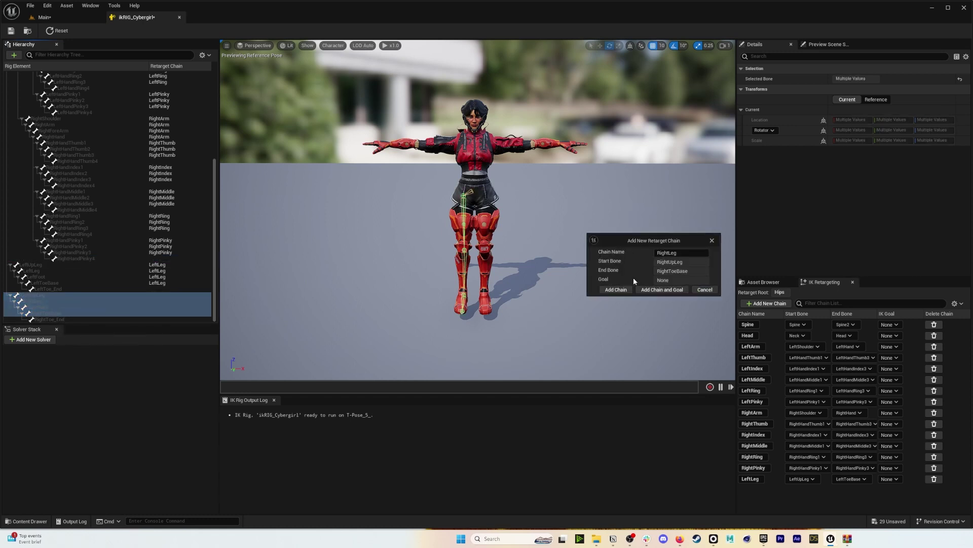
pyautogui.click(616, 290)
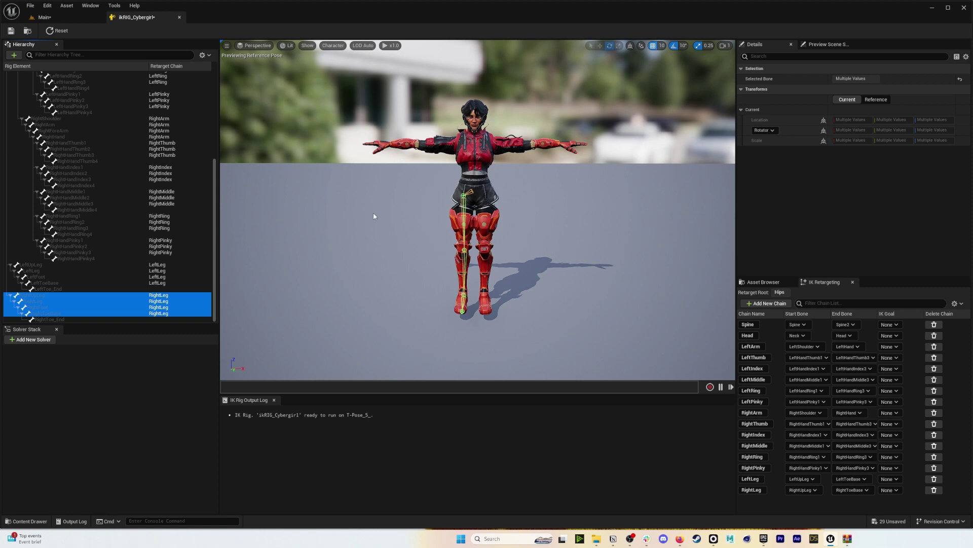
# Add a Full Body IK solver to the rig's solver stack.
pyautogui.scroll(5, 126, 223)
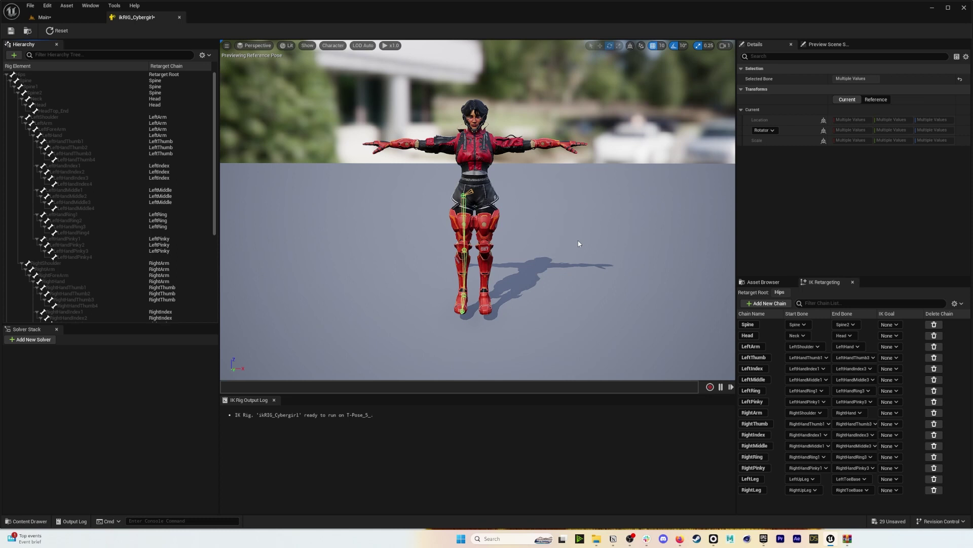
pyautogui.click(53, 92)
pyautogui.click(48, 75)
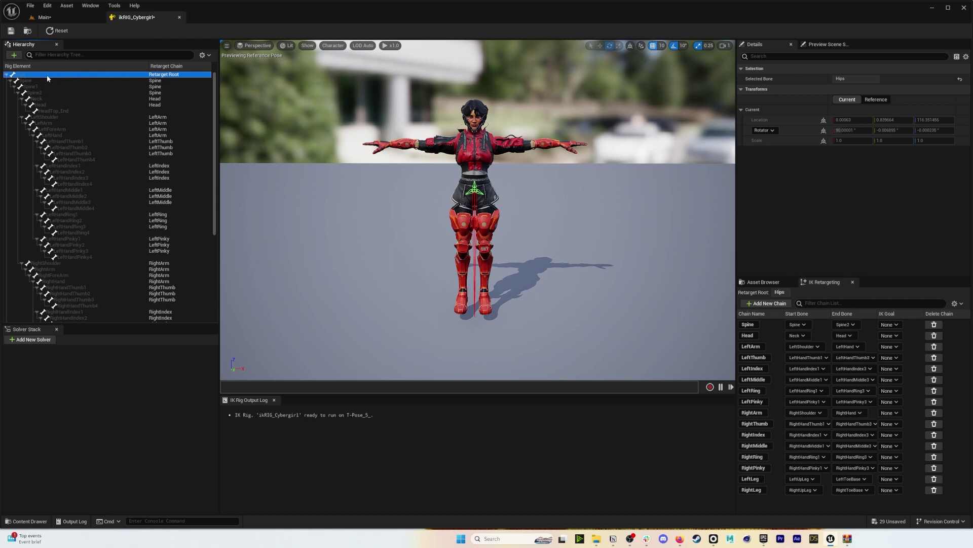
pyautogui.click(29, 340)
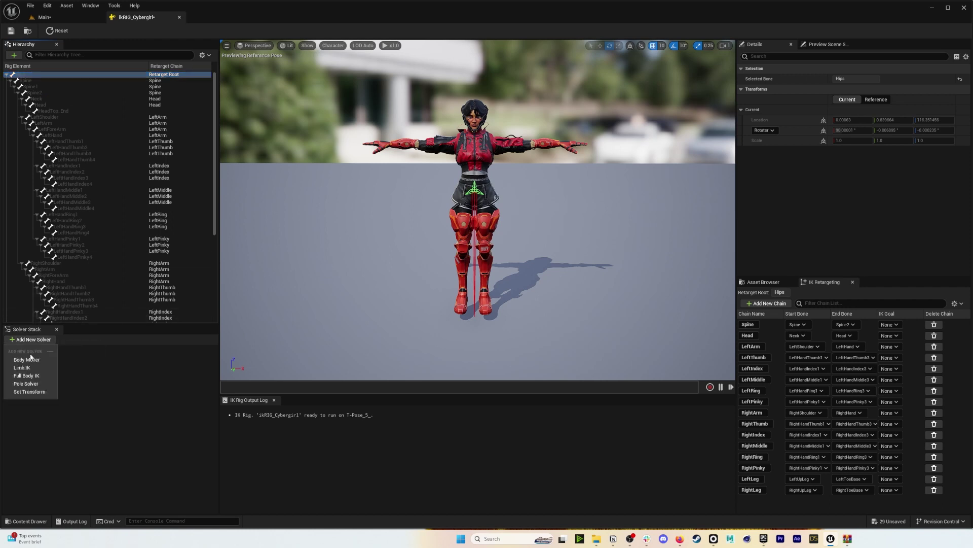
pyautogui.click(27, 376)
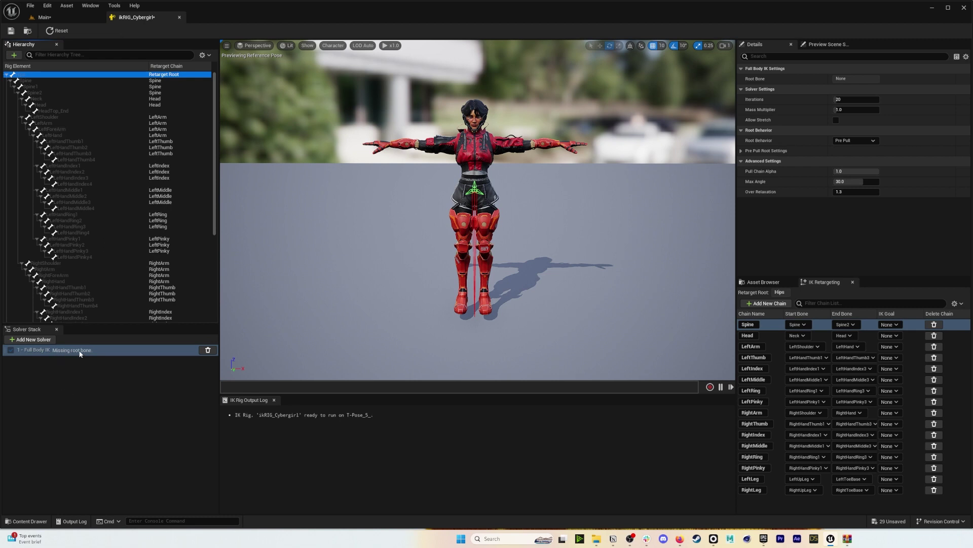
# Set the Hips bone as the root bone of the Full Body IK solver.
pyautogui.click(66, 191)
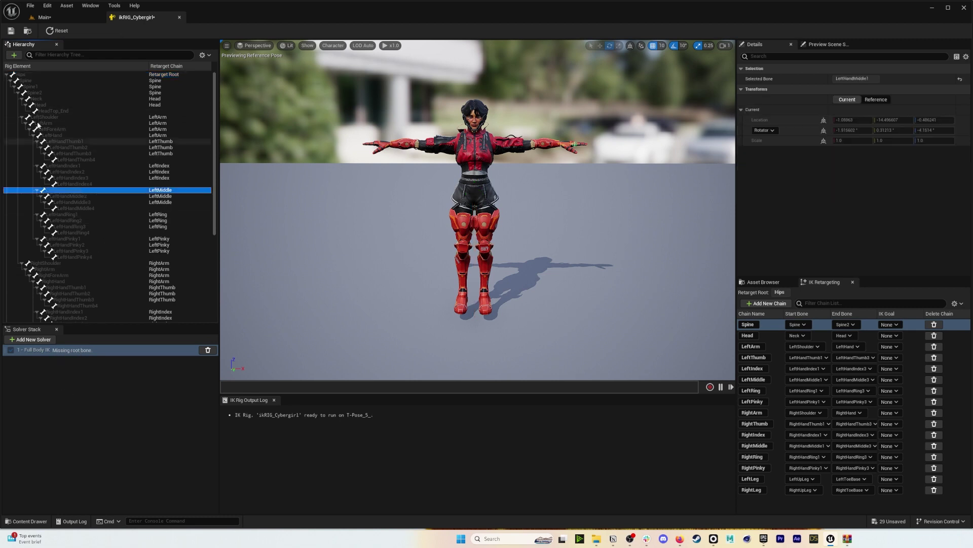
pyautogui.click(32, 74)
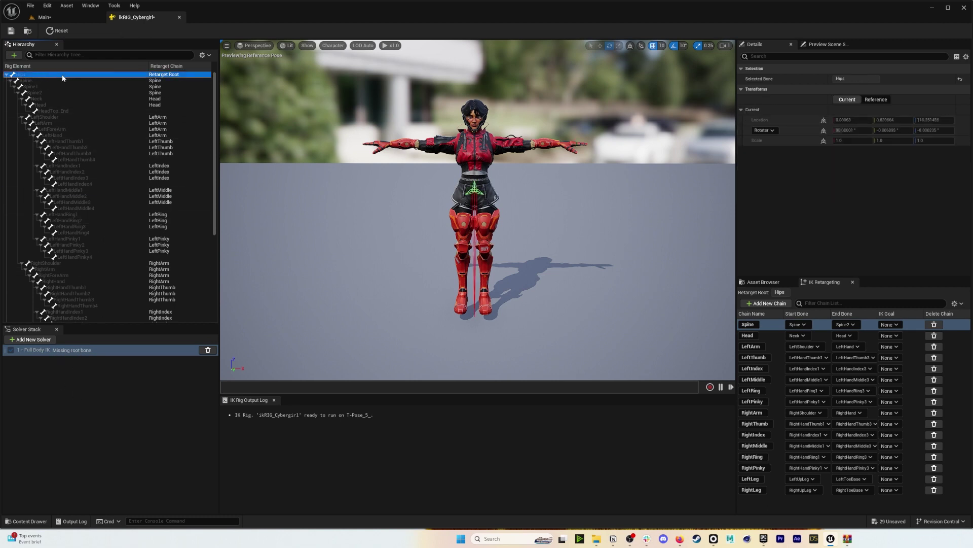
pyautogui.click(77, 353)
pyautogui.rightClick(35, 74)
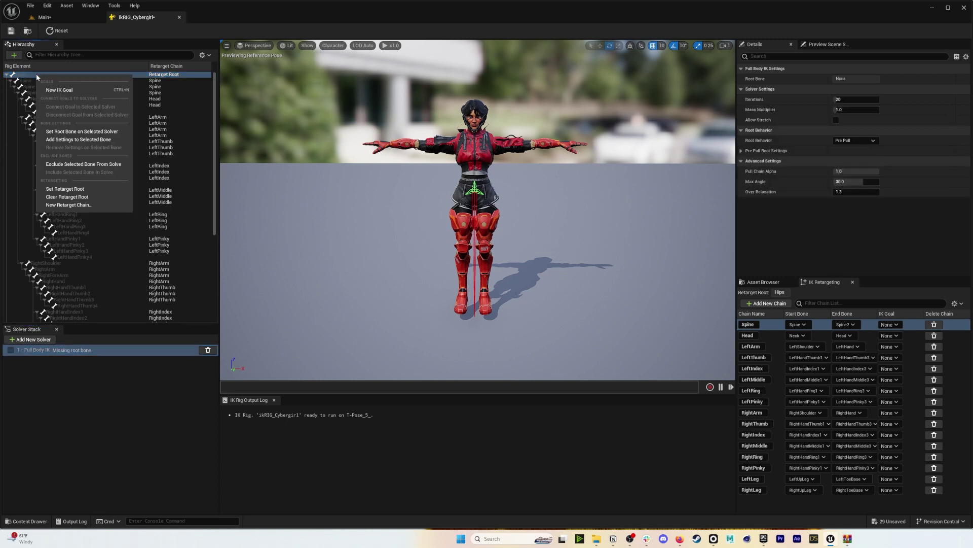
pyautogui.click(100, 133)
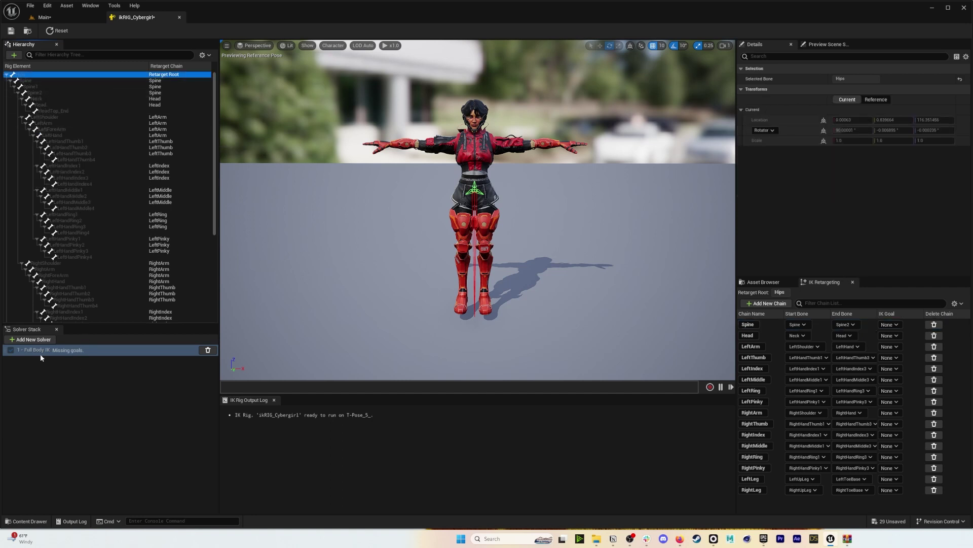
# Create IK goals on the LeftToeBase and RightToeBase bones and assign them to the LeftLeg and RightLeg chains.
pyautogui.scroll(-5, 72, 283)
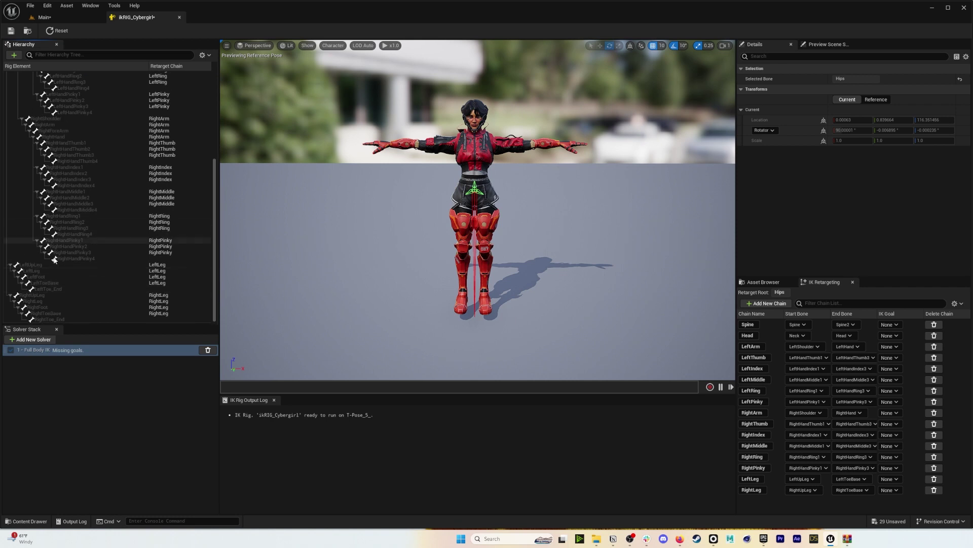
pyautogui.scroll(5, 69, 206)
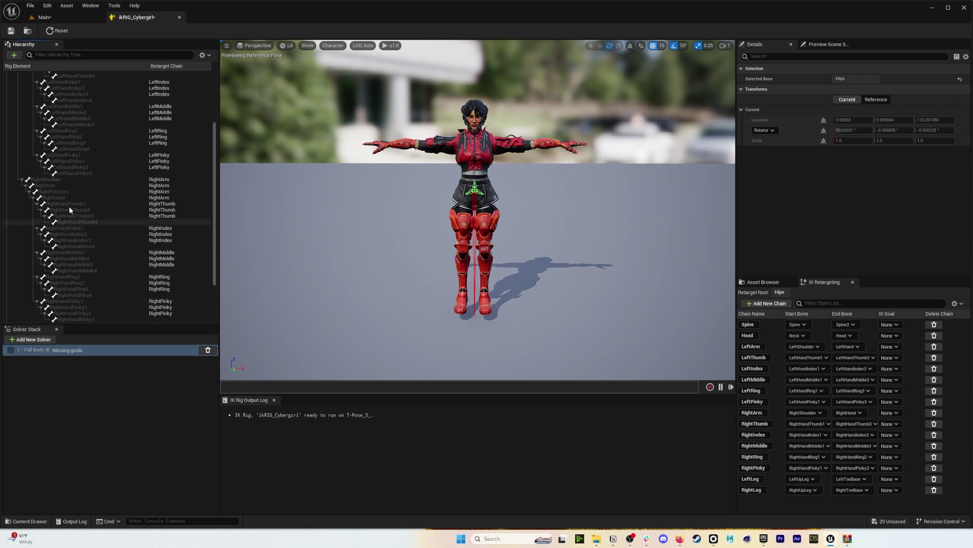
pyautogui.scroll(-5, 112, 162)
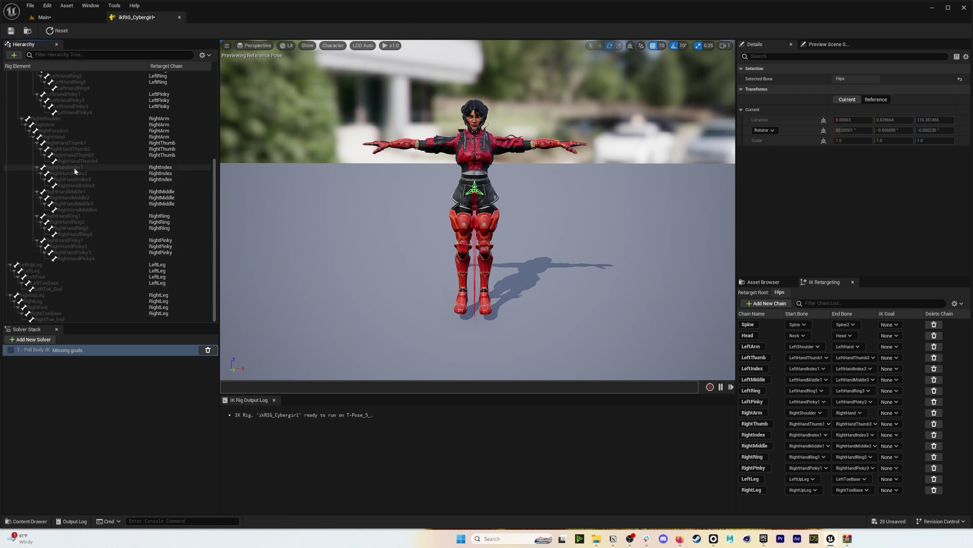
pyautogui.click(56, 282)
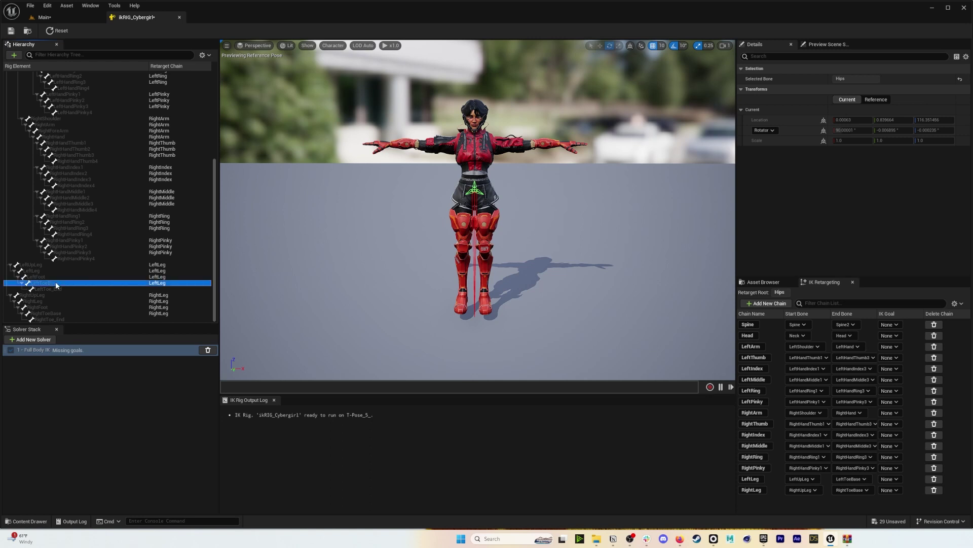
pyautogui.keyDown('ctrl'); pyautogui.click(57, 313); pyautogui.keyUp('ctrl')
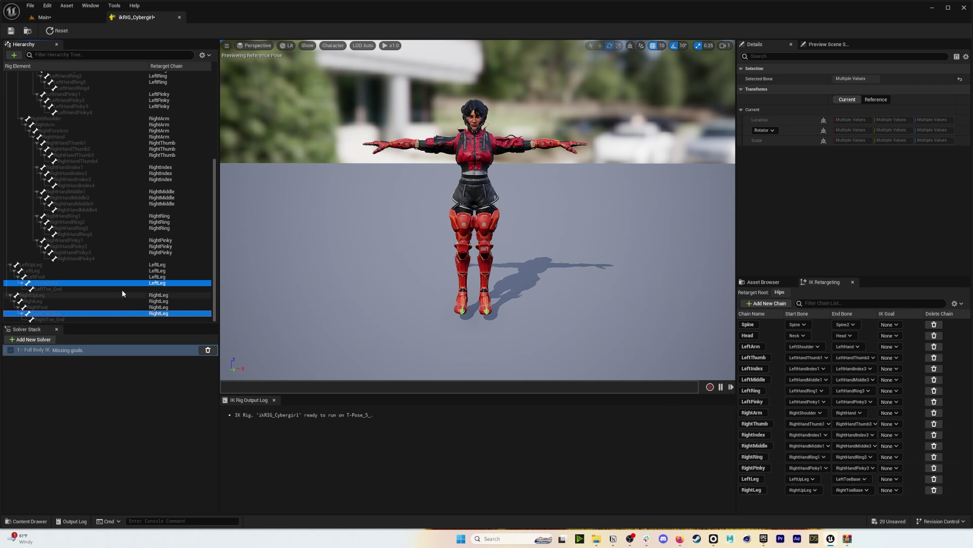
pyautogui.rightClick(53, 286)
pyautogui.click(83, 303)
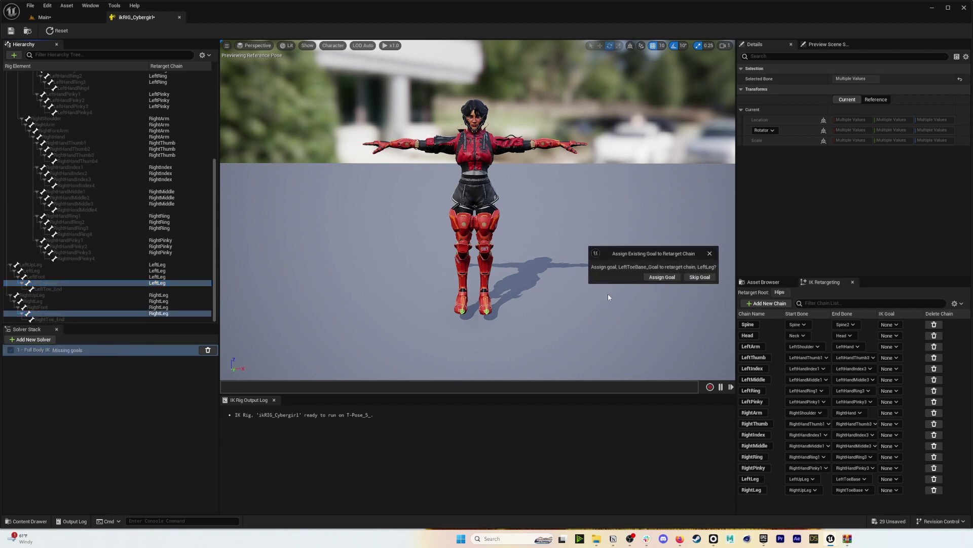
pyautogui.click(658, 277)
pyautogui.click(672, 278)
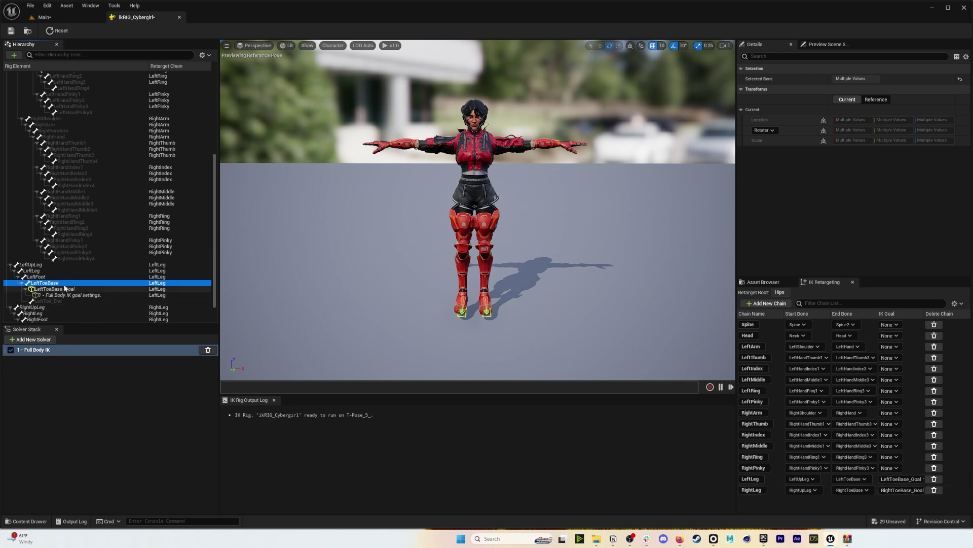
# Disconnect LeftToeBase_Goal and RightToeBase_Goal from the Full Body IK solver.
pyautogui.scroll(-2, 63, 285)
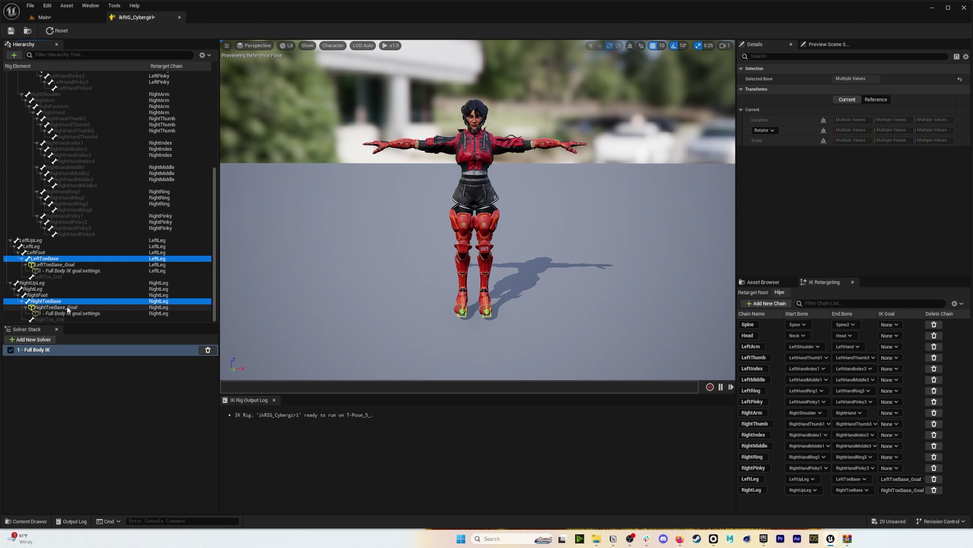
pyautogui.click(71, 308)
pyautogui.keyDown('ctrl'); pyautogui.click(76, 265); pyautogui.keyUp('ctrl')
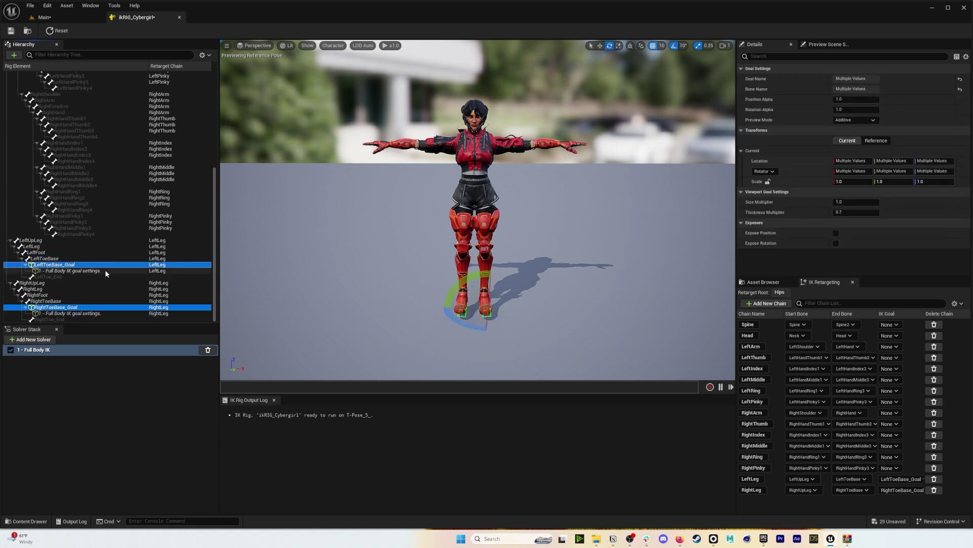
pyautogui.rightClick(73, 265)
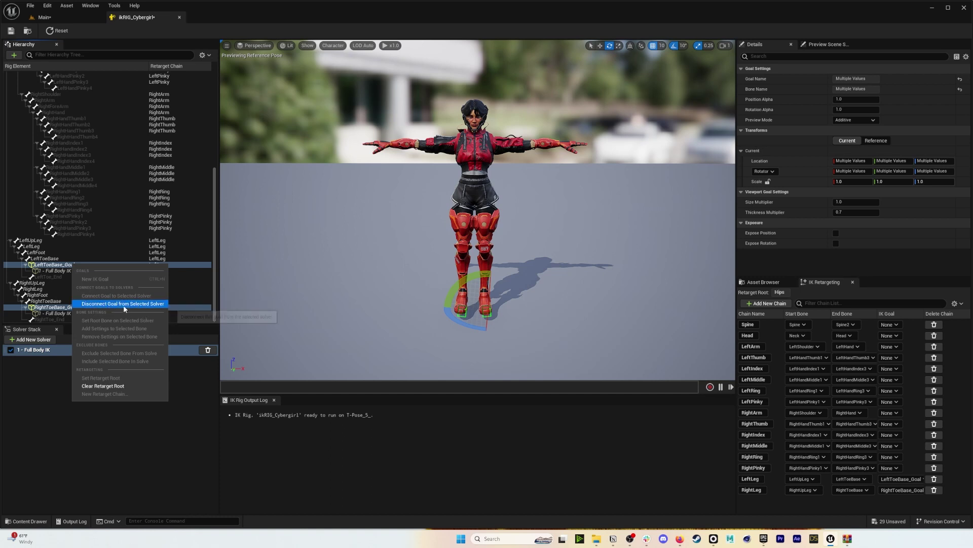
pyautogui.click(57, 374)
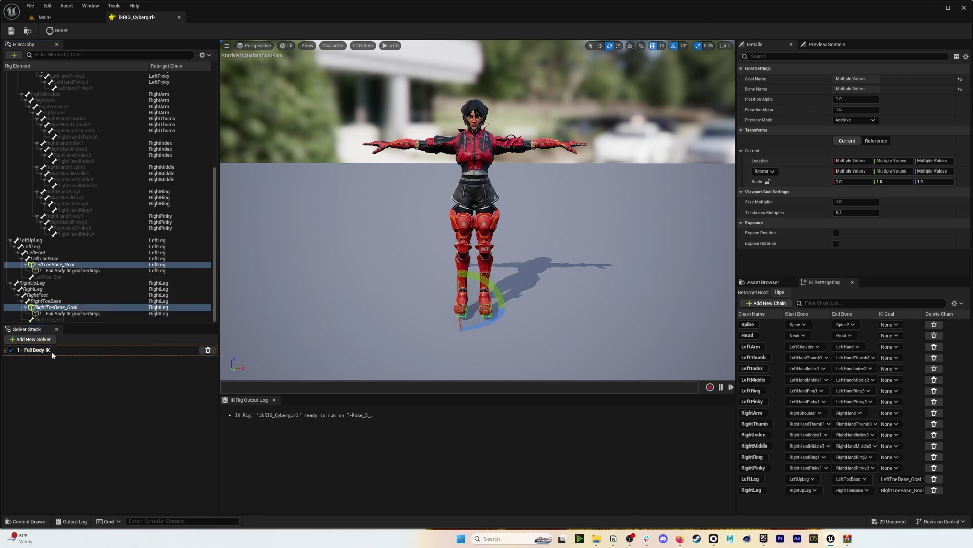
pyautogui.click(52, 351)
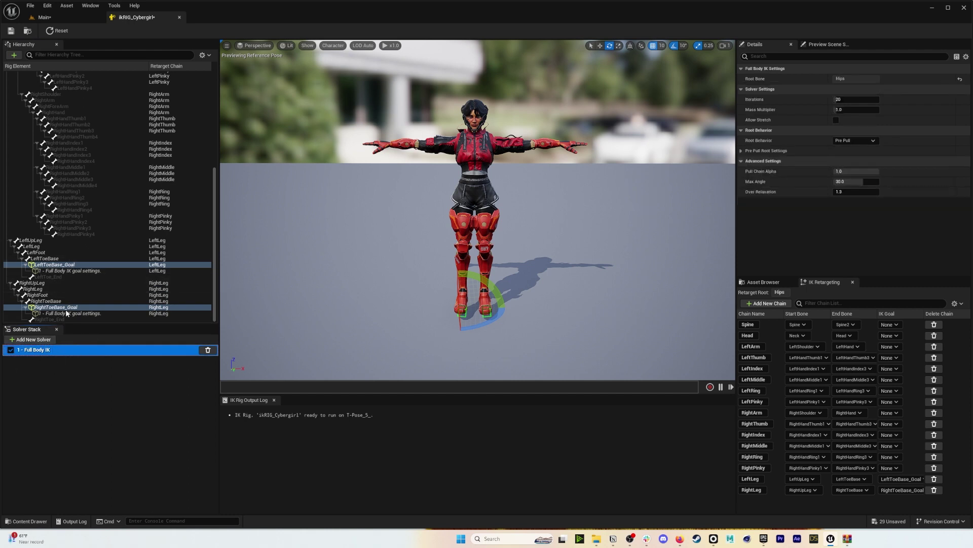
pyautogui.scroll(5, 60, 281)
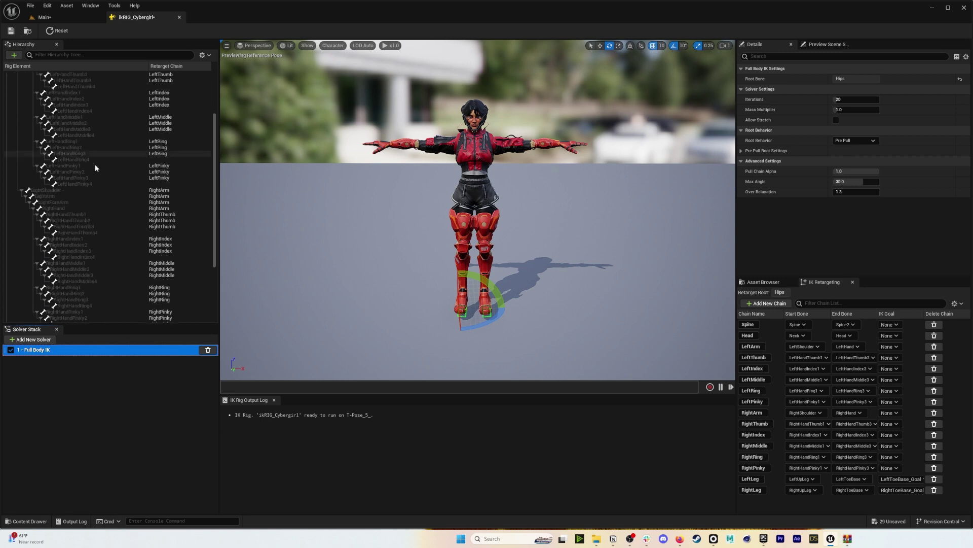
pyautogui.scroll(-5, 94, 172)
pyautogui.rightClick(68, 266)
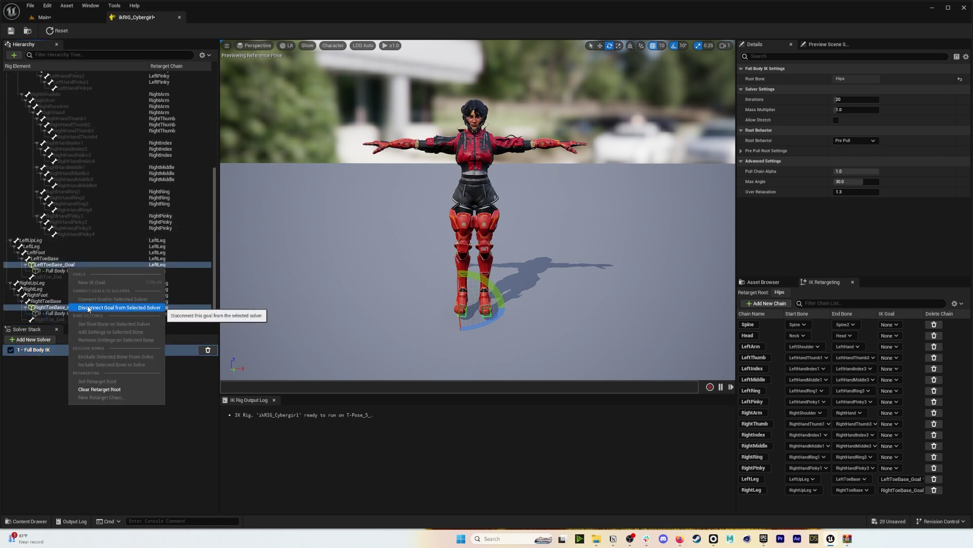
pyautogui.click(88, 309)
pyautogui.click(96, 217)
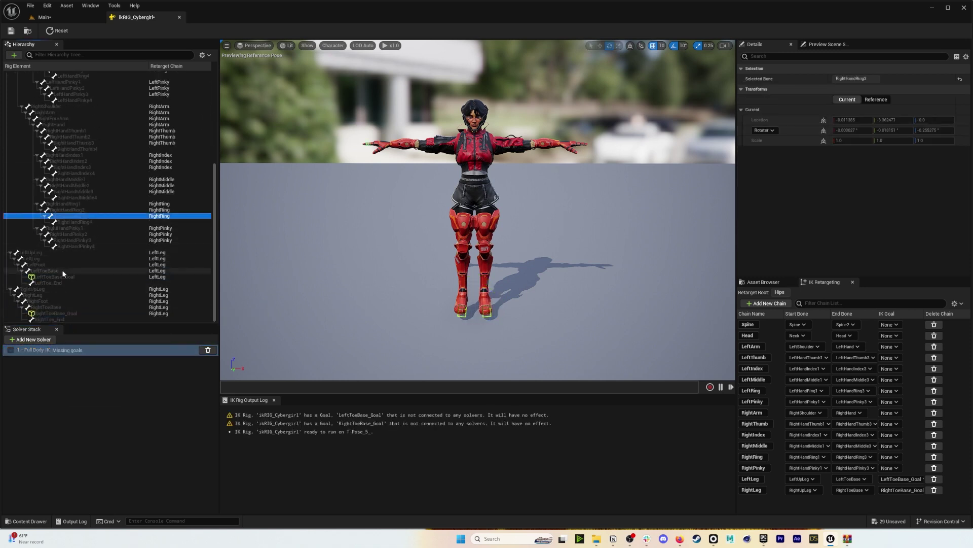
pyautogui.click(63, 276)
pyautogui.keyDown('ctrl'); pyautogui.click(56, 313); pyautogui.keyUp('ctrl')
pyautogui.click(93, 350)
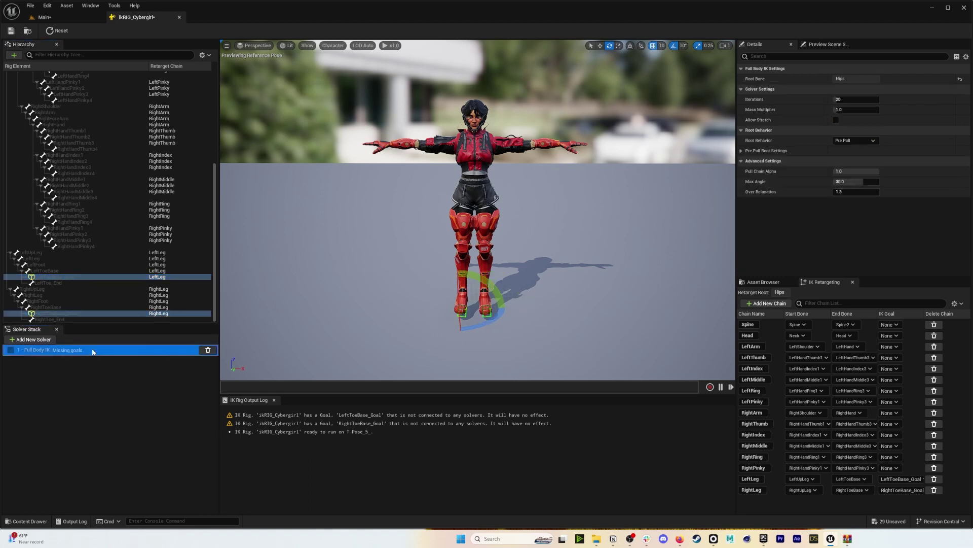
pyautogui.click(65, 278)
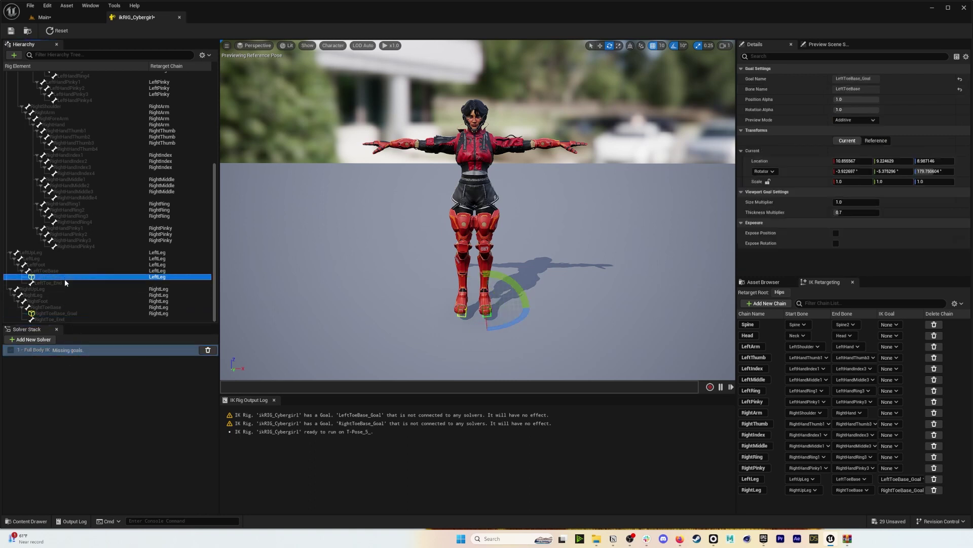
pyautogui.keyDown('ctrl'); pyautogui.click(64, 312); pyautogui.keyUp('ctrl')
pyautogui.click(70, 313)
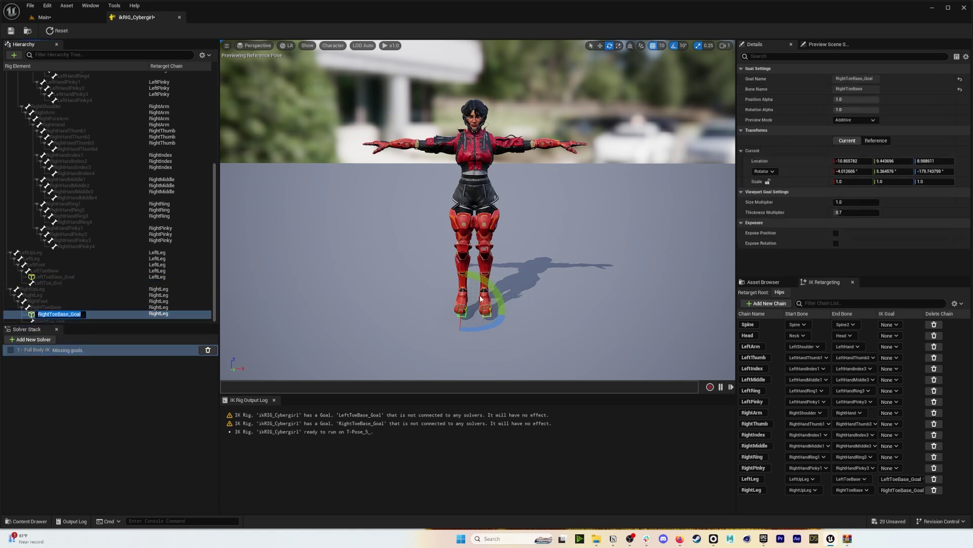
pyautogui.click(103, 314)
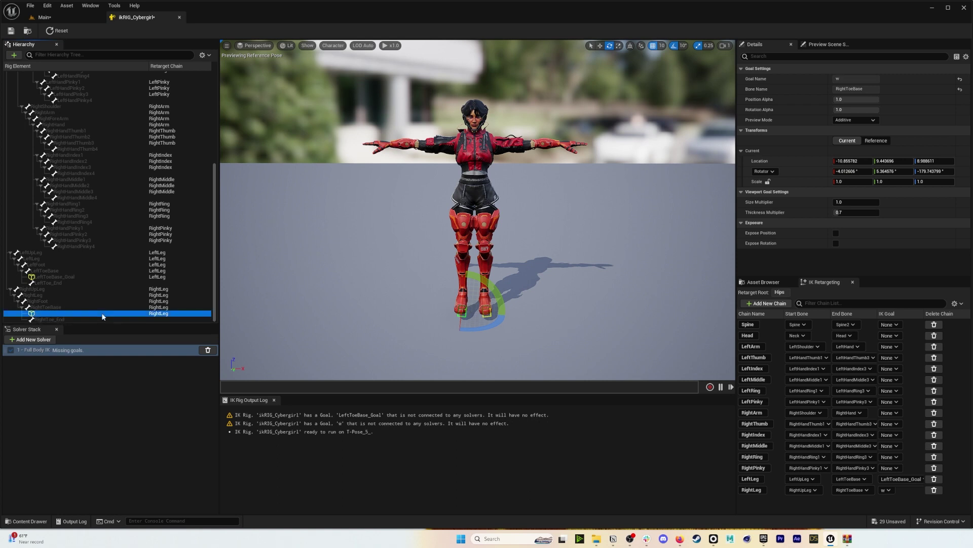
pyautogui.hotkey('ctrl', 'z')
# Try moving RightToeBase_Goal sideways away from the foot while it is disconnected from the solver.
pyautogui.click(71, 314)
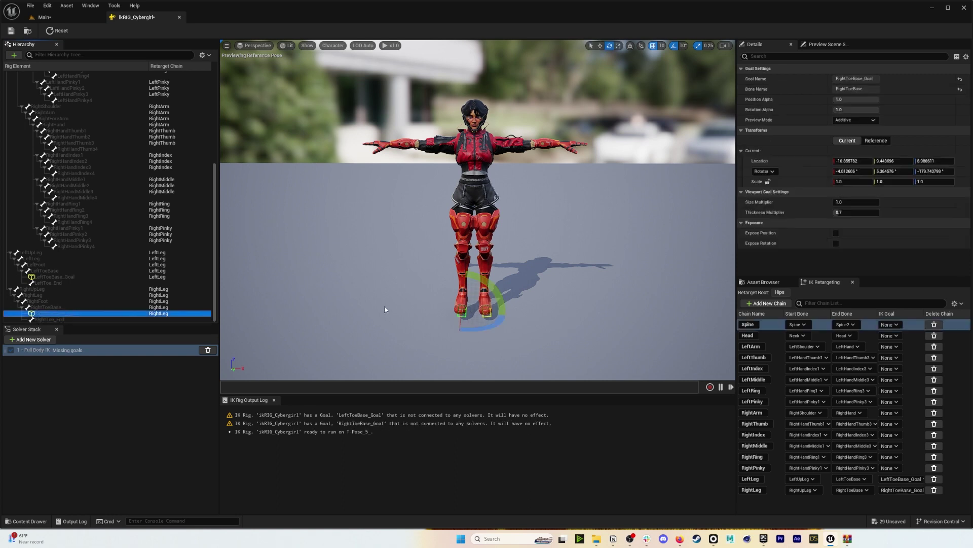
pyautogui.press('w')
pyautogui.moveTo(438, 308); pyautogui.dragTo(359, 293)
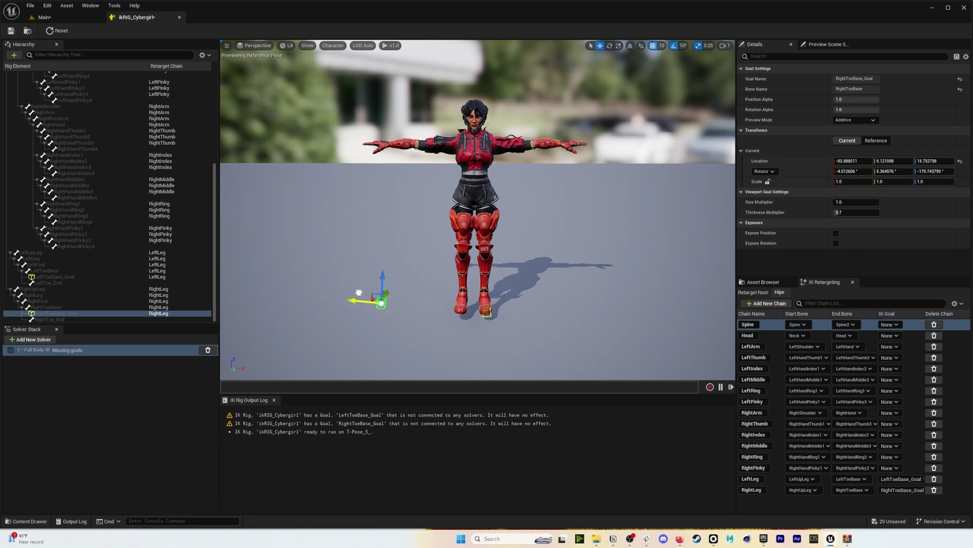
# Connect LeftToeBase_Goal and RightToeBase_Goal to the Full Body IK solver and test it by moving the right goal.
pyautogui.keyDown('ctrl'); pyautogui.click(68, 277); pyautogui.keyUp('ctrl')
pyautogui.rightClick(68, 278)
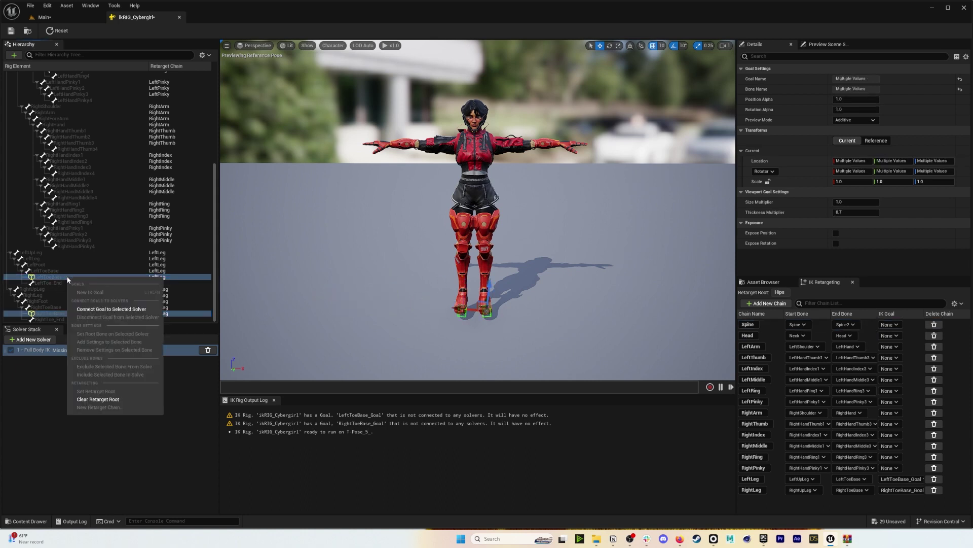
pyautogui.click(104, 310)
pyautogui.moveTo(456, 306)
pyautogui.mouseDown()
pyautogui.moveTo(452, 278)
pyautogui.moveTo(394, 257)
pyautogui.moveTo(406, 265)
pyautogui.moveTo(370, 272)
pyautogui.moveTo(385, 299)
pyautogui.moveTo(466, 310)
pyautogui.mouseUp()
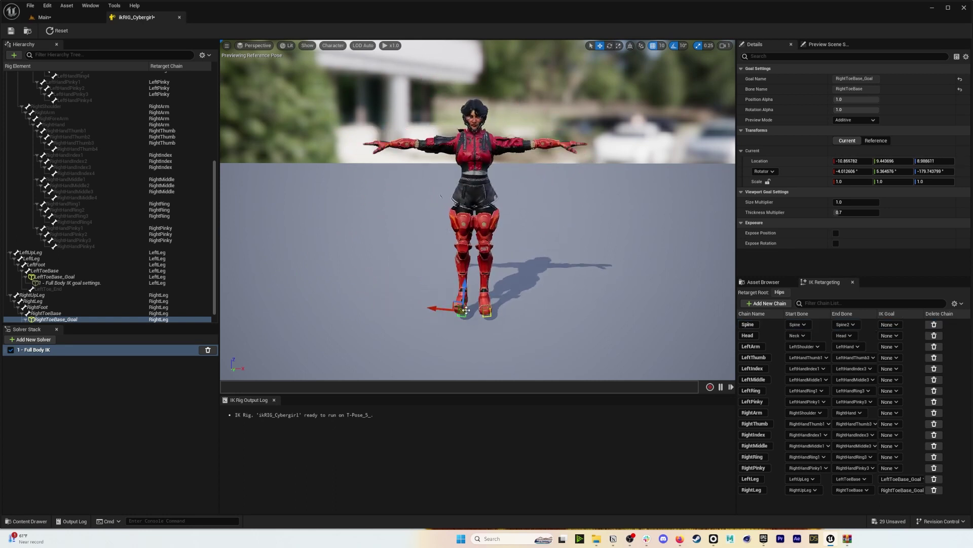
# Save and close the ikRIG_Cybergirl rig and return to the project's Content folder.
pyautogui.click(11, 32)
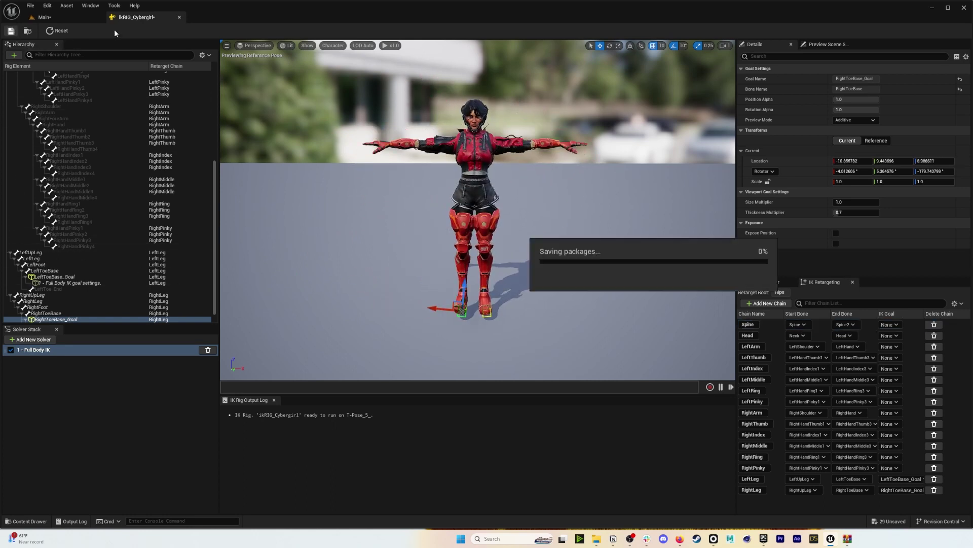
pyautogui.click(179, 19)
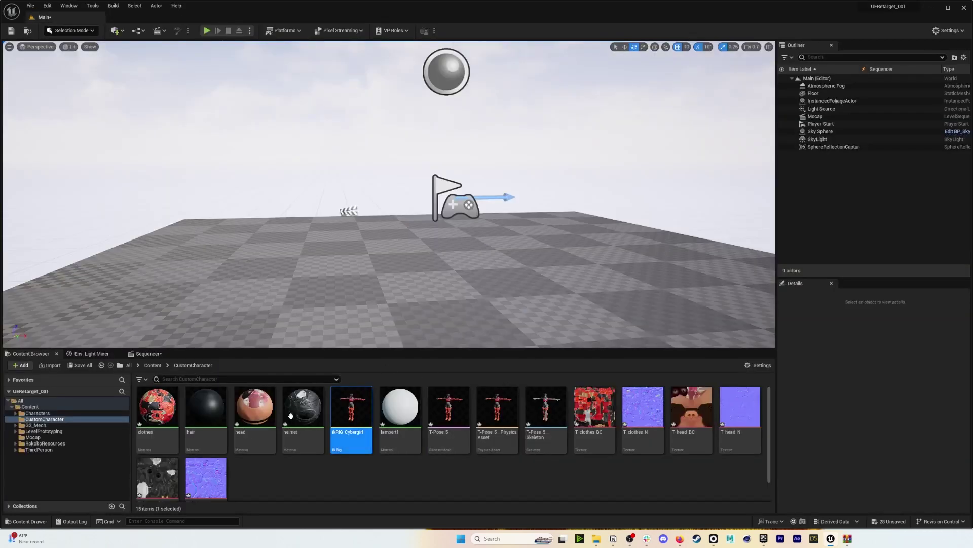
pyautogui.click(152, 354)
pyautogui.click(31, 355)
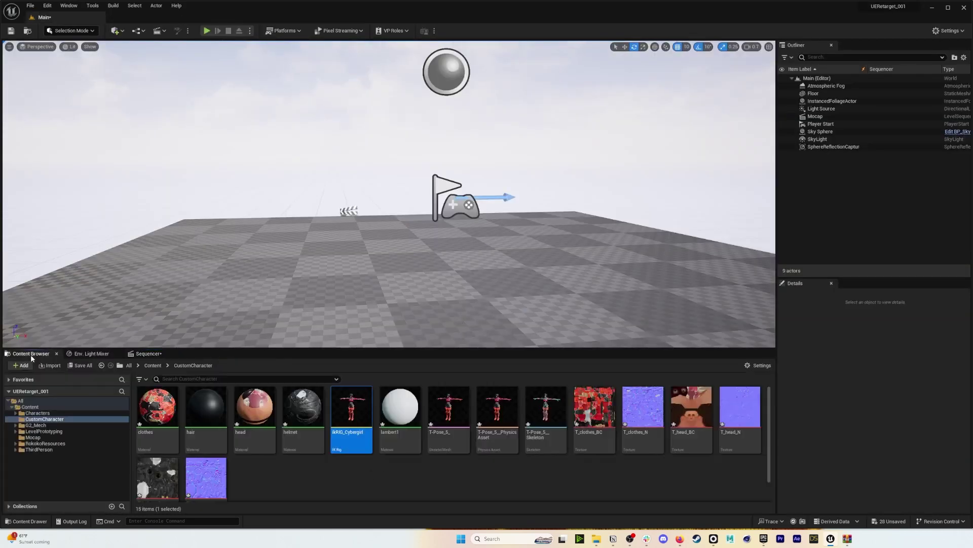
pyautogui.click(154, 366)
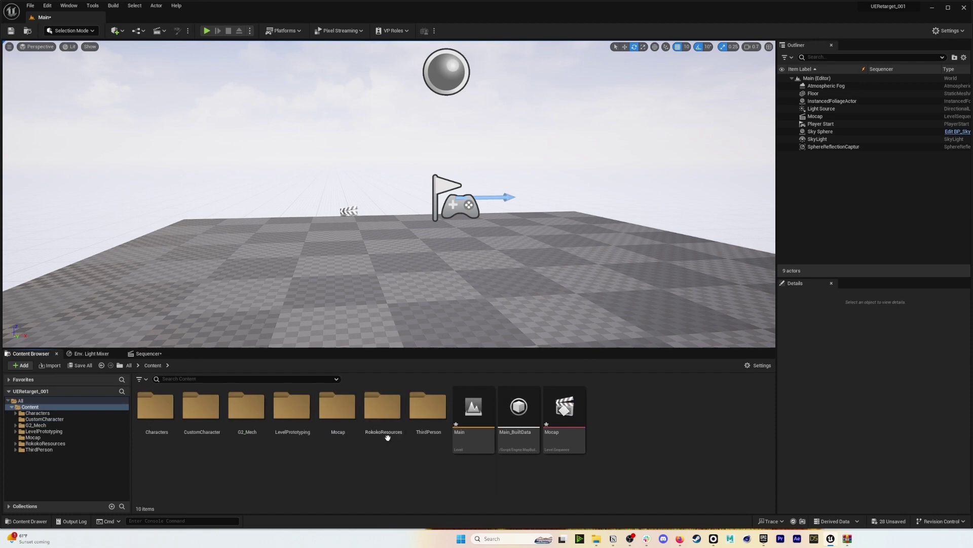
# Open the IK_UE4_Mannequin rig from Characters/Mannequin_UE4/Rigs and dock its editor in the main window.
pyautogui.doubleClick(170, 408)
pyautogui.doubleClick(156, 406)
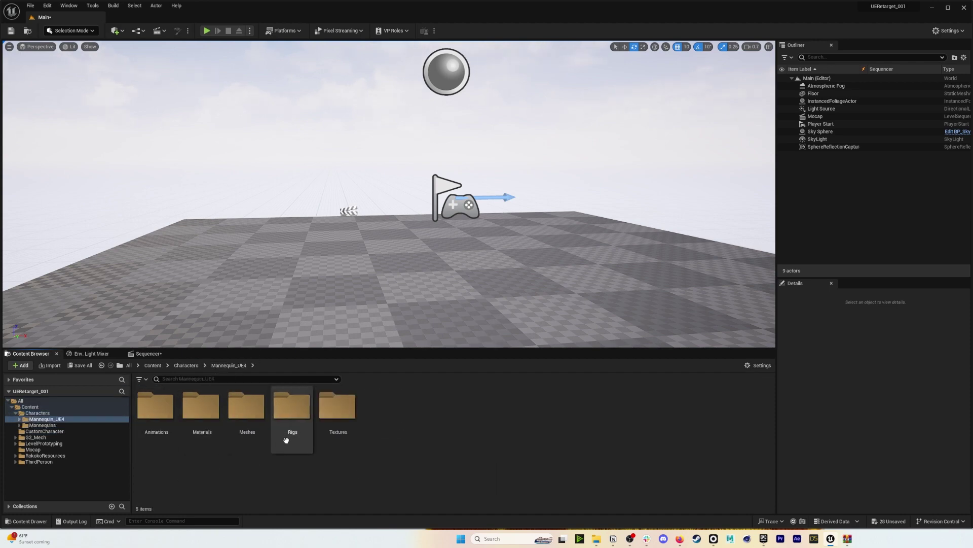
pyautogui.doubleClick(292, 415)
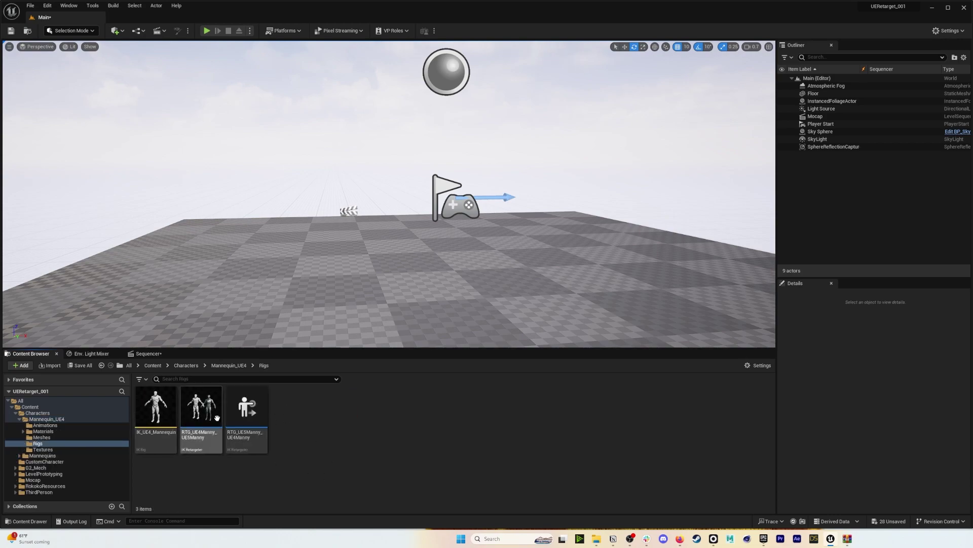
pyautogui.click(165, 412)
pyautogui.doubleClick(165, 412)
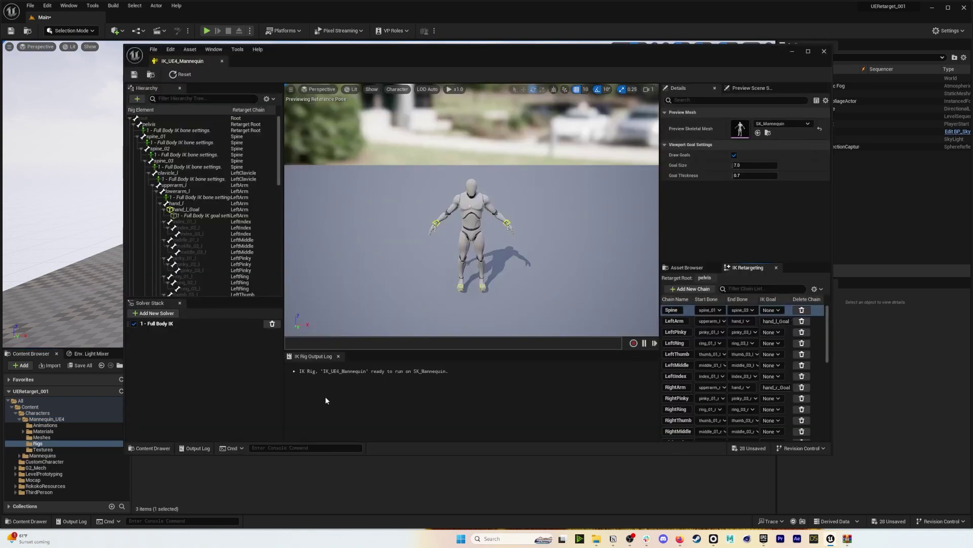
pyautogui.moveTo(182, 63); pyautogui.dragTo(150, 20)
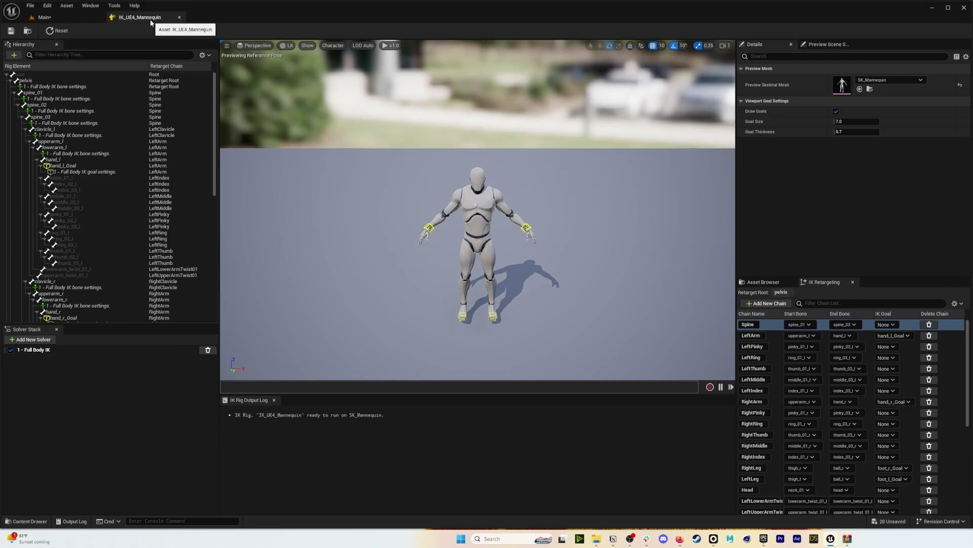
# Examine the mannequin rig's bone hierarchy, model and list of retarget chains.
pyautogui.scroll(-9, 150, 218)
pyautogui.scroll(9, 150, 218)
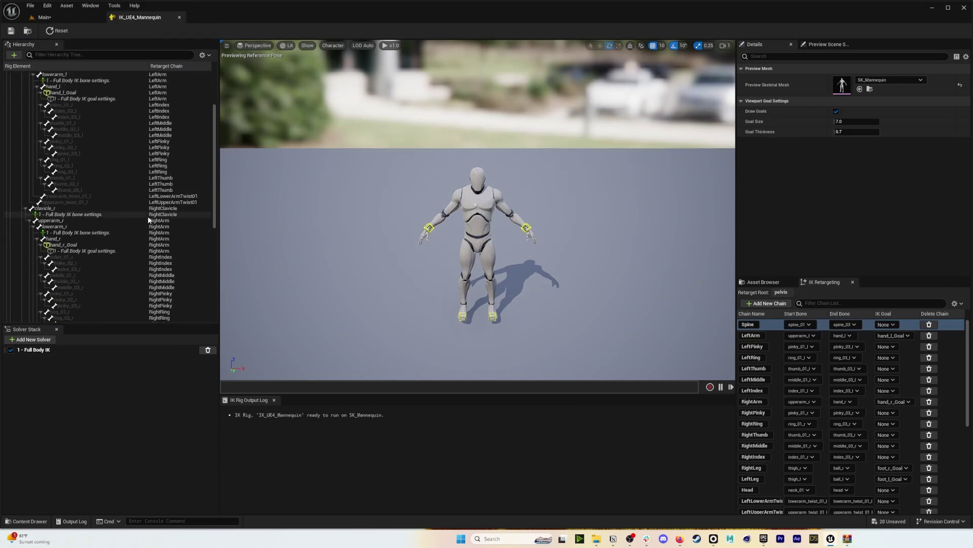
pyautogui.press('w')
pyautogui.moveTo(510, 255); pyautogui.dragTo(508, 217, button='right')
pyautogui.press('q')
pyautogui.press('w')
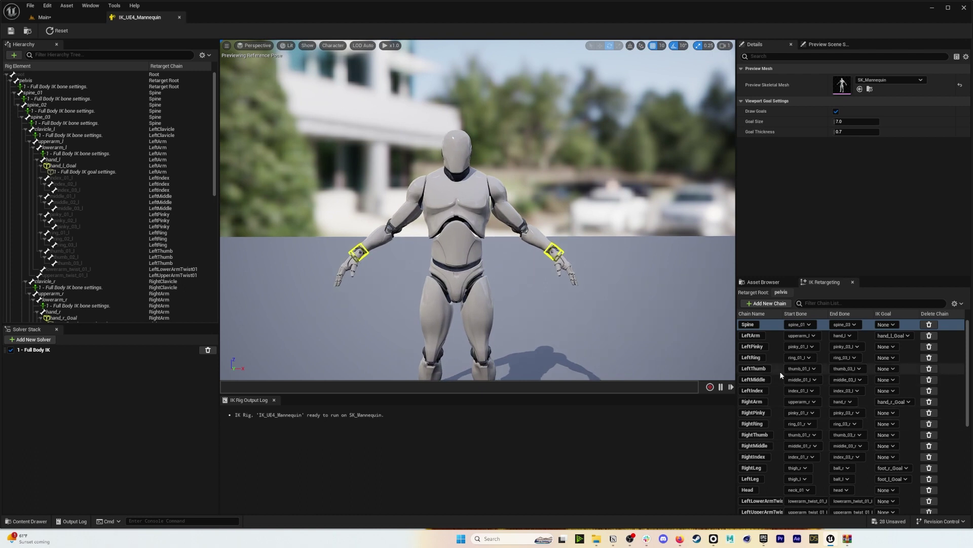
pyautogui.scroll(-5, 779, 375)
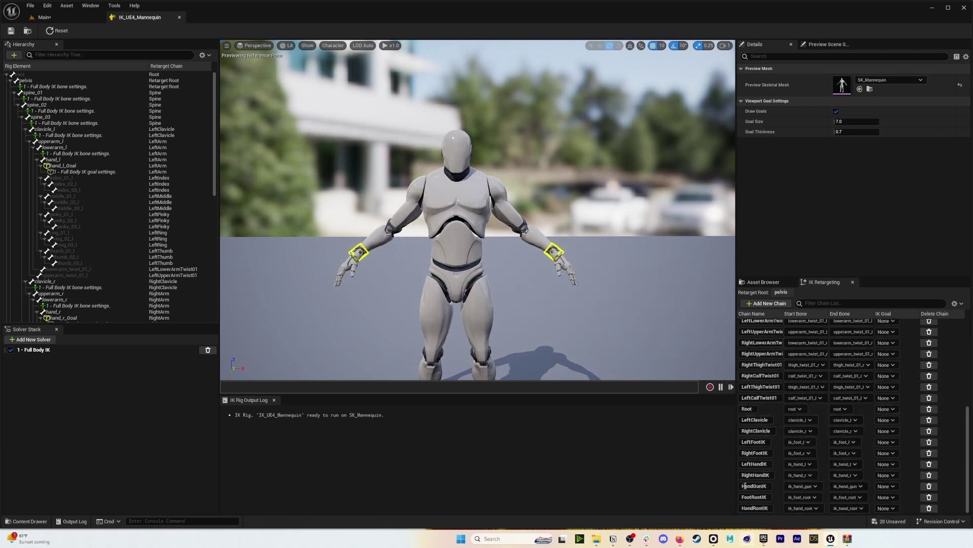
pyautogui.scroll(3, 770, 436)
pyautogui.scroll(5, 769, 436)
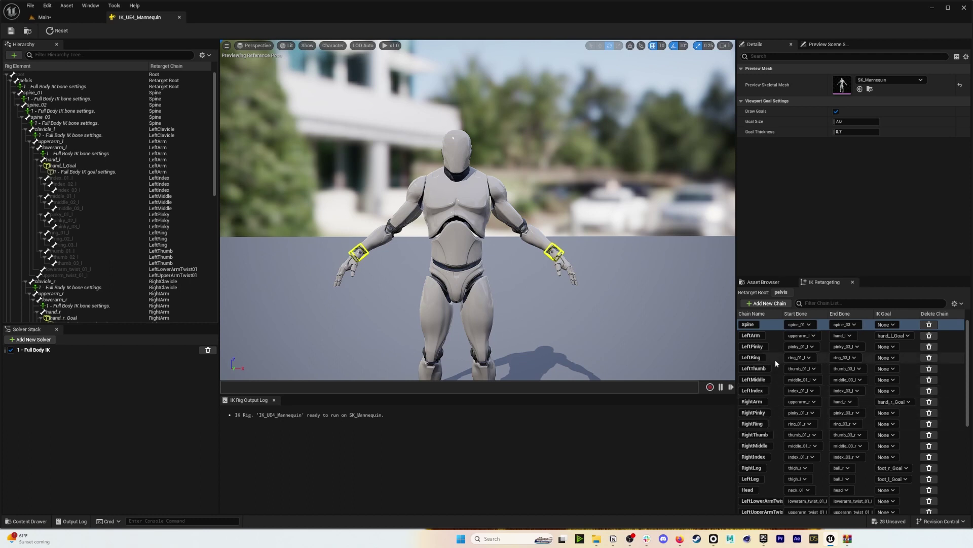
pyautogui.scroll(-3, 780, 382)
pyautogui.scroll(3, 780, 382)
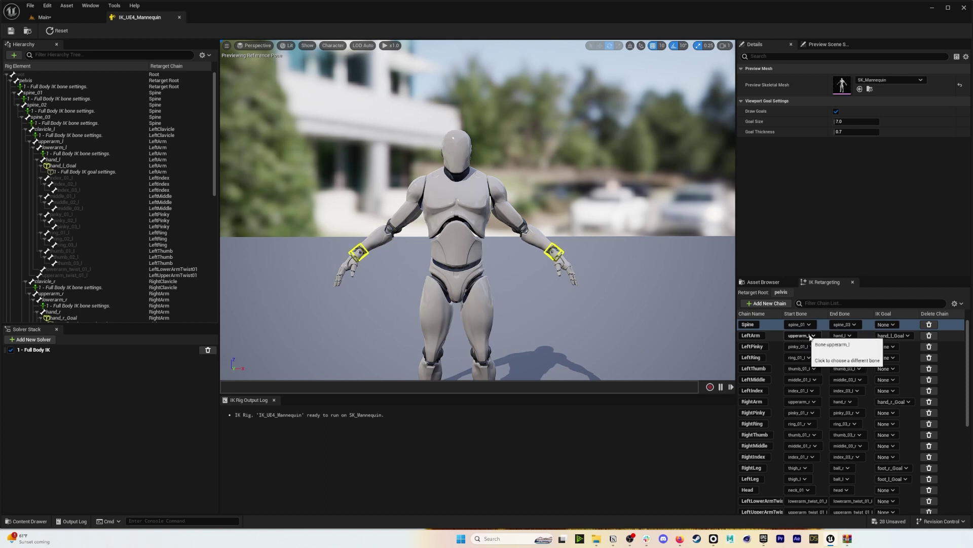
# Set the start bone of the LeftArm chain to clavicle_l and of the RightArm chain to clavicle_r.
pyautogui.click(811, 337)
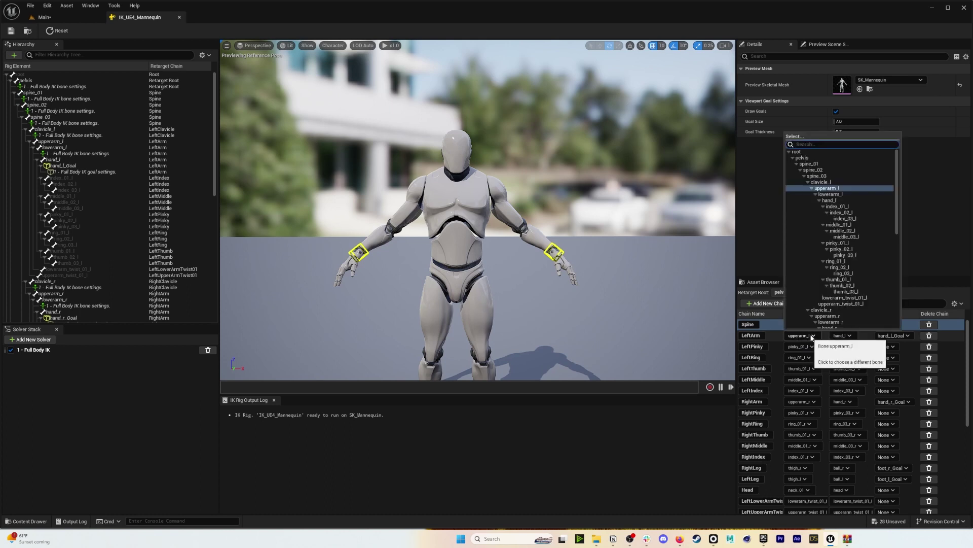
pyautogui.click(821, 182)
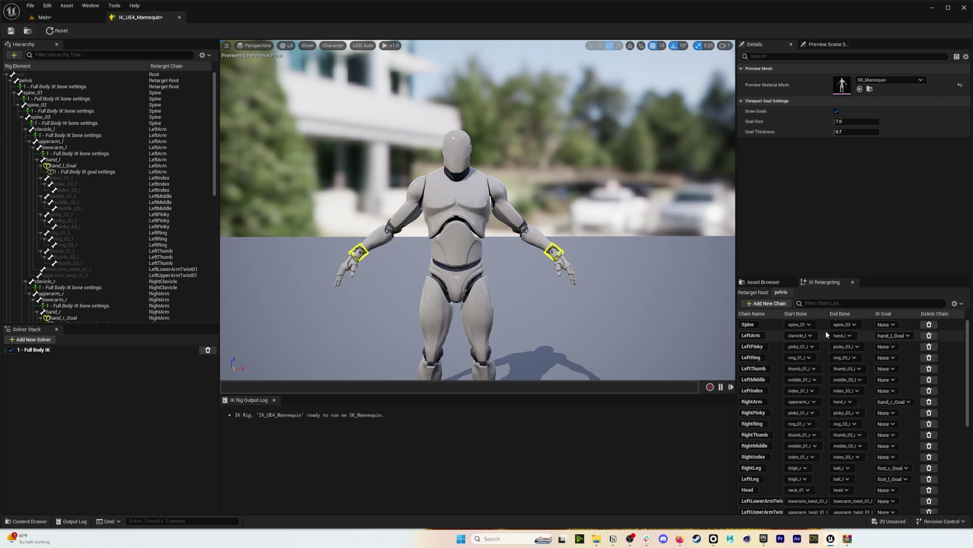
pyautogui.click(799, 402)
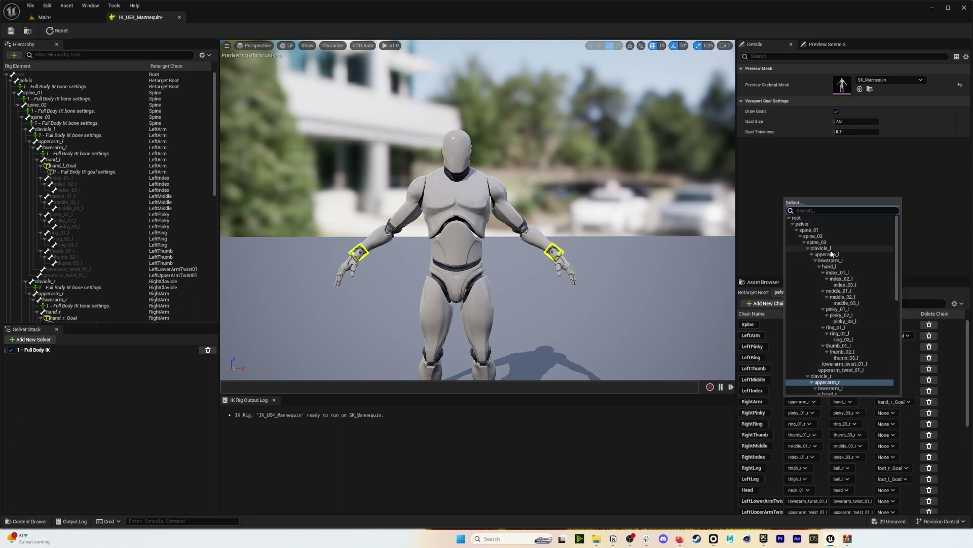
pyautogui.click(833, 376)
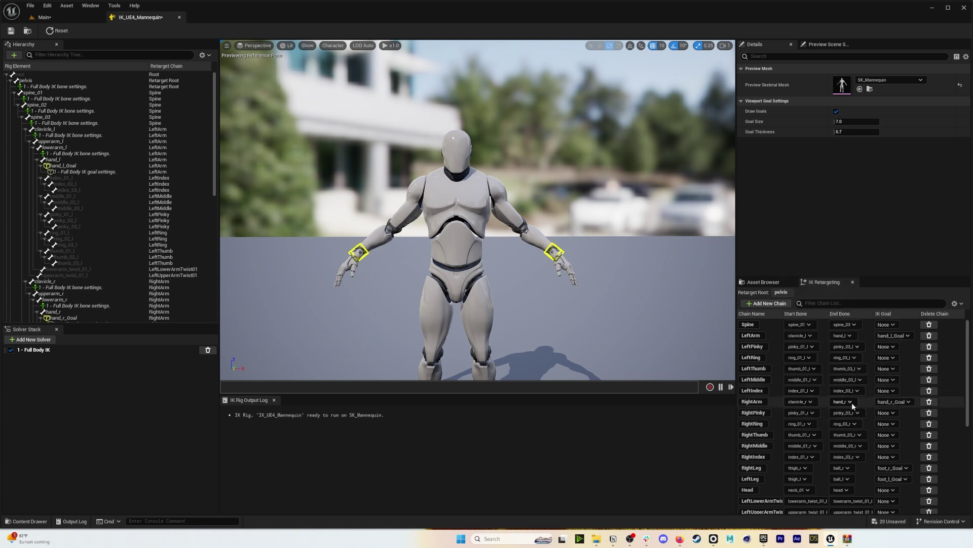
# Delete the LeftClavicle and RightClavicle retarget chains, save the rig and review the remaining chains.
pyautogui.scroll(-10, 780, 400)
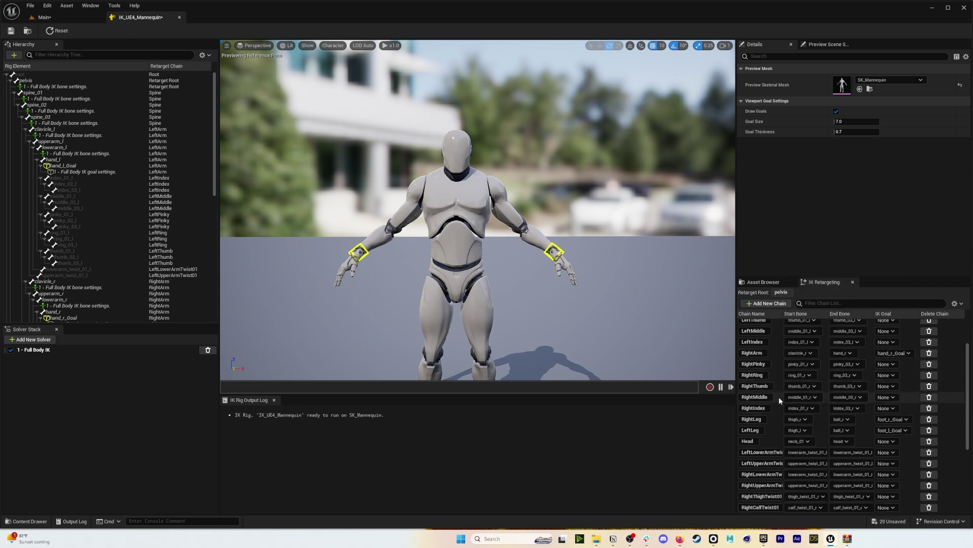
pyautogui.scroll(-1, 779, 400)
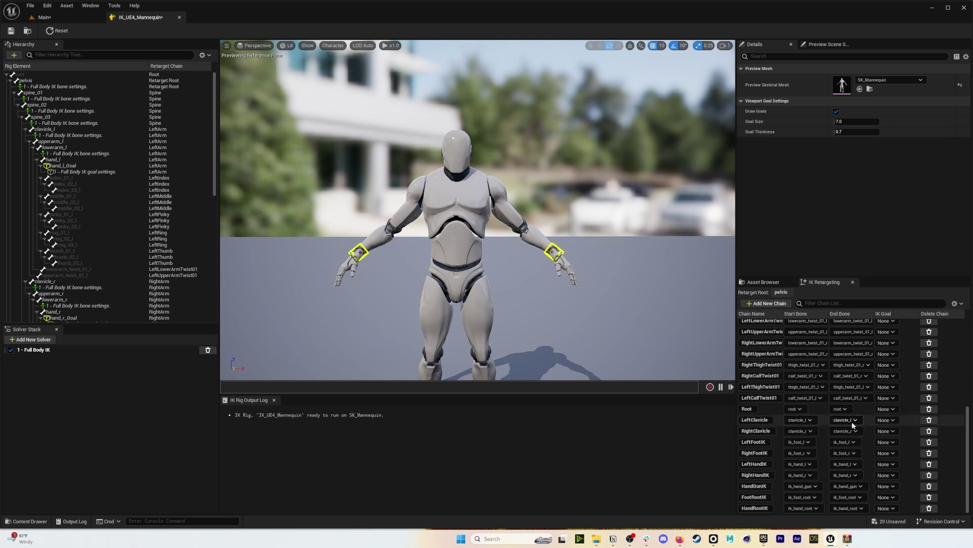
pyautogui.click(930, 420)
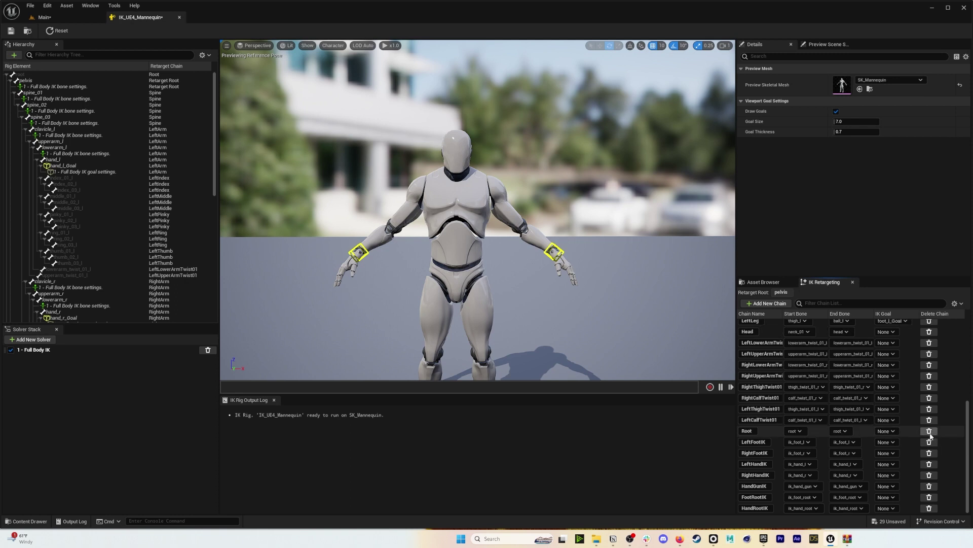
pyautogui.scroll(10, 775, 441)
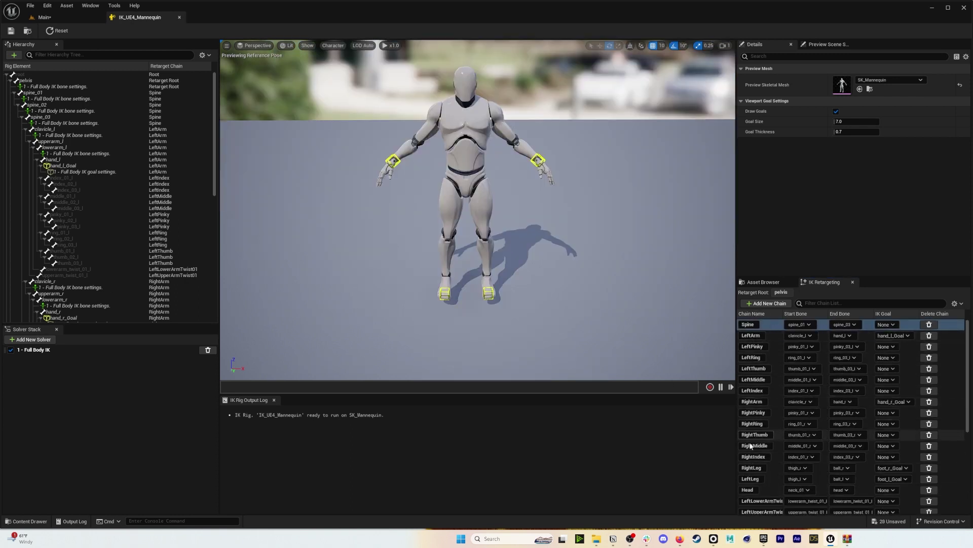
pyautogui.scroll(-3, 759, 435)
pyautogui.scroll(3, 759, 435)
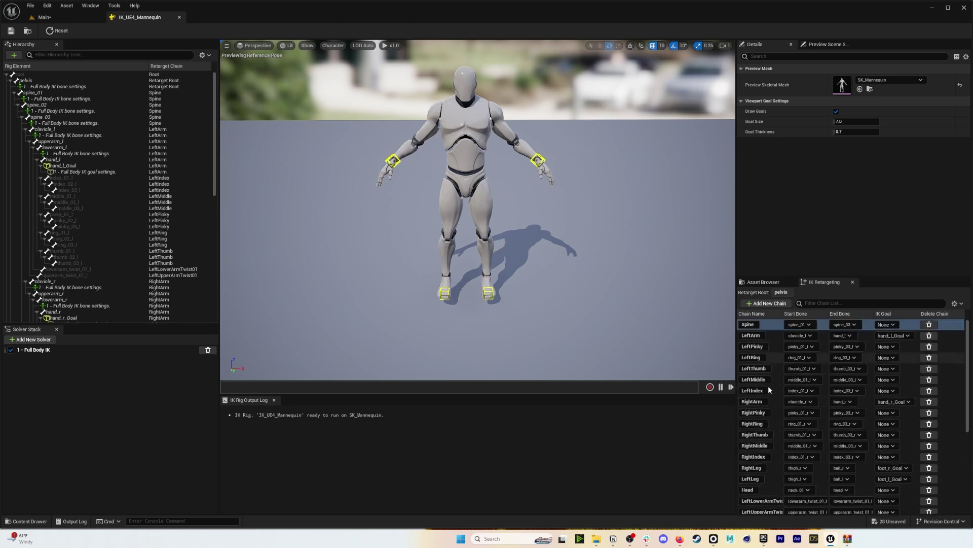
# Close the IK_UE4_Mannequin rig editor and create an IK Retargeter named MocapRetarget in the Content folder.
pyautogui.click(179, 17)
pyautogui.click(152, 365)
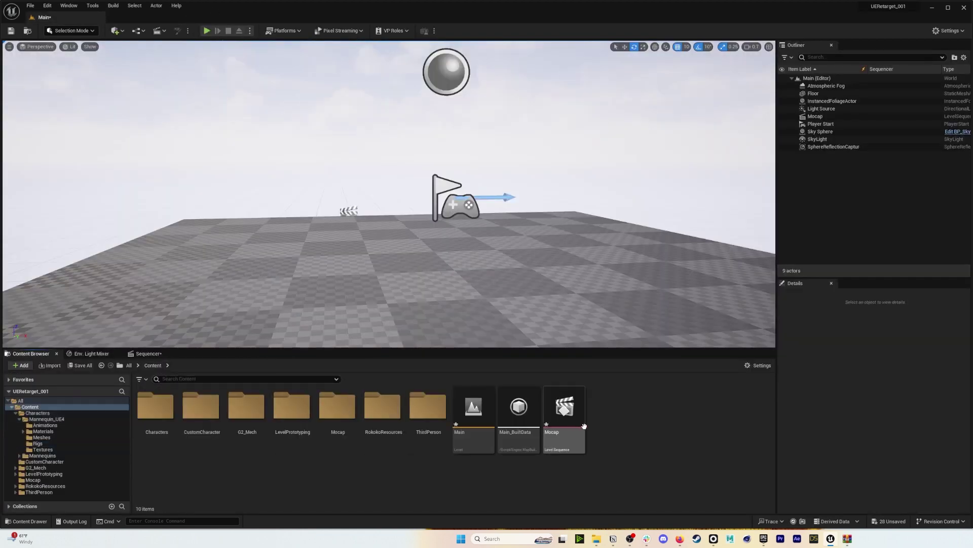
pyautogui.rightClick(630, 413)
pyautogui.write('i')
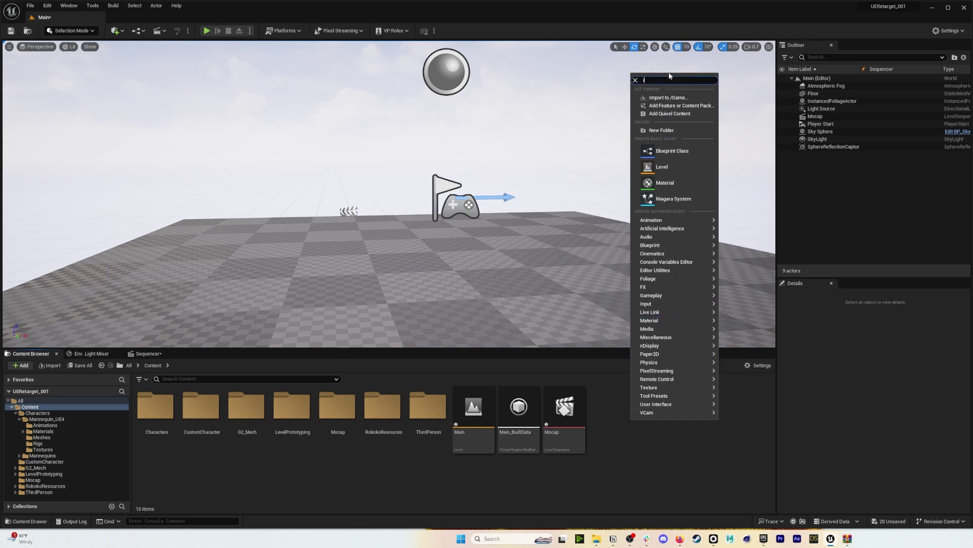
pyautogui.write('k')
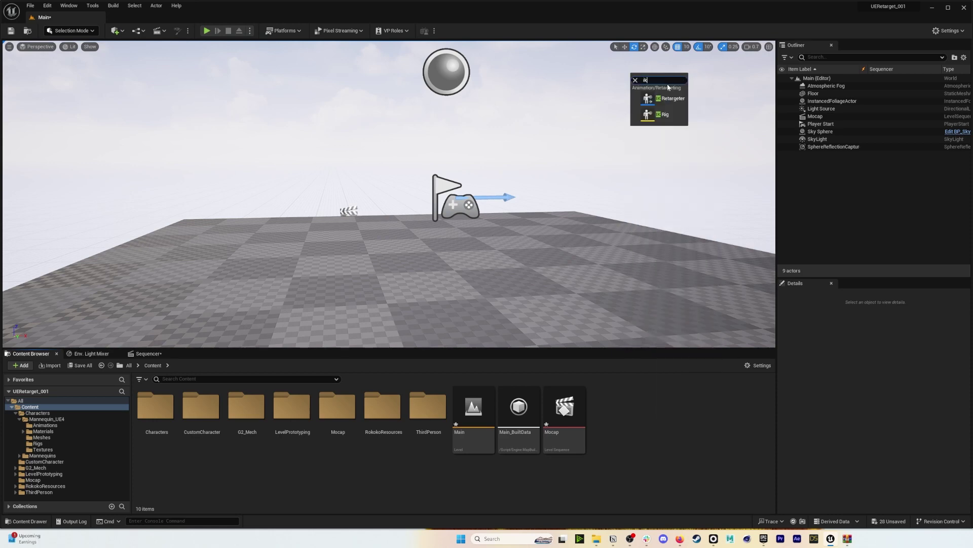
pyautogui.click(635, 80)
pyautogui.moveTo(668, 214)
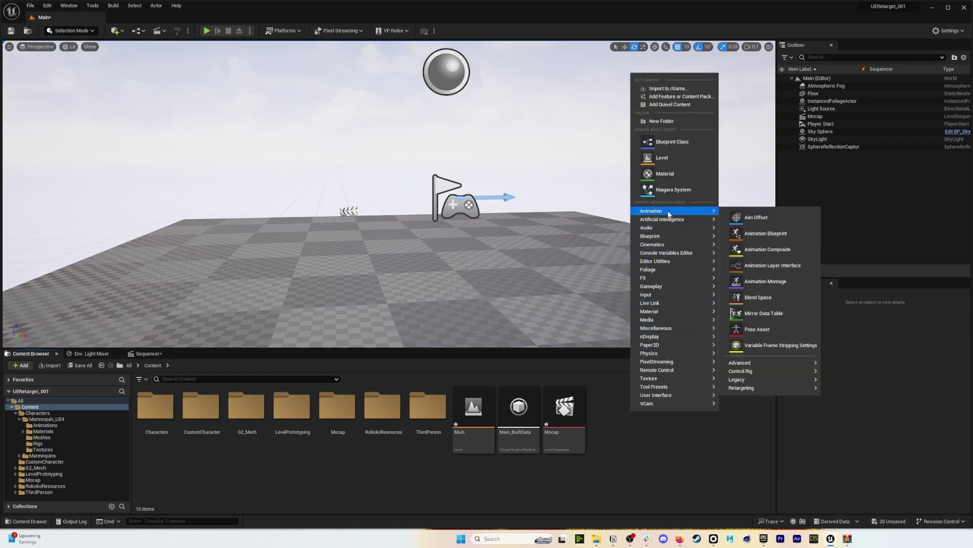
pyautogui.moveTo(761, 387)
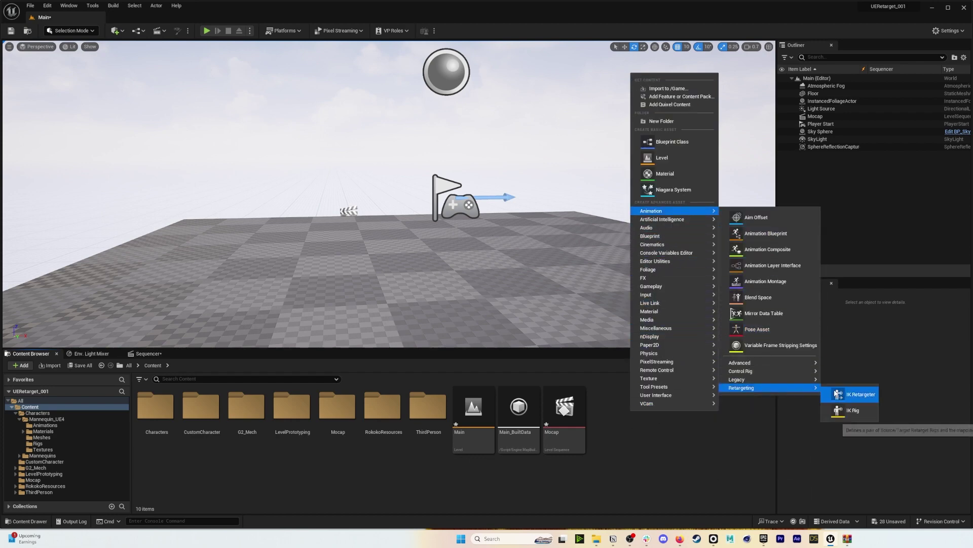
pyautogui.click(852, 394)
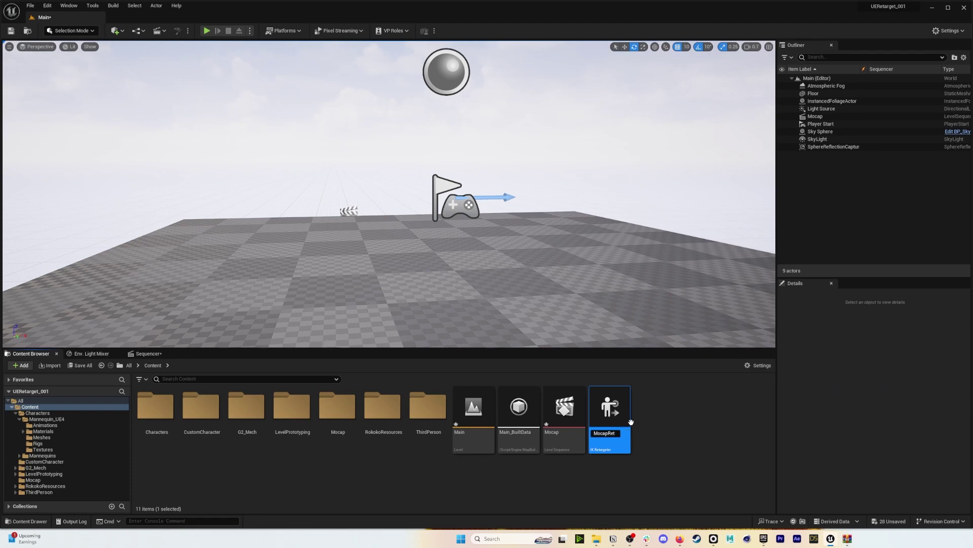
pyautogui.press('Return')
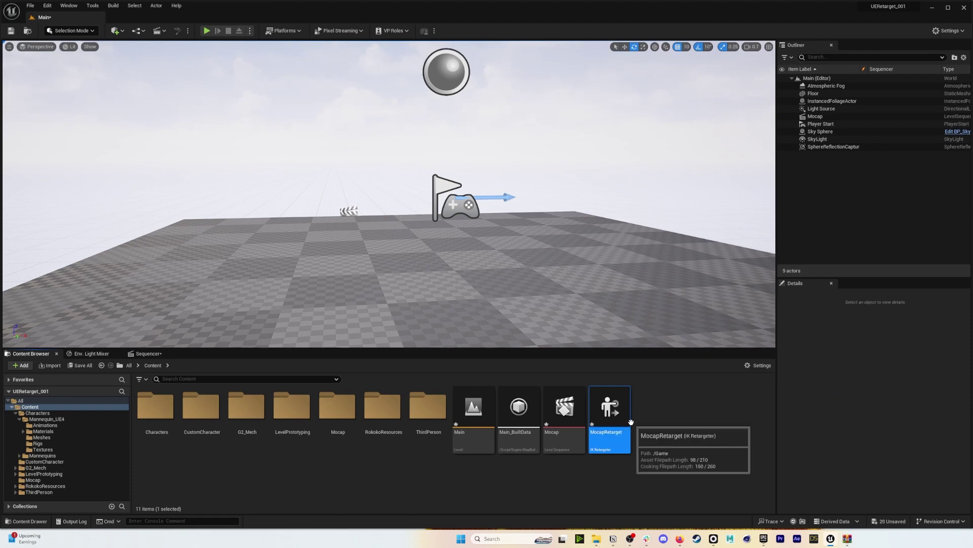
# Open the MocapRetarget asset and dock its editor in the main window.
pyautogui.doubleClick(616, 415)
pyautogui.moveTo(173, 61); pyautogui.dragTo(139, 21)
pyautogui.moveTo(561, 265); pyautogui.dragTo(560, 236, button='right')
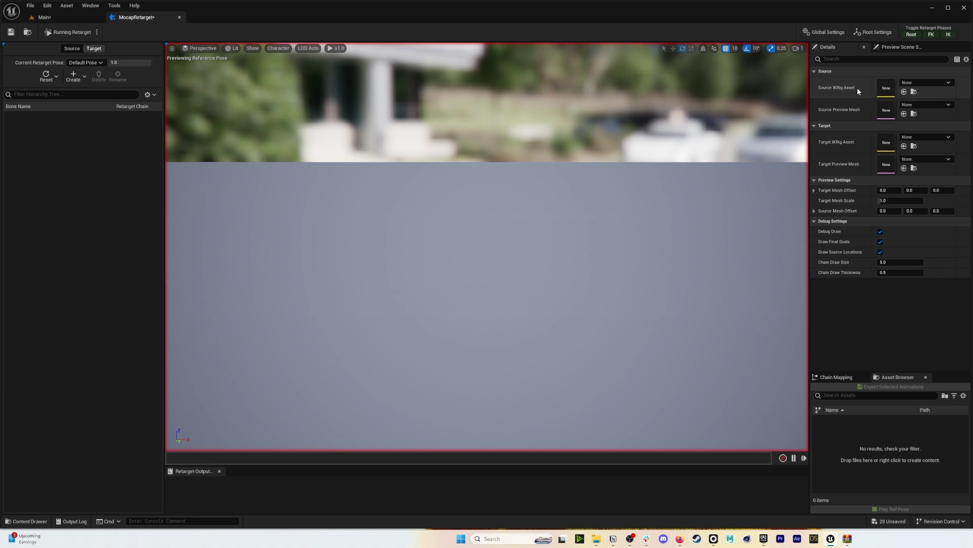
# Assign IK_UE4_Mannequin as the source IK Rig and ikRIG_Cybergirl as the target IK Rig.
pyautogui.click(927, 83)
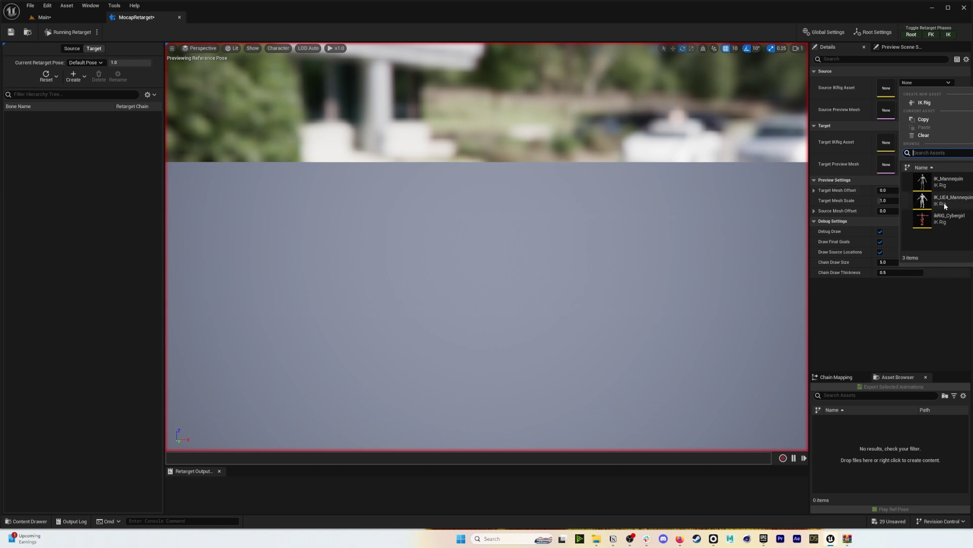
pyautogui.click(950, 201)
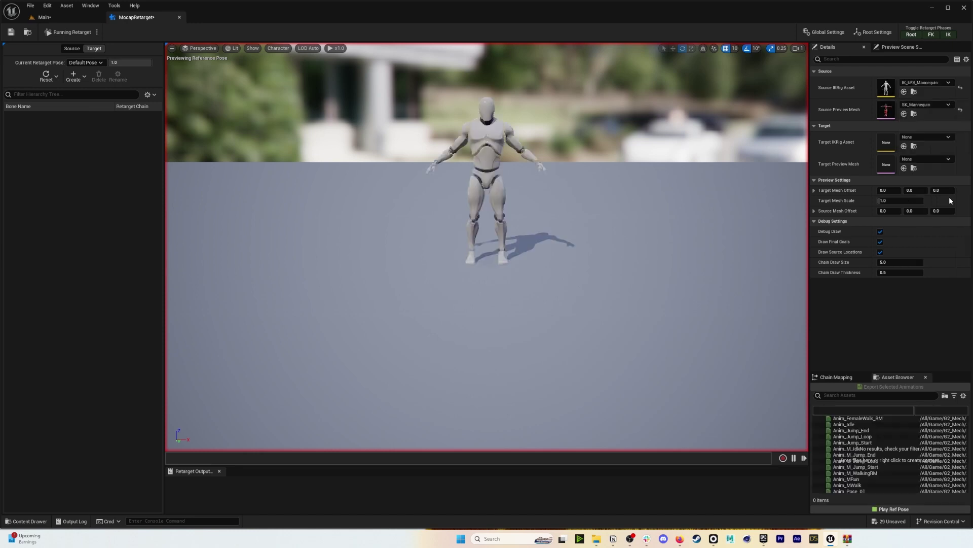
pyautogui.scroll(-6, 874, 469)
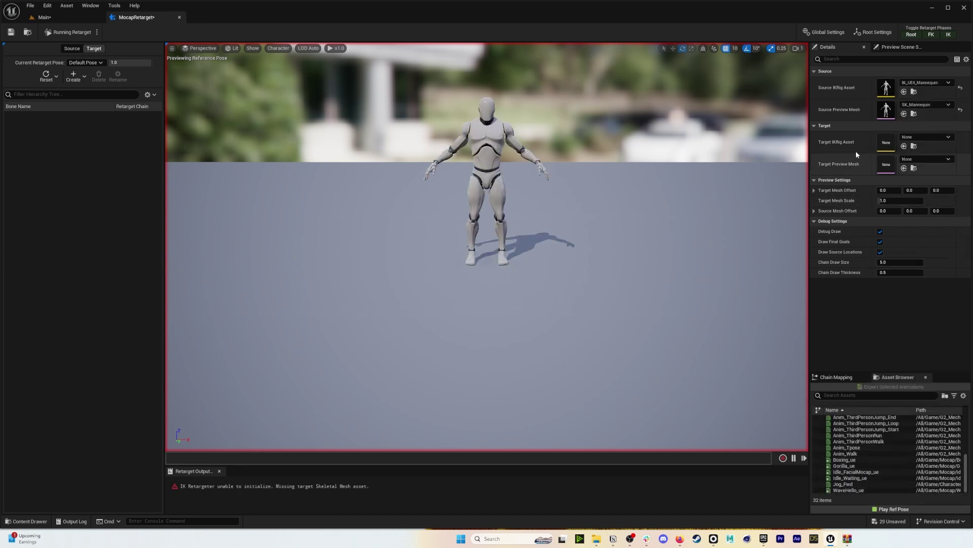
pyautogui.click(915, 137)
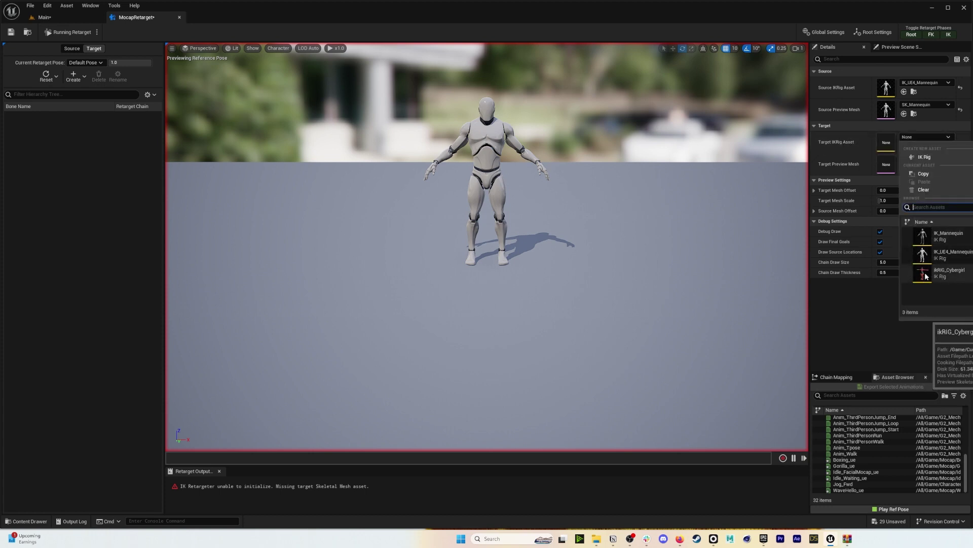
pyautogui.click(942, 274)
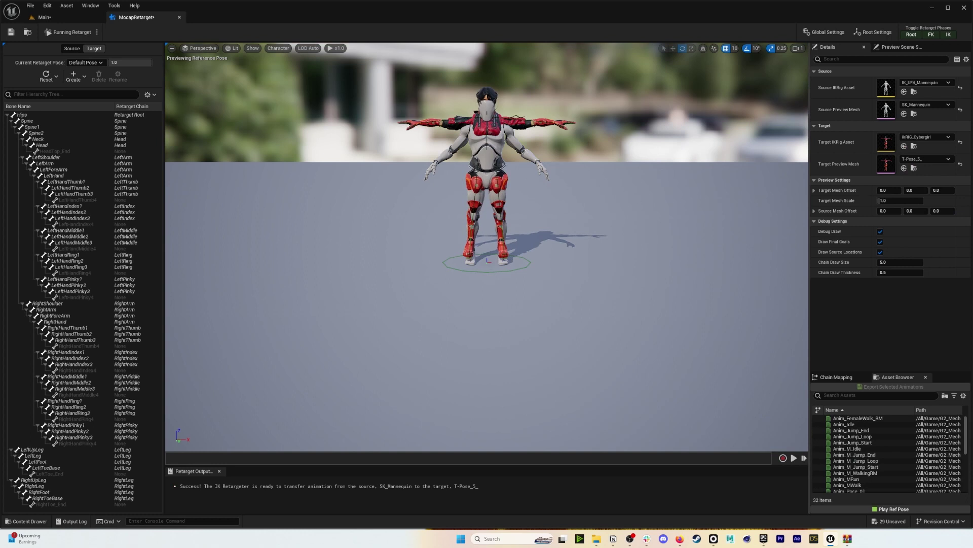
# Offset the target mesh about 195 units along X so the Cybergirl stands beside the mannequin.
pyautogui.moveTo(486, 253); pyautogui.dragTo(455, 234, button='right')
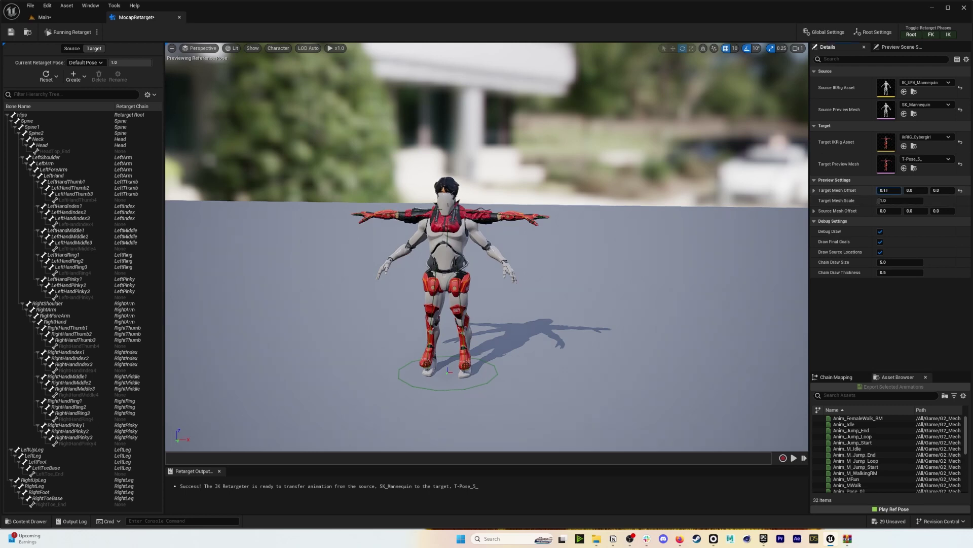
pyautogui.moveTo(890, 190); pyautogui.dragTo(926, 190)
pyautogui.moveTo(661, 200)
pyautogui.mouseDown(button='right')
pyautogui.moveTo(668, 212)
pyautogui.moveTo(674, 202)
pyautogui.mouseUp(button='right')
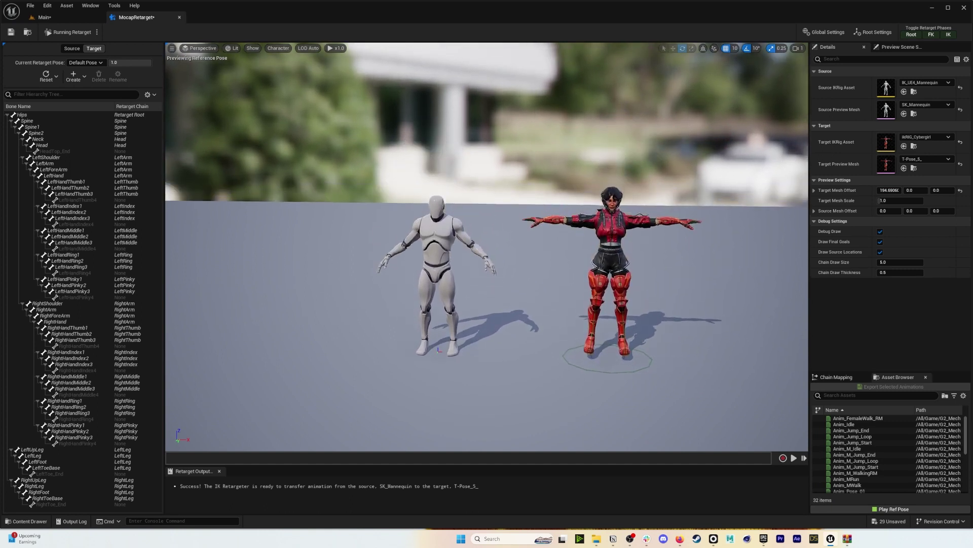
pyautogui.moveTo(522, 330); pyautogui.dragTo(530, 336, button='right')
# Preview the Boxing_ue animation on both characters, pause it and return to the first frame.
pyautogui.scroll(-8, 891, 470)
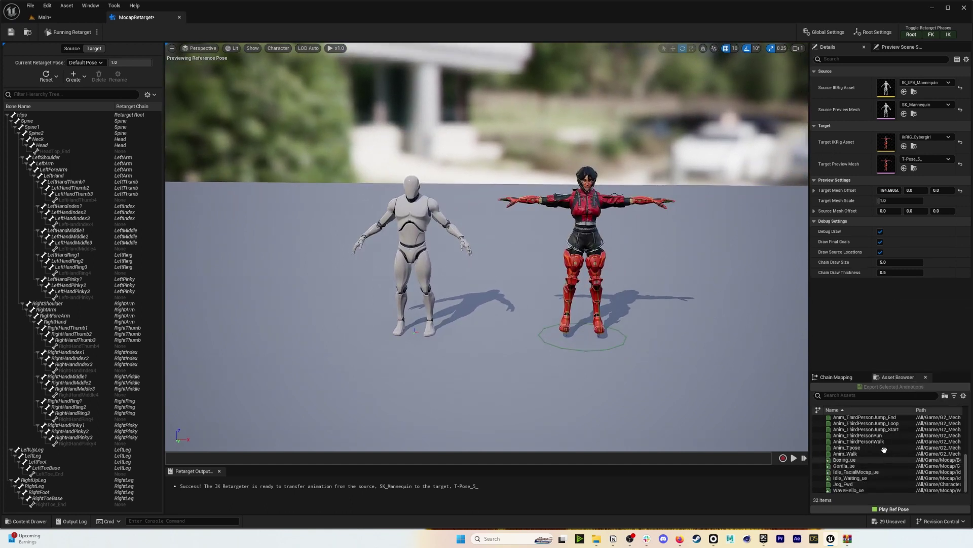
pyautogui.click(868, 463)
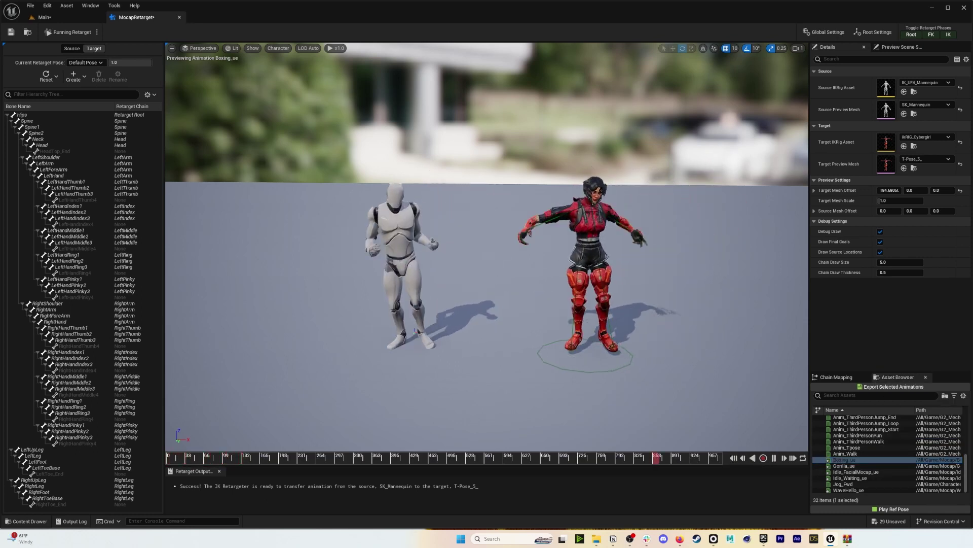
pyautogui.moveTo(743, 369)
pyautogui.mouseDown(button='right')
pyautogui.moveTo(742, 361)
pyautogui.moveTo(739, 371)
pyautogui.mouseUp(button='right')
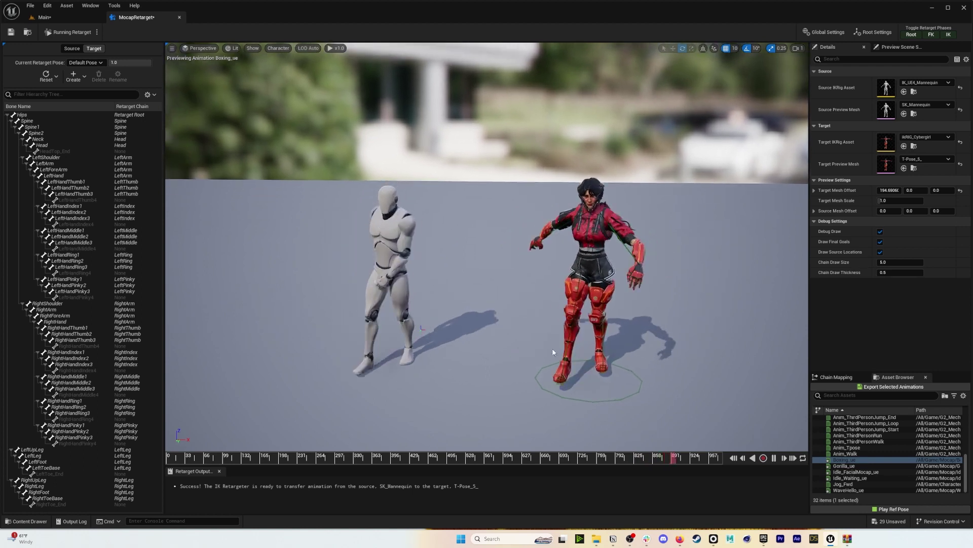
pyautogui.click(774, 459)
pyautogui.click(734, 458)
pyautogui.moveTo(606, 355); pyautogui.dragTo(611, 361, button='right')
pyautogui.press('w')
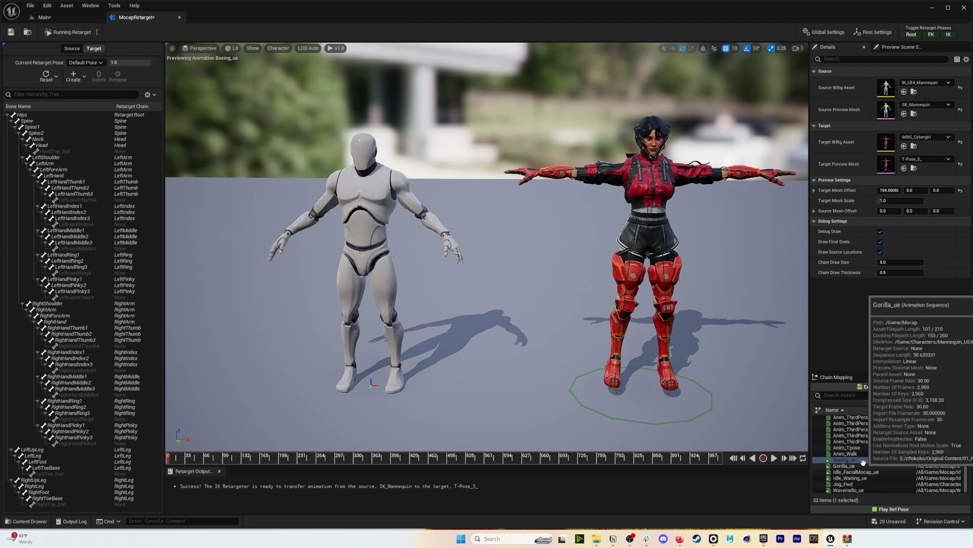
# Switch the retargeter to Edit Retarget Pose mode and show the source skeleton's bone hierarchy.
pyautogui.click(97, 32)
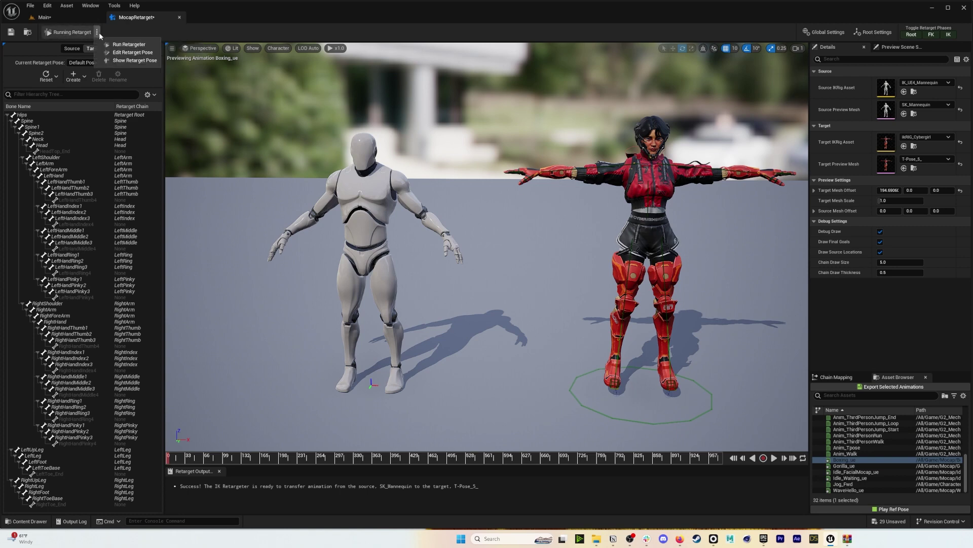
pyautogui.click(133, 52)
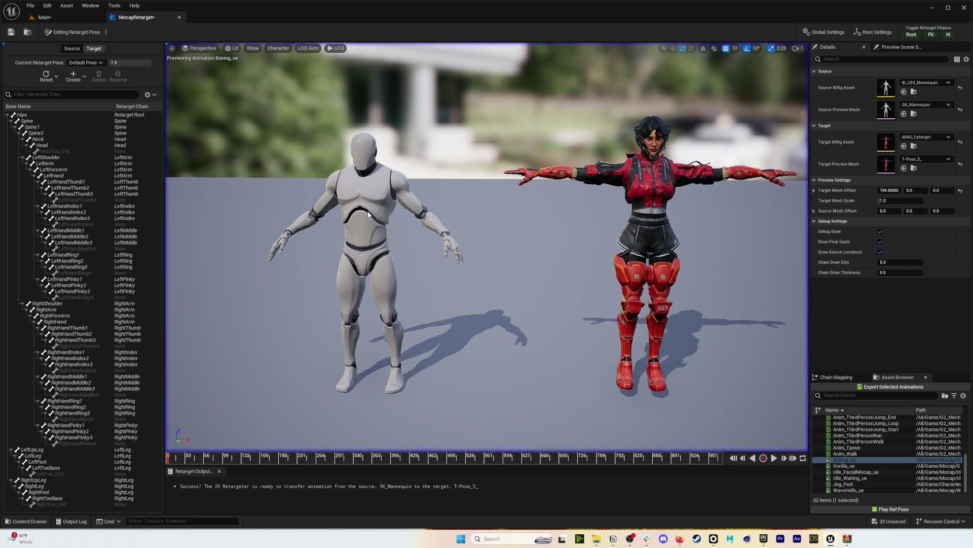
pyautogui.click(76, 52)
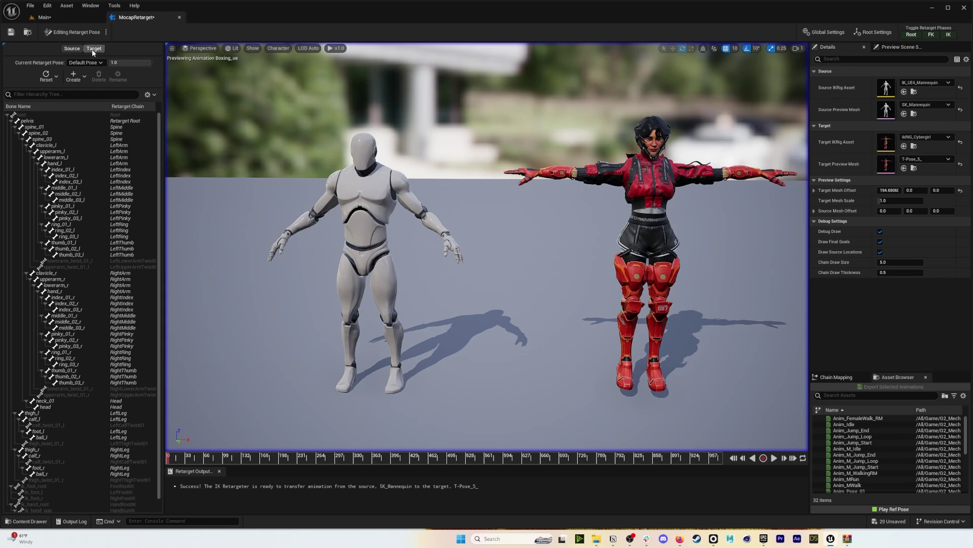
pyautogui.click(93, 49)
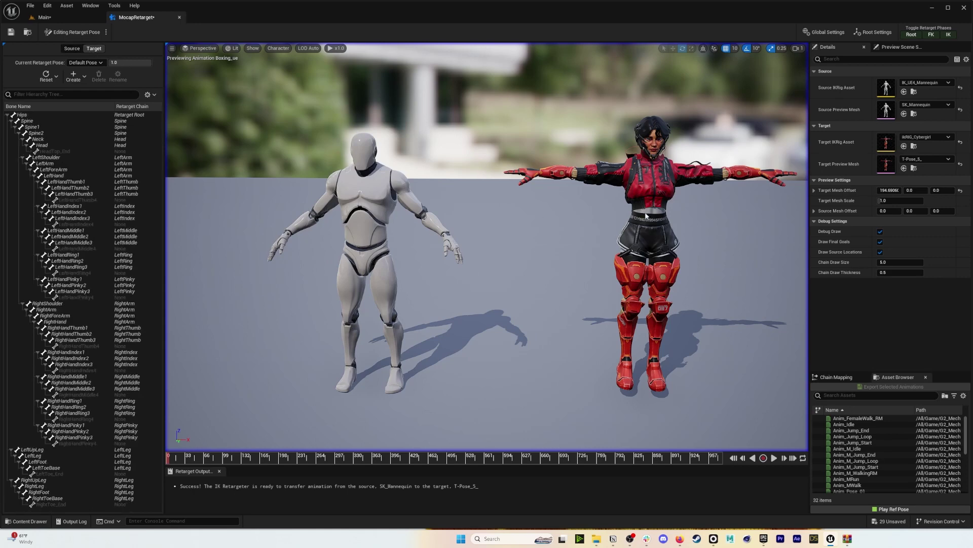
pyautogui.click(72, 50)
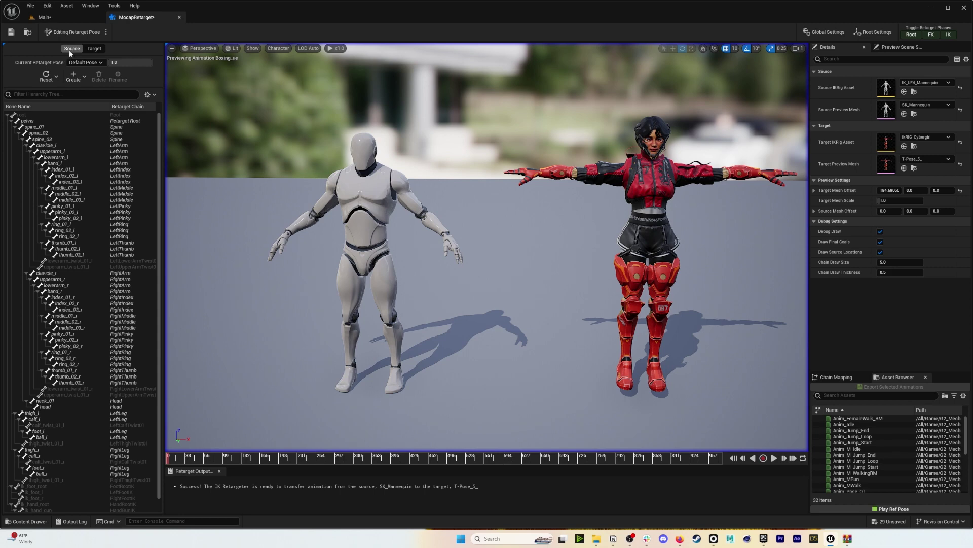
# Rotate the mannequin's upperarm_l bone 50° about Y to raise the left arm towards a T-pose.
pyautogui.click(62, 151)
pyautogui.moveTo(389, 215); pyautogui.dragTo(414, 196, button='right')
pyautogui.press('s')
pyautogui.scroll(-3, 429, 212)
pyautogui.press('w')
pyautogui.moveTo(399, 179); pyautogui.dragTo(370, 175)
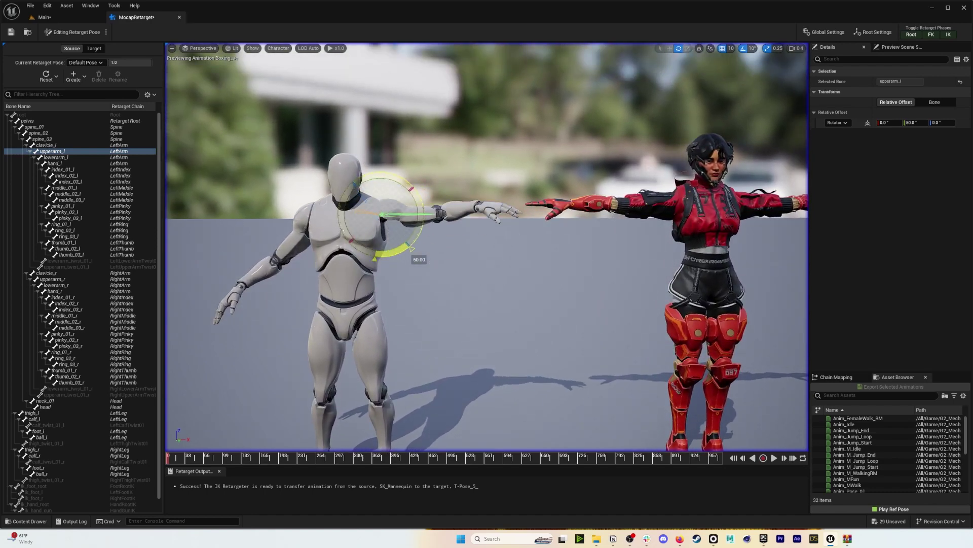
# Rotate the mannequin's lowerarm_l bone -30° about Z to straighten the left forearm.
pyautogui.click(66, 158)
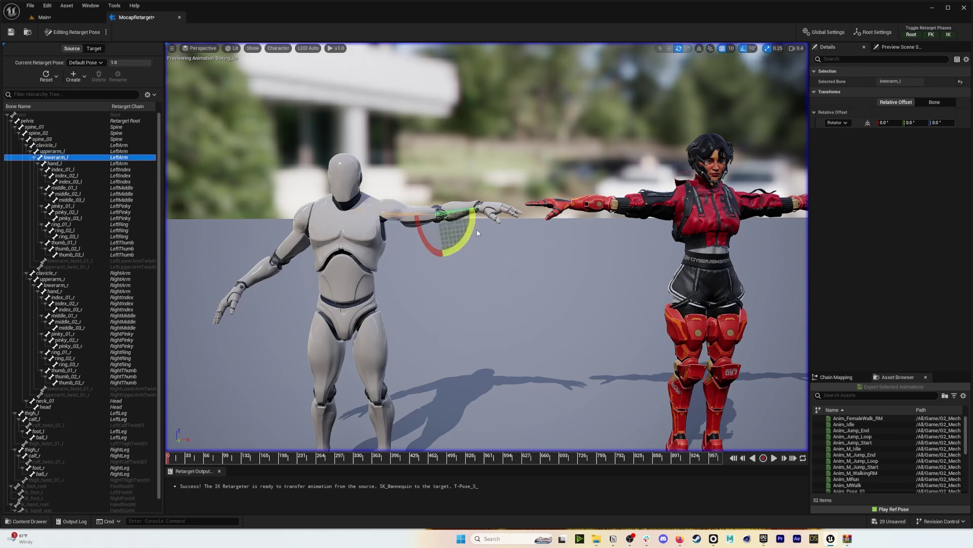
pyautogui.press('f')
pyautogui.keyDown('alt'); pyautogui.moveTo(478, 258); pyautogui.dragTo(477, 319); pyautogui.keyUp('alt')
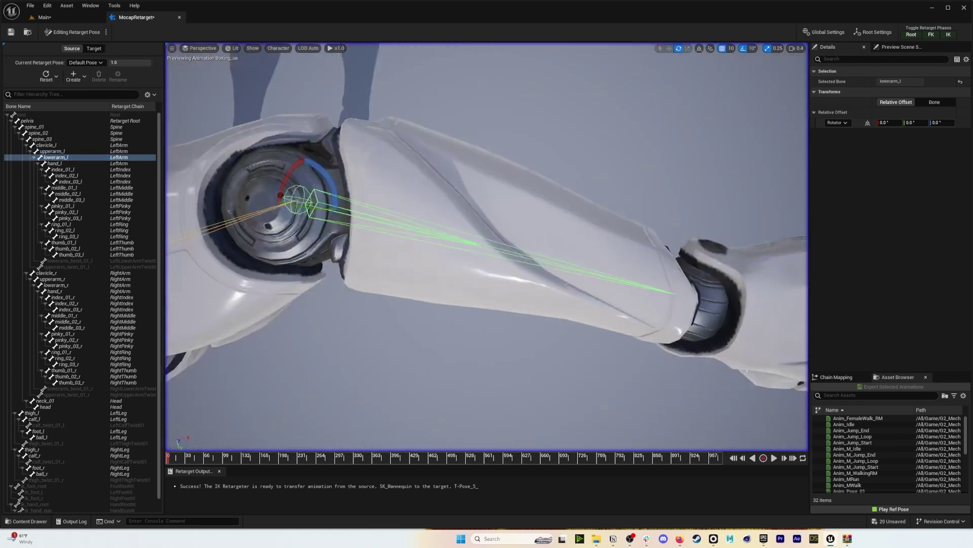
pyautogui.keyDown('alt'); pyautogui.moveTo(477, 320); pyautogui.dragTo(452, 310, button='right'); pyautogui.keyUp('alt')
pyautogui.moveTo(430, 210); pyautogui.dragTo(423, 193)
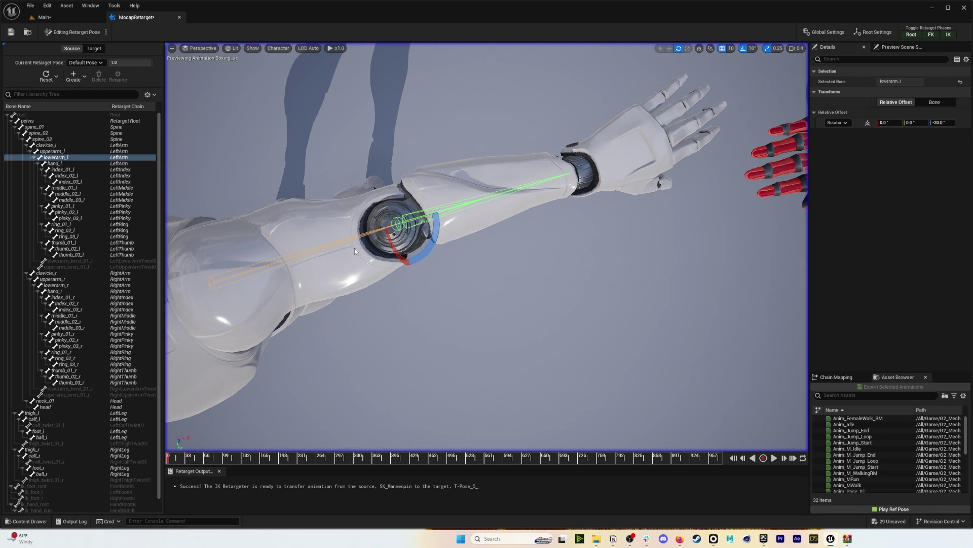
pyautogui.moveTo(570, 186)
pyautogui.mouseDown(button='right')
pyautogui.moveTo(604, 228)
pyautogui.moveTo(593, 142)
pyautogui.moveTo(575, 213)
pyautogui.moveTo(569, 206)
pyautogui.mouseUp(button='right')
pyautogui.press('f')
pyautogui.keyDown('alt'); pyautogui.moveTo(413, 198); pyautogui.dragTo(423, 118); pyautogui.keyUp('alt')
# Rotate the mannequin's upperarm_r bone 50° about Y to raise the right arm towards a T-pose.
pyautogui.press('s')
pyautogui.moveTo(423, 118); pyautogui.dragTo(433, 92, button='right')
pyautogui.press('a')
pyautogui.moveTo(590, 277); pyautogui.dragTo(589, 277, button='right')
pyautogui.click(53, 278)
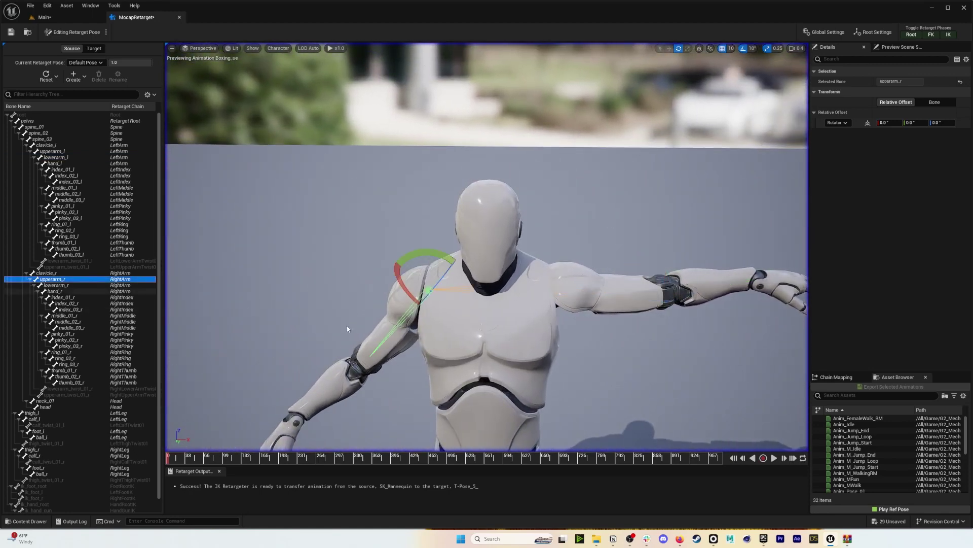
pyautogui.press('f')
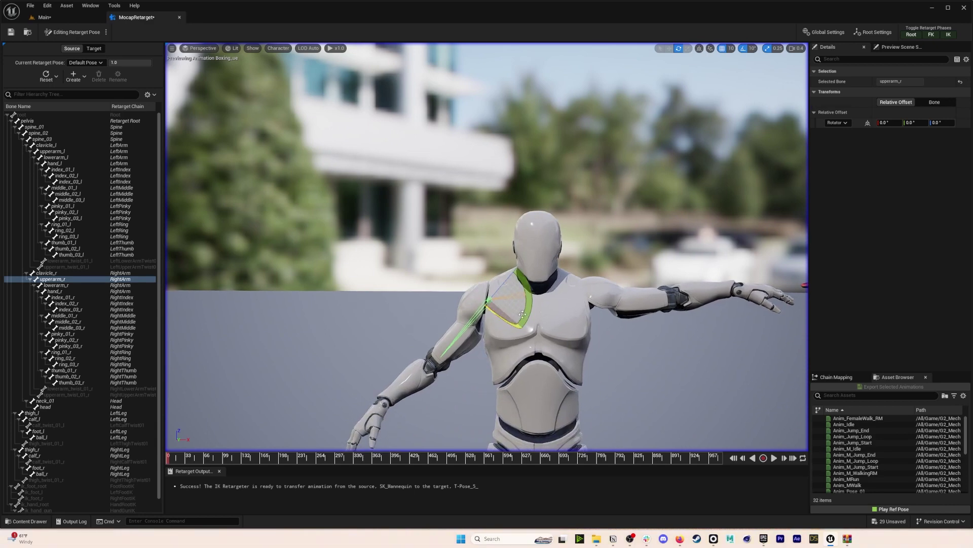
pyautogui.moveTo(528, 300); pyautogui.dragTo(525, 340)
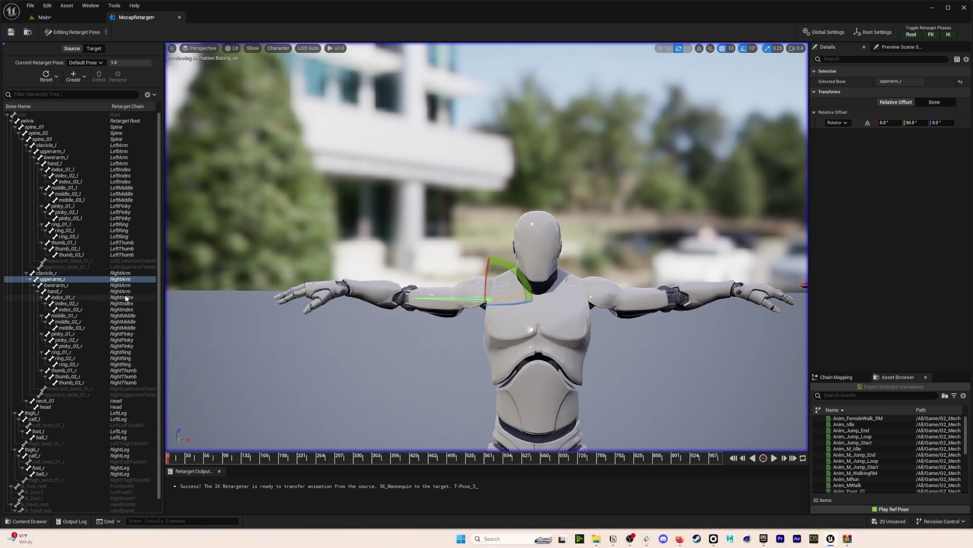
# Rotate the mannequin's lowerarm_r bone -30° about Z to straighten the right forearm.
pyautogui.click(55, 285)
pyautogui.press('f')
pyautogui.keyDown('alt'); pyautogui.moveTo(716, 148); pyautogui.dragTo(710, 269); pyautogui.keyUp('alt')
pyautogui.moveTo(652, 146); pyautogui.dragTo(650, 283)
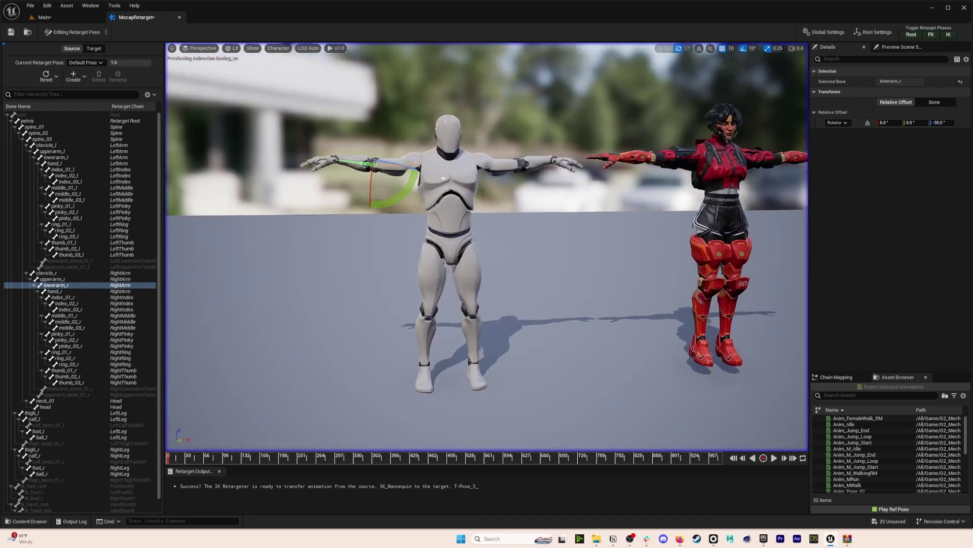
pyautogui.moveTo(604, 301); pyautogui.dragTo(581, 294, button='right')
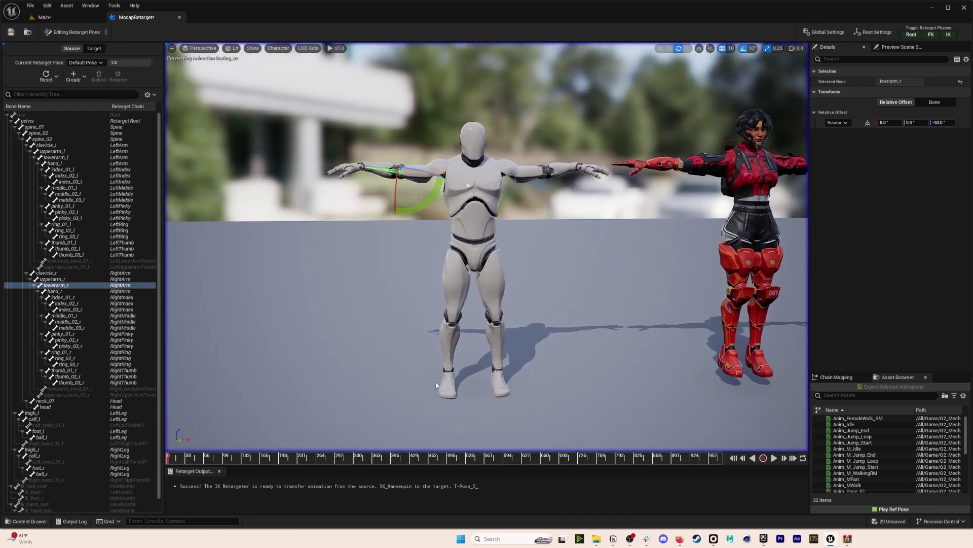
# Set the rotation snap to 5° and rotate the mannequin's thigh_l bone -5° about Y to bring the left leg inward.
pyautogui.scroll(-3, 436, 385)
pyautogui.scroll(-1, 146, 388)
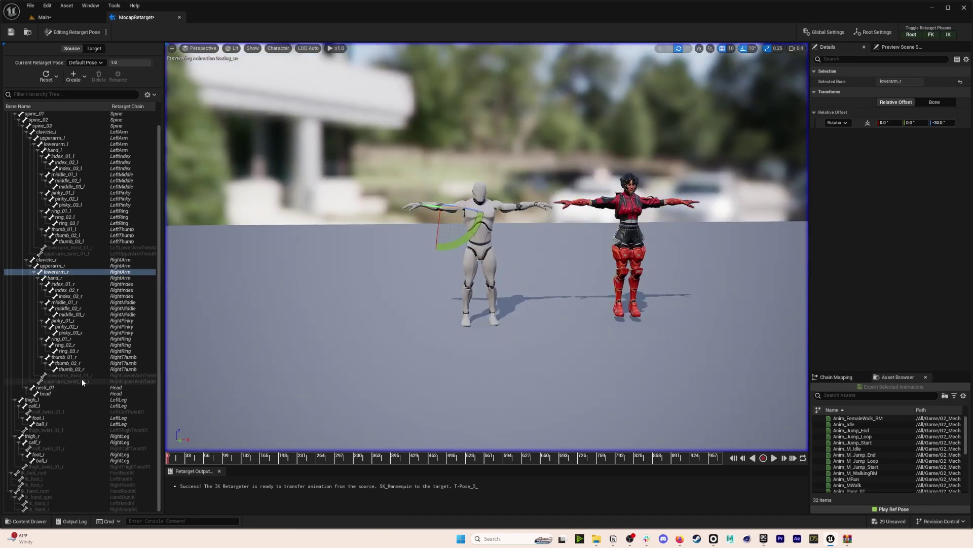
pyautogui.click(56, 400)
pyautogui.press('w')
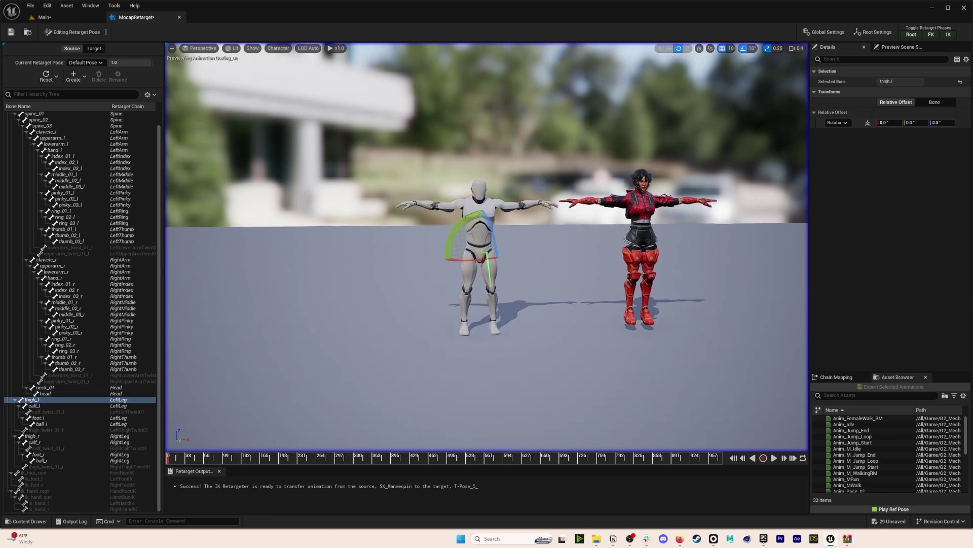
pyautogui.press('w')
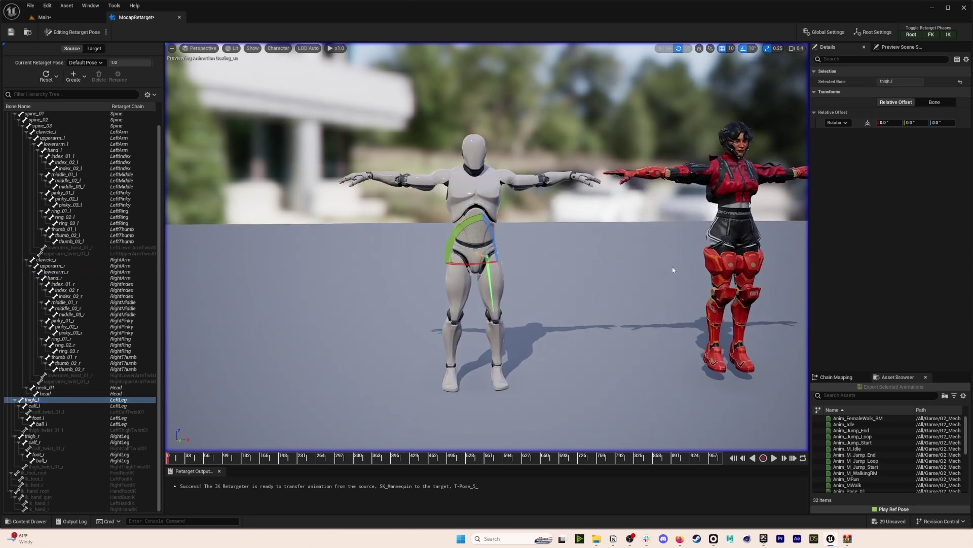
pyautogui.press('d')
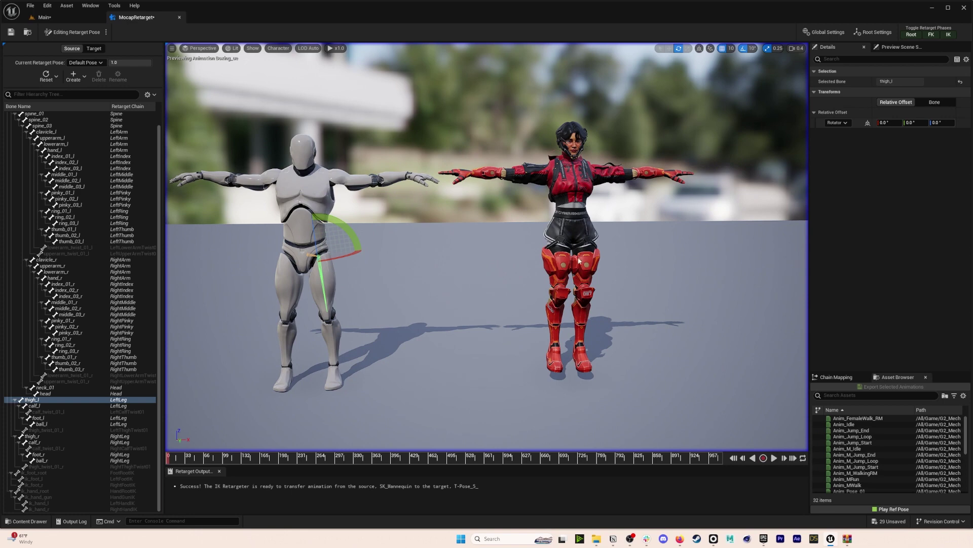
pyautogui.press('a')
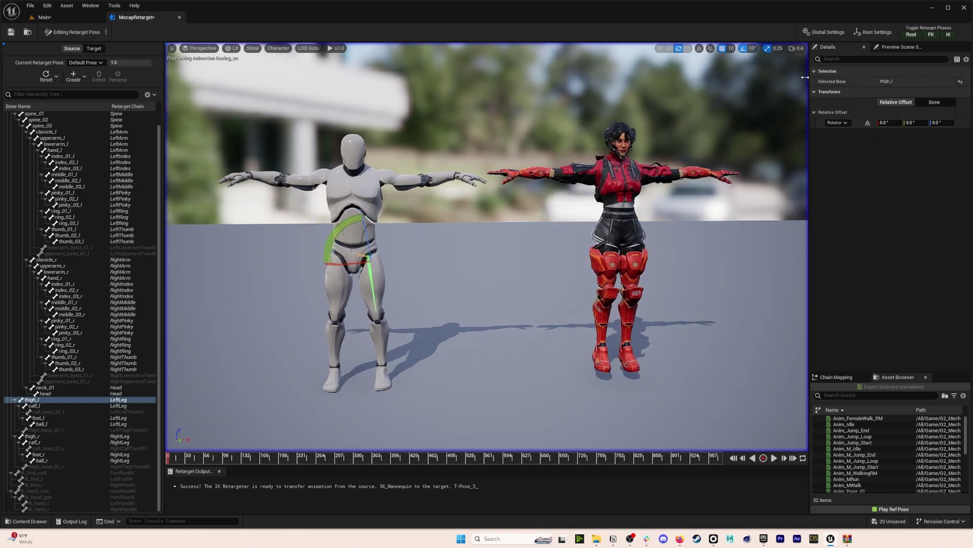
pyautogui.click(751, 52)
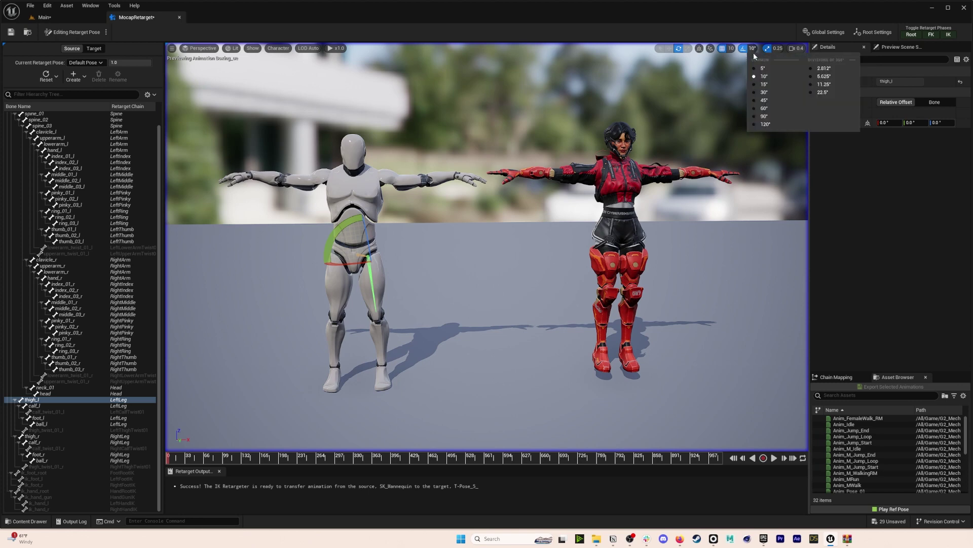
pyautogui.click(762, 71)
pyautogui.press('a')
pyautogui.moveTo(762, 72); pyautogui.dragTo(772, 67, button='right')
pyautogui.press('w')
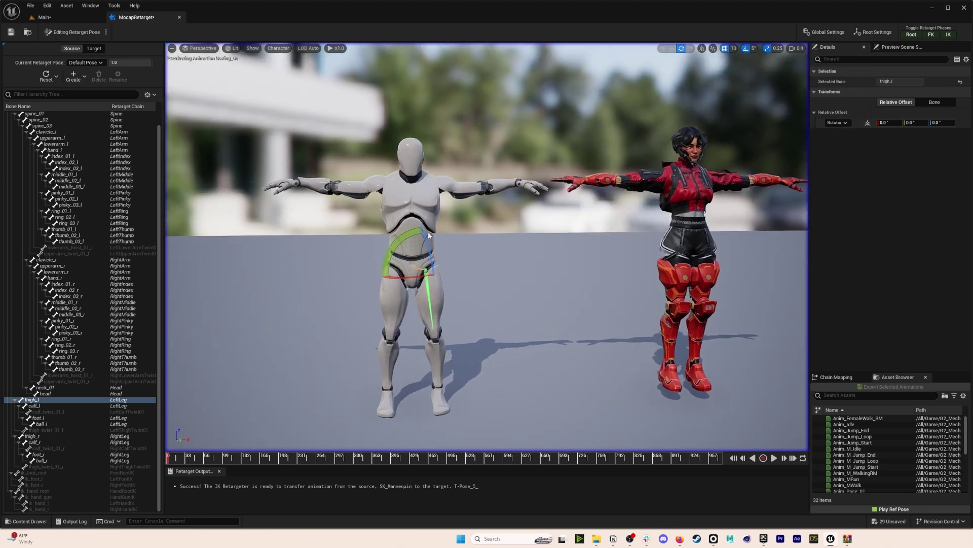
pyautogui.moveTo(397, 244); pyautogui.dragTo(403, 239)
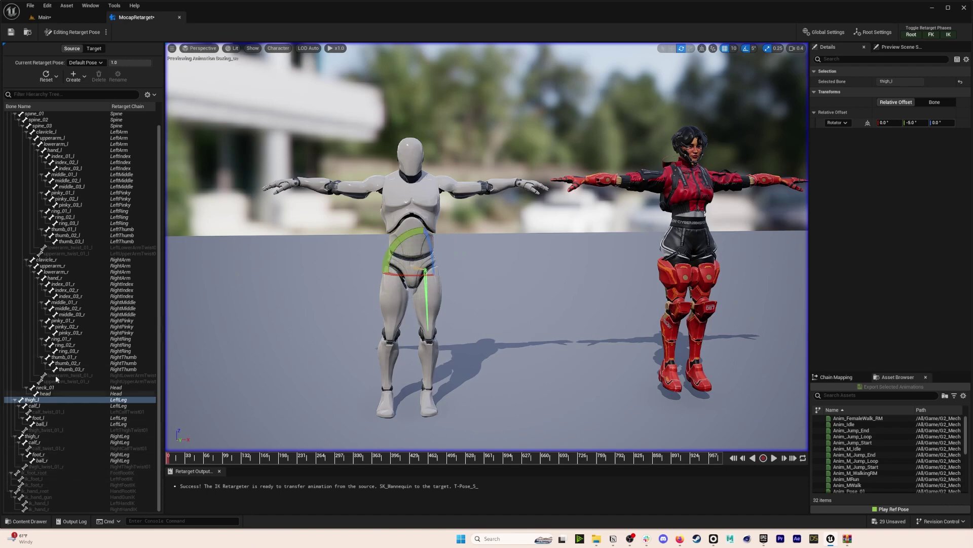
# Rotate the mannequin's thigh_r bone -5° about Y to bring the right leg inward.
pyautogui.click(32, 436)
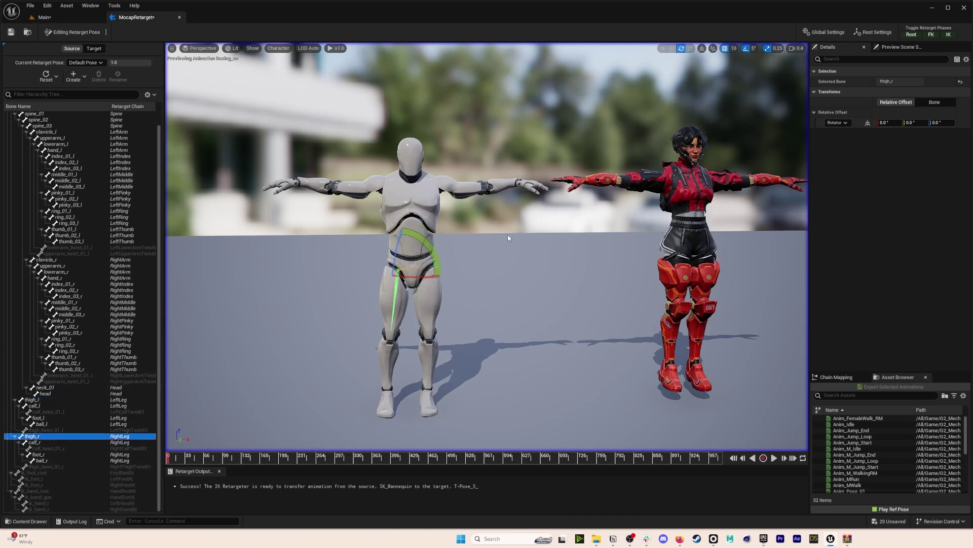
pyautogui.moveTo(437, 260); pyautogui.dragTo(436, 253)
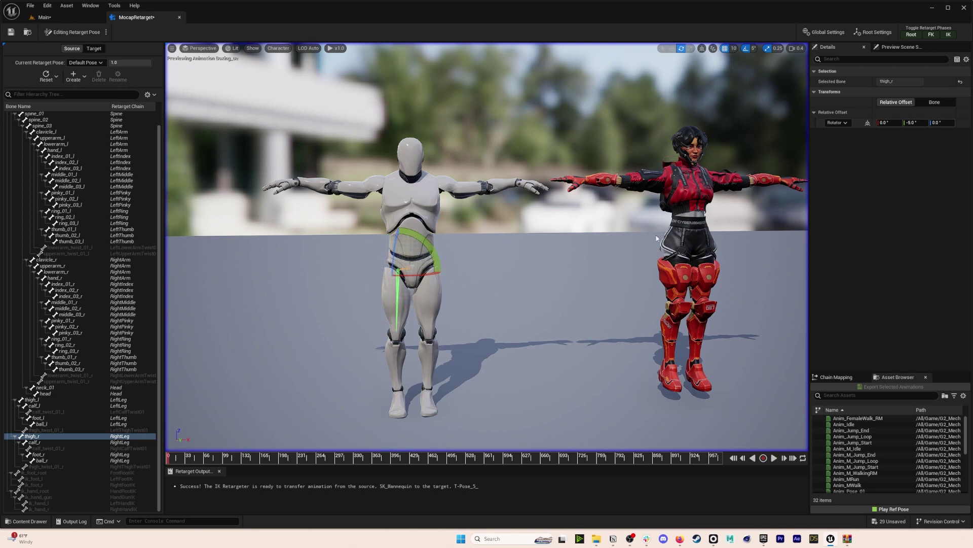
# Try rotating the mannequin's index_01_l bone 20° about Z to straighten the left index finger, and undo the rotation.
pyautogui.press('d')
pyautogui.moveTo(482, 215)
pyautogui.mouseDown(button='right')
pyautogui.moveTo(447, 227)
pyautogui.moveTo(421, 172)
pyautogui.moveTo(480, 211)
pyautogui.mouseUp(button='right')
pyautogui.press('d')
pyautogui.press('w')
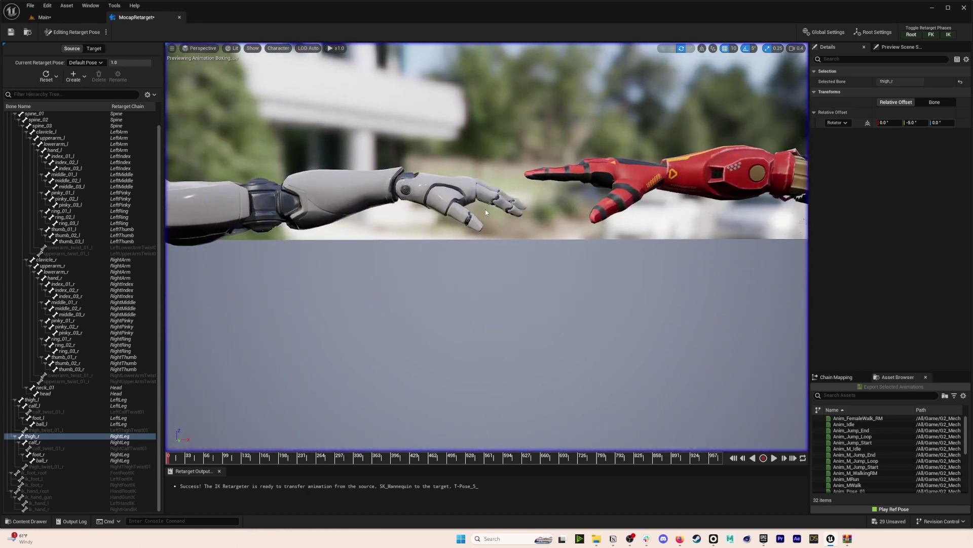
pyautogui.click(67, 157)
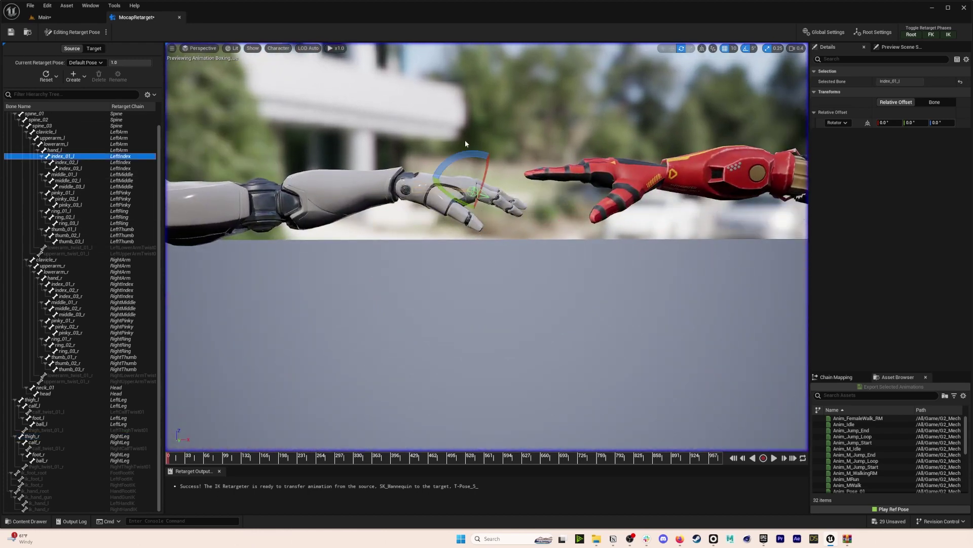
pyautogui.moveTo(460, 155); pyautogui.dragTo(460, 155)
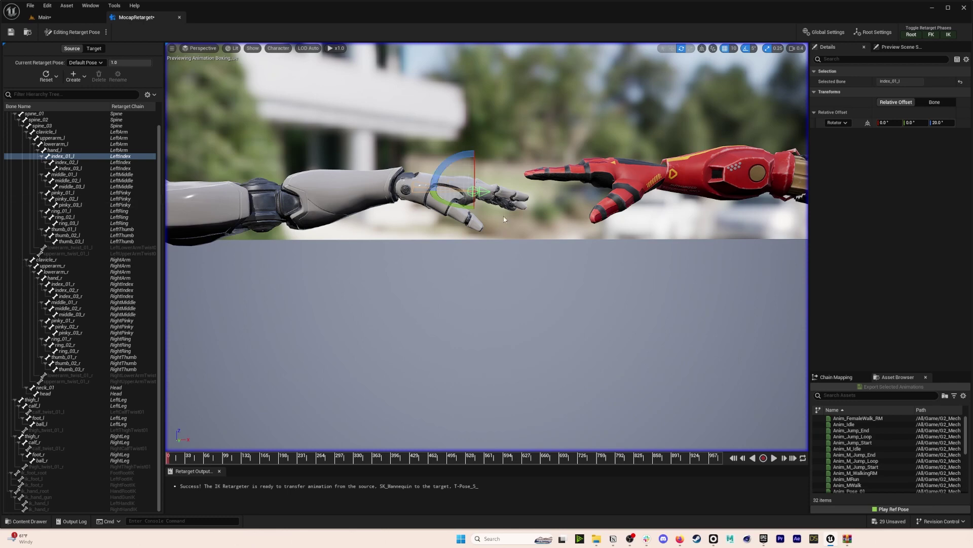
pyautogui.hotkey('ctrl', 'z')
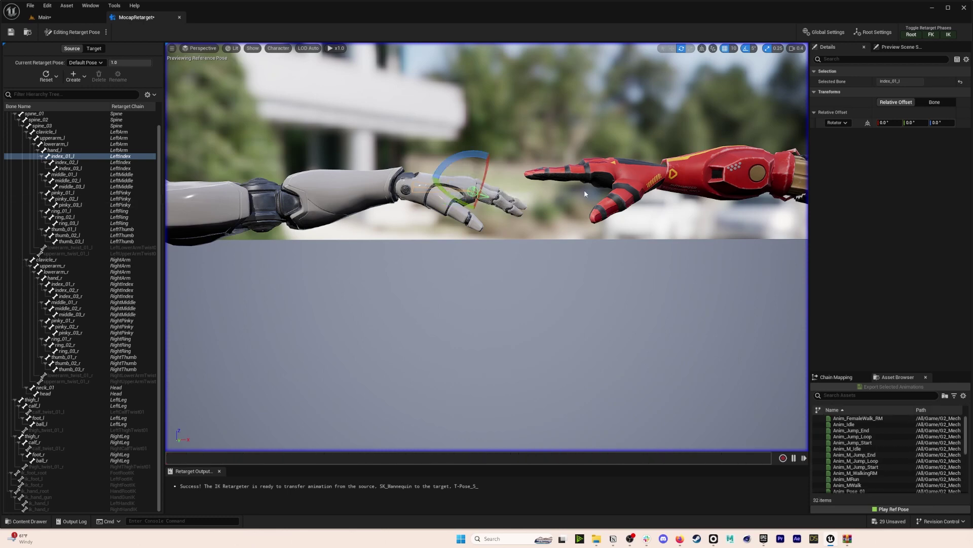
# Switch from editing the retarget pose to running the retargeter, with both characters fully in view.
pyautogui.press('s')
pyautogui.moveTo(683, 172); pyautogui.dragTo(683, 172, button='right')
pyautogui.press('q')
pyautogui.moveTo(559, 282); pyautogui.dragTo(560, 282, button='right')
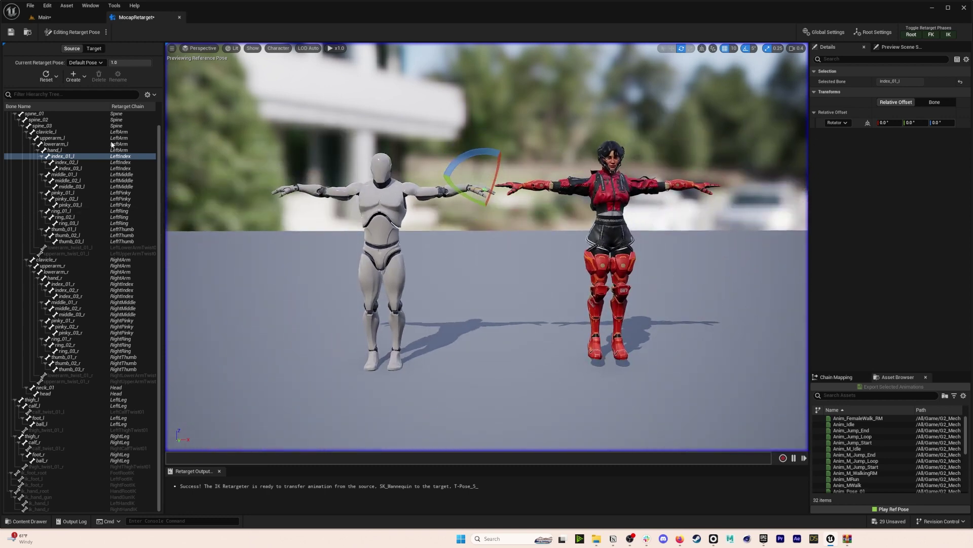
pyautogui.click(105, 32)
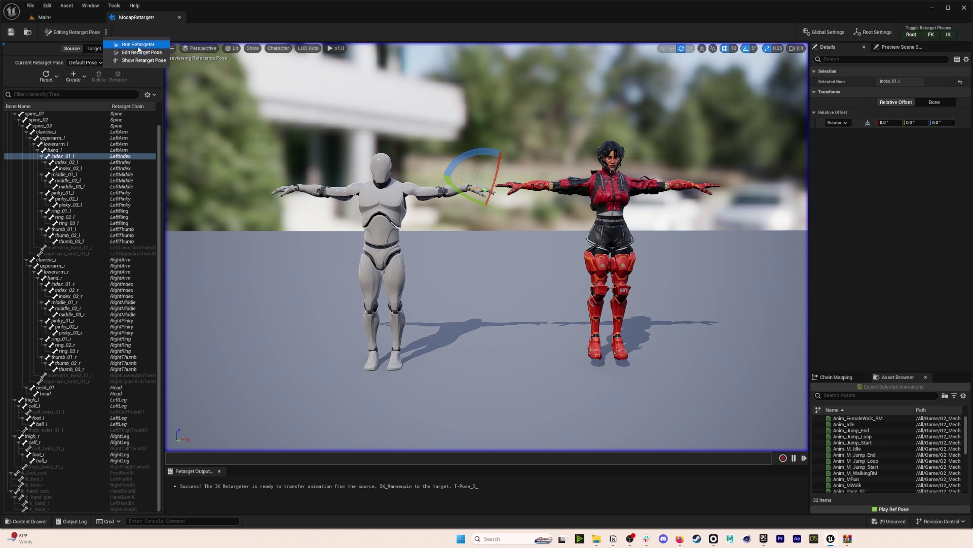
pyautogui.click(138, 47)
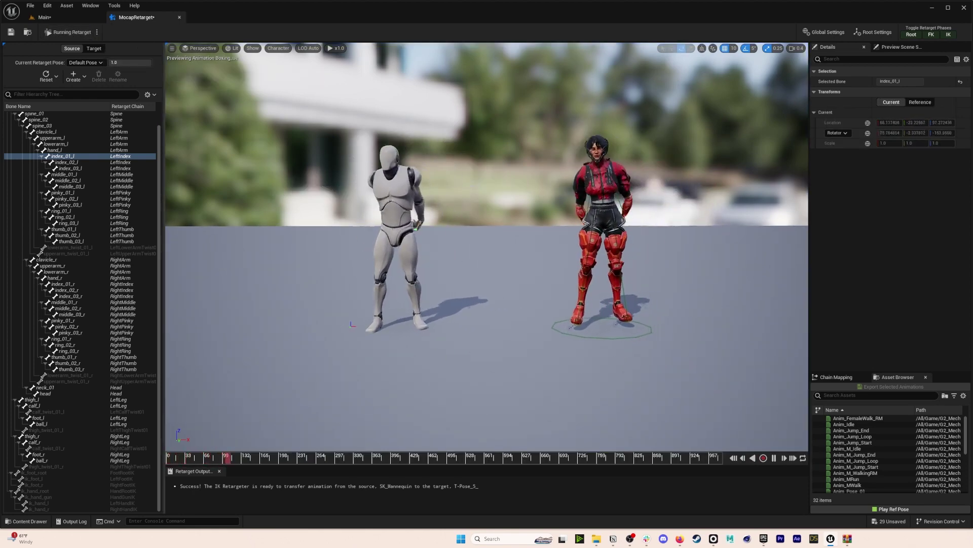
# Preview the Gorilla_ue mocap animation on both characters, scrubbing through it and playing it back.
pyautogui.scroll(-5, 874, 466)
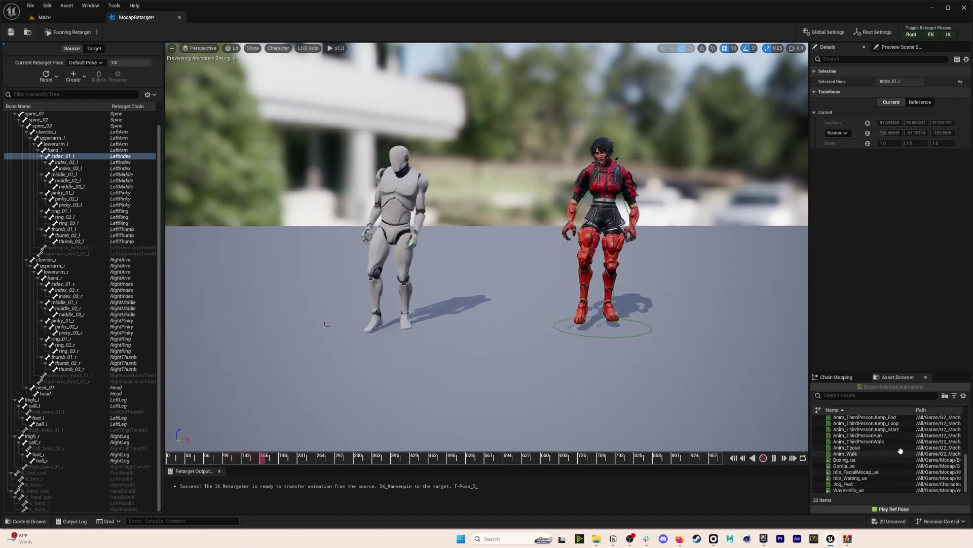
pyautogui.click(844, 465)
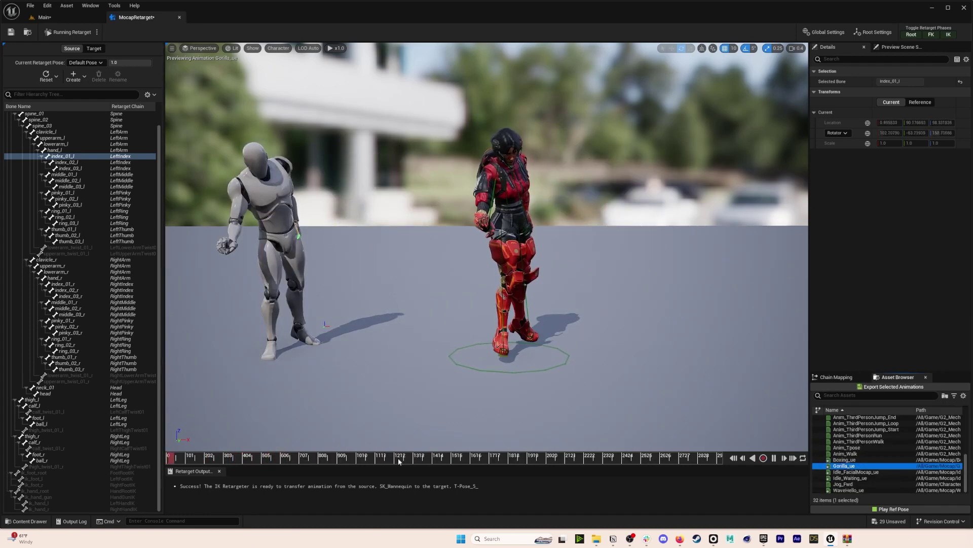
pyautogui.moveTo(331, 460); pyautogui.dragTo(351, 456)
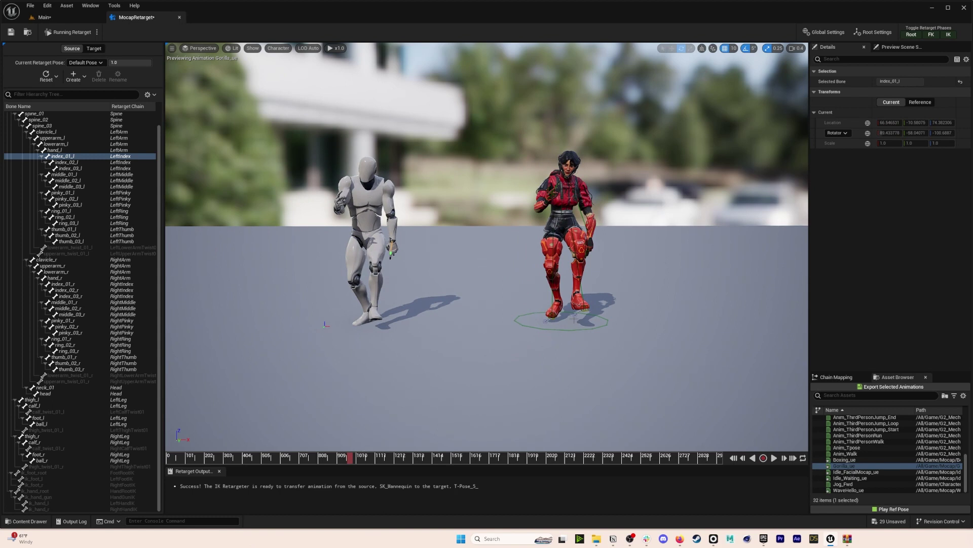
pyautogui.click(288, 458)
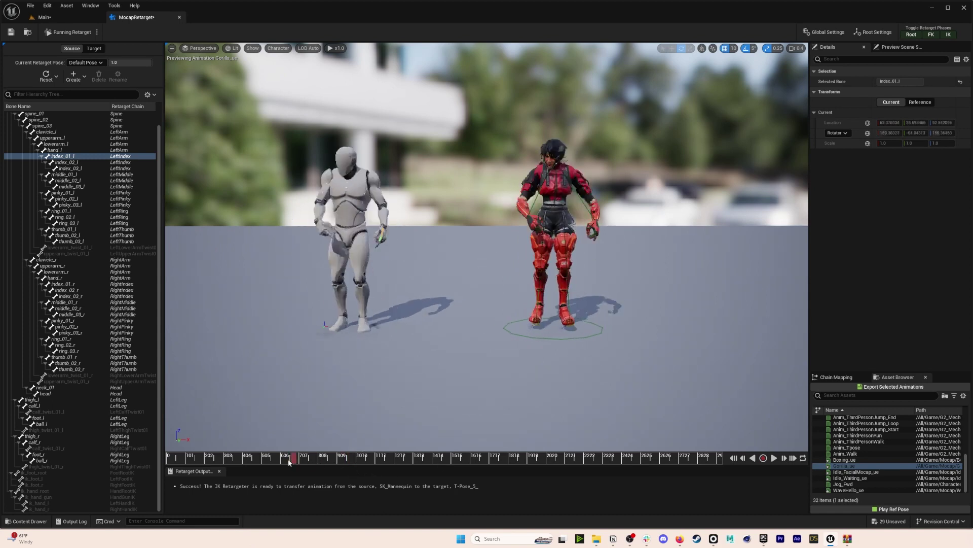
pyautogui.click(774, 458)
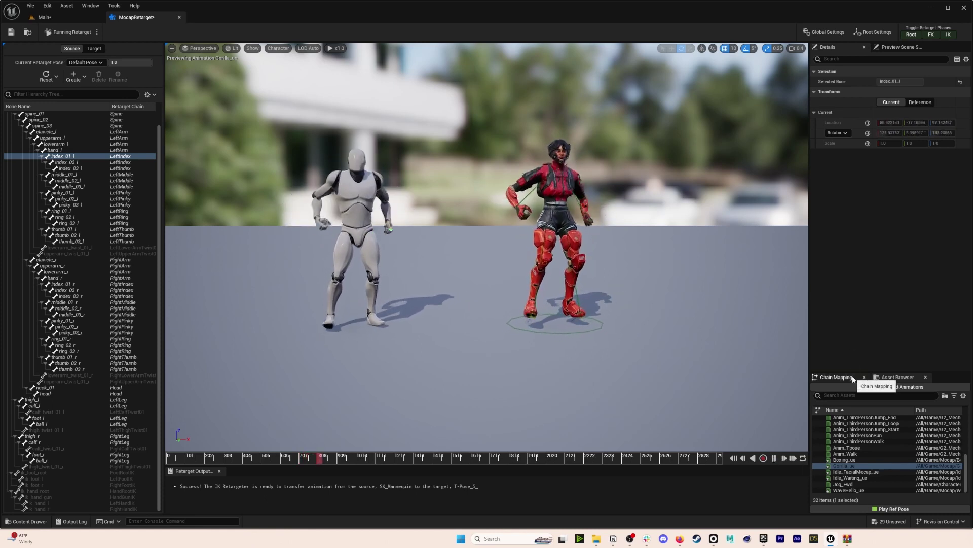
# Review the global and root retarget settings and compare both characters' legs at a paused frame of Gorilla_ue.
pyautogui.click(825, 32)
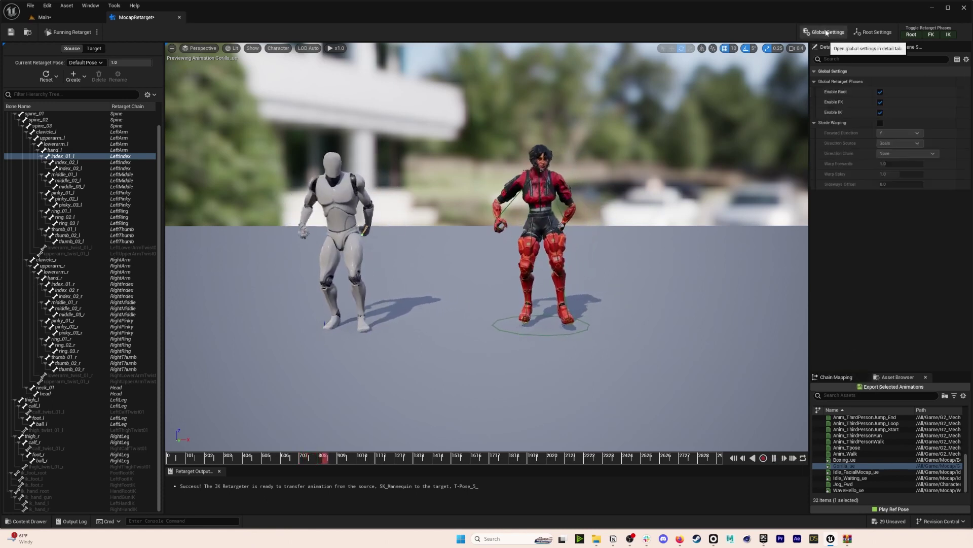
pyautogui.click(871, 32)
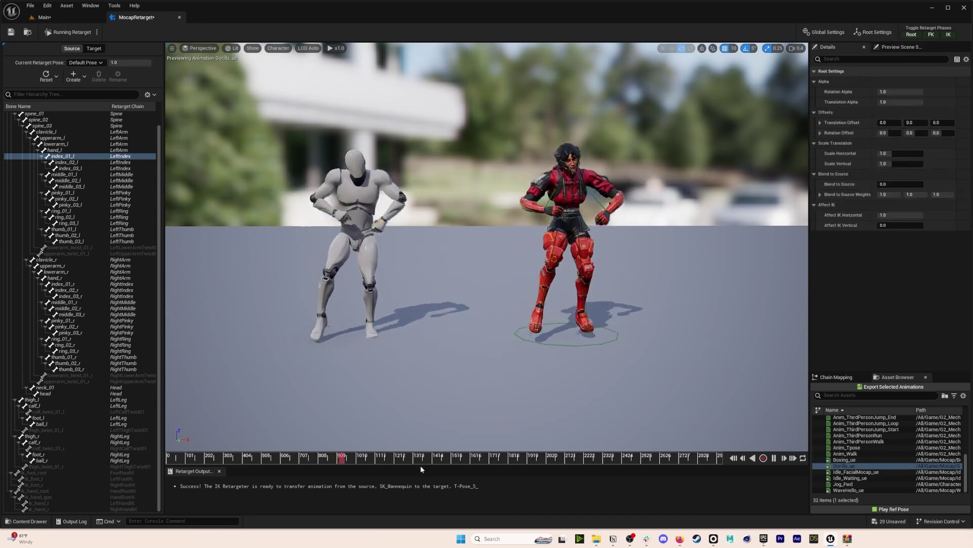
pyautogui.click(339, 458)
pyautogui.moveTo(339, 458); pyautogui.dragTo(335, 460)
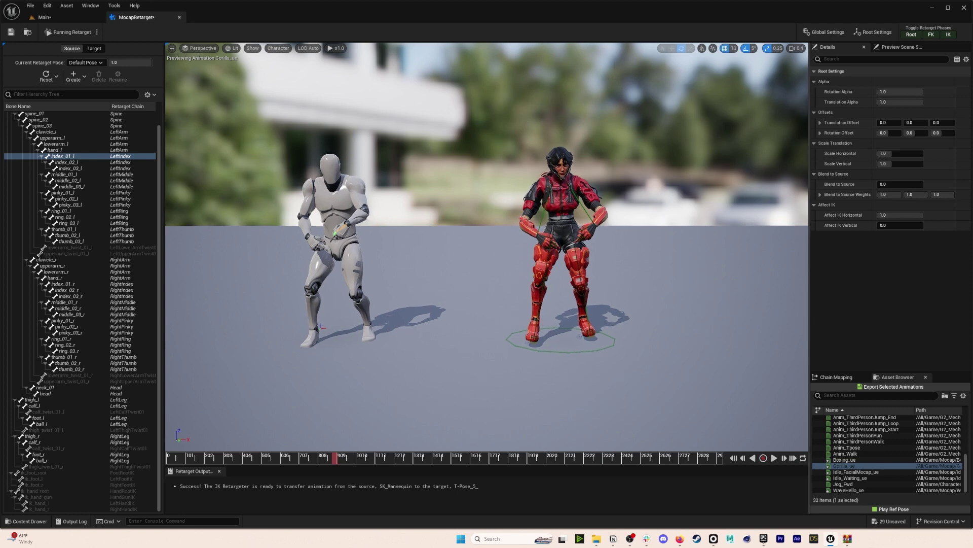
pyautogui.scroll(5, 527, 230)
pyautogui.moveTo(527, 231); pyautogui.dragTo(502, 291, button='middle')
pyautogui.moveTo(582, 329); pyautogui.dragTo(612, 329, button='middle')
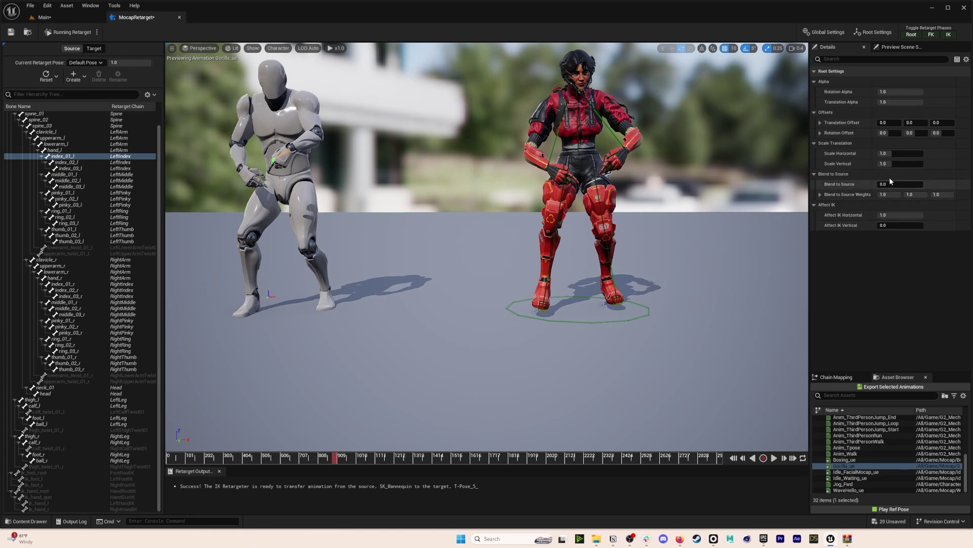
pyautogui.moveTo(886, 182)
pyautogui.mouseDown()
pyautogui.moveTo(924, 183)
pyautogui.moveTo(879, 183)
pyautogui.mouseUp()
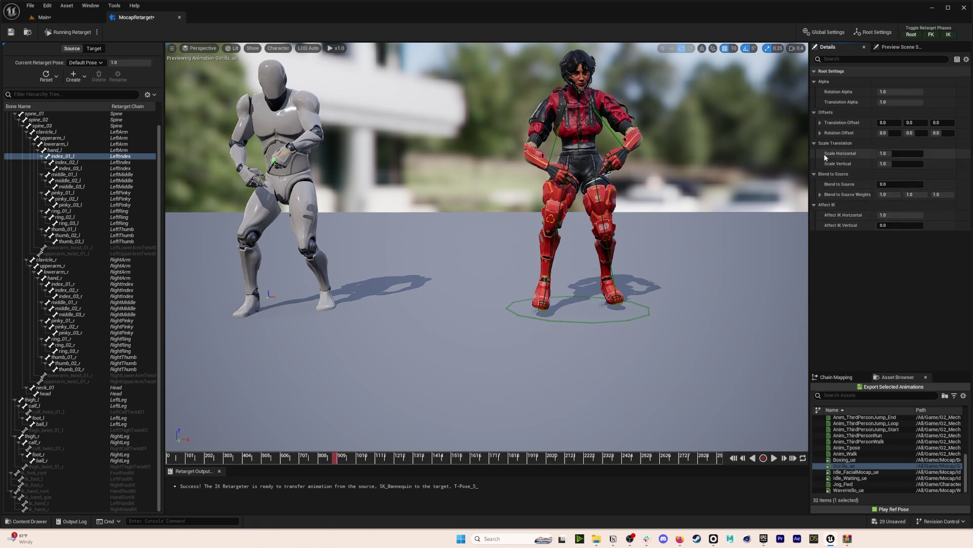
# Disable IK for the LeftLeg and RightLeg chains in the chain mapping.
pyautogui.click(841, 379)
pyautogui.scroll(-3, 857, 443)
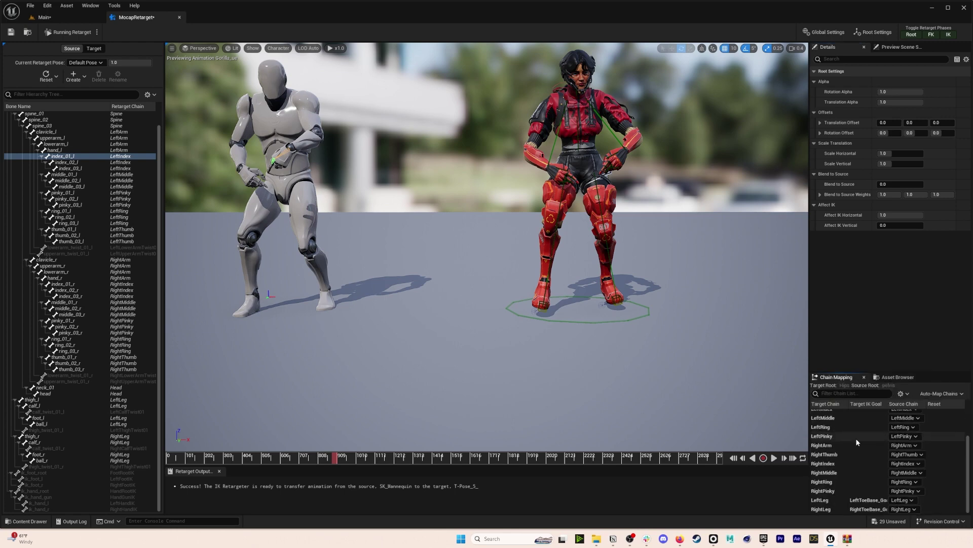
pyautogui.click(831, 501)
pyautogui.keyDown('shift'); pyautogui.click(824, 509); pyautogui.keyUp('shift')
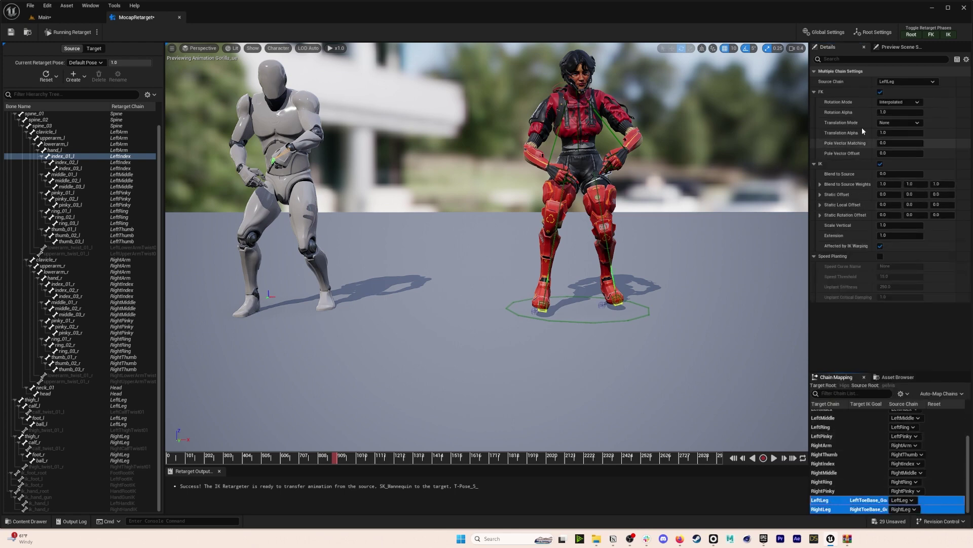
pyautogui.click(880, 164)
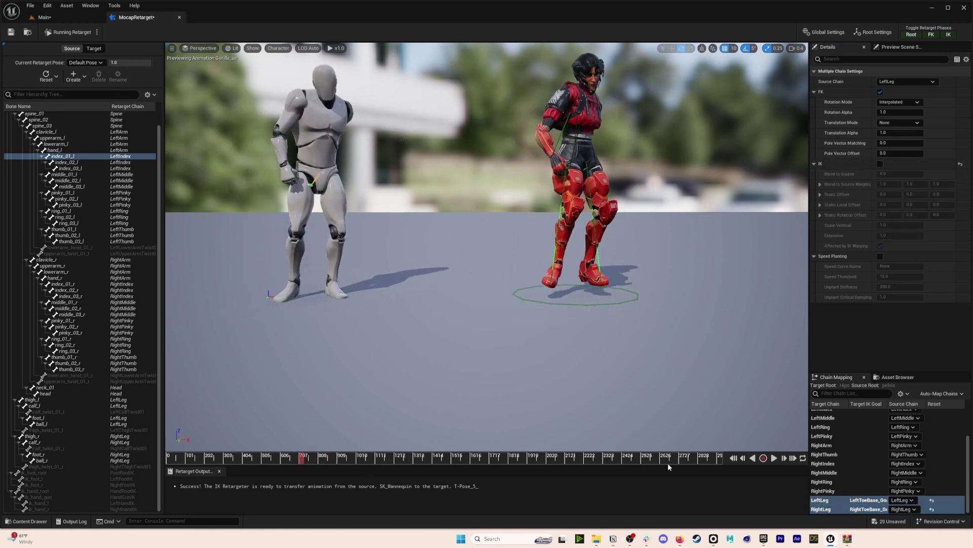
# Play the animation and toggle IK on and off again for both leg chains to compare the leg motion.
pyautogui.click(775, 458)
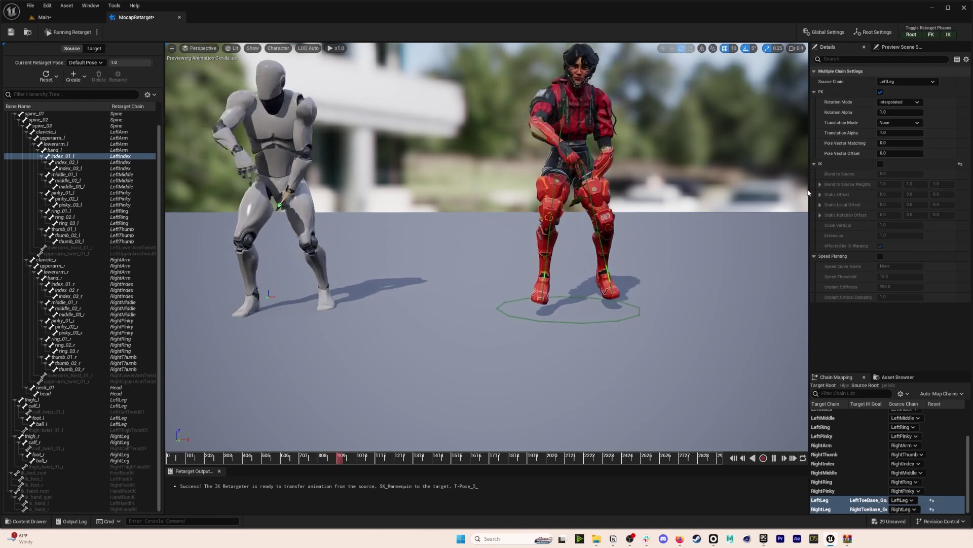
pyautogui.click(881, 163)
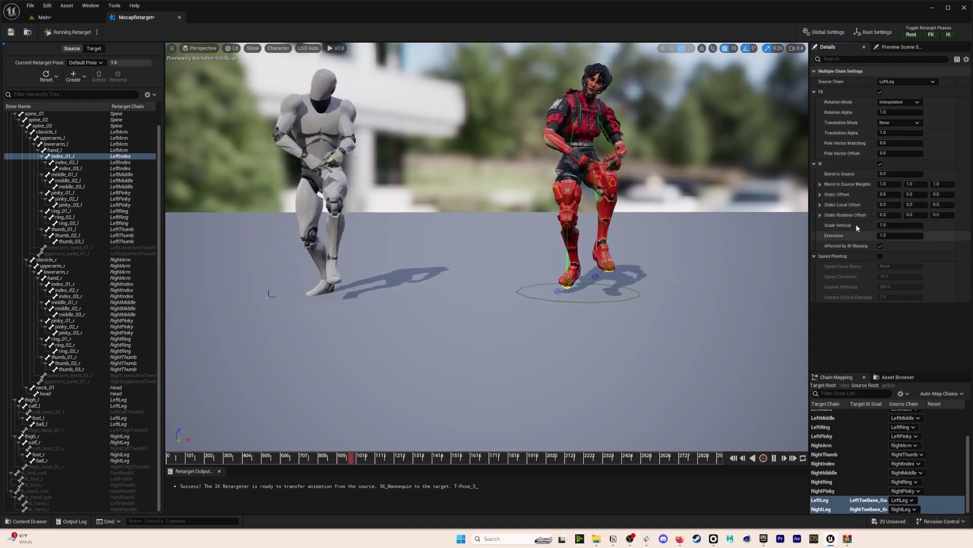
pyautogui.moveTo(884, 174)
pyautogui.mouseDown()
pyautogui.moveTo(923, 173)
pyautogui.moveTo(882, 174)
pyautogui.mouseUp()
pyautogui.click(880, 164)
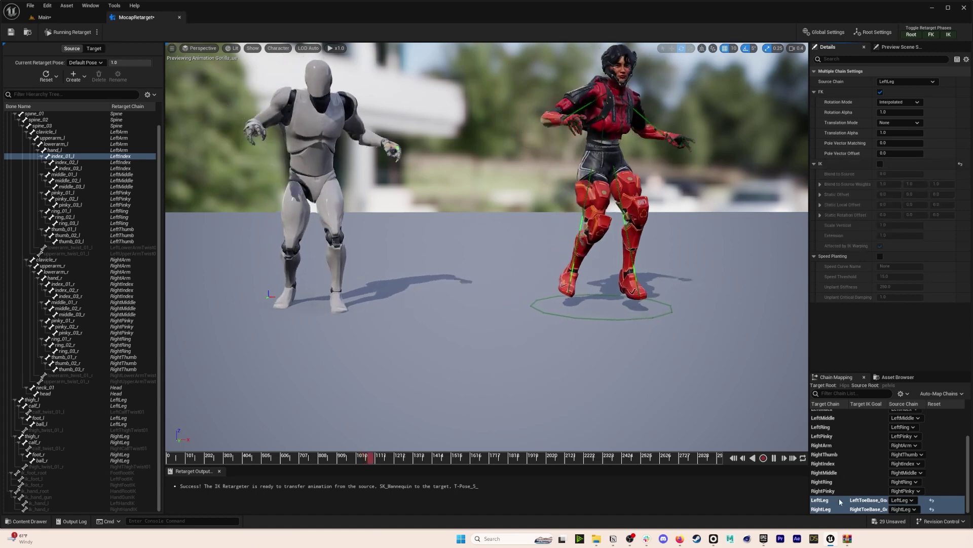
# Check the LeftIndex chain's settings while watching the retargeted animation play.
pyautogui.scroll(5, 841, 481)
pyautogui.click(864, 450)
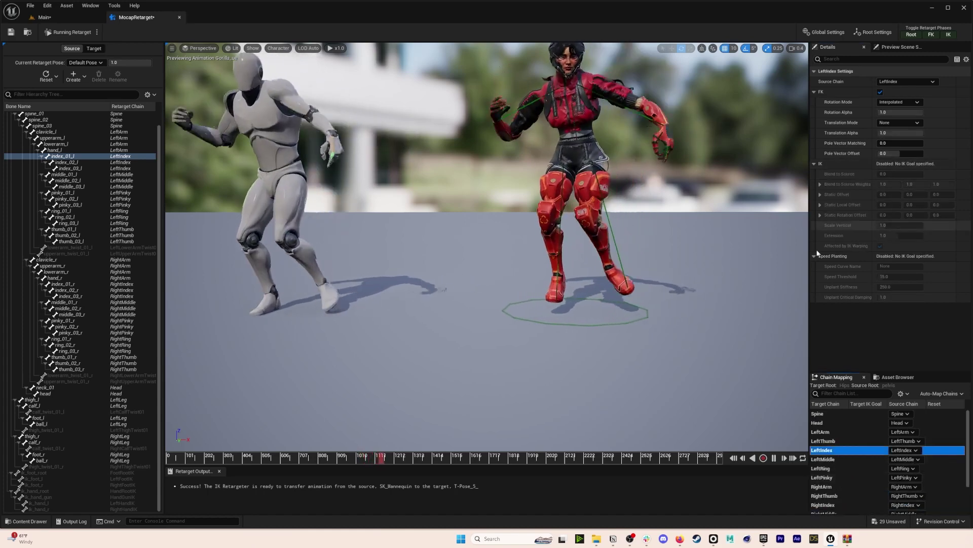
pyautogui.scroll(-3, 863, 448)
pyautogui.rightClick(637, 251)
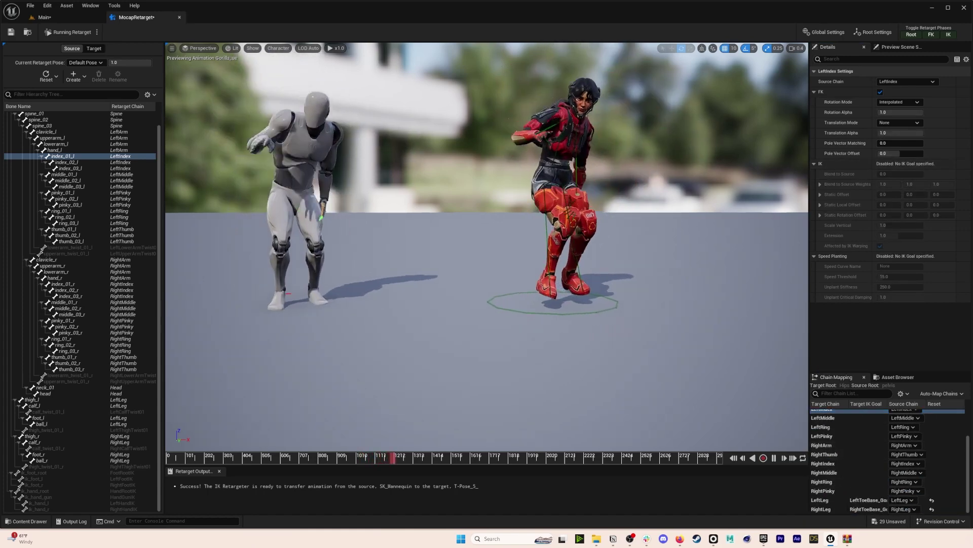
# Export the retargeted Boxing_ue, Gorilla_ue, Idle_FacialMocap_ue, Idle_Waiting_ue and WaveHello_ue animations together into the Mocap folder.
pyautogui.press('s')
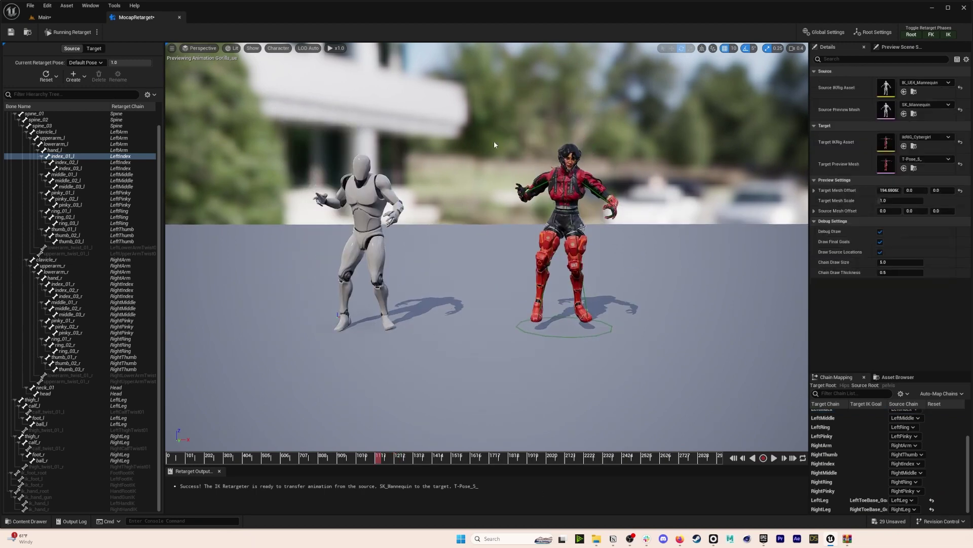
pyautogui.click(897, 377)
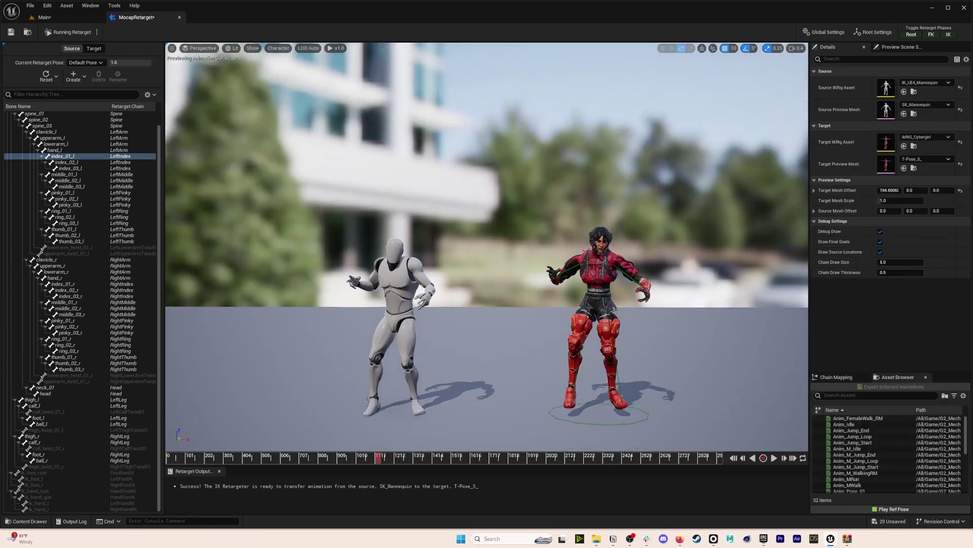
pyautogui.scroll(-6, 857, 436)
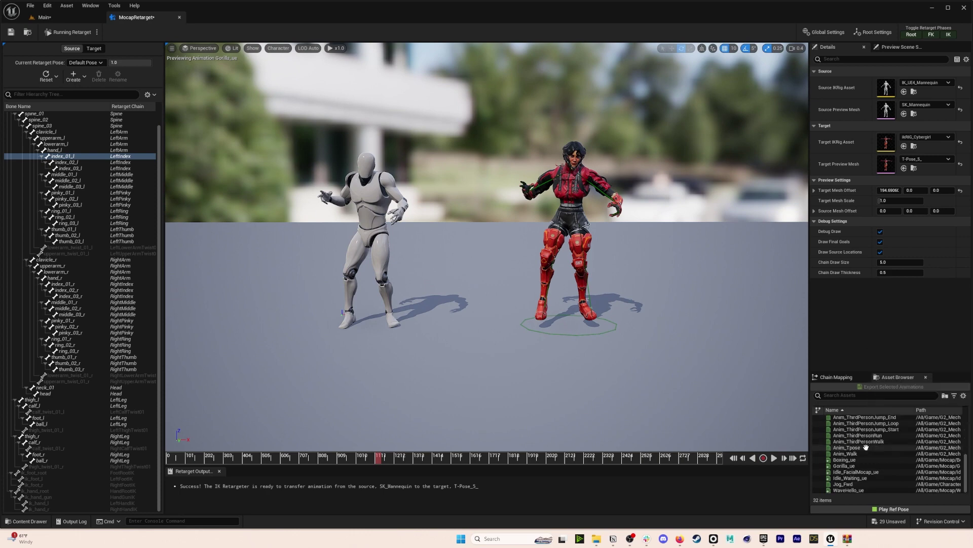
pyautogui.click(869, 489)
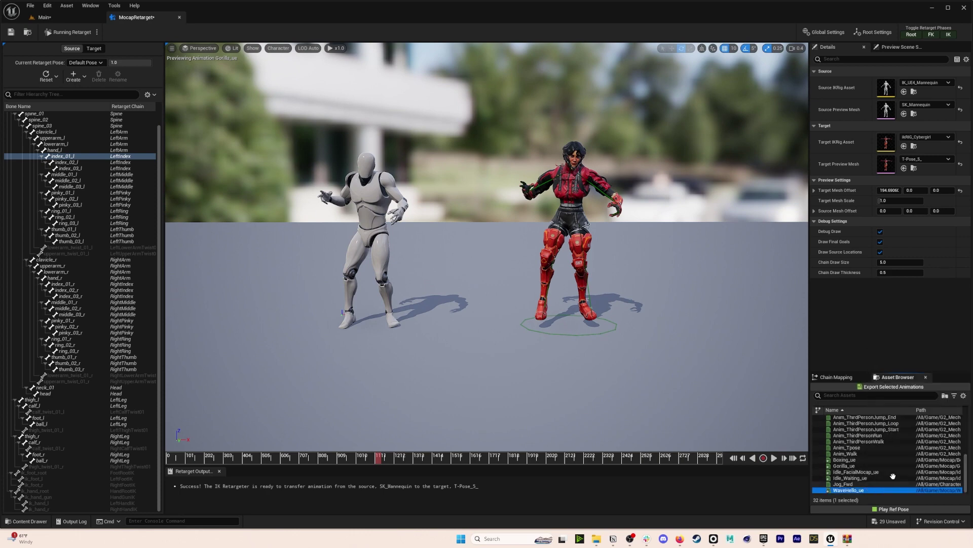
pyautogui.keyDown('ctrl'); pyautogui.click(859, 478); pyautogui.keyUp('ctrl')
pyautogui.keyDown('ctrl'); pyautogui.click(856, 472); pyautogui.keyUp('ctrl')
pyautogui.keyDown('ctrl'); pyautogui.click(850, 465); pyautogui.keyUp('ctrl')
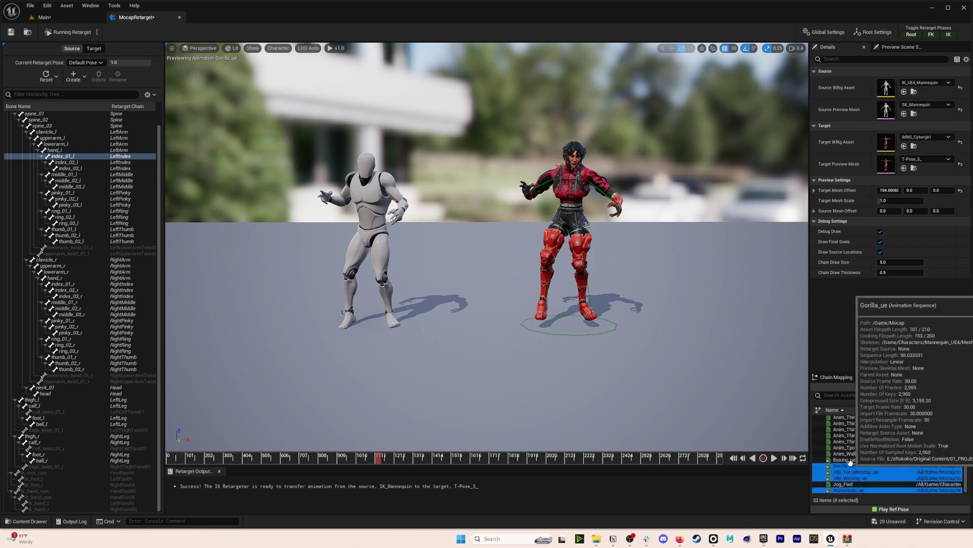
pyautogui.keyDown('ctrl'); pyautogui.click(846, 459); pyautogui.keyUp('ctrl')
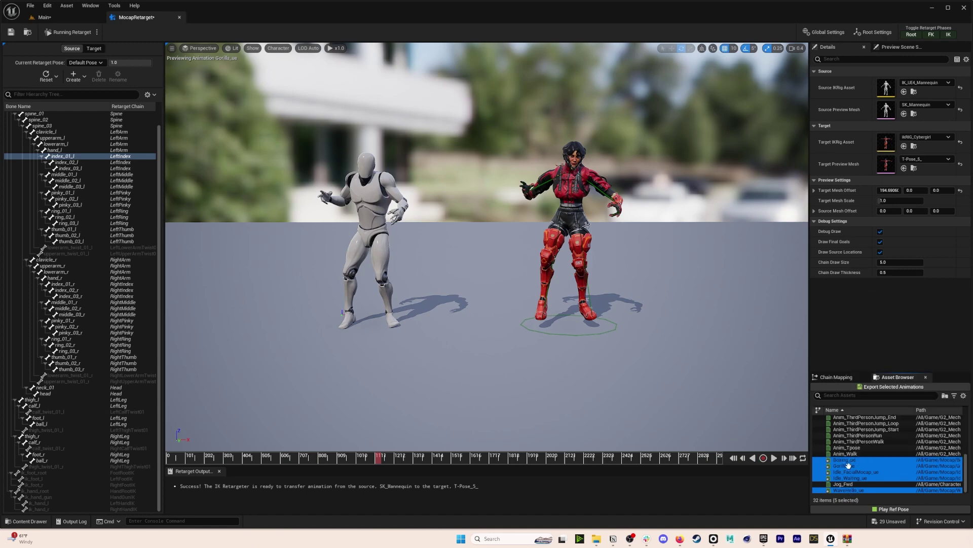
pyautogui.click(877, 388)
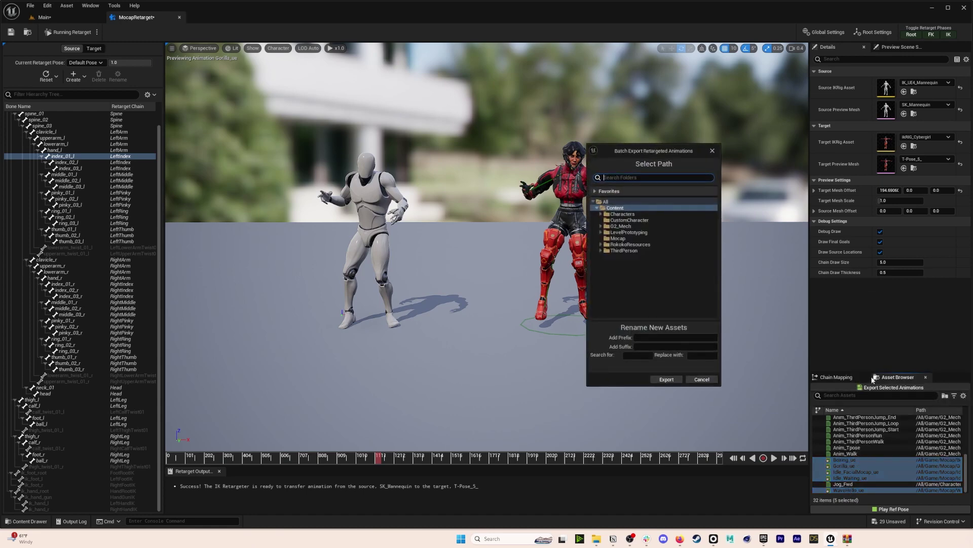
pyautogui.click(620, 238)
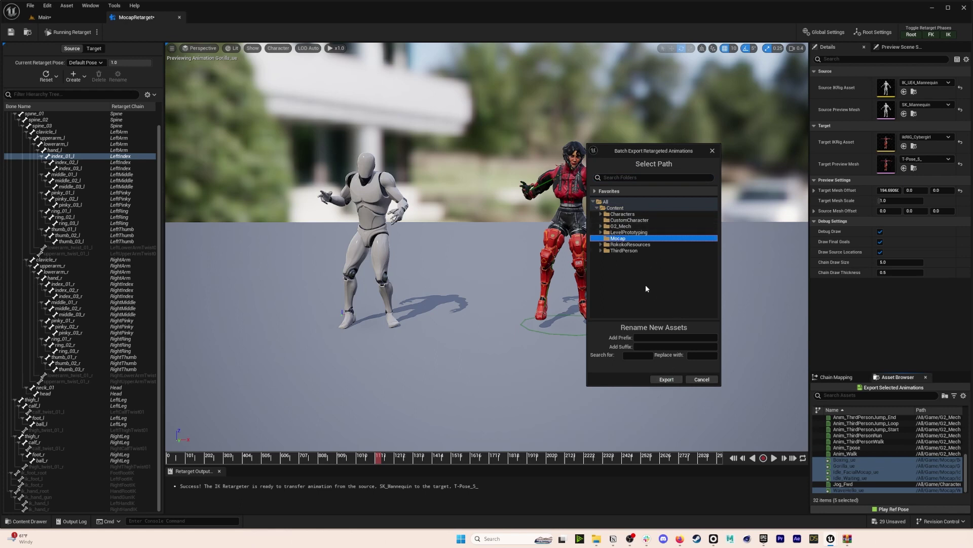
pyautogui.click(666, 380)
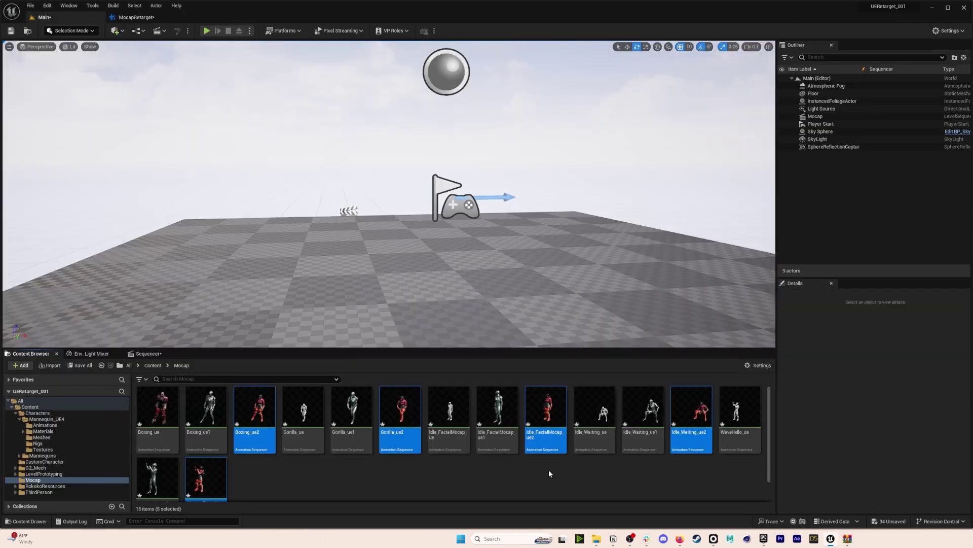
# Preview the exported Gorilla_ue2 and Boxing_ue2 animations on the Cybergirl, and close the animation and MocapRetarget editors.
pyautogui.click(398, 414)
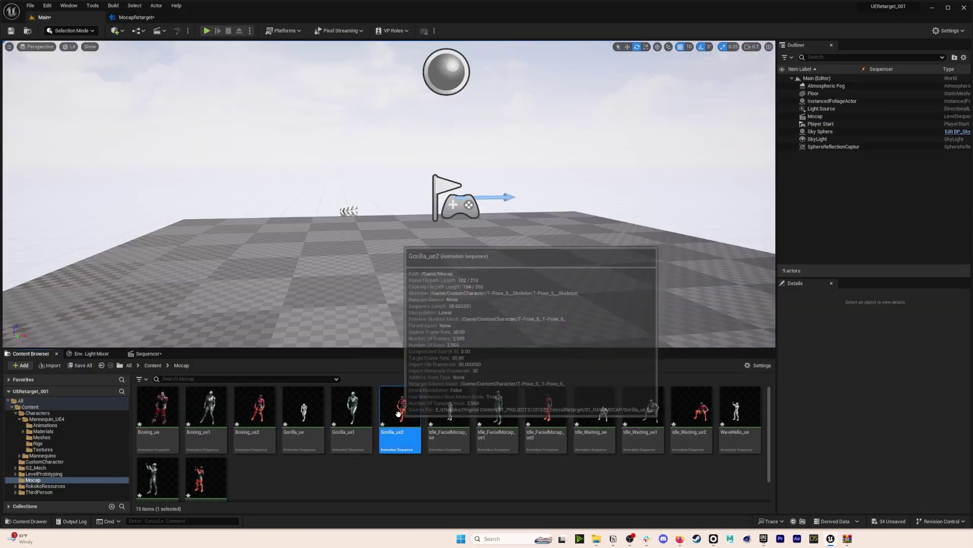
pyautogui.doubleClick(399, 413)
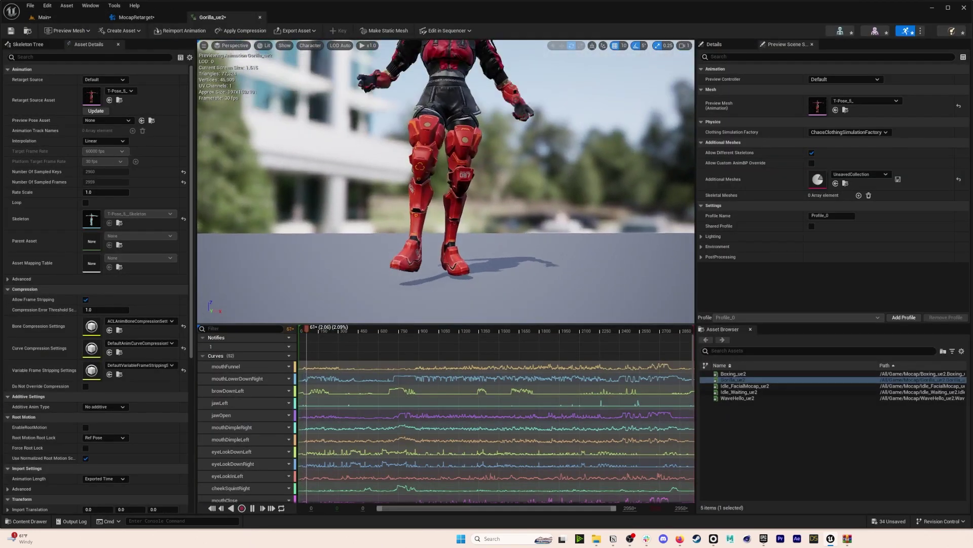
pyautogui.moveTo(446, 183)
pyautogui.mouseDown(button='right')
pyautogui.moveTo(442, 162)
pyautogui.moveTo(428, 189)
pyautogui.mouseUp(button='right')
pyautogui.press('s')
pyautogui.press('d')
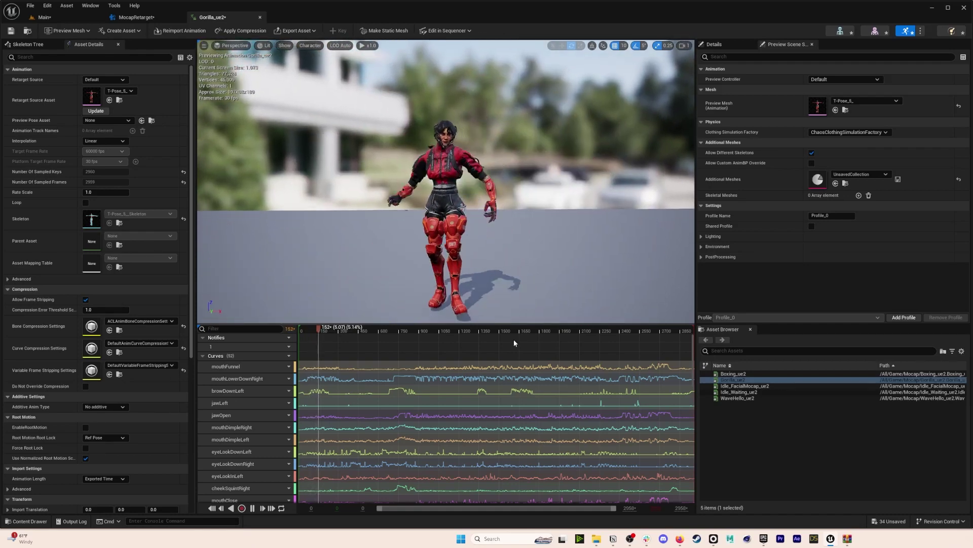
pyautogui.doubleClick(740, 374)
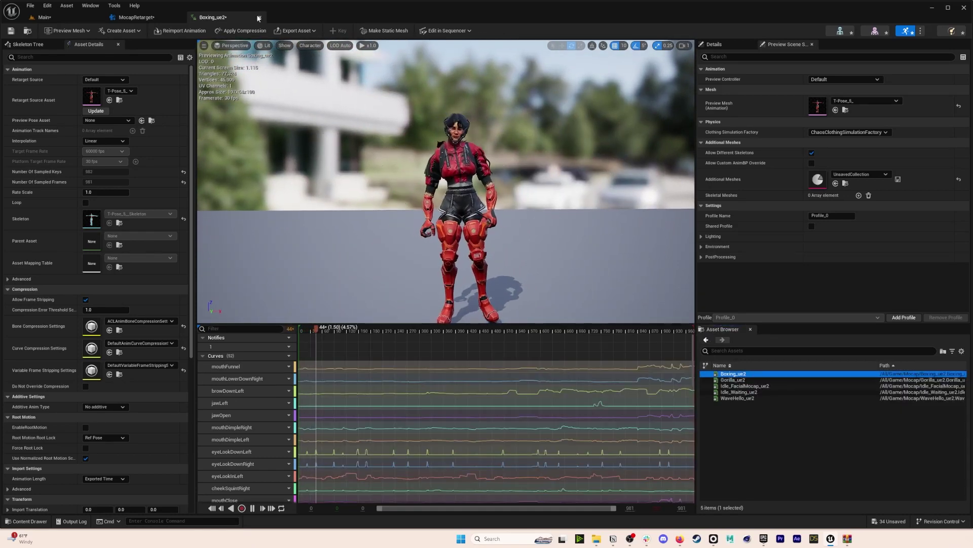
pyautogui.click(259, 18)
pyautogui.click(179, 17)
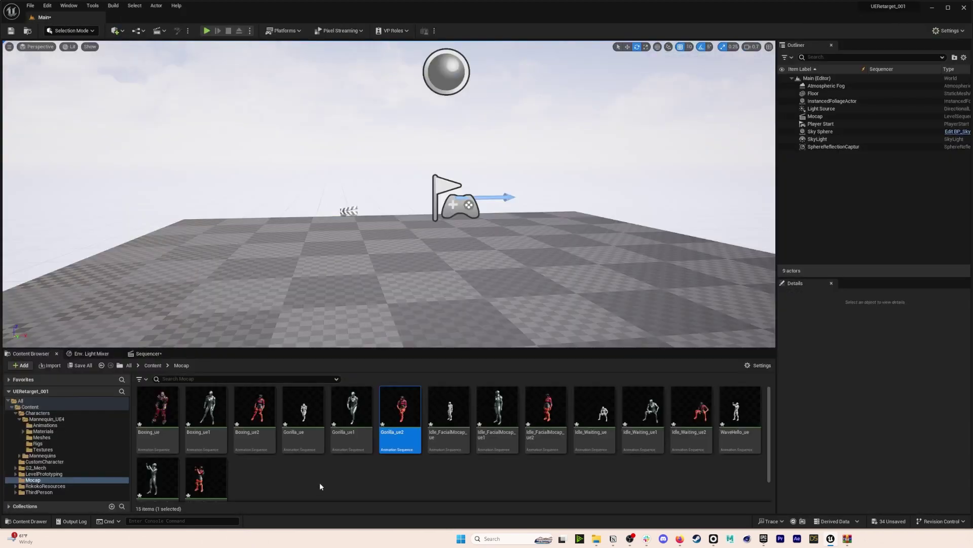
# Place the T-Pose_5_ skeletal mesh from the CustomCharacter folder in the level and lower it slightly onto the floor.
pyautogui.click(161, 315)
pyautogui.click(144, 354)
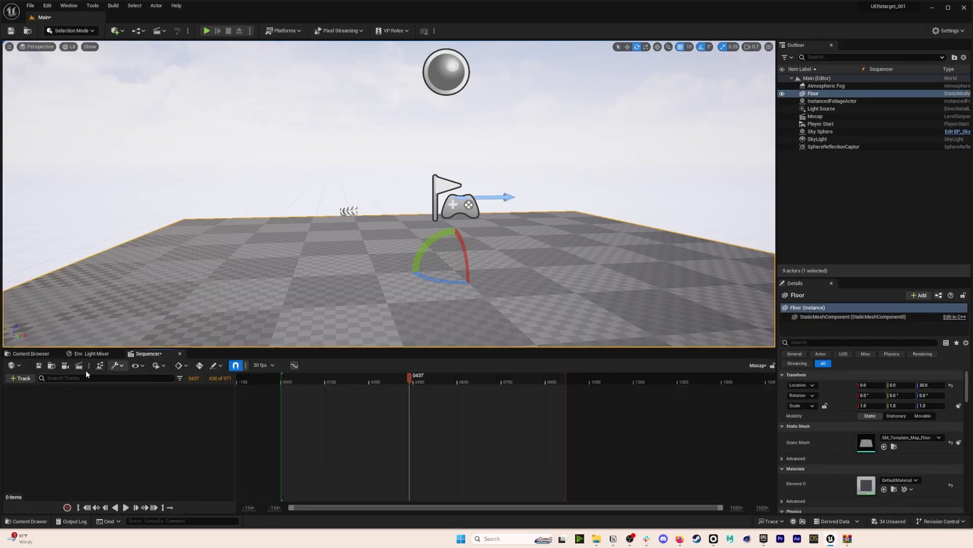
pyautogui.click(44, 356)
pyautogui.click(153, 365)
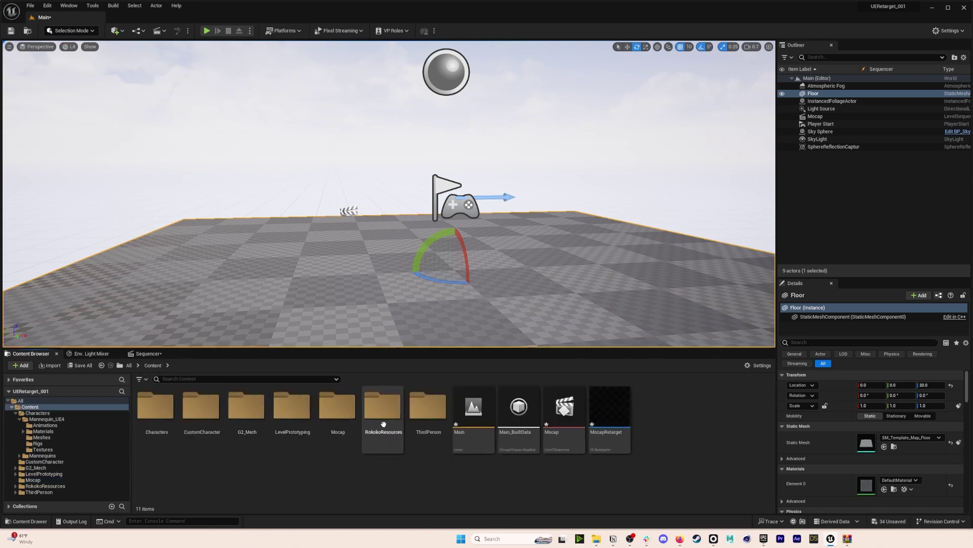
pyautogui.doubleClick(201, 406)
pyautogui.click(449, 406)
pyautogui.moveTo(449, 406); pyautogui.dragTo(451, 293)
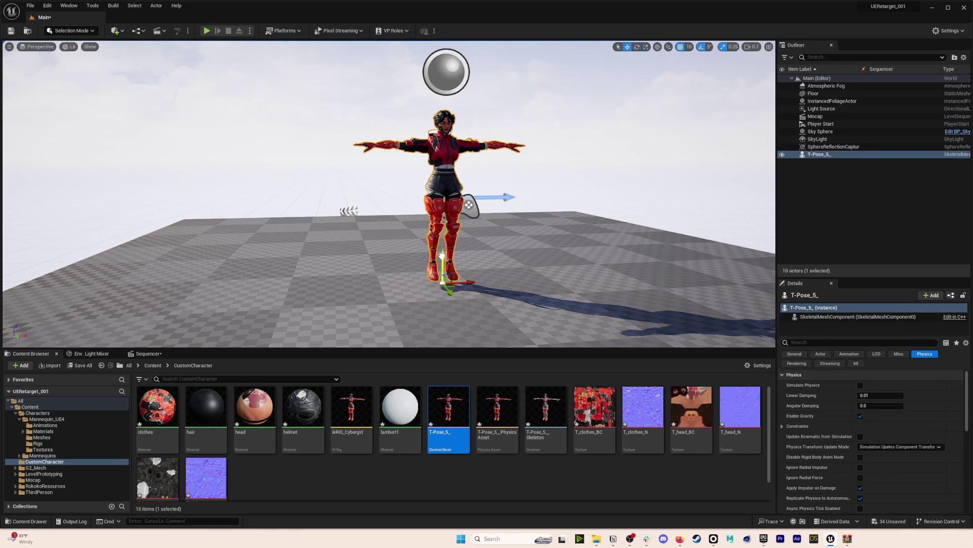
pyautogui.moveTo(442, 256); pyautogui.dragTo(443, 264)
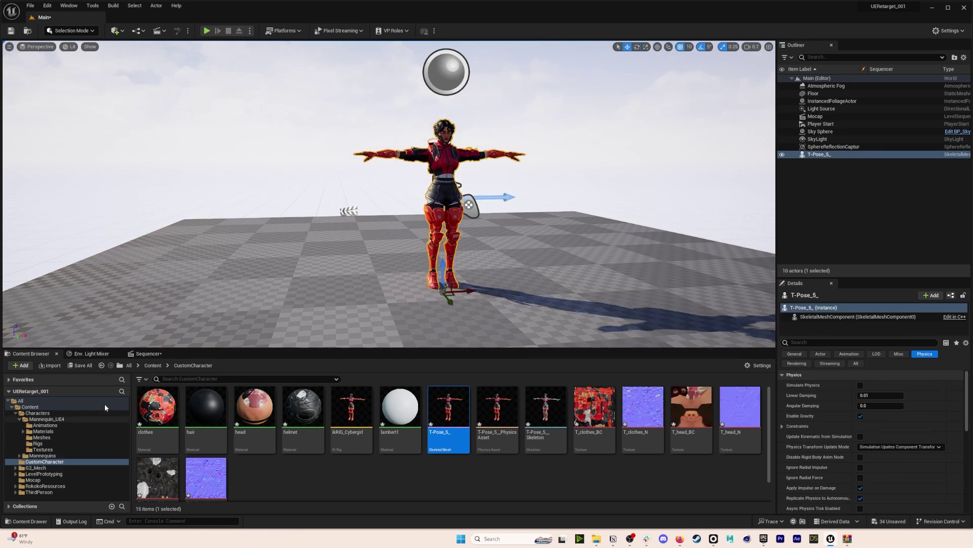
# Add the T-Pose_5_ character to the Mocap sequence and assign it the Boxing_ue2 animation starting at frame 0.
pyautogui.click(153, 354)
pyautogui.moveTo(824, 154); pyautogui.dragTo(739, 213)
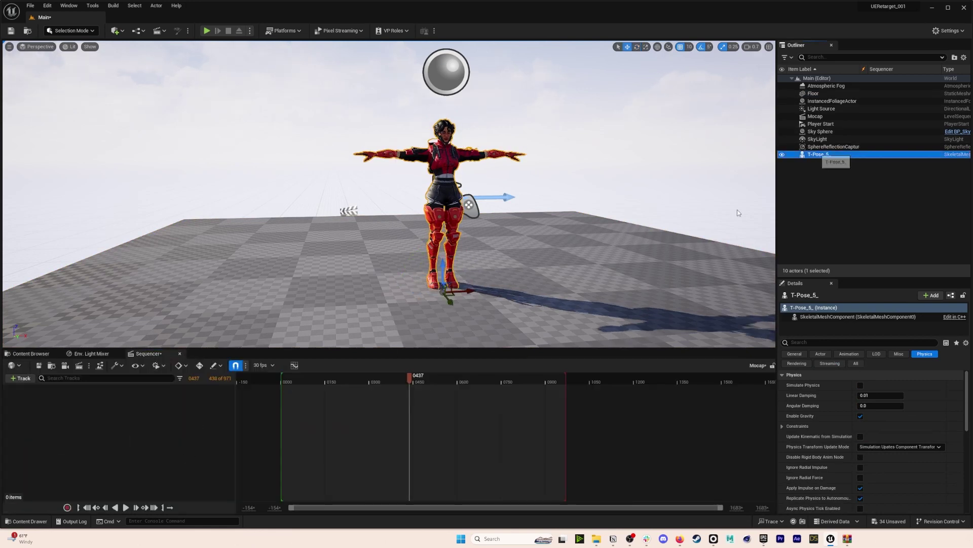
pyautogui.moveTo(205, 425); pyautogui.dragTo(204, 425)
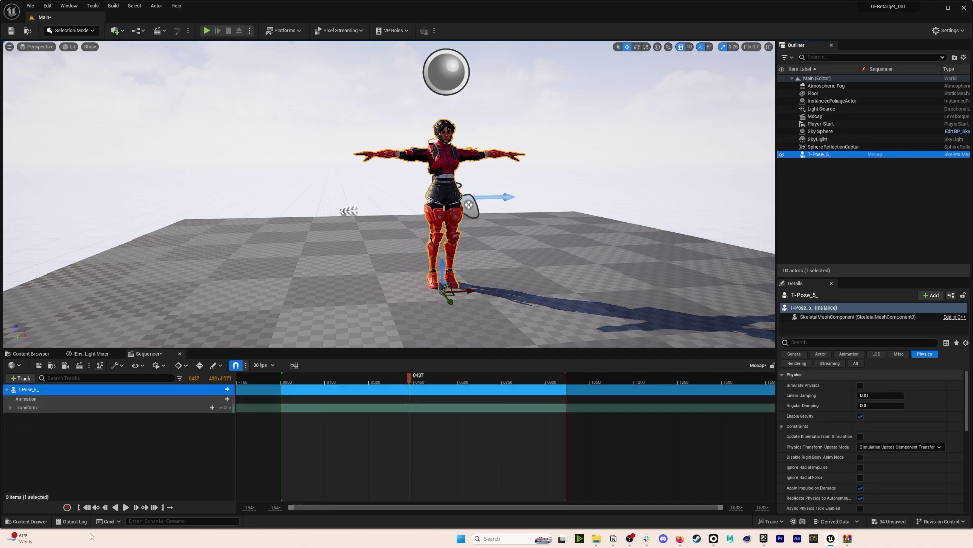
pyautogui.click(92, 508)
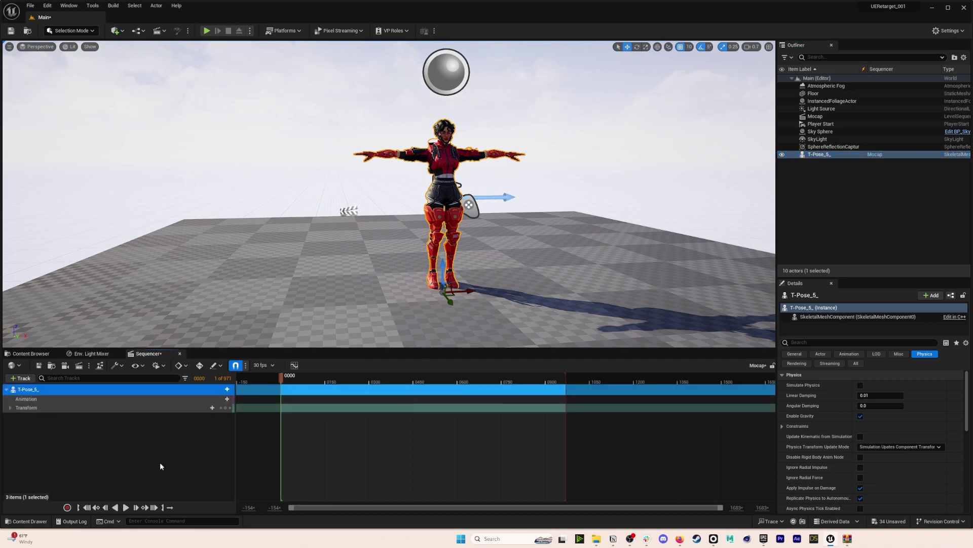
pyautogui.click(227, 399)
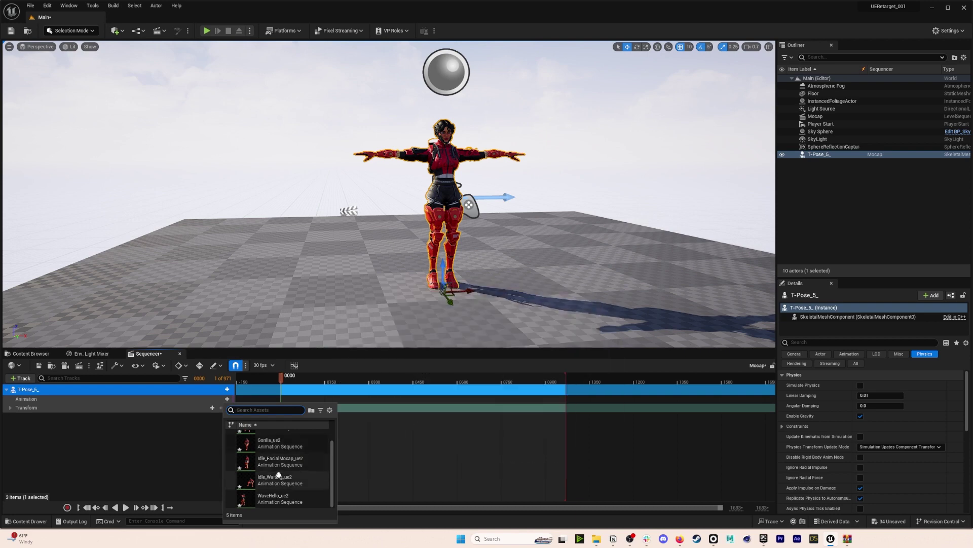
pyautogui.scroll(1, 282, 456)
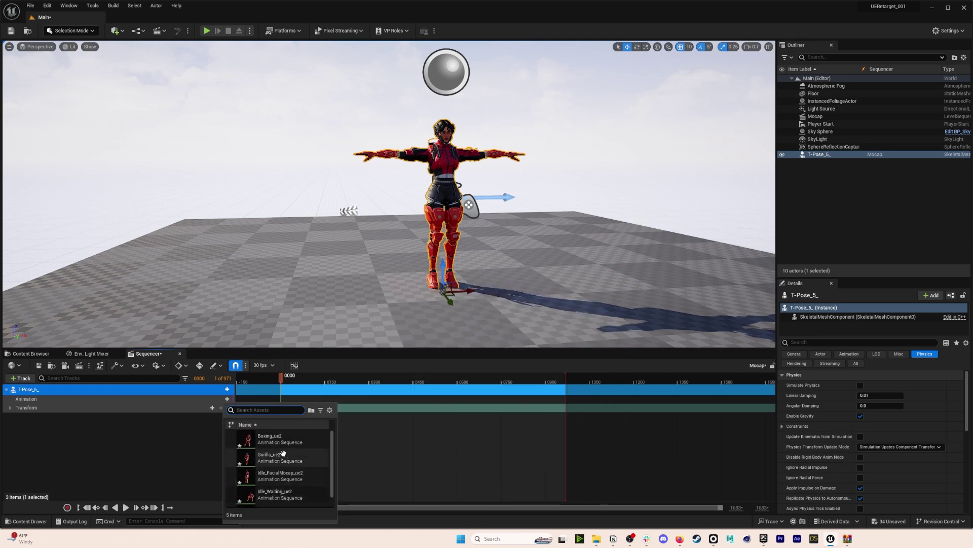
pyautogui.click(284, 442)
# Play the sequence, pause it at frame 397 and examine the character's hands and legs up close and from afar.
pyautogui.click(126, 507)
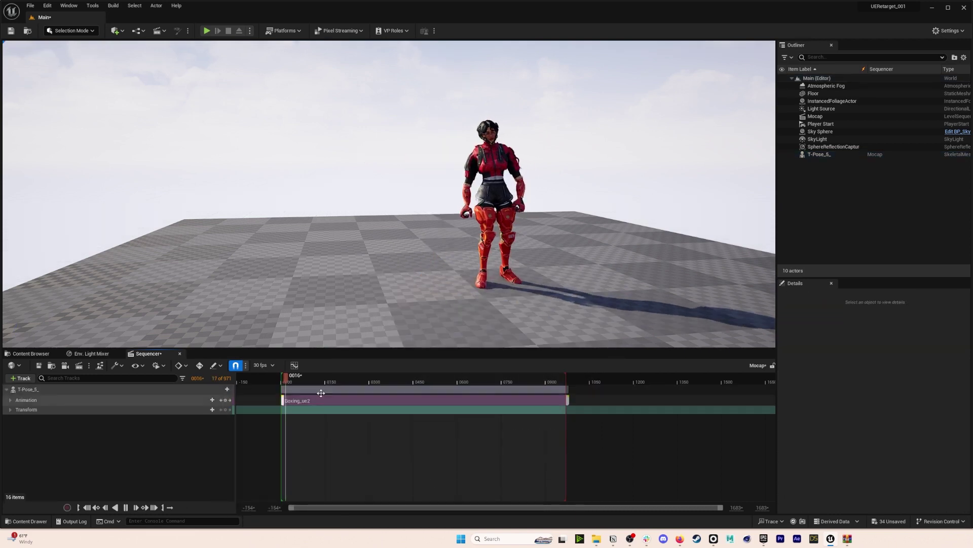
pyautogui.moveTo(315, 380); pyautogui.dragTo(343, 389)
pyautogui.press('space')
pyautogui.moveTo(375, 283); pyautogui.dragTo(431, 272, button='right')
pyautogui.press('s')
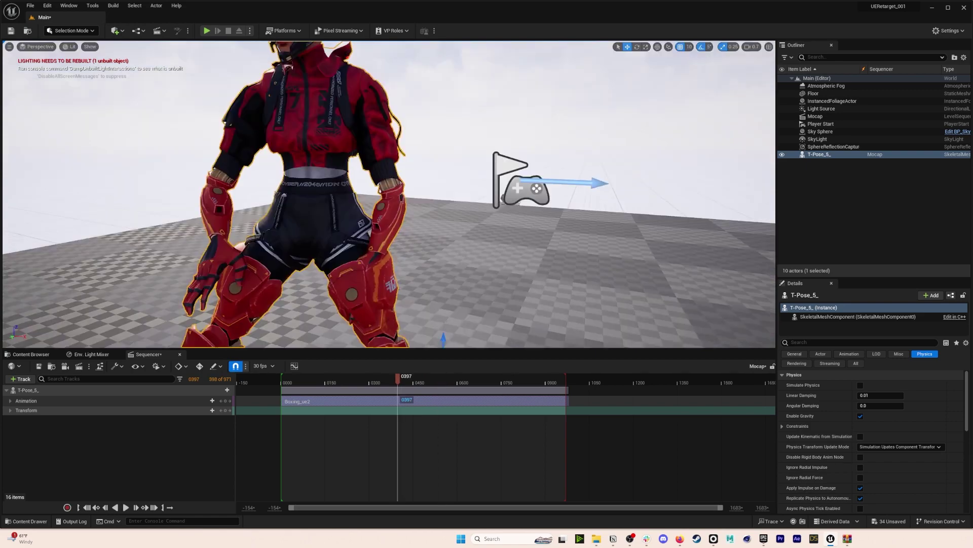
pyautogui.press('s')
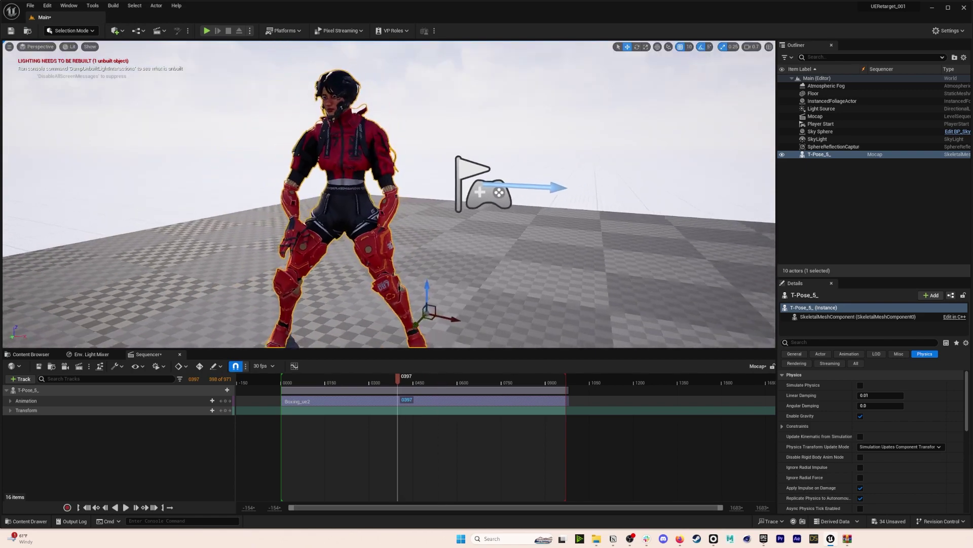
pyautogui.press('w')
pyautogui.moveTo(327, 124); pyautogui.dragTo(325, 123, button='right')
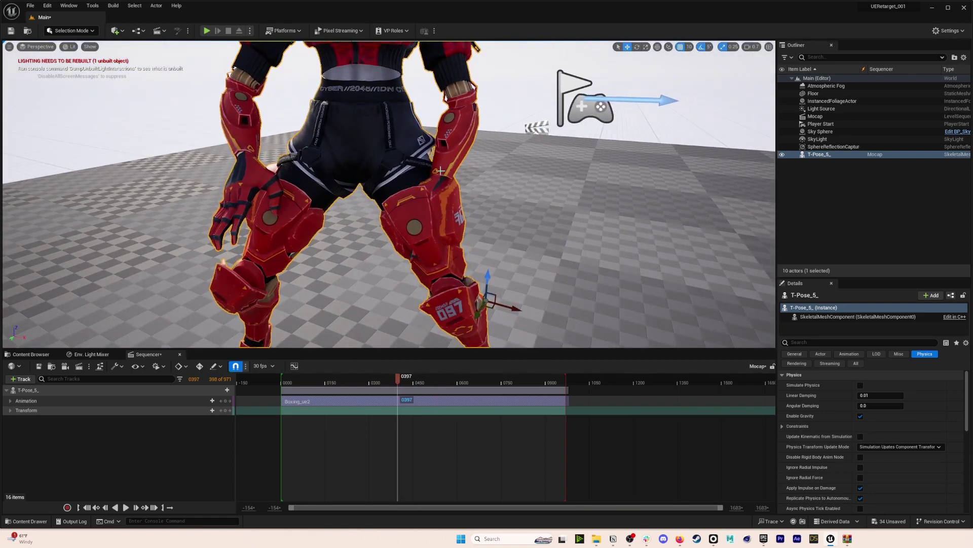
pyautogui.press('s')
pyautogui.moveTo(325, 124); pyautogui.dragTo(315, 74, button='right')
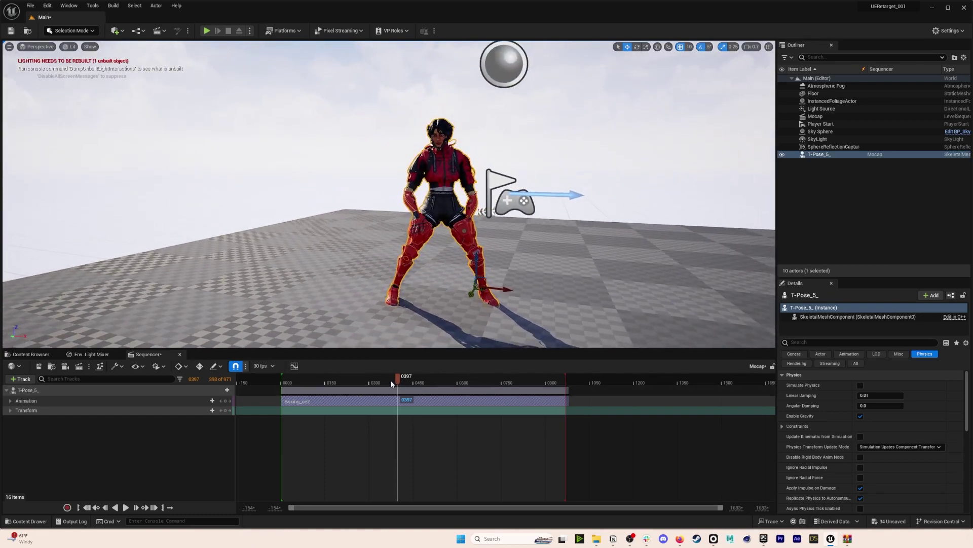
# Replay the boxing animation while following the character around the floor, and return the playhead to frame 237.
pyautogui.moveTo(395, 381); pyautogui.dragTo(348, 382)
pyautogui.click(128, 509)
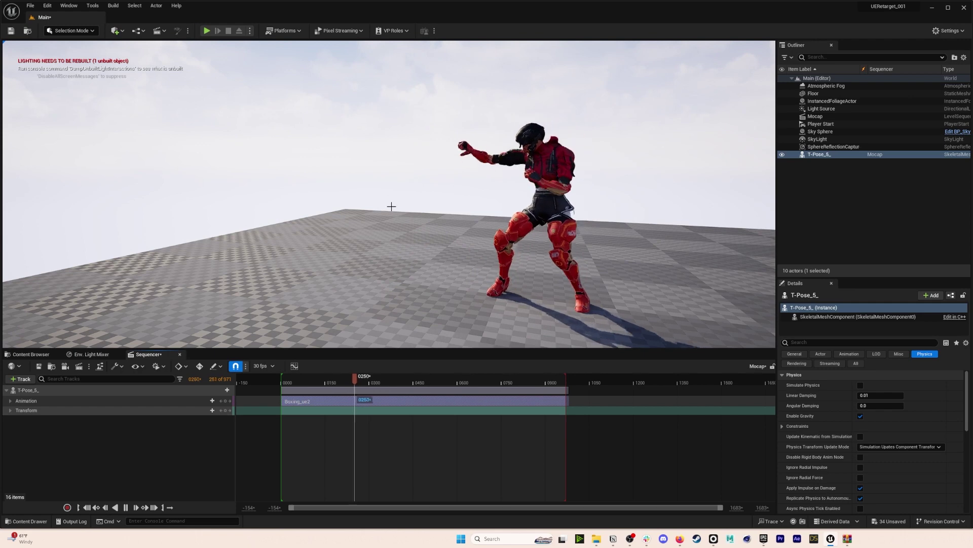
pyautogui.press('s')
pyautogui.moveTo(391, 206); pyautogui.dragTo(489, 194, button='right')
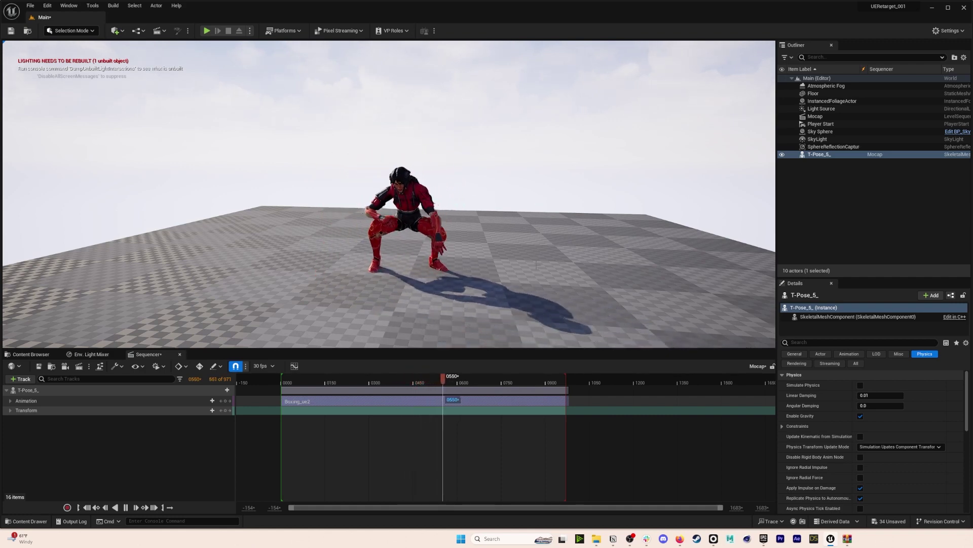
pyautogui.moveTo(644, 208)
pyautogui.mouseDown(button='right')
pyautogui.moveTo(629, 219)
pyautogui.moveTo(635, 207)
pyautogui.mouseUp(button='right')
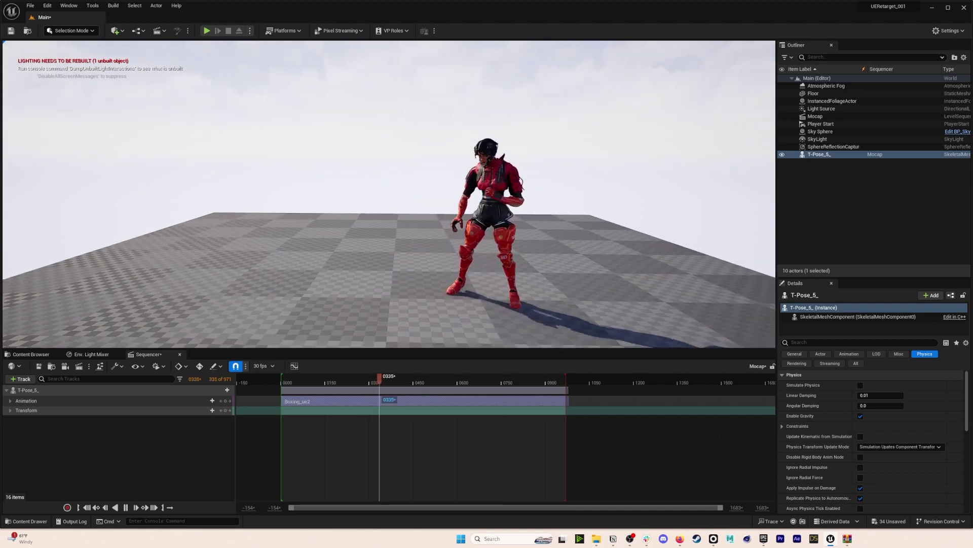
pyautogui.moveTo(635, 206); pyautogui.dragTo(623, 207, button='right')
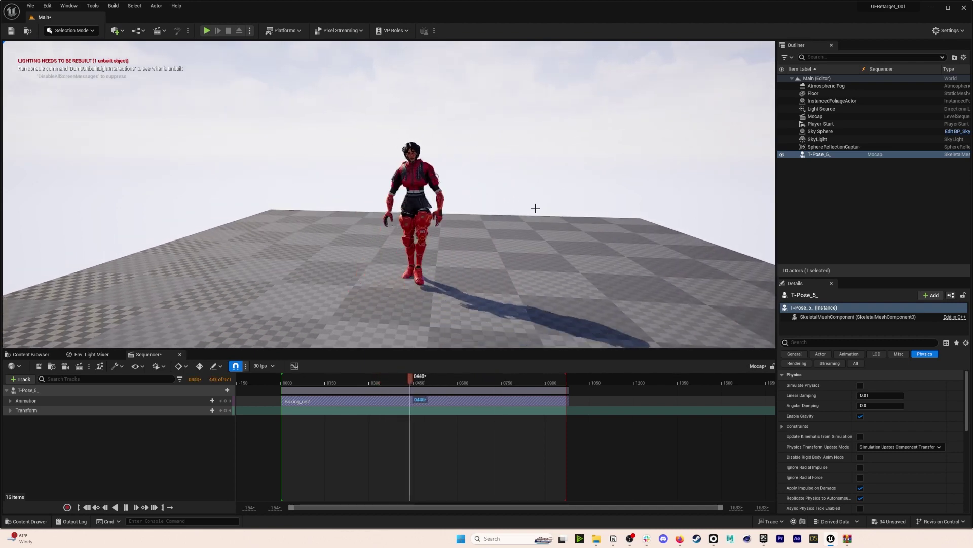
pyautogui.moveTo(622, 206); pyautogui.dragTo(626, 199, button='right')
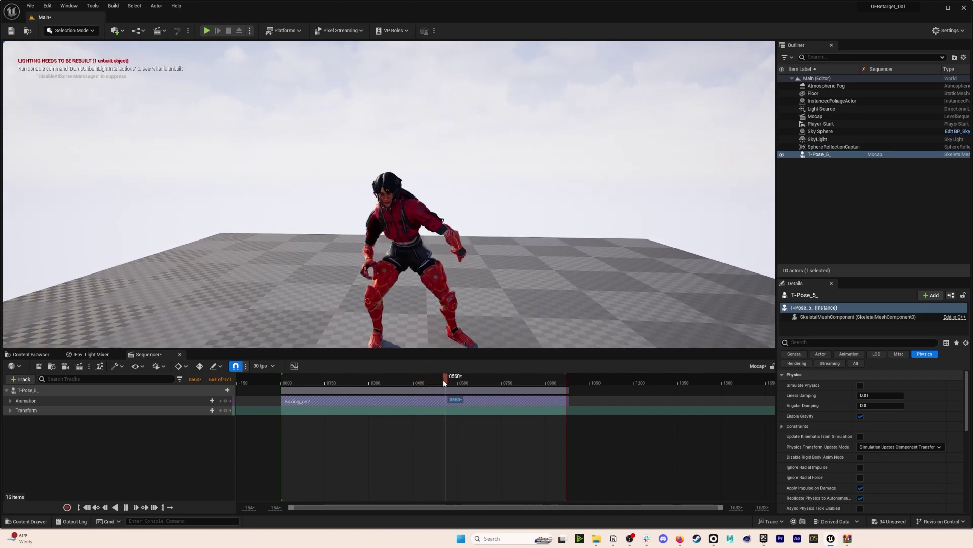
pyautogui.moveTo(446, 378); pyautogui.dragTo(350, 371)
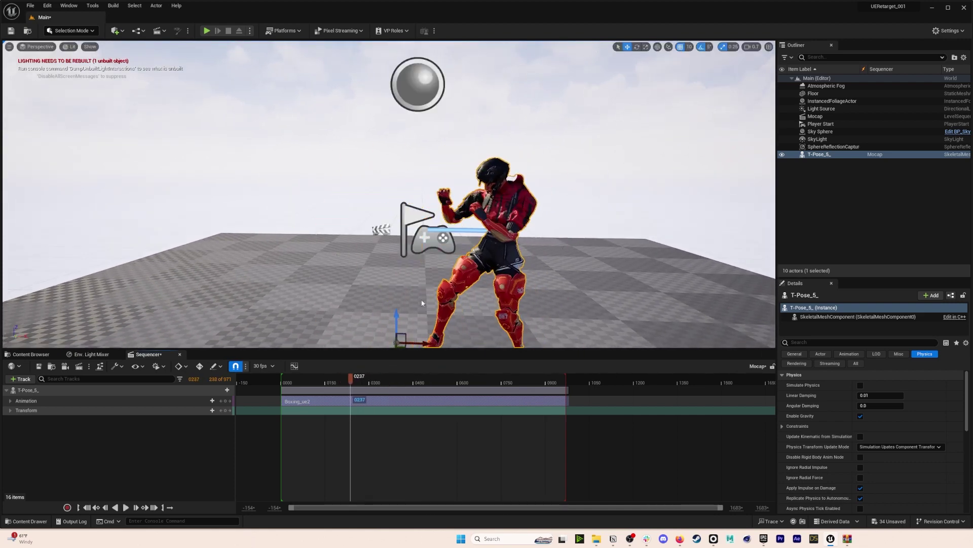
pyautogui.moveTo(424, 301); pyautogui.dragTo(433, 294, button='right')
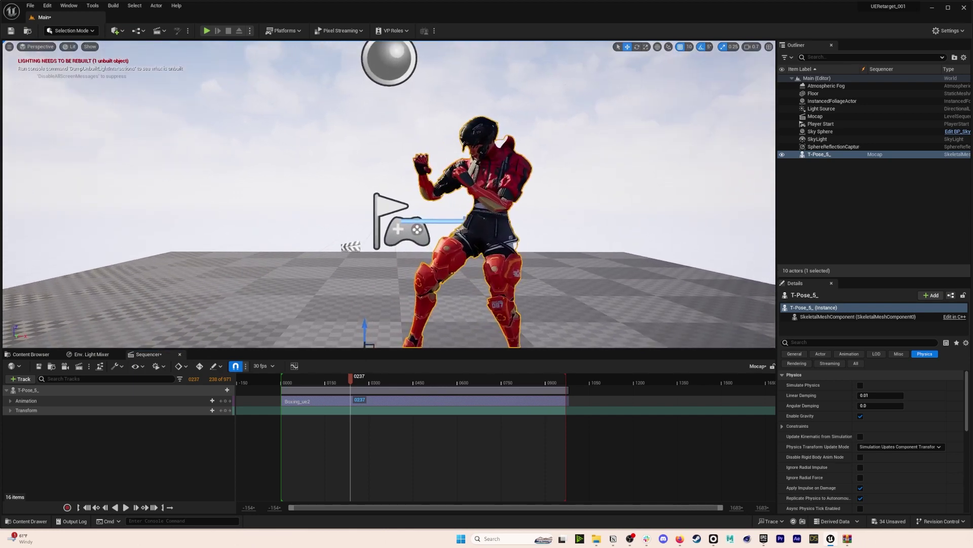
# Move to frame 422 and convert the T-Pose_5_ boxing animation to an editable FK Control Rig with the default baking options.
pyautogui.moveTo(397, 379)
pyautogui.mouseDown()
pyautogui.moveTo(413, 378)
pyautogui.moveTo(405, 382)
pyautogui.mouseUp()
pyautogui.press('w')
pyautogui.moveTo(413, 299)
pyautogui.mouseDown(button='right')
pyautogui.moveTo(411, 325)
pyautogui.moveTo(417, 311)
pyautogui.mouseUp(button='right')
pyautogui.press('s')
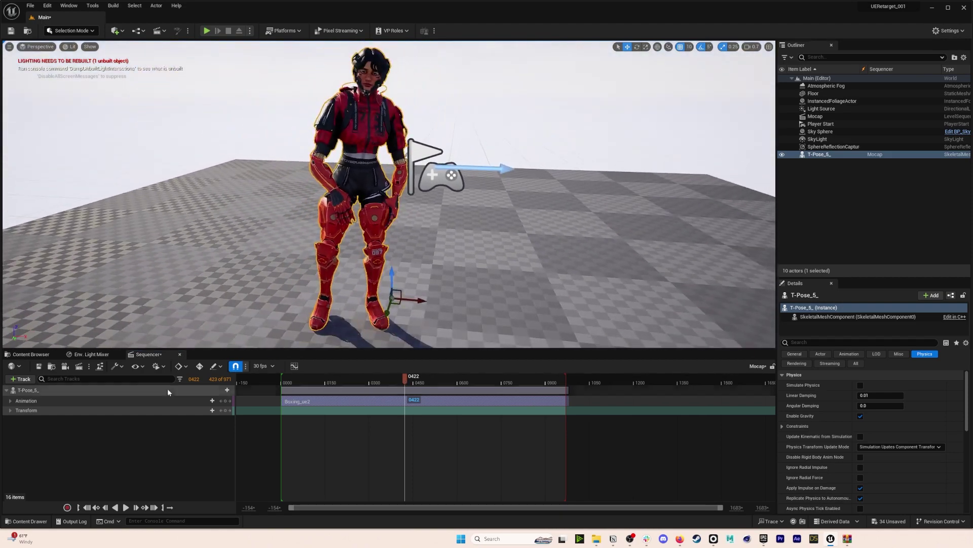
pyautogui.rightClick(152, 391)
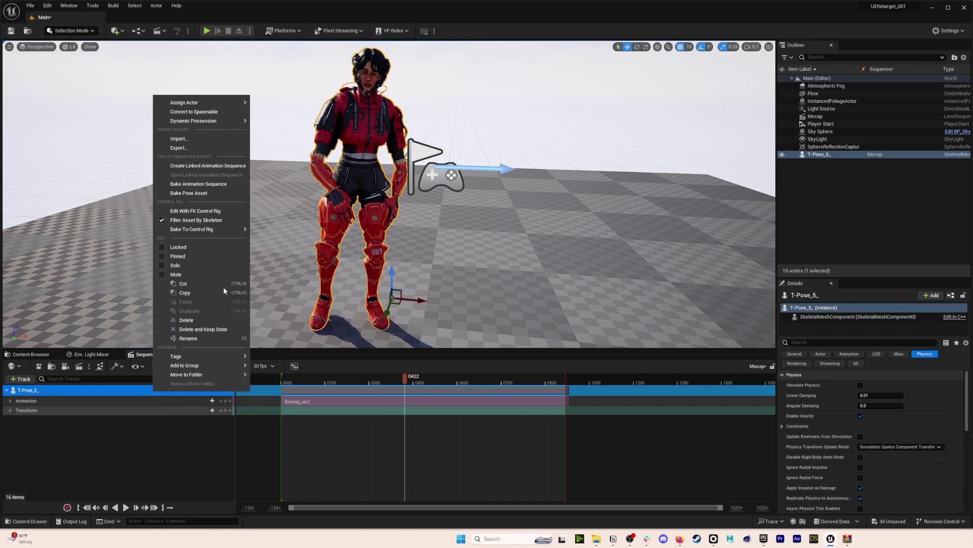
pyautogui.click(205, 212)
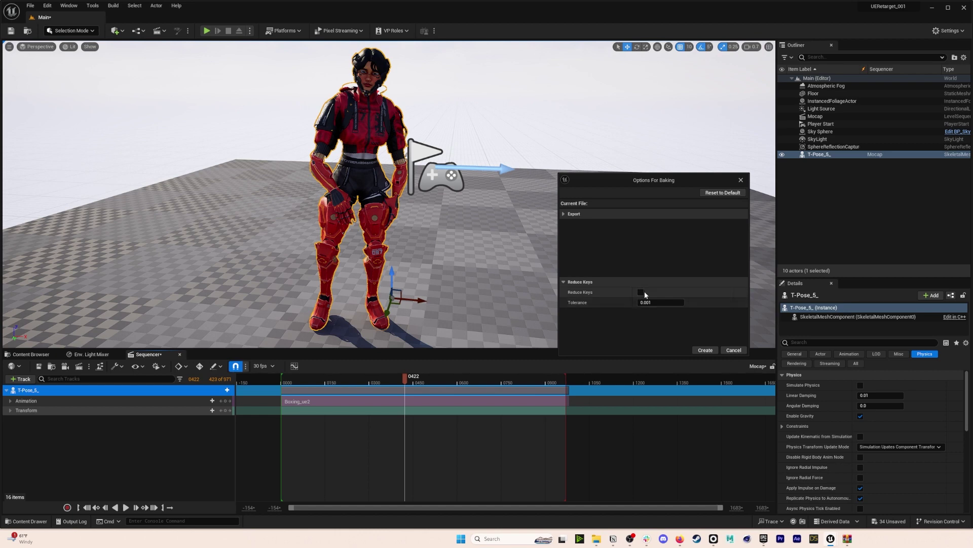
pyautogui.click(706, 349)
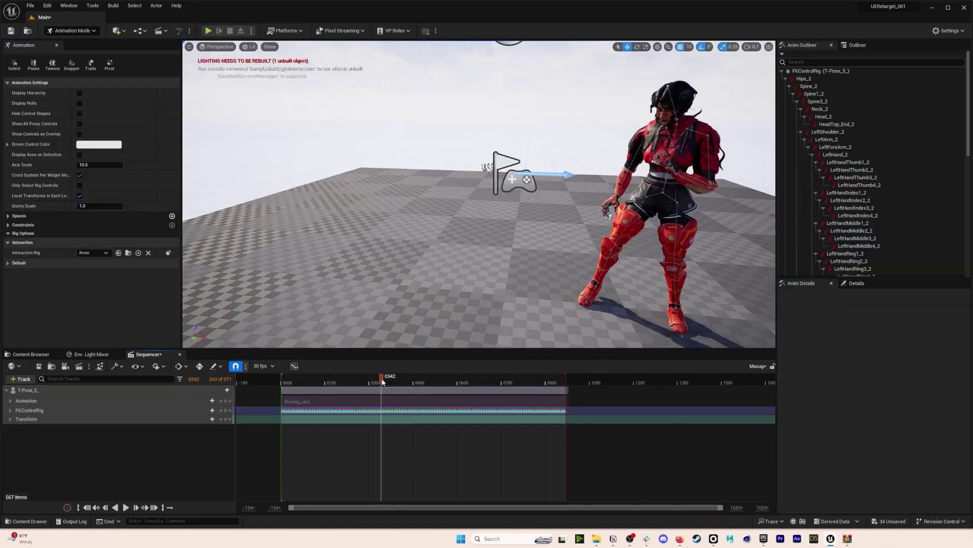
# Scrub through the baked boxing animation, inspect its final frames up to 981, and return the playhead to frame 390.
pyautogui.moveTo(384, 383); pyautogui.dragTo(423, 382)
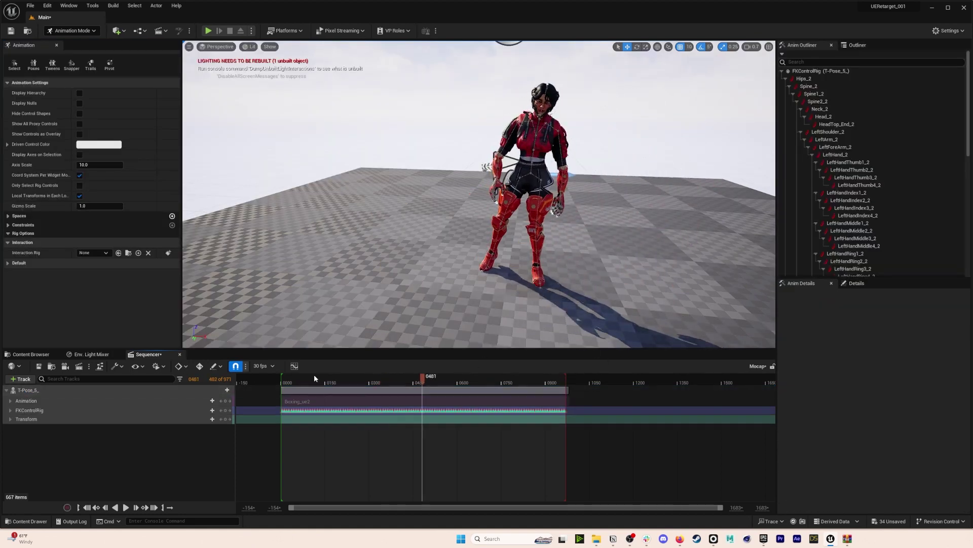
pyautogui.click(563, 380)
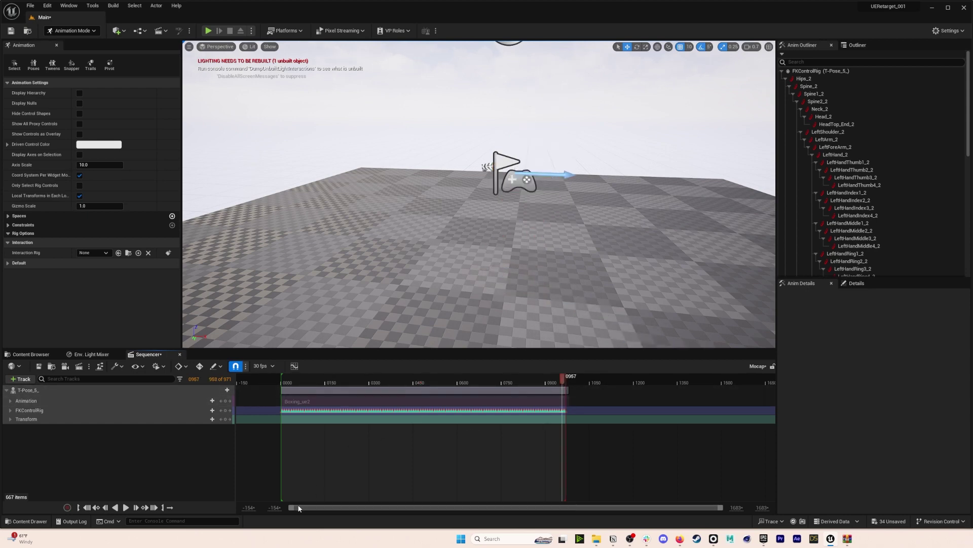
pyautogui.moveTo(299, 507); pyautogui.dragTo(491, 508)
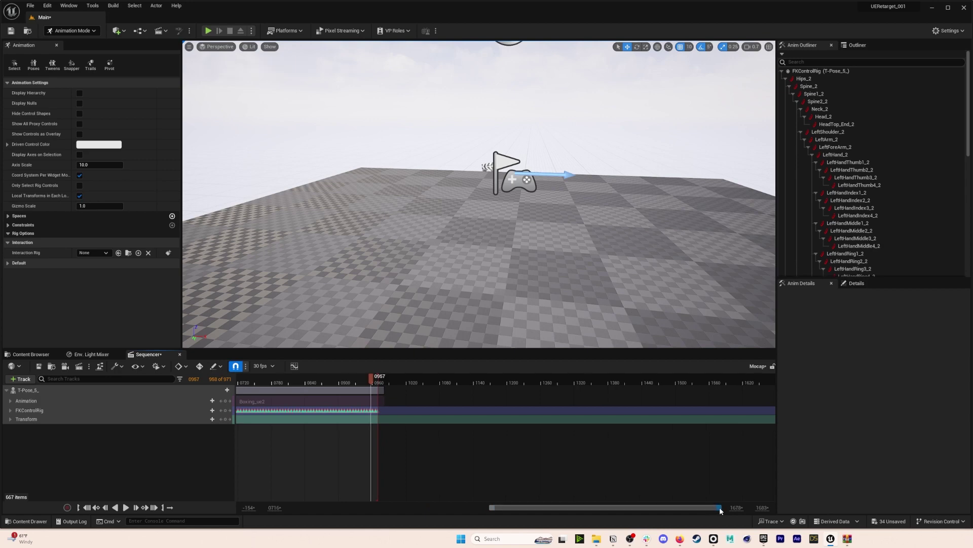
pyautogui.moveTo(721, 508); pyautogui.dragTo(606, 507)
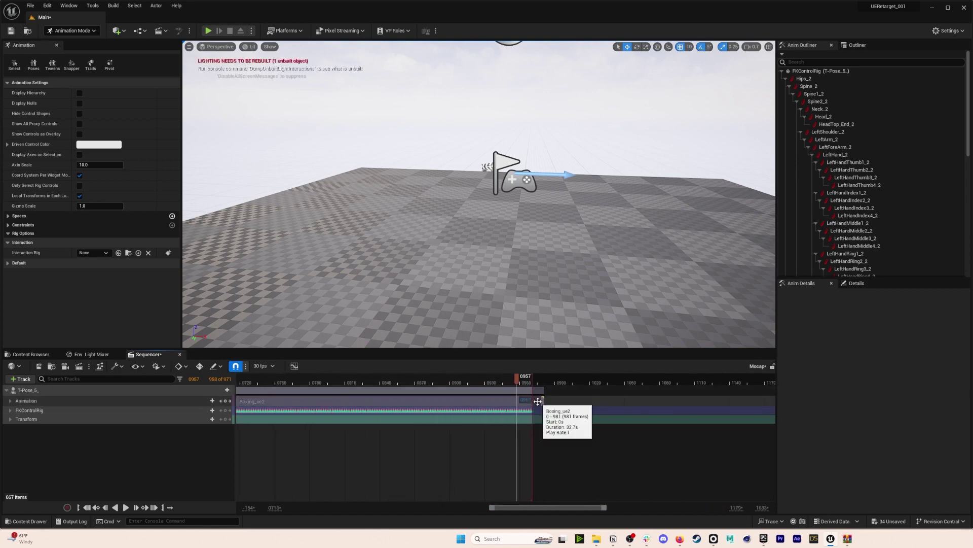
pyautogui.moveTo(514, 383)
pyautogui.mouseDown()
pyautogui.moveTo(528, 390)
pyautogui.moveTo(467, 384)
pyautogui.moveTo(506, 384)
pyautogui.mouseUp()
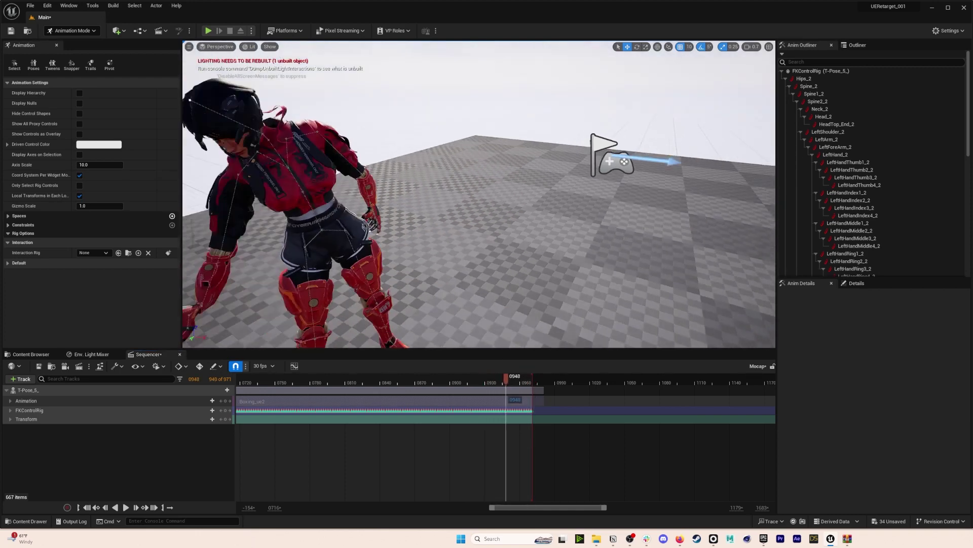
pyautogui.moveTo(479, 203); pyautogui.dragTo(456, 195, button='right')
pyautogui.moveTo(521, 383); pyautogui.dragTo(543, 383)
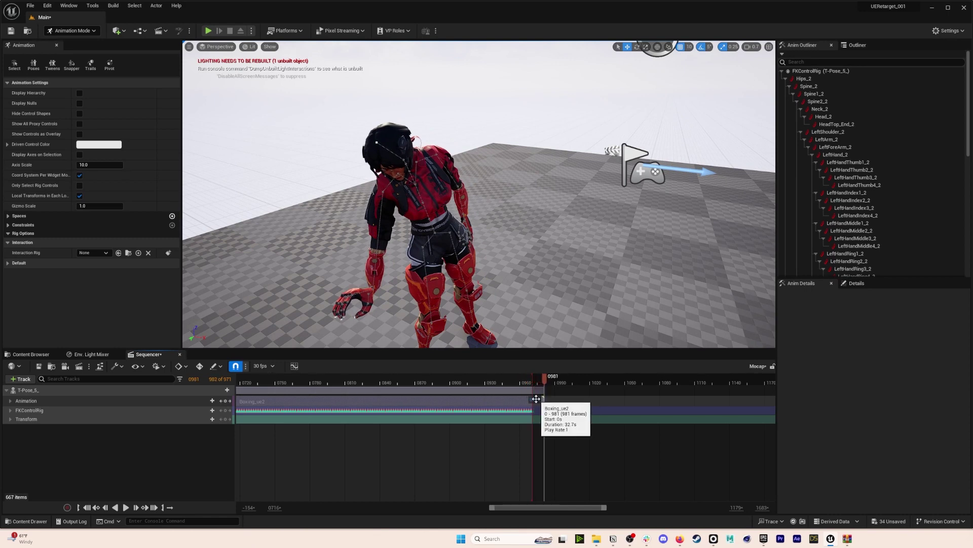
pyautogui.moveTo(541, 384); pyautogui.dragTo(408, 381)
pyautogui.moveTo(491, 507); pyautogui.dragTo(291, 507)
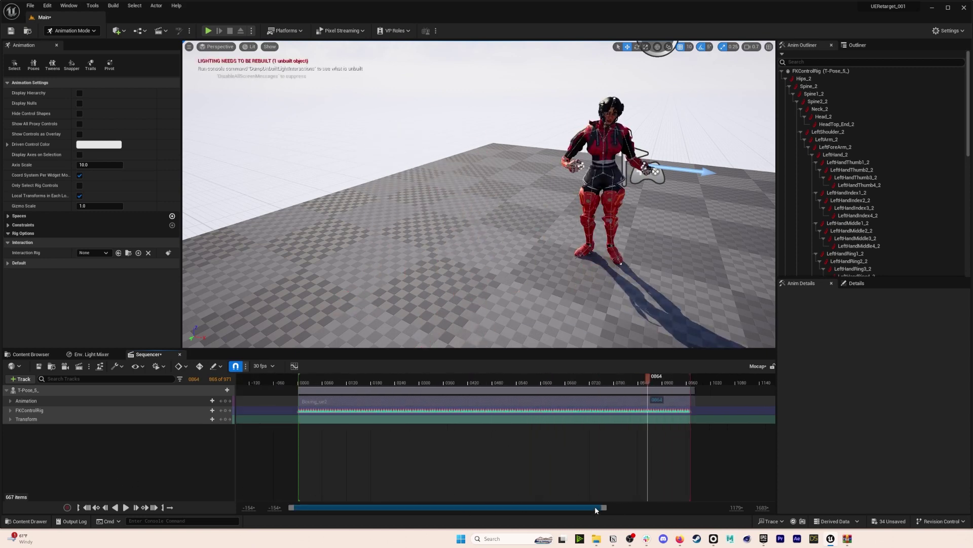
pyautogui.moveTo(603, 508); pyautogui.dragTo(664, 507)
pyautogui.moveTo(578, 381); pyautogui.dragTo(421, 380)
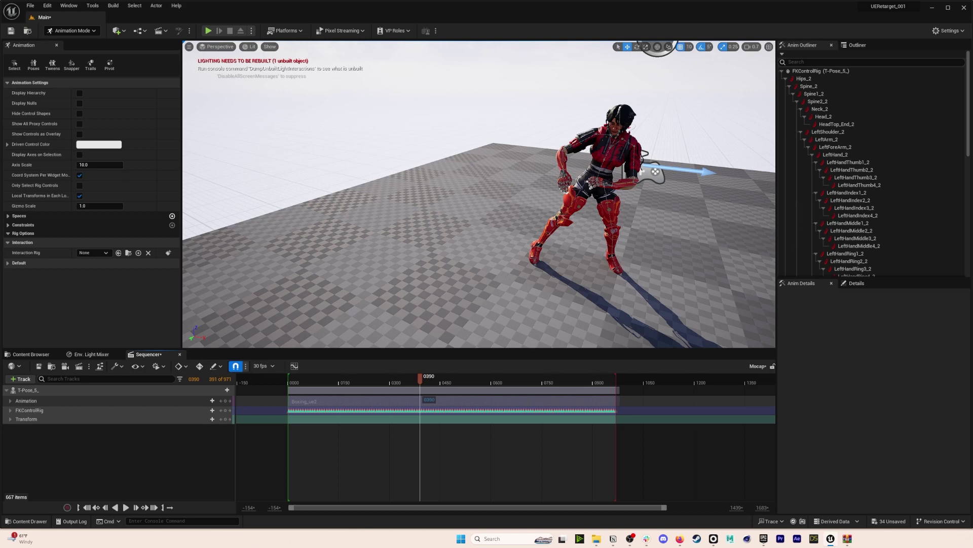
pyautogui.click(76, 31)
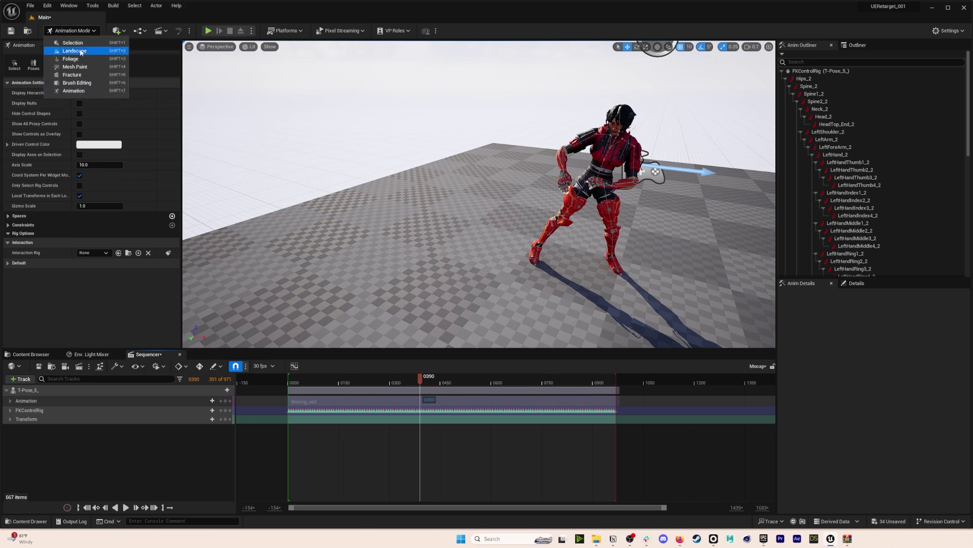
pyautogui.click(81, 33)
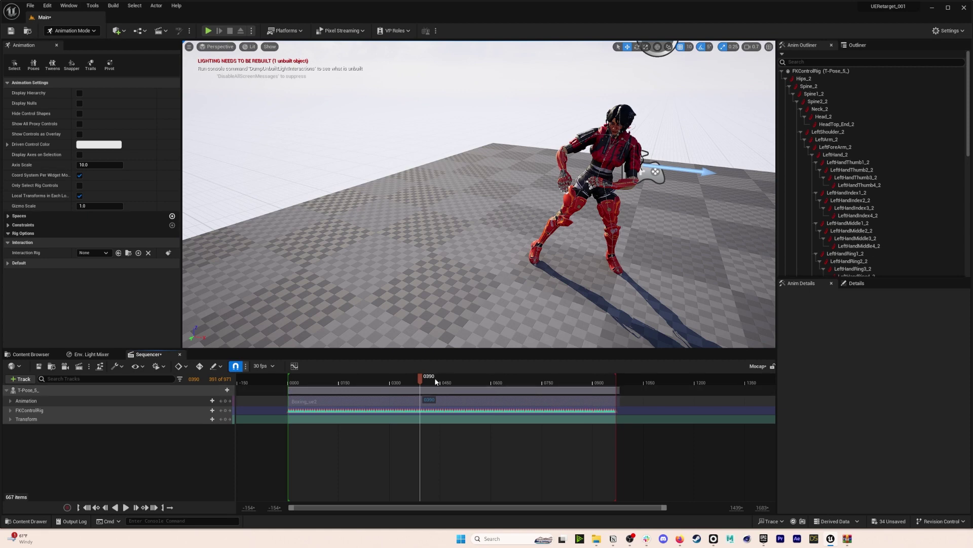
# Rotate the LeftArm_2 control away from the leg at frame 422 and check the pose at frame 423.
pyautogui.moveTo(421, 379)
pyautogui.mouseDown()
pyautogui.moveTo(444, 379)
pyautogui.moveTo(392, 381)
pyautogui.moveTo(415, 380)
pyautogui.mouseUp()
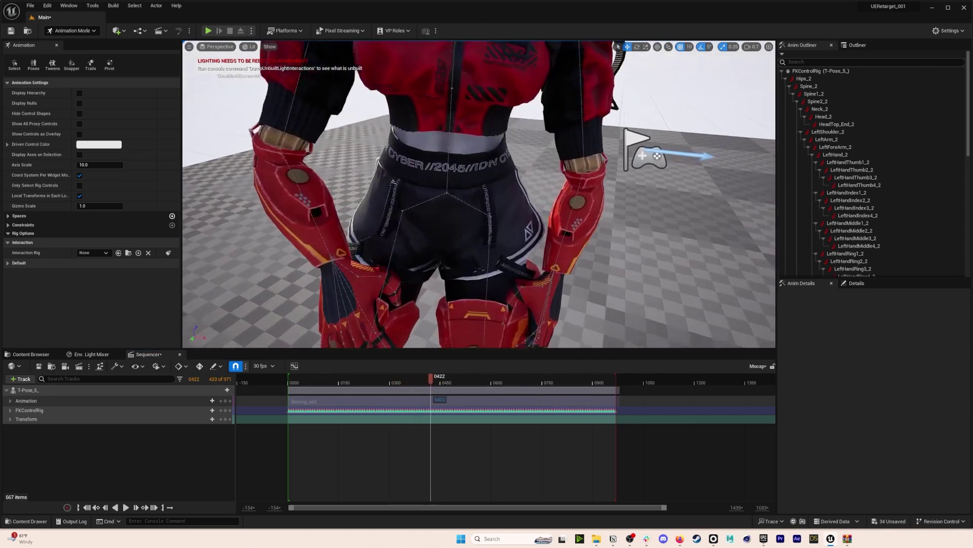
pyautogui.moveTo(479, 194); pyautogui.dragTo(491, 236, button='right')
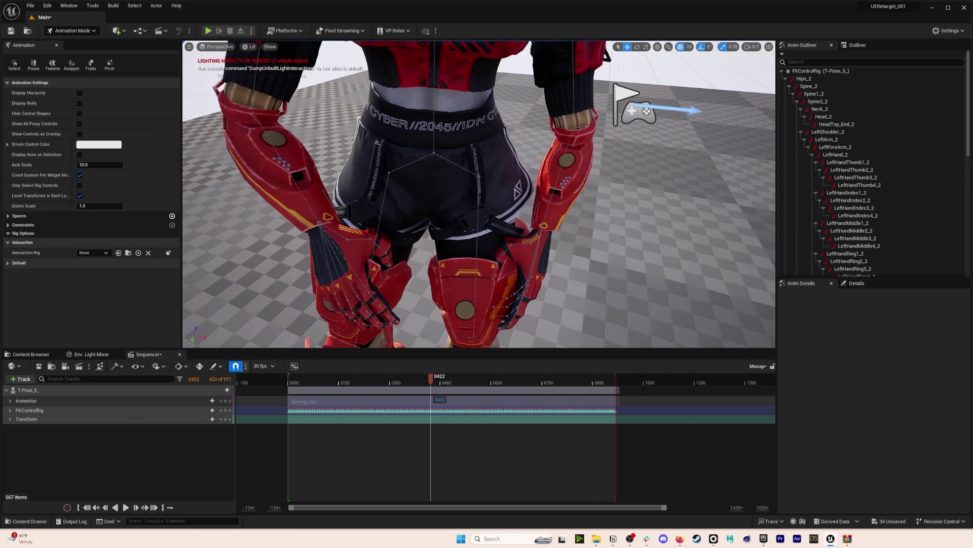
pyautogui.moveTo(477, 296)
pyautogui.keyDown('alt'); pyautogui.mouseDown(button='right')
pyautogui.moveTo(426, 296)
pyautogui.moveTo(461, 296)
pyautogui.mouseUp(button='right'); pyautogui.keyUp('alt')
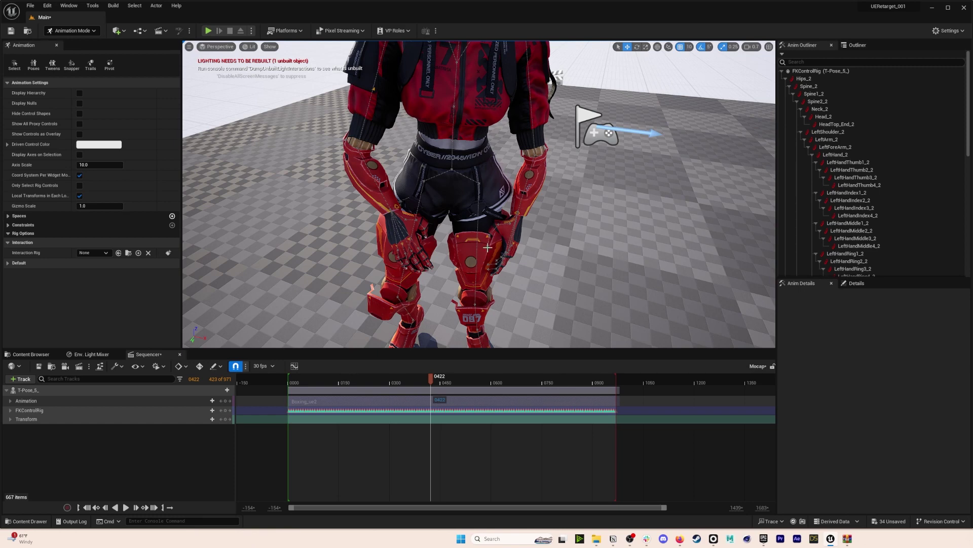
pyautogui.keyDown('alt'); pyautogui.moveTo(515, 163); pyautogui.dragTo(511, 116); pyautogui.keyUp('alt')
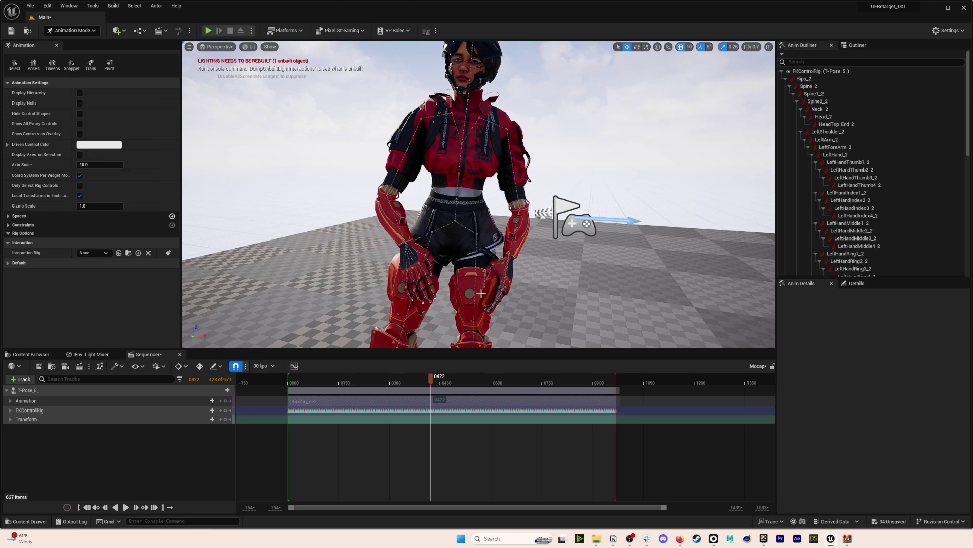
pyautogui.click(846, 138)
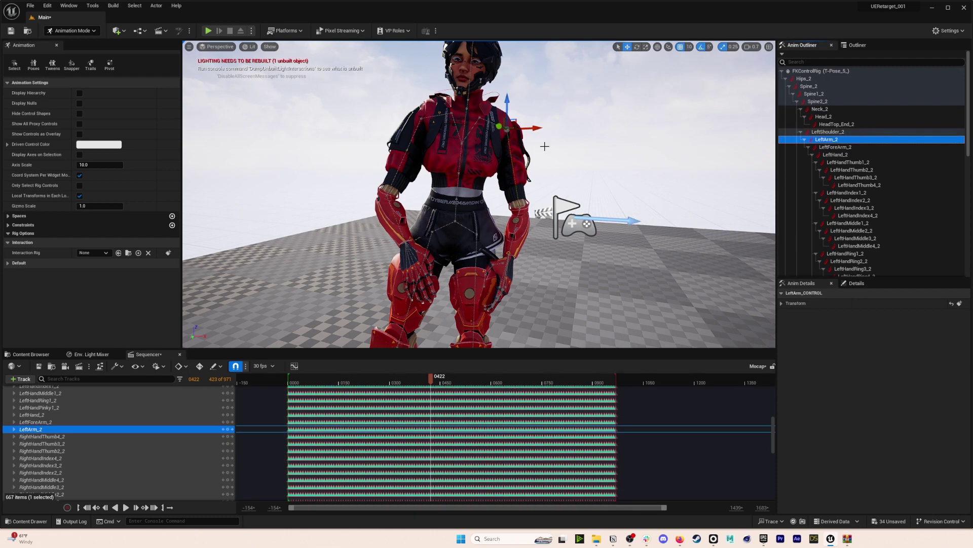
pyautogui.press('e')
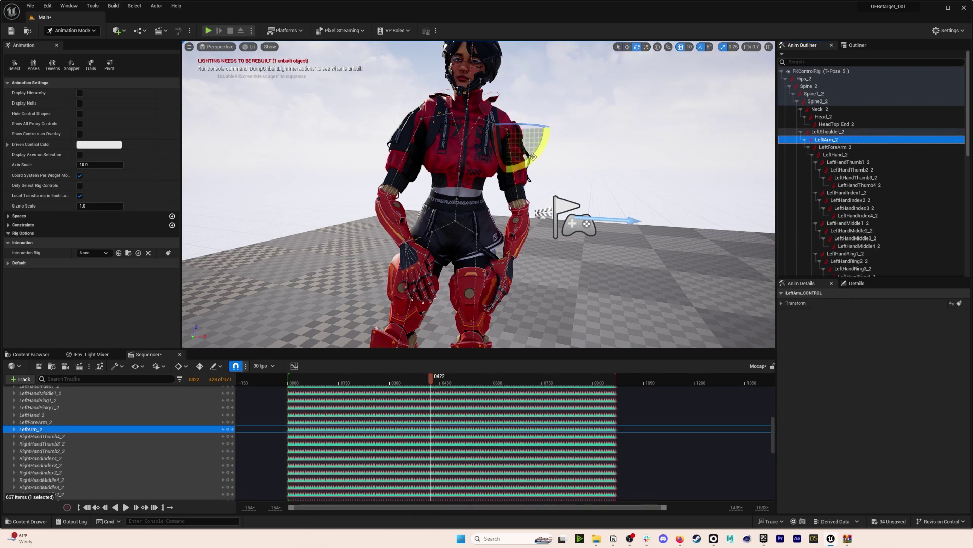
pyautogui.moveTo(533, 157); pyautogui.dragTo(527, 215)
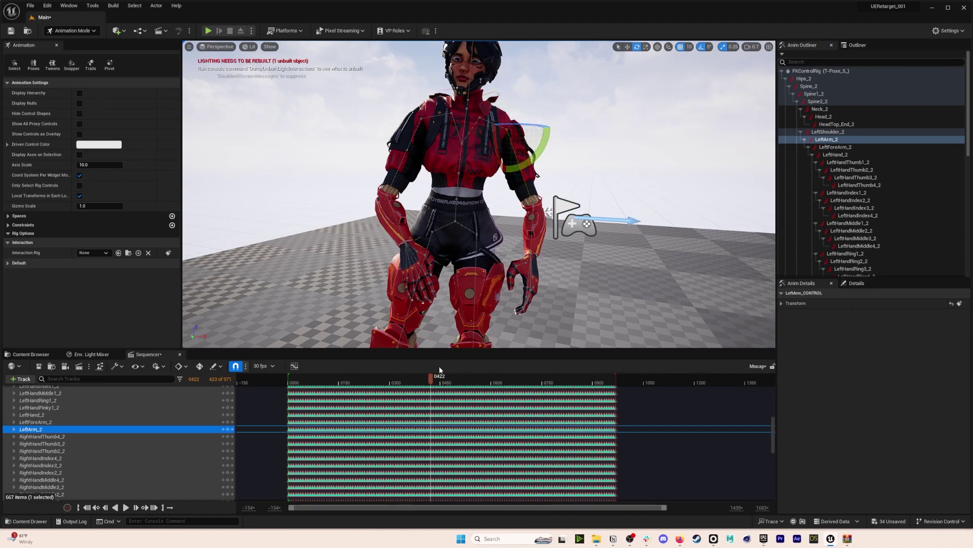
pyautogui.moveTo(431, 381); pyautogui.dragTo(432, 383)
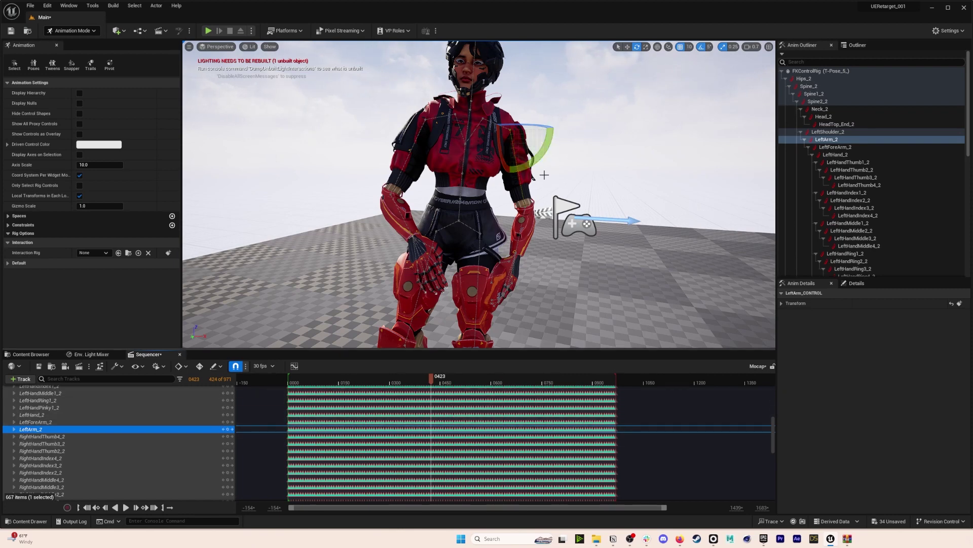
# Add an Additive section to the FKControlRig track and extend it past both ends of the baked animation.
pyautogui.scroll(10, 125, 446)
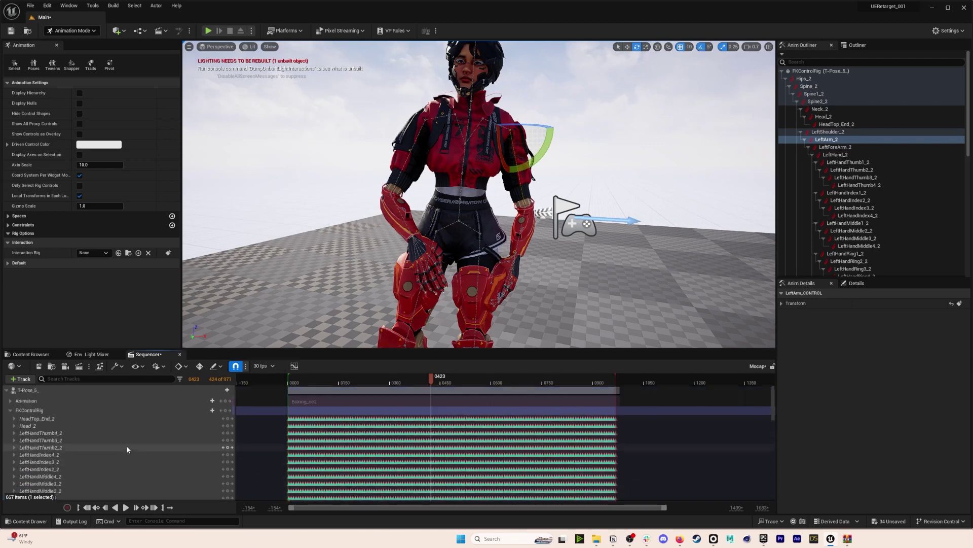
pyautogui.click(10, 410)
pyautogui.click(115, 412)
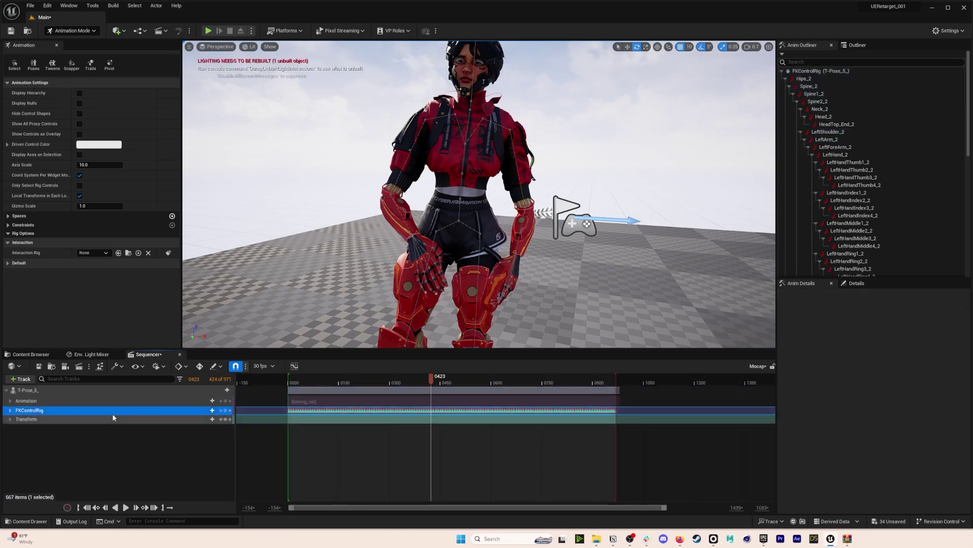
pyautogui.click(212, 411)
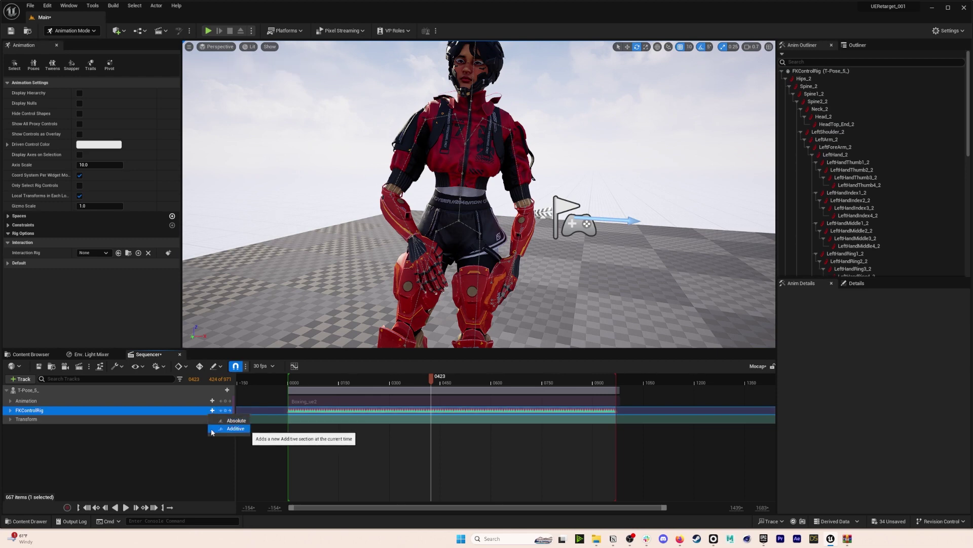
pyautogui.click(236, 429)
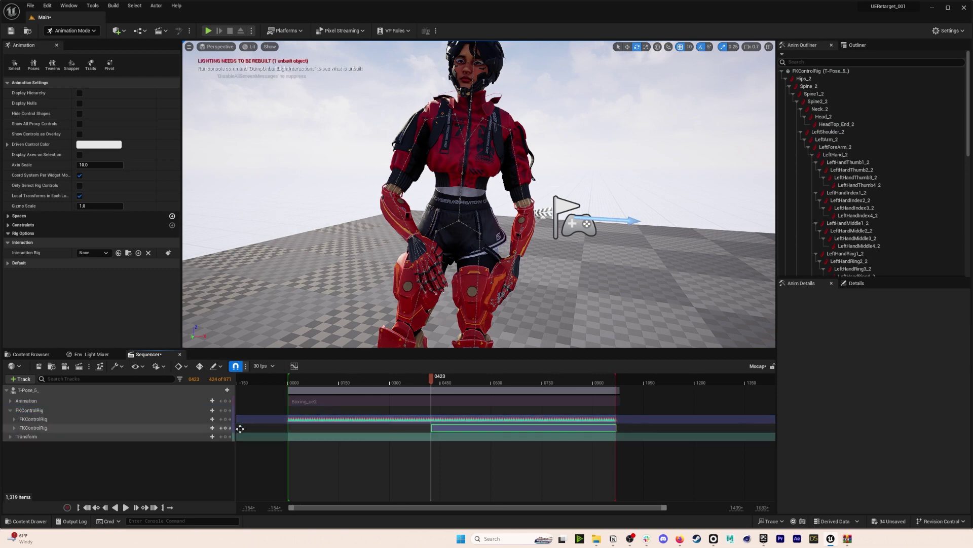
pyautogui.moveTo(363, 433); pyautogui.dragTo(287, 434)
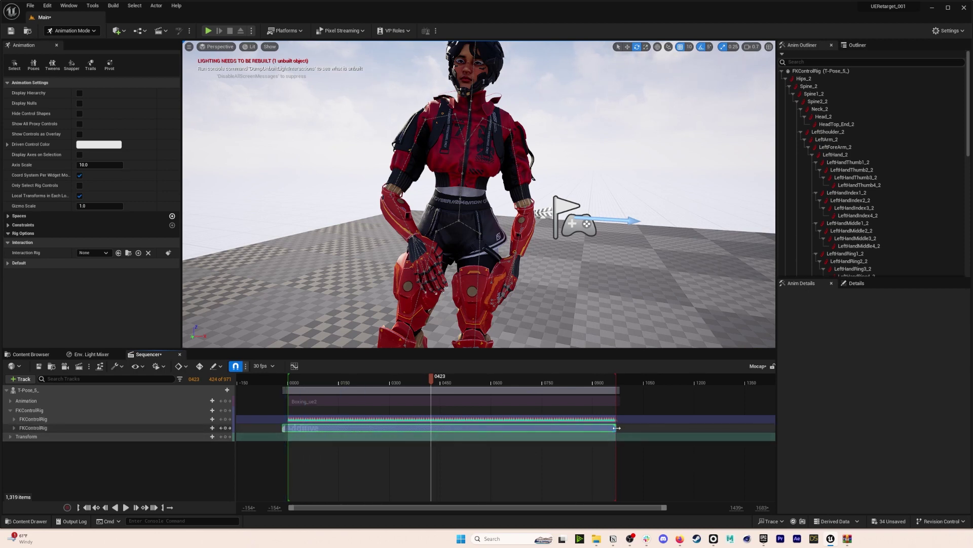
pyautogui.moveTo(617, 428); pyautogui.dragTo(635, 428)
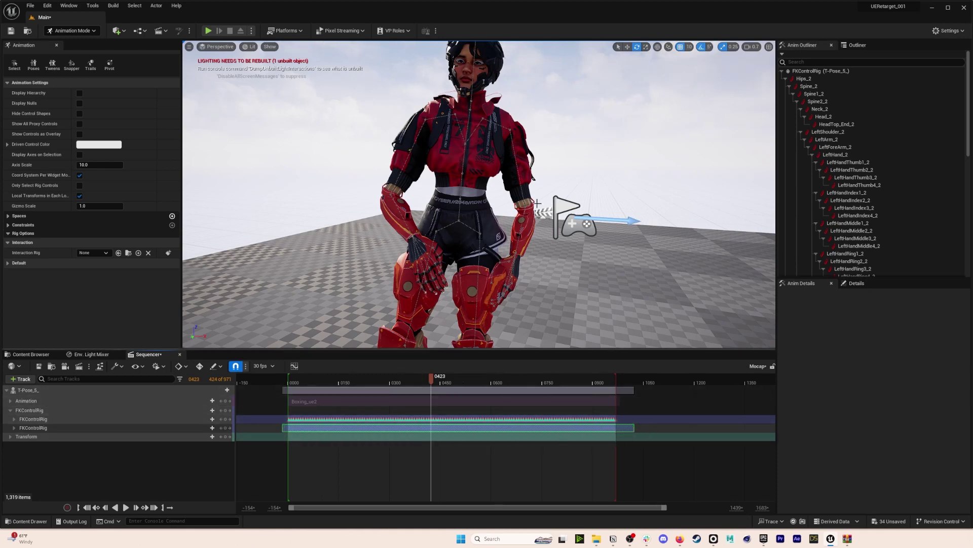
# Rotate the LeftArm_2 control outward in the additive section and check the arm pose at frame 425.
pyautogui.click(853, 140)
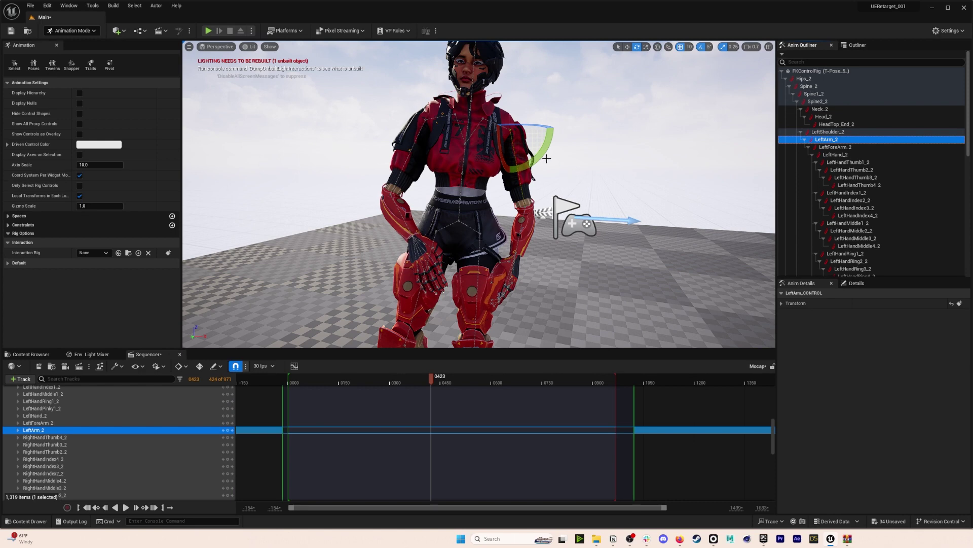
pyautogui.moveTo(543, 155); pyautogui.dragTo(551, 142)
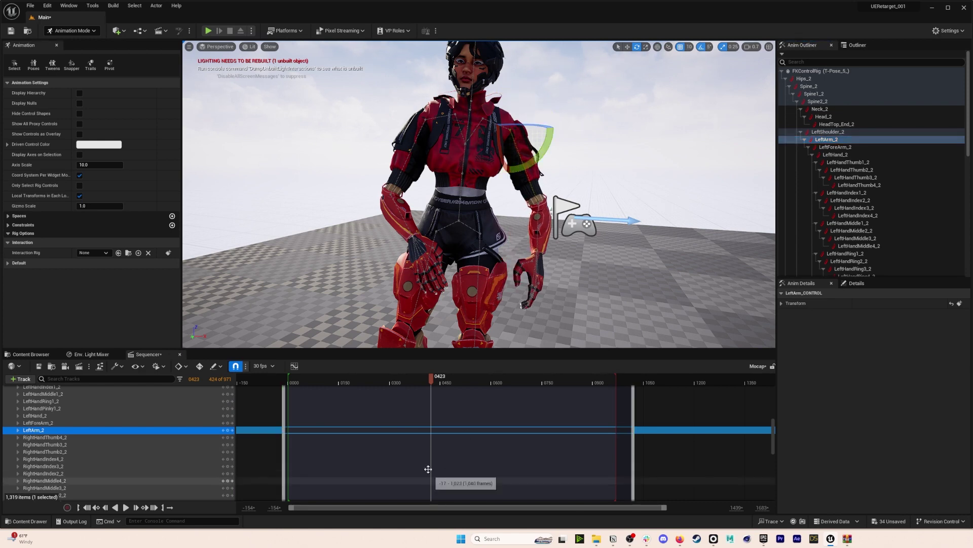
pyautogui.moveTo(432, 378); pyautogui.dragTo(433, 384)
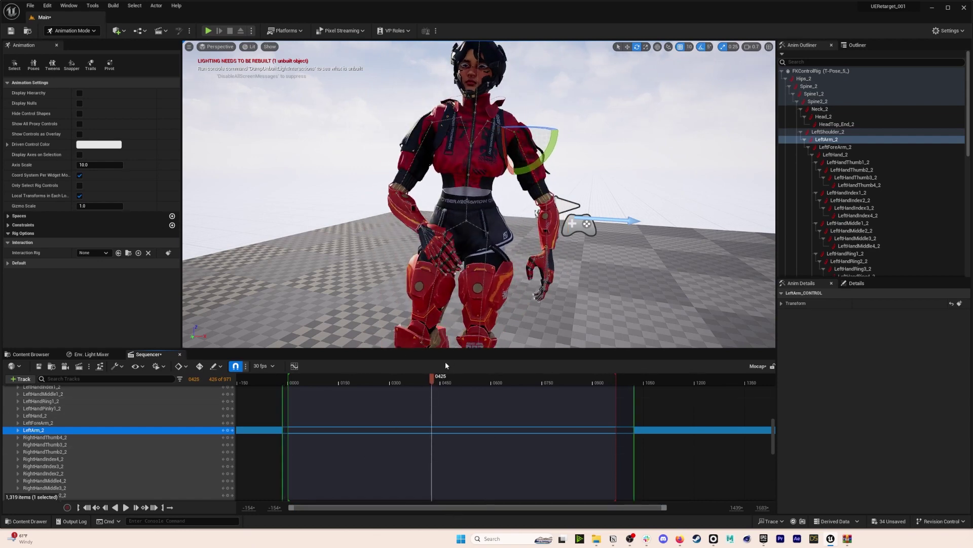
# Rotate the Spine2_2 control in the additive section and scrub back to frame 425 to check the motion.
pyautogui.click(835, 102)
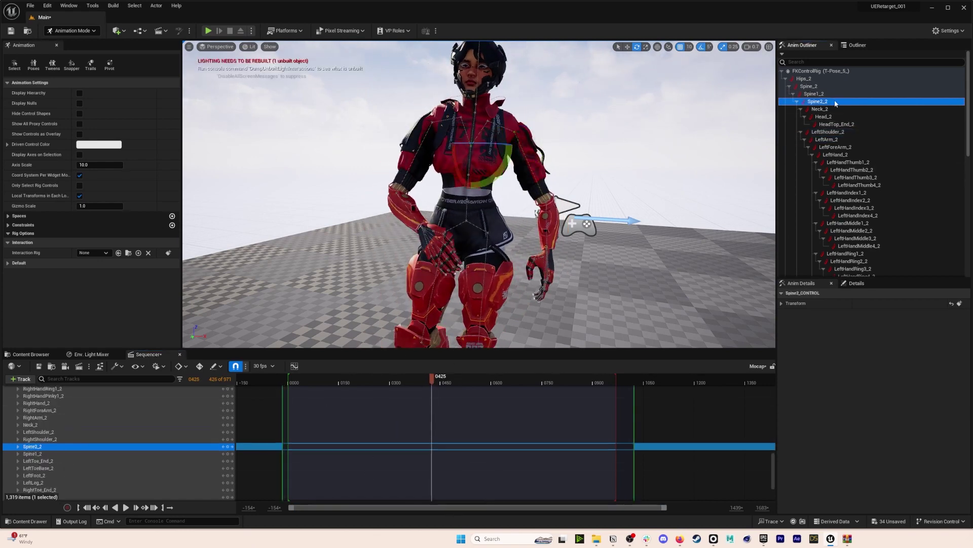
pyautogui.moveTo(459, 169); pyautogui.dragTo(461, 196)
pyautogui.moveTo(417, 378)
pyautogui.mouseDown()
pyautogui.moveTo(407, 378)
pyautogui.moveTo(450, 378)
pyautogui.moveTo(421, 380)
pyautogui.moveTo(443, 378)
pyautogui.moveTo(432, 380)
pyautogui.mouseUp()
# Select the LeftArm_2 control and examine the character's hands against the legs up close at frames 425 to 418.
pyautogui.click(518, 172)
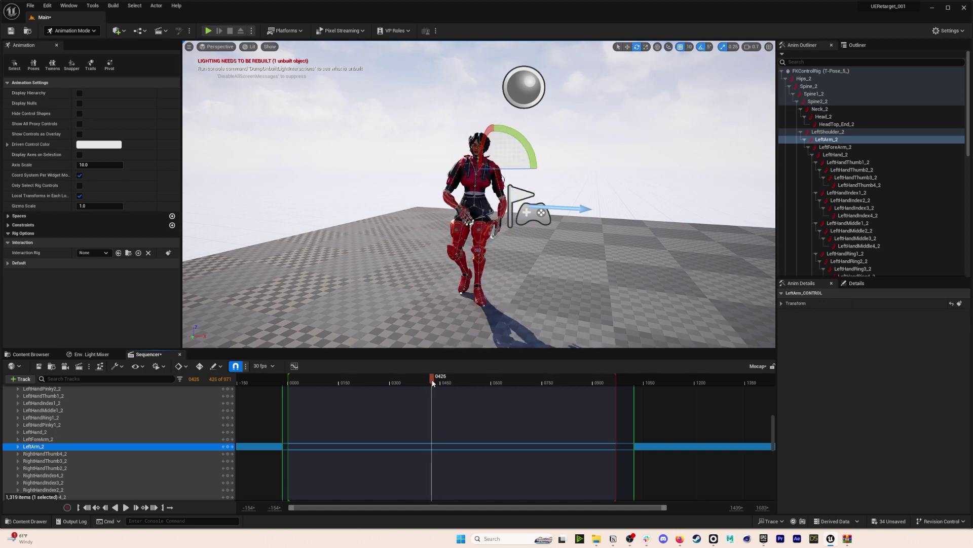
pyautogui.press('w')
pyautogui.moveTo(457, 284)
pyautogui.mouseDown(button='right')
pyautogui.moveTo(464, 271)
pyautogui.moveTo(463, 301)
pyautogui.mouseUp(button='right')
pyautogui.press('w')
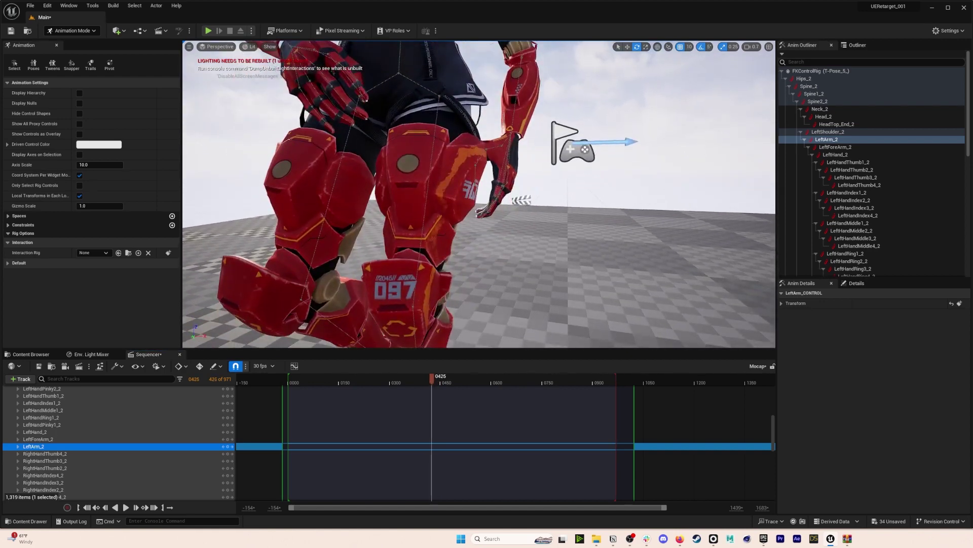
pyautogui.moveTo(433, 380); pyautogui.dragTo(430, 381)
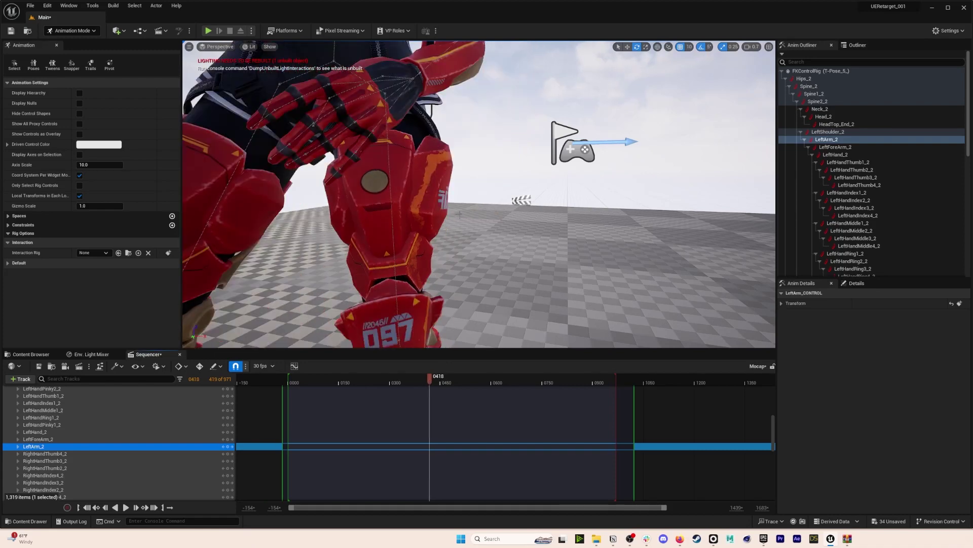
# Key the LeftArm_2 control at frame 418 in the additive section and turn on automatic keying.
pyautogui.moveTo(456, 284); pyautogui.dragTo(456, 285, button='right')
pyautogui.press('s')
pyautogui.moveTo(454, 149); pyautogui.dragTo(455, 149, button='right')
pyautogui.press('s')
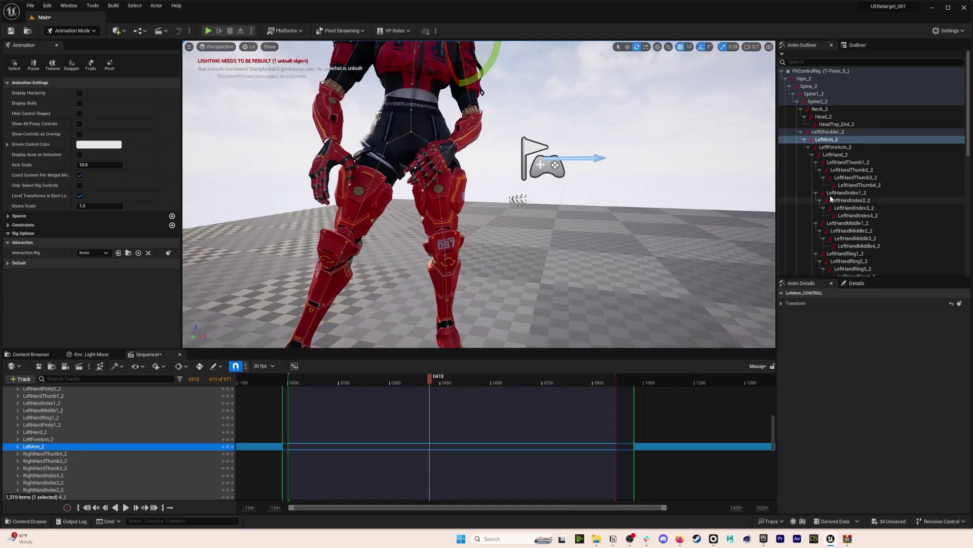
pyautogui.click(228, 447)
pyautogui.click(199, 365)
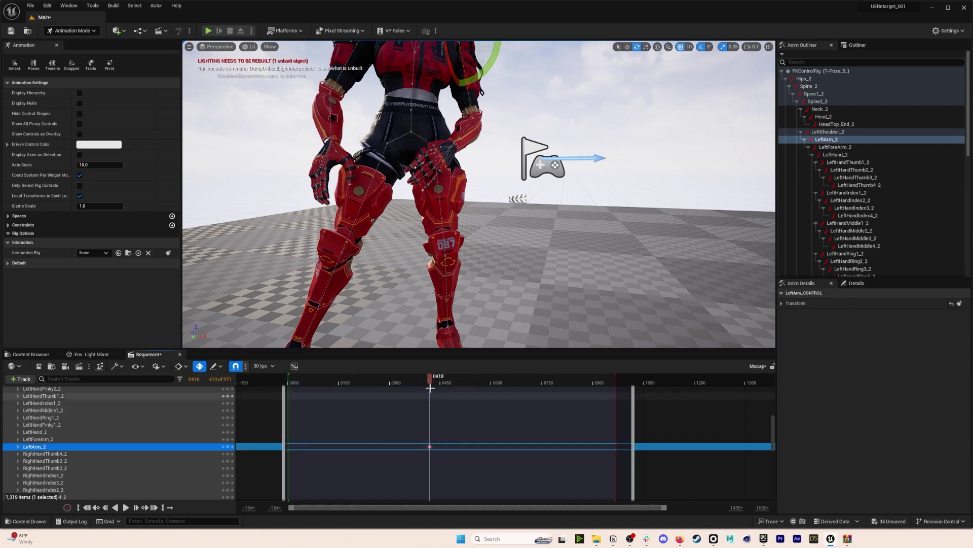
# Rotate the LeftArm_2 control outward at frame 422 so the left hand moves away from the leg.
pyautogui.moveTo(430, 378); pyautogui.dragTo(431, 378)
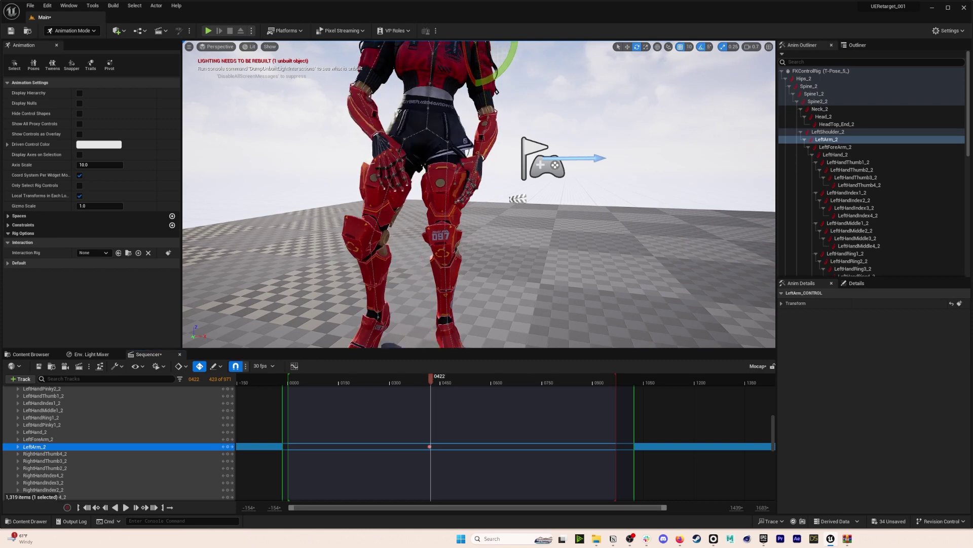
pyautogui.moveTo(482, 152)
pyautogui.mouseDown(button='right')
pyautogui.moveTo(482, 133)
pyautogui.moveTo(483, 145)
pyautogui.mouseUp(button='right')
pyautogui.moveTo(499, 118); pyautogui.dragTo(504, 108)
pyautogui.scroll(-5, 454, 242)
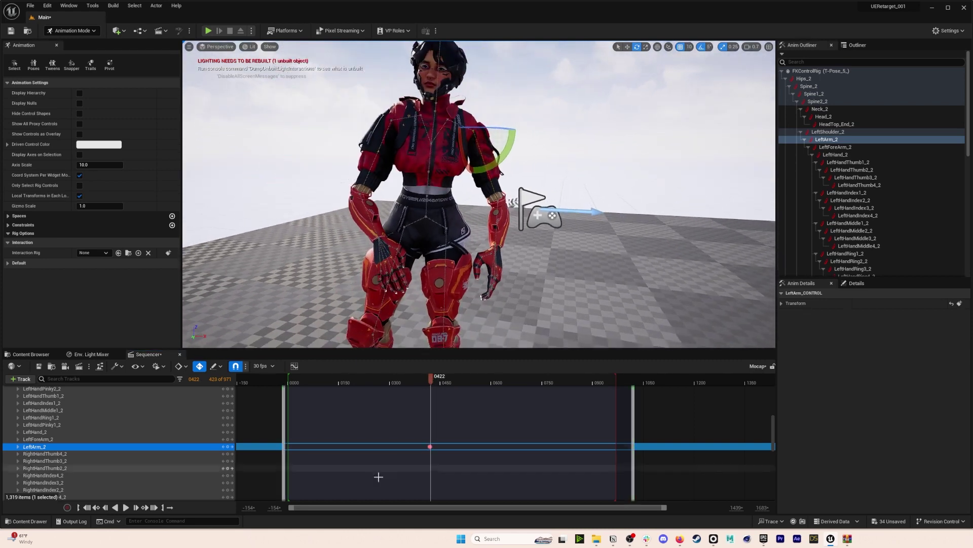
# Paste a LeftArm_2 key a few frames after the frame 422 key and scrub back to frame 418 to check the arm motion.
pyautogui.moveTo(292, 507); pyautogui.dragTo(405, 516)
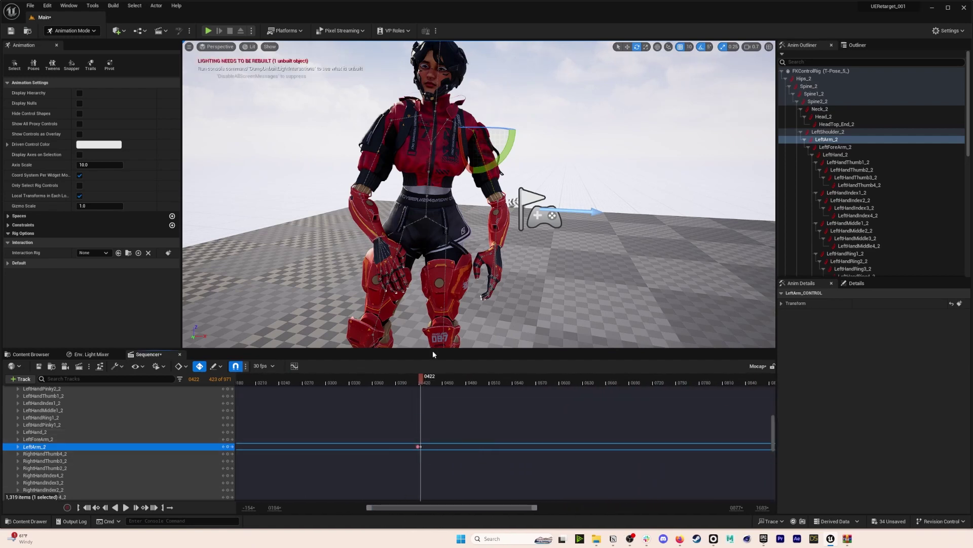
pyautogui.moveTo(423, 380); pyautogui.dragTo(428, 380)
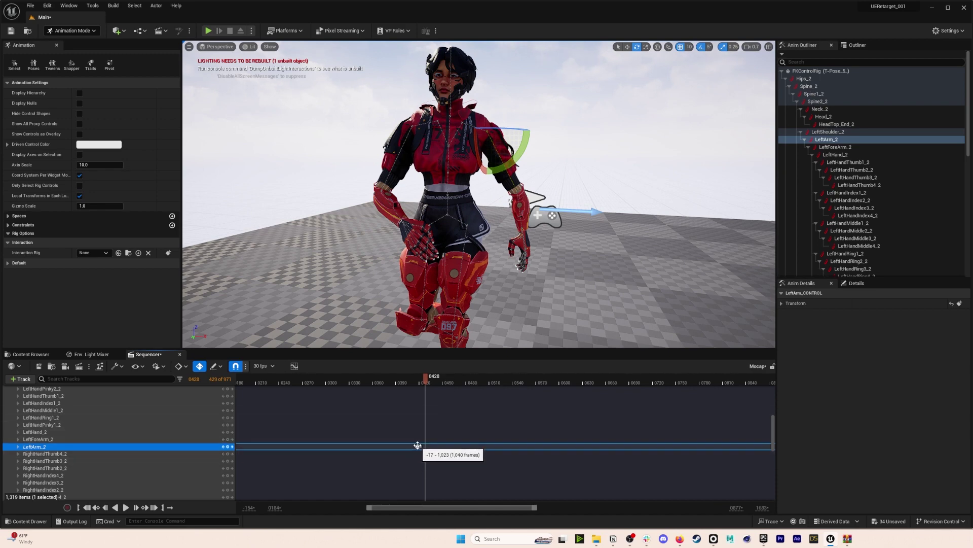
pyautogui.moveTo(424, 381); pyautogui.dragTo(423, 383)
pyautogui.hotkey('ctrl', 'v')
pyautogui.moveTo(446, 243)
pyautogui.mouseDown(button='right')
pyautogui.moveTo(441, 254)
pyautogui.moveTo(446, 243)
pyautogui.mouseUp(button='right')
pyautogui.moveTo(422, 381); pyautogui.dragTo(419, 383)
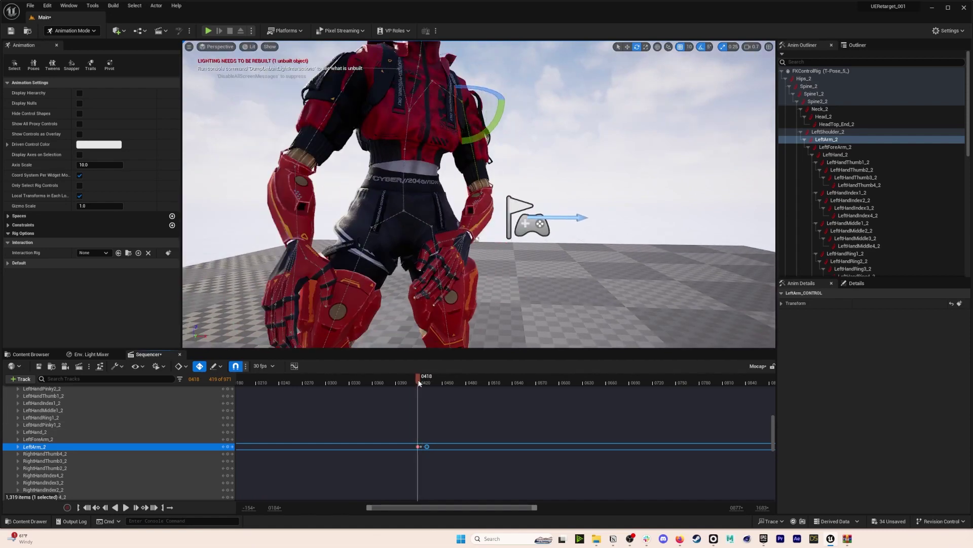
pyautogui.moveTo(446, 244); pyautogui.dragTo(446, 243, button='right')
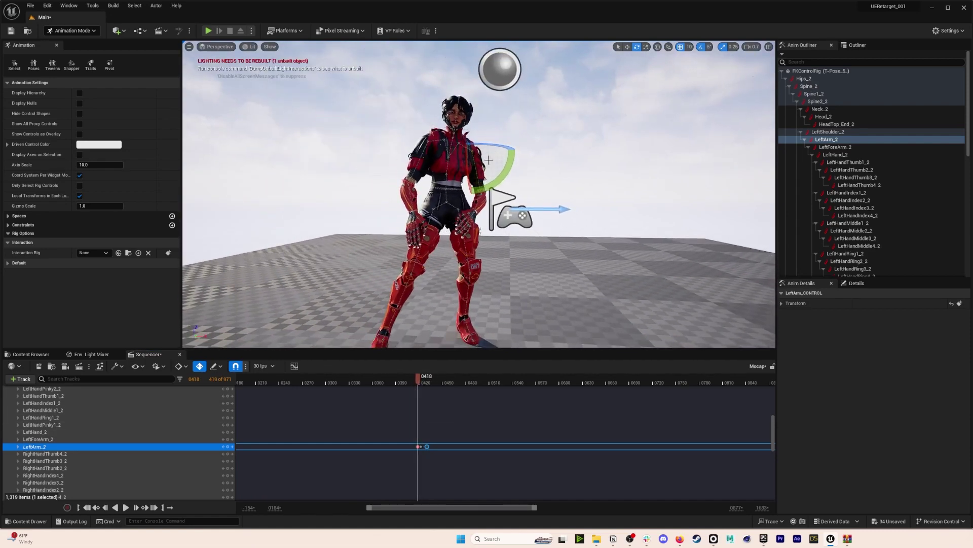
# Delete all the keys on the LeftArm_2 control's additive track.
pyautogui.moveTo(437, 430); pyautogui.dragTo(414, 471)
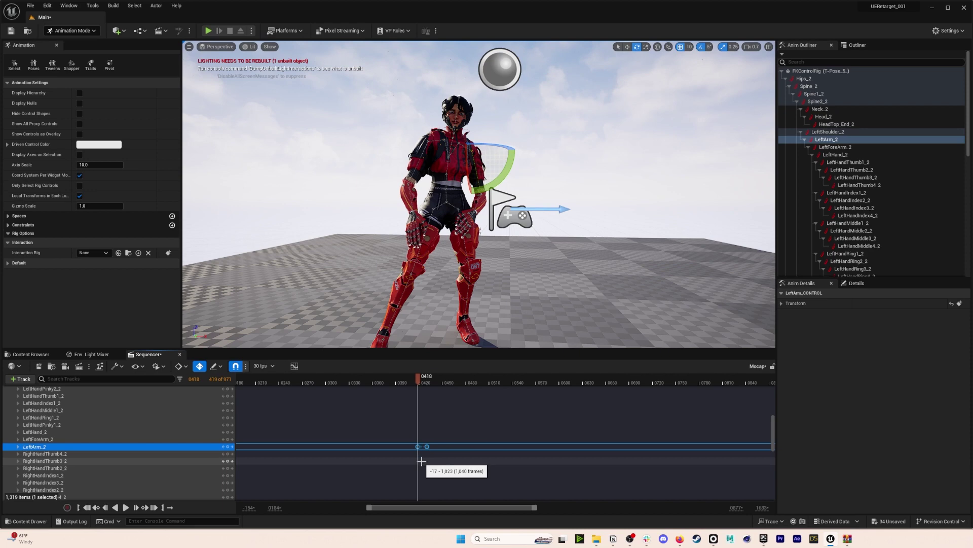
pyautogui.click(392, 379)
pyautogui.moveTo(431, 422); pyautogui.dragTo(387, 470)
pyautogui.press('Delete')
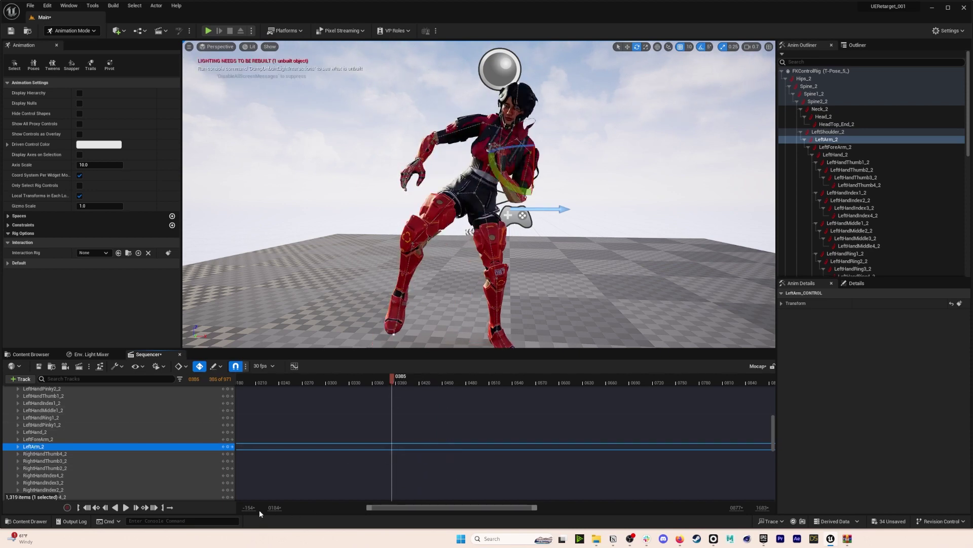
# At frame 0, rotate the LeftArm_2 and RightArm_2 controls slightly outward, away from the body.
pyautogui.click(87, 507)
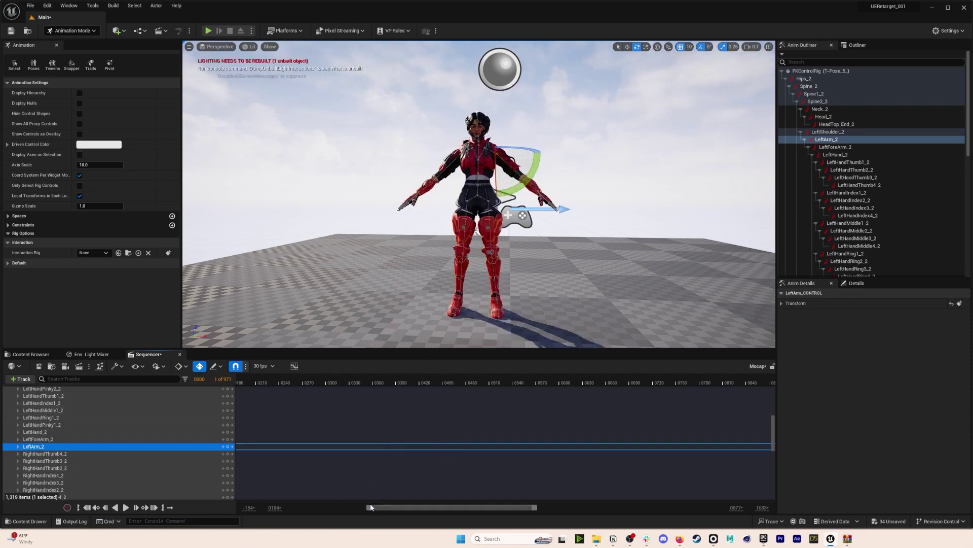
pyautogui.moveTo(369, 507); pyautogui.dragTo(290, 507)
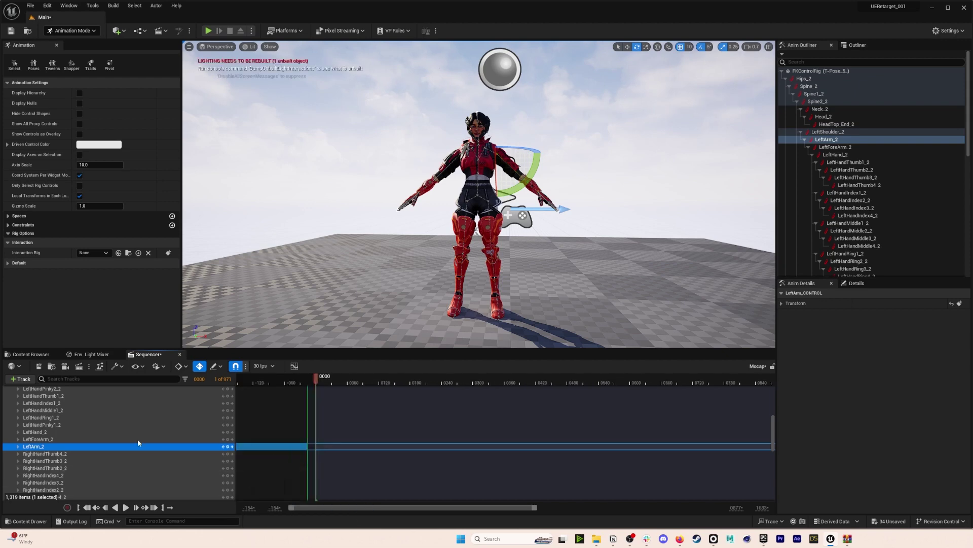
pyautogui.moveTo(525, 186); pyautogui.dragTo(528, 185)
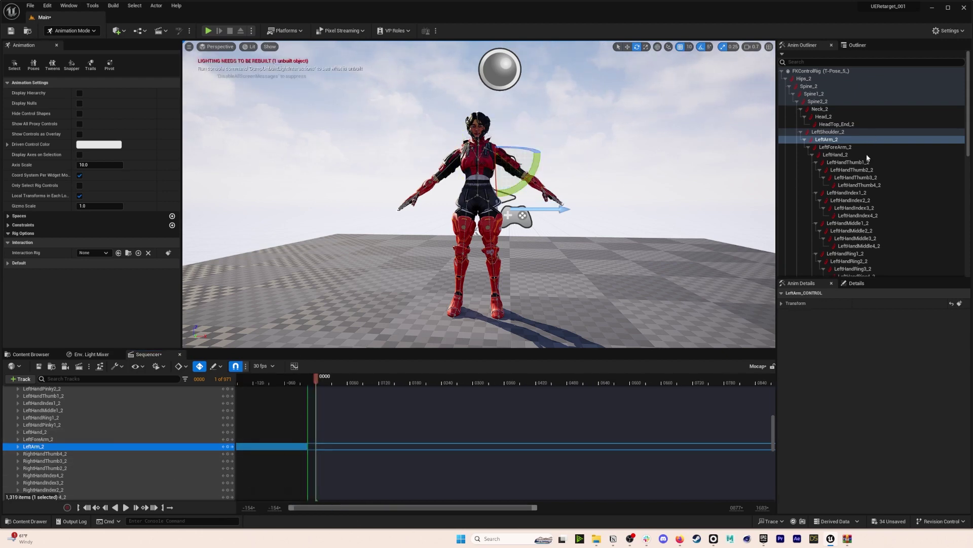
pyautogui.scroll(-5, 868, 167)
pyautogui.click(868, 200)
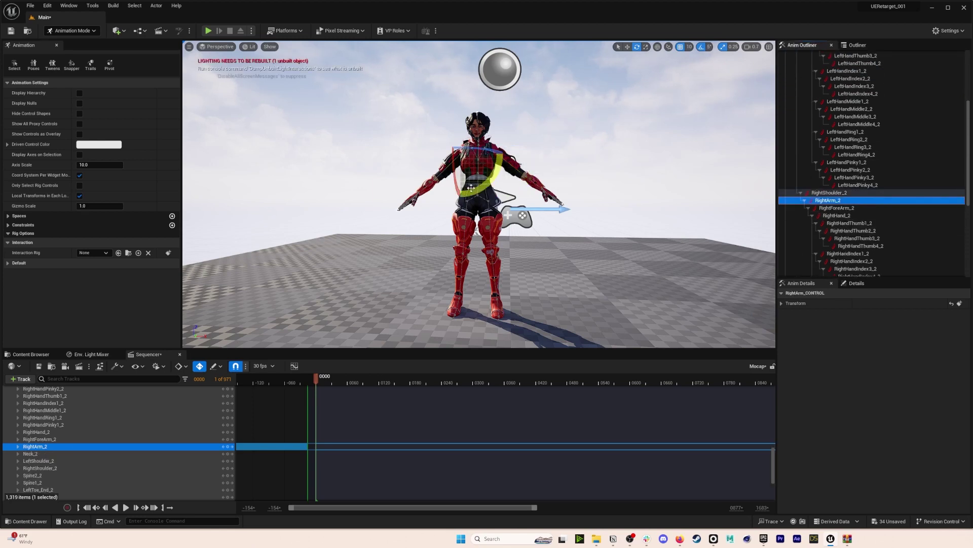
pyautogui.moveTo(489, 179); pyautogui.dragTo(487, 181)
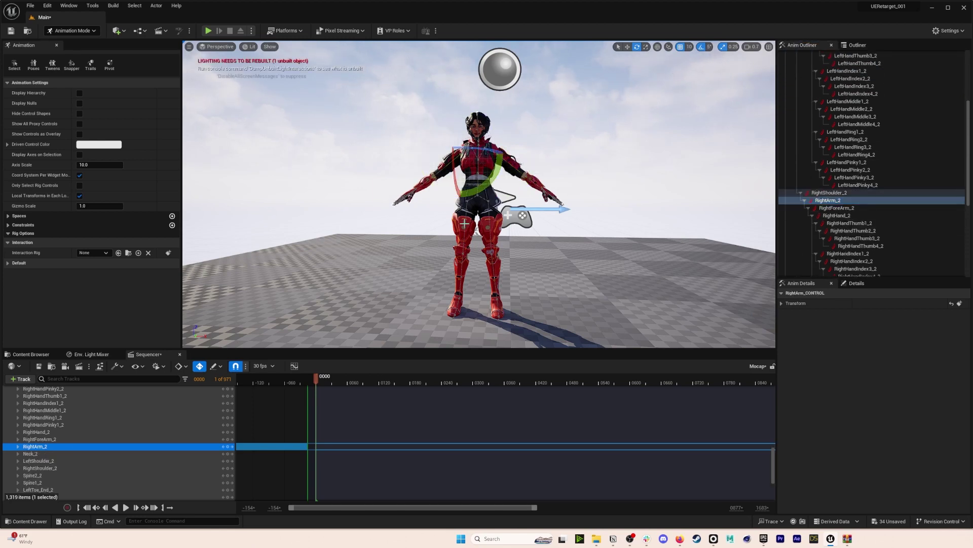
# Play through the sequence and scrub to frame 462 to check how the arms clear the body.
pyautogui.moveTo(329, 382); pyautogui.dragTo(481, 384)
pyautogui.scroll(5, 134, 436)
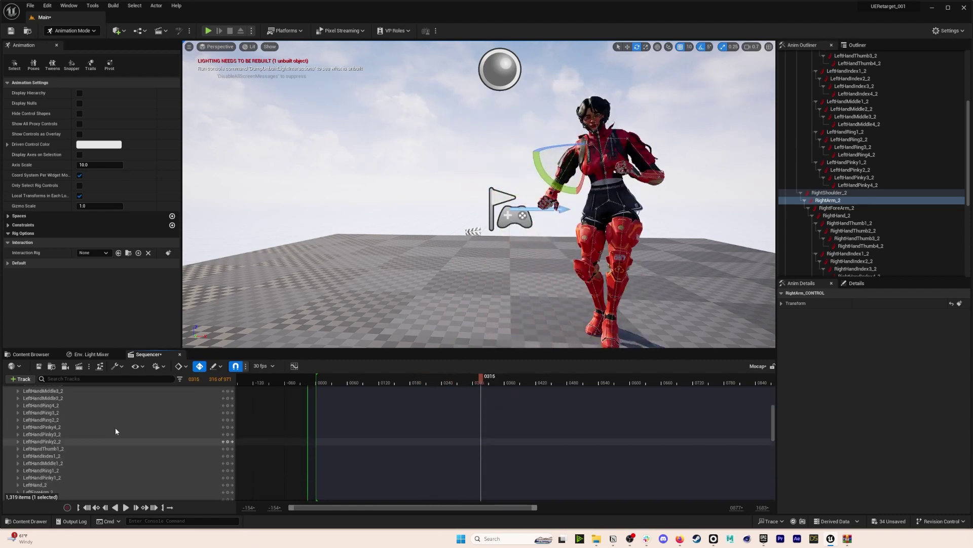
pyautogui.scroll(4, 115, 431)
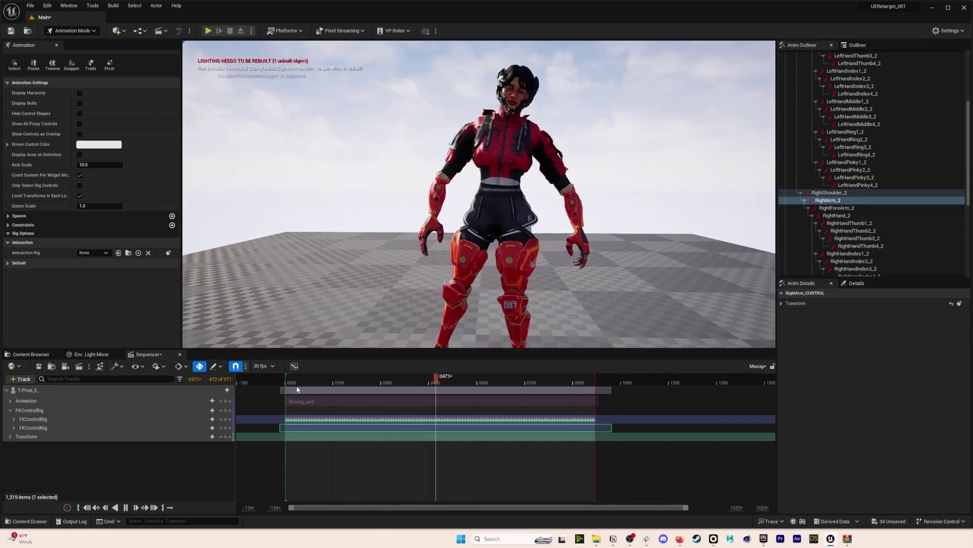
pyautogui.click(126, 508)
pyautogui.moveTo(447, 380); pyautogui.dragTo(433, 383)
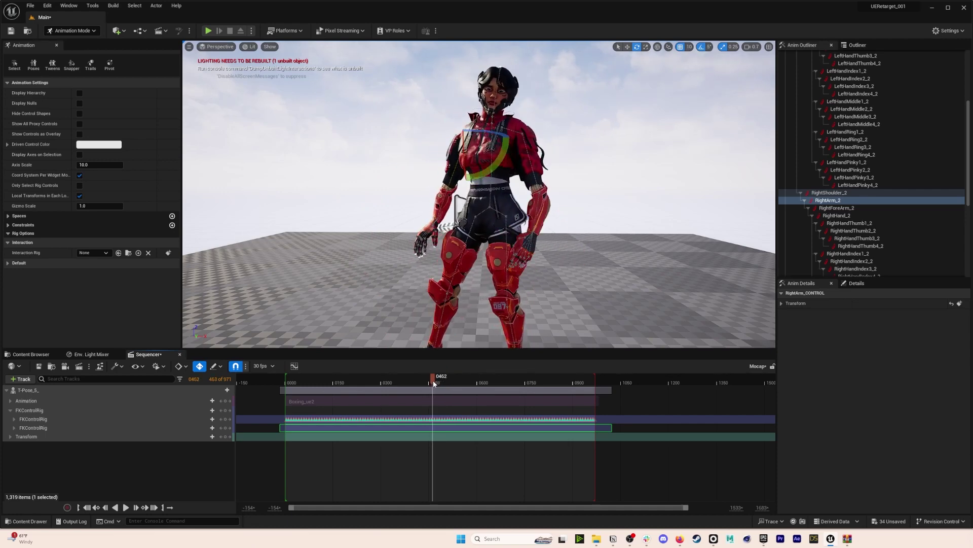
pyautogui.moveTo(500, 186); pyautogui.dragTo(552, 186, button='right')
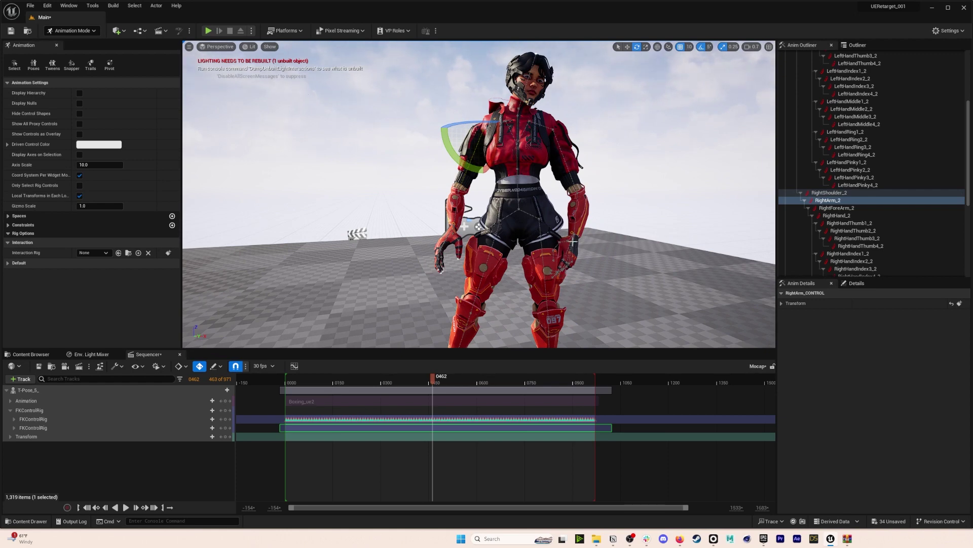
# Try to move the LeftHand_2 control up and away from the body at frame 462, and undo the move.
pyautogui.scroll(8, 847, 165)
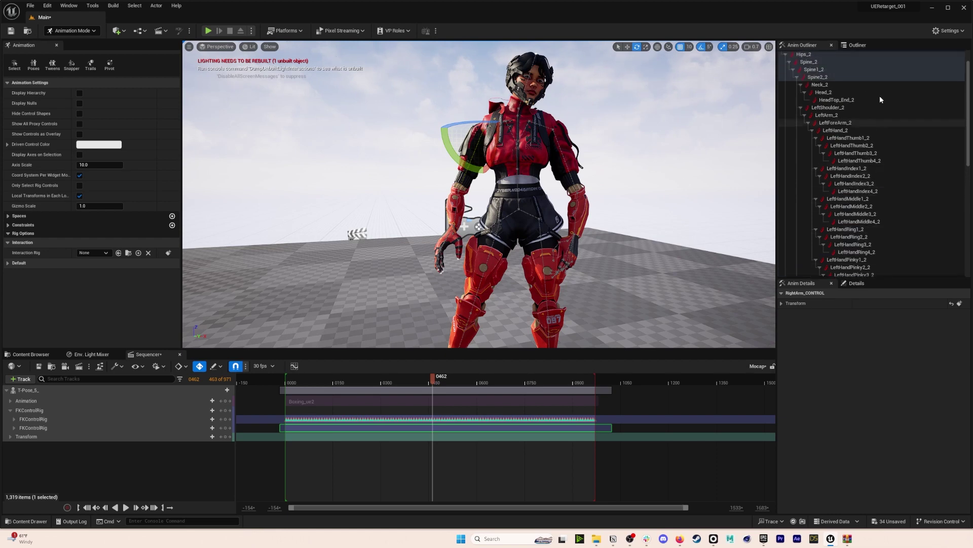
pyautogui.click(845, 131)
pyautogui.press('w')
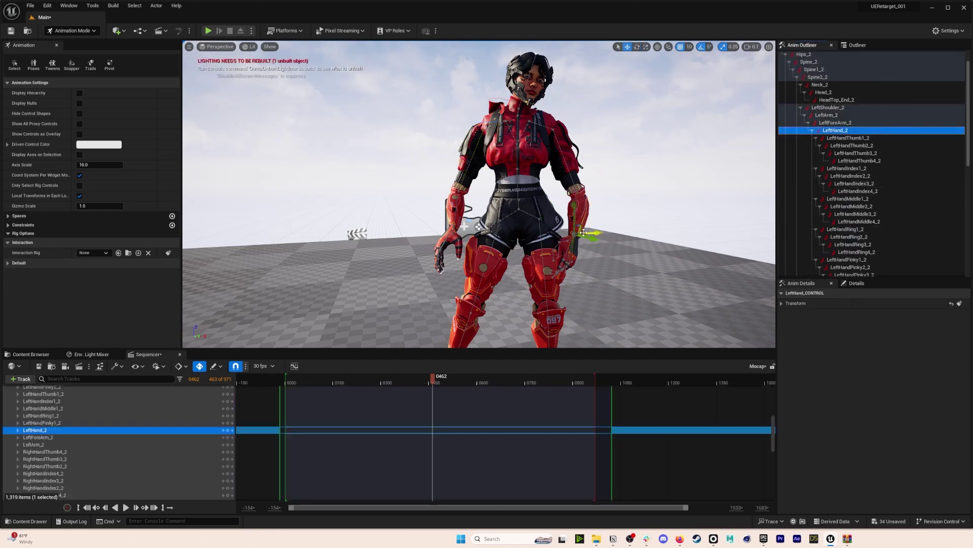
pyautogui.moveTo(582, 227); pyautogui.dragTo(651, 124)
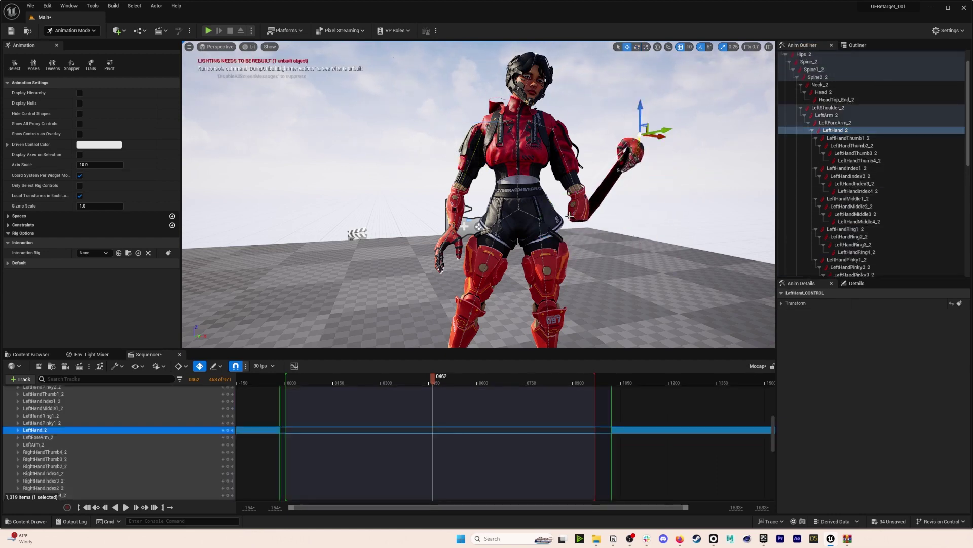
pyautogui.hotkey('ctrl', 'z')
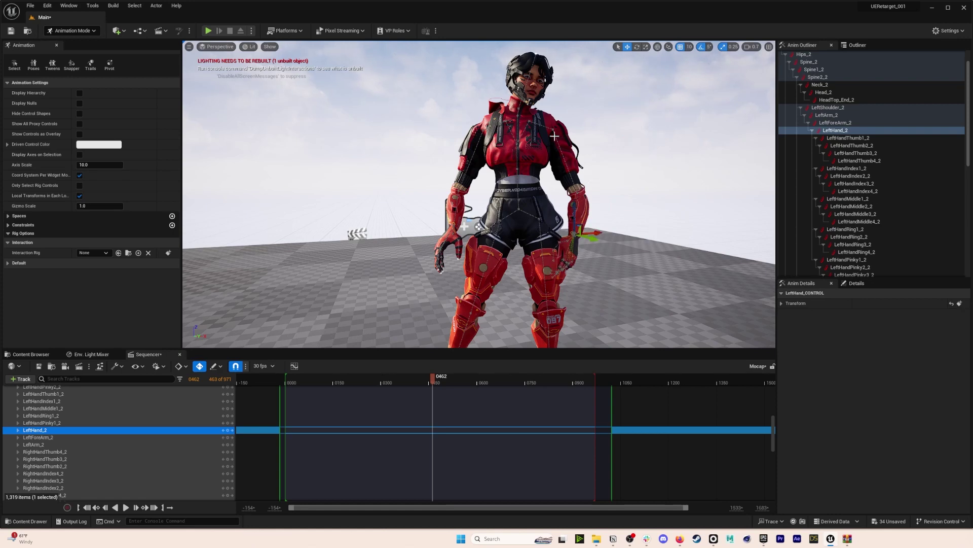
# Rotate the LeftArm_2 control away from the body and the LeftHand_2 control outward at frame 462.
pyautogui.click(827, 116)
pyautogui.click(834, 124)
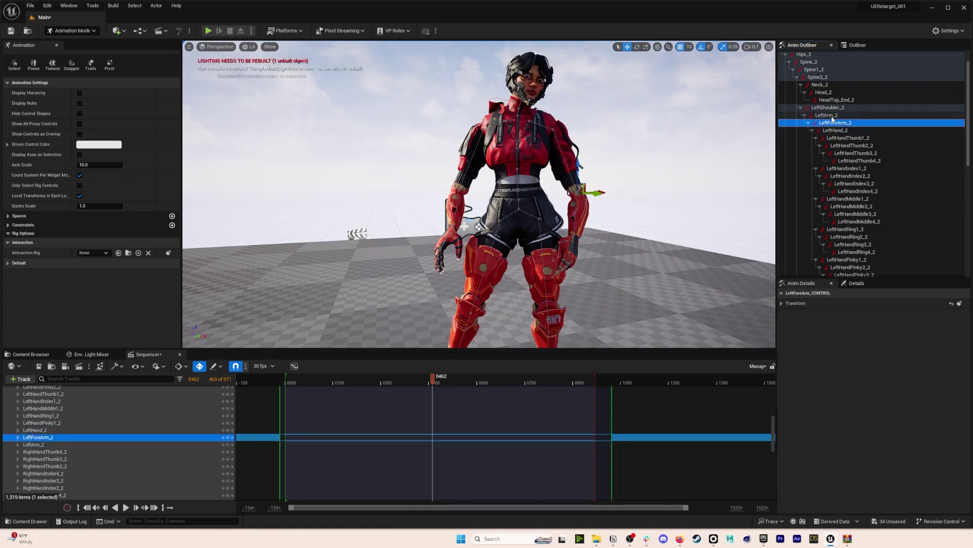
pyautogui.click(832, 116)
pyautogui.press('e')
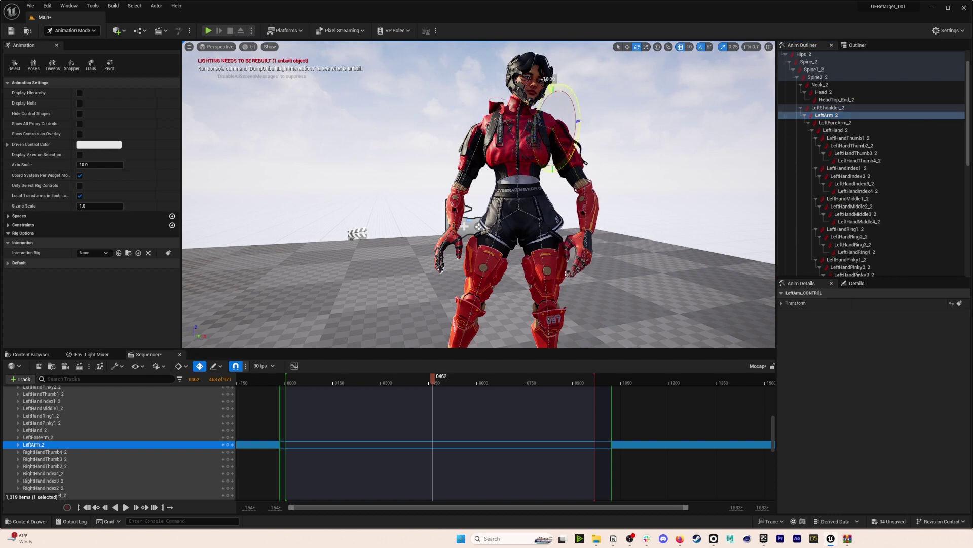
pyautogui.click(836, 122)
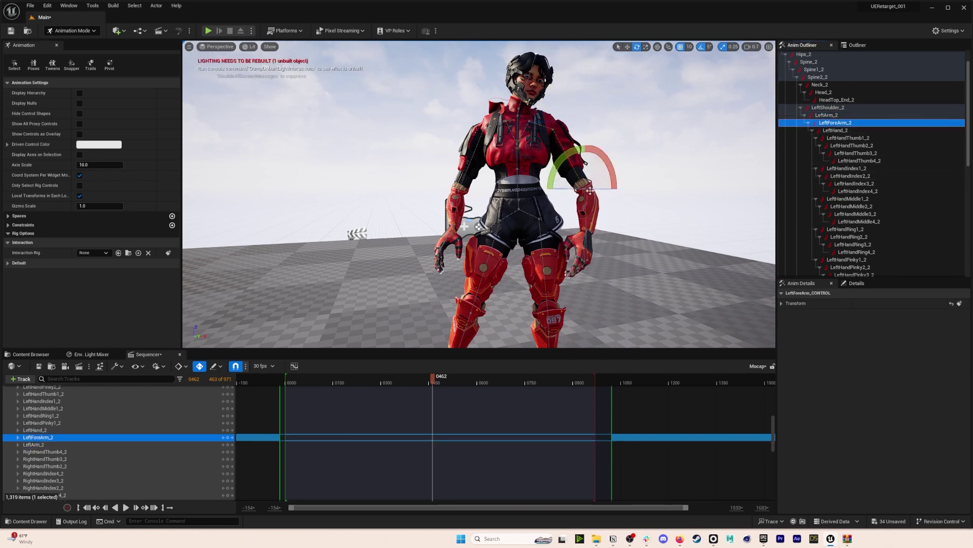
pyautogui.click(834, 130)
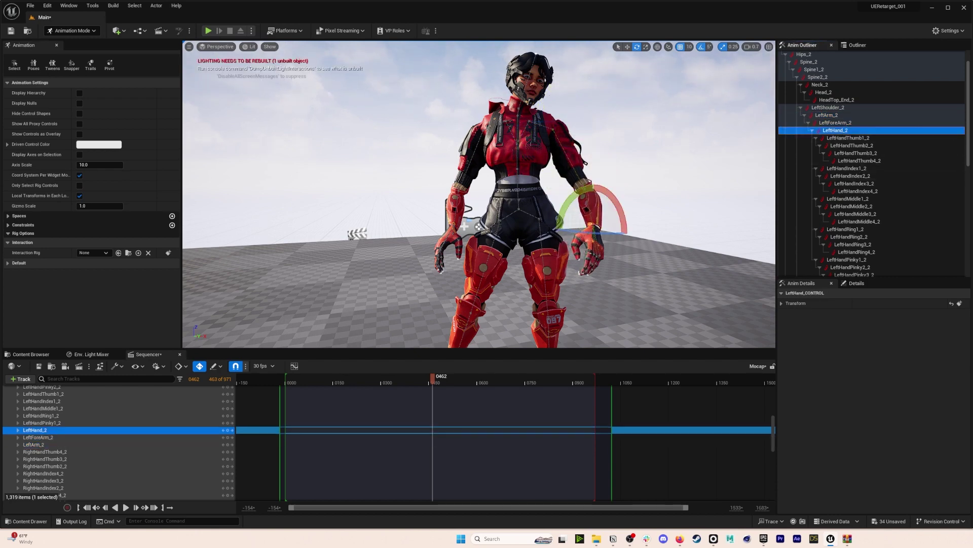
pyautogui.moveTo(615, 204); pyautogui.dragTo(638, 223)
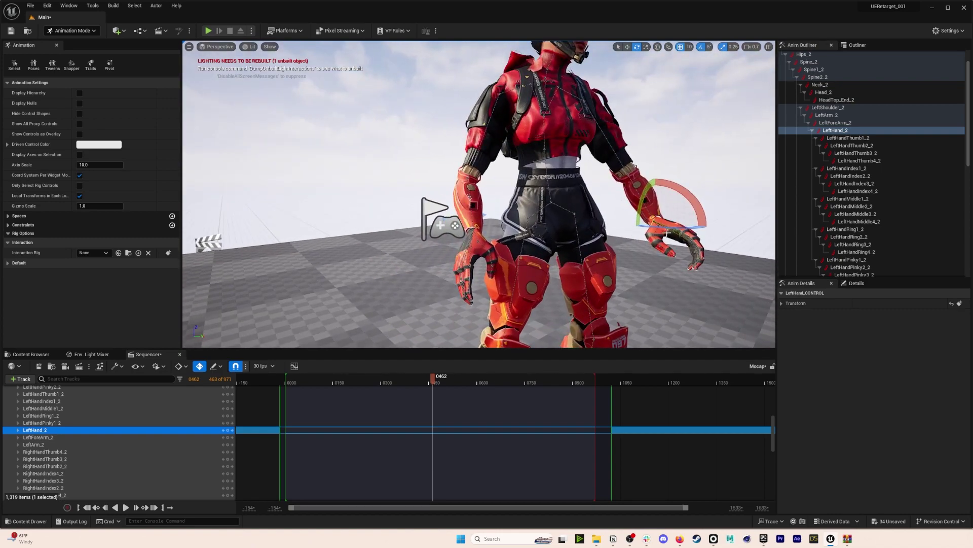
# Examine the left arm and hand pose from several angles and distances at frames 462 and 450.
pyautogui.moveTo(507, 203); pyautogui.dragTo(396, 203, button='right')
pyautogui.moveTo(572, 164); pyautogui.dragTo(592, 151, button='right')
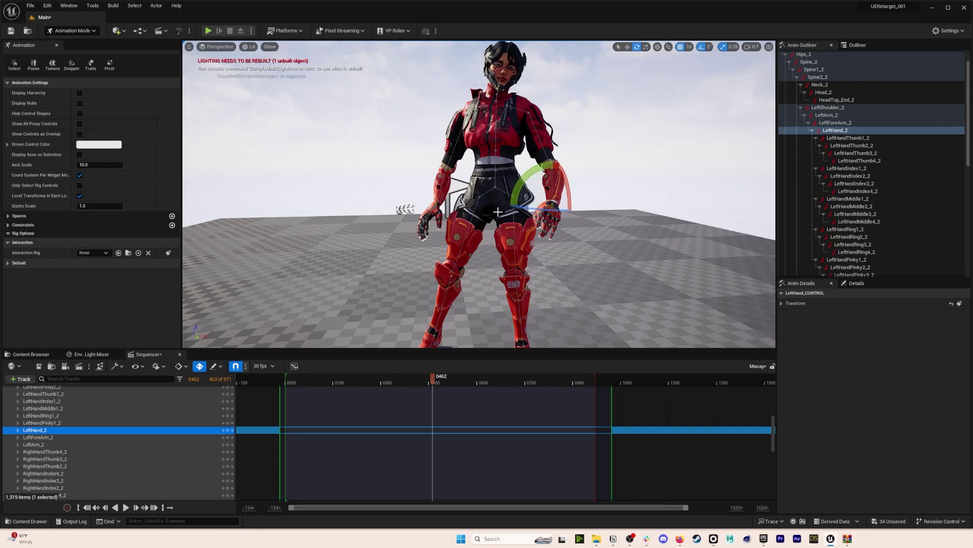
pyautogui.moveTo(492, 214); pyautogui.dragTo(492, 208, button='right')
pyautogui.press('w')
pyautogui.press('s')
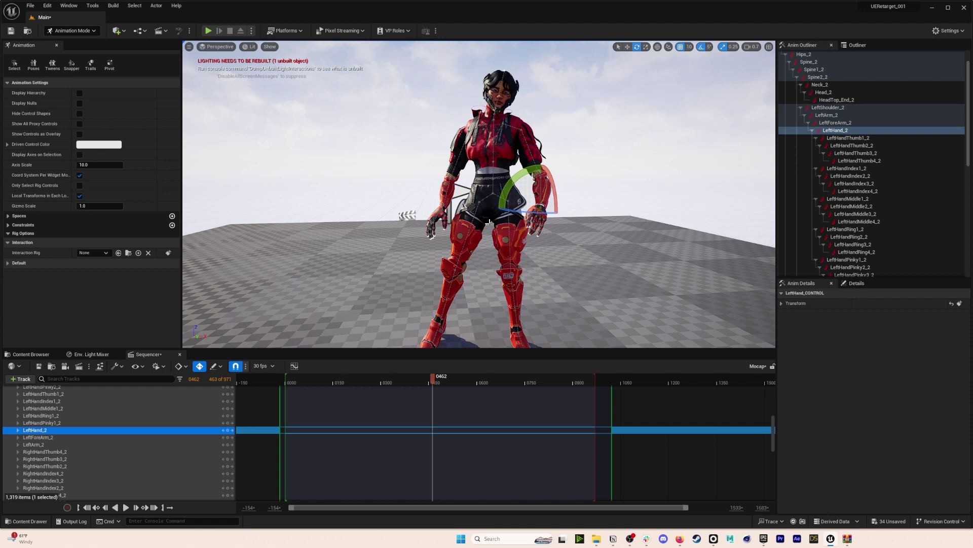
pyautogui.press('a')
pyautogui.moveTo(582, 208)
pyautogui.mouseDown(button='right')
pyautogui.moveTo(594, 205)
pyautogui.moveTo(582, 208)
pyautogui.mouseUp(button='right')
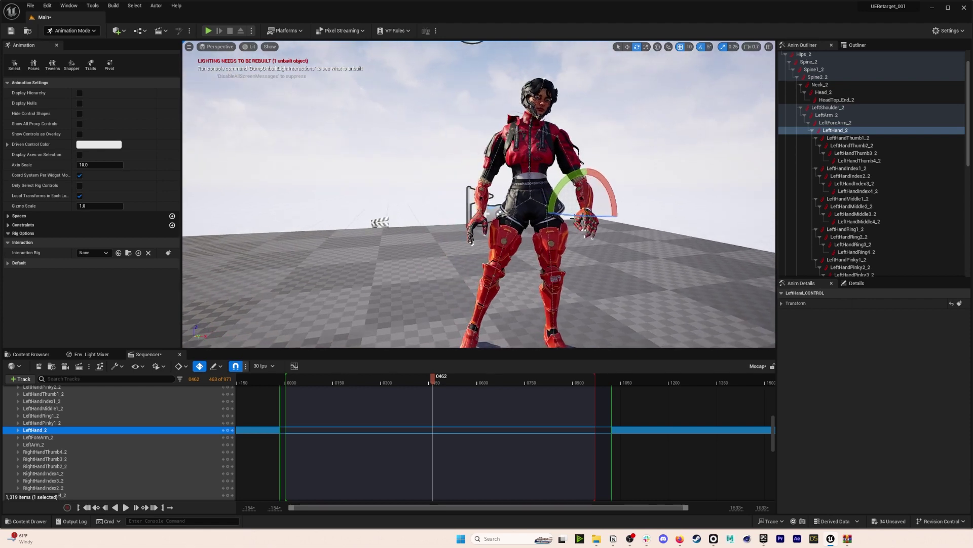
pyautogui.moveTo(577, 239); pyautogui.dragTo(590, 242, button='right')
pyautogui.press('w')
pyautogui.press('d')
pyautogui.press('s')
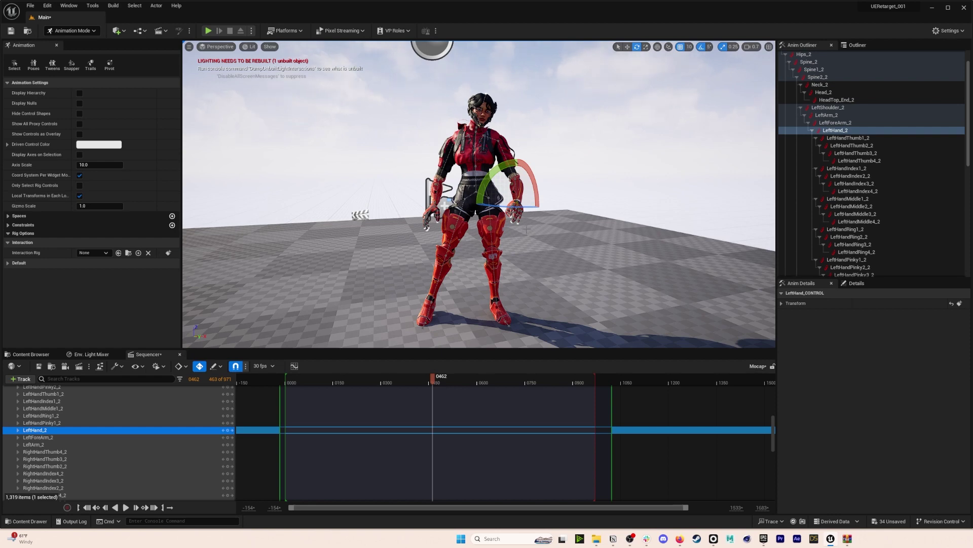
pyautogui.moveTo(432, 379)
pyautogui.mouseDown()
pyautogui.moveTo(422, 375)
pyautogui.moveTo(431, 373)
pyautogui.mouseUp()
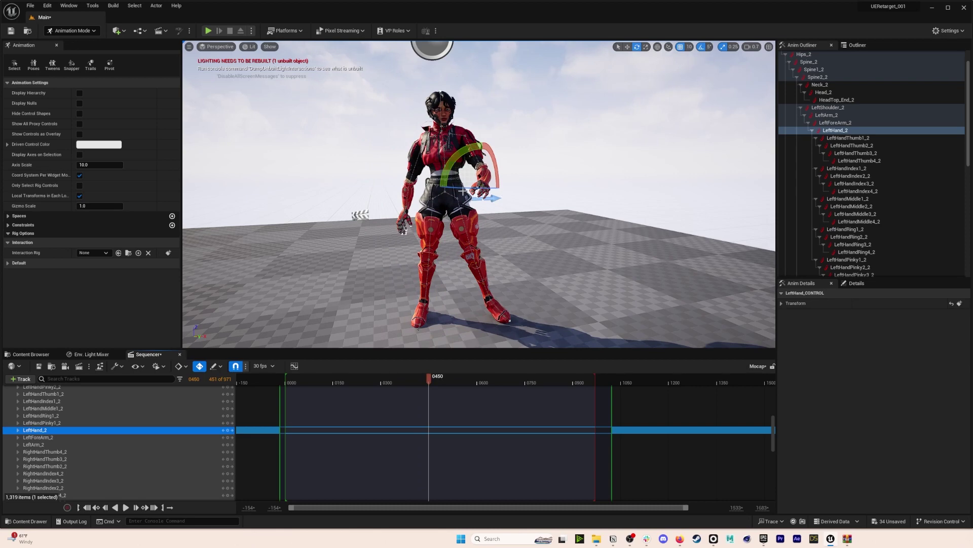
pyautogui.moveTo(463, 192); pyautogui.dragTo(465, 178, button='right')
pyautogui.press('w')
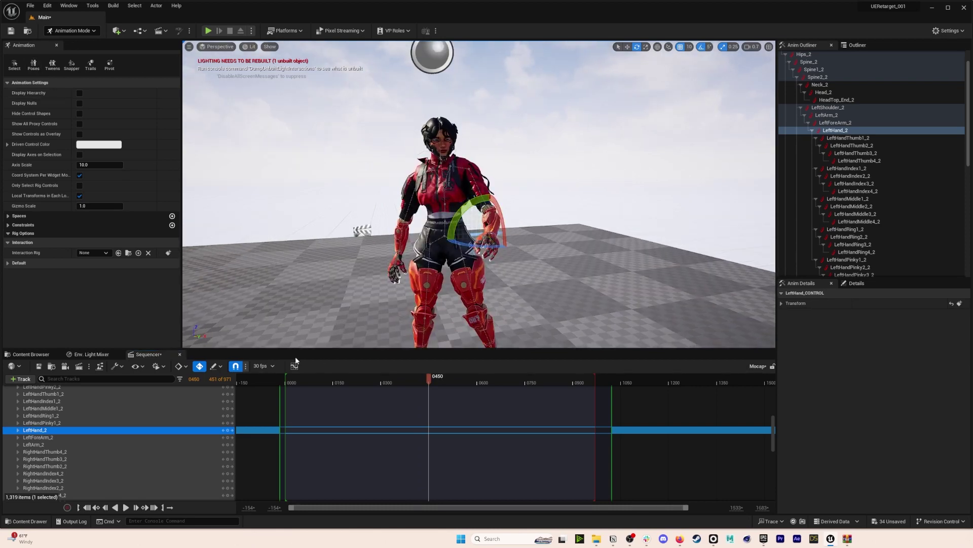
# Show the top-level Content folder in the Content Browser.
pyautogui.click(31, 354)
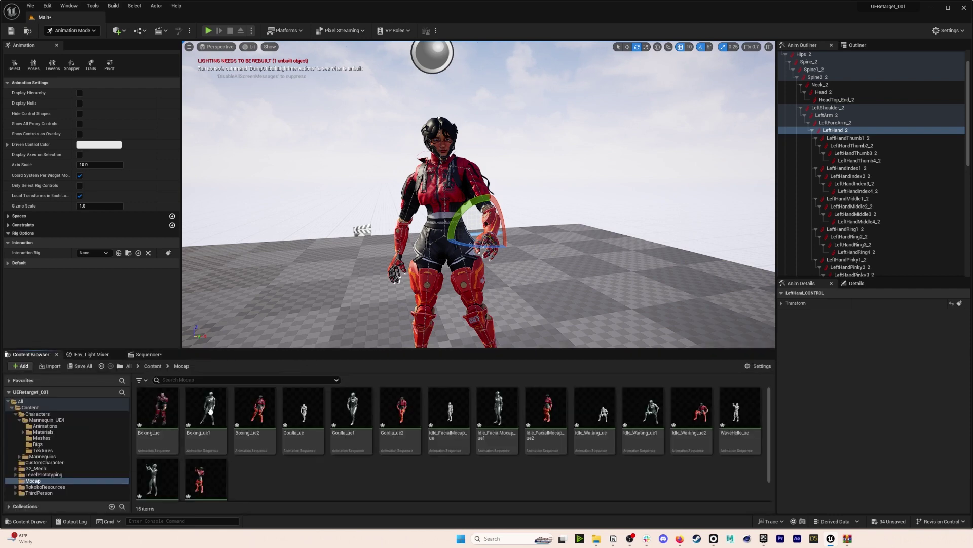
pyautogui.click(158, 366)
# Switch the editor to Selection mode and select the T-Pose_5_ character in the viewport.
pyautogui.click(429, 190)
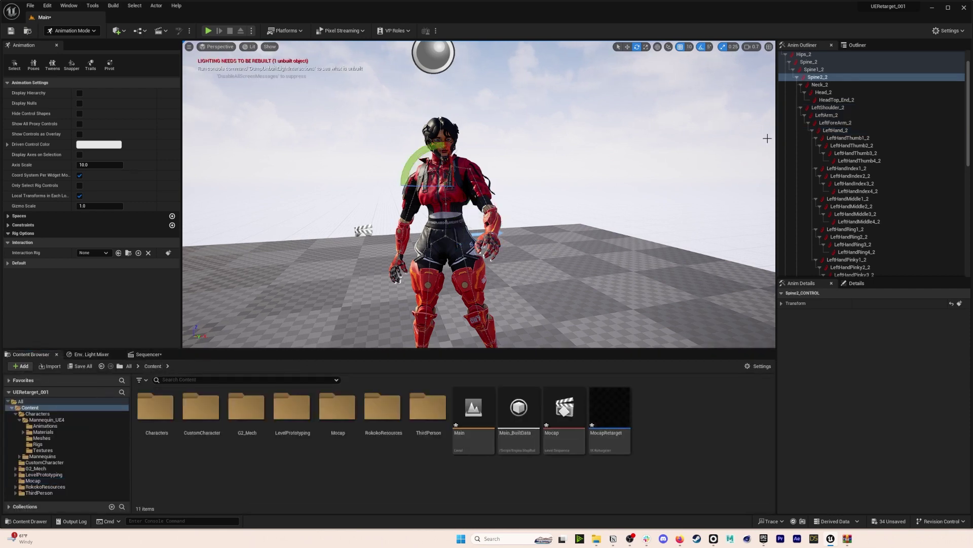
pyautogui.scroll(2, 821, 99)
pyautogui.click(858, 45)
pyautogui.click(72, 30)
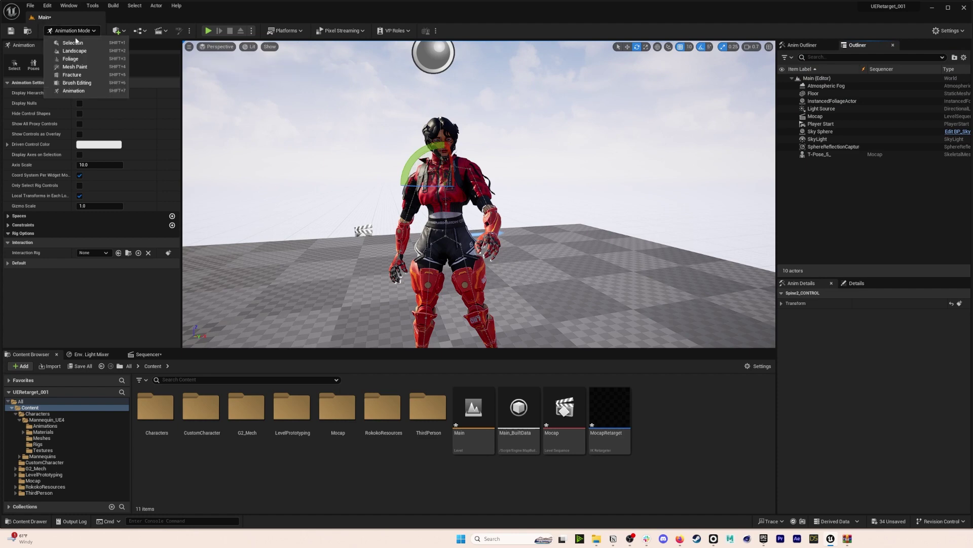
pyautogui.click(76, 43)
pyautogui.click(366, 191)
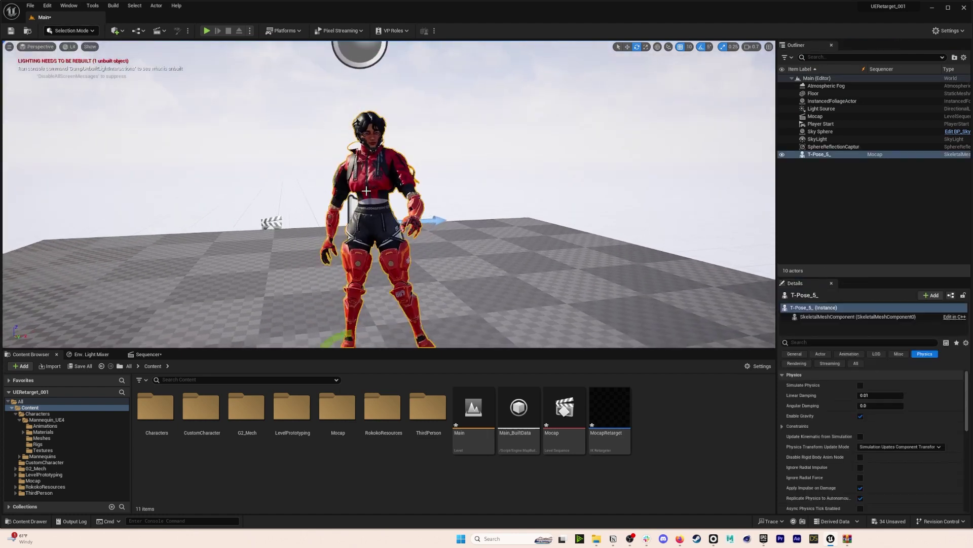
# Delete the T-Pose_5_ character from both the Mocap sequence and the level.
pyautogui.click(147, 354)
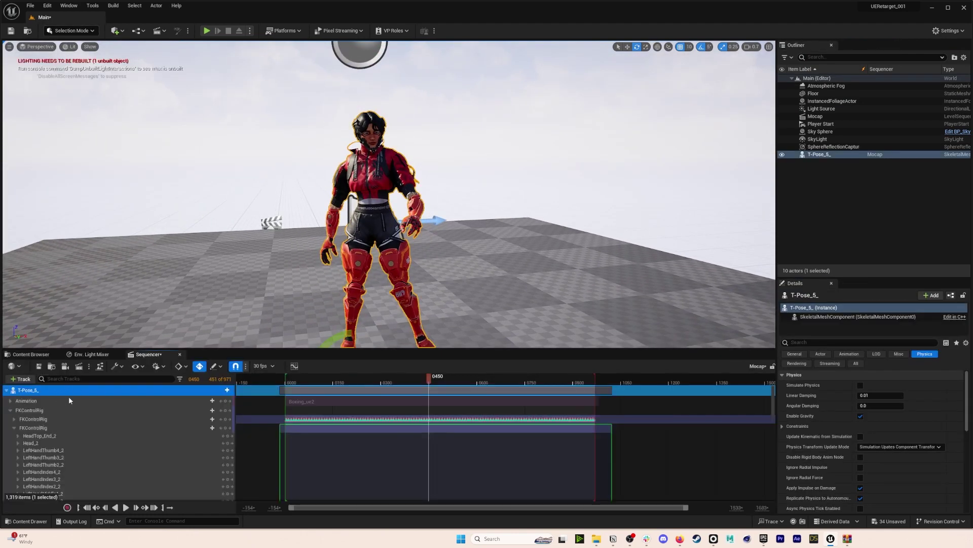
pyautogui.press('Delete')
pyautogui.click(343, 141)
pyautogui.press('Delete')
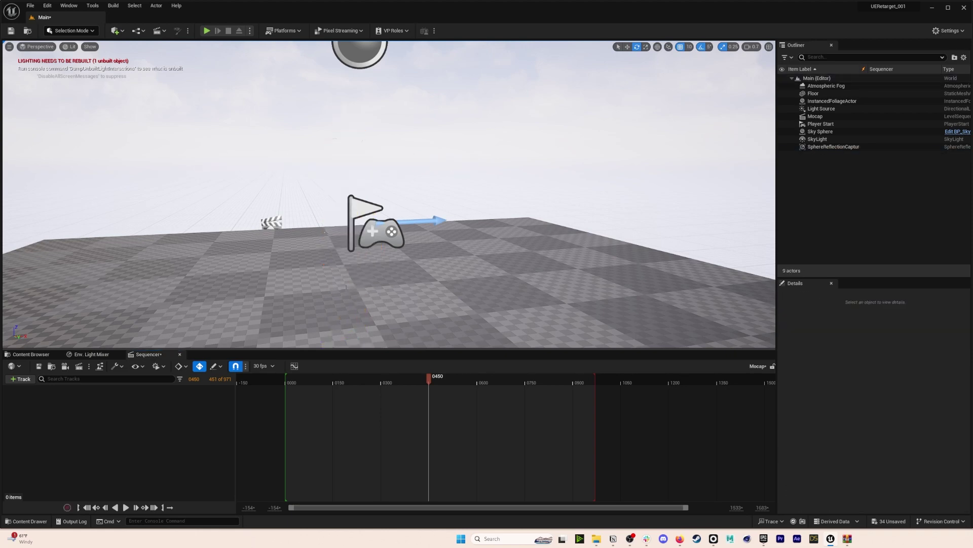
# Open the Mannequin_ControlRig_AutoSetup control rig from RokokoResources, dock its editor in the main window, then compile and save it.
pyautogui.click(50, 353)
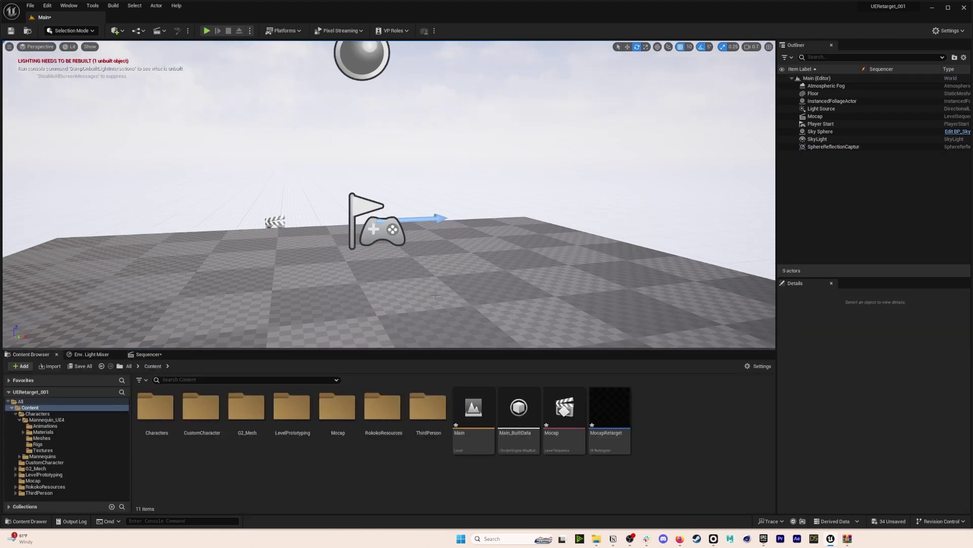
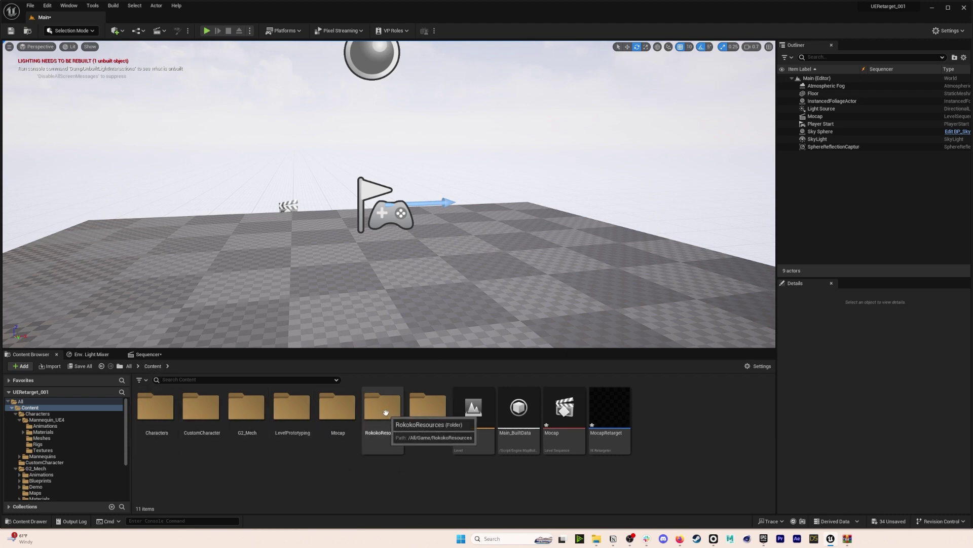
pyautogui.doubleClick(383, 408)
pyautogui.click(252, 417)
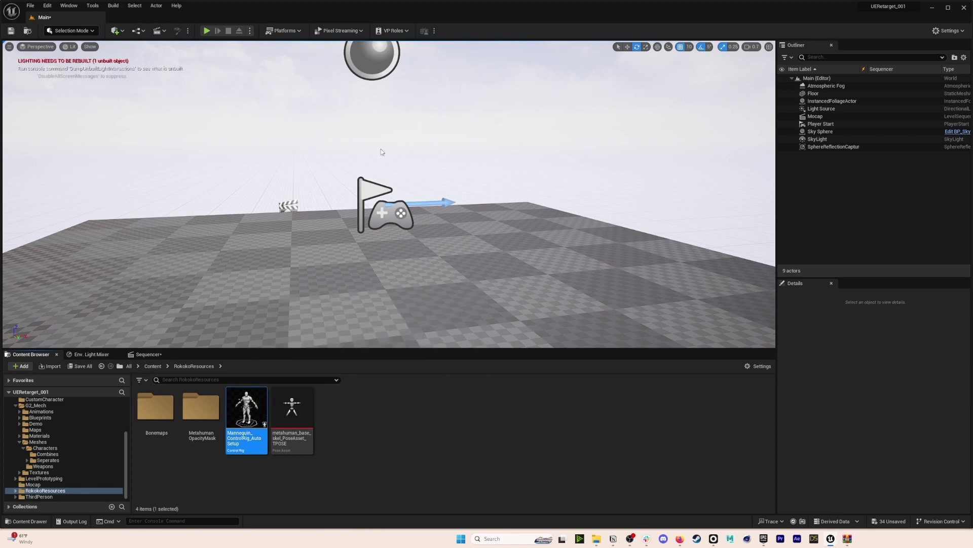
pyautogui.doubleClick(252, 420)
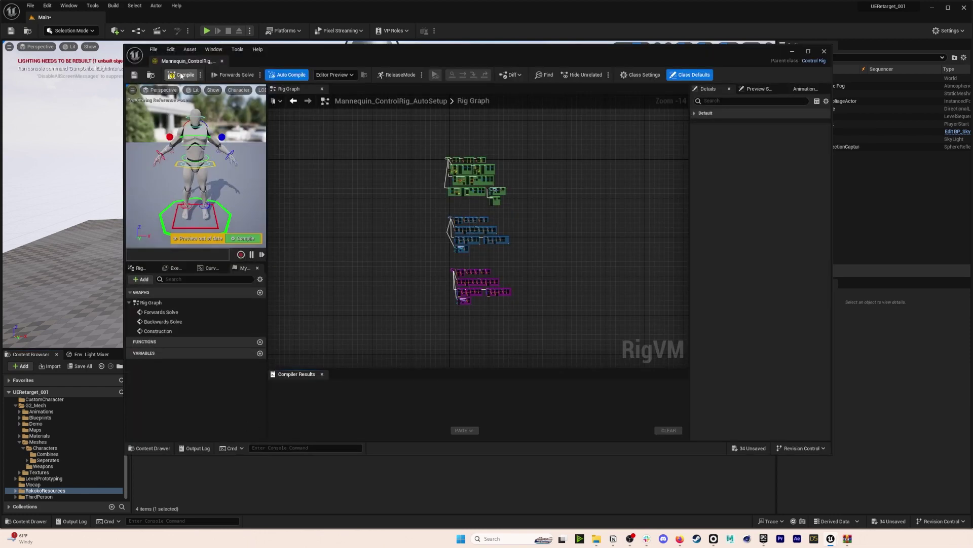
pyautogui.moveTo(199, 62); pyautogui.dragTo(155, 19)
pyautogui.click(56, 31)
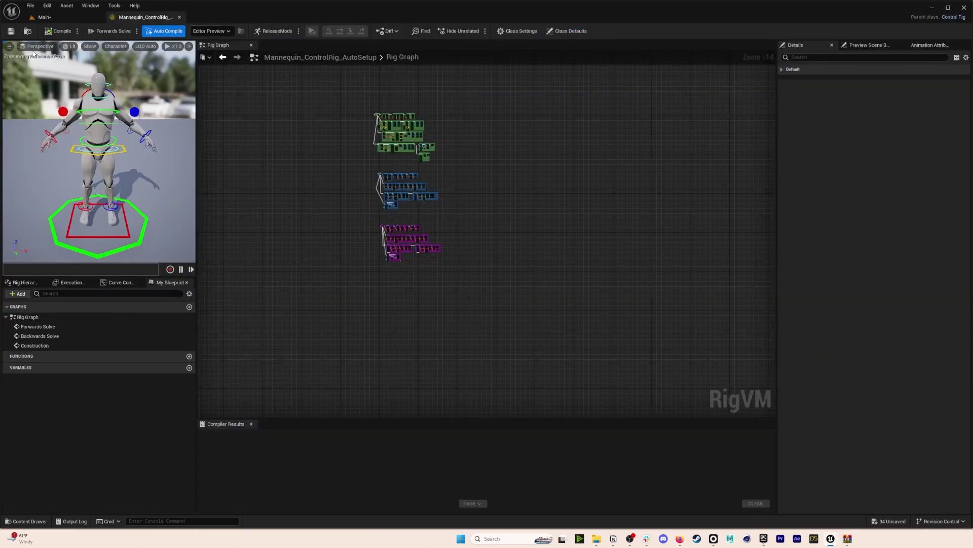
pyautogui.click(11, 31)
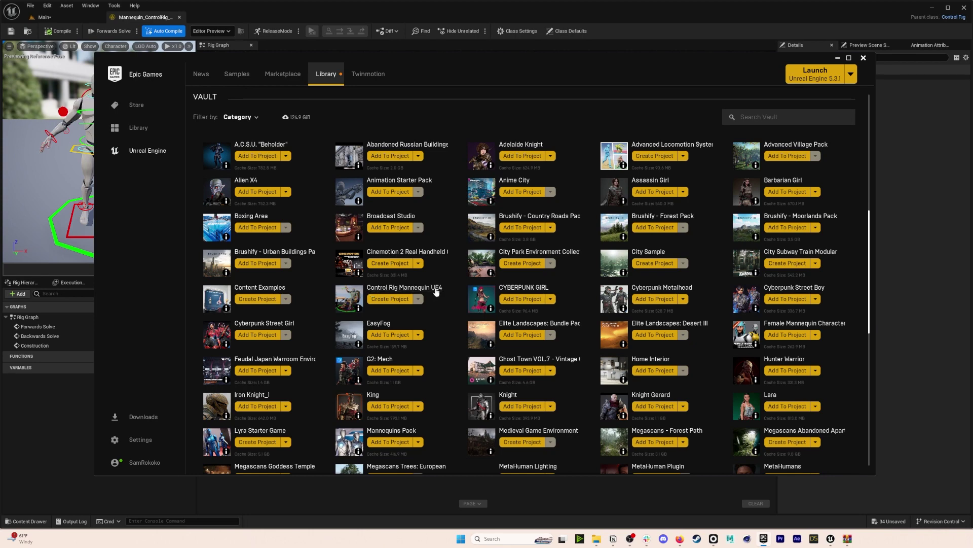
# View the Control Rig Mannequin UE4 page from the Epic Games Launcher vault, then return to Unreal Editor and close the control rig editor.
pyautogui.scroll(-1, 445, 307)
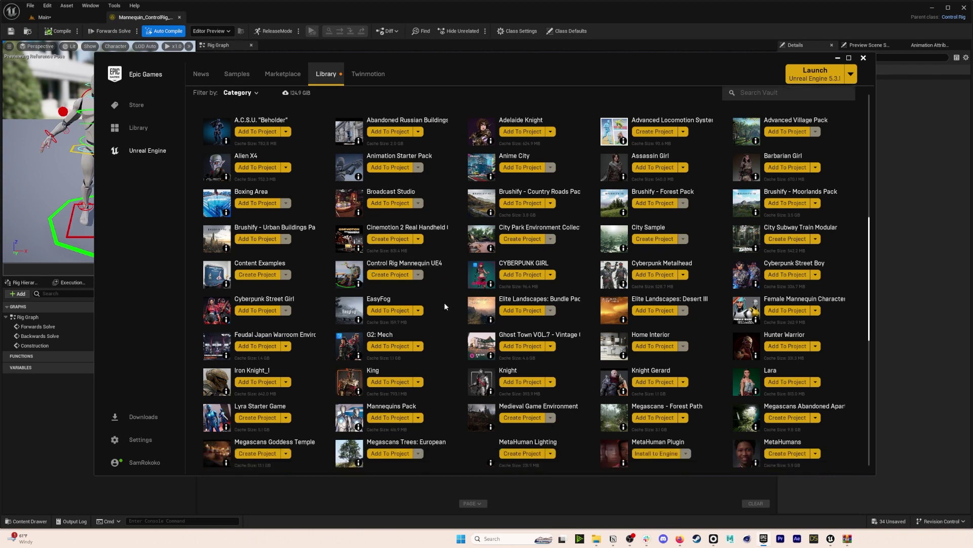
pyautogui.click(352, 269)
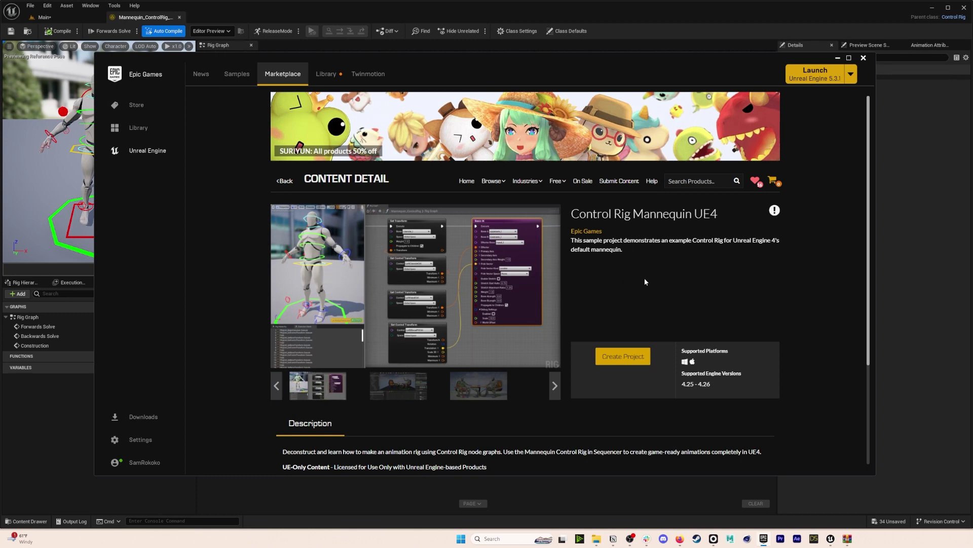
pyautogui.click(837, 58)
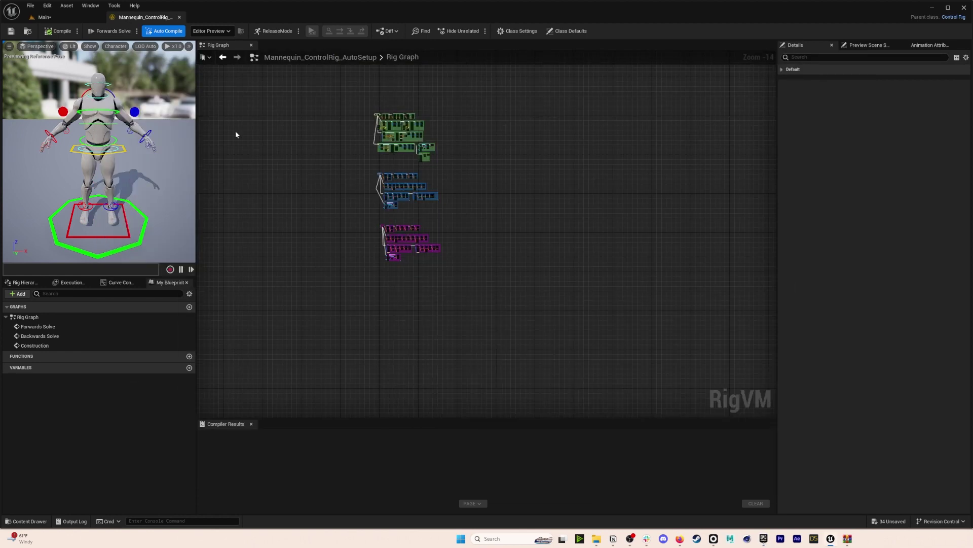
pyautogui.scroll(3, 388, 128)
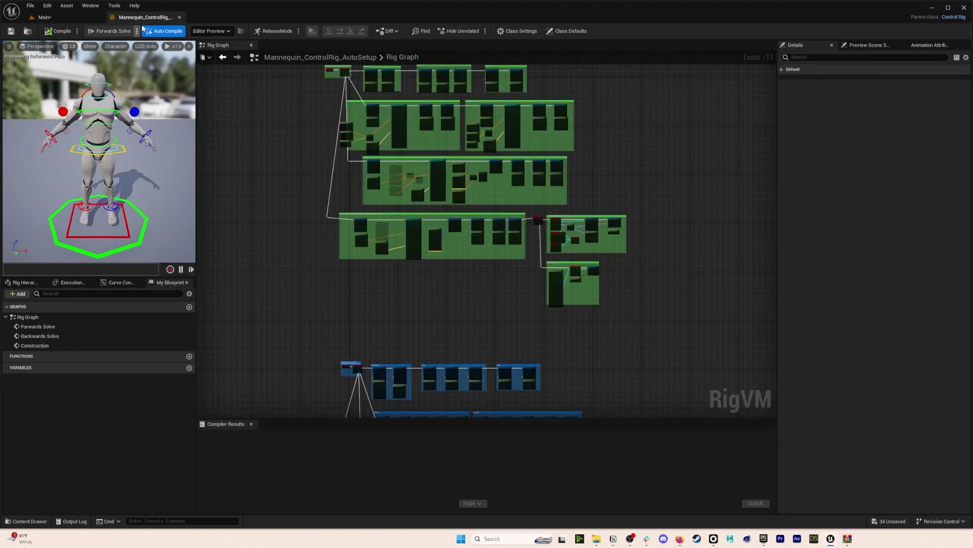
pyautogui.click(179, 17)
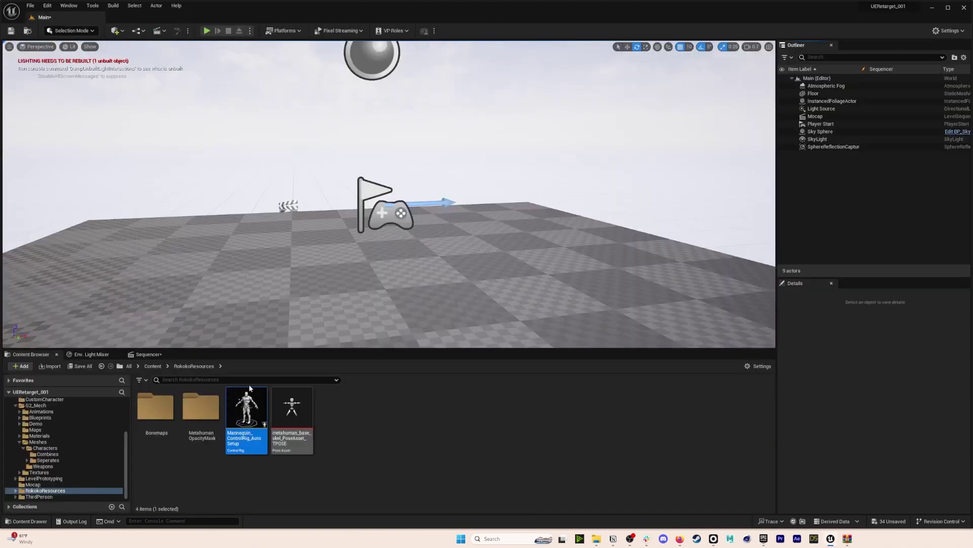
# Place the SK_LP287_B3 skeletal mesh from G2_Mech/Meshes/Characters/Combines in the level near the player start.
pyautogui.click(159, 366)
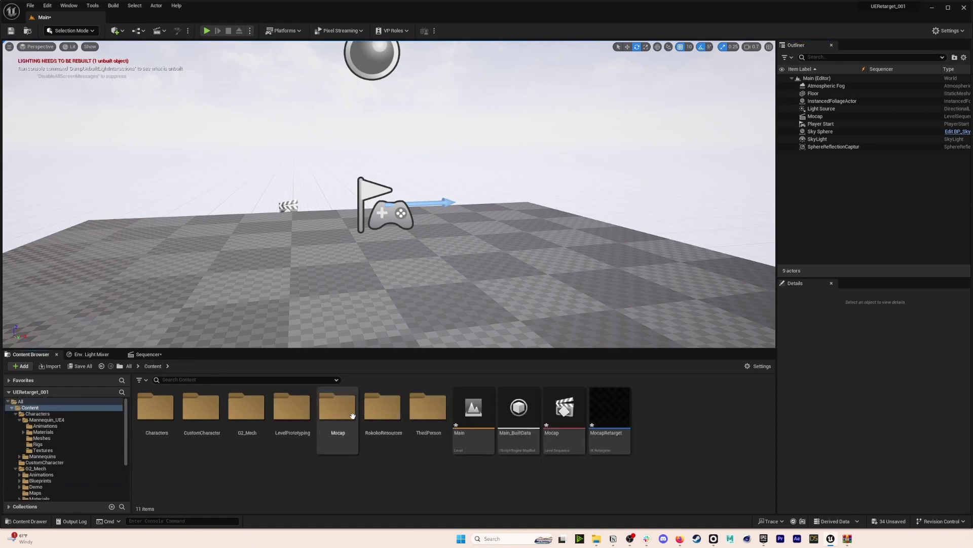
pyautogui.doubleClick(247, 408)
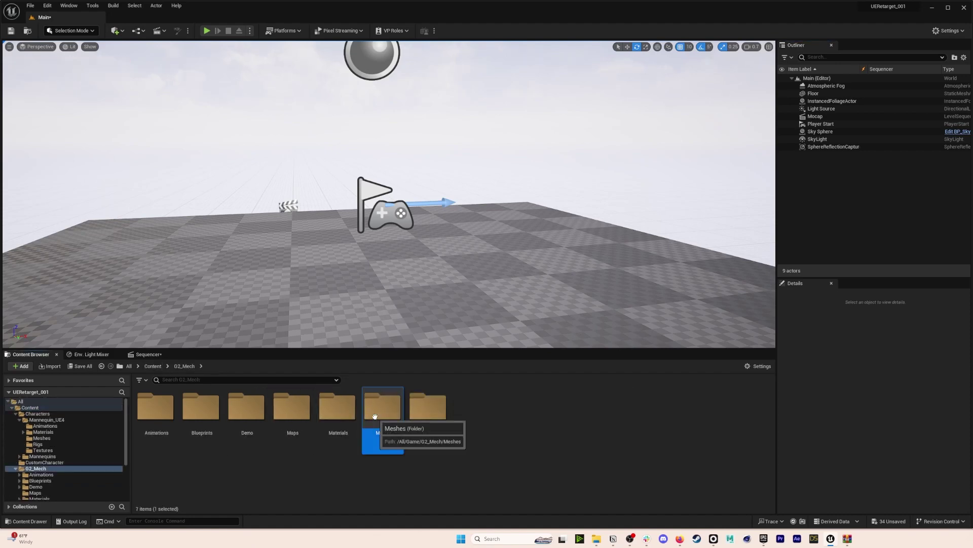
pyautogui.doubleClick(383, 408)
pyautogui.doubleClick(155, 409)
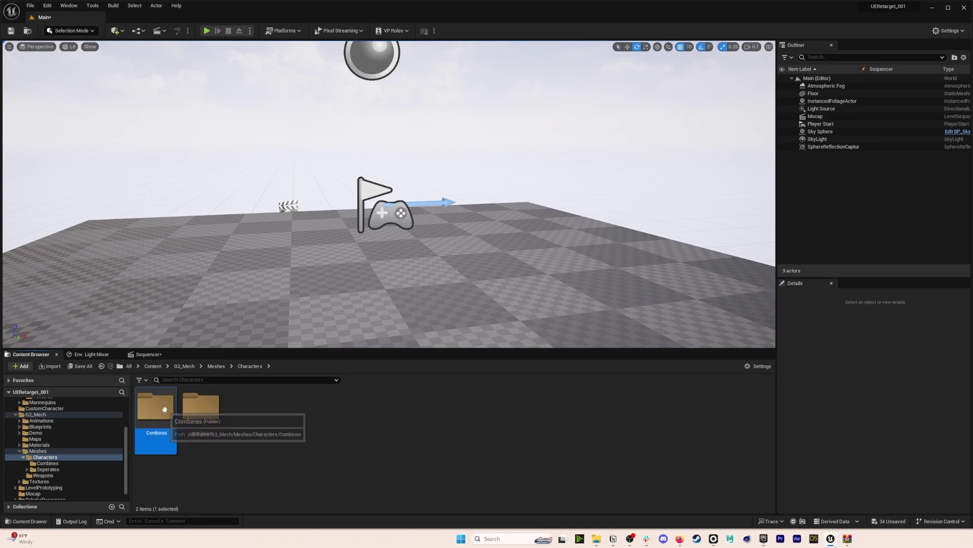
pyautogui.doubleClick(156, 409)
pyautogui.moveTo(732, 419); pyautogui.dragTo(415, 207)
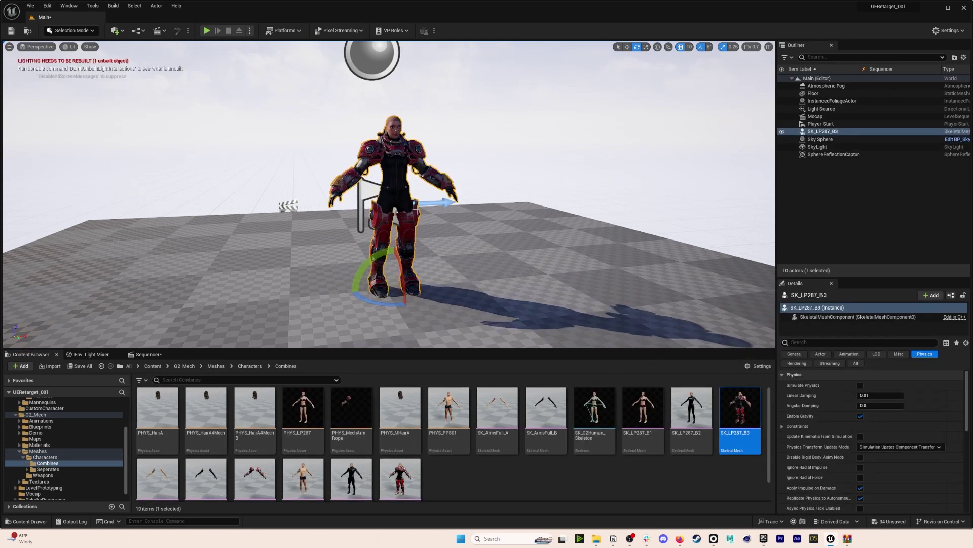
# Preview the Boxing_ue animation on the SK_LP287_B3 mesh and check the compatible skeletons assigned to its skeleton.
pyautogui.doubleClick(740, 410)
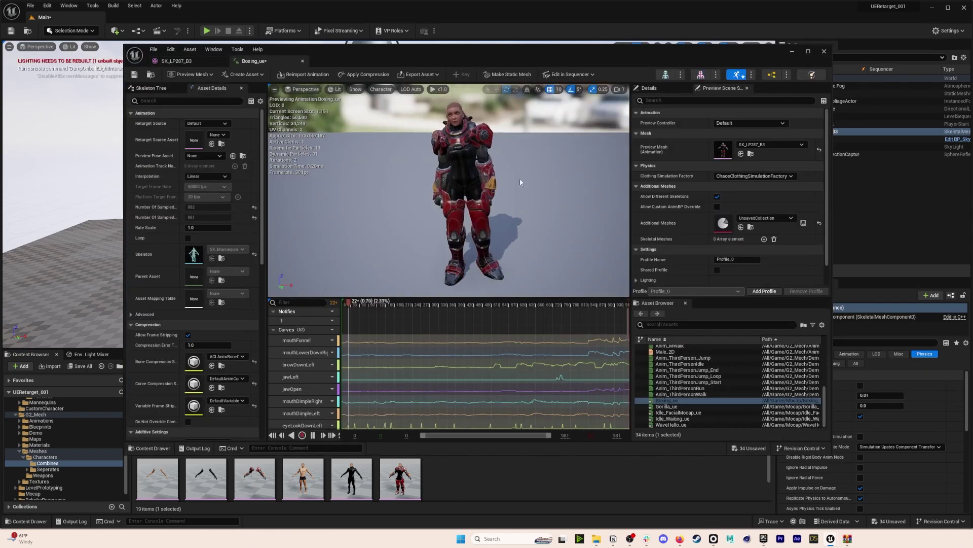
pyautogui.moveTo(519, 179); pyautogui.dragTo(526, 150, button='right')
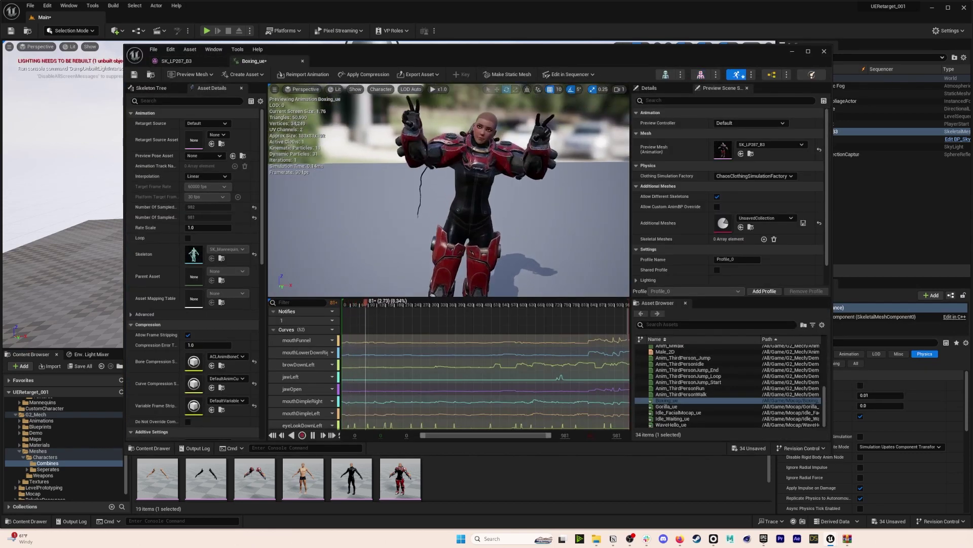
pyautogui.click(666, 74)
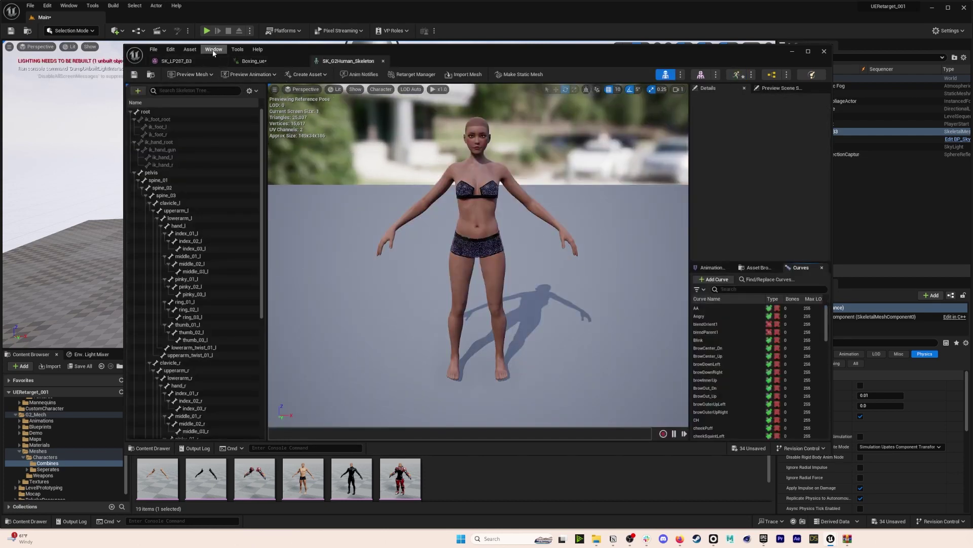
pyautogui.click(213, 49)
pyautogui.click(242, 143)
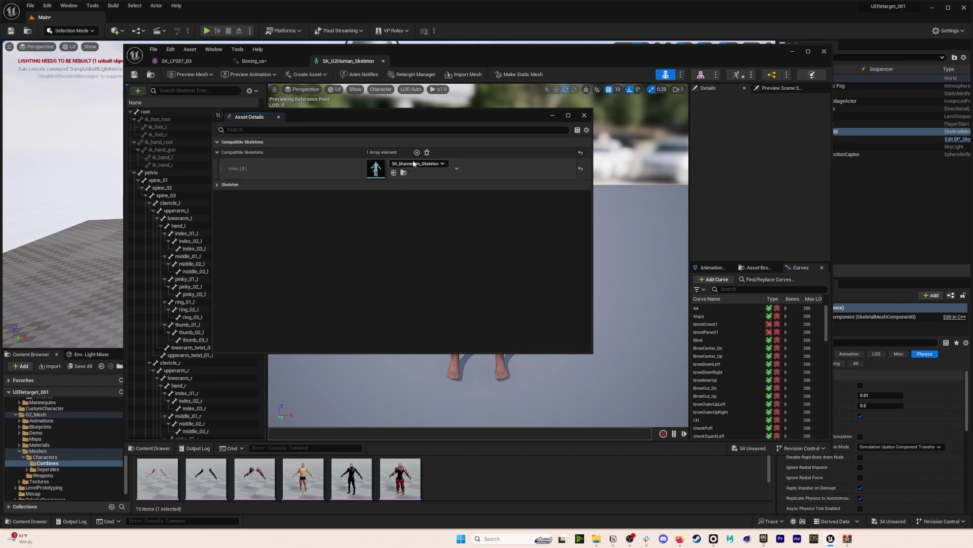
pyautogui.click(585, 115)
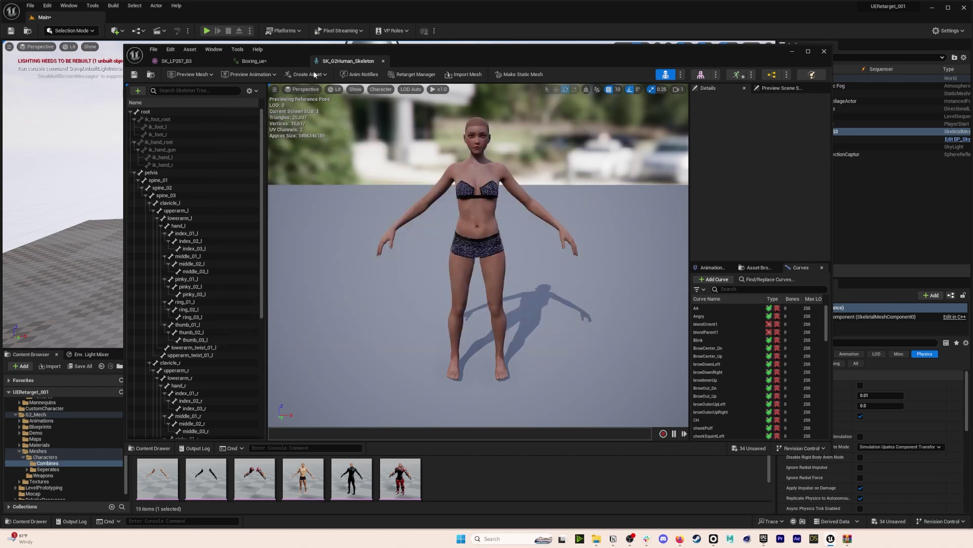
pyautogui.click(384, 61)
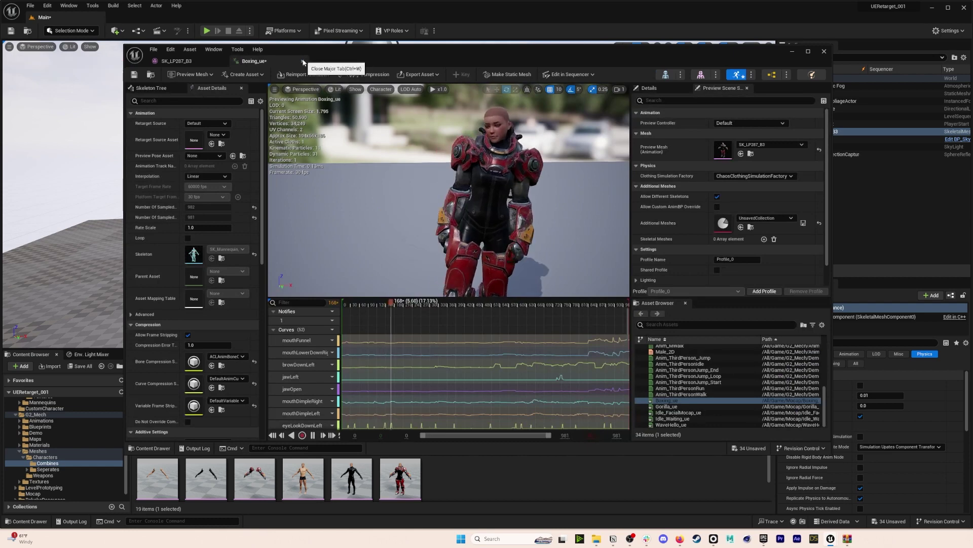
pyautogui.click(303, 61)
pyautogui.click(223, 61)
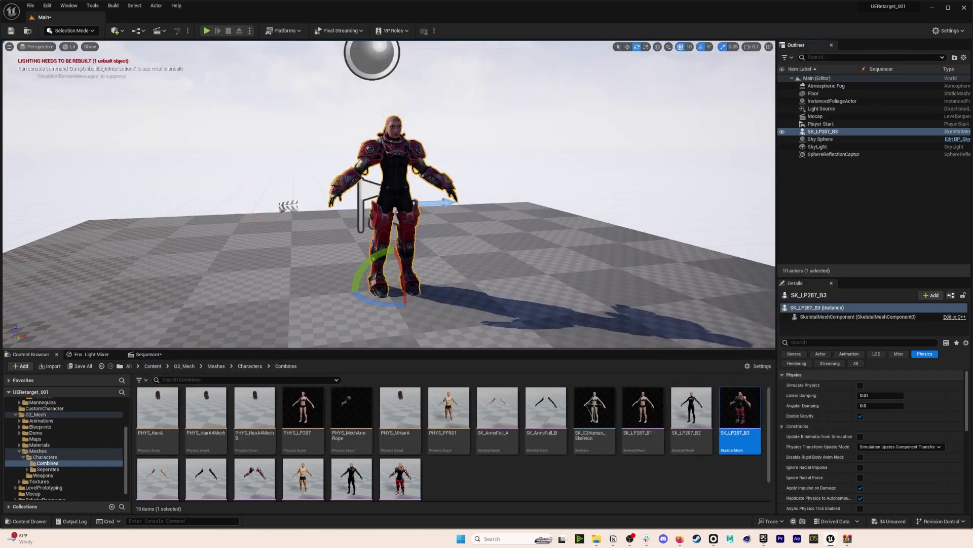
# Add the SK_LP287_B3 actor to the Mocap sequence and give it the Idle_SwordSlash_ue animation starting at frame 0.
pyautogui.click(149, 354)
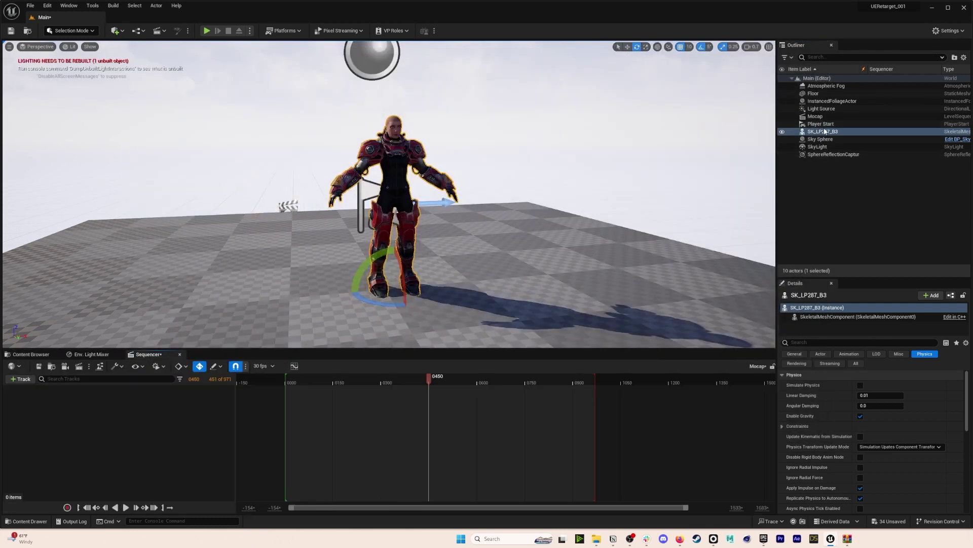
pyautogui.moveTo(821, 131); pyautogui.dragTo(112, 441)
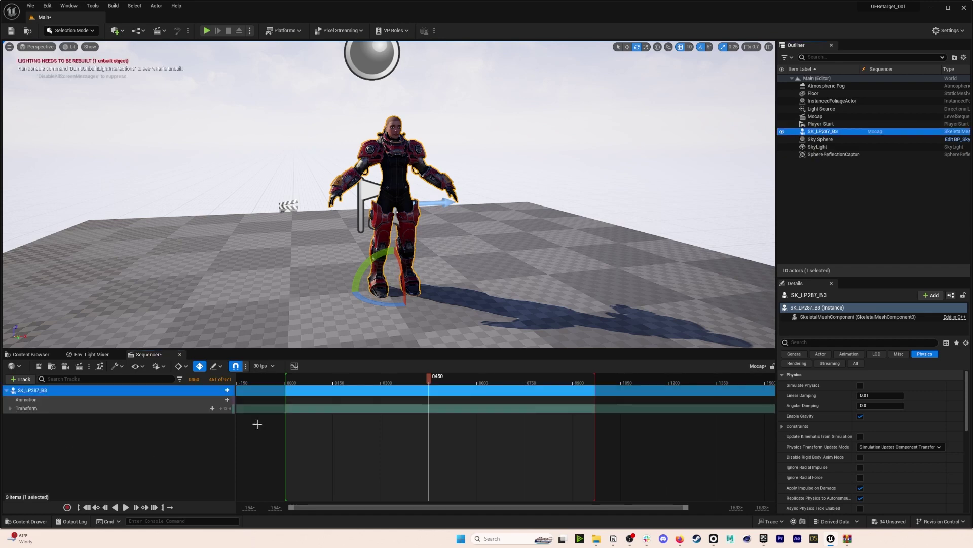
pyautogui.click(92, 507)
pyautogui.click(227, 400)
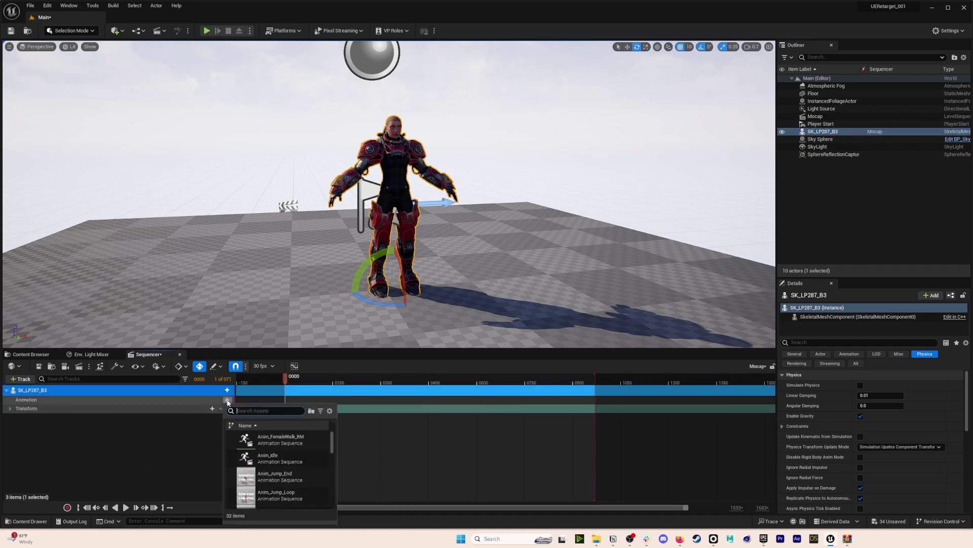
pyautogui.scroll(-5, 270, 463)
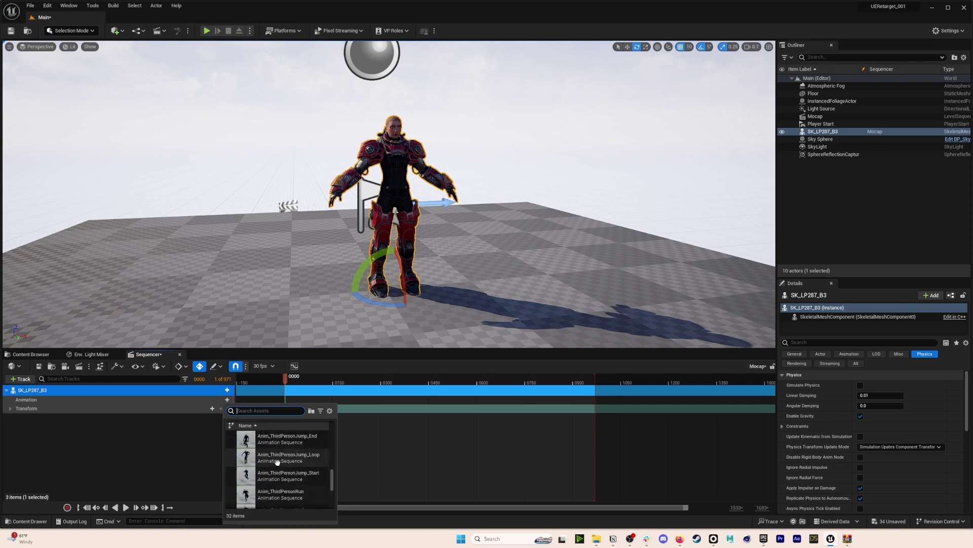
pyautogui.click(276, 462)
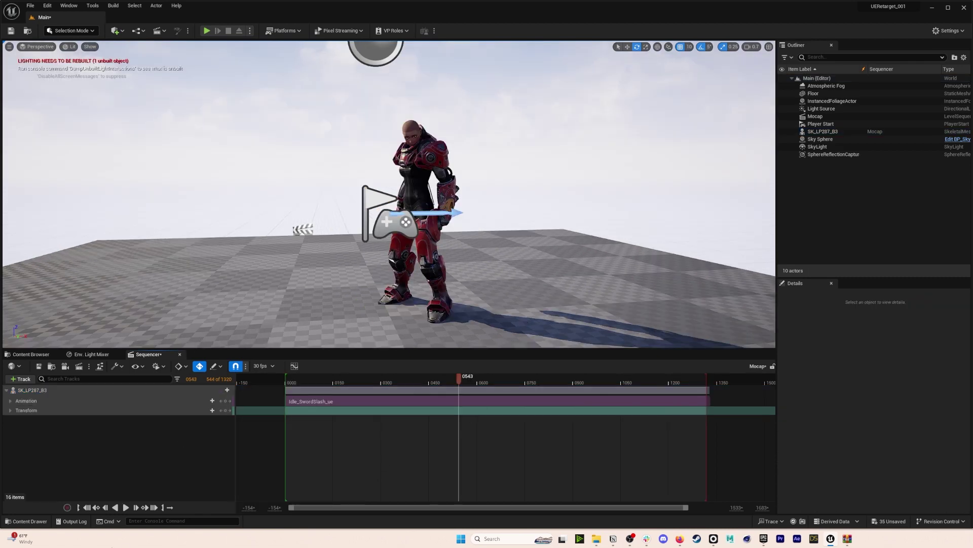
# From frame 0, disable Filter Asset By Skeleton and bake SK_LP287_B3's animation to the Mannequin_ControlRig_AutoSetup control rig without reducing keys.
pyautogui.click(87, 508)
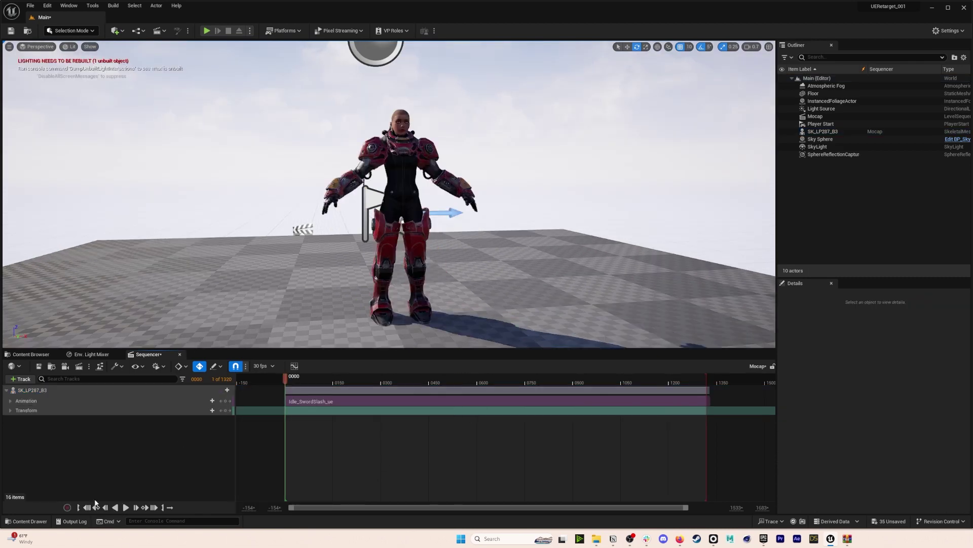
pyautogui.rightClick(196, 390)
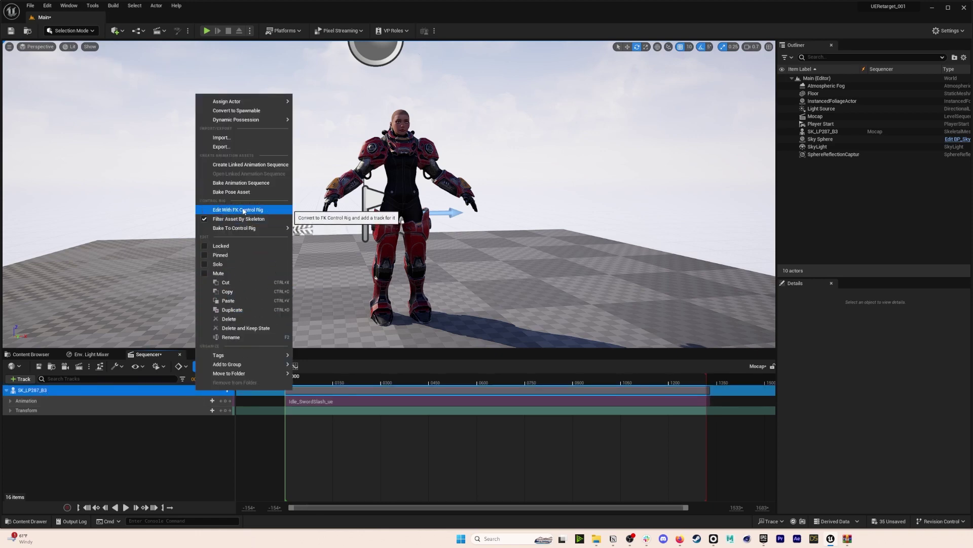
pyautogui.moveTo(276, 231)
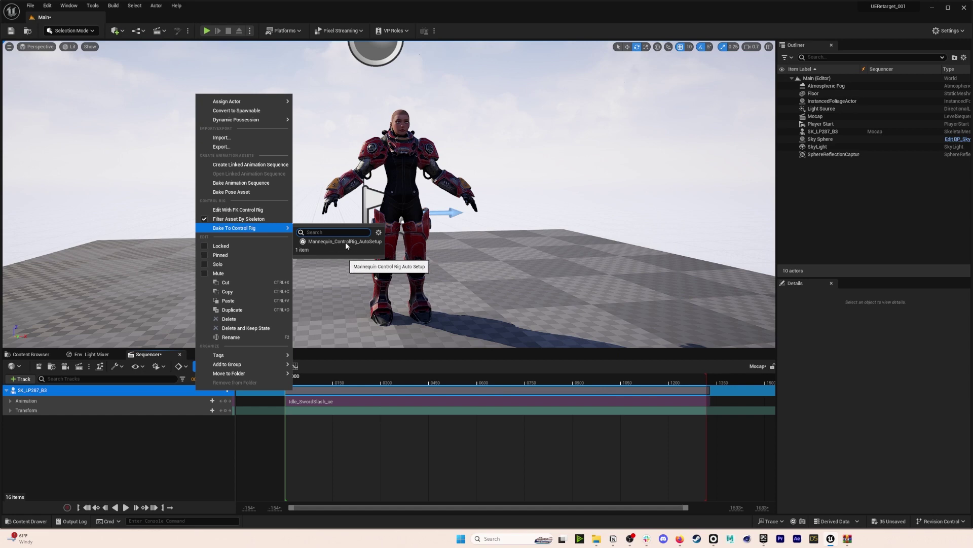
pyautogui.click(202, 220)
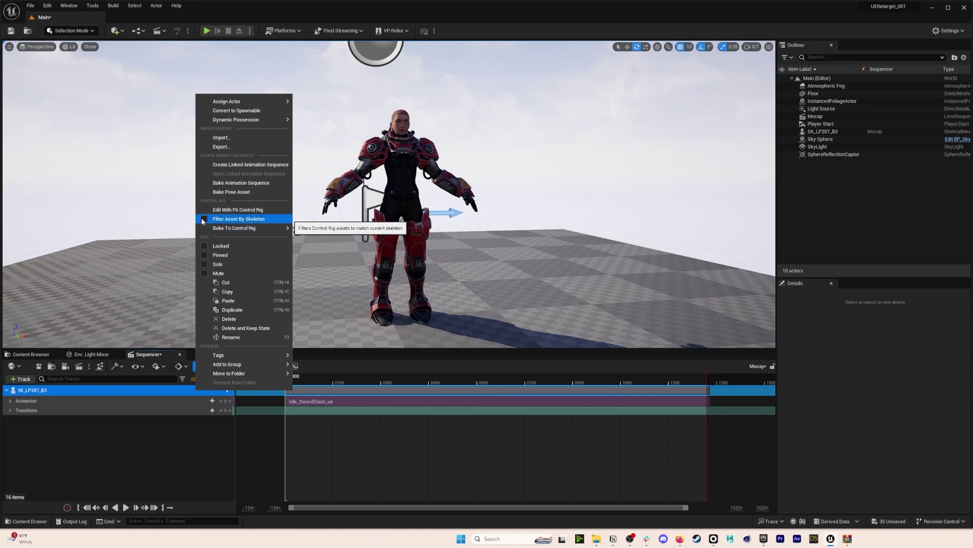
pyautogui.moveTo(232, 230)
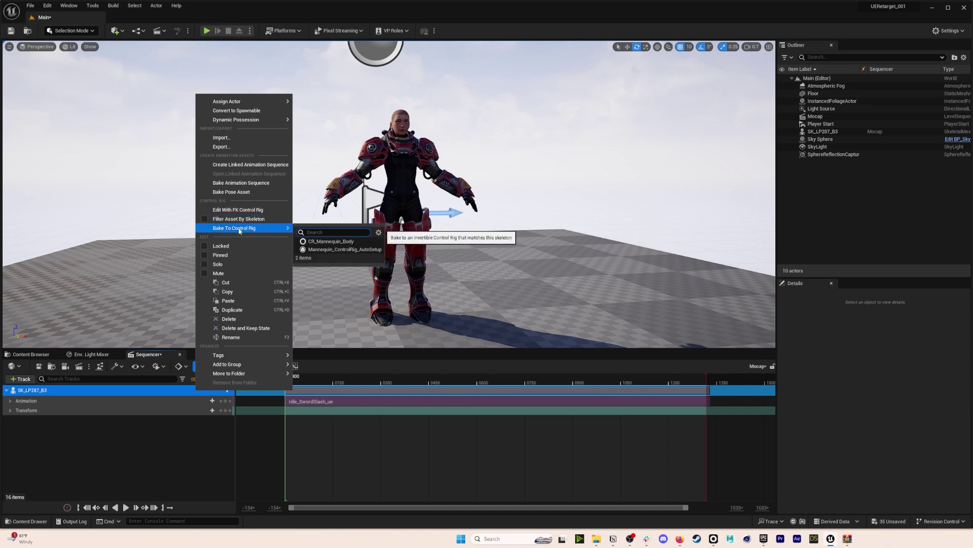
pyautogui.click(340, 250)
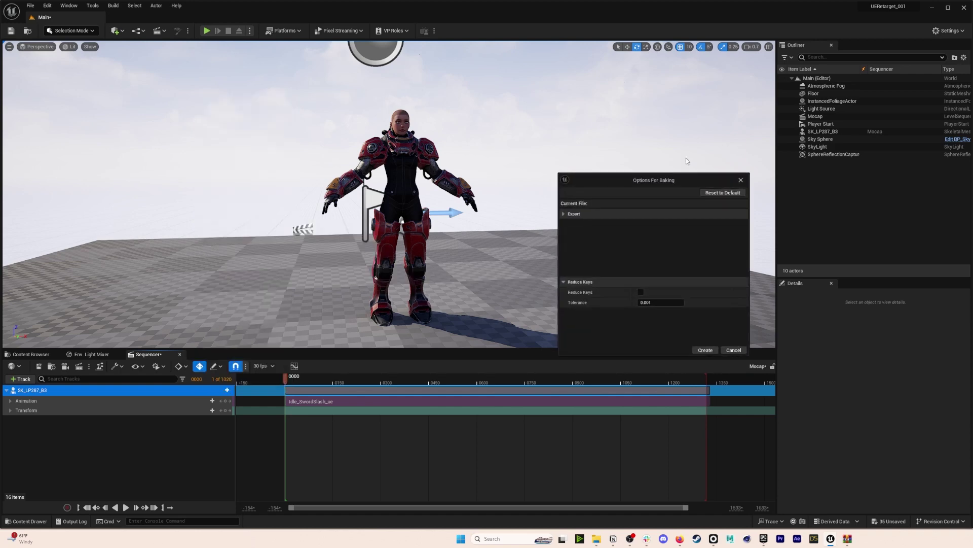
pyautogui.moveTo(669, 181); pyautogui.dragTo(598, 136)
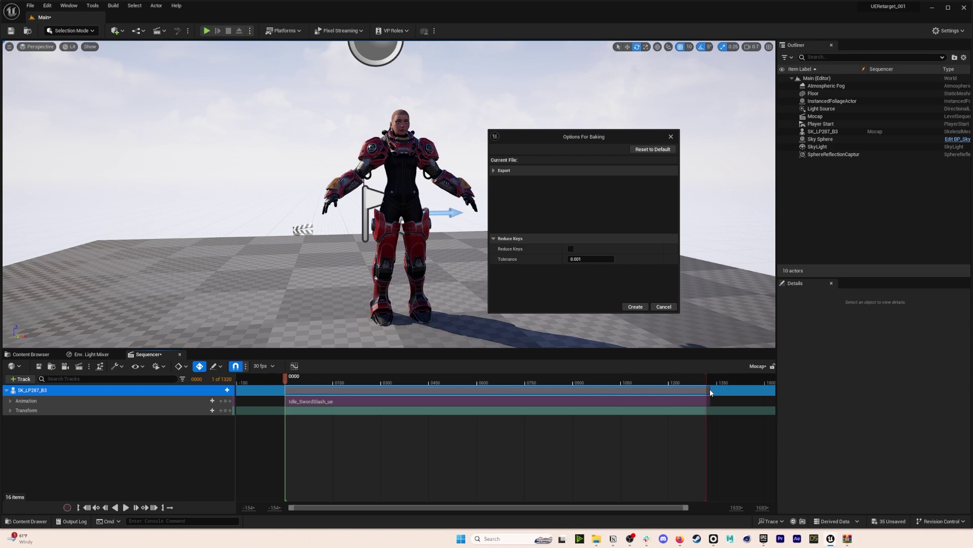
pyautogui.click(642, 308)
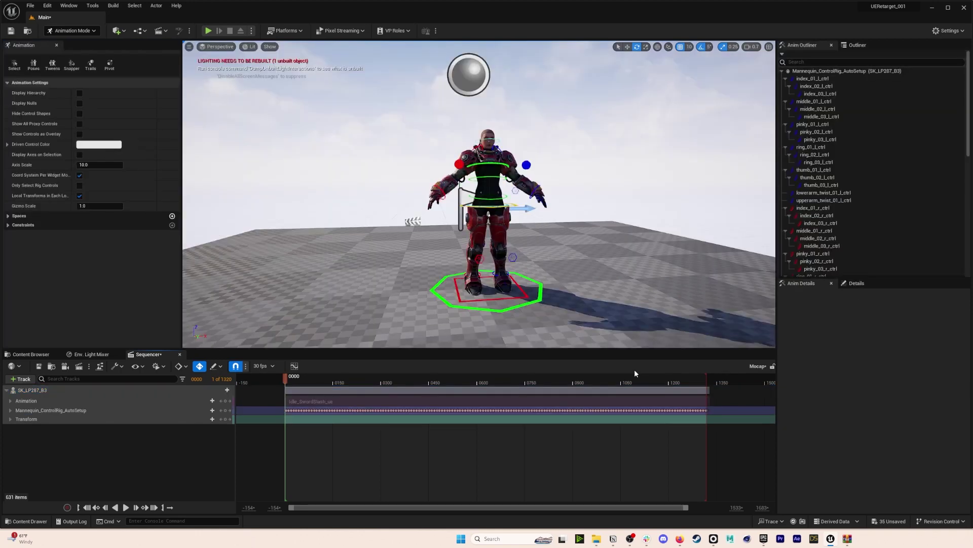
# Try moving hand_l_ctrl on the baked rig at frame 0 and around frame 447, scrubbing the timeline to check the poses.
pyautogui.moveTo(479, 194)
pyautogui.mouseDown(button='right')
pyautogui.moveTo(486, 223)
pyautogui.moveTo(484, 192)
pyautogui.mouseUp(button='right')
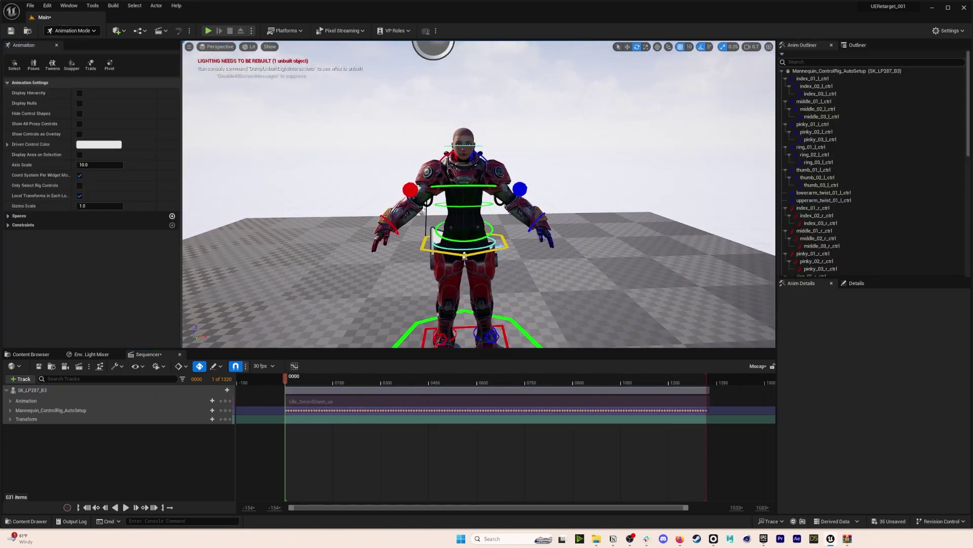
pyautogui.moveTo(464, 255)
pyautogui.mouseDown(button='right')
pyautogui.moveTo(462, 285)
pyautogui.moveTo(457, 263)
pyautogui.mouseUp(button='right')
pyautogui.click(578, 234)
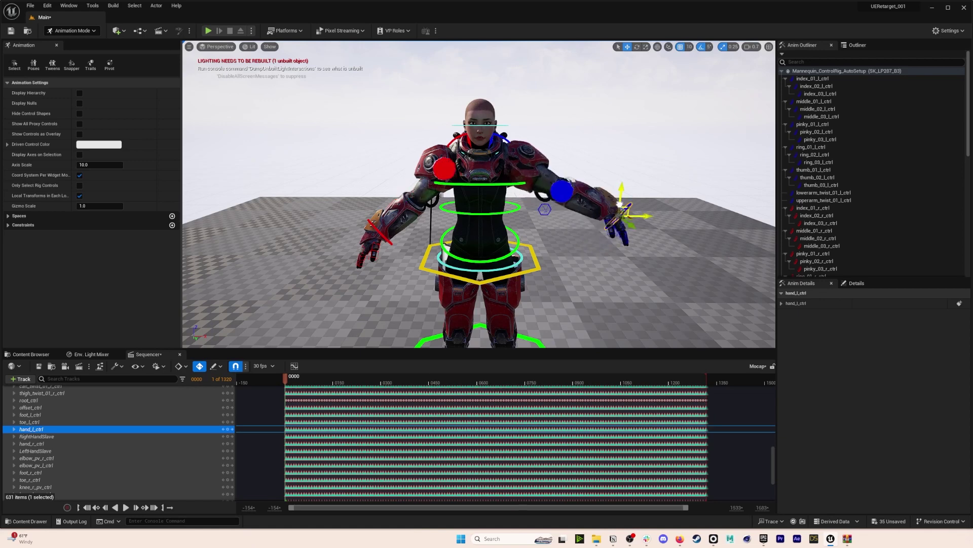
pyautogui.moveTo(619, 204); pyautogui.dragTo(556, 163)
pyautogui.moveTo(565, 245); pyautogui.dragTo(552, 184)
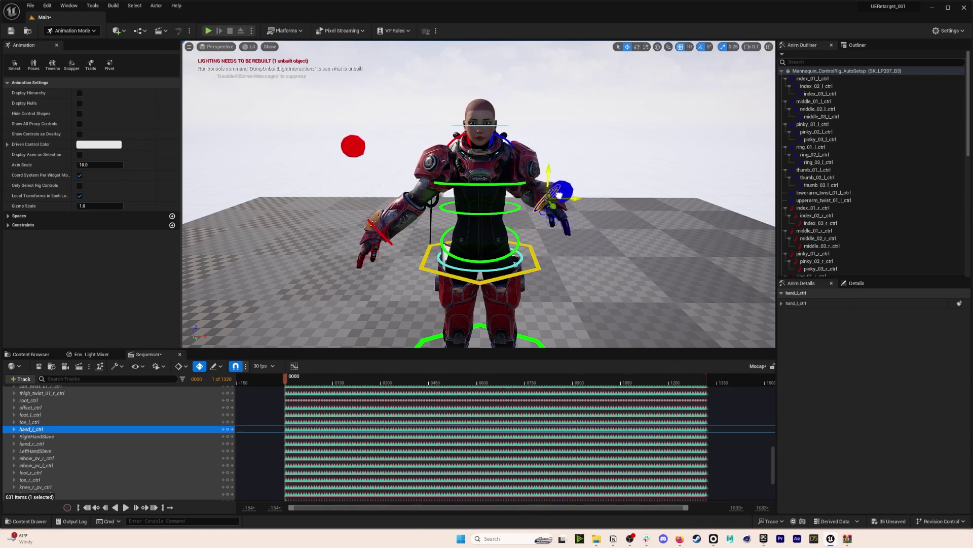
pyautogui.click(429, 379)
pyautogui.moveTo(429, 379); pyautogui.dragTo(428, 379)
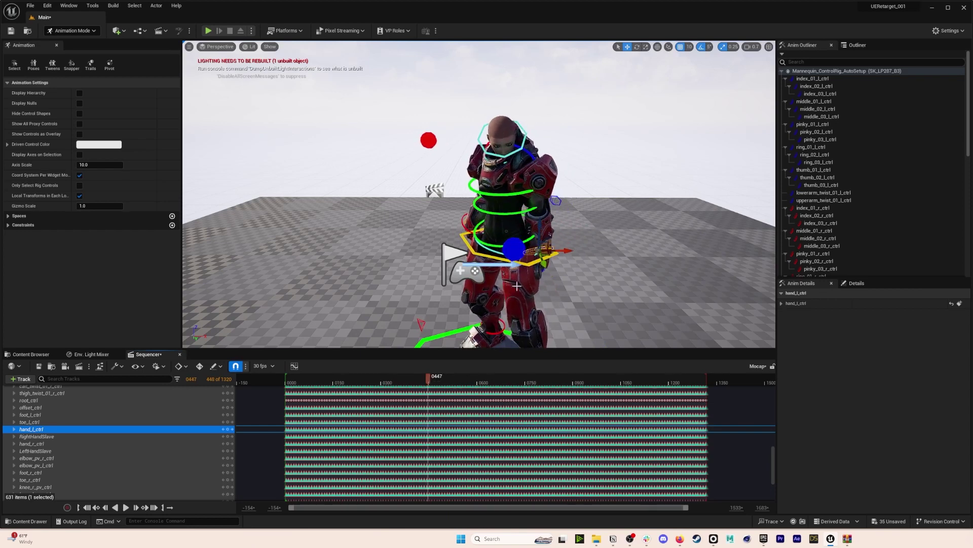
pyautogui.moveTo(549, 243); pyautogui.dragTo(584, 216)
pyautogui.moveTo(432, 379); pyautogui.dragTo(426, 385)
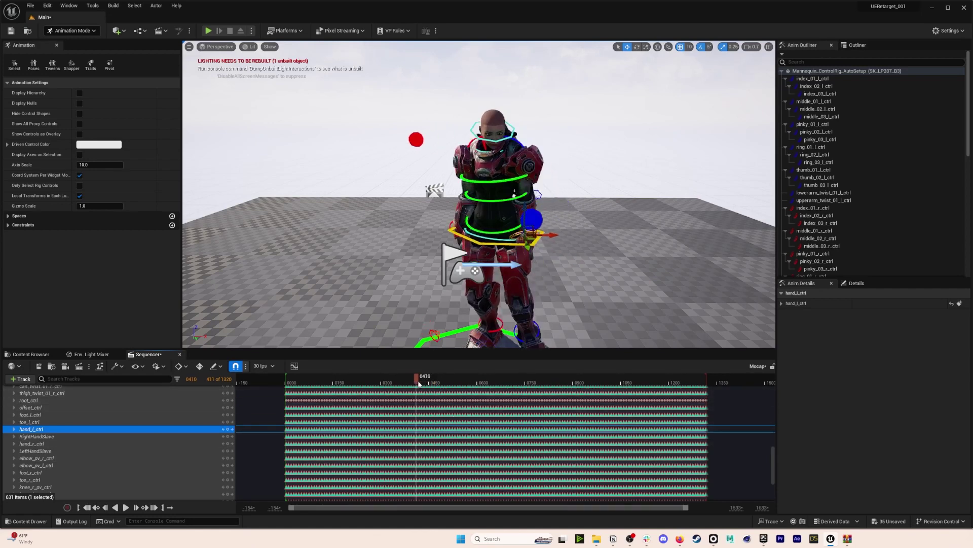
# Add an Additive section to the Mannequin_ControlRig_AutoSetup track and extend its start to about frame -78.
pyautogui.scroll(10, 162, 422)
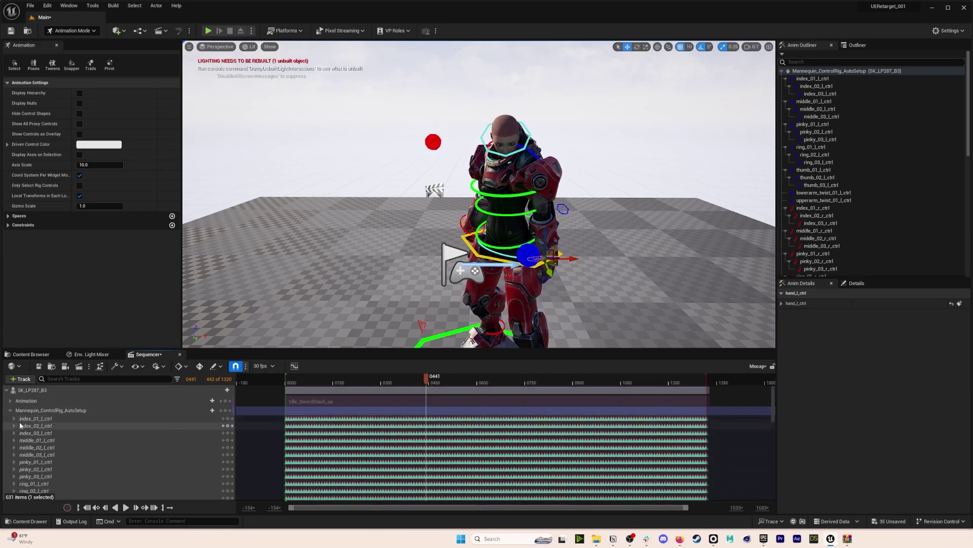
pyautogui.click(9, 411)
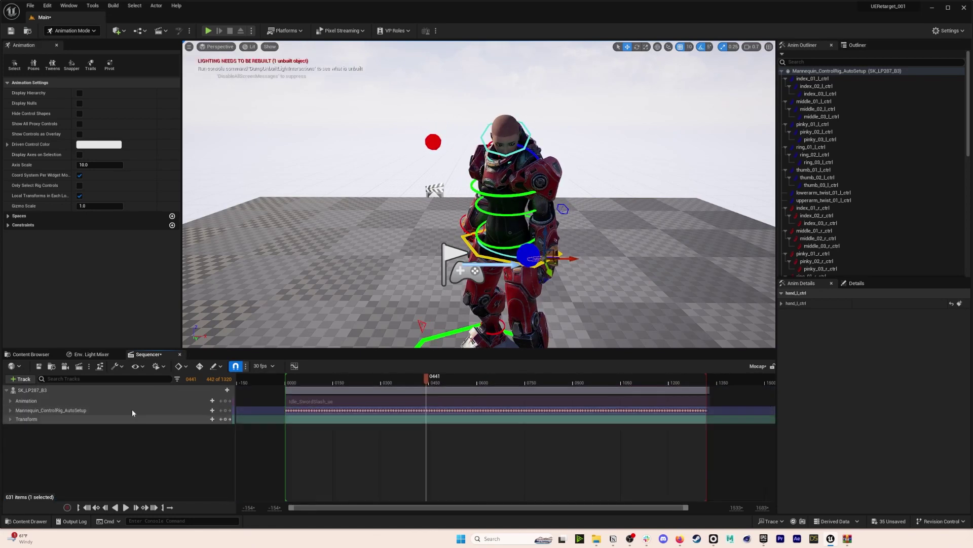
pyautogui.click(212, 410)
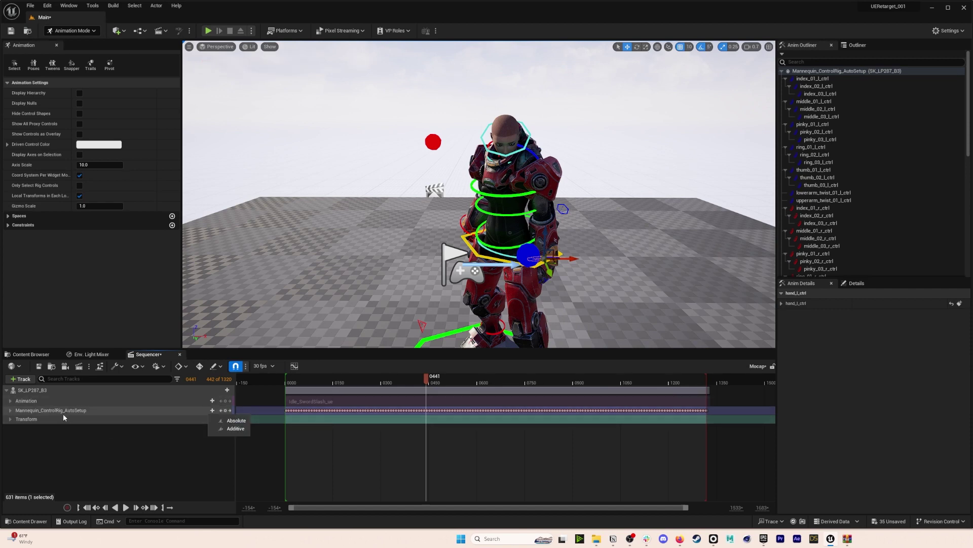
pyautogui.click(236, 429)
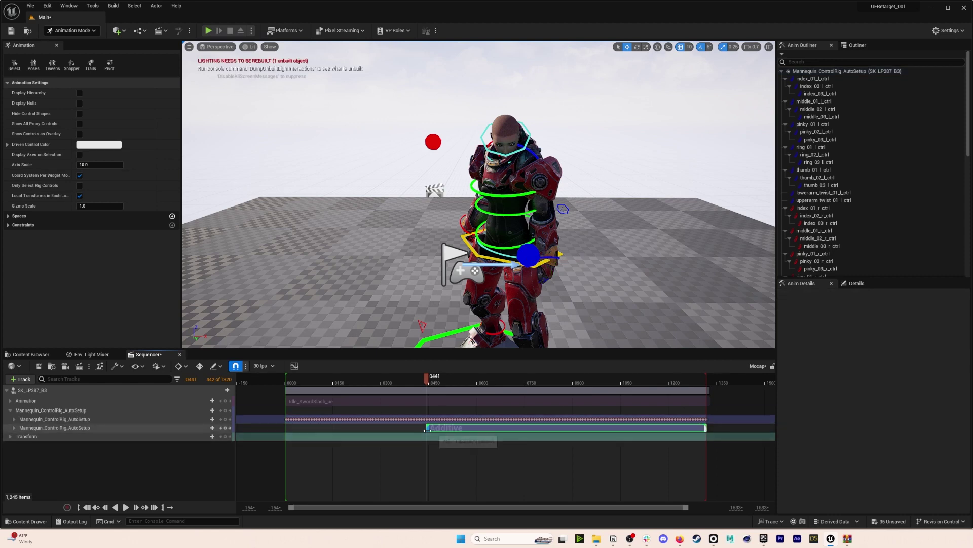
pyautogui.moveTo(426, 427); pyautogui.dragTo(260, 428)
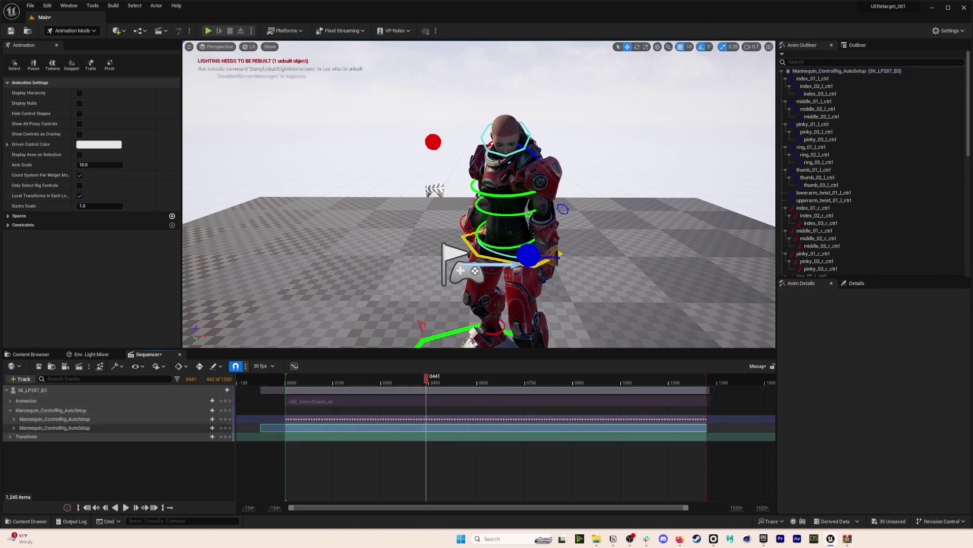
# Raise the left hand control outward from the body at frame 441 in the additive section and scrub to check the motion.
pyautogui.moveTo(479, 202); pyautogui.dragTo(507, 192, button='right')
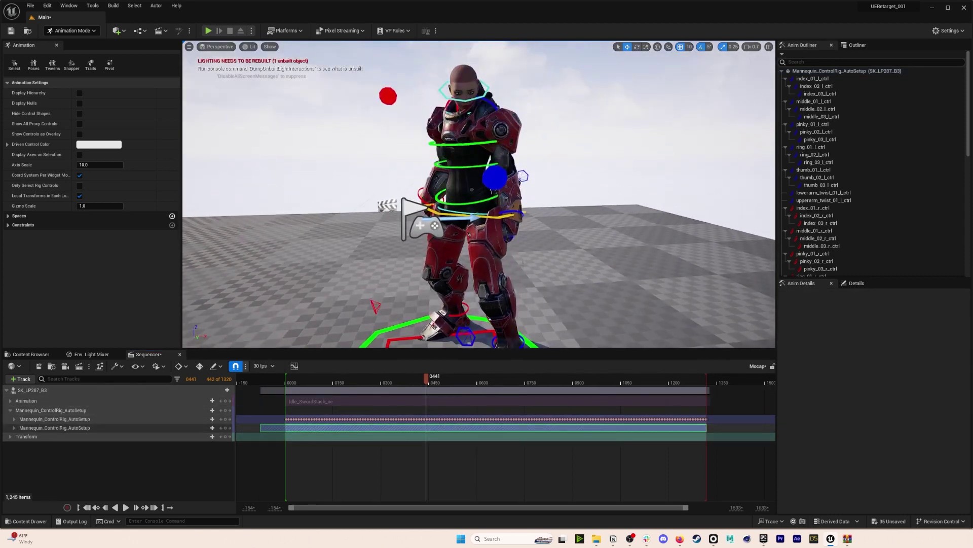
pyautogui.click(521, 214)
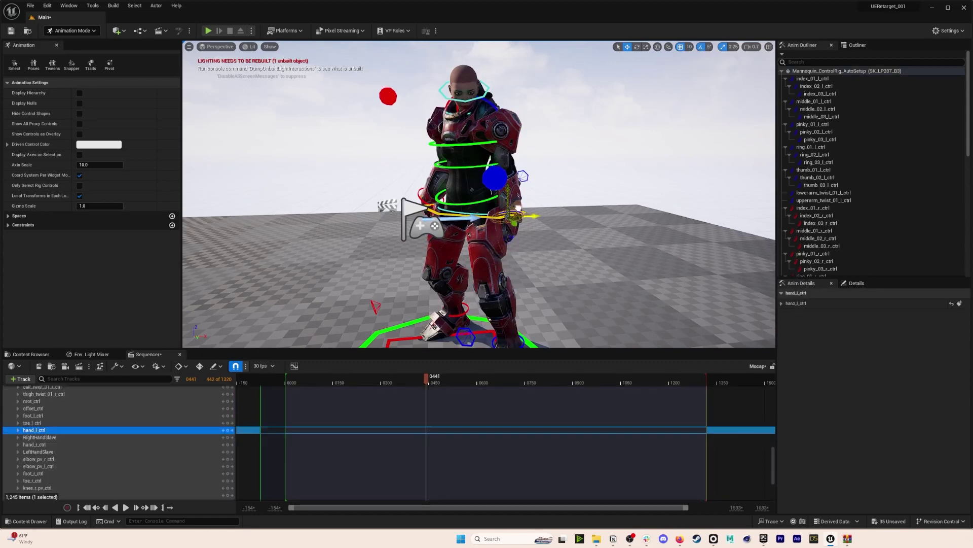
pyautogui.moveTo(517, 208); pyautogui.dragTo(560, 184)
pyautogui.moveTo(426, 382)
pyautogui.mouseDown()
pyautogui.moveTo(398, 381)
pyautogui.moveTo(419, 385)
pyautogui.mouseUp()
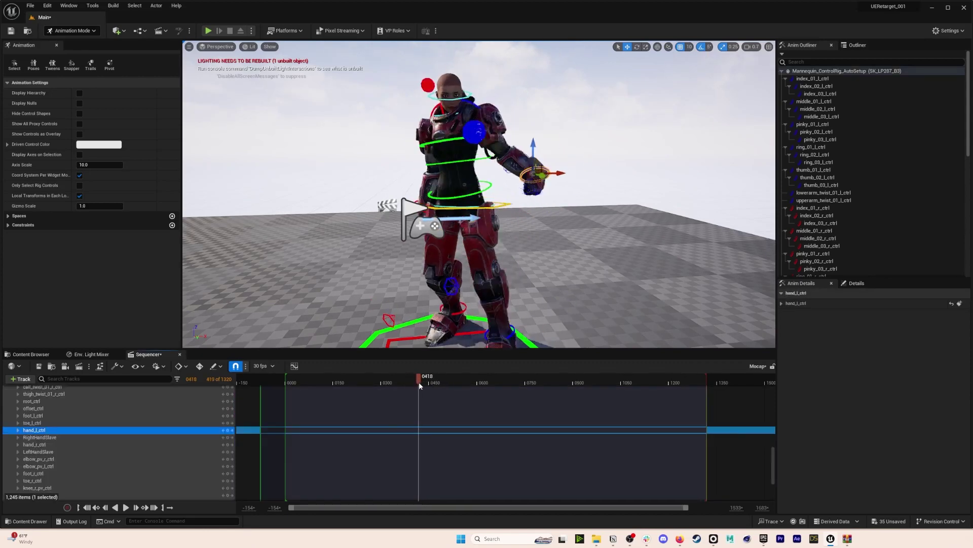
# Lower body_ctrl at frame 418 so the character crouches, then clear the control selection.
pyautogui.click(463, 161)
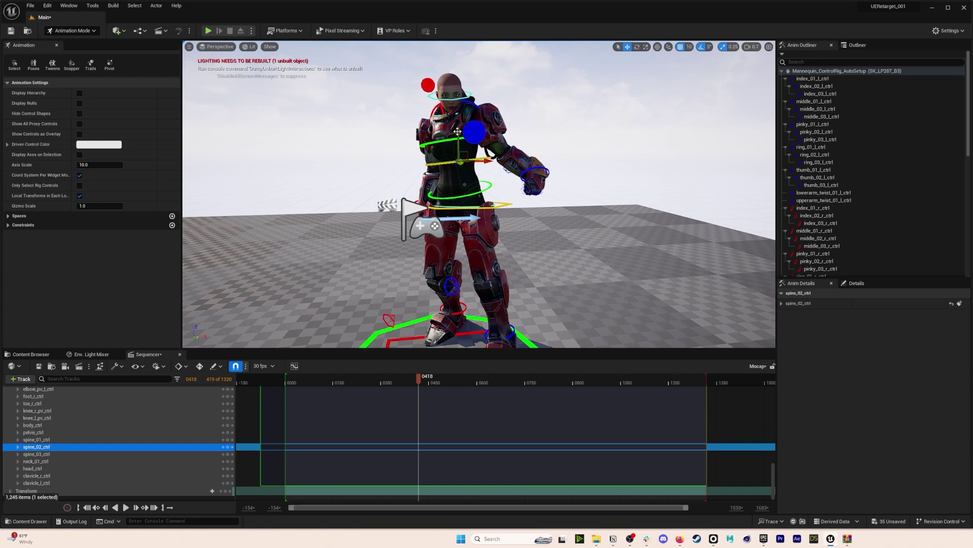
pyautogui.click(463, 208)
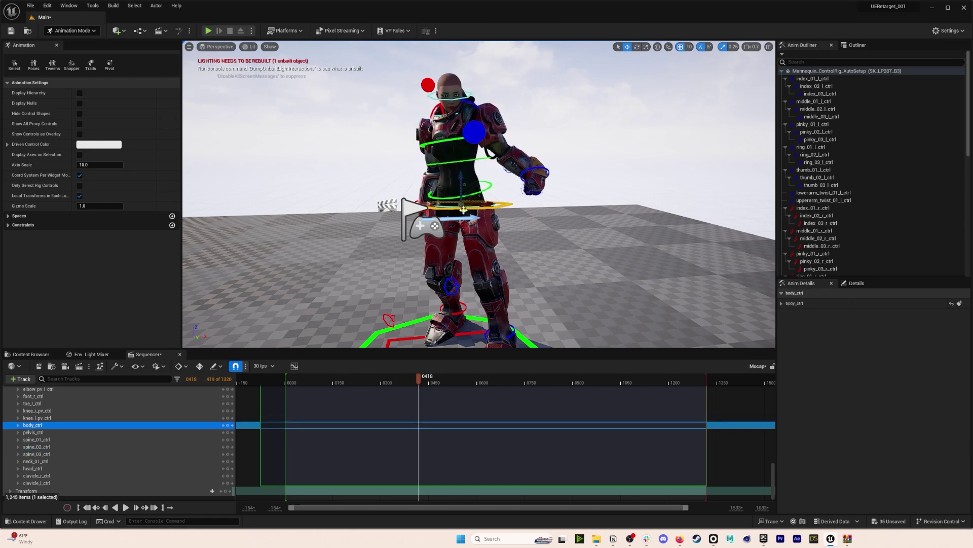
pyautogui.moveTo(465, 184); pyautogui.dragTo(465, 216)
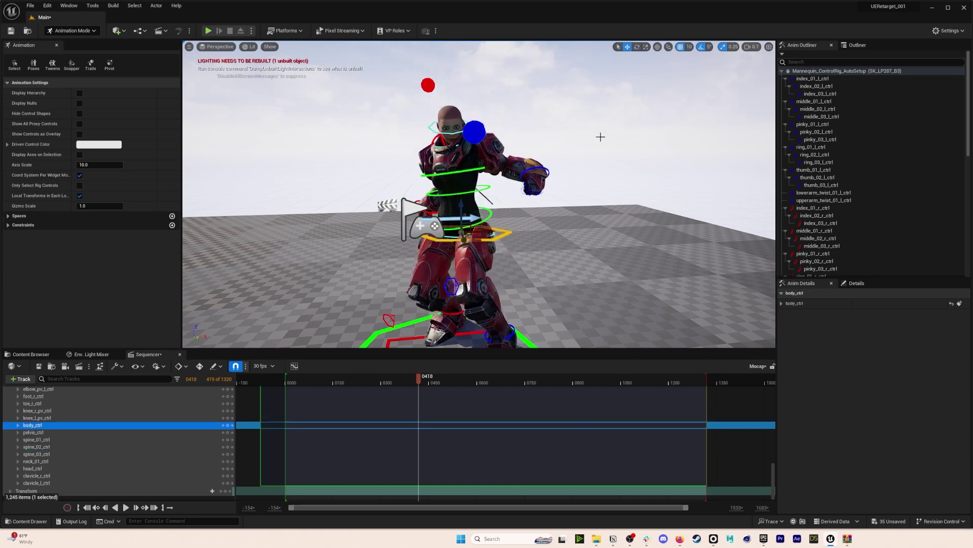
pyautogui.click(699, 56)
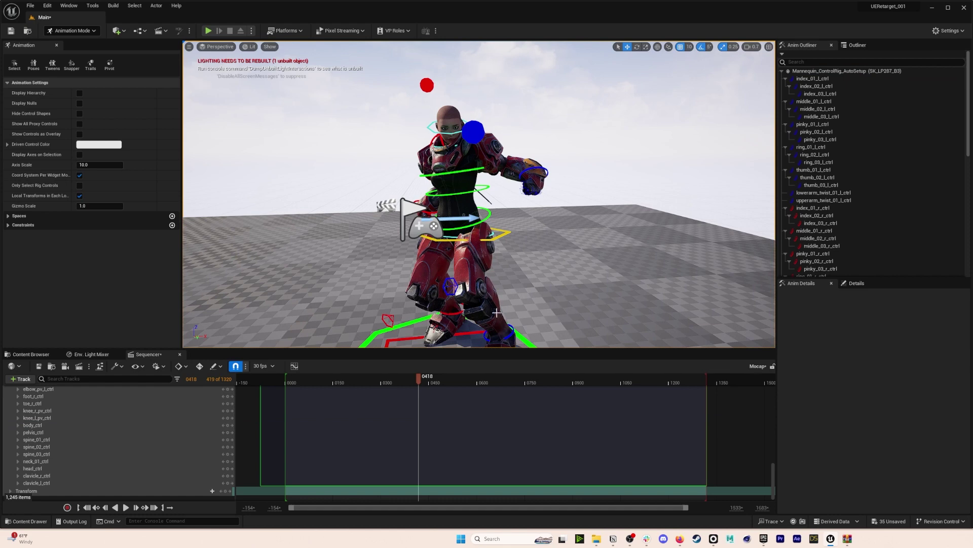
# Lift foot_l_ctrl up and outward at frame 418 and scrub back to frame 367 to check the offset.
pyautogui.click(514, 331)
pyautogui.click(512, 332)
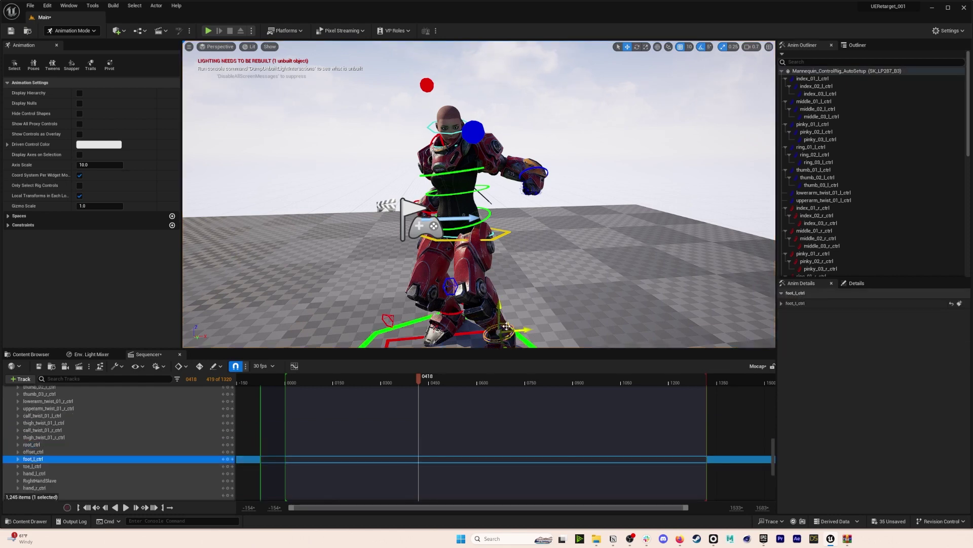
pyautogui.moveTo(507, 325); pyautogui.dragTo(623, 248)
pyautogui.moveTo(563, 261); pyautogui.dragTo(591, 292, button='right')
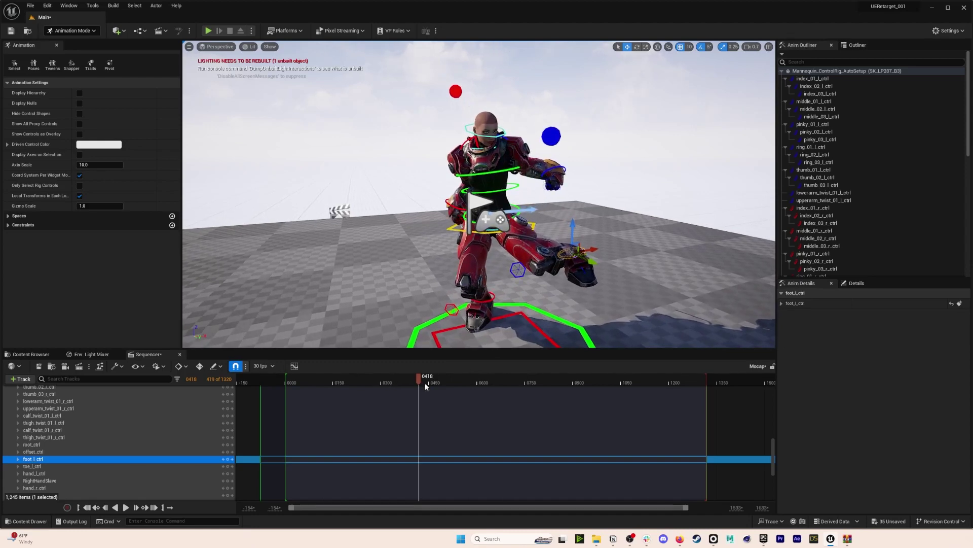
pyautogui.moveTo(425, 382); pyautogui.dragTo(402, 381)
# Delete the additive section from the Mannequin_ControlRig_AutoSetup track.
pyautogui.scroll(5, 126, 454)
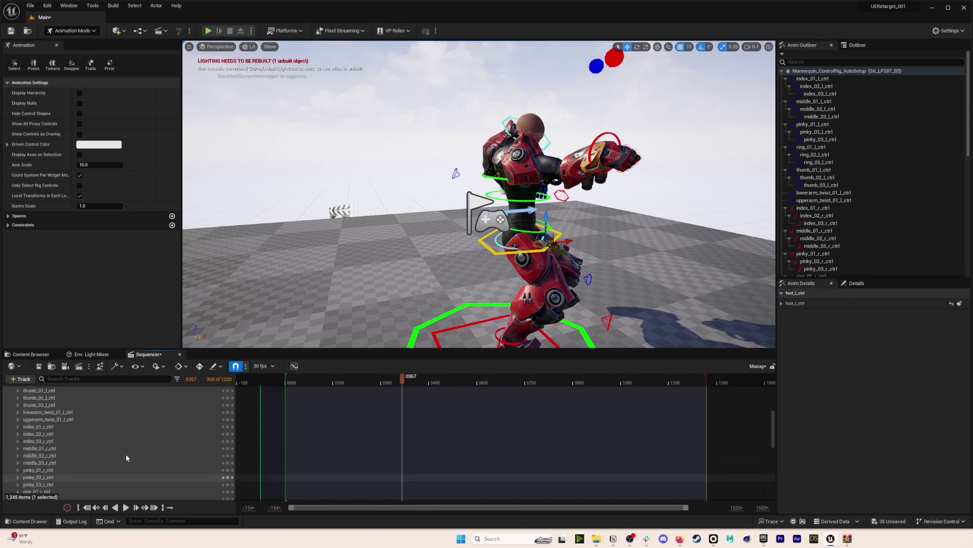
pyautogui.scroll(5, 126, 454)
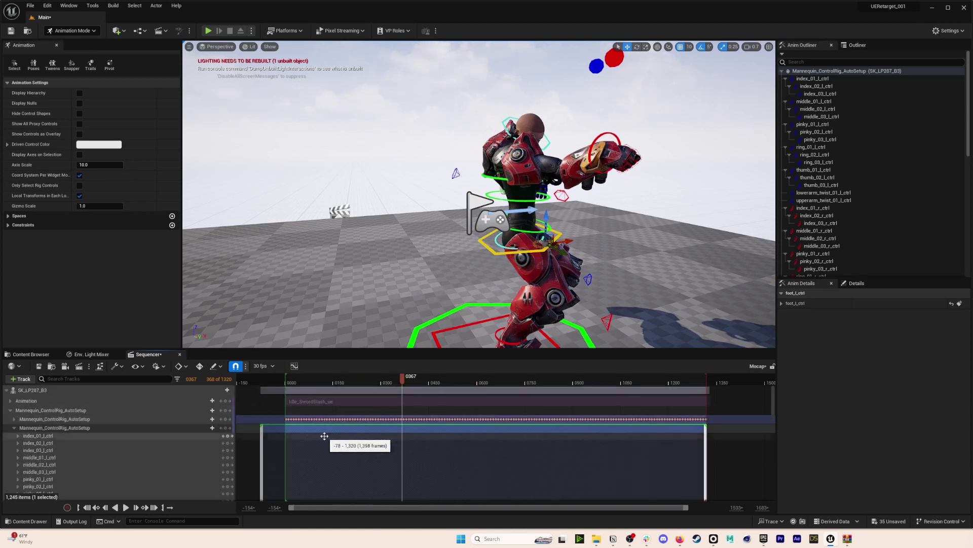
pyautogui.press('Delete')
pyautogui.keyDown('alt'); pyautogui.moveTo(456, 253); pyautogui.dragTo(320, 251); pyautogui.keyUp('alt')
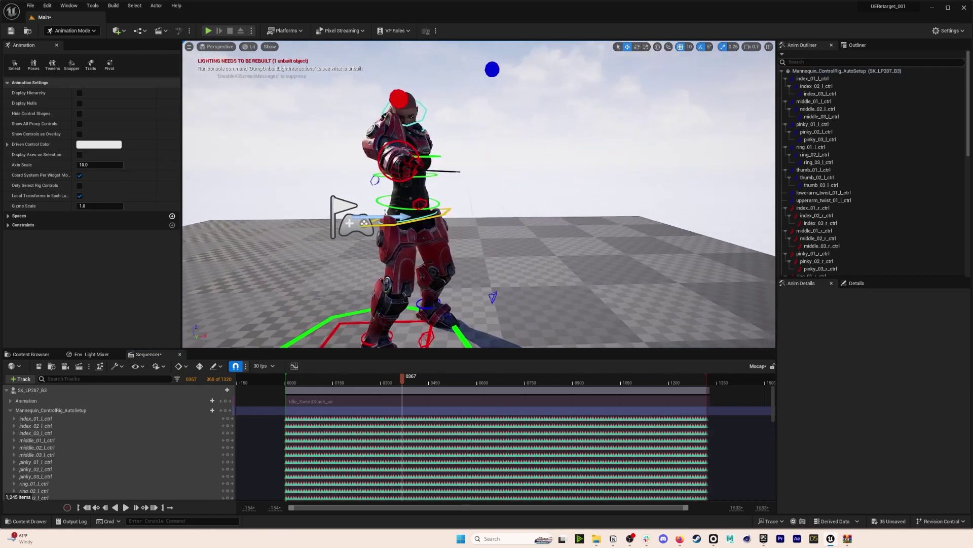
# Add a new Additive section to the Mannequin_ControlRig_AutoSetup track and stretch its start to before frame 0.
pyautogui.click(10, 410)
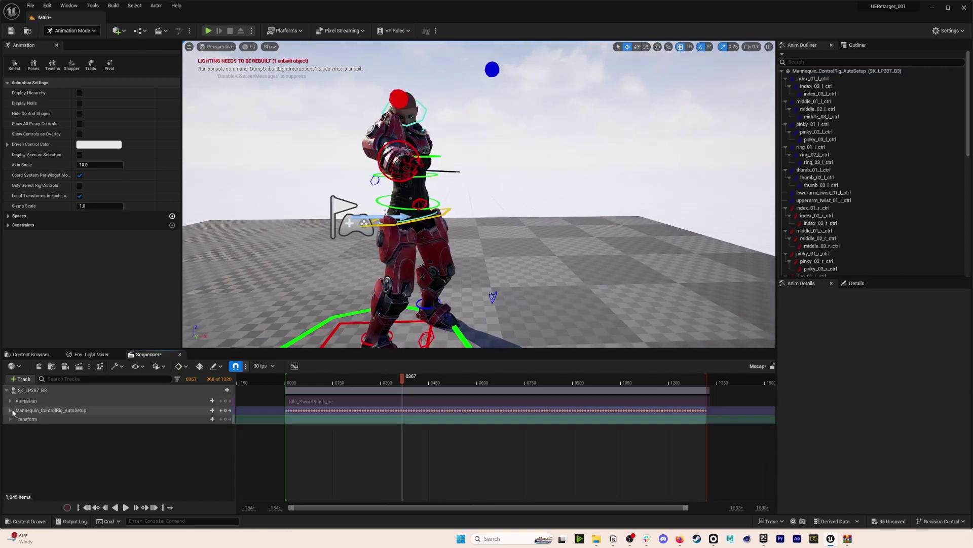
pyautogui.click(212, 411)
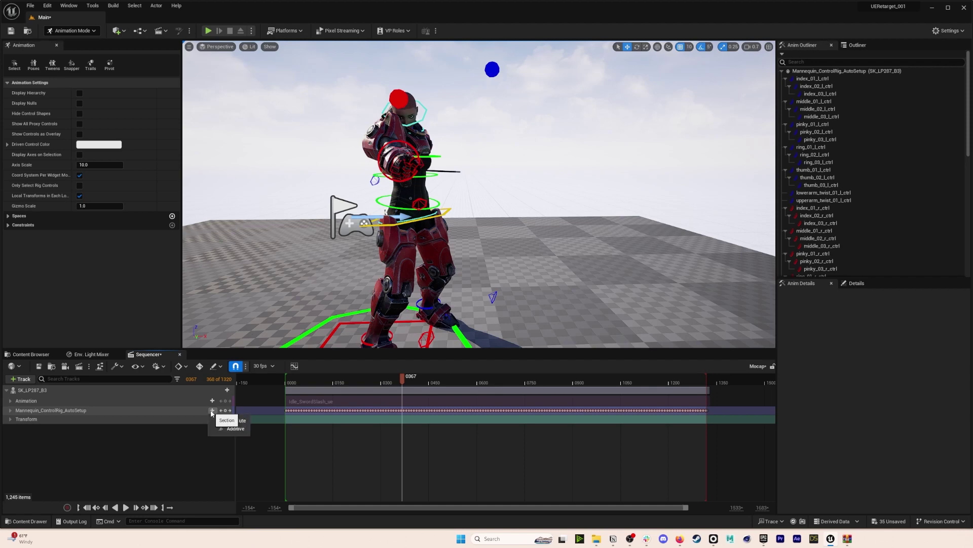
pyautogui.click(236, 429)
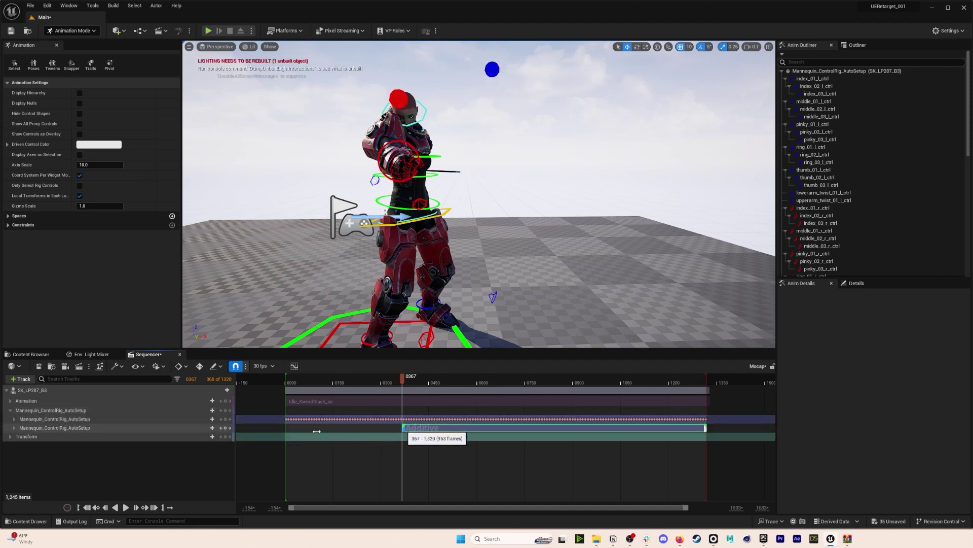
pyautogui.moveTo(317, 431); pyautogui.dragTo(258, 429)
# Select hand_l_ctrl and set a key for it at frame 18 in the additive section.
pyautogui.moveTo(394, 377); pyautogui.dragTo(354, 377)
pyautogui.press('w')
pyautogui.moveTo(472, 188); pyautogui.dragTo(447, 196, button='right')
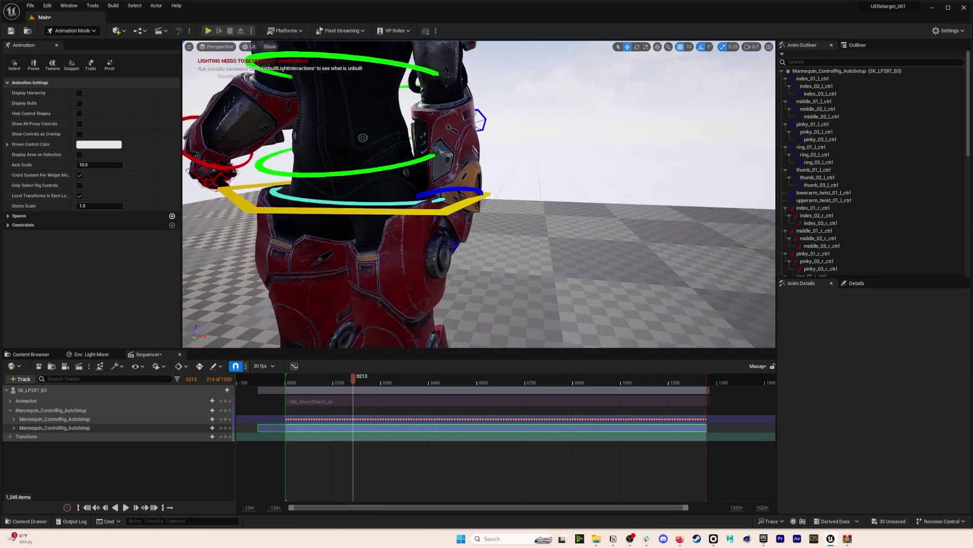
pyautogui.click(464, 190)
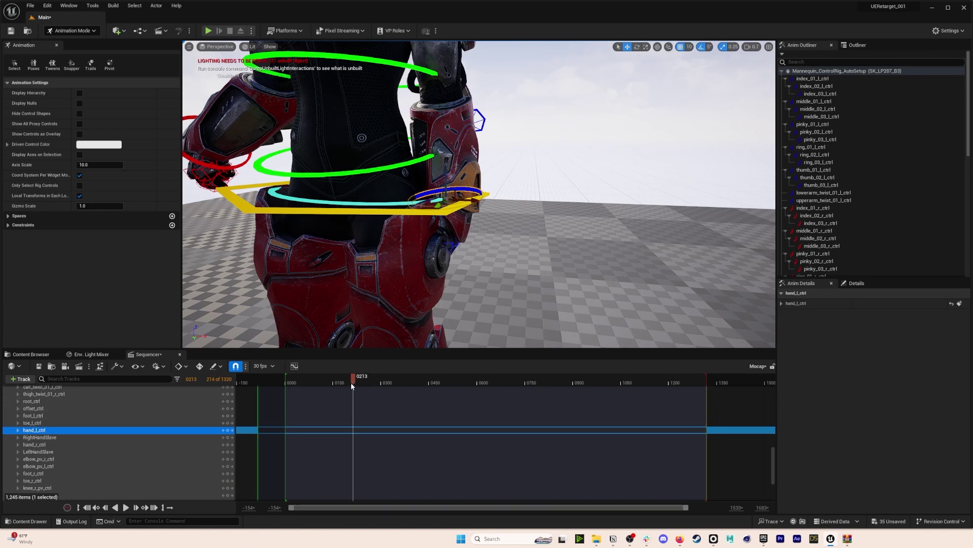
pyautogui.moveTo(352, 380); pyautogui.dragTo(291, 378)
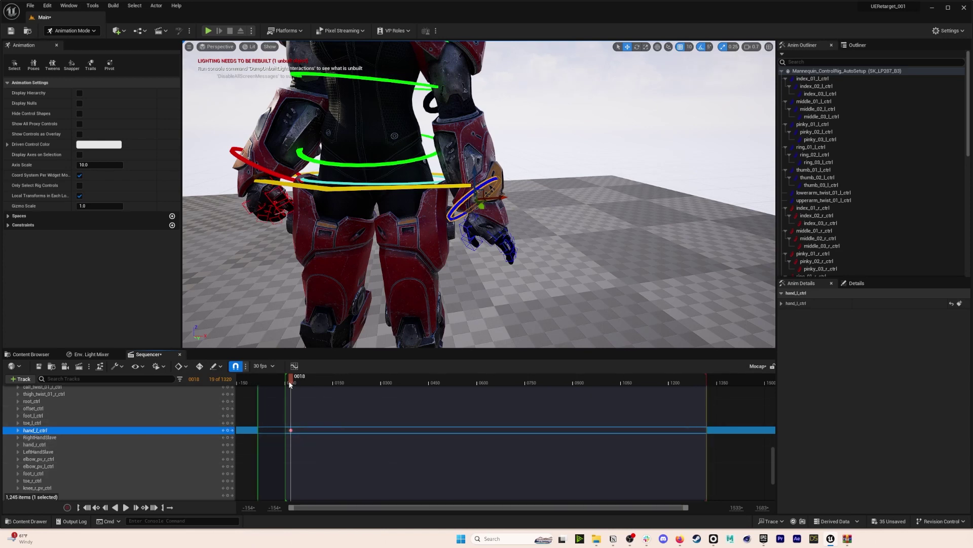
# Move hand_l_ctrl slightly away from the body at frame 27, key it there and enable auto-keying.
pyautogui.moveTo(291, 384); pyautogui.dragTo(296, 383)
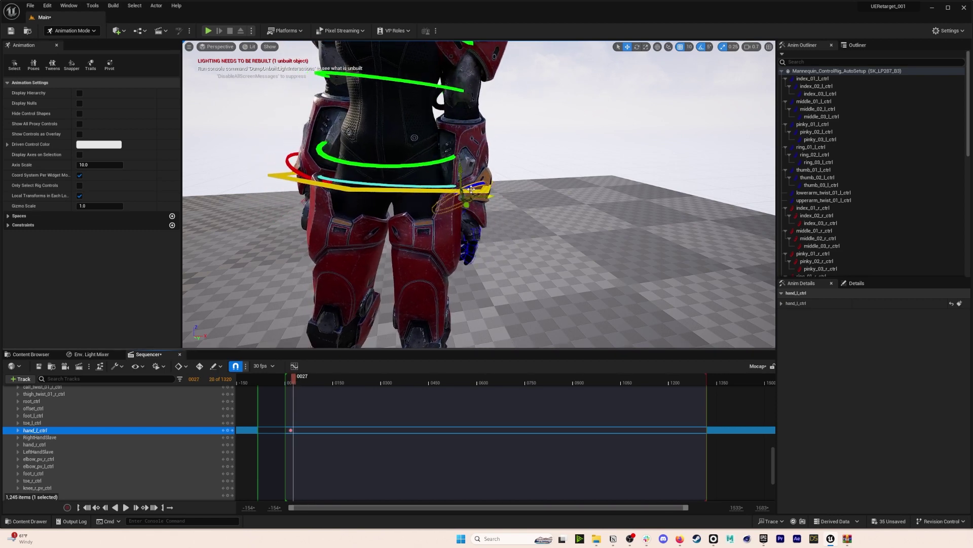
pyautogui.moveTo(485, 184); pyautogui.dragTo(486, 183)
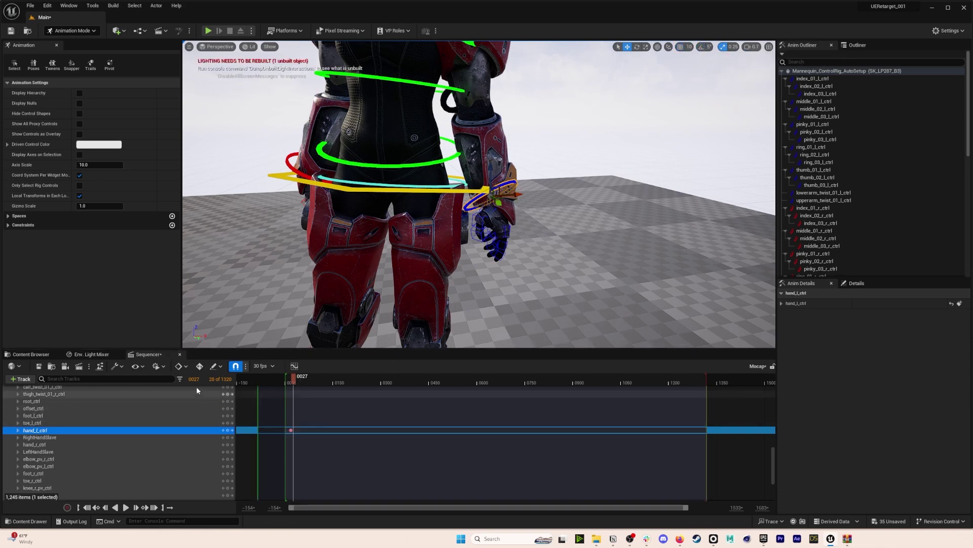
pyautogui.click(228, 430)
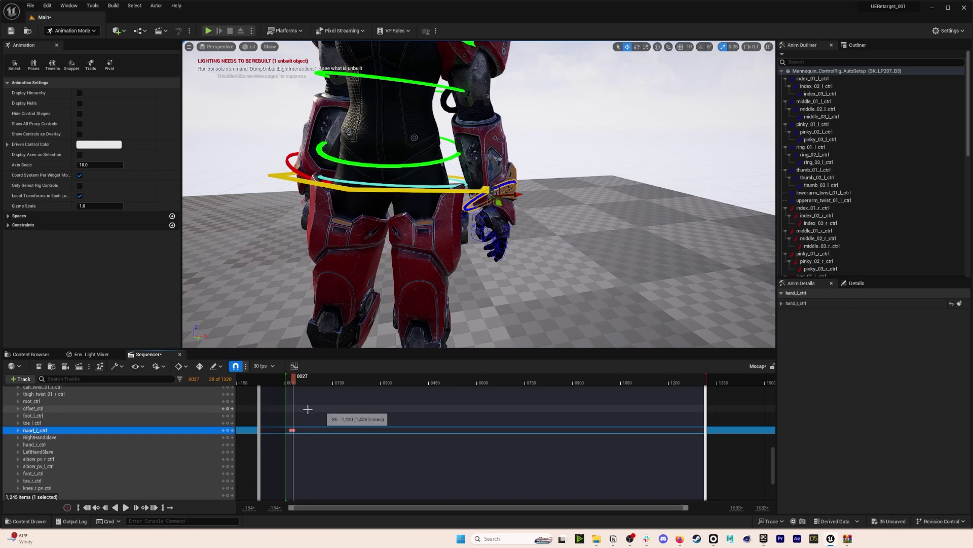
pyautogui.click(201, 368)
# Shift hand_l_ctrl closer to the body at frame 126 so auto-keying records the adjusted pose.
pyautogui.moveTo(295, 379)
pyautogui.mouseDown()
pyautogui.moveTo(315, 377)
pyautogui.moveTo(291, 375)
pyautogui.mouseUp()
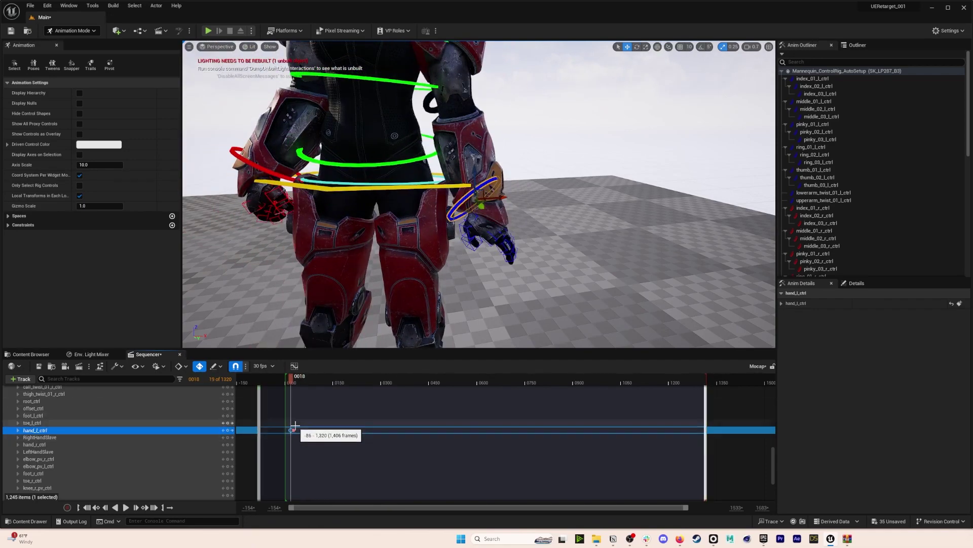
pyautogui.moveTo(293, 382); pyautogui.dragTo(325, 383)
pyautogui.hotkey('ctrl', 'v')
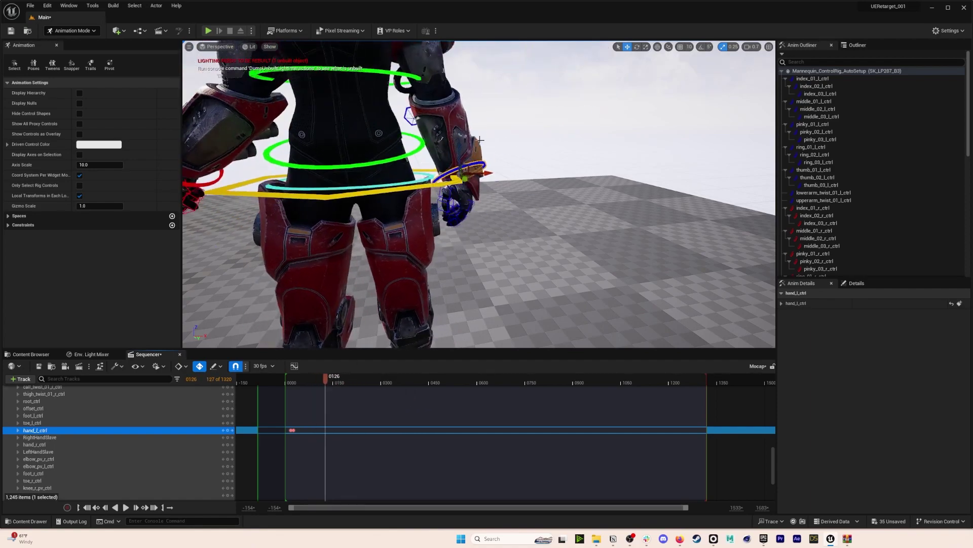
pyautogui.moveTo(481, 140); pyautogui.dragTo(380, 145, button='right')
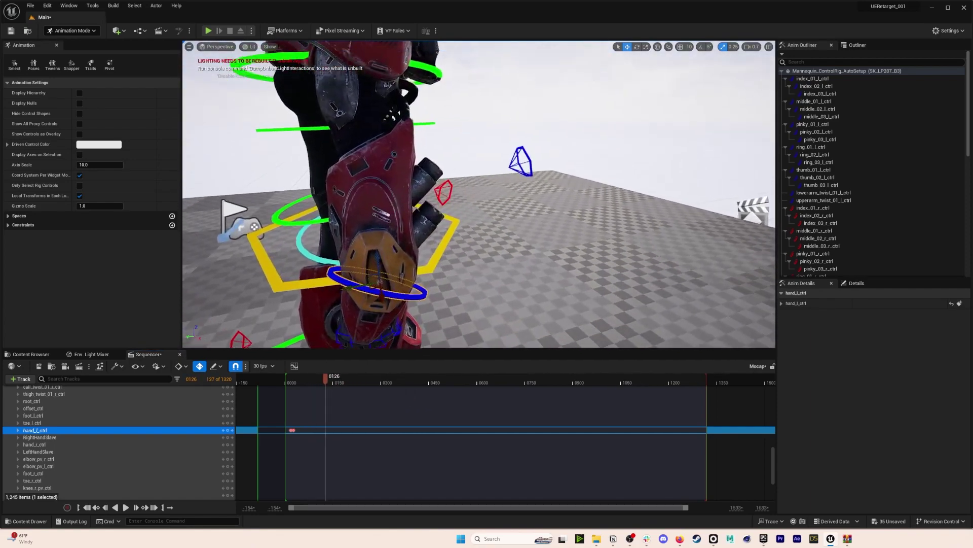
pyautogui.moveTo(552, 178)
pyautogui.mouseDown(button='right')
pyautogui.moveTo(507, 175)
pyautogui.moveTo(553, 178)
pyautogui.mouseUp(button='right')
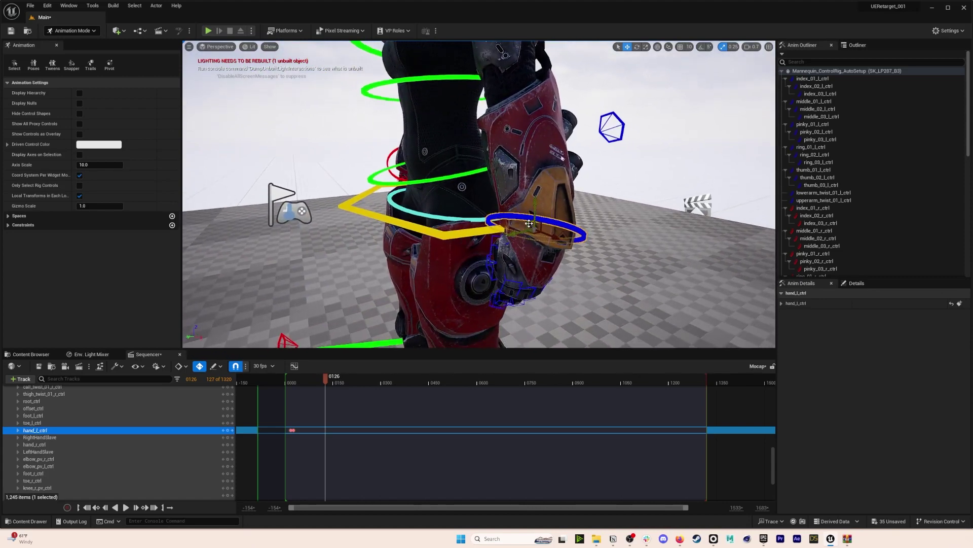
pyautogui.moveTo(529, 223); pyautogui.dragTo(512, 214)
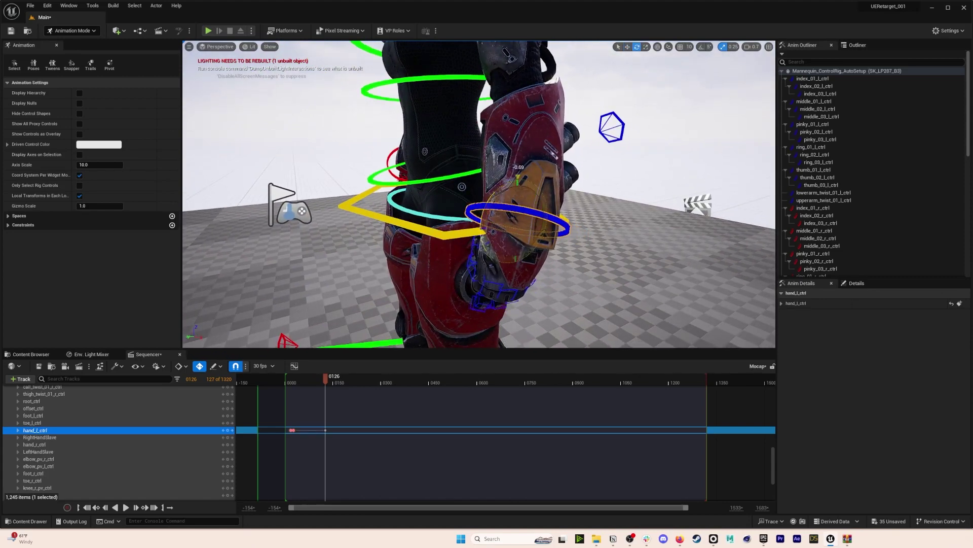
pyautogui.moveTo(512, 214)
pyautogui.mouseDown(button='right')
pyautogui.moveTo(471, 213)
pyautogui.moveTo(497, 212)
pyautogui.mouseUp(button='right')
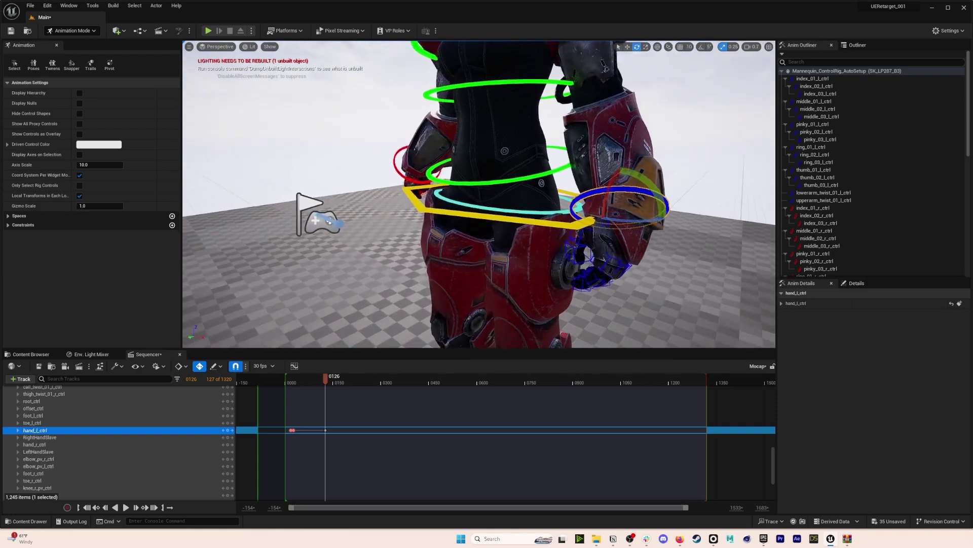
pyautogui.moveTo(619, 232)
pyautogui.mouseDown(button='right')
pyautogui.moveTo(654, 234)
pyautogui.moveTo(619, 232)
pyautogui.mouseUp(button='right')
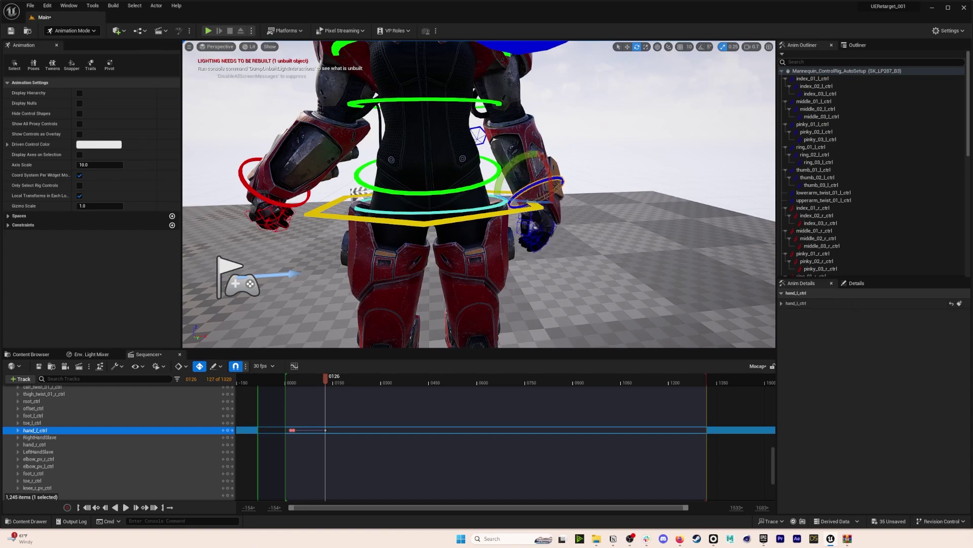
# Key head_ctrl at frame 500 and turn the head to a new pose at frame 520.
pyautogui.moveTo(325, 378); pyautogui.dragTo(456, 401)
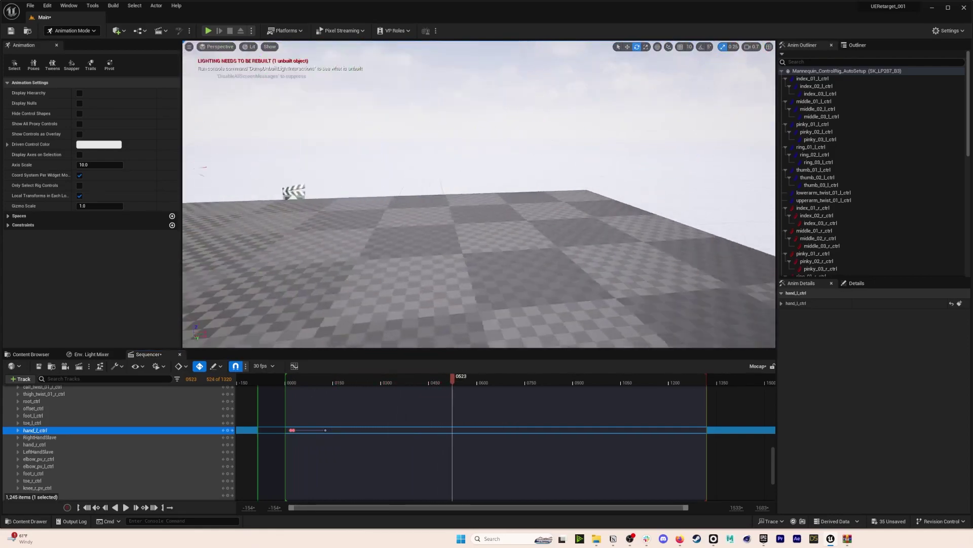
pyautogui.moveTo(429, 74)
pyautogui.mouseDown(button='right')
pyautogui.moveTo(401, 75)
pyautogui.moveTo(429, 74)
pyautogui.mouseUp(button='right')
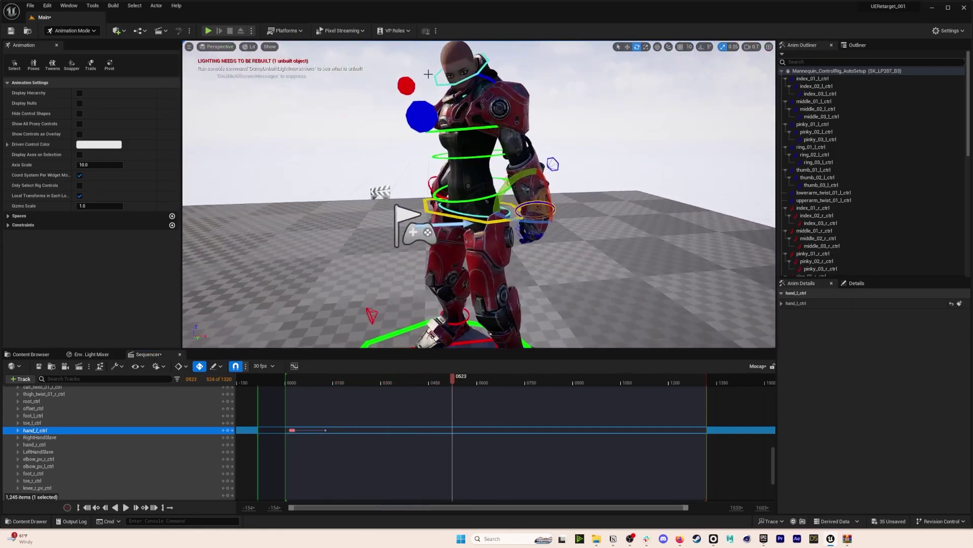
pyautogui.click(462, 75)
pyautogui.click(443, 383)
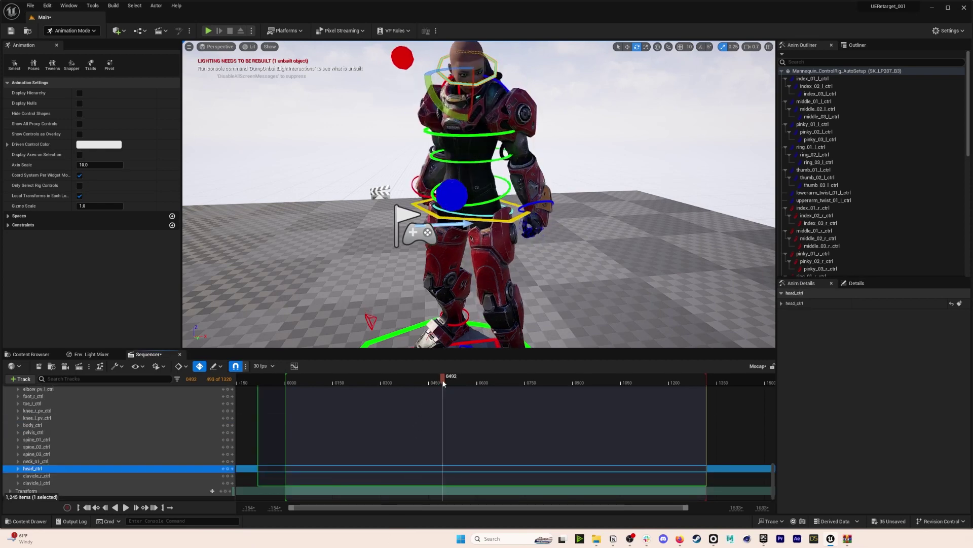
pyautogui.moveTo(443, 384); pyautogui.dragTo(445, 384)
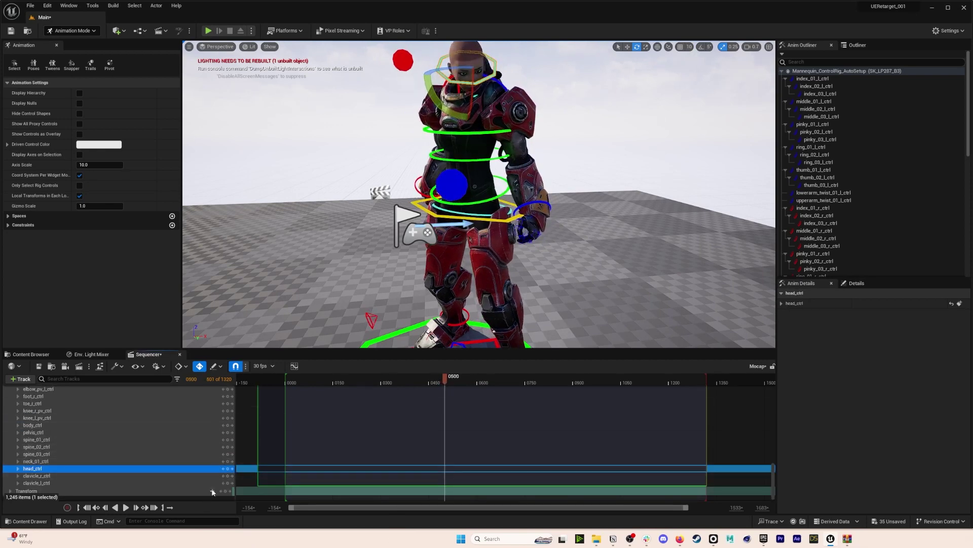
pyautogui.click(230, 469)
pyautogui.moveTo(446, 383); pyautogui.dragTo(451, 380)
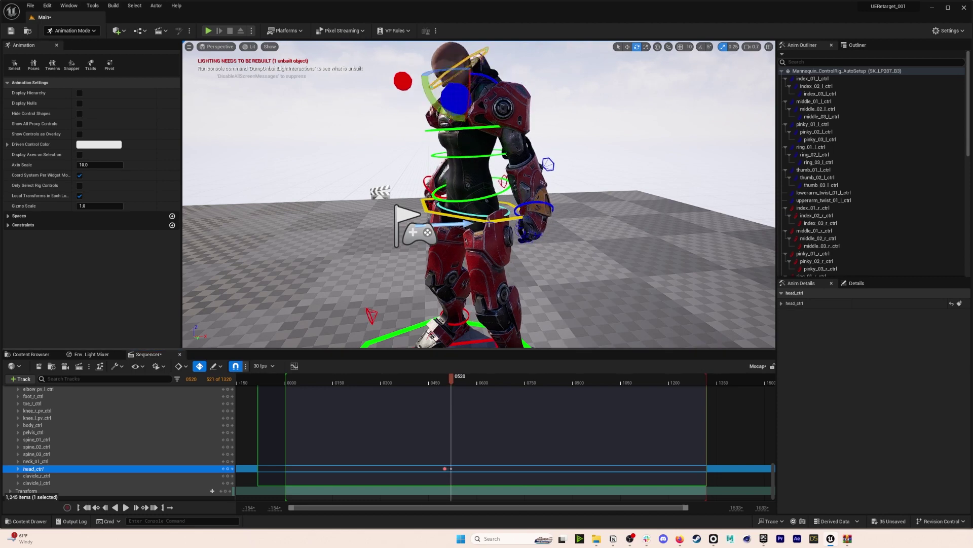
pyautogui.moveTo(452, 379)
pyautogui.mouseDown()
pyautogui.moveTo(444, 381)
pyautogui.moveTo(458, 381)
pyautogui.mouseUp()
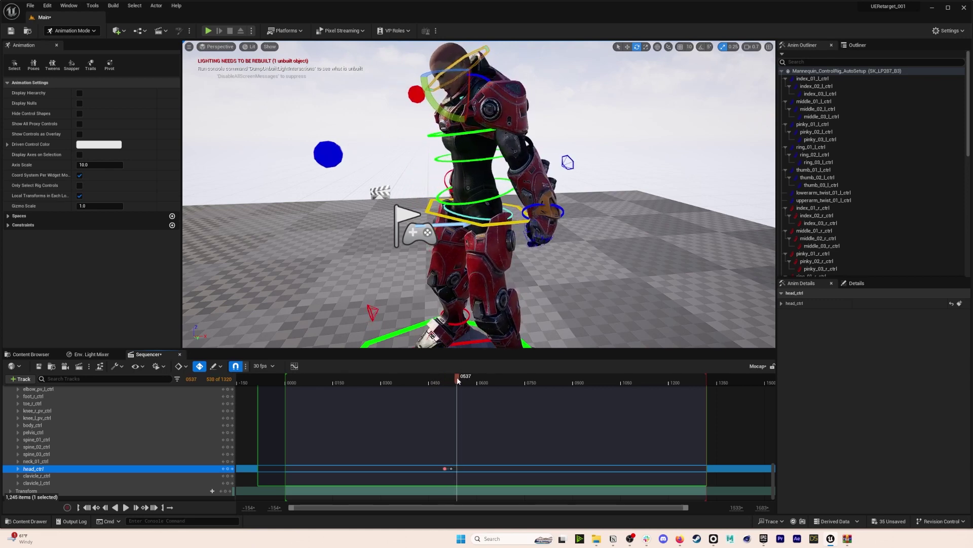
# Try to copy the head_ctrl key at frame 500 to frame 480, then delete all head_ctrl keys.
pyautogui.click(444, 469)
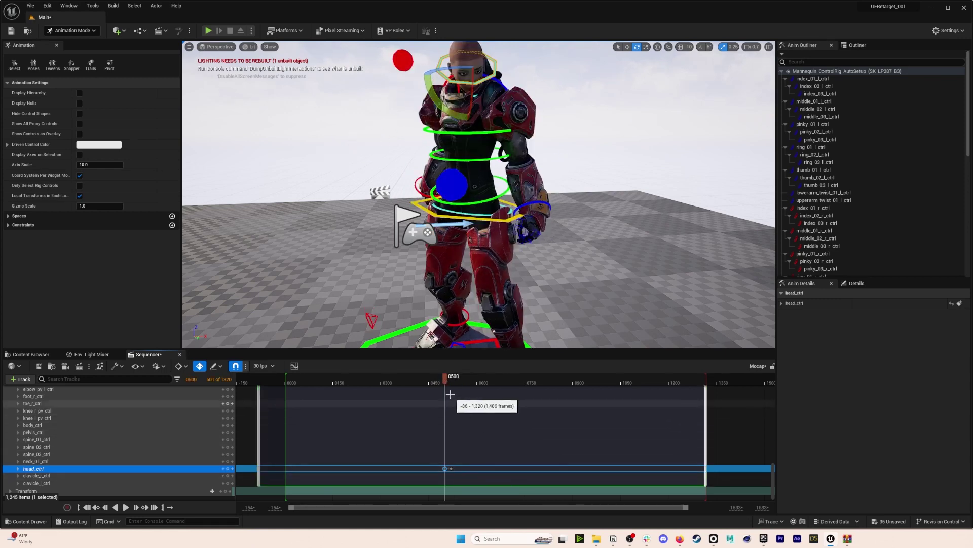
pyautogui.moveTo(446, 380)
pyautogui.mouseDown()
pyautogui.moveTo(465, 378)
pyautogui.moveTo(440, 375)
pyautogui.mouseUp()
pyautogui.hotkey('ctrl', 'v')
pyautogui.moveTo(428, 446); pyautogui.dragTo(491, 477)
pyautogui.press('Delete')
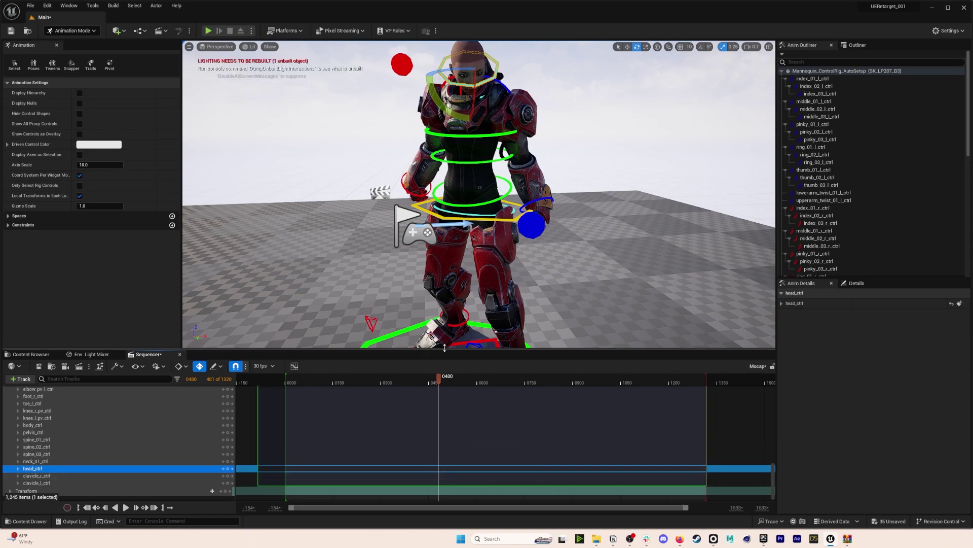
# Select the LeftHandSlave control at frame 671 and set its Blend value to 1.0.
pyautogui.moveTo(424, 384); pyautogui.dragTo(500, 378)
pyautogui.scroll(-5, 507, 218)
pyautogui.click(586, 152)
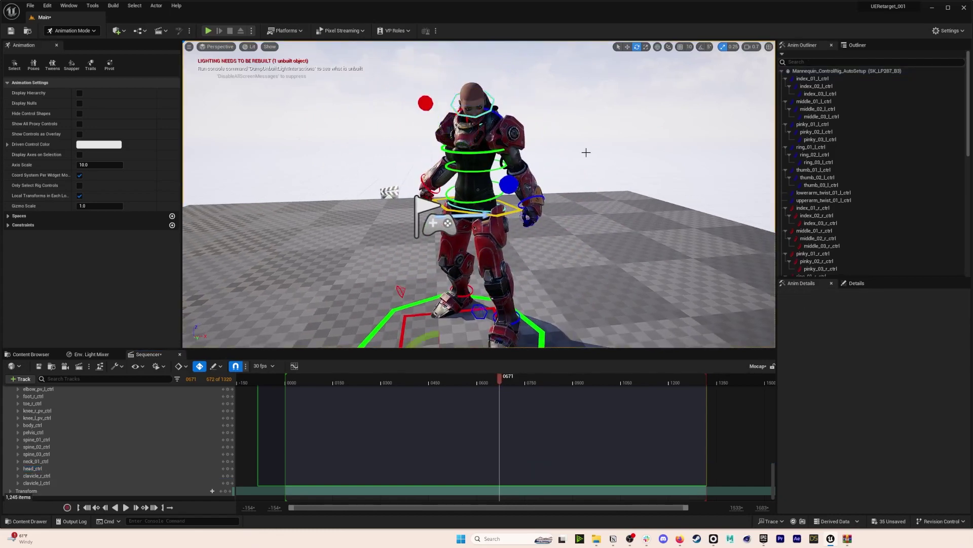
pyautogui.scroll(-3, 575, 156)
pyautogui.moveTo(568, 158); pyautogui.dragTo(568, 223, button='middle')
pyautogui.moveTo(577, 165); pyautogui.dragTo(582, 139, button='right')
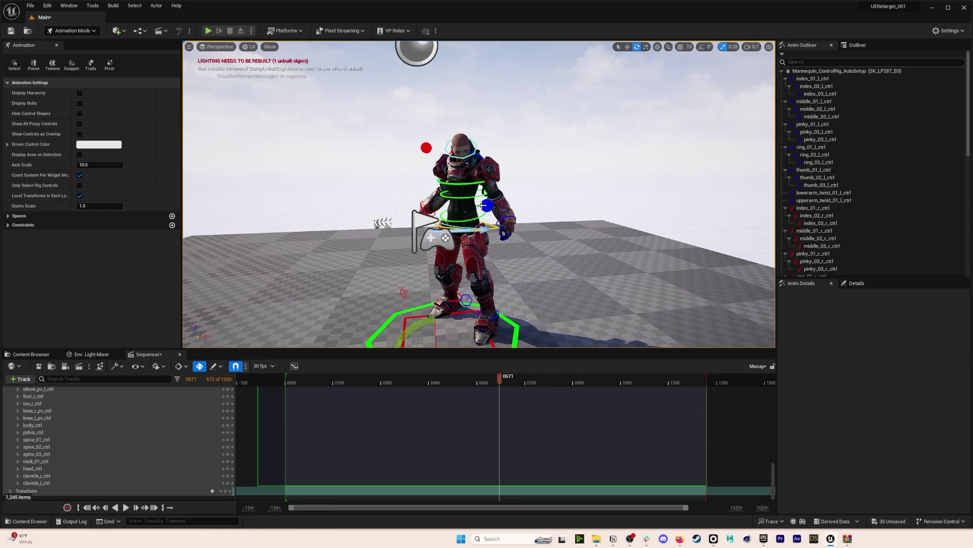
pyautogui.click(489, 207)
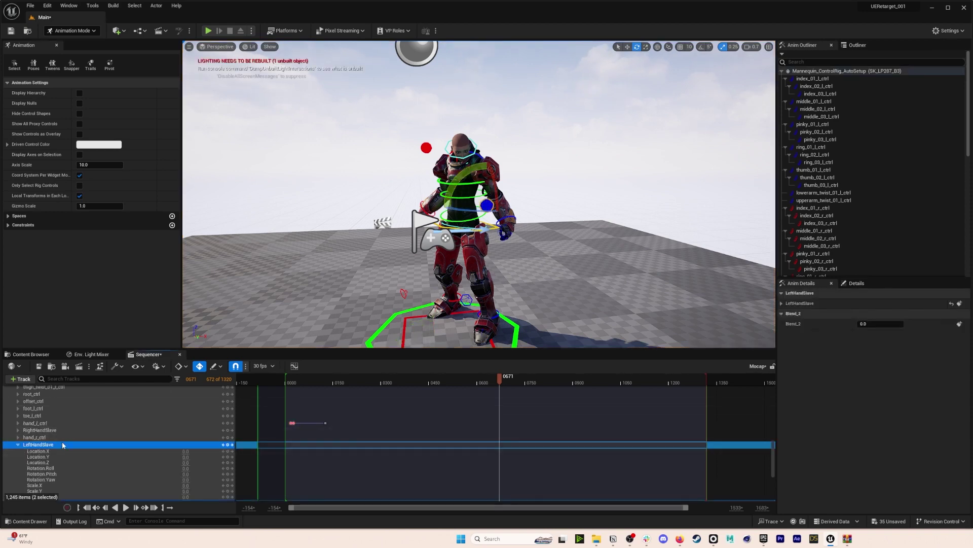
pyautogui.click(17, 445)
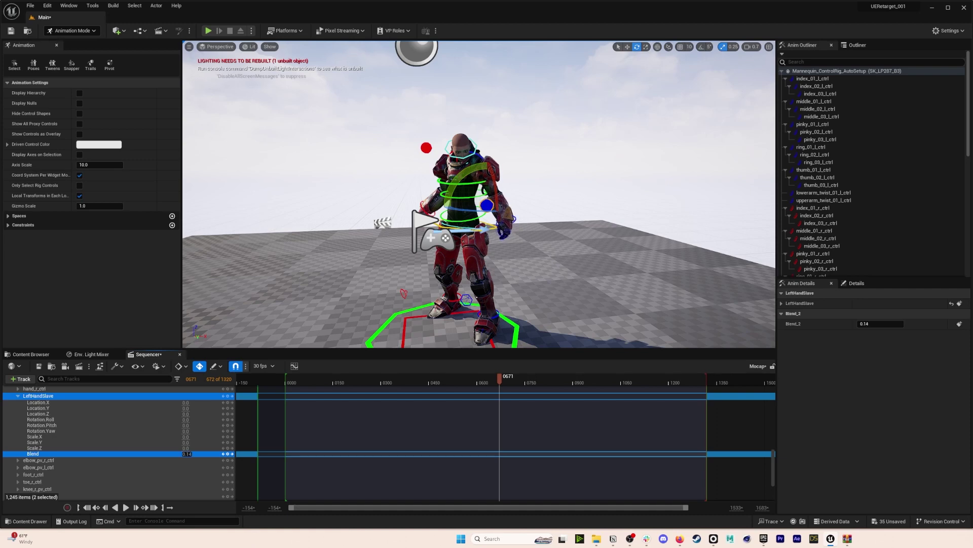
pyautogui.moveTo(187, 454); pyautogui.dragTo(200, 454)
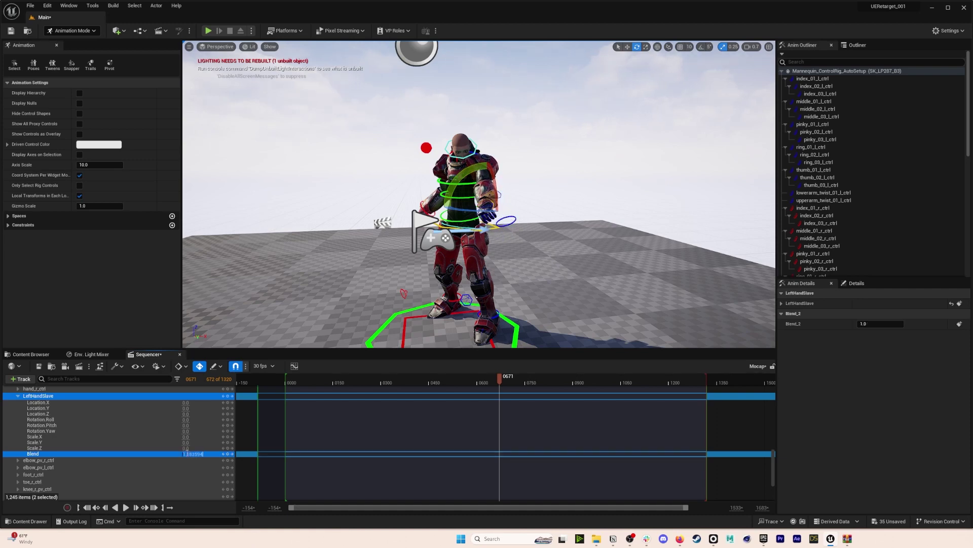
# Examine the left arm around the LeftHandSlave control from several angles and scrub back to about frame 528.
pyautogui.moveTo(567, 121); pyautogui.dragTo(487, 127, button='right')
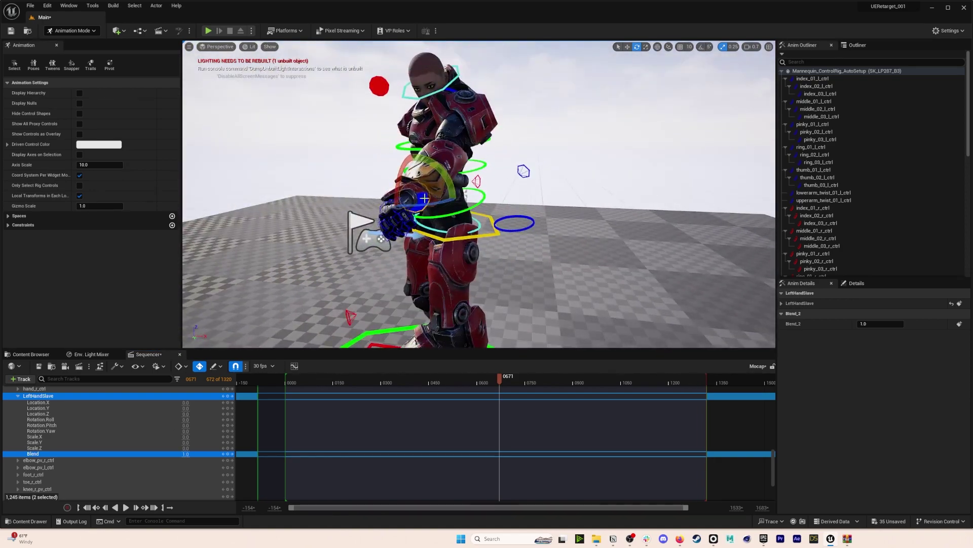
pyautogui.keyDown('alt'); pyautogui.moveTo(497, 233); pyautogui.dragTo(583, 223); pyautogui.keyUp('alt')
pyautogui.keyDown('alt'); pyautogui.moveTo(510, 178); pyautogui.dragTo(499, 178, button='right'); pyautogui.keyUp('alt')
pyautogui.press('w')
pyautogui.click(475, 167)
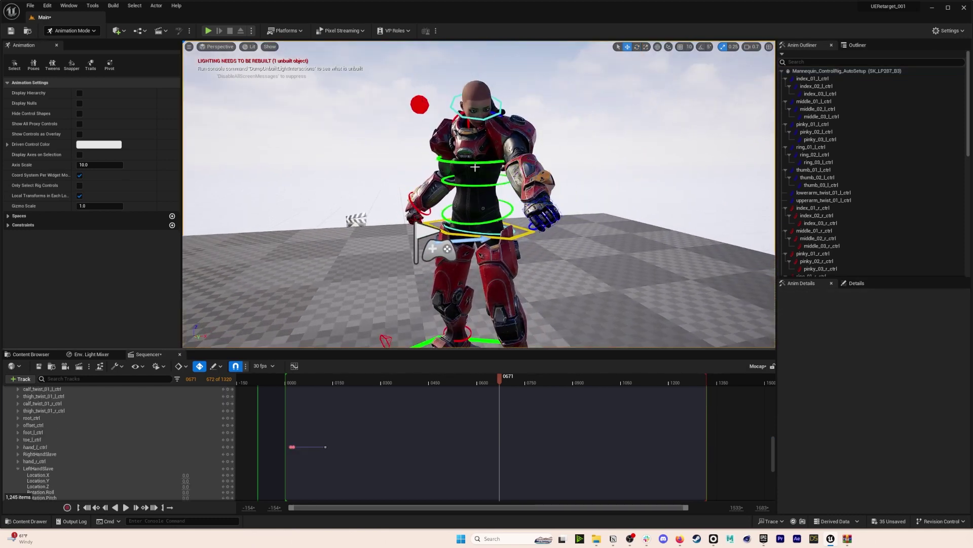
pyautogui.keyDown('alt'); pyautogui.moveTo(521, 217); pyautogui.dragTo(396, 215); pyautogui.keyUp('alt')
pyautogui.keyDown('alt'); pyautogui.moveTo(396, 215); pyautogui.dragTo(451, 201, button='right'); pyautogui.keyUp('alt')
pyautogui.keyDown('alt'); pyautogui.moveTo(322, 88); pyautogui.dragTo(478, 76); pyautogui.keyUp('alt')
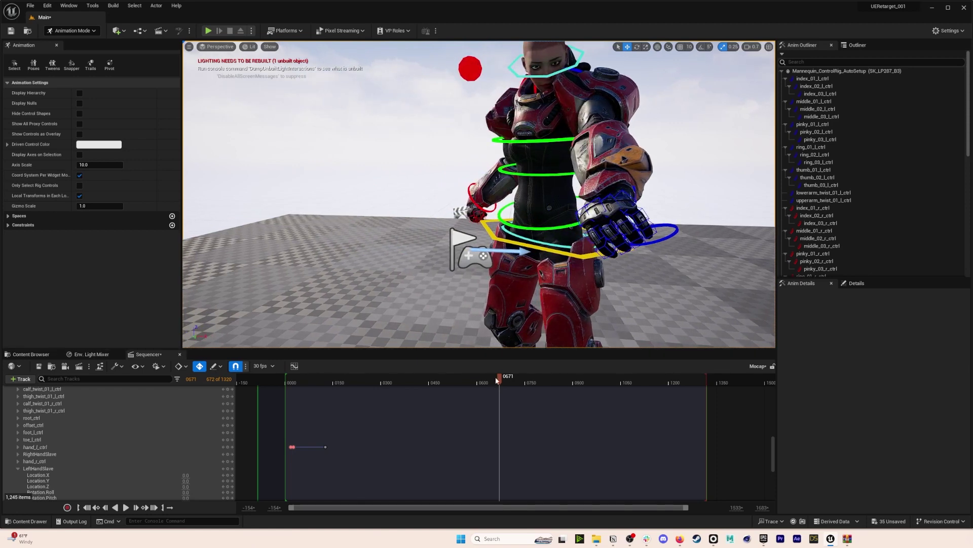
pyautogui.moveTo(495, 376); pyautogui.dragTo(454, 393)
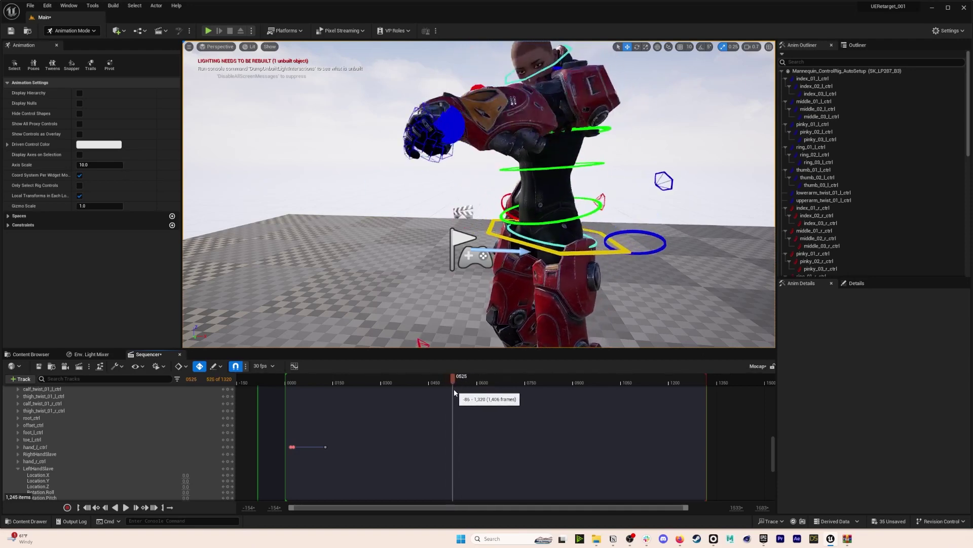
# Set the LeftHandSlave Blend value to 0 and scrub to frame 722 to check the arm pose.
pyautogui.scroll(-1, 208, 476)
pyautogui.scroll(-2, 208, 475)
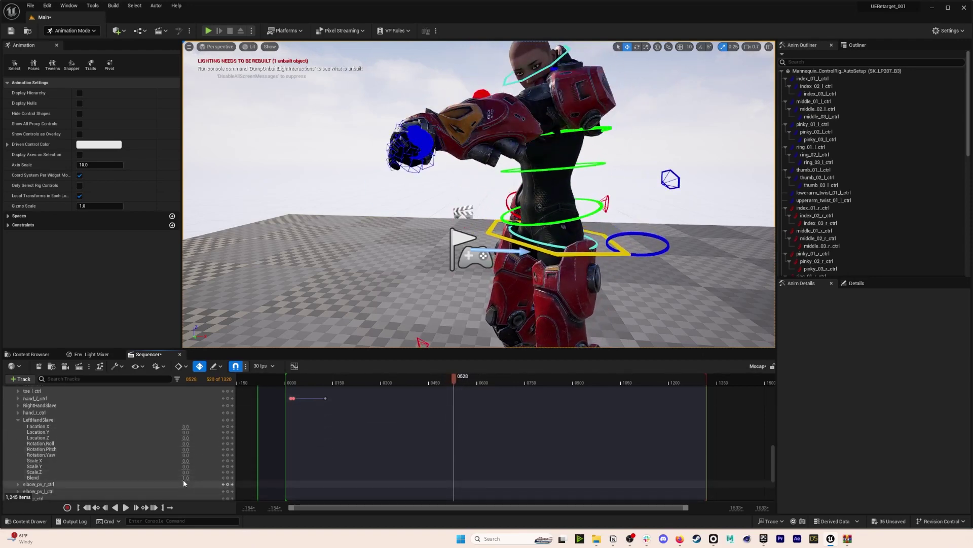
pyautogui.write('0')
pyautogui.press('Return')
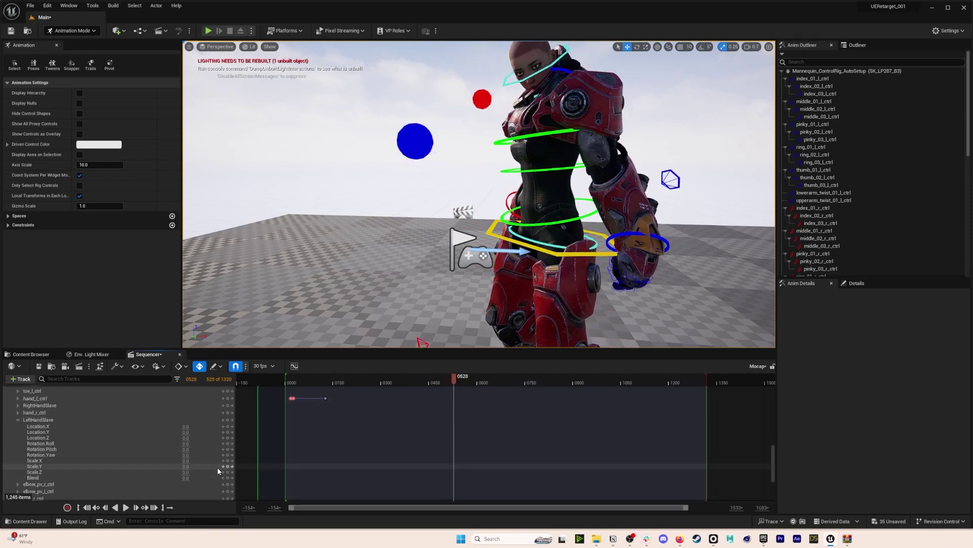
pyautogui.keyDown('alt'); pyautogui.moveTo(406, 268); pyautogui.dragTo(486, 248); pyautogui.keyUp('alt')
pyautogui.moveTo(471, 248); pyautogui.dragTo(474, 249, button='right')
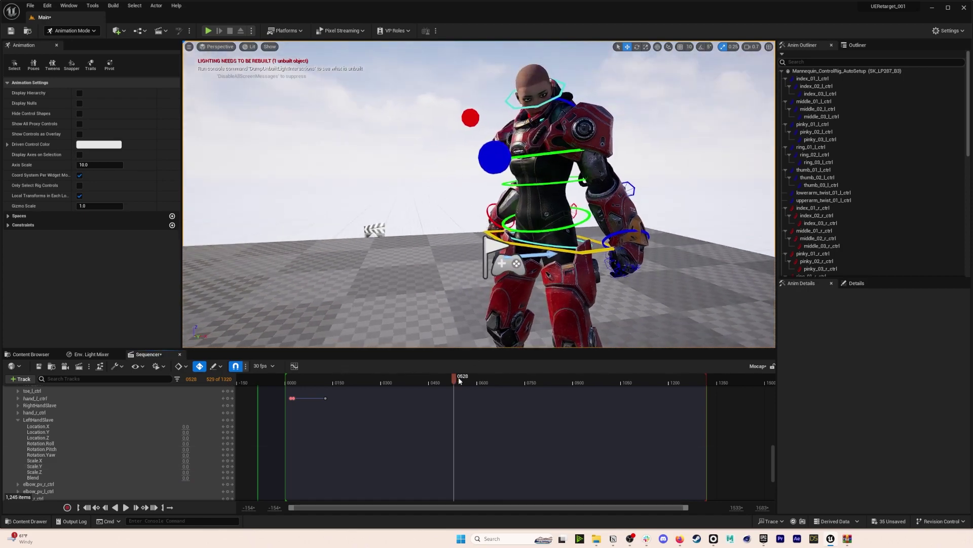
pyautogui.moveTo(459, 381); pyautogui.dragTo(516, 380)
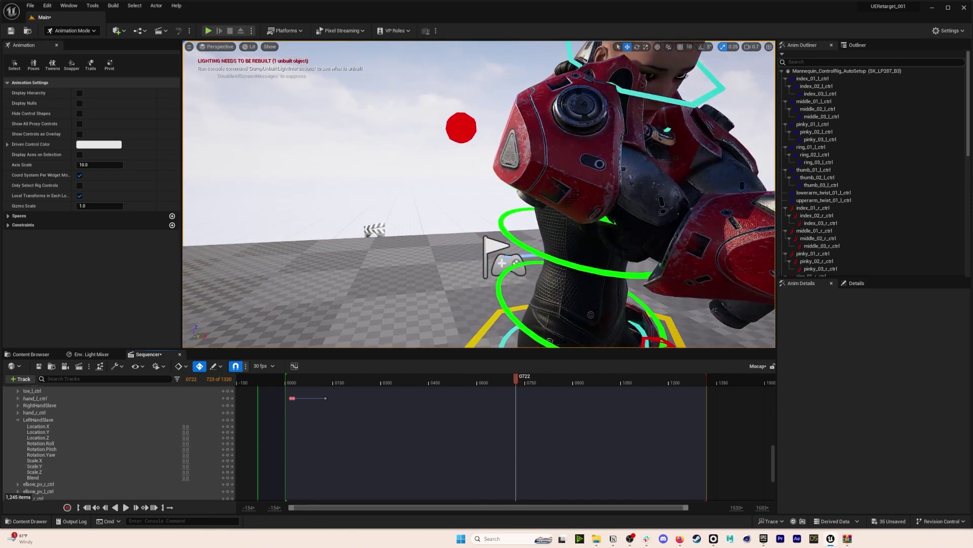
pyautogui.moveTo(558, 238); pyautogui.dragTo(585, 246, button='right')
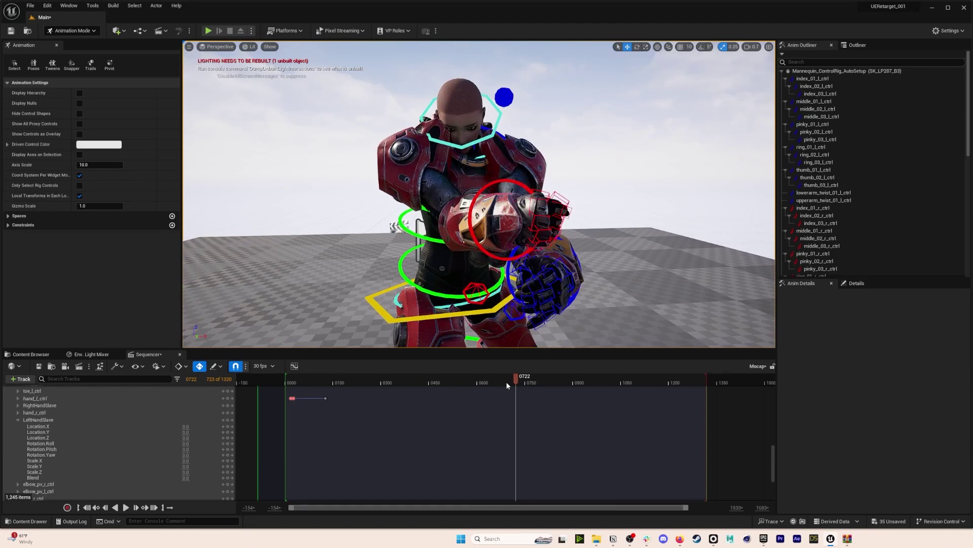
# Scrub to frame 758 and back to frame 674, examining how the two hands come together from the front.
pyautogui.moveTo(513, 381); pyautogui.dragTo(528, 381)
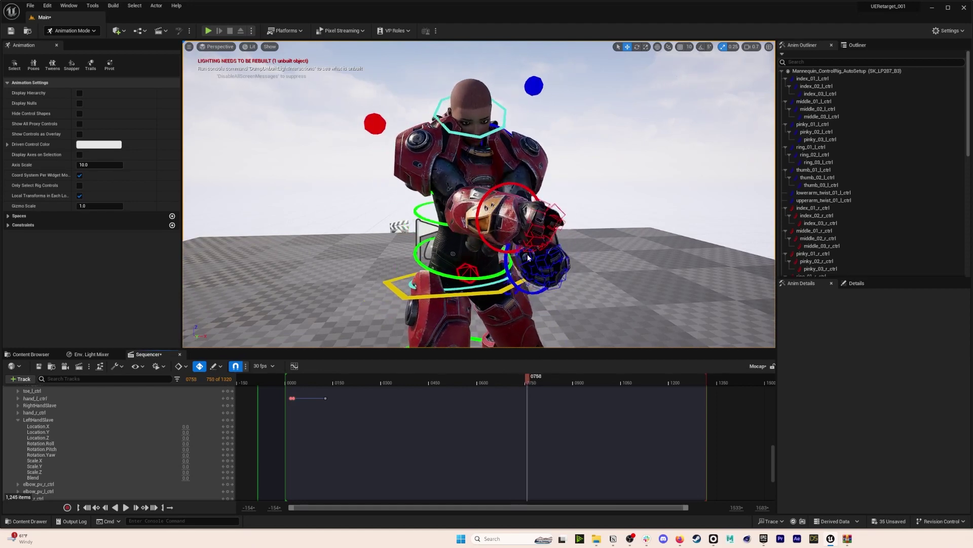
pyautogui.keyDown('alt'); pyautogui.moveTo(532, 148); pyautogui.dragTo(502, 188); pyautogui.keyUp('alt')
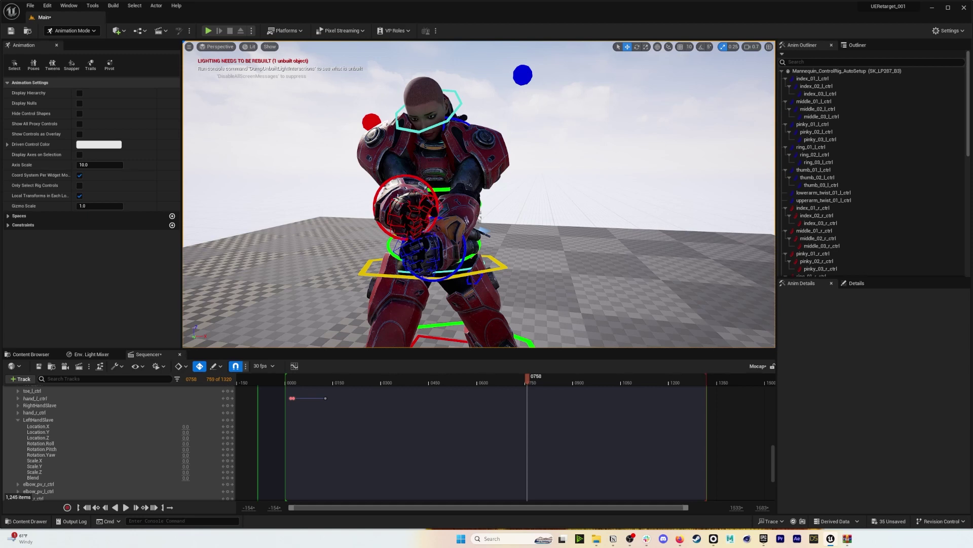
pyautogui.moveTo(520, 383); pyautogui.dragTo(500, 381)
# Place the SK_MechSword skeletal mesh from G2_Mech/Meshes/Weapons in the level beside the character and raise it above the floor.
pyautogui.click(39, 355)
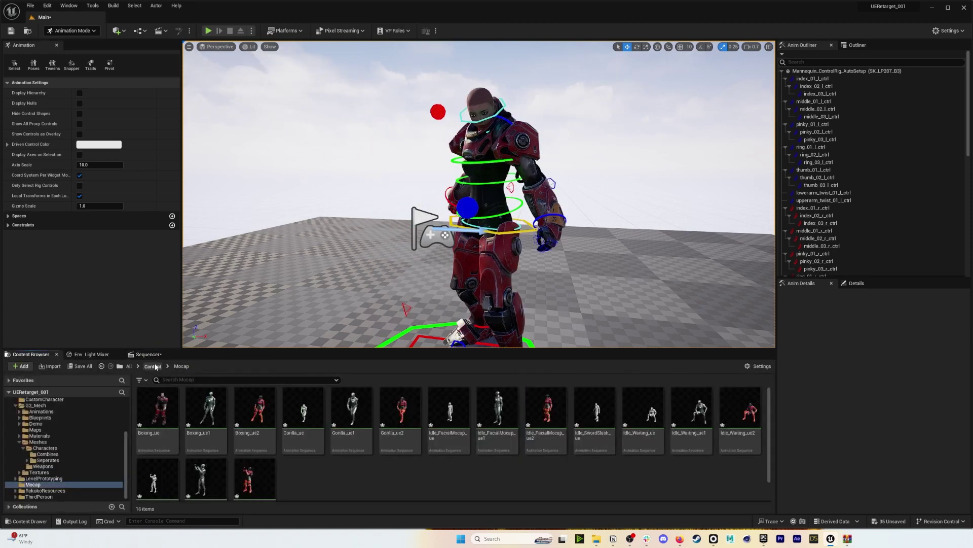
pyautogui.click(153, 366)
pyautogui.keyDown('alt'); pyautogui.moveTo(510, 314); pyautogui.dragTo(583, 308); pyautogui.keyUp('alt')
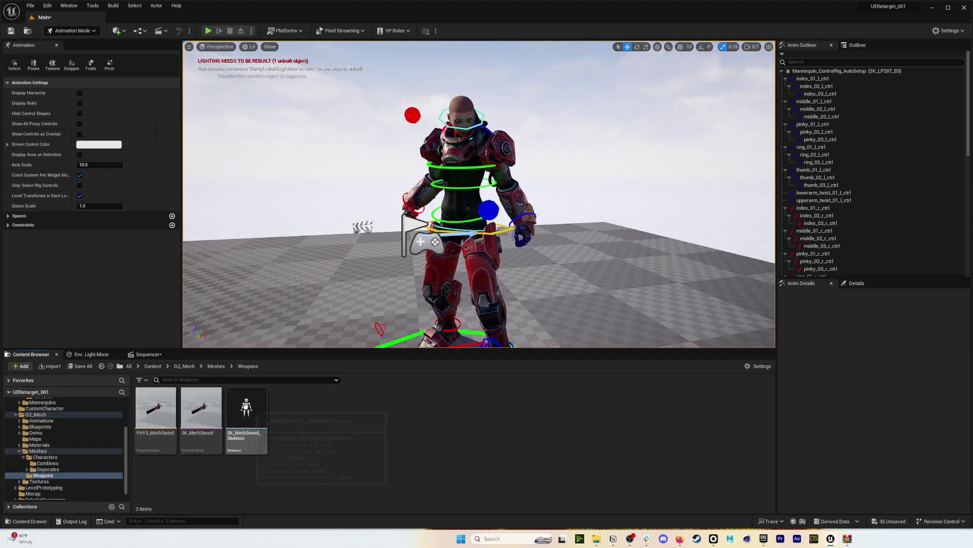
pyautogui.moveTo(201, 408); pyautogui.dragTo(393, 312)
pyautogui.moveTo(392, 311); pyautogui.dragTo(512, 345, button='right')
pyautogui.moveTo(238, 284); pyautogui.dragTo(238, 284, button='right')
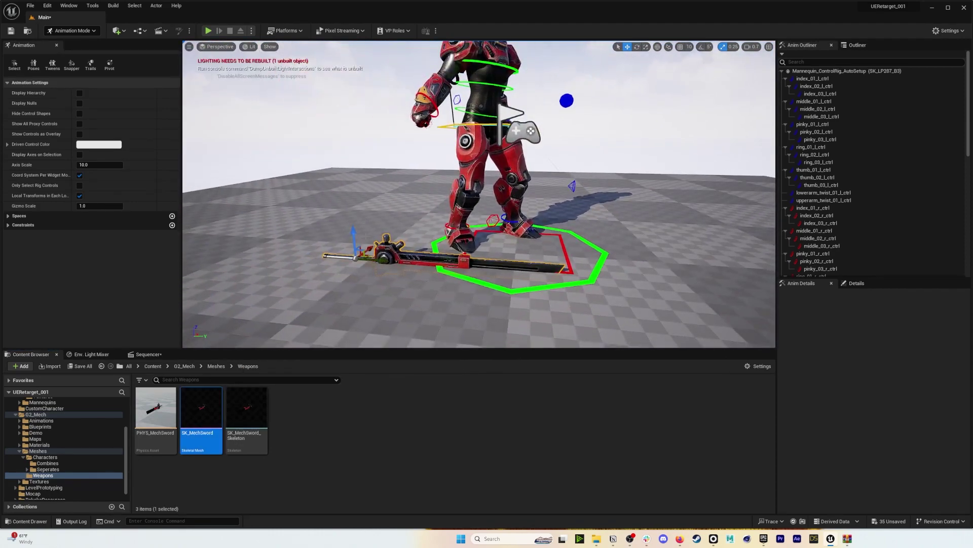
pyautogui.moveTo(354, 237); pyautogui.dragTo(345, 134)
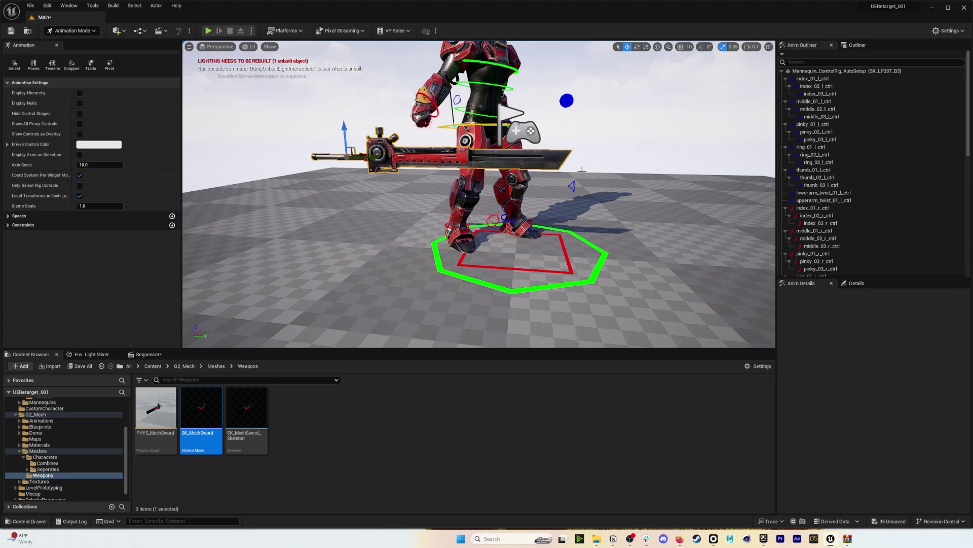
# Add the SK_MechSword actor to the Mocap level sequence.
pyautogui.click(139, 354)
pyautogui.click(856, 45)
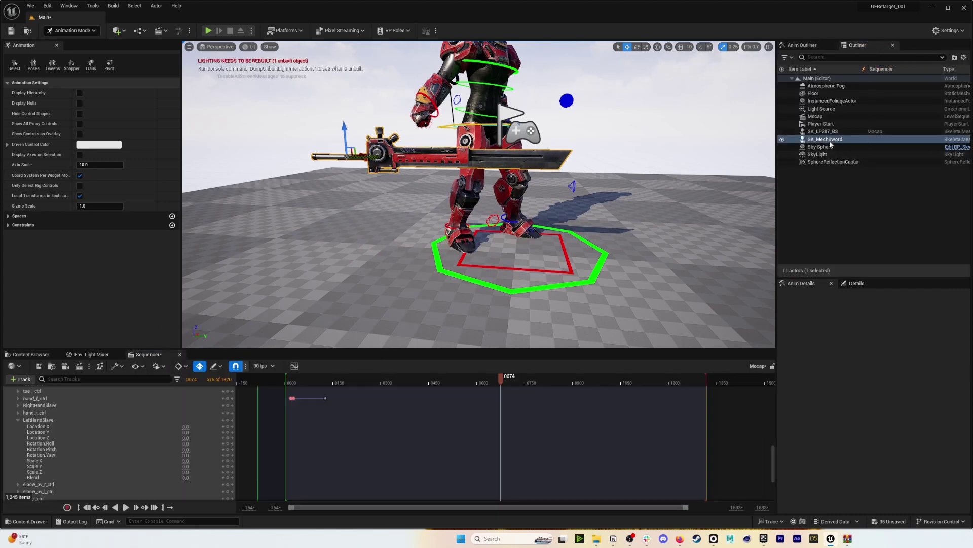
pyautogui.moveTo(829, 141); pyautogui.dragTo(96, 491)
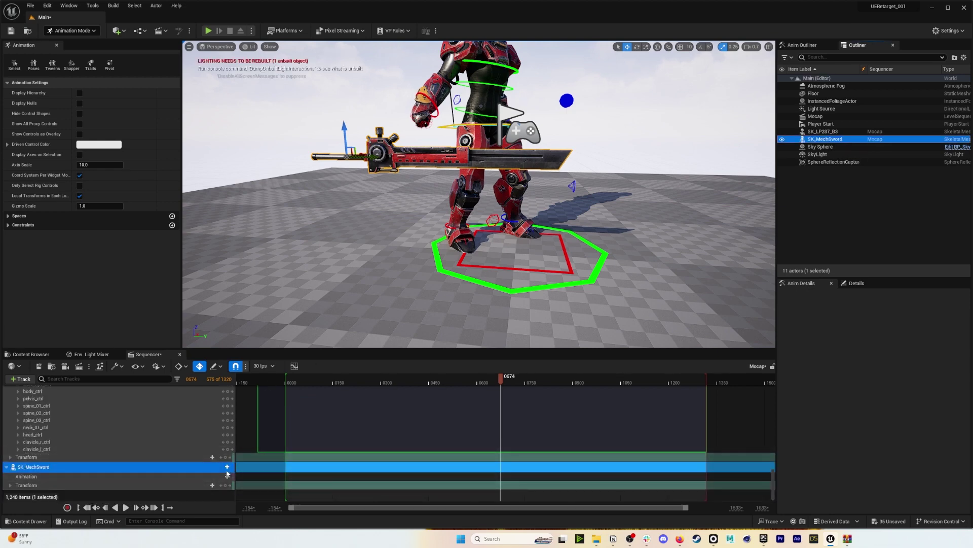
# Attach SK_MechSword to the hand_r bone of SK_LP287_B3 with an Attach track.
pyautogui.click(227, 467)
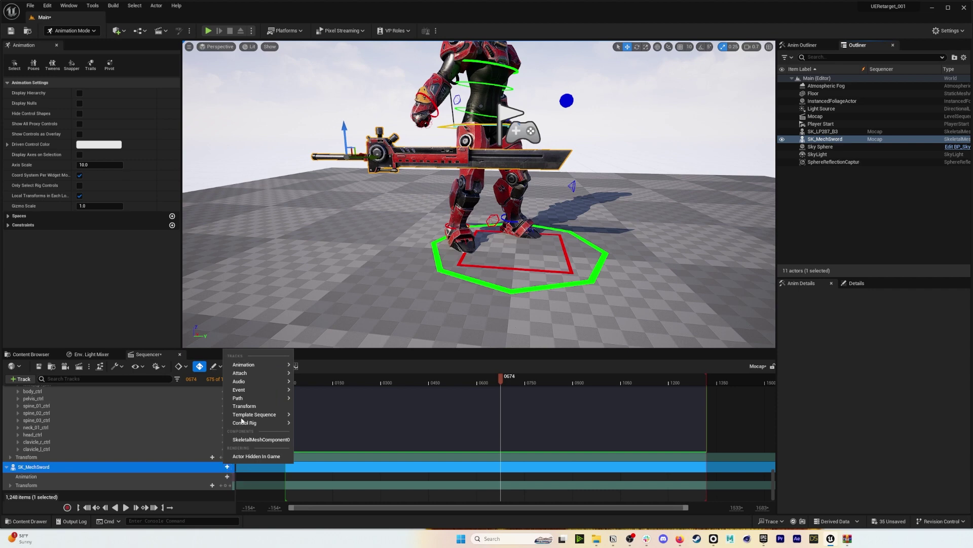
pyautogui.moveTo(241, 375)
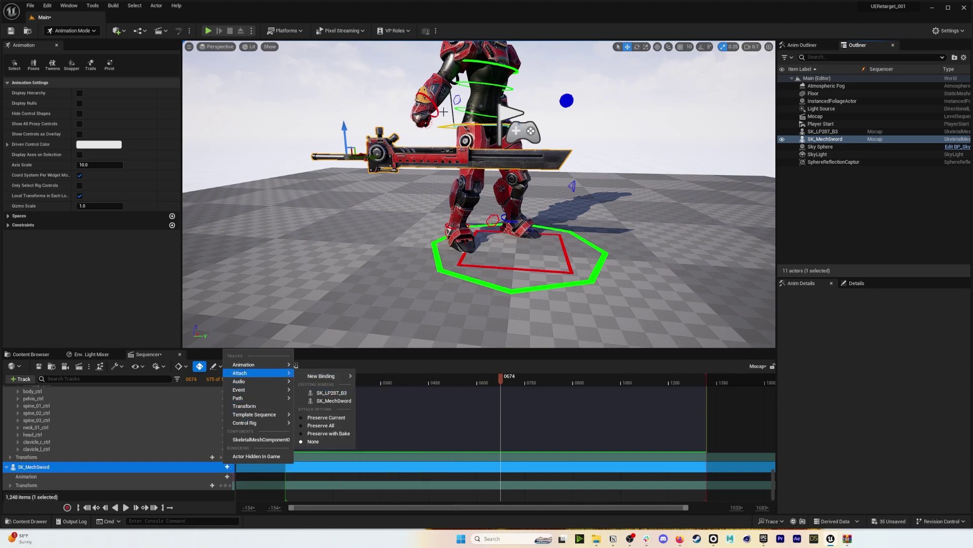
pyautogui.click(321, 394)
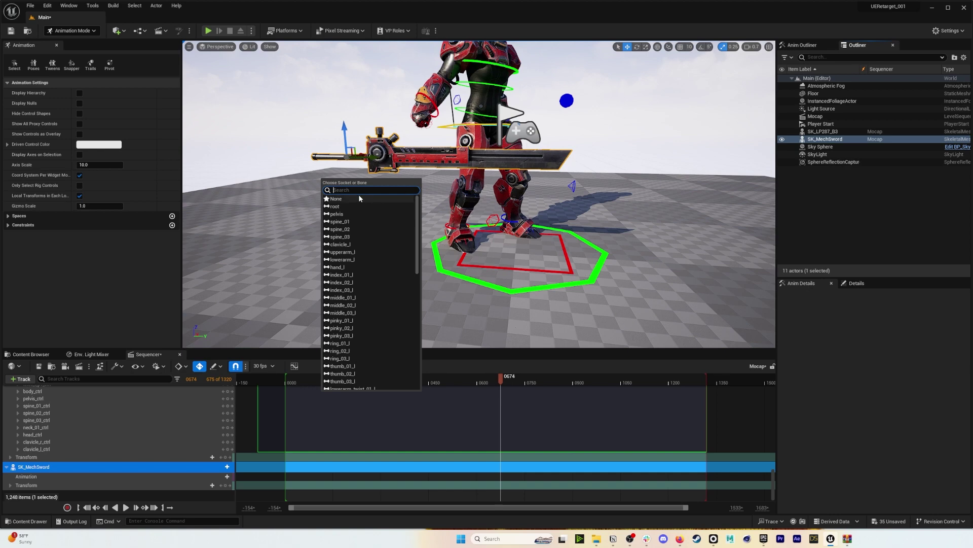
pyautogui.write('hand')
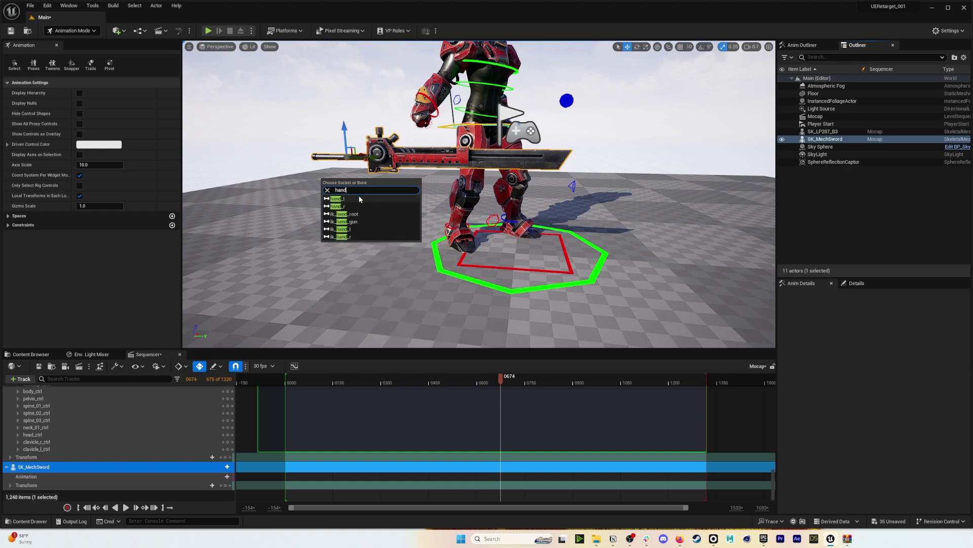
pyautogui.click(338, 206)
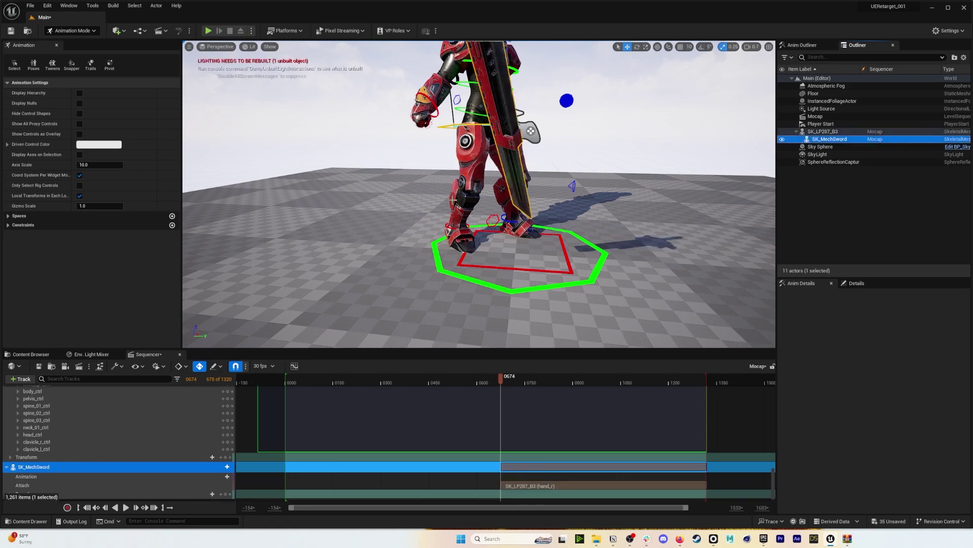
# Extend the start of the sword's Attach section back to before frame 0.
pyautogui.moveTo(503, 146); pyautogui.dragTo(495, 122, button='right')
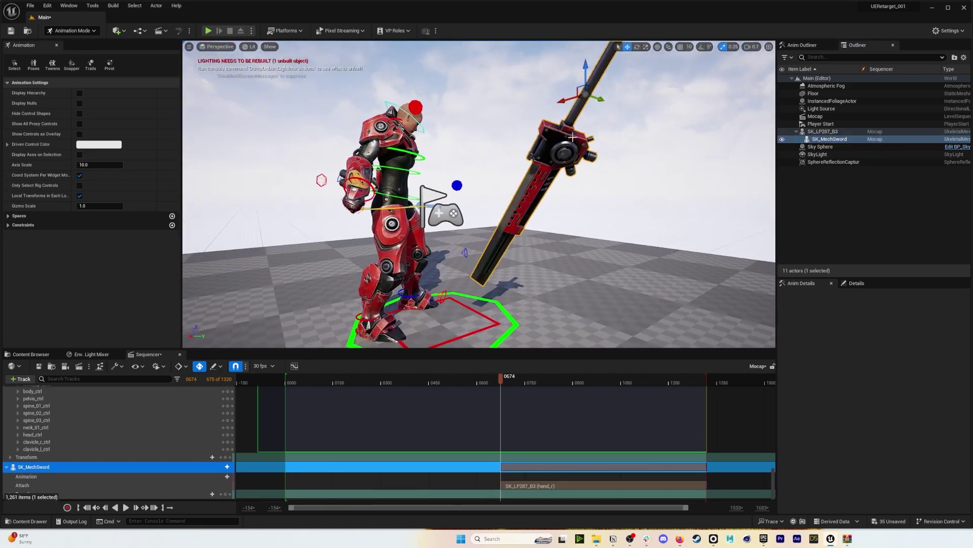
pyautogui.click(504, 468)
pyautogui.moveTo(504, 468); pyautogui.dragTo(267, 467)
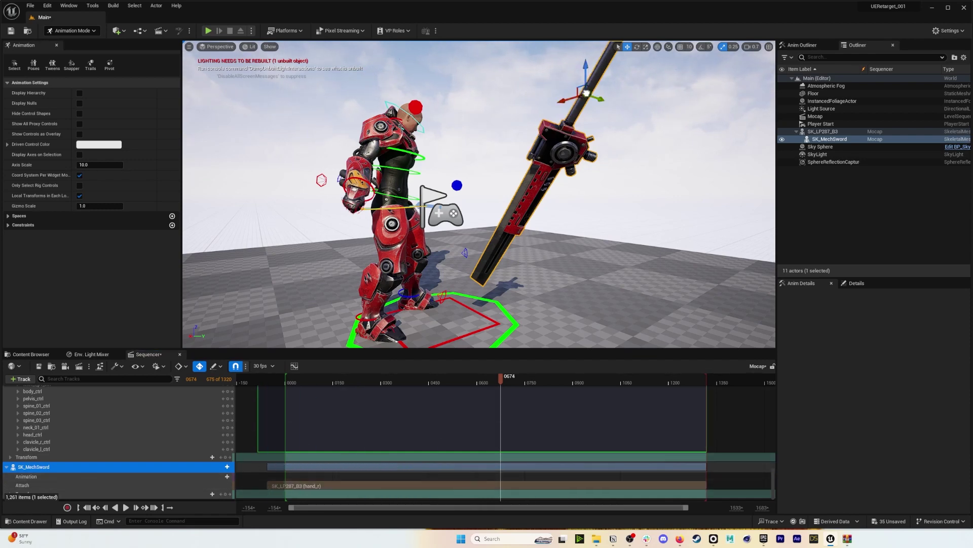
# Move the attached sword's handle into the character's right hand and play the animation, stopping at frame 753.
pyautogui.moveTo(587, 93); pyautogui.dragTo(381, 229)
pyautogui.press('w')
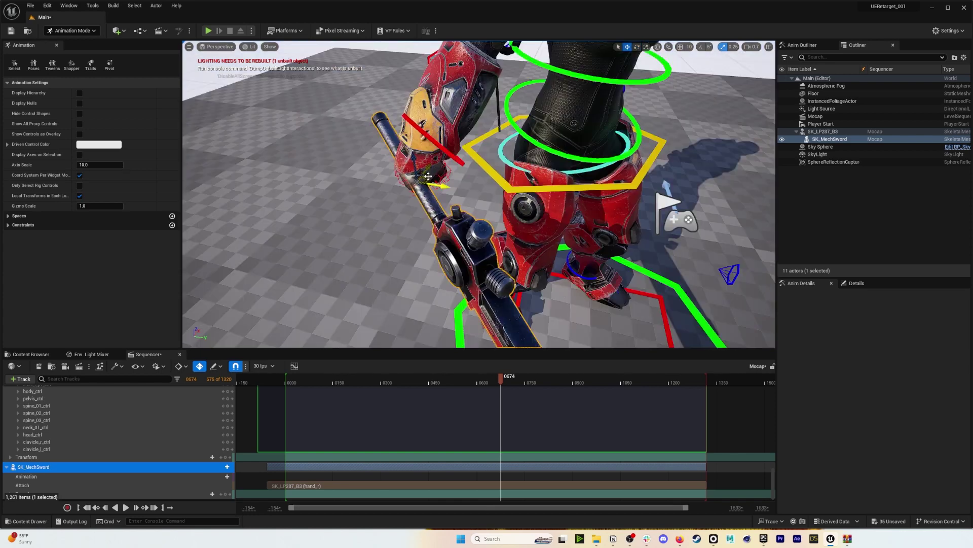
pyautogui.click(126, 507)
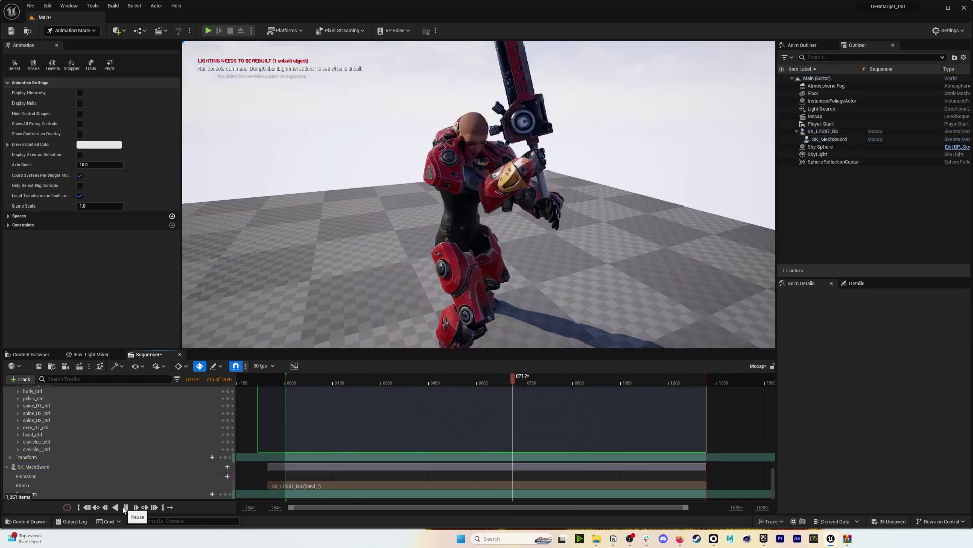
pyautogui.click(527, 383)
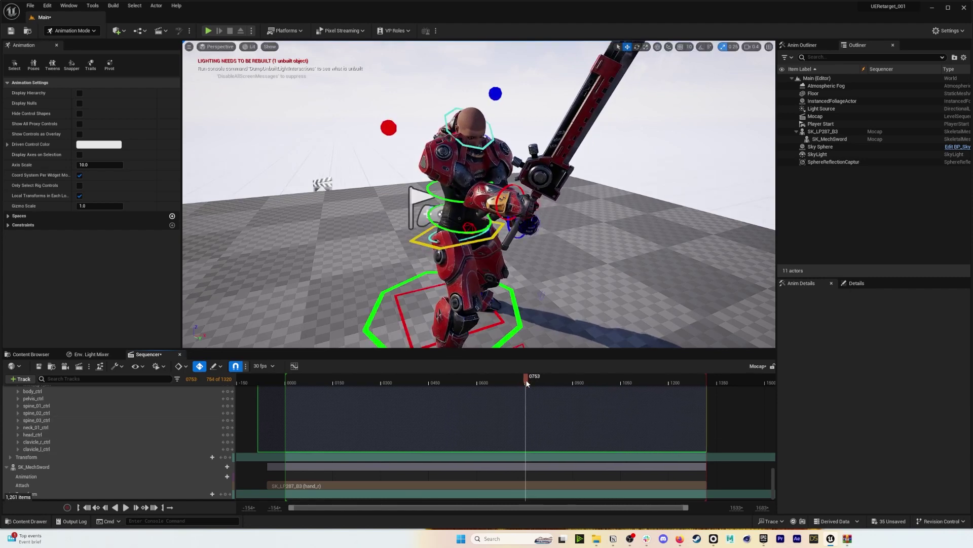
# Rotate the sword at frame 753 to line its handle up with both hands.
pyautogui.click(566, 165)
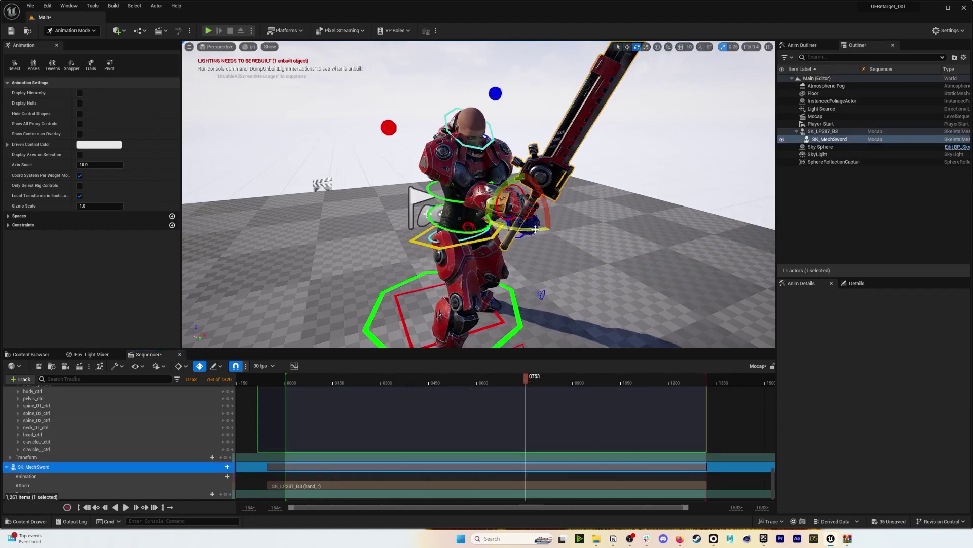
pyautogui.moveTo(536, 228); pyautogui.dragTo(519, 229)
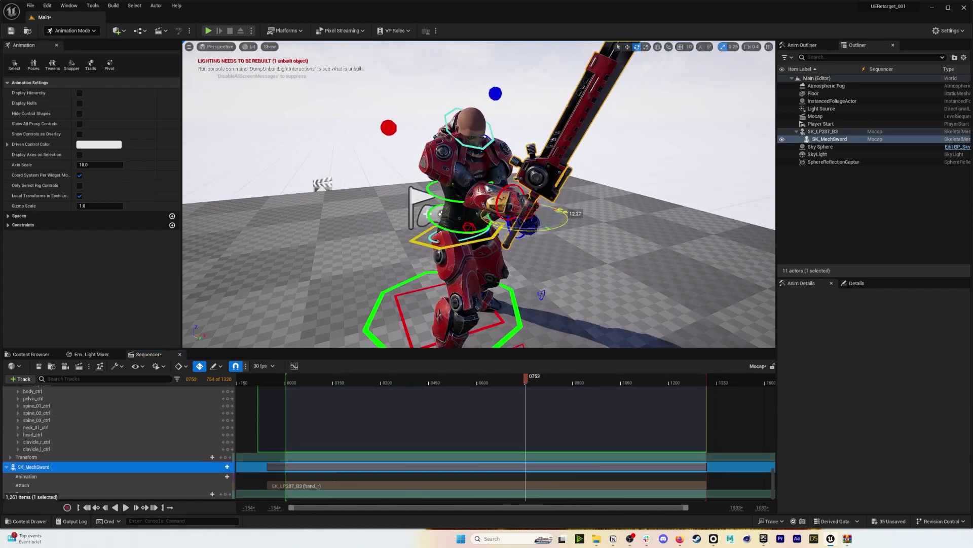
pyautogui.moveTo(530, 229); pyautogui.dragTo(400, 226, button='right')
pyautogui.press('d')
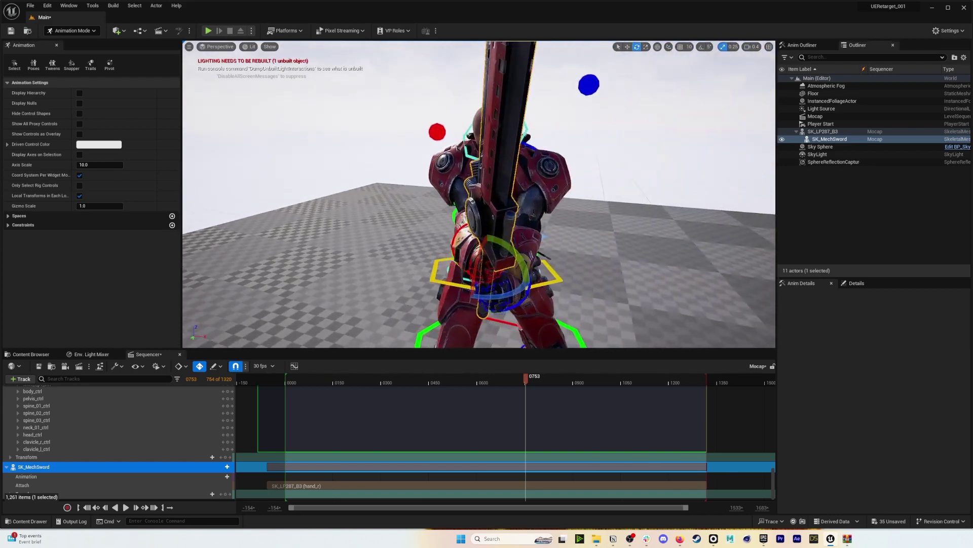
pyautogui.press('s')
pyautogui.moveTo(515, 305); pyautogui.dragTo(534, 305)
# Examine the fit of the sword handle in both hands at frame 753, close up and from the front.
pyautogui.press('d')
pyautogui.moveTo(533, 306); pyautogui.dragTo(400, 339, button='right')
pyautogui.press('w')
pyautogui.press('w')
pyautogui.press('s')
pyautogui.press('w')
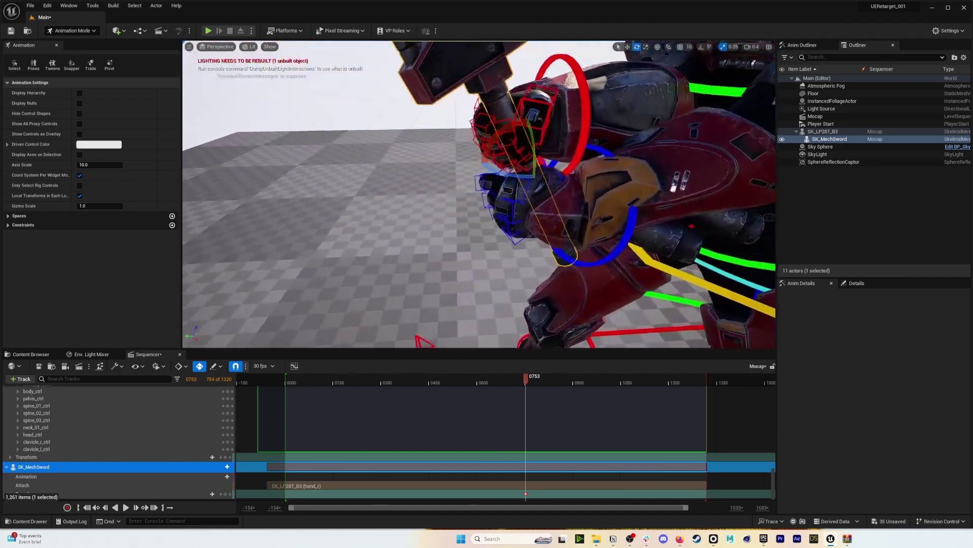
pyautogui.moveTo(552, 231); pyautogui.dragTo(553, 223, button='right')
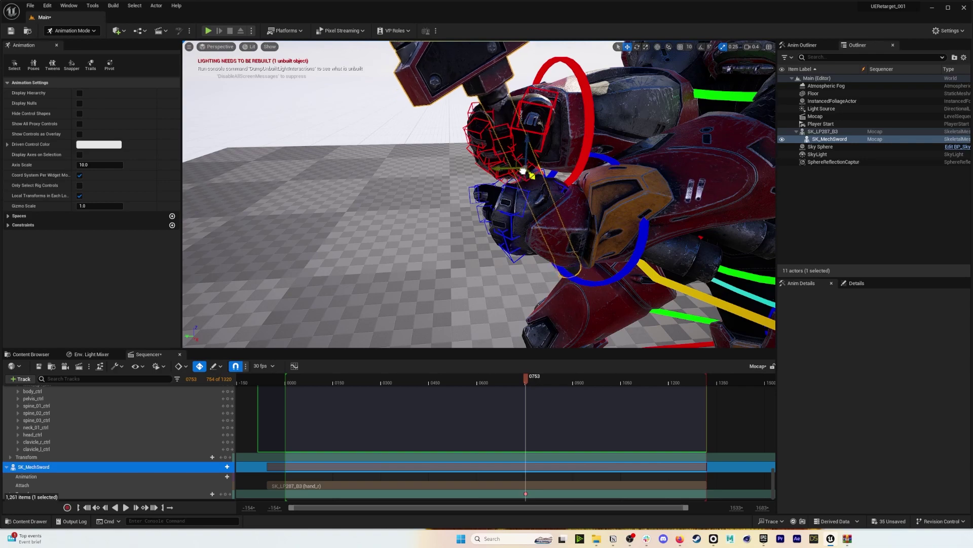
pyautogui.press('s')
pyautogui.moveTo(525, 176); pyautogui.dragTo(613, 152, button='right')
pyautogui.press('a')
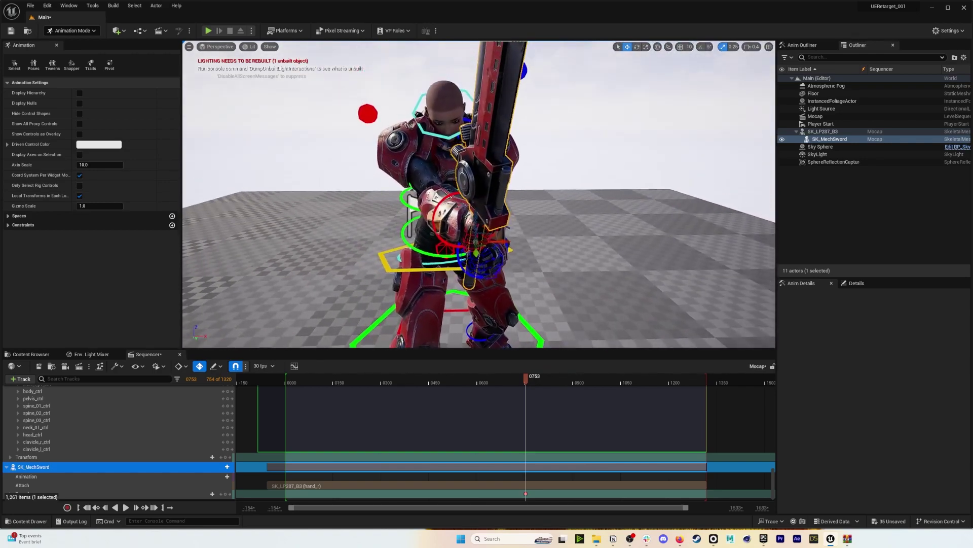
# Play the sword swing from frame 682 and scrub back to frame 777, checking how the hands follow the sword.
pyautogui.click(532, 170)
pyautogui.moveTo(514, 383); pyautogui.dragTo(504, 381)
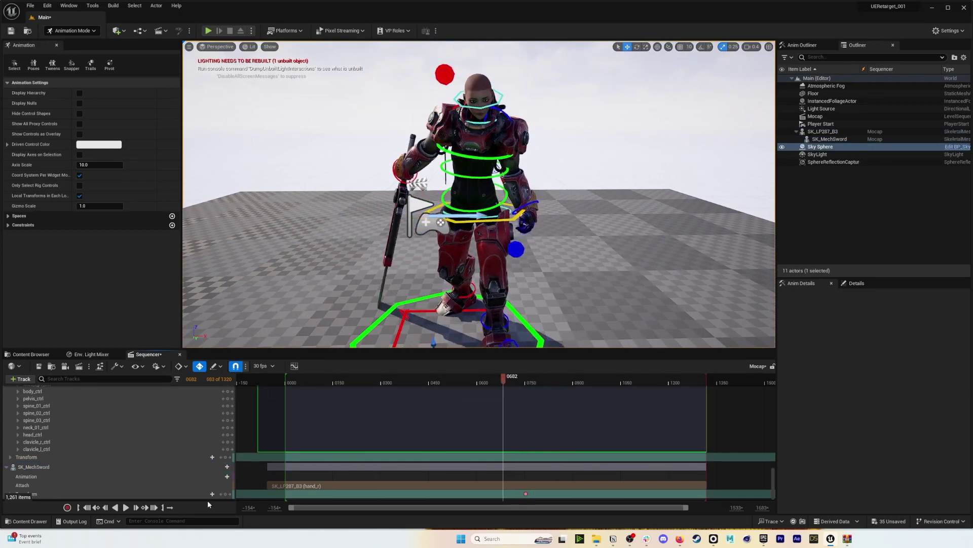
pyautogui.click(126, 507)
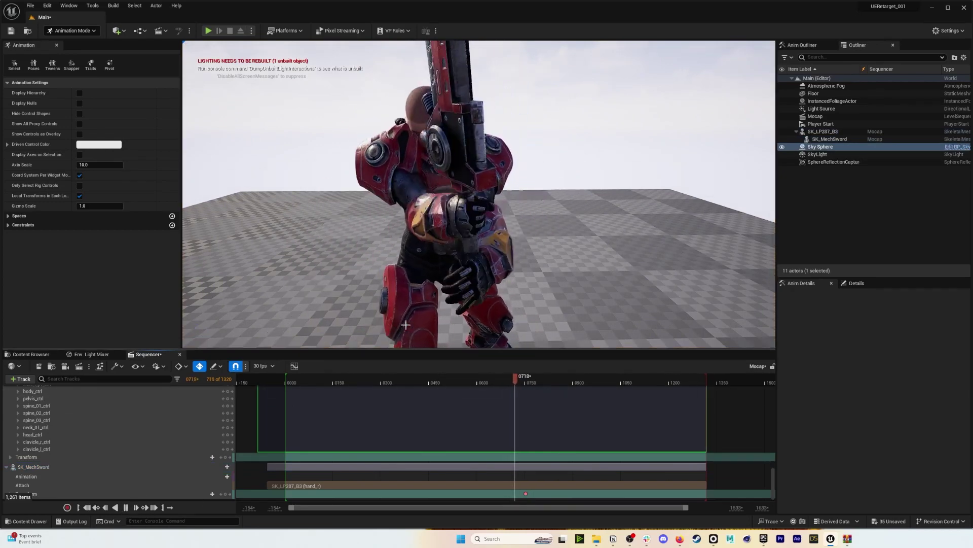
pyautogui.moveTo(480, 276); pyautogui.dragTo(433, 239, button='right')
pyautogui.moveTo(566, 377); pyautogui.dragTo(536, 379)
pyautogui.press('s')
pyautogui.moveTo(500, 247); pyautogui.dragTo(501, 248, button='right')
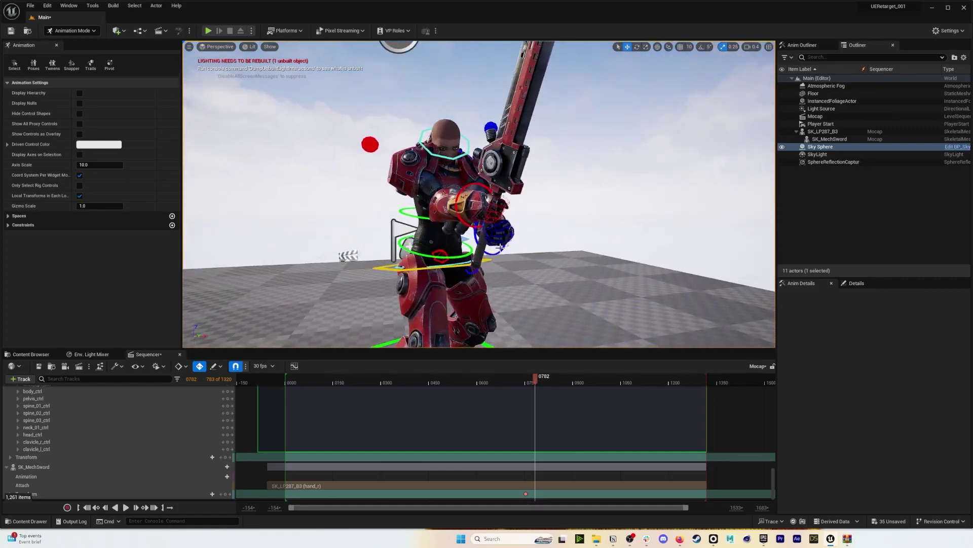
pyautogui.moveTo(530, 381); pyautogui.dragTo(518, 382)
pyautogui.press('space')
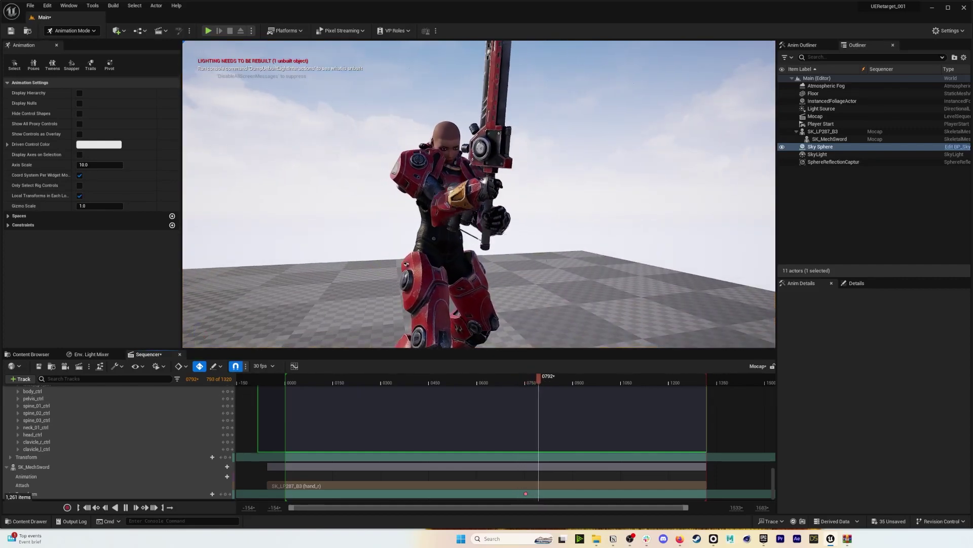
pyautogui.moveTo(547, 381); pyautogui.dragTo(535, 383)
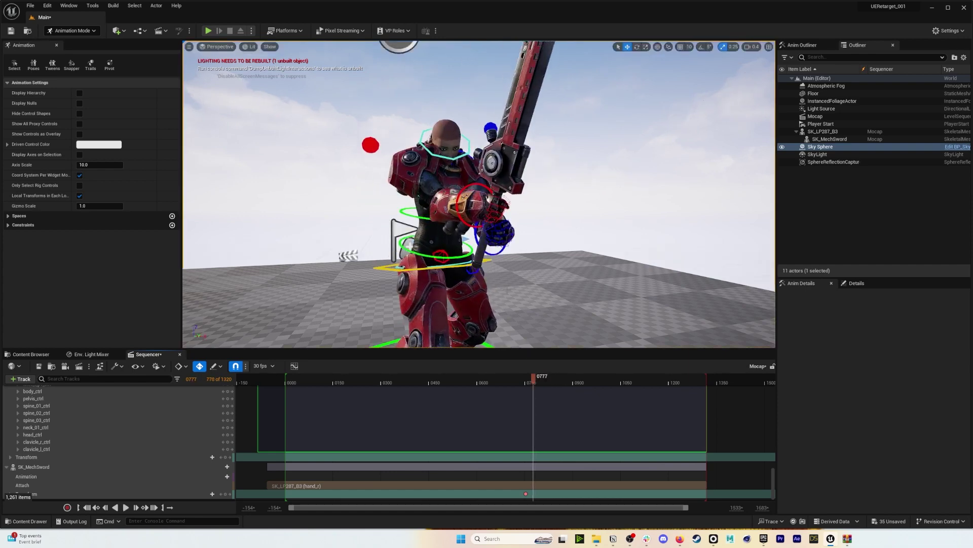
# Try moving hand_l_ctrl onto the sword handle at frame 777, scrub forward to check it, and undo the move.
pyautogui.click(501, 253)
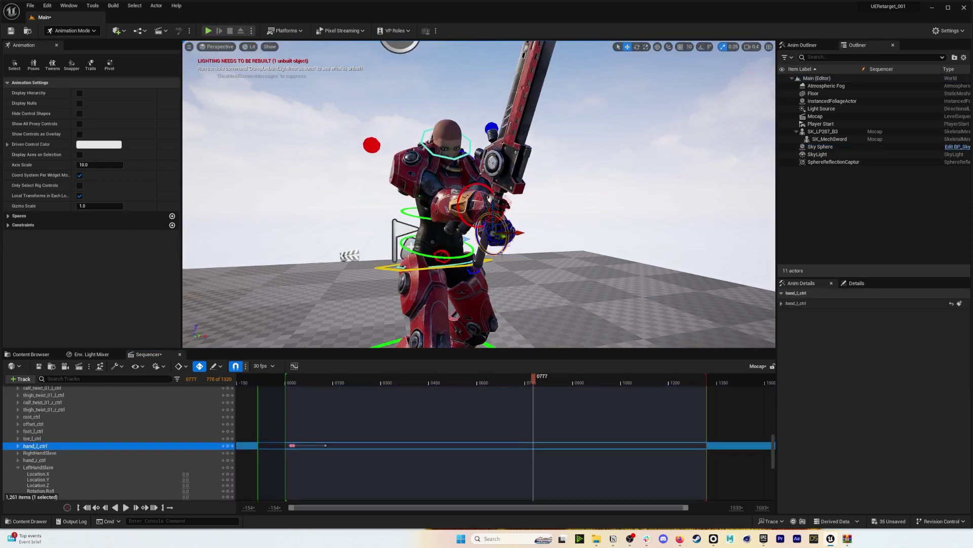
pyautogui.press('w')
pyautogui.moveTo(514, 237); pyautogui.dragTo(514, 237, button='right')
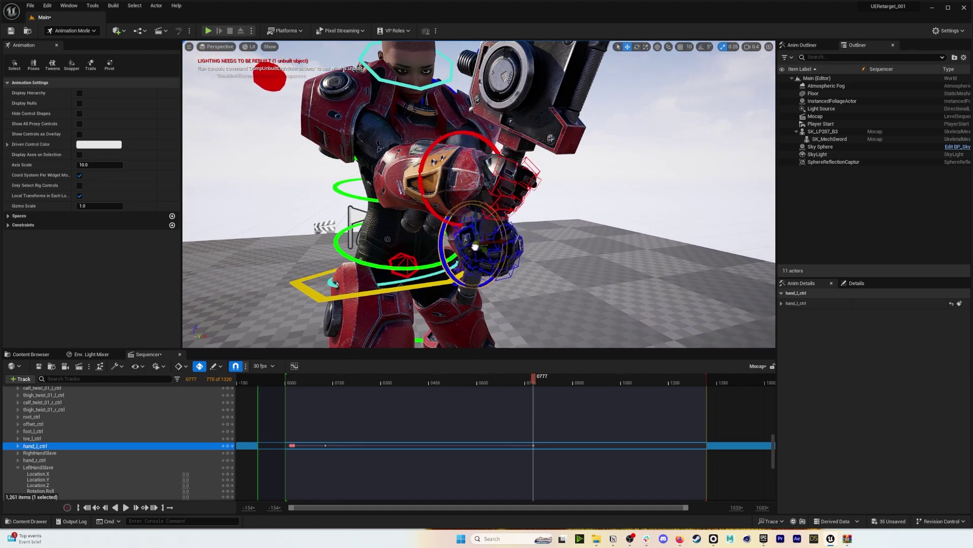
pyautogui.moveTo(533, 383); pyautogui.dragTo(541, 379)
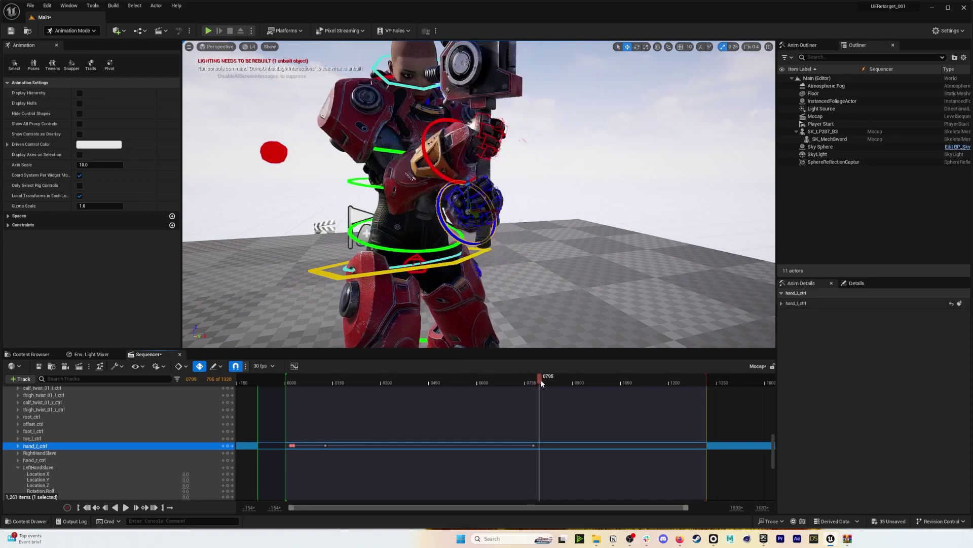
pyautogui.hotkey('ctrl', 'z')
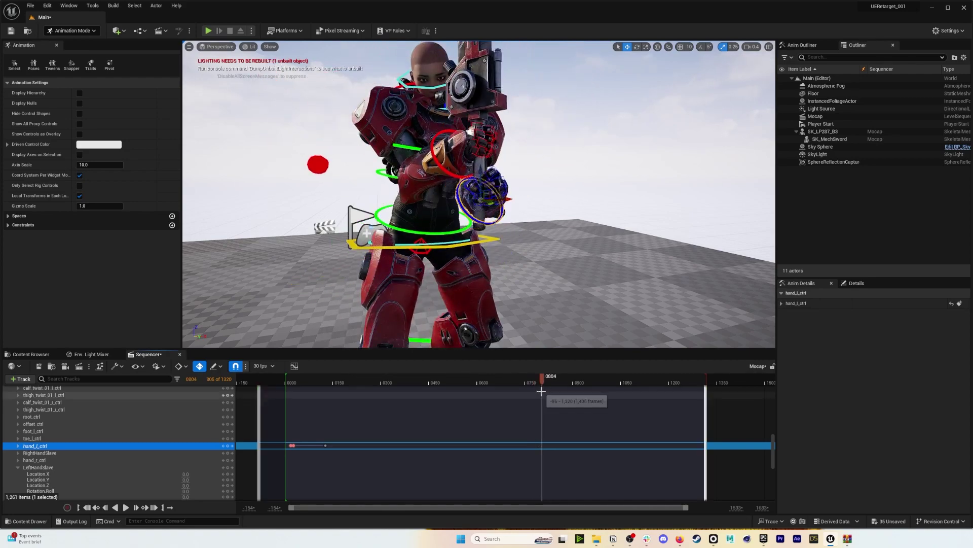
# Move the LeftHandSlave control from beside the character onto the sword handle near the left hand at frame 804.
pyautogui.moveTo(512, 234); pyautogui.dragTo(492, 232, button='right')
pyautogui.press('w')
pyautogui.press('d')
pyautogui.press('s')
pyautogui.press('a')
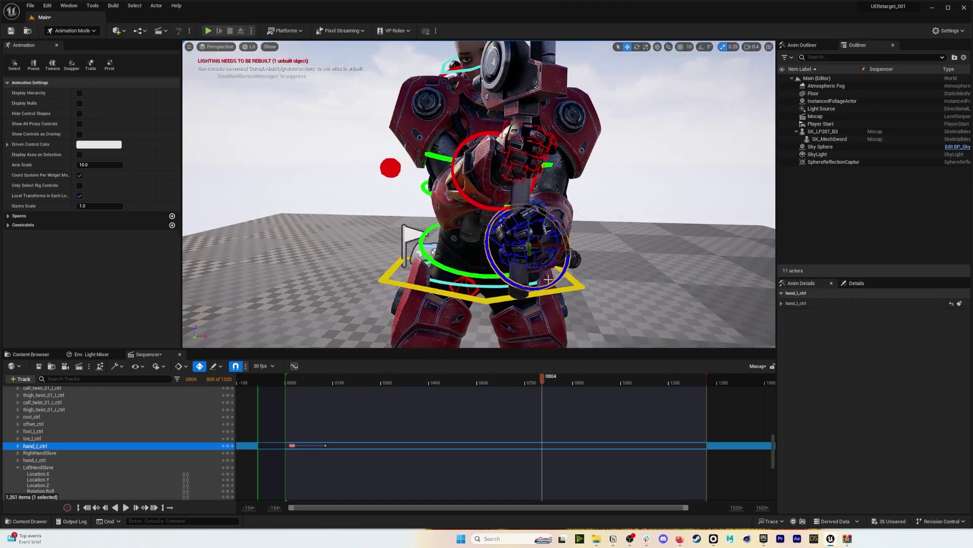
pyautogui.press('d')
pyautogui.moveTo(559, 145); pyautogui.dragTo(431, 138, button='right')
pyautogui.press('d')
pyautogui.press('d')
pyautogui.click(637, 158)
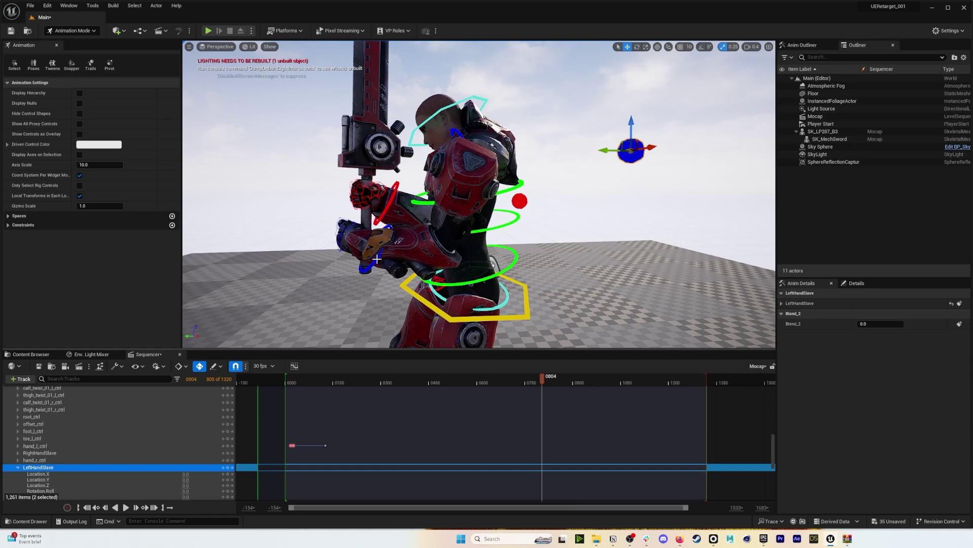
pyautogui.moveTo(634, 151); pyautogui.dragTo(575, 168)
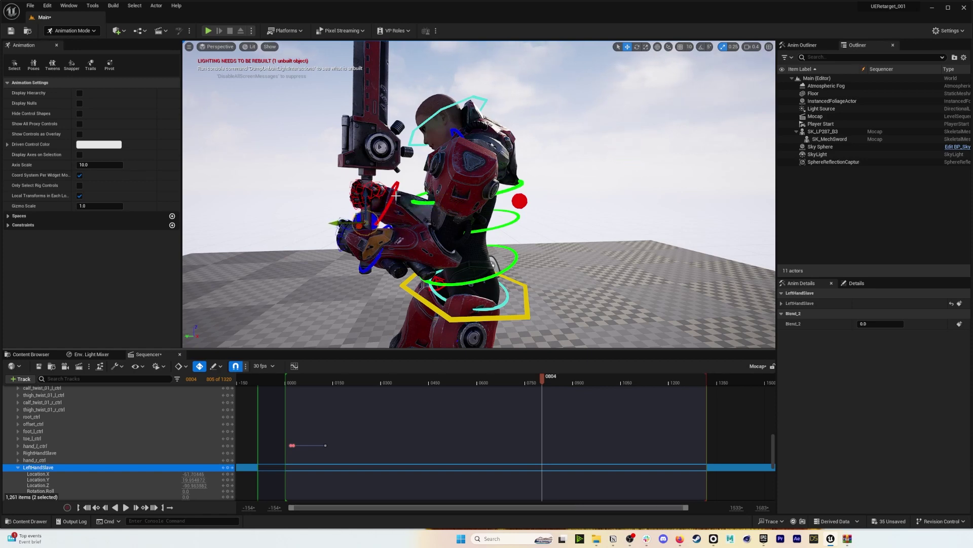
# Fine-tune the LeftHandSlave position at frame 804 so it sits centred on the sword handle just above the left hand.
pyautogui.press('f')
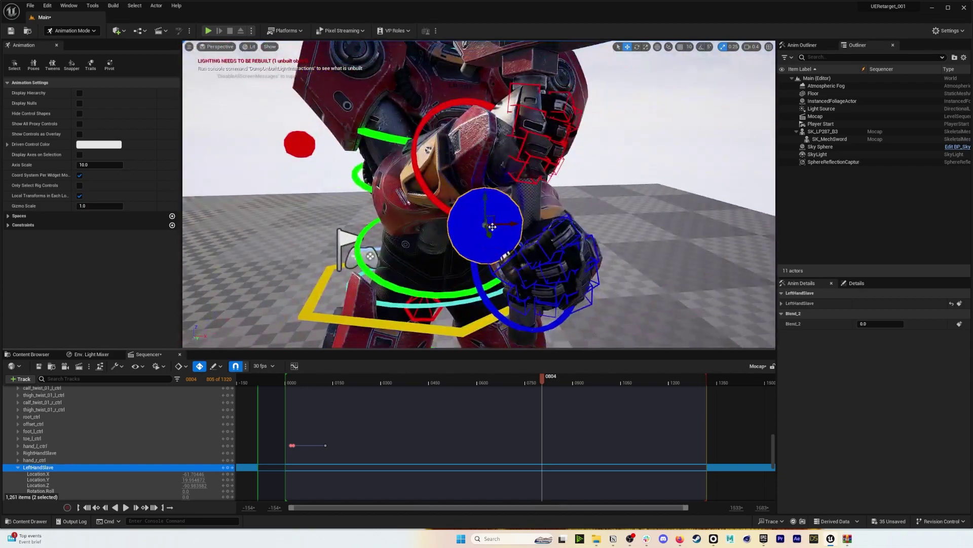
pyautogui.moveTo(492, 227); pyautogui.dragTo(558, 217)
pyautogui.keyDown('alt'); pyautogui.moveTo(587, 184); pyautogui.dragTo(532, 185); pyautogui.keyUp('alt')
pyautogui.scroll(3, 329, 305)
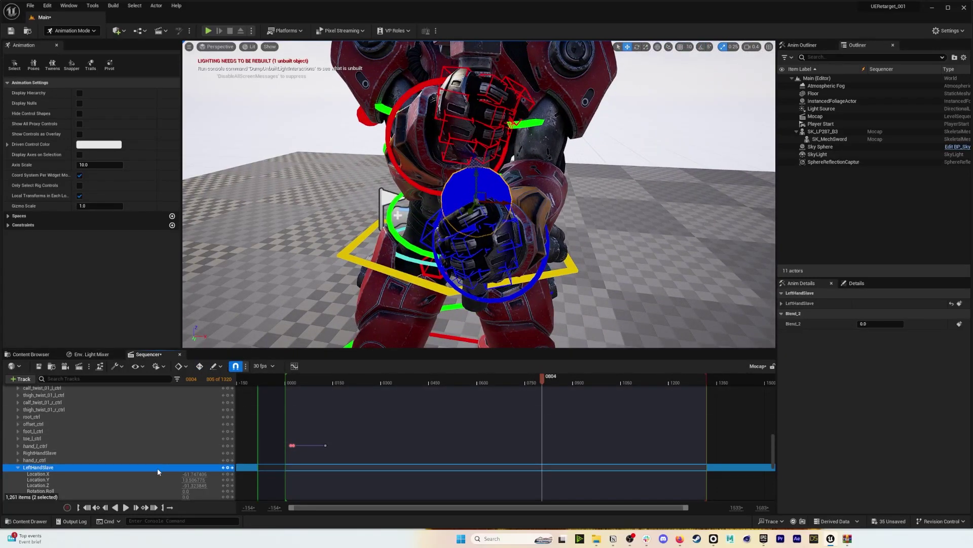
# Key the LeftHandSlave Blend at 0.0 on frame 725 and at 1.0 on frame 740.
pyautogui.scroll(-3, 158, 467)
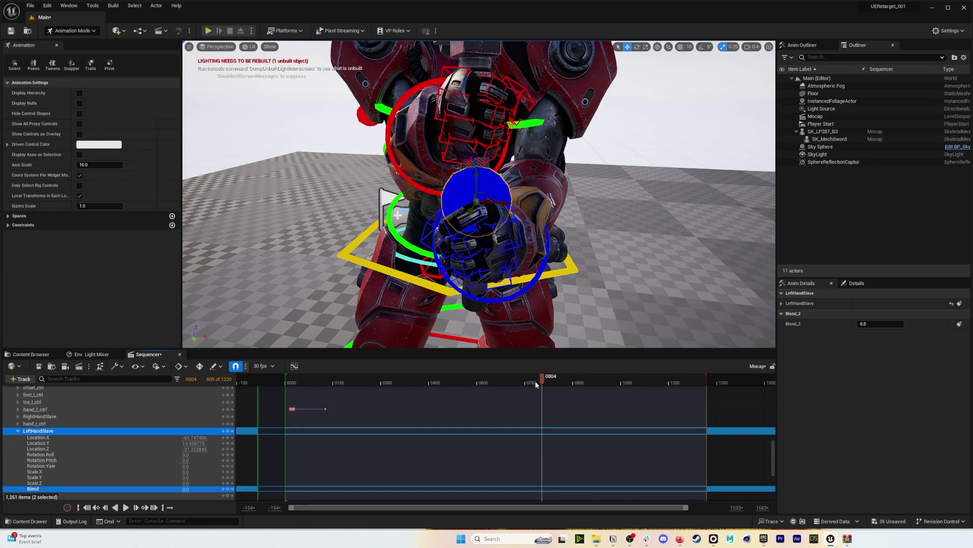
pyautogui.moveTo(536, 384); pyautogui.dragTo(505, 373)
pyautogui.keyDown('alt'); pyautogui.moveTo(499, 244); pyautogui.dragTo(434, 244, button='right'); pyautogui.keyUp('alt')
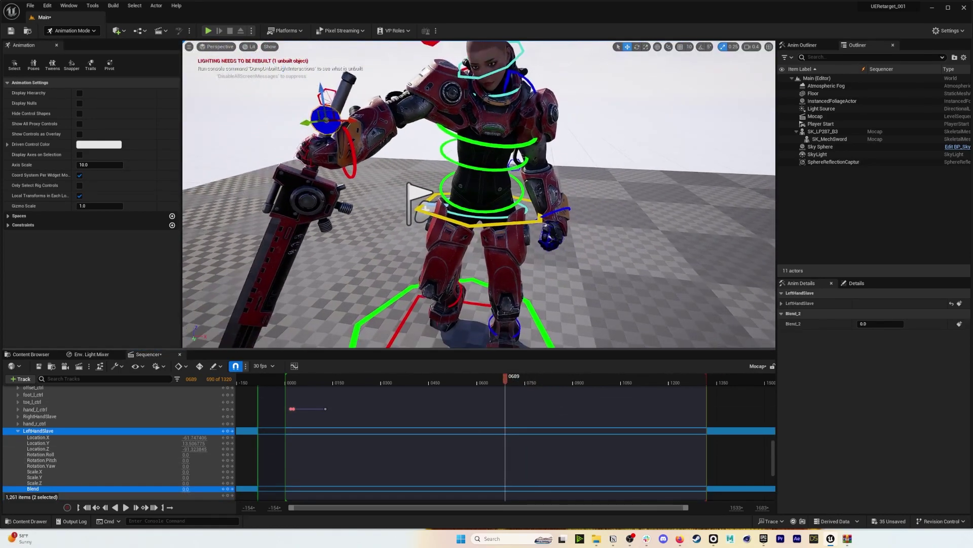
pyautogui.keyDown('alt'); pyautogui.moveTo(499, 330); pyautogui.dragTo(474, 329, button='right'); pyautogui.keyUp('alt')
pyautogui.moveTo(506, 379); pyautogui.dragTo(516, 378)
pyautogui.keyDown('alt'); pyautogui.moveTo(499, 305); pyautogui.dragTo(548, 304); pyautogui.keyUp('alt')
pyautogui.keyDown('alt'); pyautogui.moveTo(500, 304); pyautogui.dragTo(553, 304, button='right'); pyautogui.keyUp('alt')
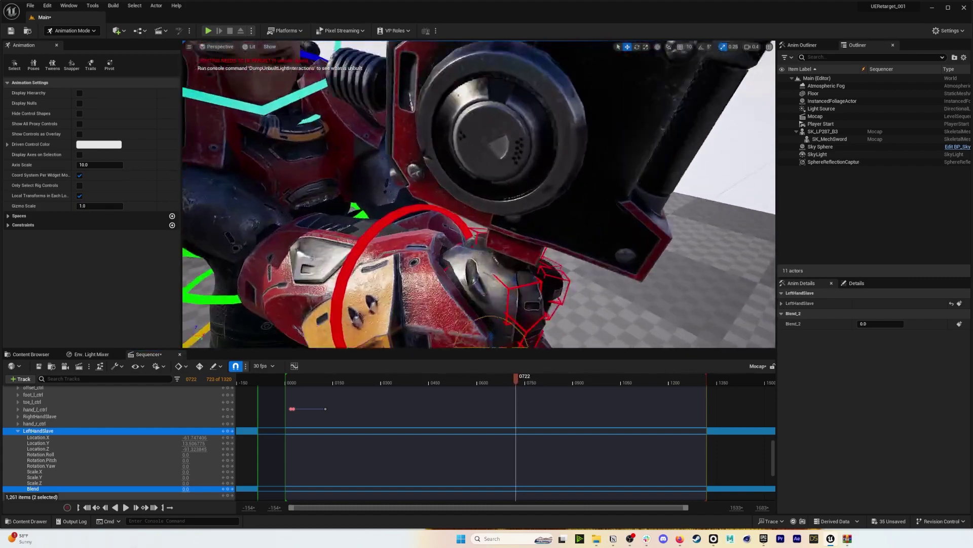
pyautogui.keyDown('alt'); pyautogui.moveTo(494, 304); pyautogui.dragTo(494, 193, button='middle'); pyautogui.keyUp('alt')
pyautogui.keyDown('alt'); pyautogui.moveTo(494, 304); pyautogui.dragTo(451, 304, button='right'); pyautogui.keyUp('alt')
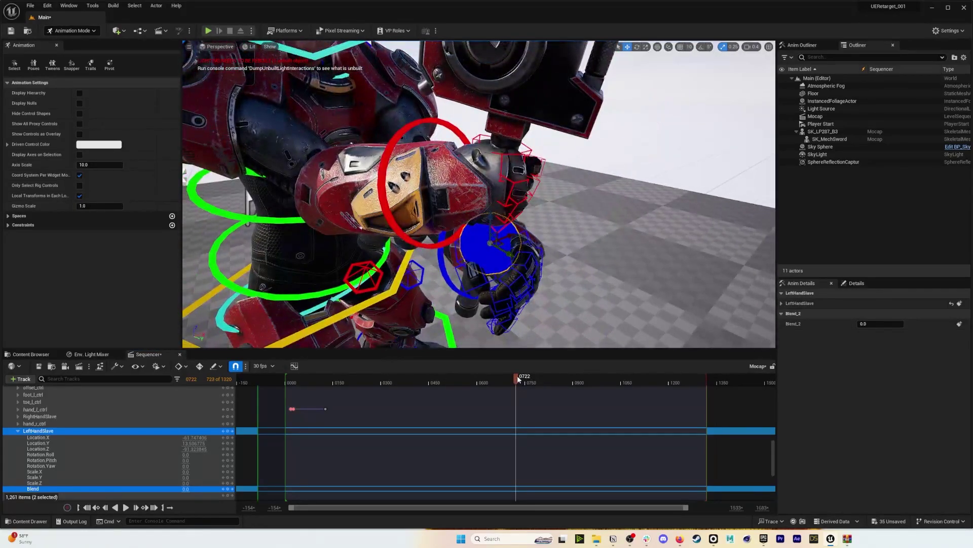
pyautogui.moveTo(517, 378); pyautogui.dragTo(517, 378)
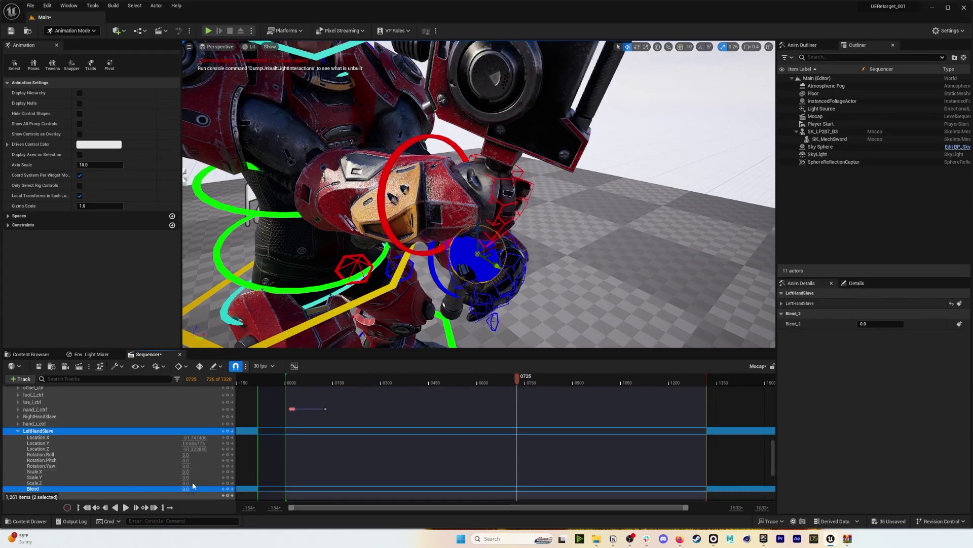
pyautogui.click(228, 490)
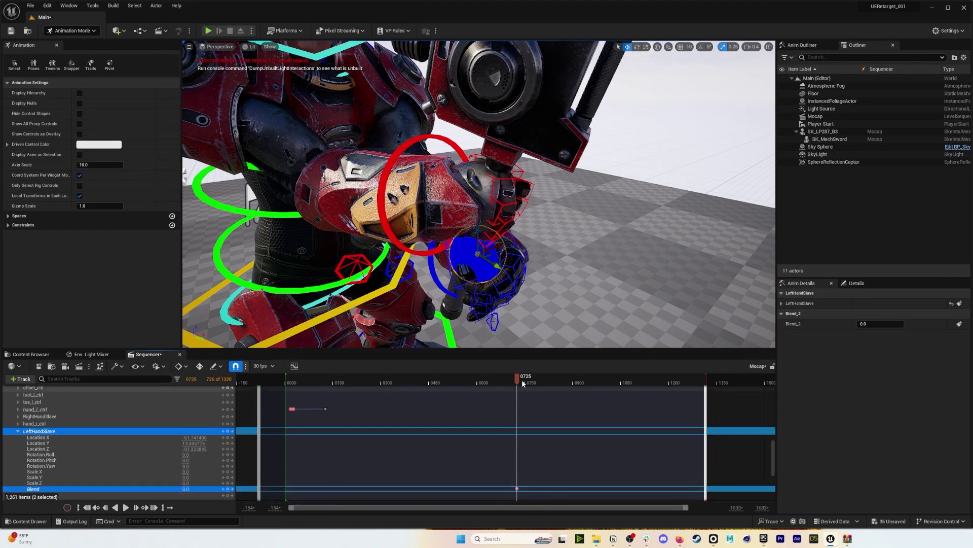
pyautogui.moveTo(518, 379); pyautogui.dragTo(525, 381)
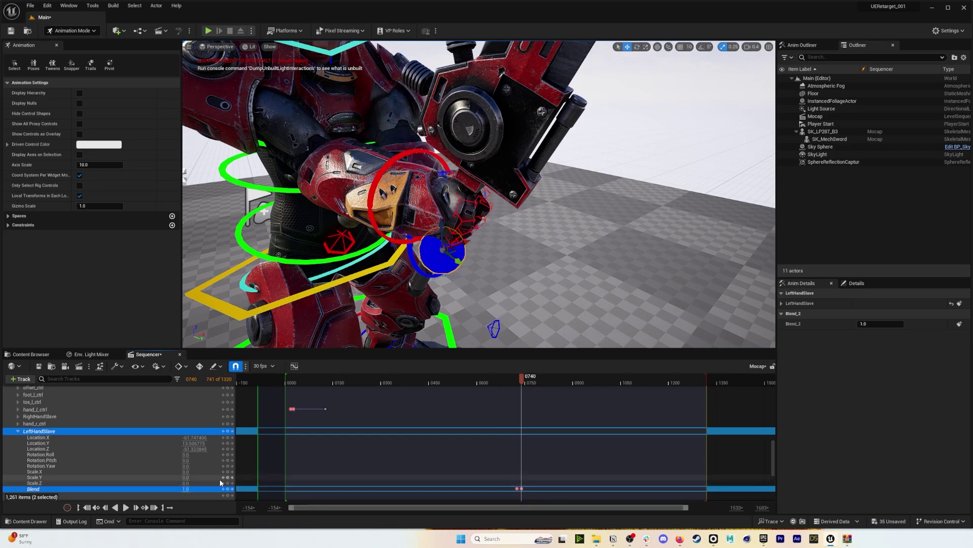
# Reselect LeftHandSlave and shift it slightly at frame 740 to align it with the sword handle.
pyautogui.click(572, 238)
pyautogui.keyDown('alt'); pyautogui.moveTo(573, 238); pyautogui.dragTo(415, 183); pyautogui.keyUp('alt')
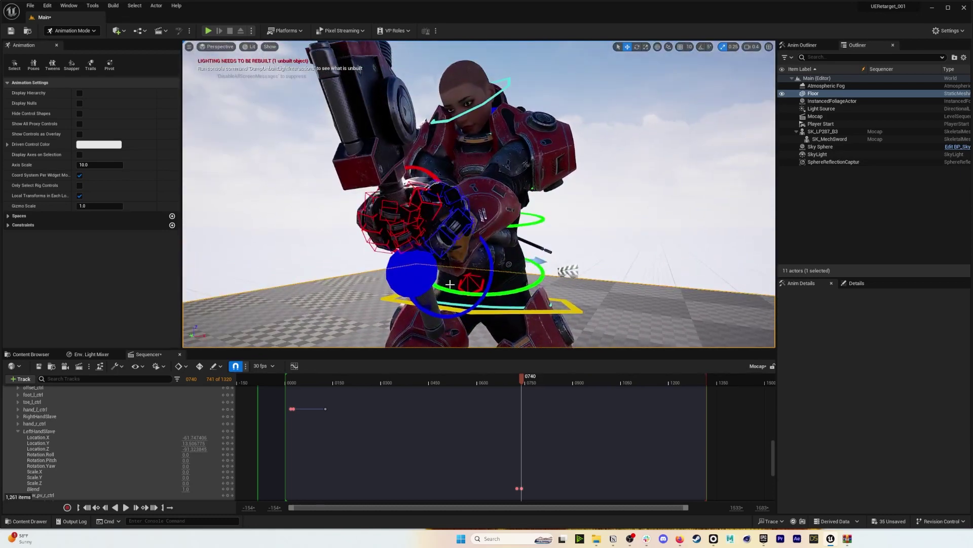
pyautogui.click(430, 279)
pyautogui.moveTo(475, 276); pyautogui.dragTo(538, 261, button='right')
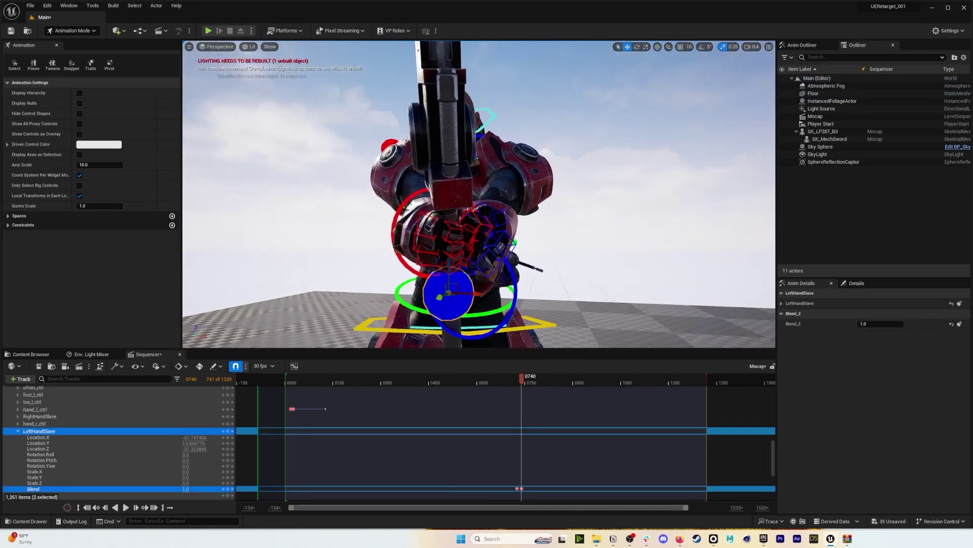
pyautogui.moveTo(497, 291); pyautogui.dragTo(507, 266, button='right')
pyautogui.press('w')
pyautogui.moveTo(457, 242); pyautogui.dragTo(456, 242, button='right')
pyautogui.press('a')
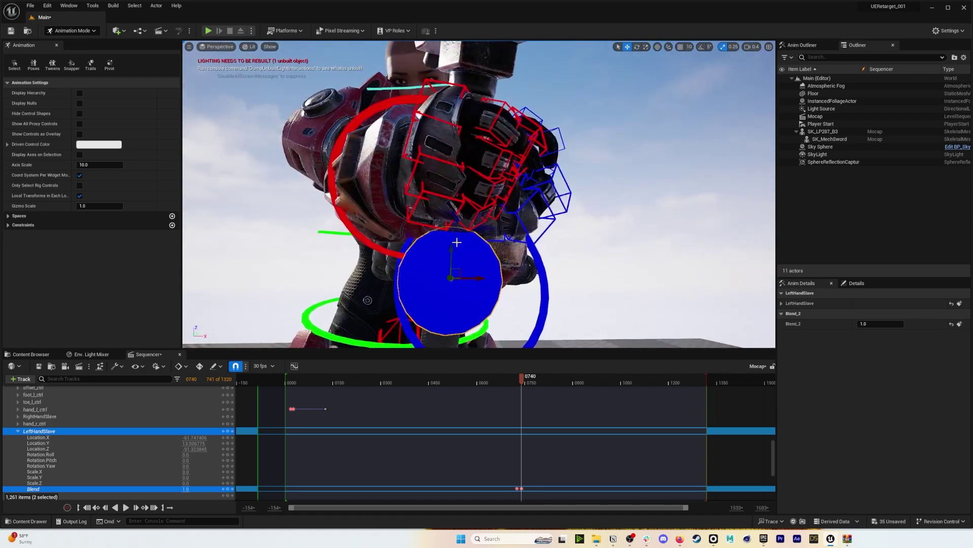
pyautogui.moveTo(452, 250); pyautogui.dragTo(489, 292)
pyautogui.press('d')
# Rotate LeftHandSlave about several axes at frame 740 so the left palm and fingers face the sword handle.
pyautogui.moveTo(489, 292); pyautogui.dragTo(300, 279, button='right')
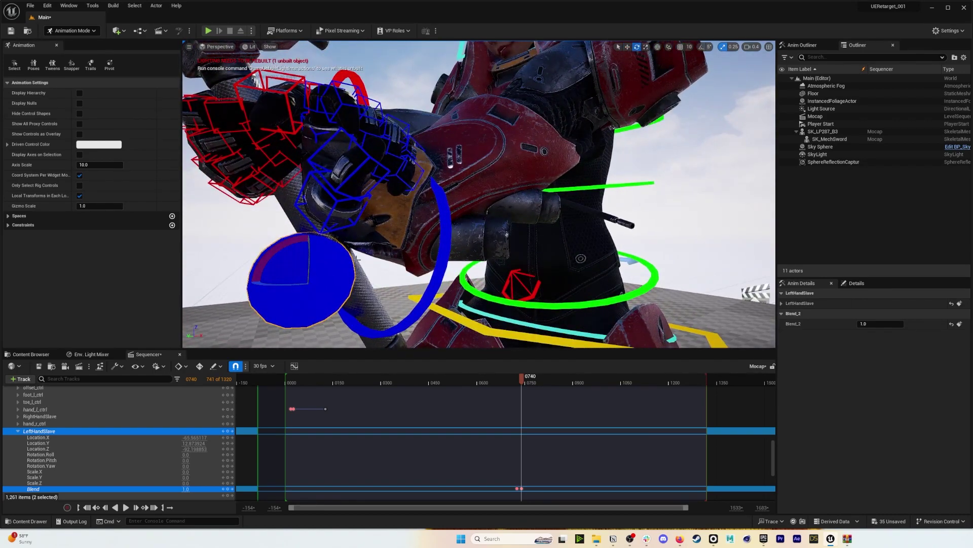
pyautogui.scroll(-4, 304, 259)
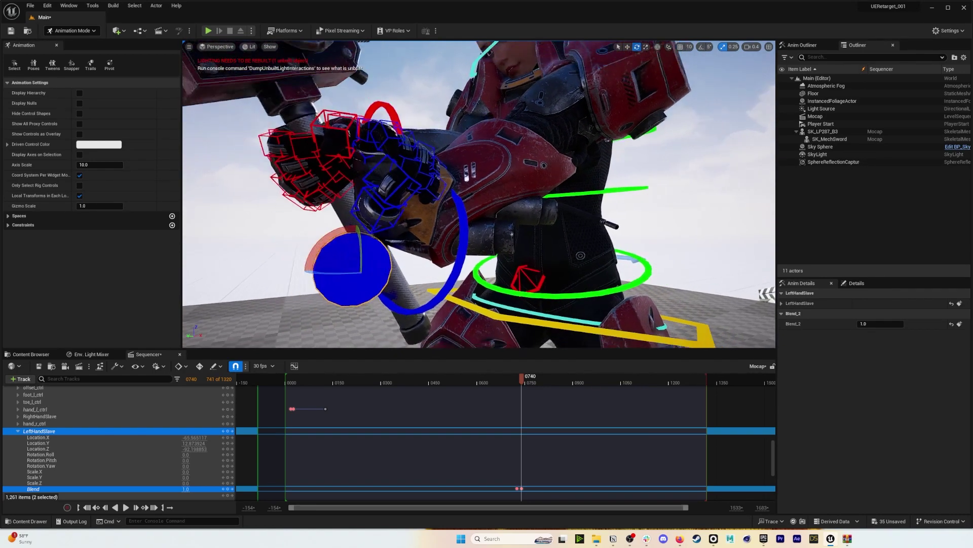
pyautogui.moveTo(350, 229); pyautogui.dragTo(391, 240)
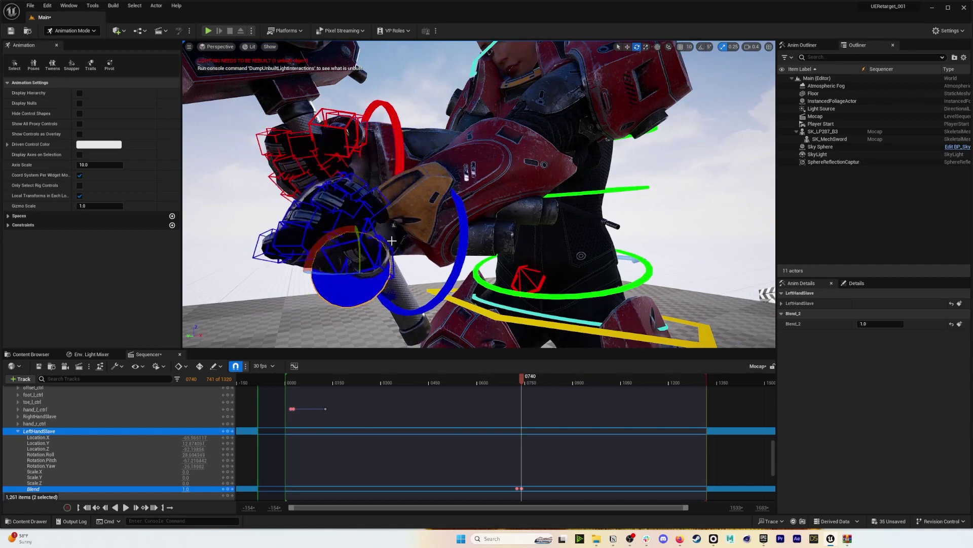
pyautogui.moveTo(352, 272); pyautogui.dragTo(299, 277)
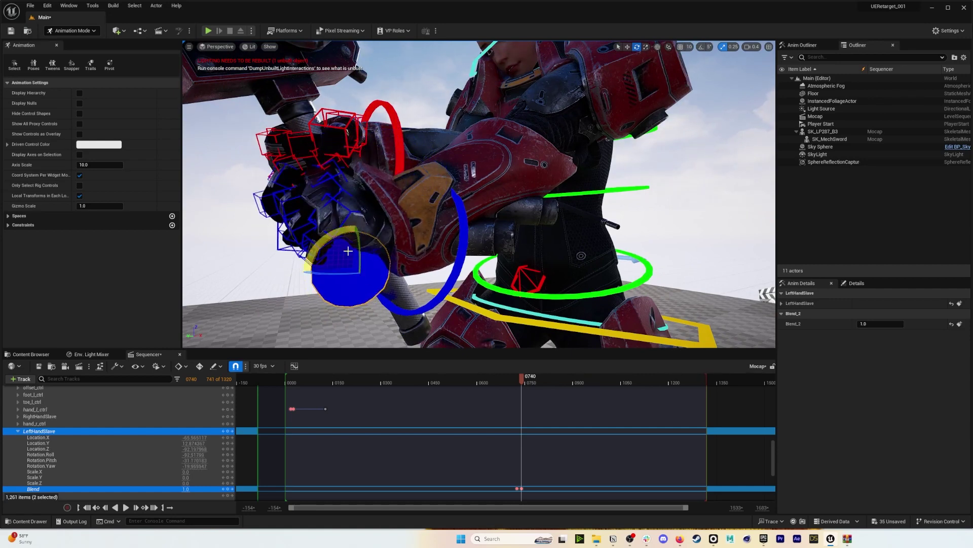
pyautogui.moveTo(357, 271); pyautogui.dragTo(353, 324)
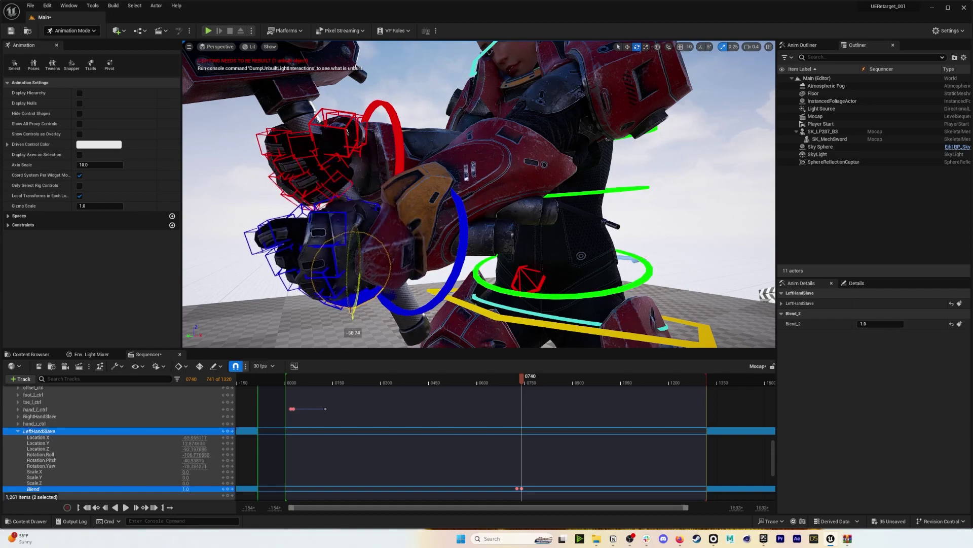
# Move LeftHandSlave at frame 740 so the left hand closes around the sword handle below the right hand.
pyautogui.keyDown('alt'); pyautogui.moveTo(514, 266); pyautogui.dragTo(755, 285); pyautogui.keyUp('alt')
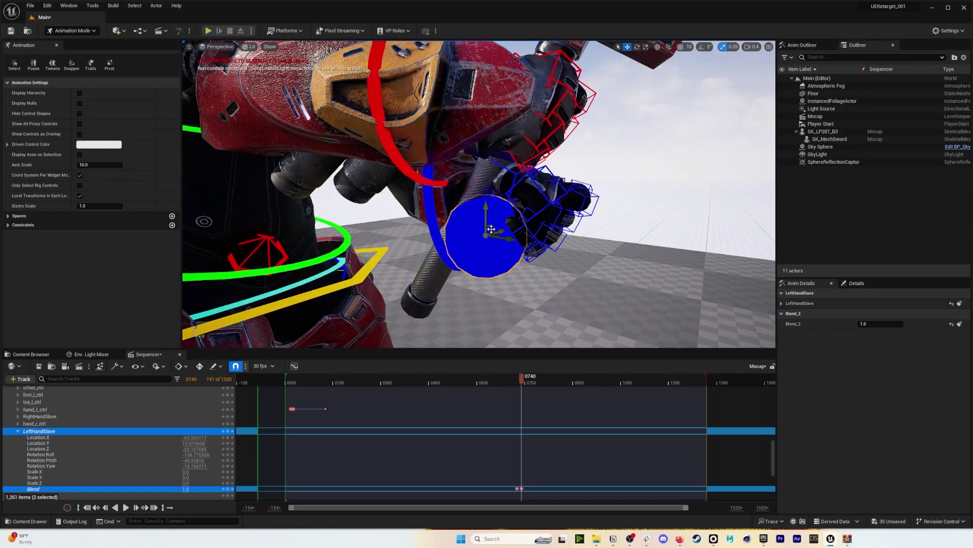
pyautogui.moveTo(490, 228); pyautogui.dragTo(433, 206)
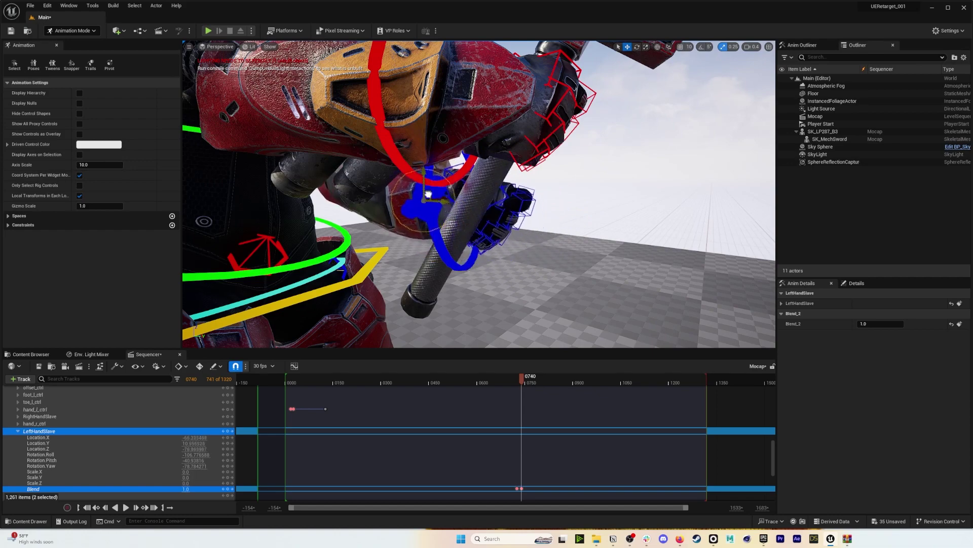
pyautogui.moveTo(465, 189); pyautogui.dragTo(262, 223, button='right')
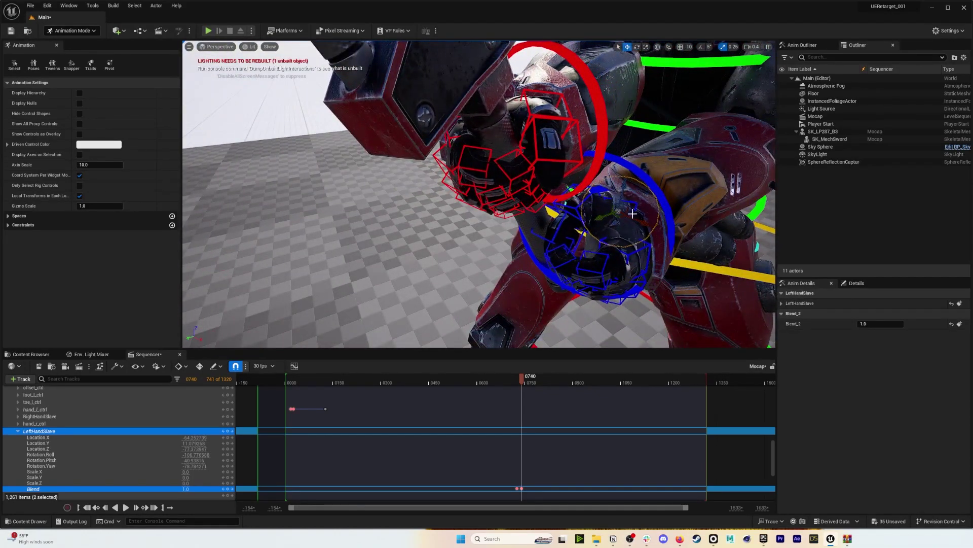
pyautogui.moveTo(622, 216); pyautogui.dragTo(690, 177)
# Scrub to frame 800 and play onward, checking from several angles how the left hand follows the sword handle.
pyautogui.press('s')
pyautogui.moveTo(497, 231); pyautogui.dragTo(495, 245, button='right')
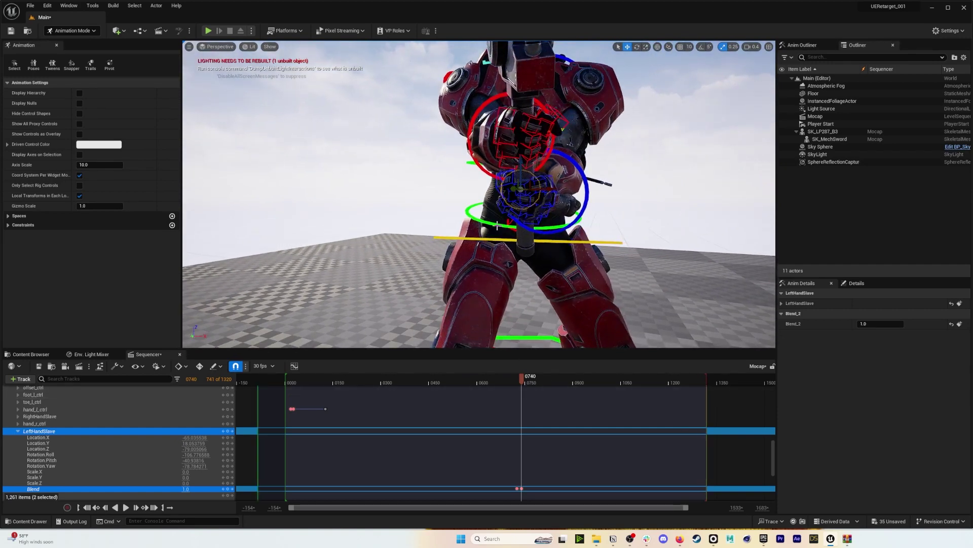
pyautogui.keyDown('alt'); pyautogui.moveTo(488, 202); pyautogui.dragTo(431, 209); pyautogui.keyUp('alt')
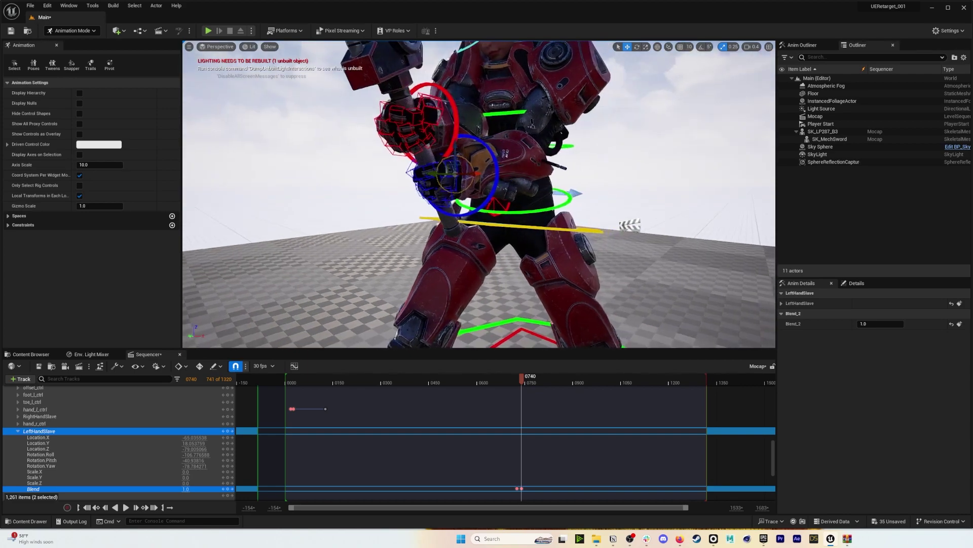
pyautogui.moveTo(479, 203); pyautogui.dragTo(473, 202, button='right')
pyautogui.press('s')
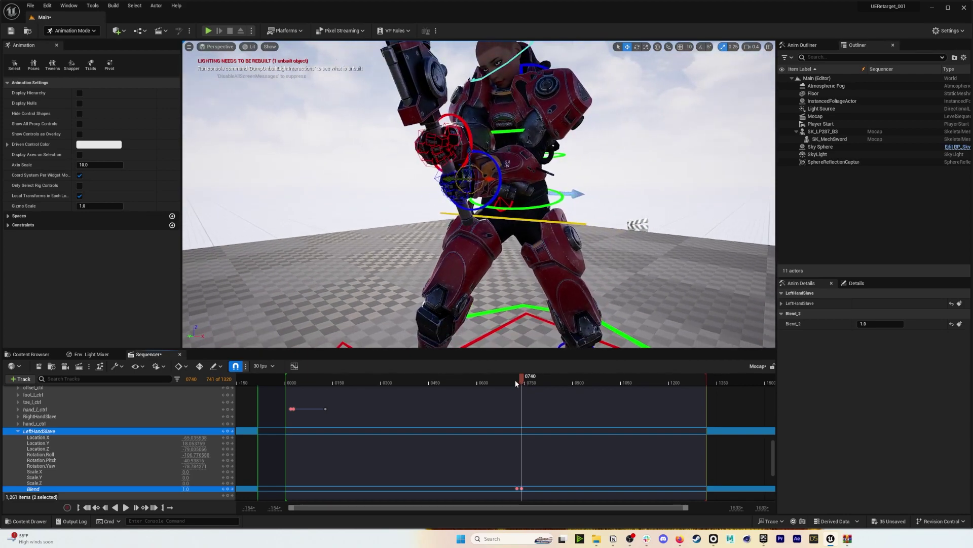
pyautogui.moveTo(513, 381); pyautogui.dragTo(541, 397)
pyautogui.moveTo(527, 294); pyautogui.dragTo(594, 279, button='right')
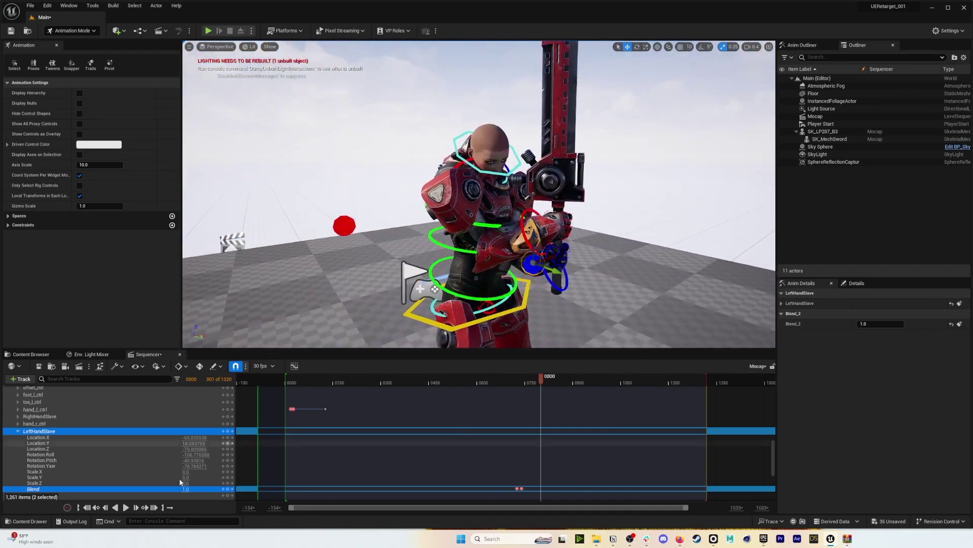
pyautogui.click(127, 506)
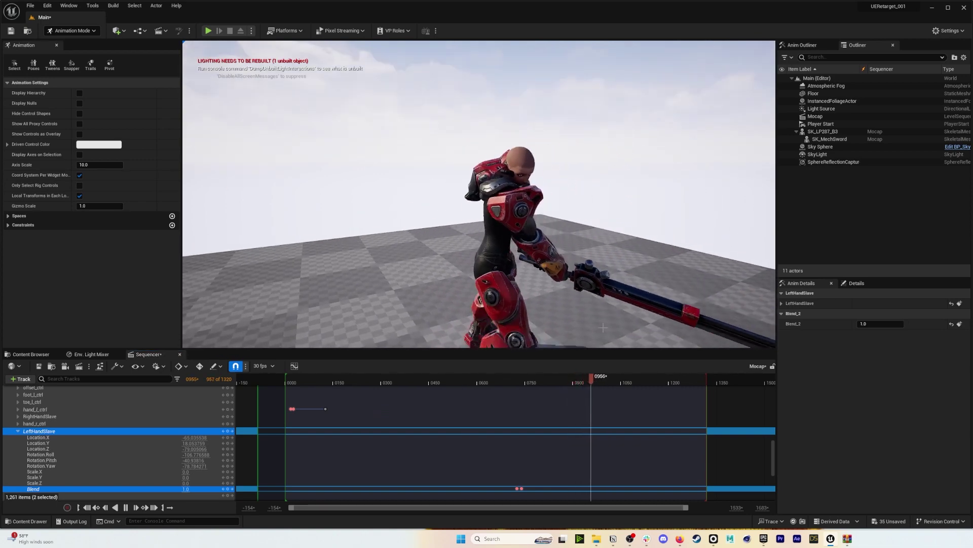
# Add a key on hand_l_ctrl at frame 692, before the left hand reaches the sword, and scrub forward to frame 711.
pyautogui.moveTo(588, 382); pyautogui.dragTo(511, 376)
pyautogui.keyDown('alt'); pyautogui.moveTo(522, 215); pyautogui.dragTo(355, 243); pyautogui.keyUp('alt')
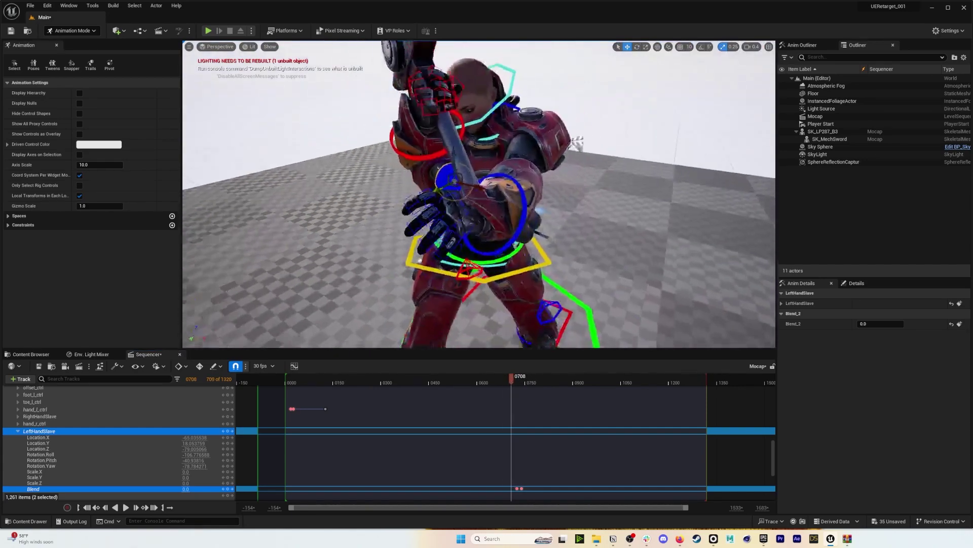
pyautogui.moveTo(514, 384); pyautogui.dragTo(510, 384)
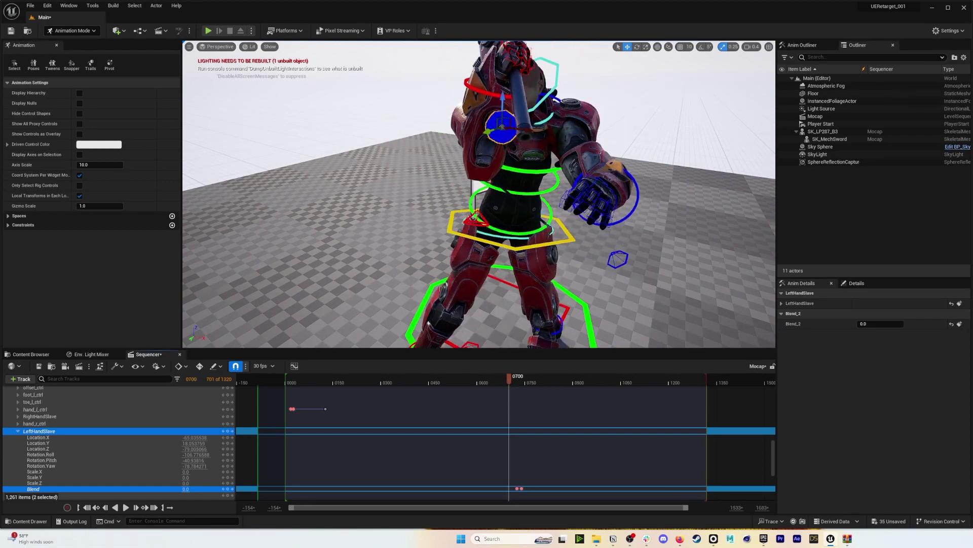
pyautogui.click(638, 201)
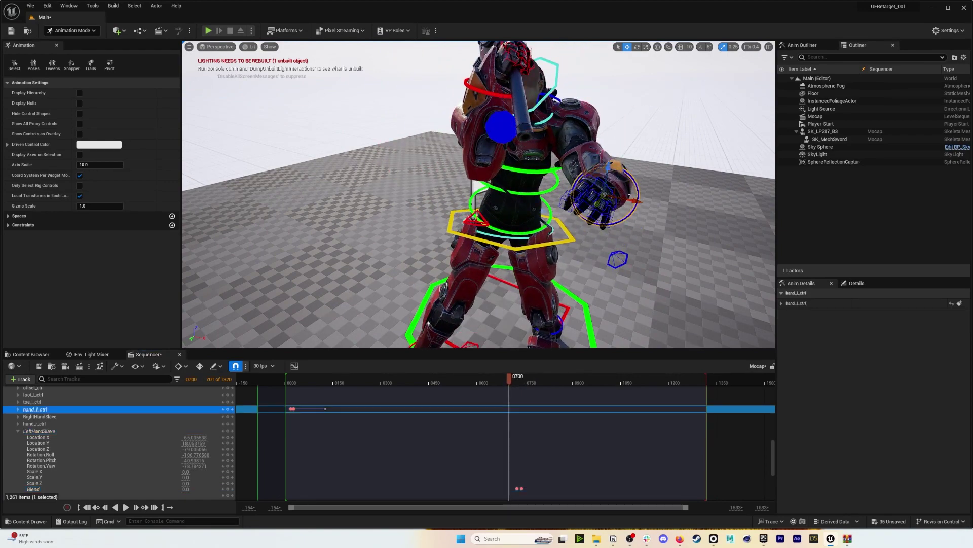
pyautogui.keyDown('alt'); pyautogui.moveTo(638, 201); pyautogui.dragTo(547, 201); pyautogui.keyUp('alt')
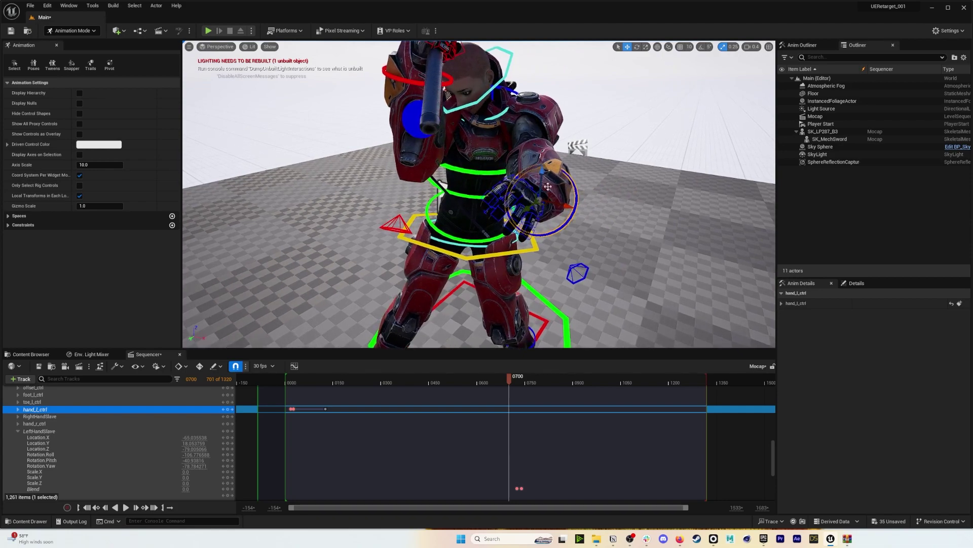
pyautogui.moveTo(510, 383); pyautogui.dragTo(507, 379)
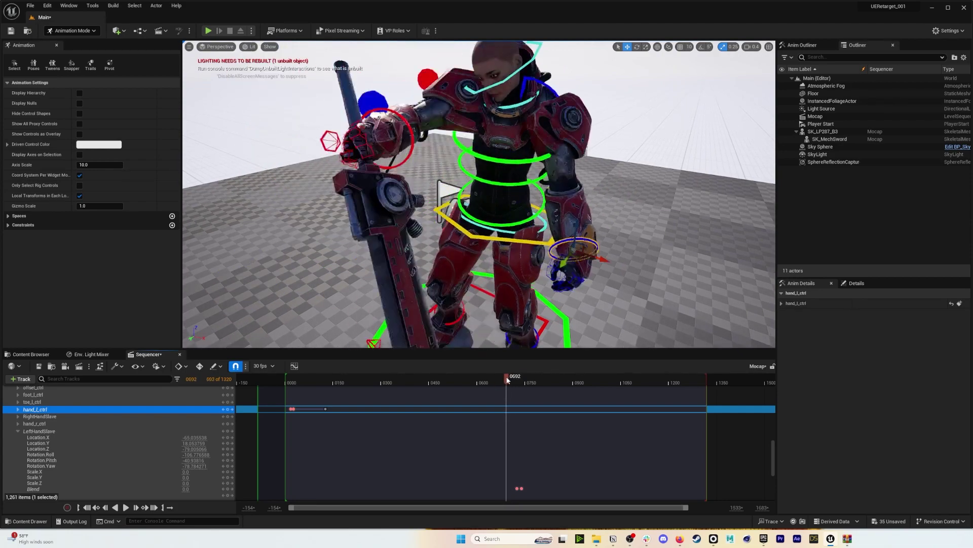
pyautogui.click(228, 410)
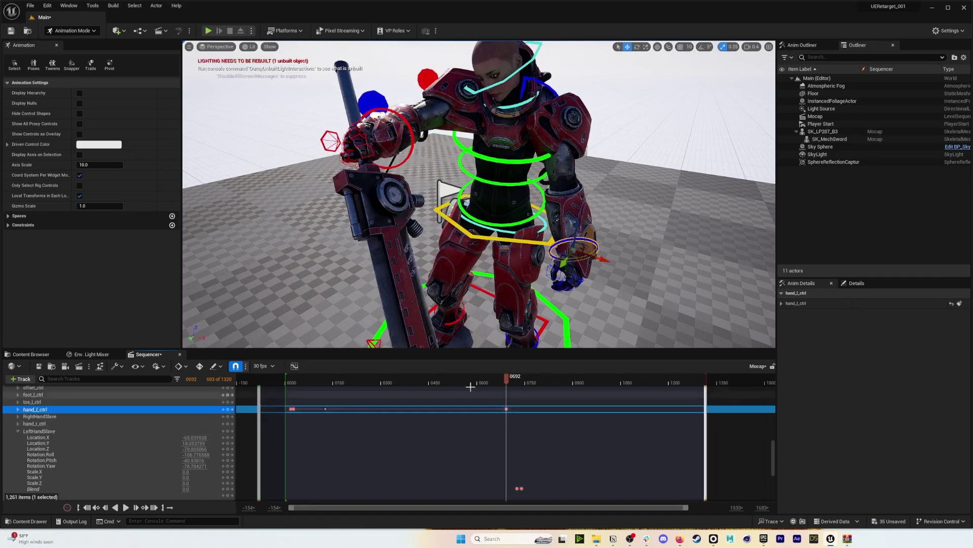
pyautogui.moveTo(504, 377); pyautogui.dragTo(514, 380)
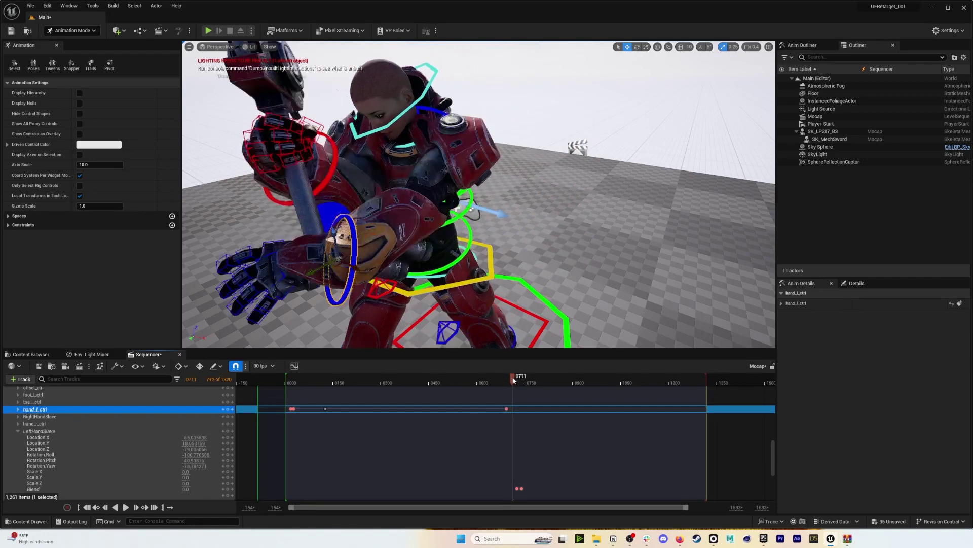
# Move hand_l_ctrl up toward the sword handle at frame 711, key it there, and key it again at frame 726.
pyautogui.moveTo(338, 265); pyautogui.dragTo(429, 268)
pyautogui.keyDown('alt'); pyautogui.moveTo(420, 230); pyautogui.dragTo(441, 170); pyautogui.keyUp('alt')
pyautogui.press('w')
pyautogui.moveTo(498, 183); pyautogui.dragTo(498, 153)
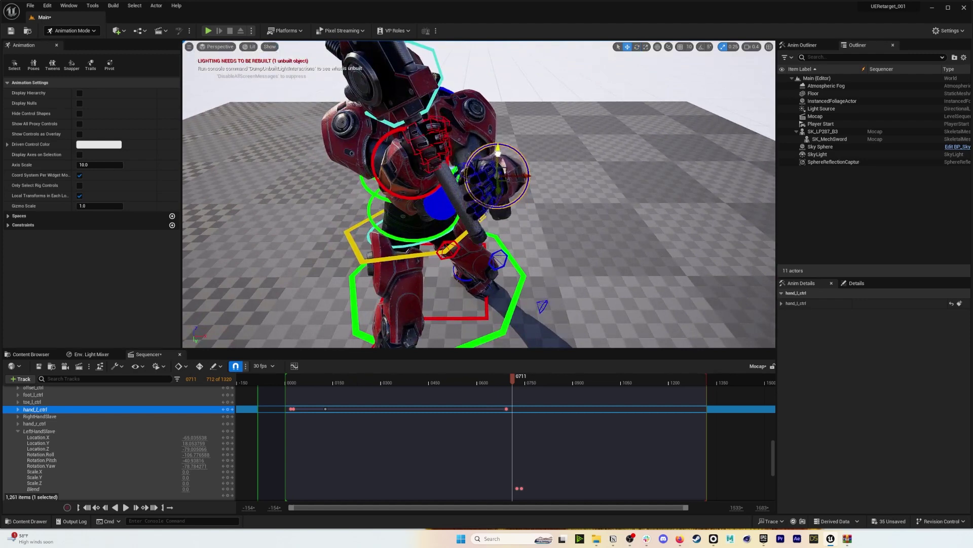
pyautogui.click(227, 409)
pyautogui.moveTo(513, 375); pyautogui.dragTo(517, 378)
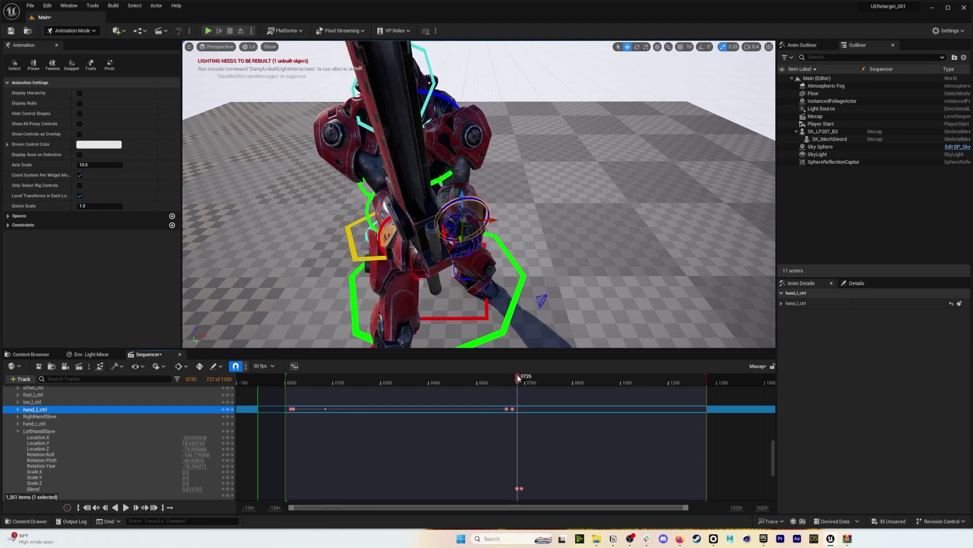
pyautogui.keyDown('alt'); pyautogui.moveTo(522, 228); pyautogui.dragTo(469, 208); pyautogui.keyUp('alt')
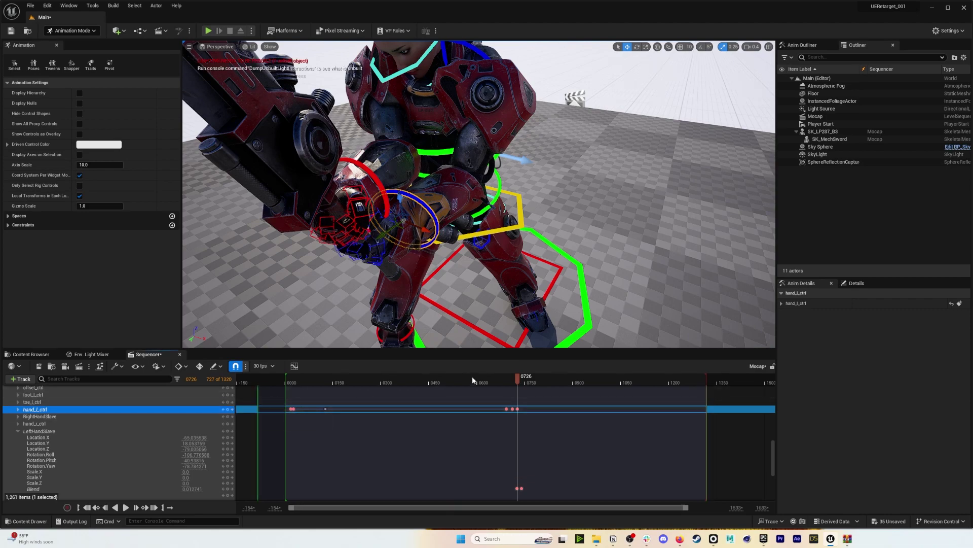
# Deselect the hand control and play from around its frame 692 key to check the left hand's approach to the sword.
pyautogui.moveTo(512, 377)
pyautogui.mouseDown()
pyautogui.moveTo(527, 378)
pyautogui.moveTo(506, 379)
pyautogui.mouseUp()
pyautogui.moveTo(708, 127); pyautogui.dragTo(706, 126, button='right')
pyautogui.click(706, 125)
pyautogui.click(126, 508)
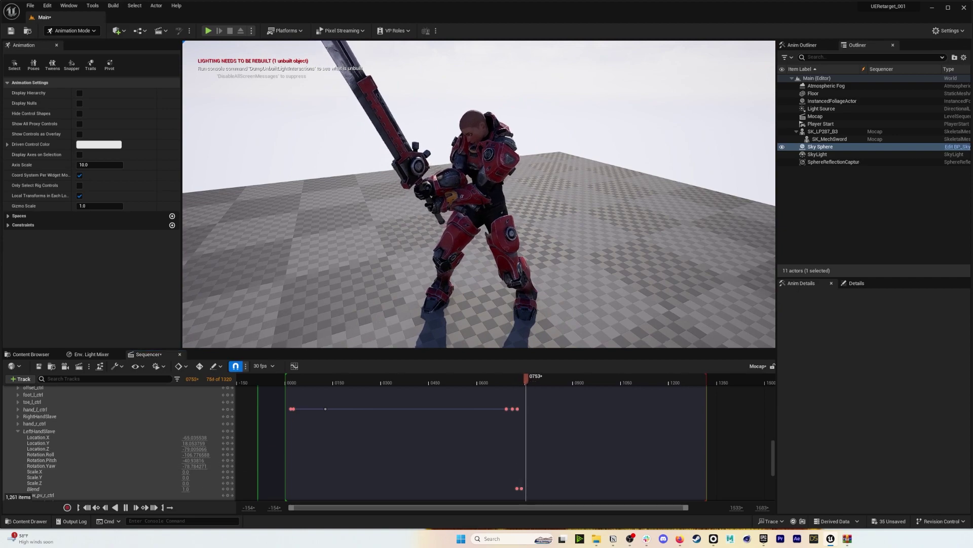
pyautogui.moveTo(476, 203)
pyautogui.mouseDown(button='right')
pyautogui.moveTo(469, 209)
pyautogui.moveTo(476, 188)
pyautogui.moveTo(470, 213)
pyautogui.moveTo(487, 200)
pyautogui.mouseUp(button='right')
# Key LeftHandSlave's Blend at 1.0 on frame 1008 and at 0.0 on frame 1021 to release the left hand.
pyautogui.click(601, 377)
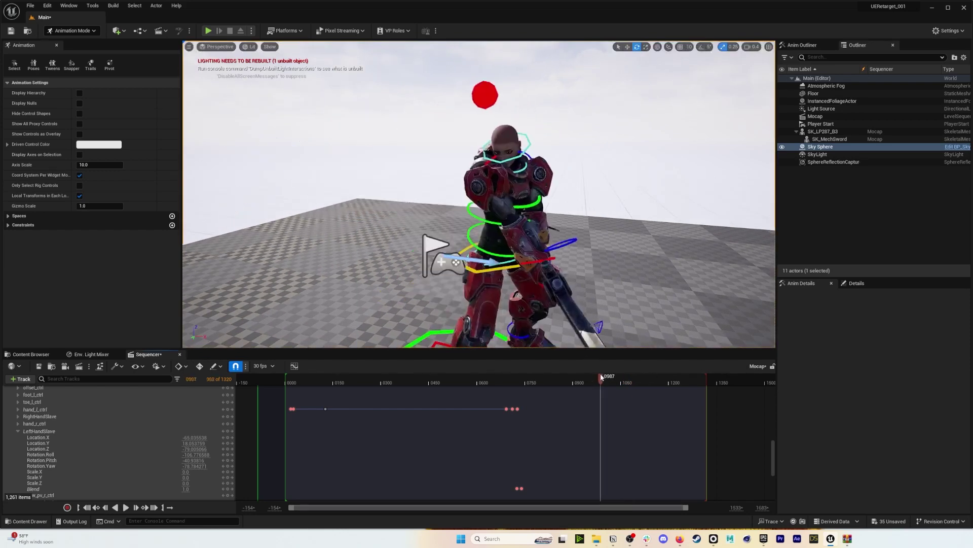
pyautogui.moveTo(601, 378)
pyautogui.mouseDown()
pyautogui.moveTo(618, 378)
pyautogui.moveTo(600, 378)
pyautogui.moveTo(617, 380)
pyautogui.moveTo(609, 384)
pyautogui.mouseUp()
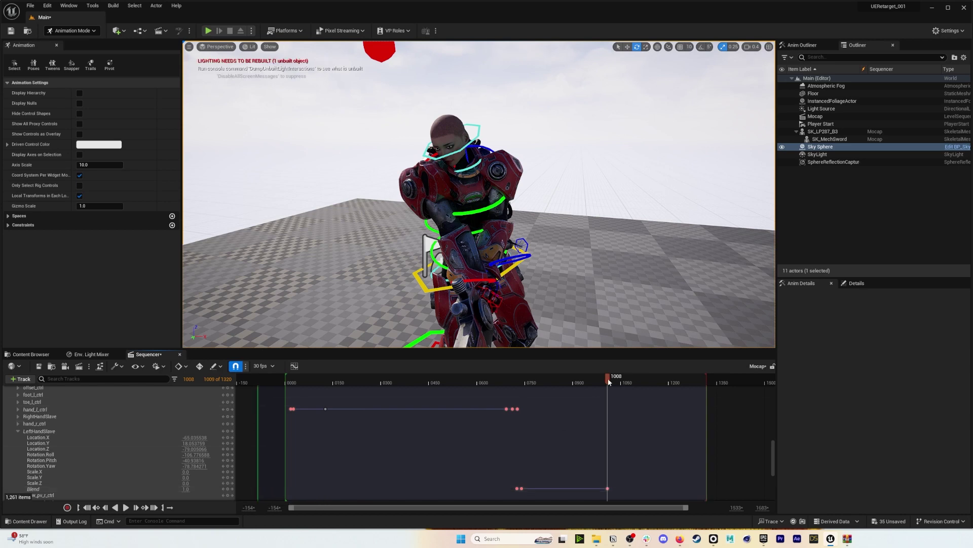
pyautogui.moveTo(608, 381); pyautogui.dragTo(612, 378)
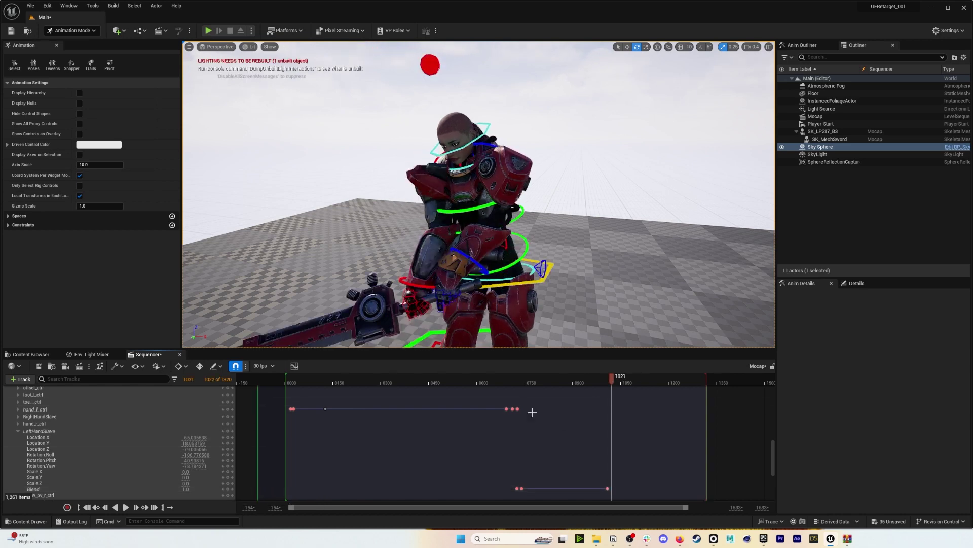
pyautogui.click(186, 490)
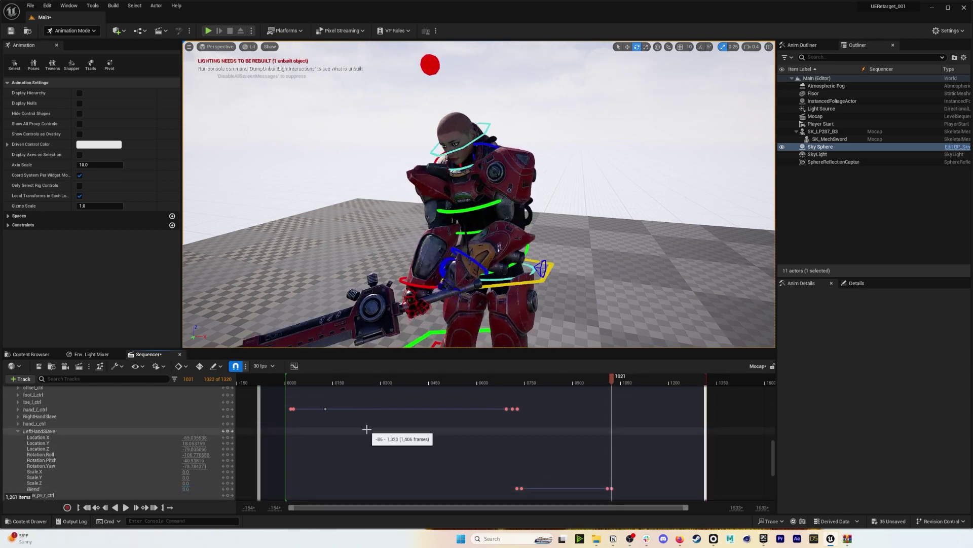
# Play from frame 1004 to check how the left hand lets go of the sword.
pyautogui.moveTo(611, 379); pyautogui.dragTo(606, 378)
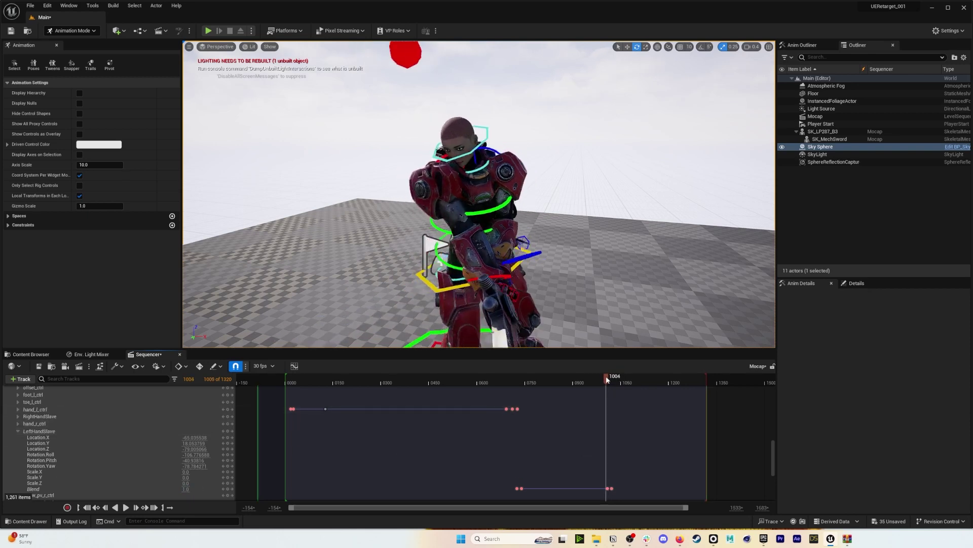
pyautogui.click(125, 508)
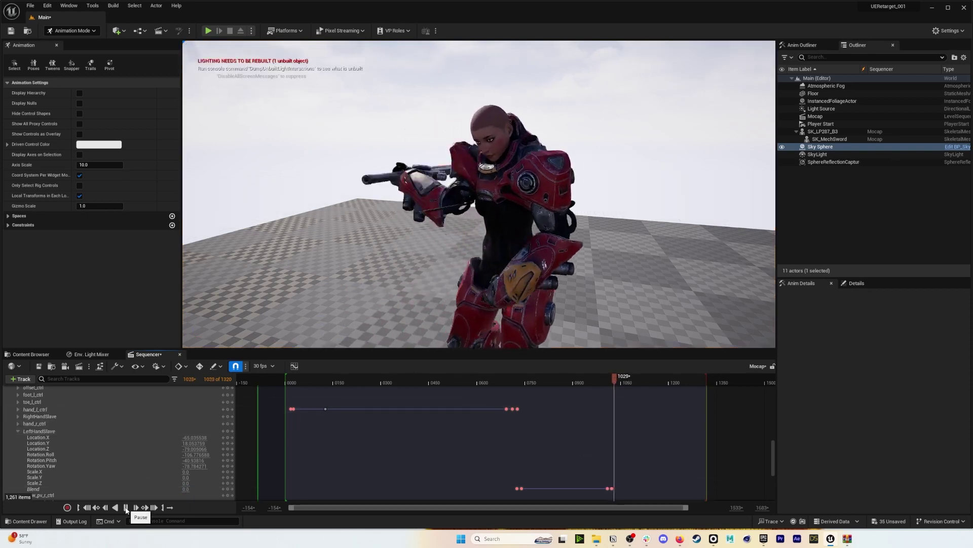
pyautogui.moveTo(479, 202); pyautogui.dragTo(479, 210, button='right')
# Replay the animation from before the sword grab, examining the left-hand grip and release from several angles.
pyautogui.moveTo(521, 382); pyautogui.dragTo(445, 384)
pyautogui.press('space')
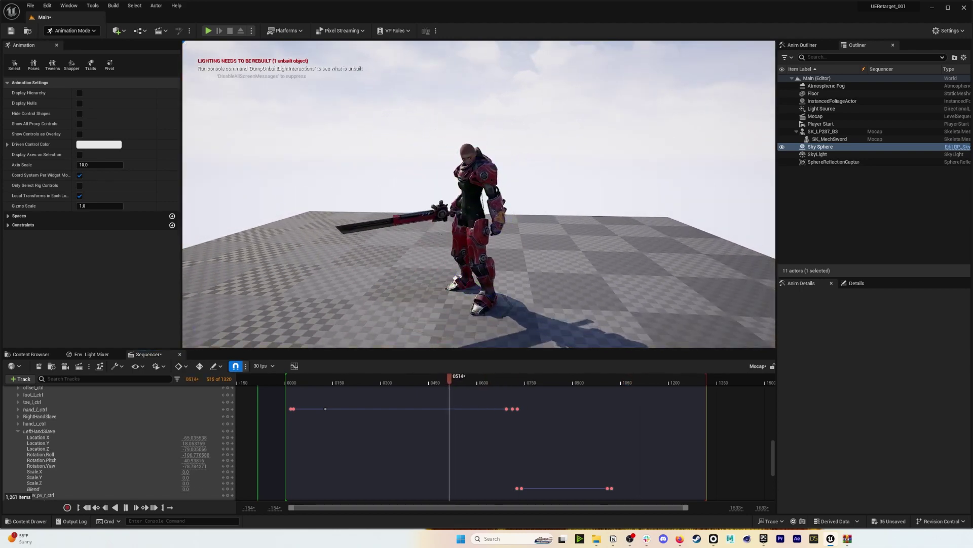
pyautogui.moveTo(471, 239); pyautogui.dragTo(475, 231, button='right')
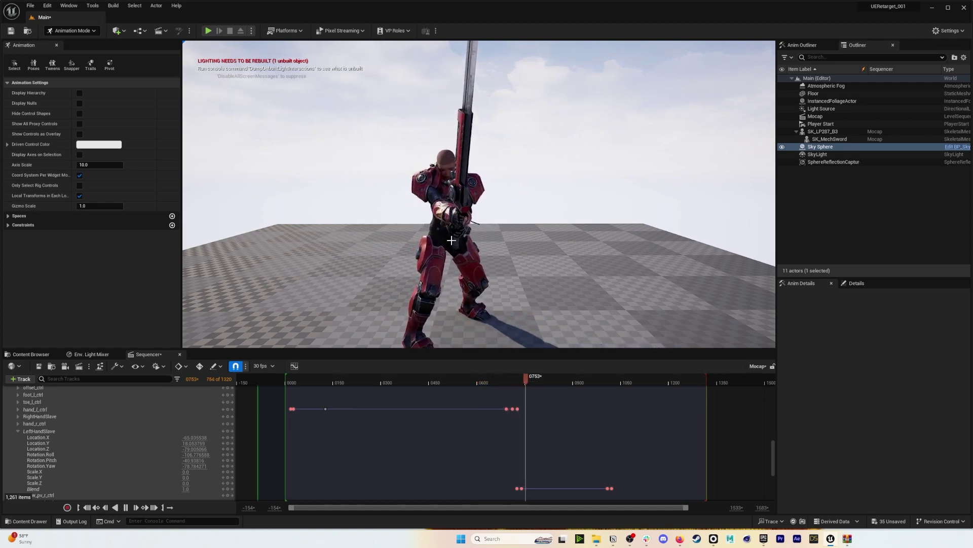
pyautogui.moveTo(454, 222); pyautogui.dragTo(431, 229, button='right')
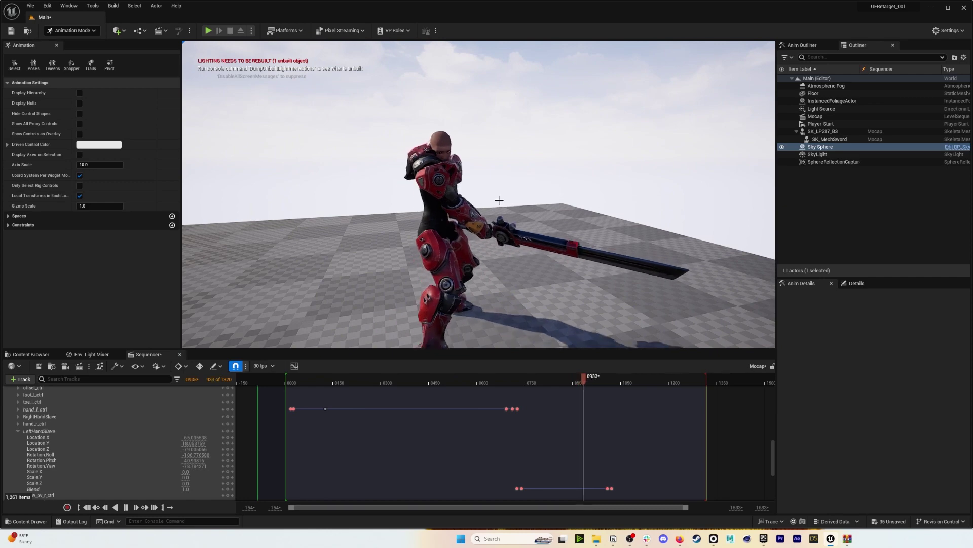
pyautogui.keyDown('alt'); pyautogui.moveTo(499, 201); pyautogui.dragTo(452, 198); pyautogui.keyUp('alt')
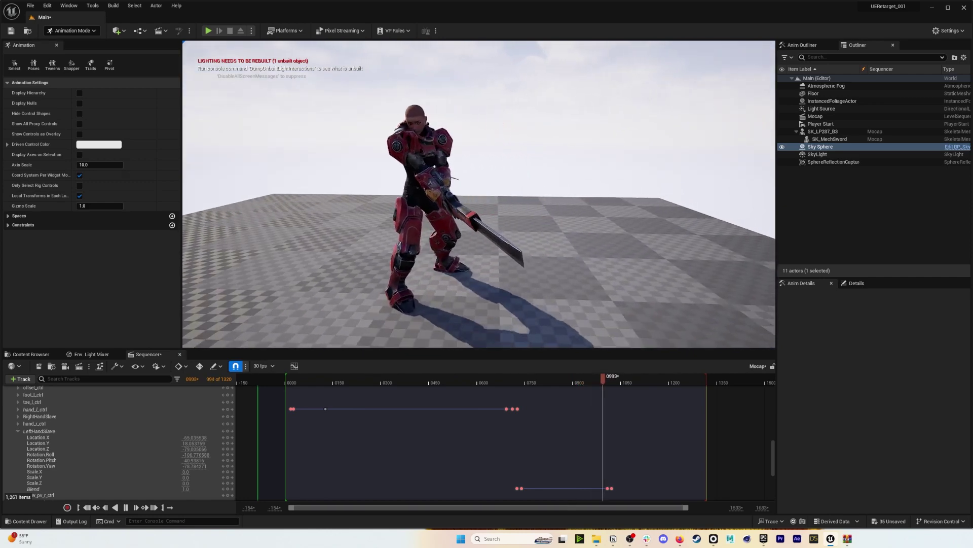
pyautogui.moveTo(451, 198); pyautogui.dragTo(431, 198, button='right')
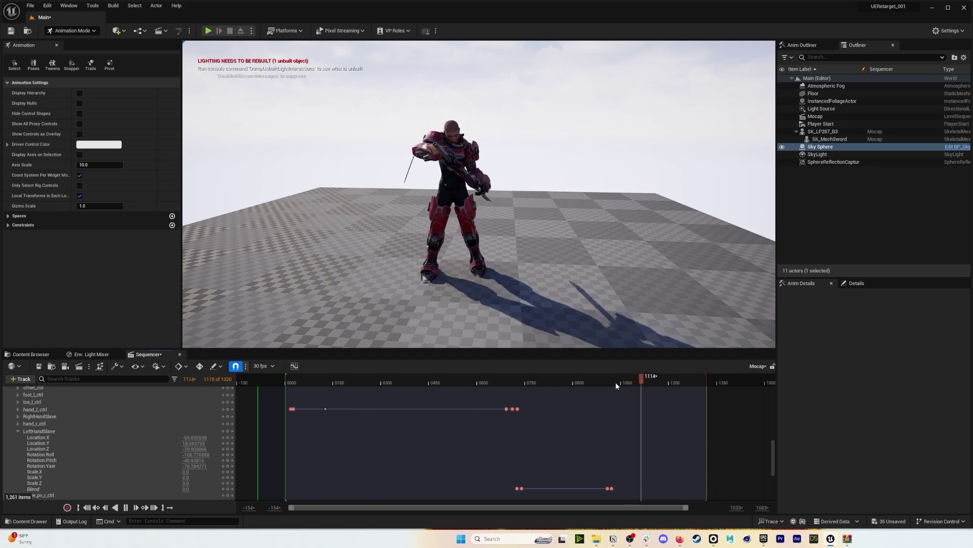
pyautogui.moveTo(616, 381); pyautogui.dragTo(485, 382)
pyautogui.press('space')
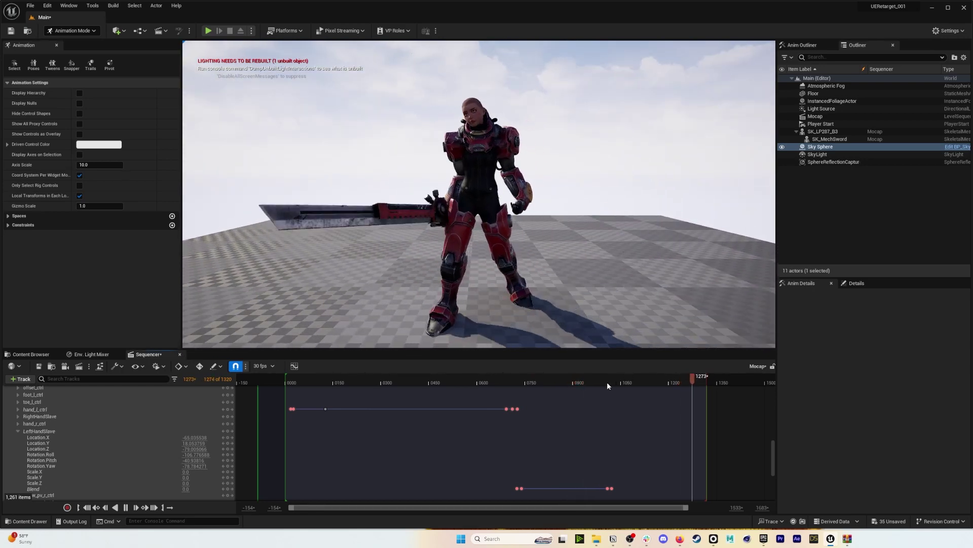
# Scrub to frame 646 and collapse the lower Mannequin_ControlRig_AutoSetup track of SK_LP287_B3.
pyautogui.moveTo(477, 383); pyautogui.dragTo(491, 385)
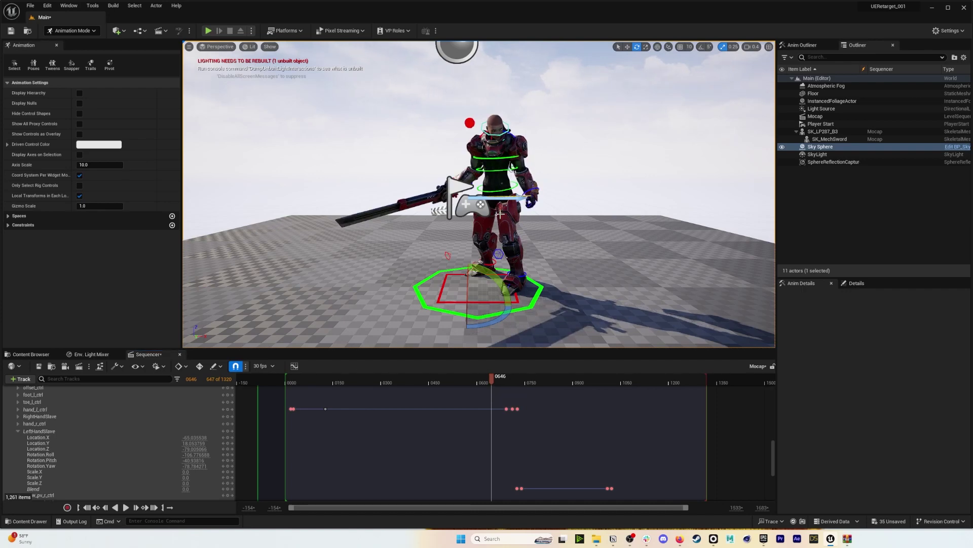
pyautogui.scroll(15, 59, 433)
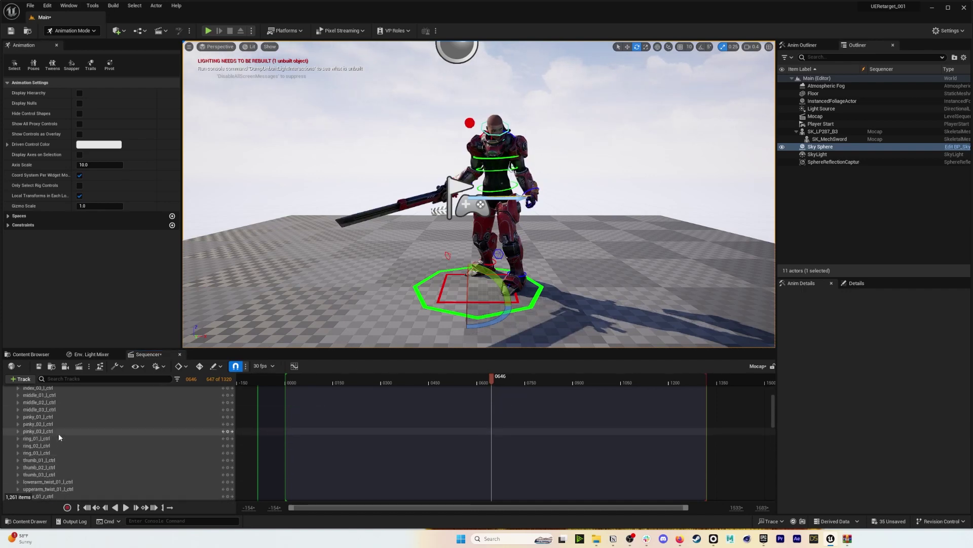
pyautogui.click(14, 428)
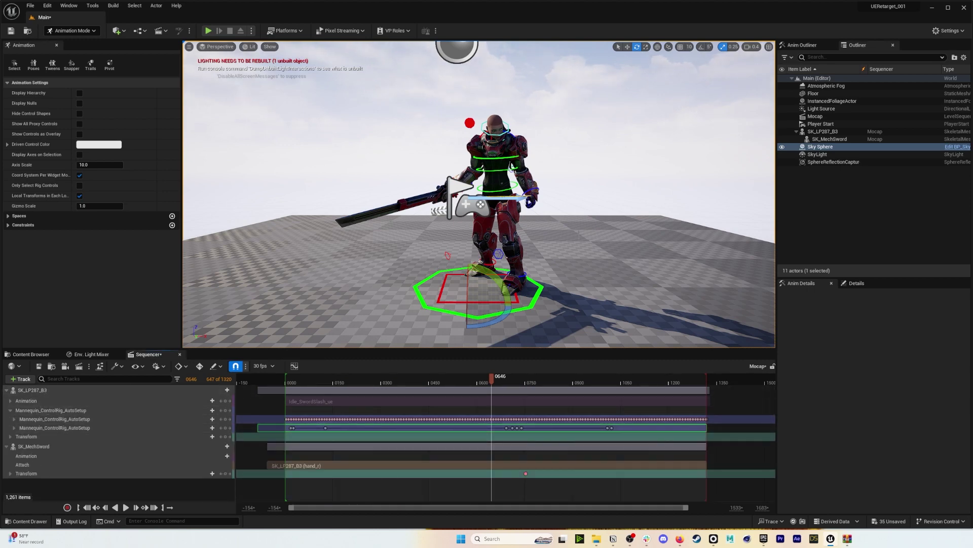
# Open the CR_Mannequin_Body control rig from Content/Characters/Mannequins/Rigs.
pyautogui.click(35, 355)
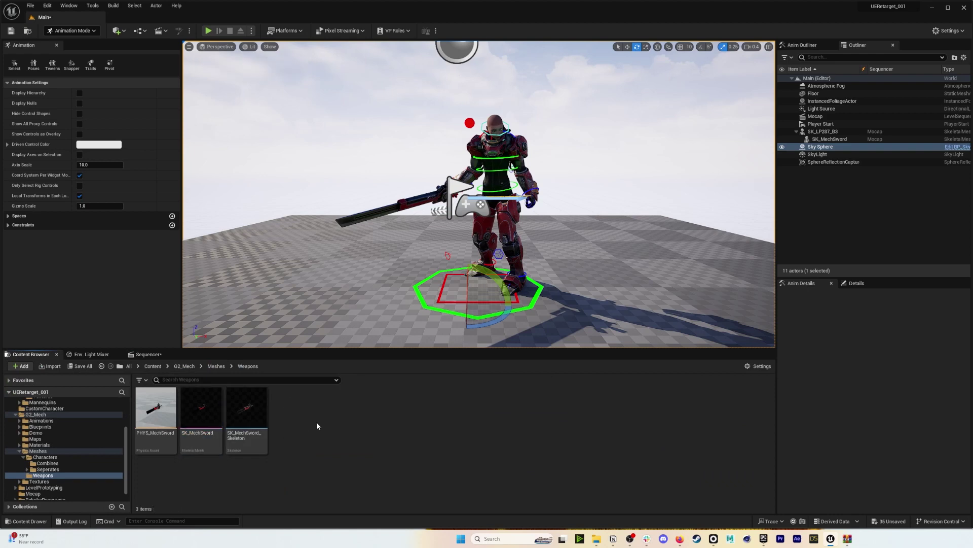
pyautogui.click(152, 366)
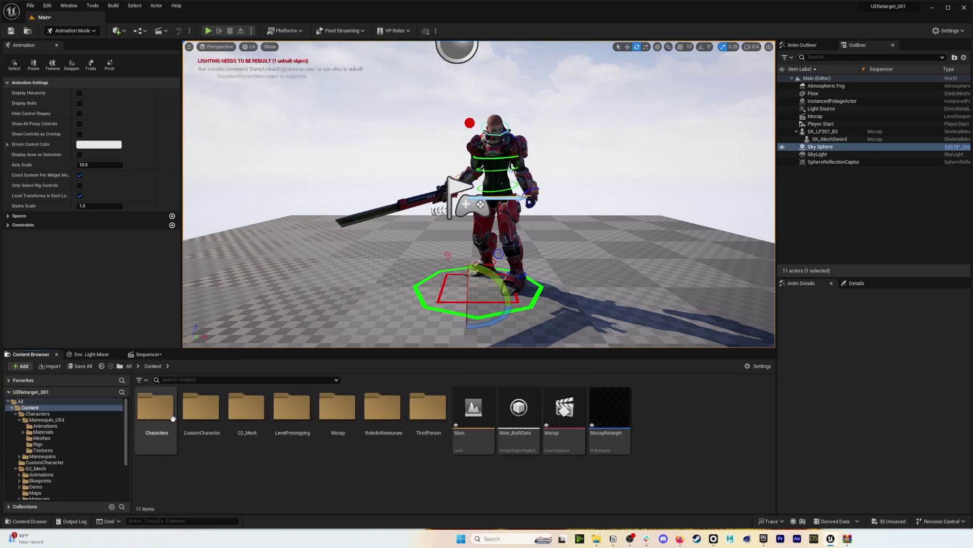
pyautogui.doubleClick(155, 408)
pyautogui.doubleClick(201, 408)
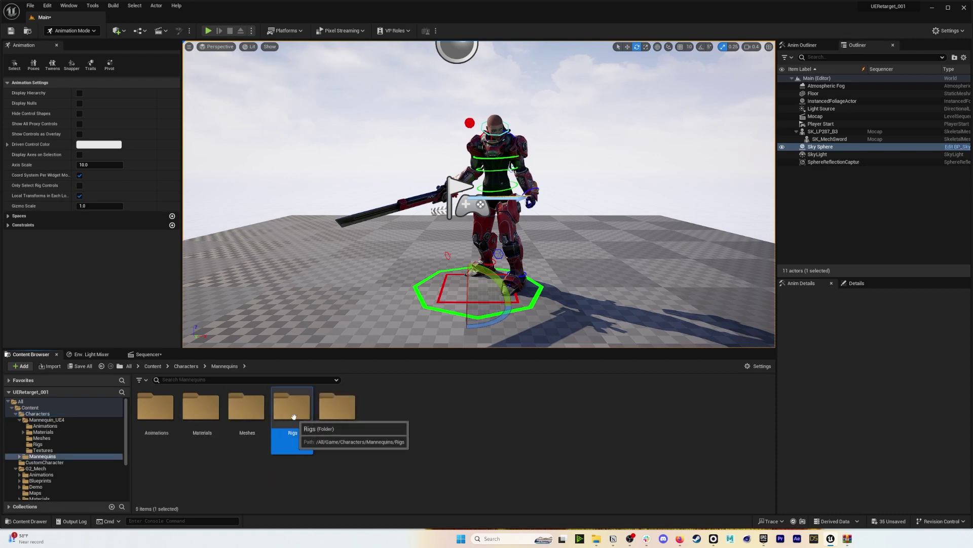
pyautogui.doubleClick(292, 408)
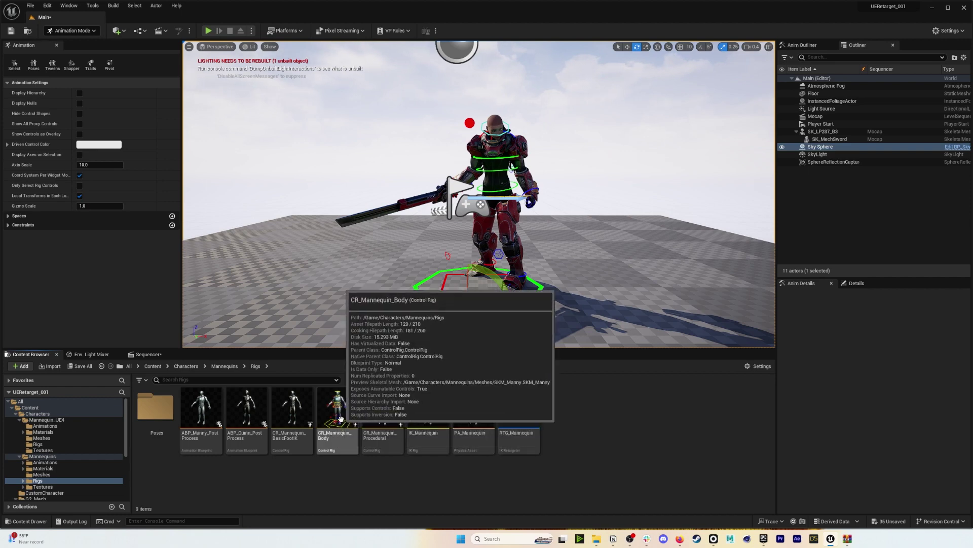
pyautogui.click(338, 434)
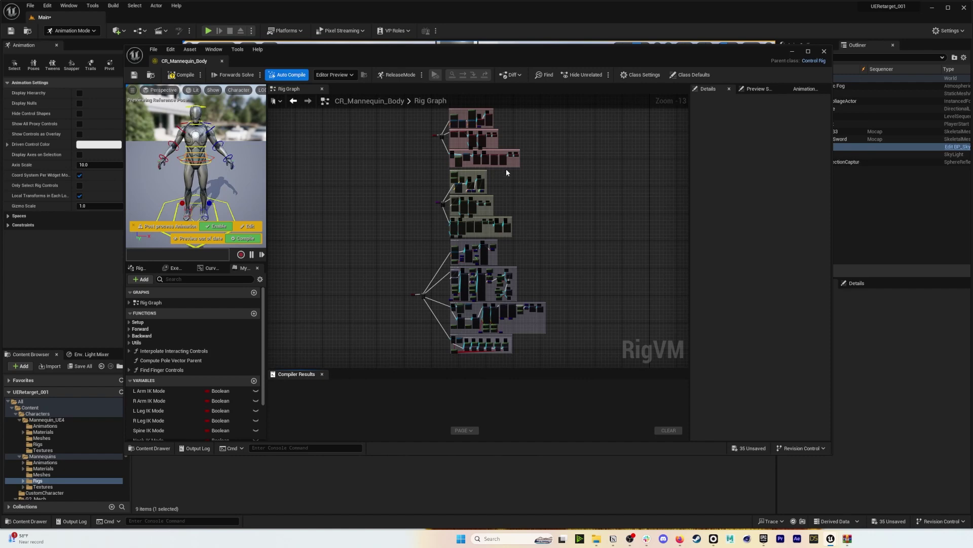
# Examine the Rig Graph of CR_Mannequin_Body, close it, and return to the Mocap sequence to scrub forward from frame 646.
pyautogui.rightClick(506, 169)
pyautogui.scroll(8, 439, 155)
pyautogui.moveTo(439, 162); pyautogui.dragTo(417, 299, button='right')
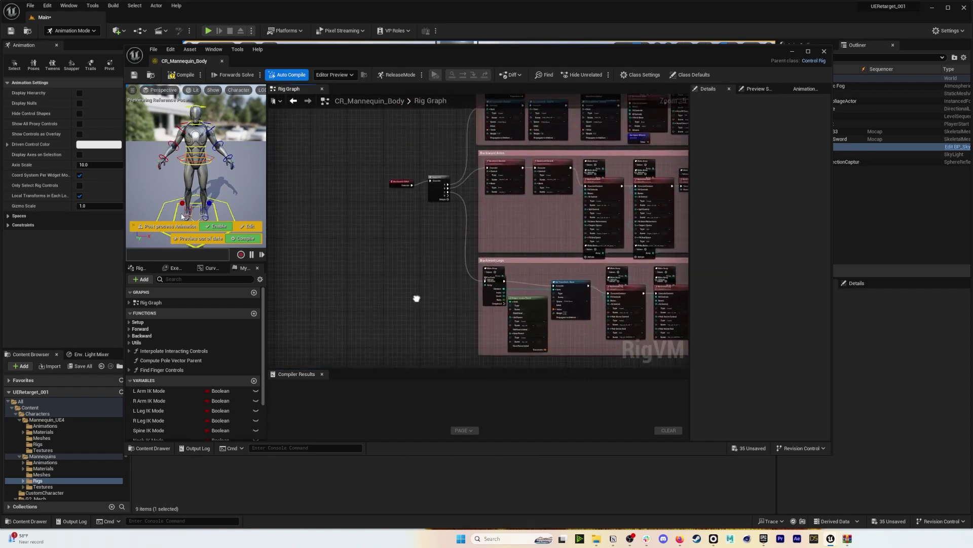
pyautogui.click(222, 61)
pyautogui.click(151, 353)
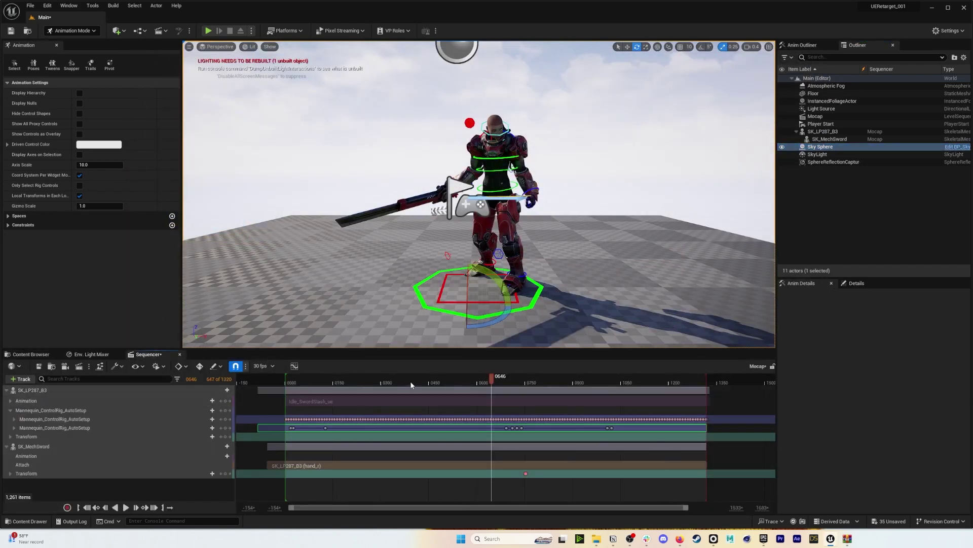
pyautogui.moveTo(492, 385); pyautogui.dragTo(515, 389)
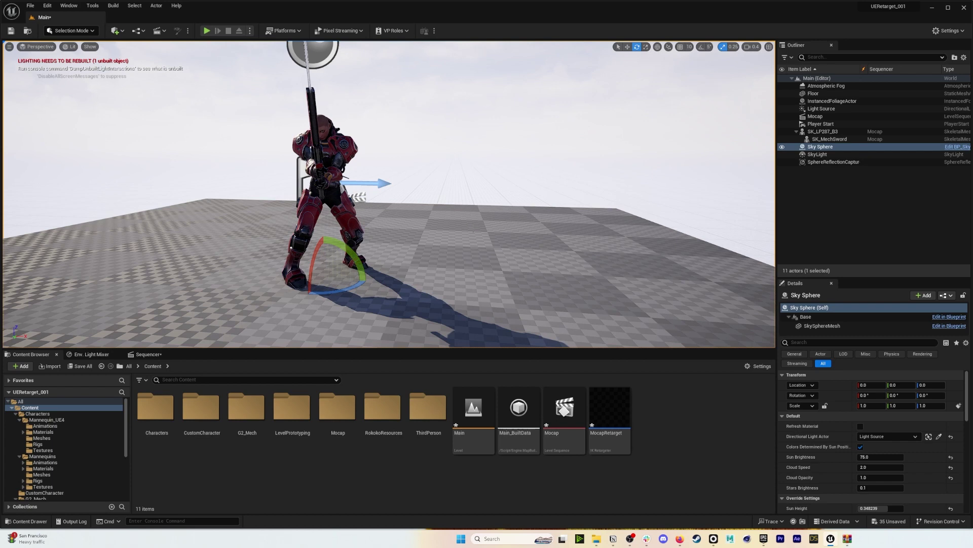
# Browse to the G2_Mech/Meshes/Characters/Combines folder in the project content.
pyautogui.moveTo(473, 232)
pyautogui.mouseDown(button='right')
pyautogui.moveTo(388, 226)
pyautogui.moveTo(462, 231)
pyautogui.mouseUp(button='right')
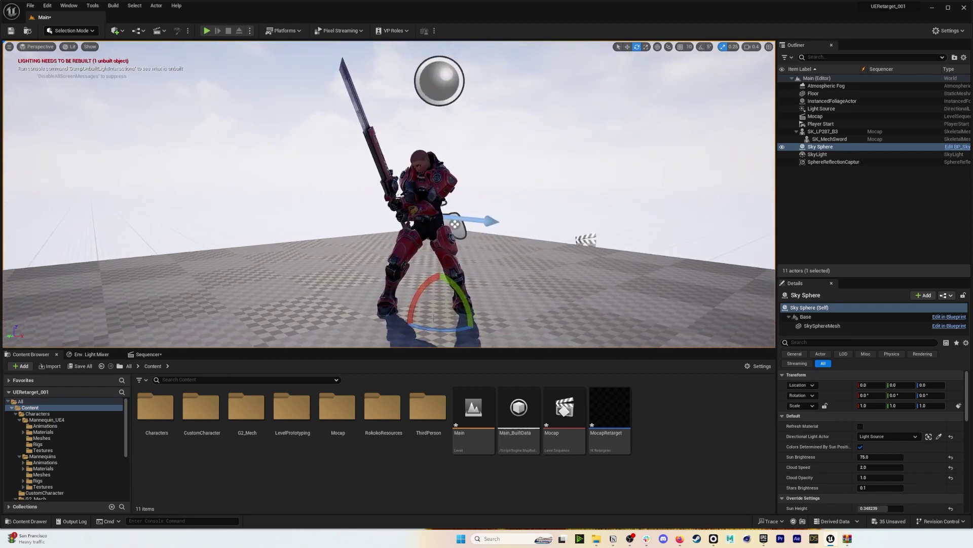
pyautogui.moveTo(488, 270); pyautogui.dragTo(467, 281, button='right')
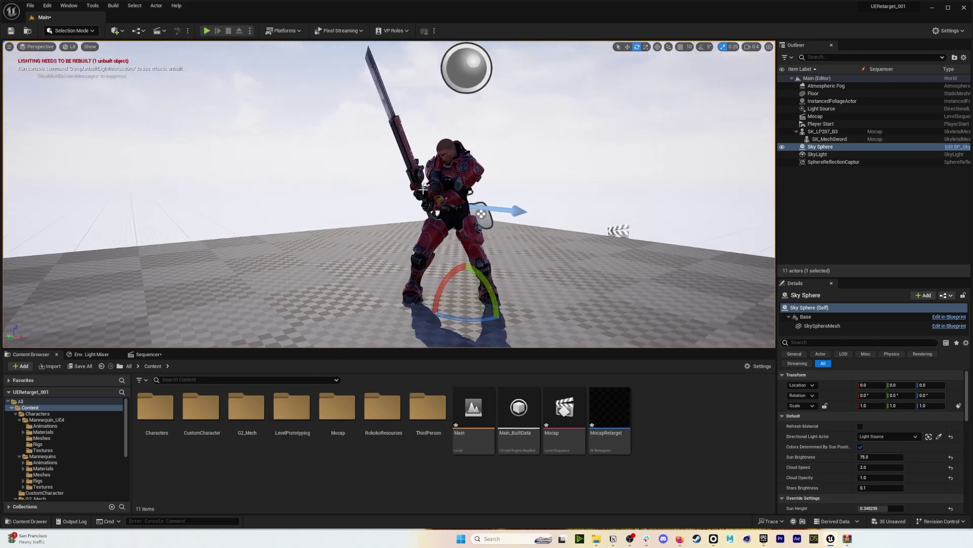
pyautogui.doubleClick(247, 413)
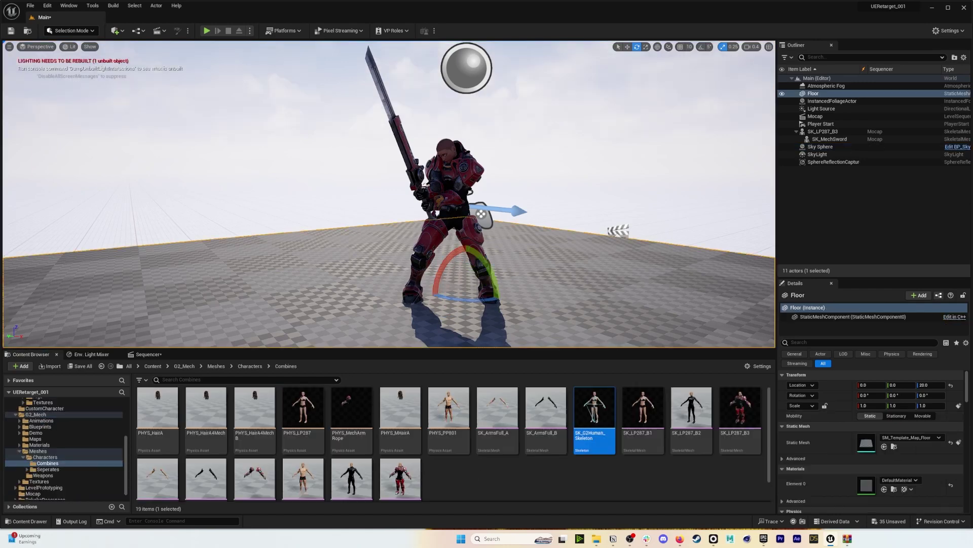
pyautogui.moveTo(479, 197); pyautogui.dragTo(476, 185, button='right')
pyautogui.click(479, 197)
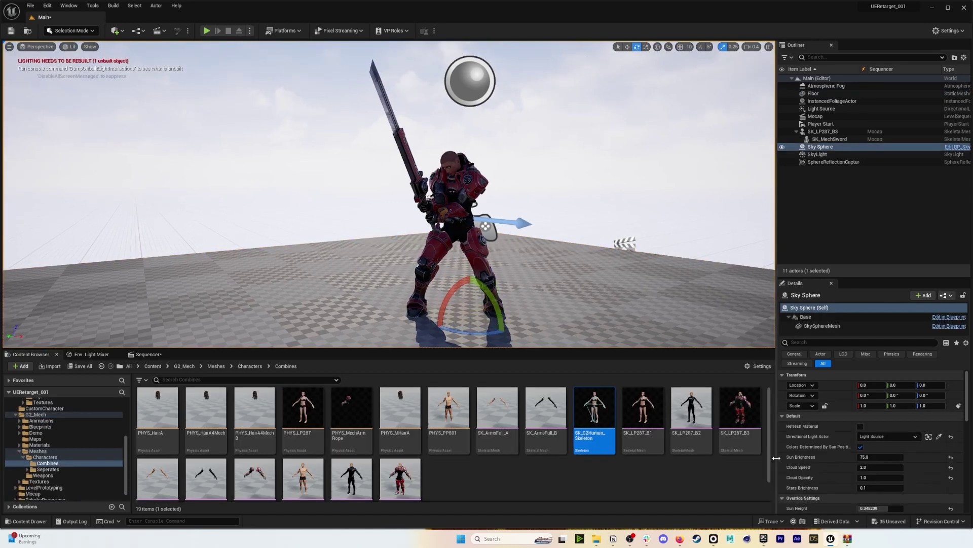
# Export the SK_LP287_B3 skeletal mesh as FBX to the 231022_UnrealRetarget folder with FBX 2020 compatibility.
pyautogui.click(741, 407)
pyautogui.rightClick(741, 406)
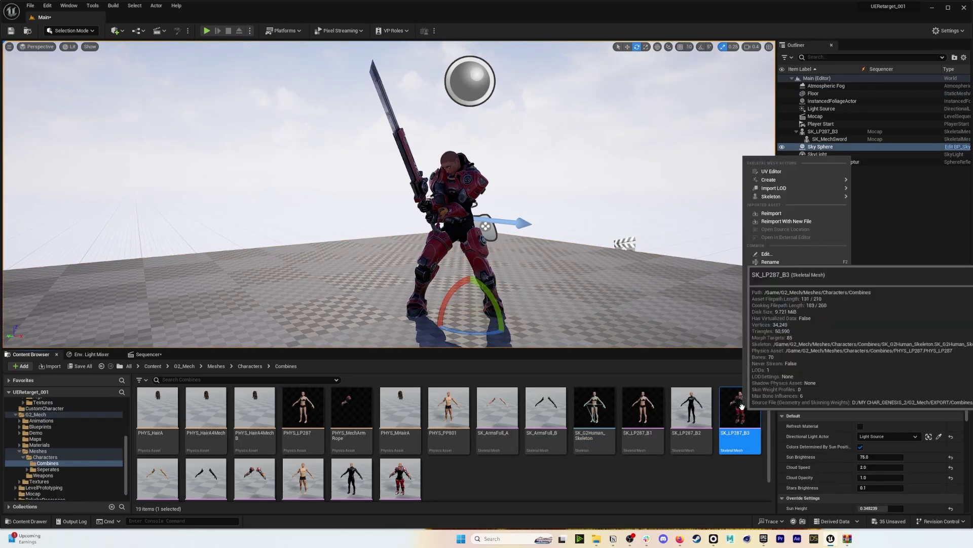
pyautogui.moveTo(784, 294)
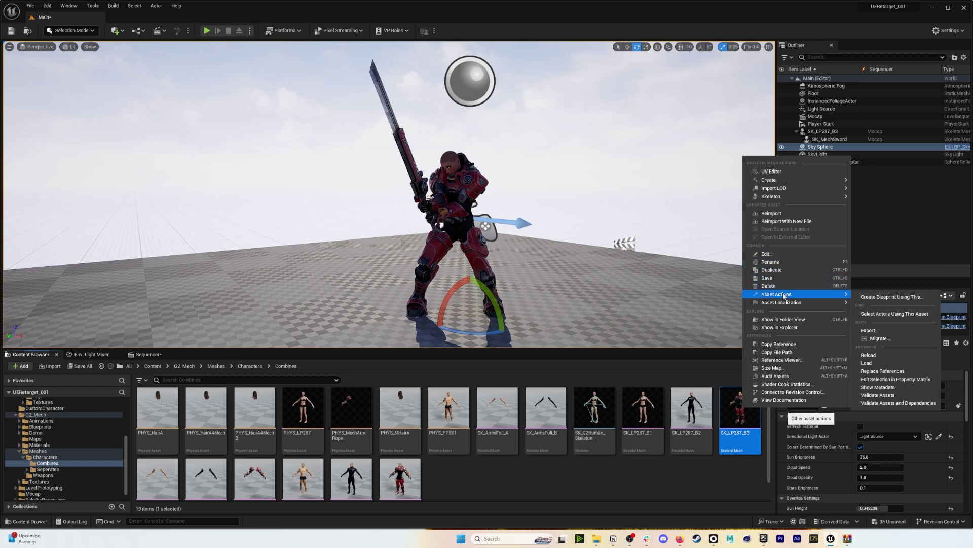
pyautogui.click(869, 330)
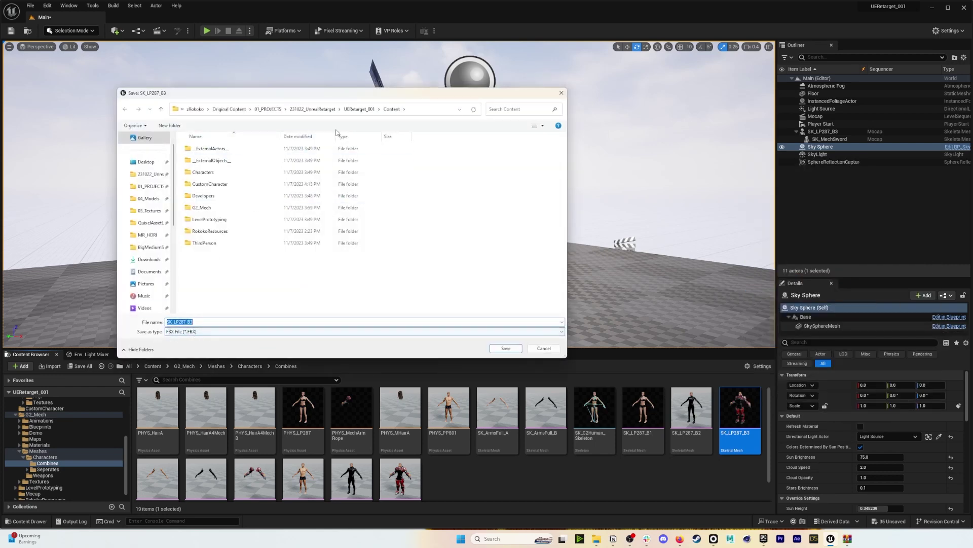
pyautogui.click(326, 112)
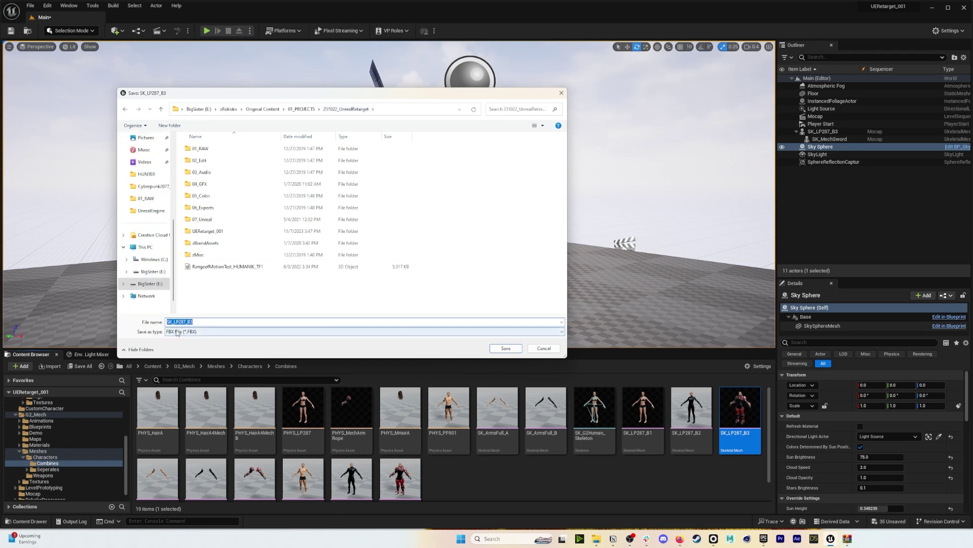
pyautogui.click(507, 348)
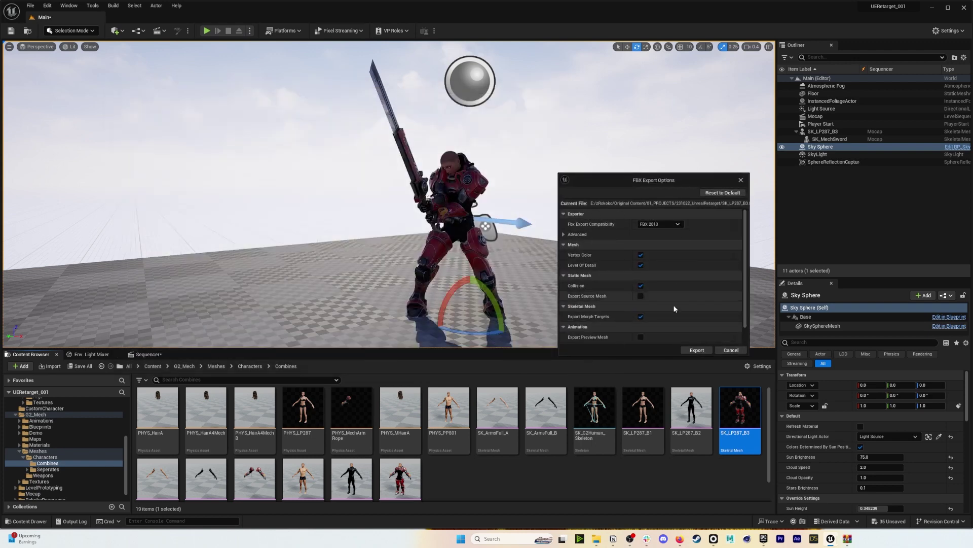
pyautogui.click(678, 224)
pyautogui.click(667, 282)
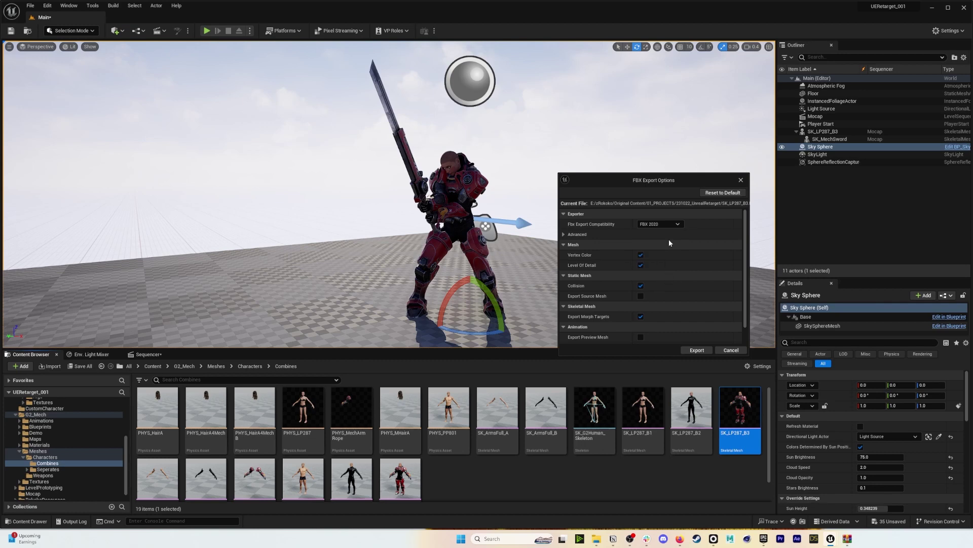
pyautogui.click(696, 350)
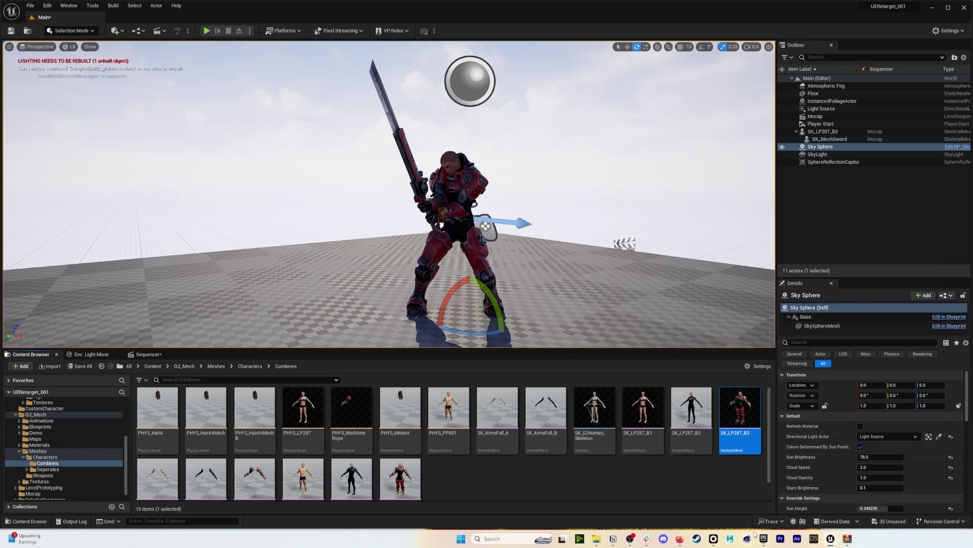
# Switch to Rokoko Studio and import SK_LP287_B3 from the 231022_UnrealRetarget folder as a character.
pyautogui.click(713, 539)
pyautogui.press('d')
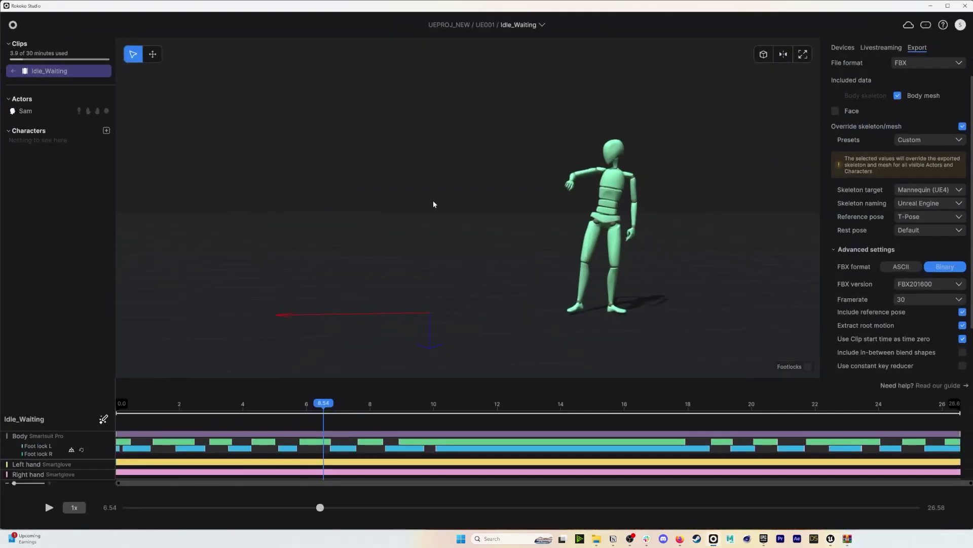
pyautogui.press('w')
pyautogui.press('s')
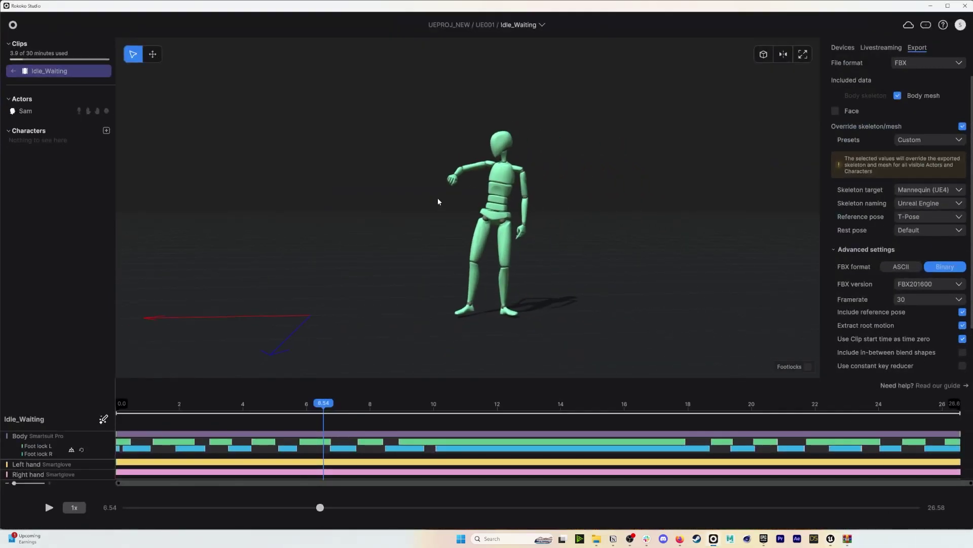
pyautogui.press('a')
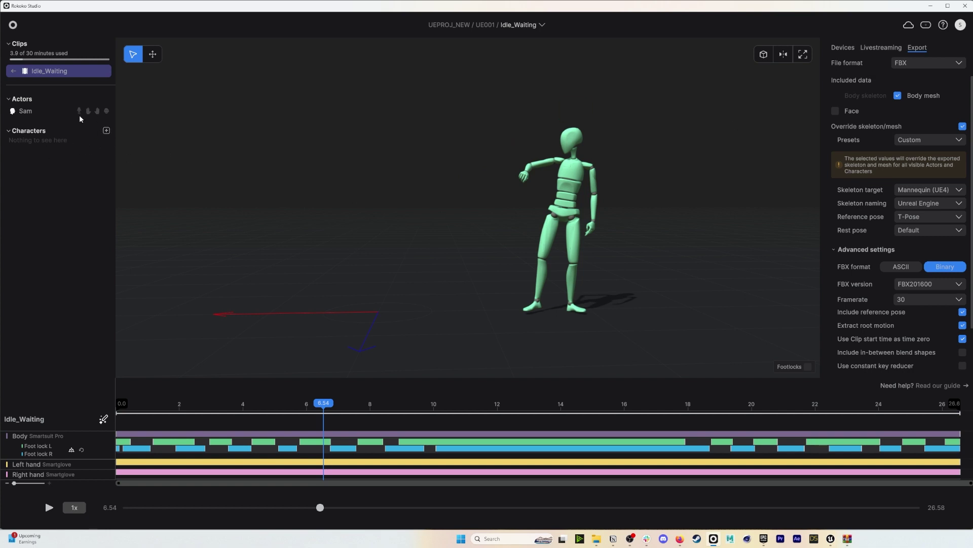
pyautogui.click(108, 130)
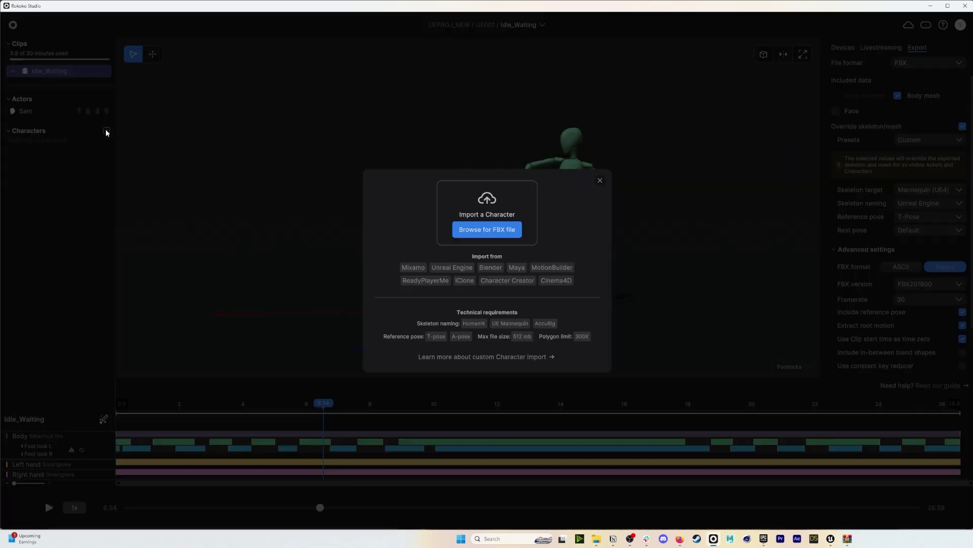
pyautogui.click(464, 227)
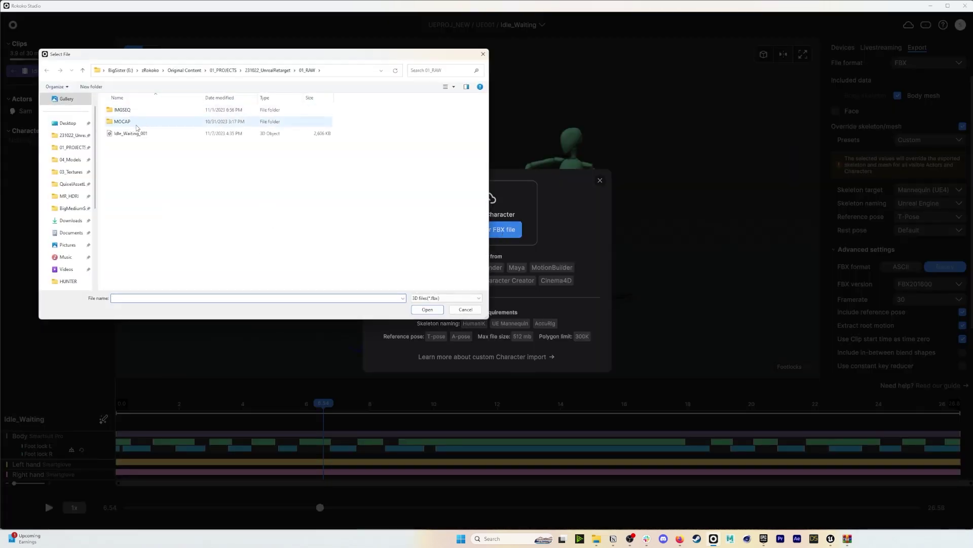
pyautogui.click(268, 70)
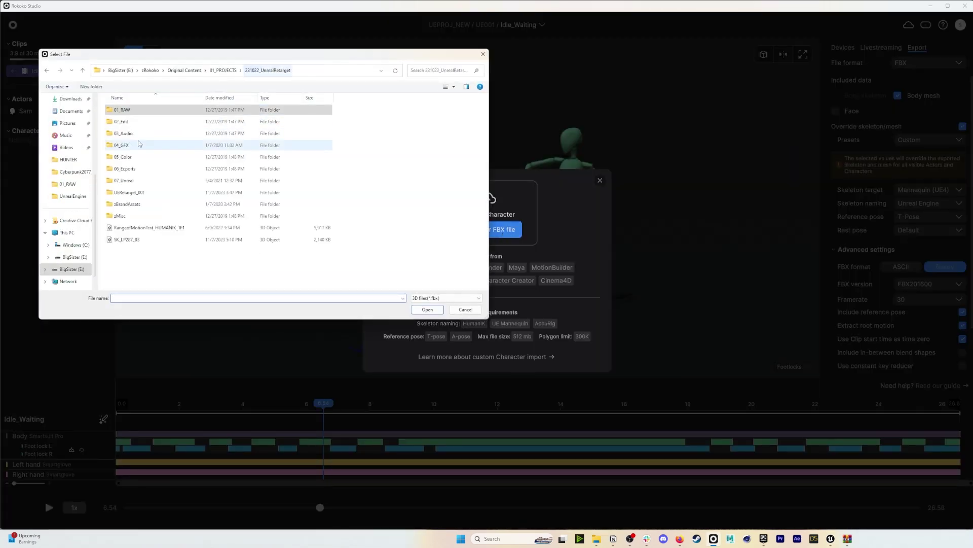
pyautogui.click(128, 240)
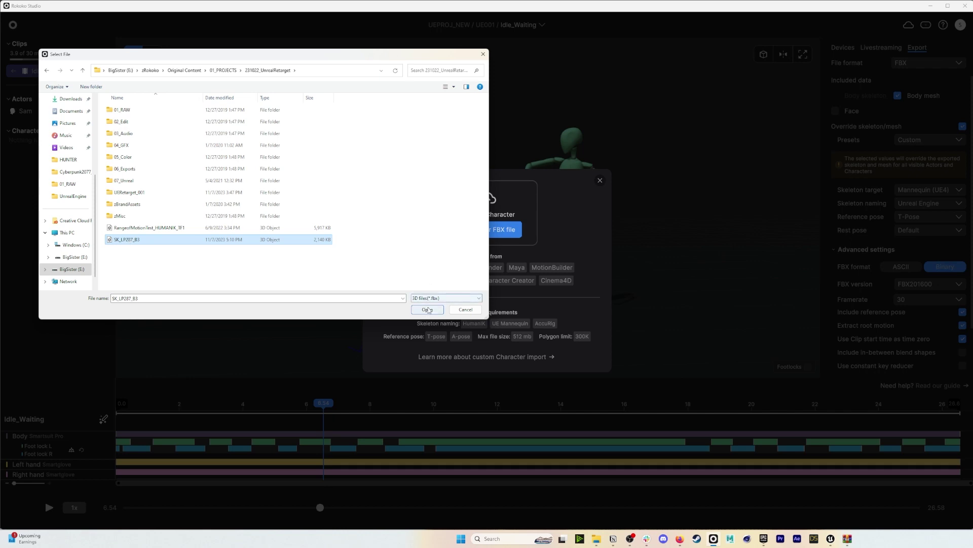
pyautogui.moveTo(355, 55); pyautogui.dragTo(341, 12)
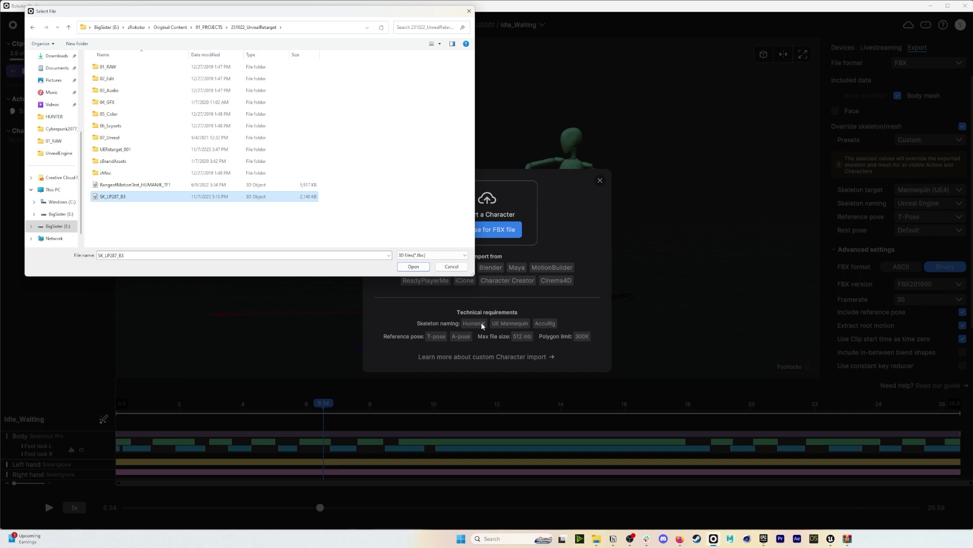
pyautogui.click(417, 270)
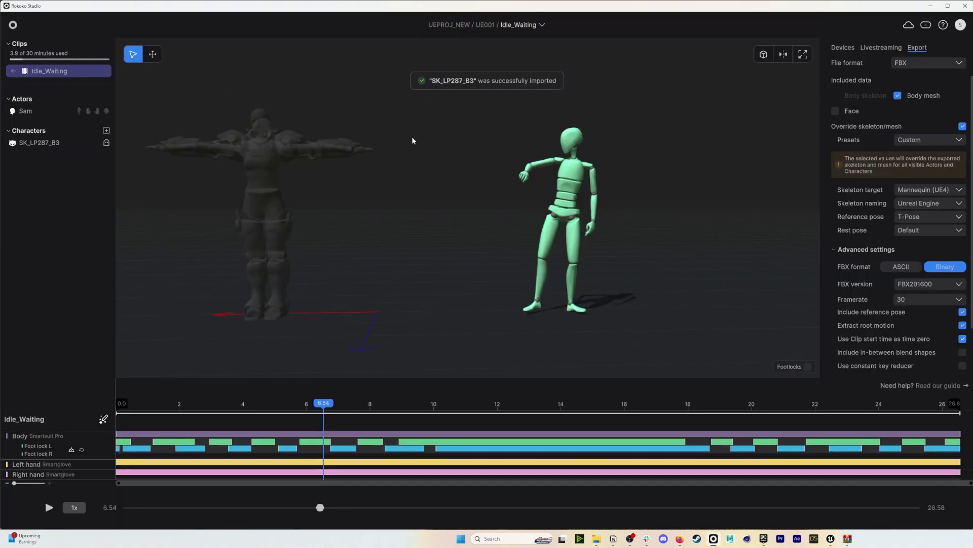
# Assign the SK_LP287_B3 character to the actor and scrub the Idle_Waiting clip to 4.79 s.
pyautogui.scroll(-2, 442, 175)
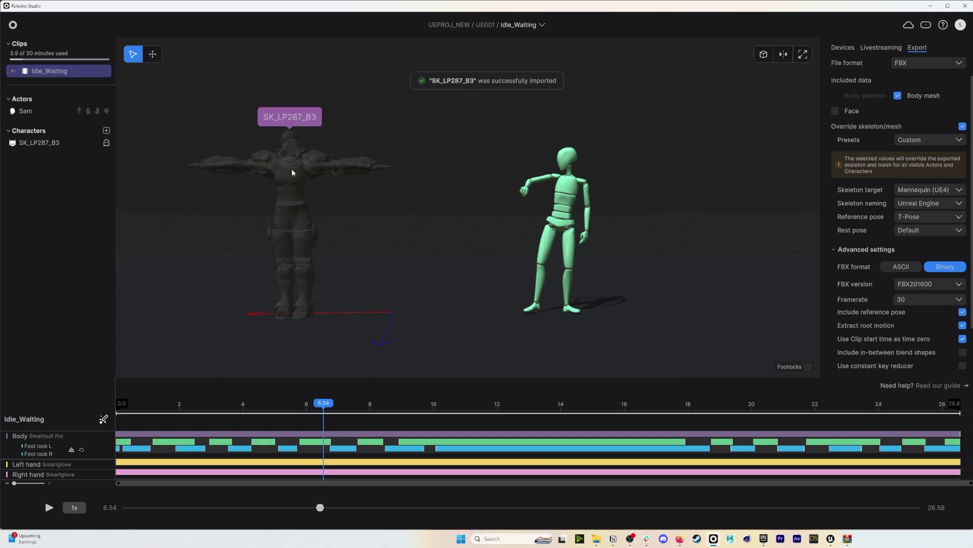
pyautogui.moveTo(33, 144); pyautogui.dragTo(52, 112)
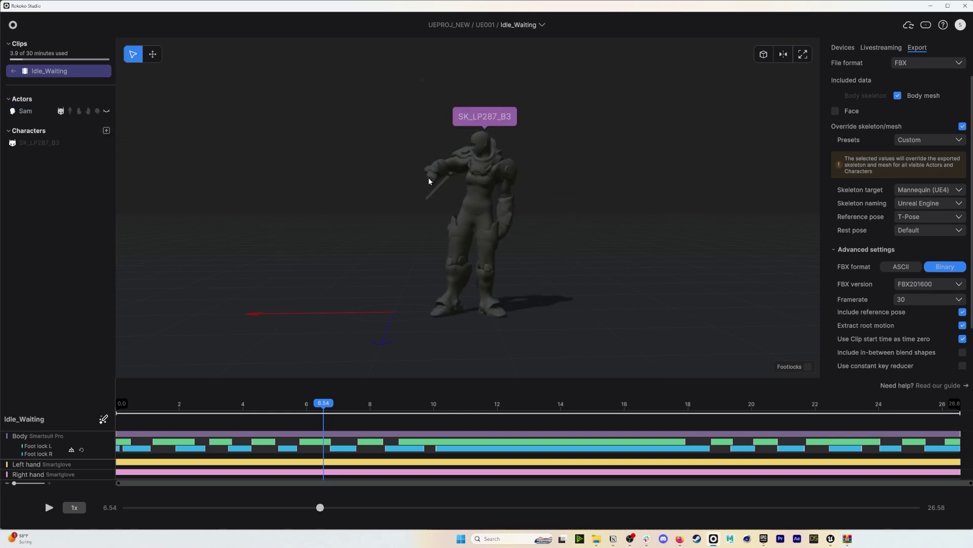
pyautogui.scroll(2, 492, 179)
pyautogui.press('e')
pyautogui.moveTo(492, 178); pyautogui.dragTo(474, 194, button='right')
pyautogui.press('a')
pyautogui.press('d')
pyautogui.moveTo(343, 403); pyautogui.dragTo(268, 403)
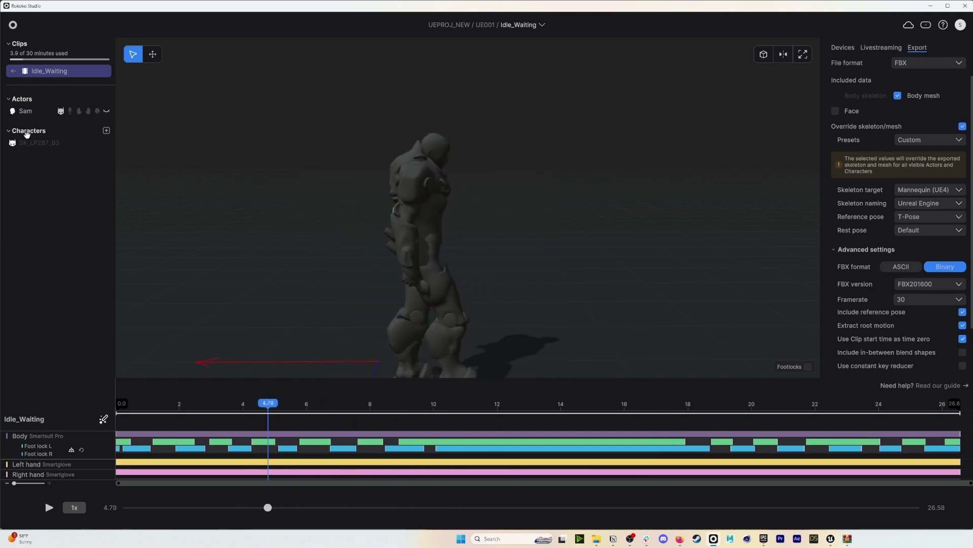
# Open the Idle_FacialMocap clip and play it to examine the facial motion on the character up close.
pyautogui.click(19, 73)
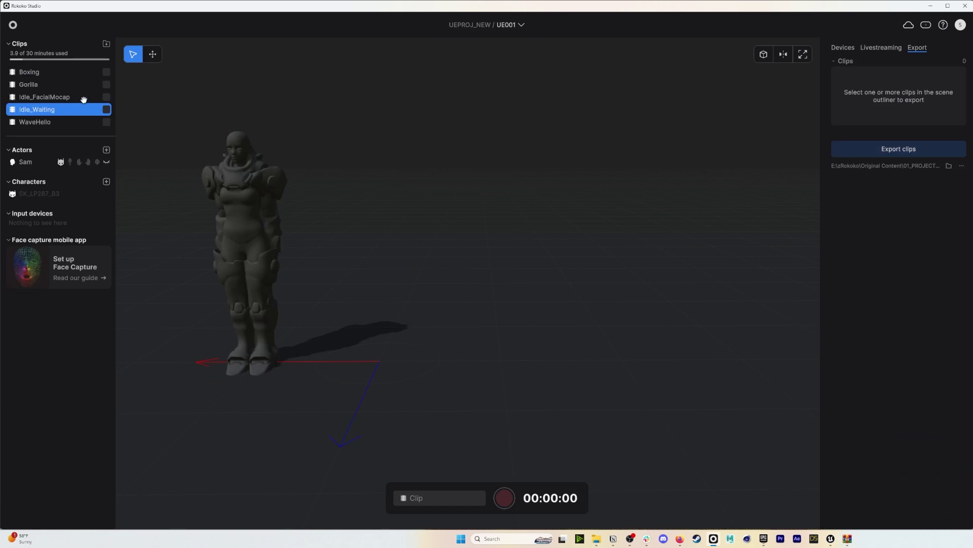
pyautogui.click(33, 97)
pyautogui.moveTo(291, 404); pyautogui.dragTo(331, 403)
pyautogui.scroll(4, 334, 163)
pyautogui.moveTo(335, 162); pyautogui.dragTo(392, 169, button='middle')
pyautogui.scroll(3, 393, 169)
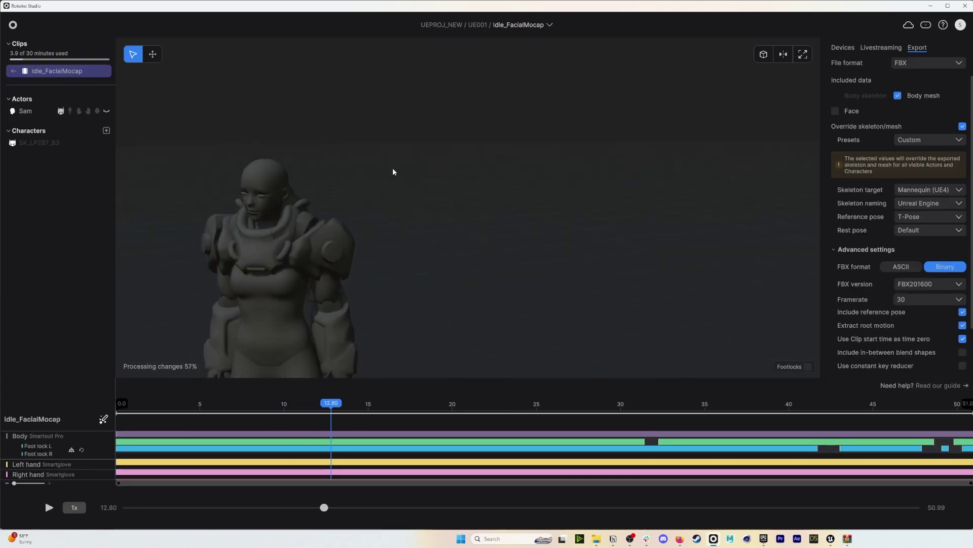
pyautogui.moveTo(392, 169); pyautogui.dragTo(400, 170, button='right')
pyautogui.moveTo(399, 170); pyautogui.dragTo(370, 133, button='middle')
pyautogui.click(305, 403)
pyautogui.press('space')
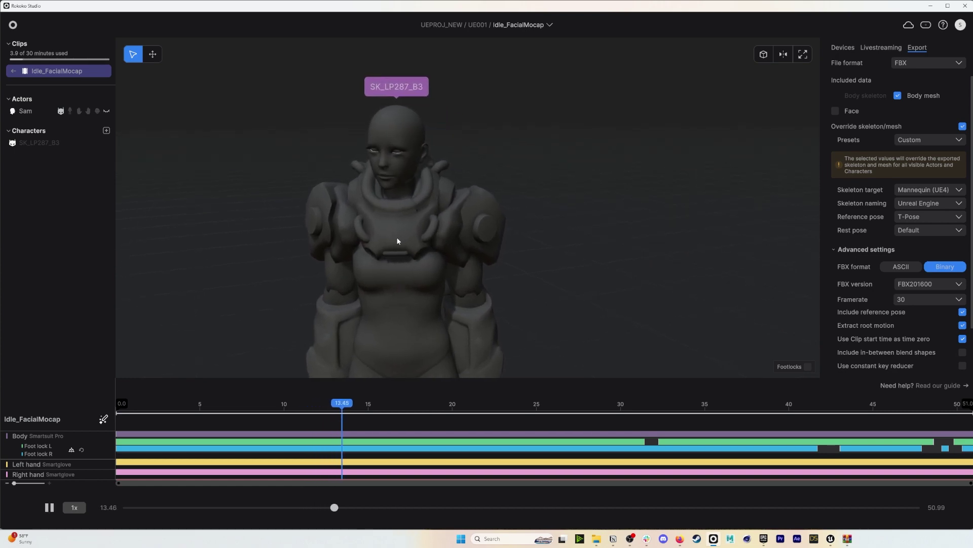
# Return to the Idle_Waiting clip and scrub it to 8.02 s to check the character's body motion.
pyautogui.click(14, 71)
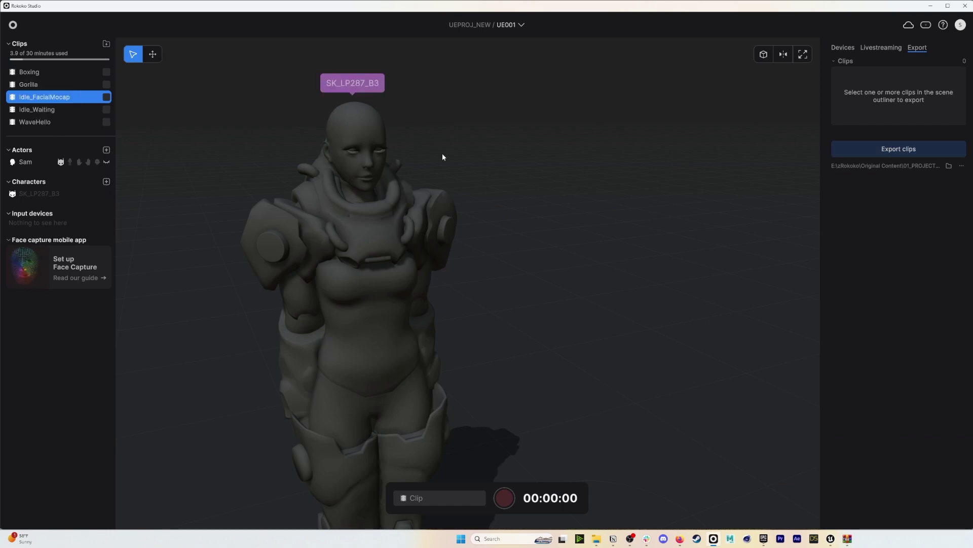
pyautogui.moveTo(442, 153); pyautogui.dragTo(327, 175, button='right')
pyautogui.scroll(-3, 327, 175)
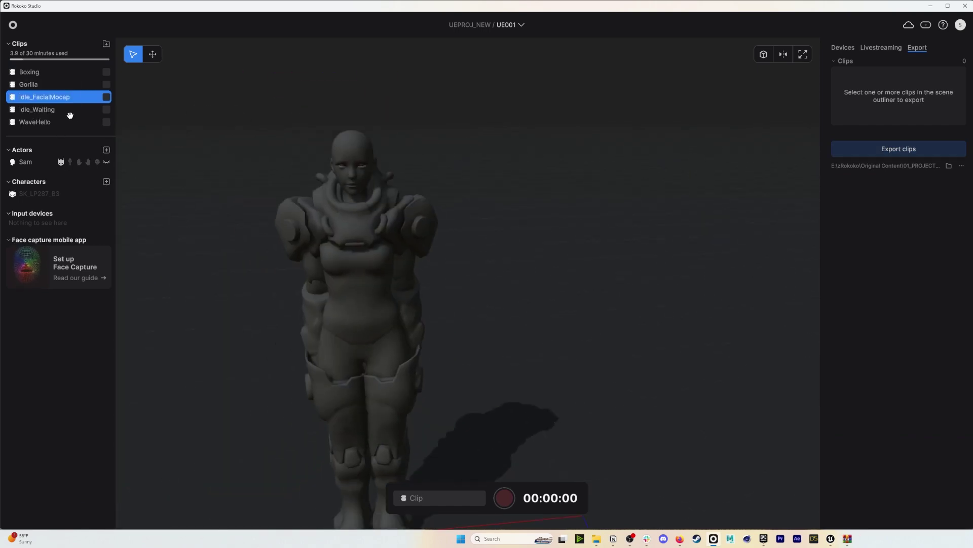
pyautogui.doubleClick(51, 110)
pyautogui.moveTo(347, 404); pyautogui.dragTo(371, 404)
pyautogui.scroll(-3, 658, 174)
pyautogui.moveTo(658, 175); pyautogui.dragTo(665, 176, button='middle')
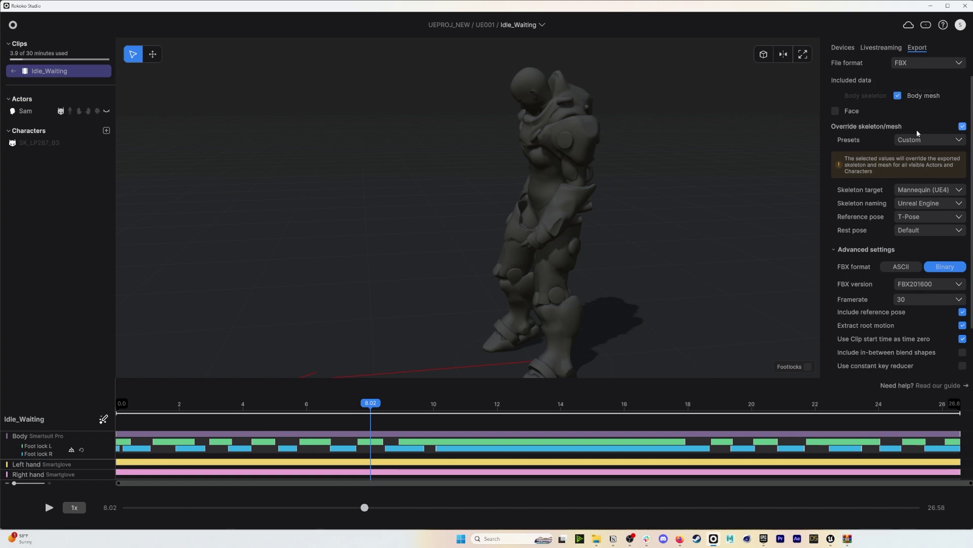
# Turn off Override skeleton/mesh, check the project folders in the file browser, and export the Idle_Waiting clip as FBX.
pyautogui.click(962, 126)
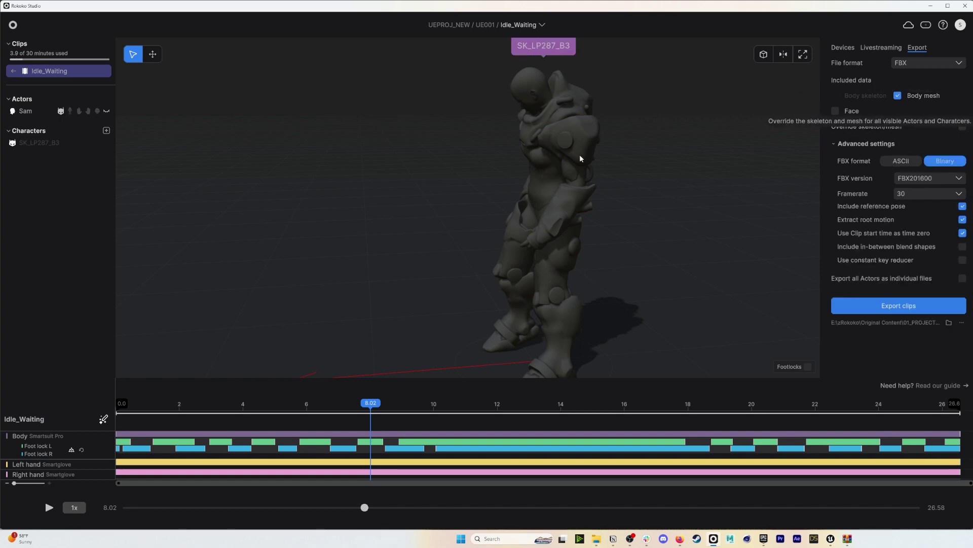
pyautogui.scroll(-3, 577, 174)
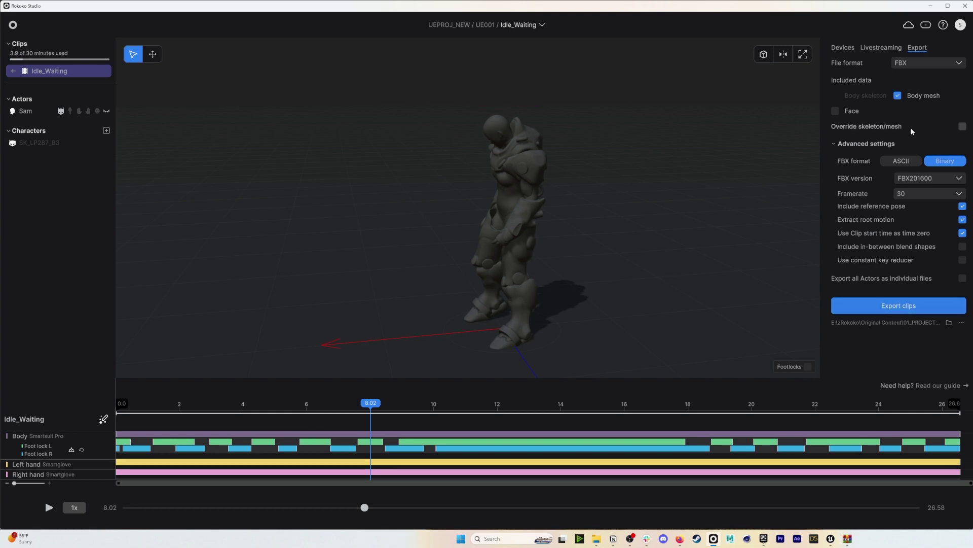
pyautogui.click(949, 323)
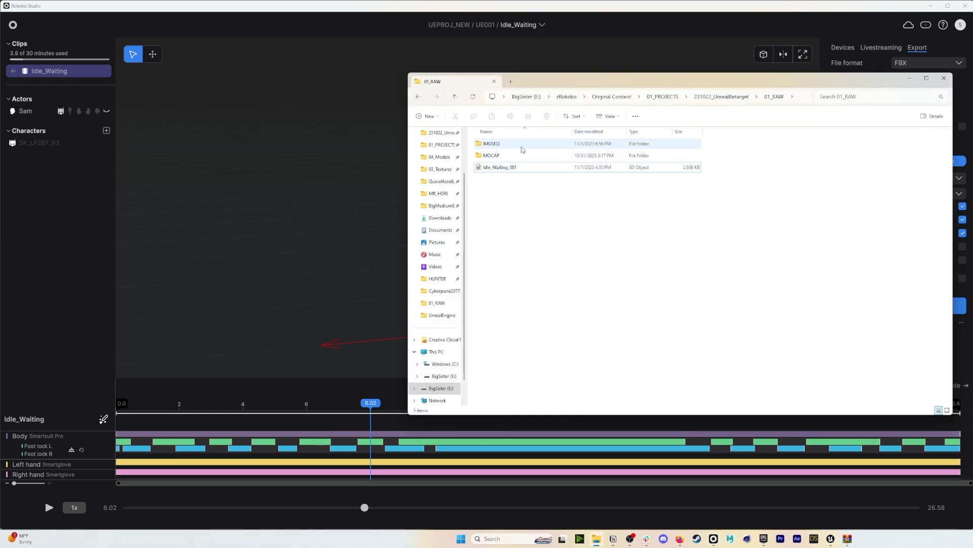
pyautogui.click(722, 96)
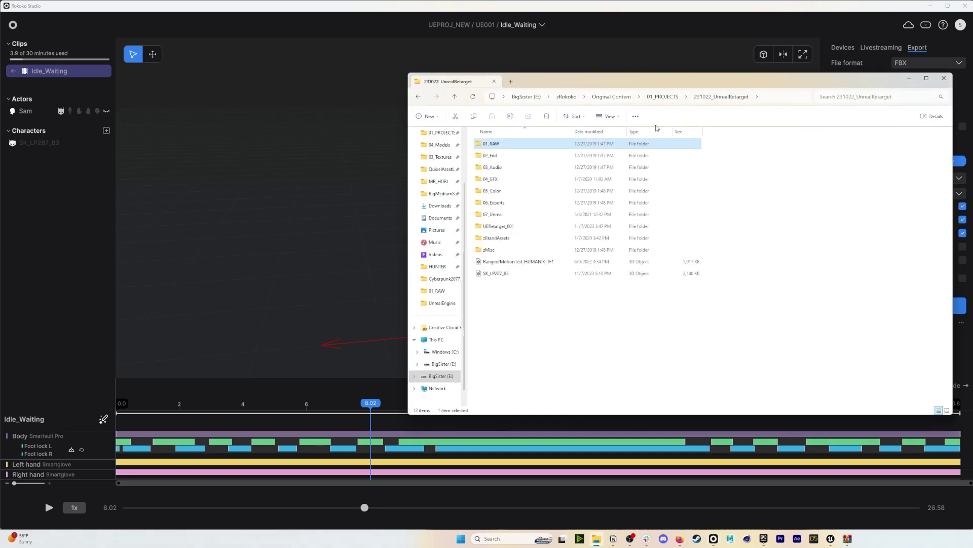
pyautogui.doubleClick(505, 156)
pyautogui.moveTo(829, 86); pyautogui.dragTo(557, 110)
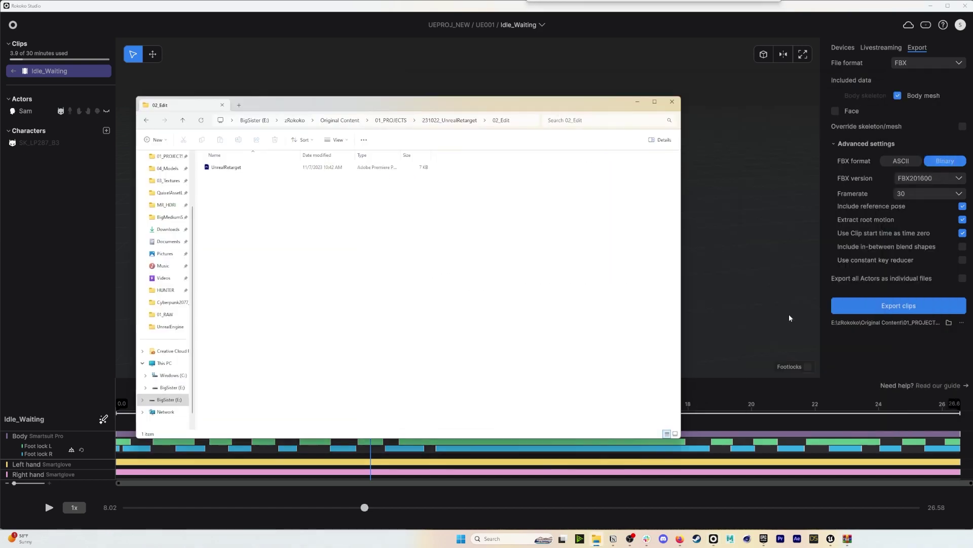
pyautogui.click(907, 306)
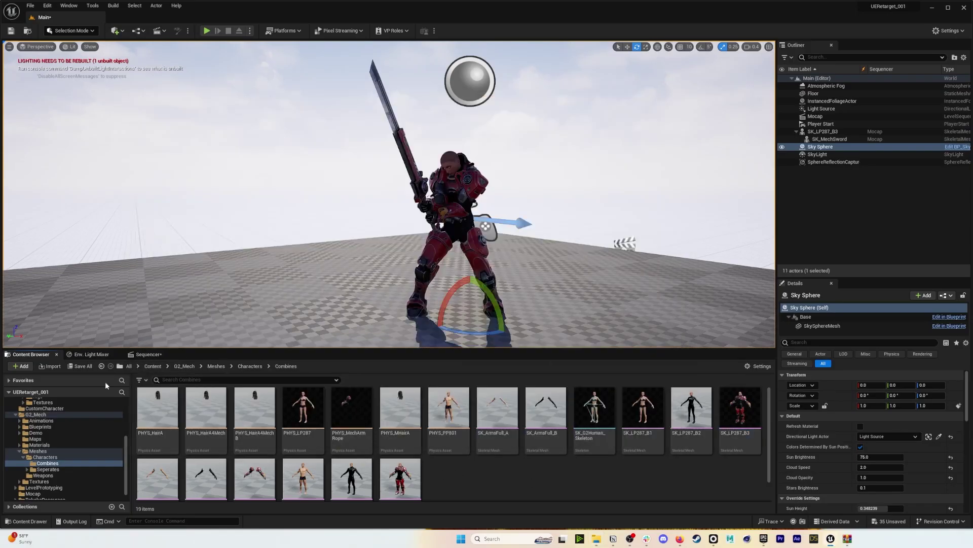
# In Unreal Editor, create a folder named RetargetMocap in the Content root and open it.
pyautogui.click(152, 366)
pyautogui.rightClick(383, 473)
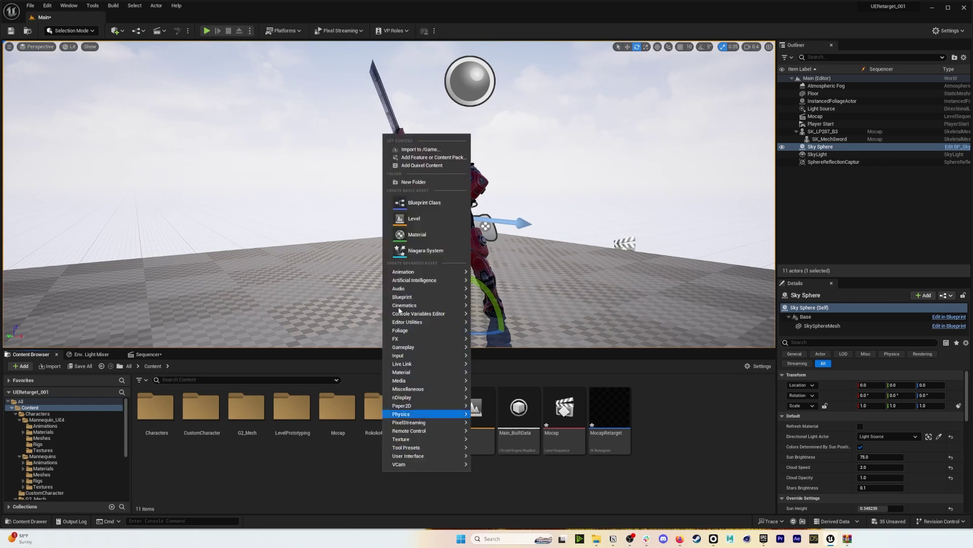
pyautogui.click(413, 181)
pyautogui.write('RetargetMocap')
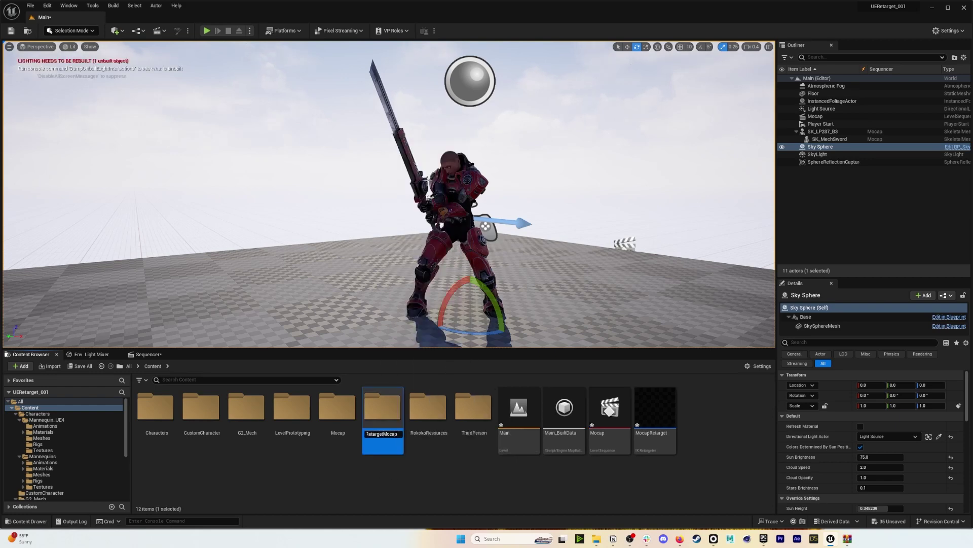
pyautogui.press('Return')
pyautogui.doubleClick(384, 408)
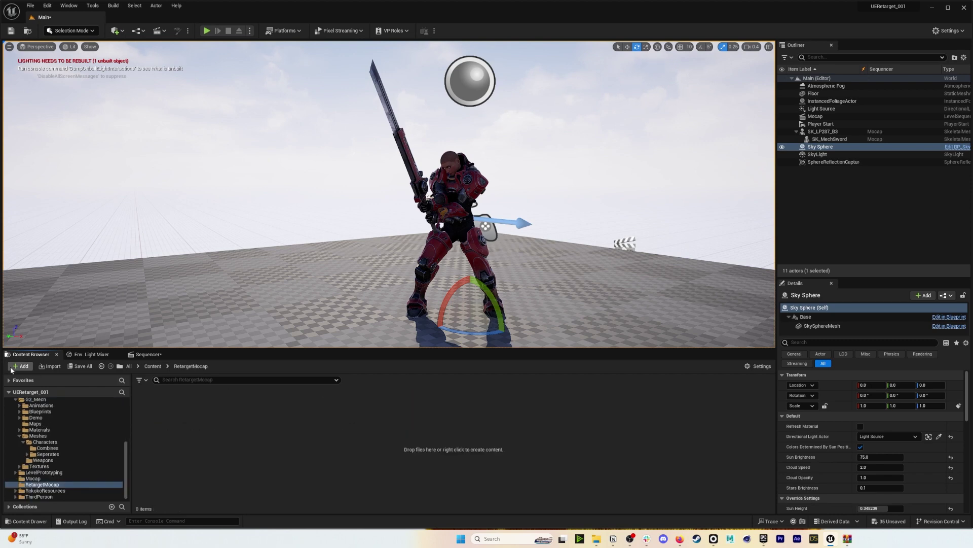
# Import the Idle_Waiting FBX from the 02_Edit folder into RetargetMocap as a skeletal mesh with animation, keeping the default options.
pyautogui.click(21, 366)
pyautogui.click(54, 39)
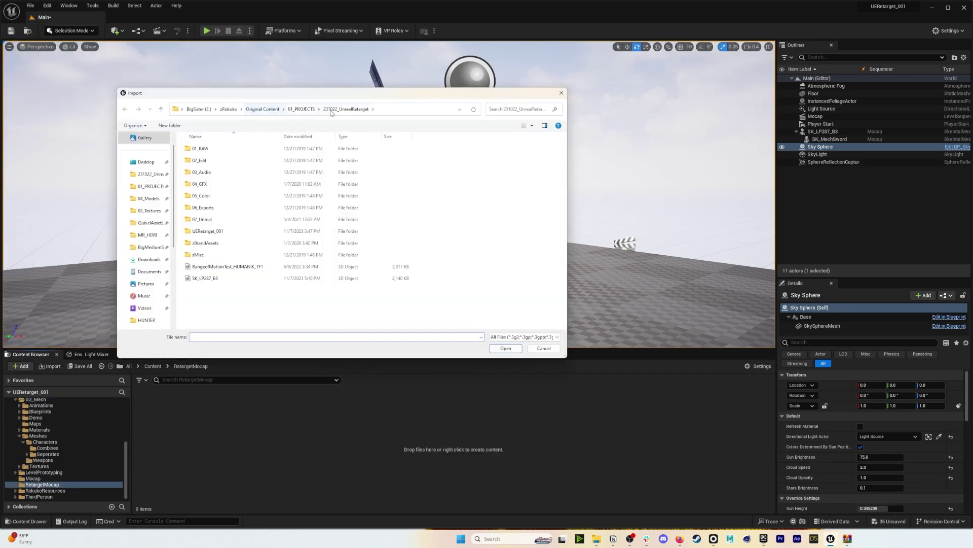
pyautogui.doubleClick(198, 159)
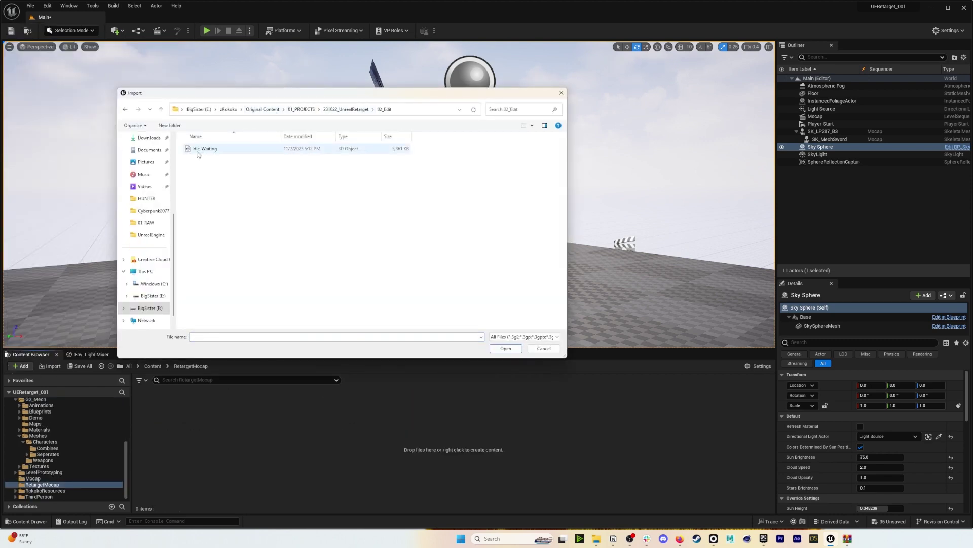
pyautogui.click(198, 152)
pyautogui.click(518, 351)
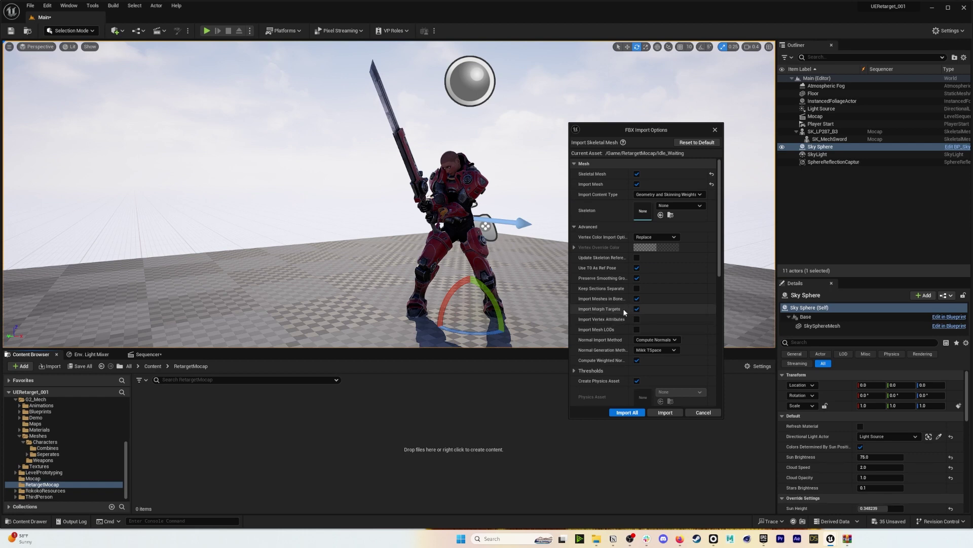
pyautogui.scroll(-3, 603, 310)
pyautogui.scroll(-2, 607, 320)
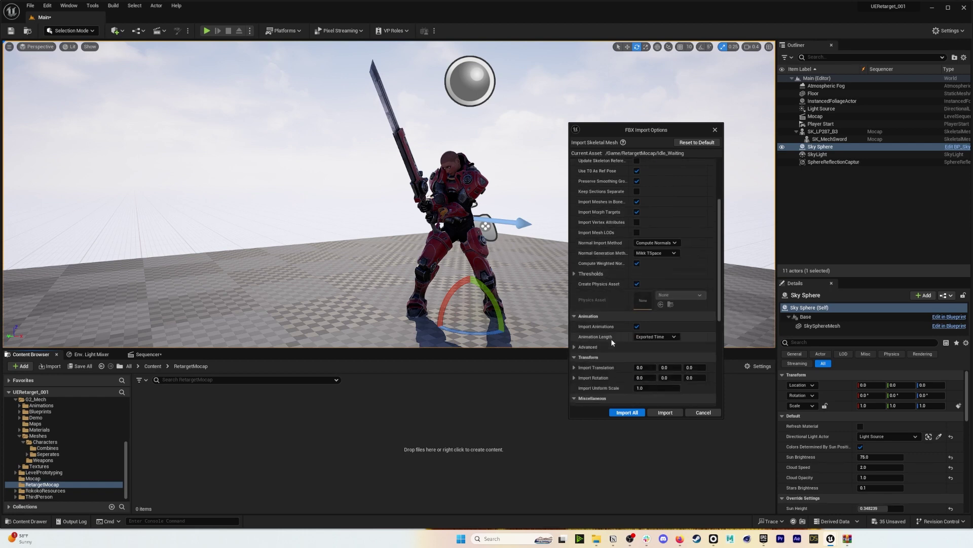
pyautogui.click(627, 412)
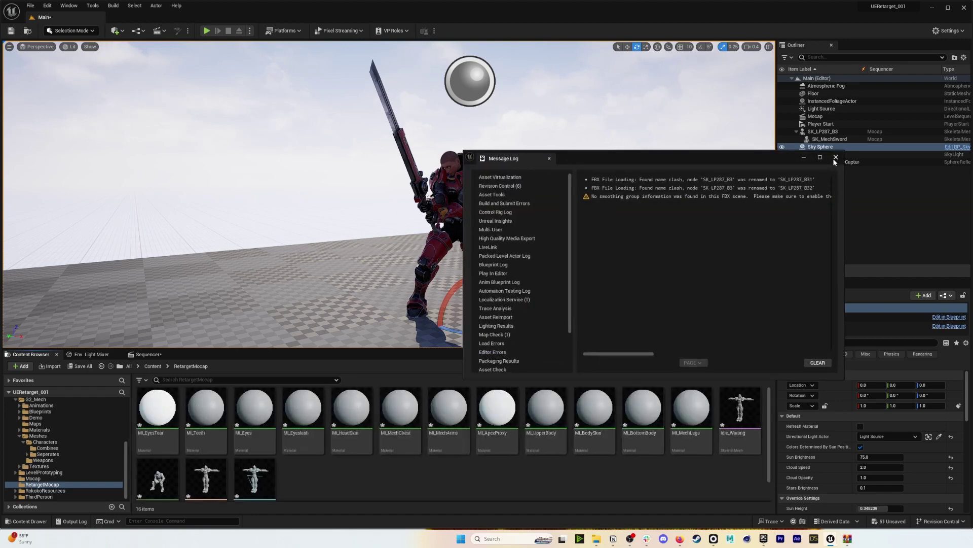
pyautogui.click(837, 157)
# Open the Idle_Waiting_Anim sequence, scrub it to frame 177 and examine the character's motion up close before closing it.
pyautogui.scroll(-1, 360, 457)
pyautogui.scroll(1, 199, 450)
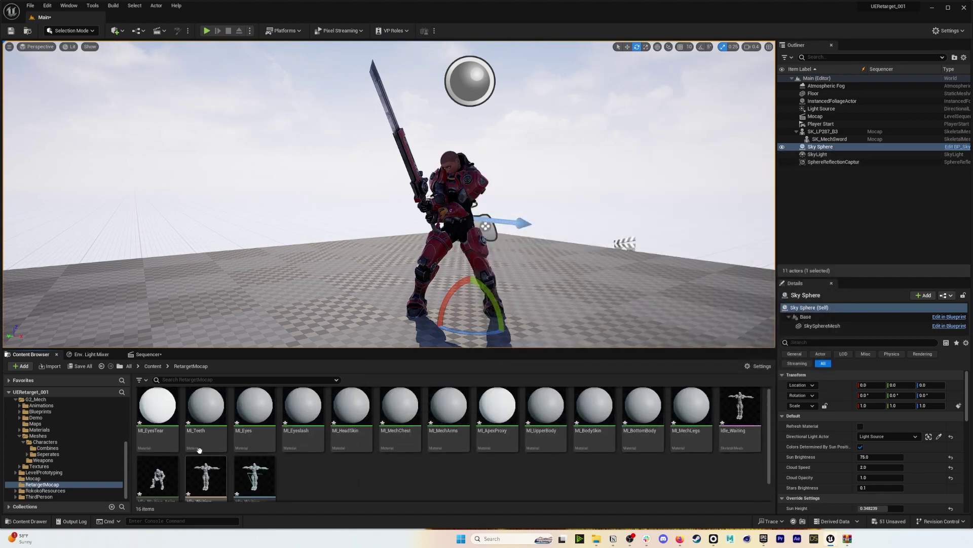
pyautogui.scroll(-1, 180, 435)
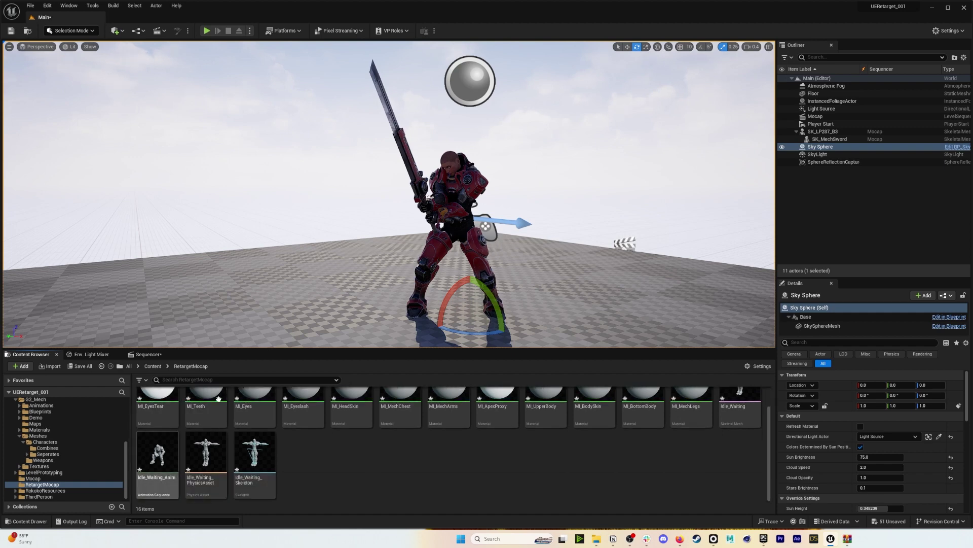
pyautogui.click(147, 455)
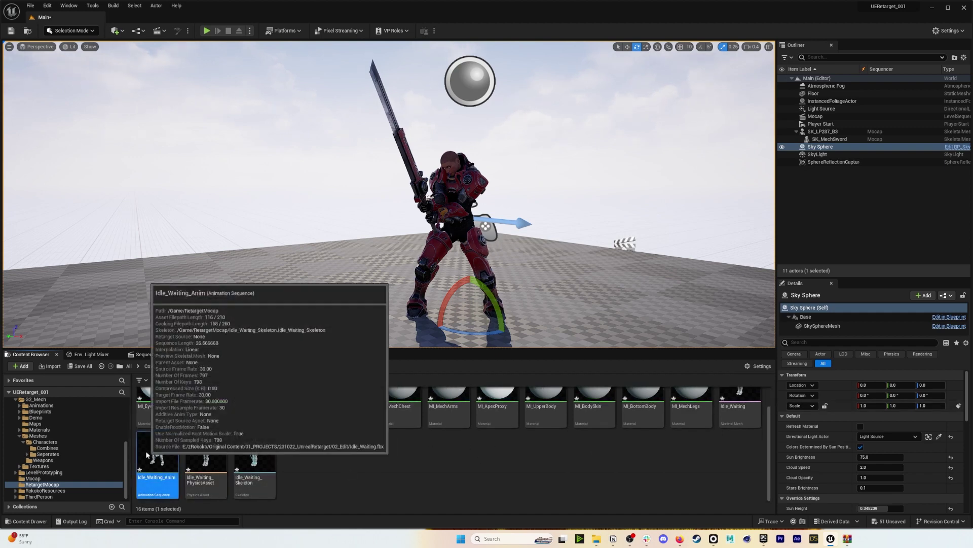
pyautogui.doubleClick(147, 455)
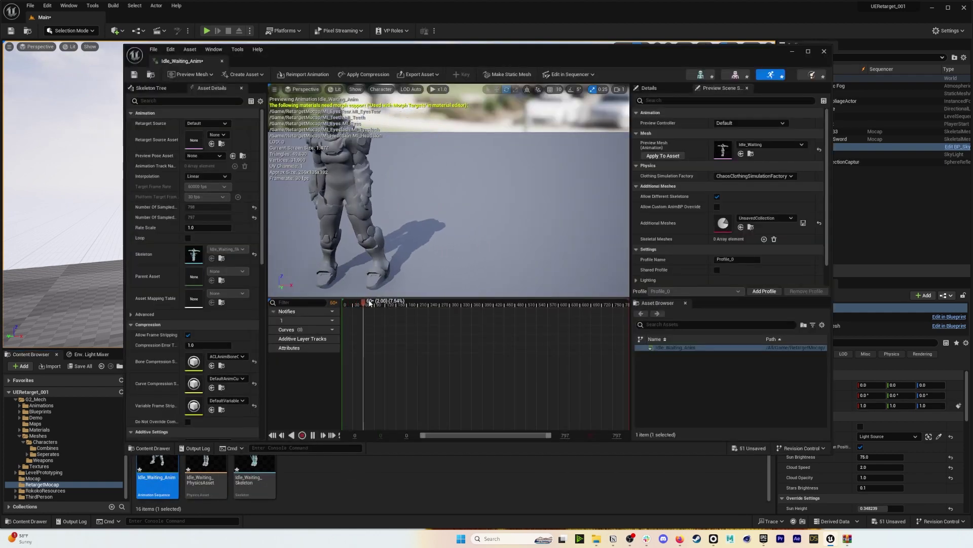
pyautogui.moveTo(369, 302); pyautogui.dragTo(406, 302)
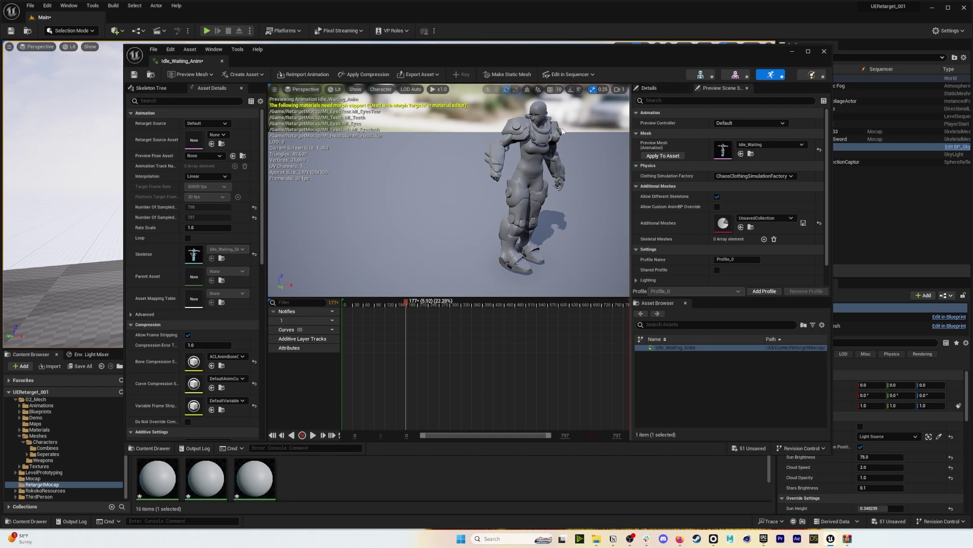
pyautogui.press('w')
pyautogui.moveTo(518, 158)
pyautogui.mouseDown(button='right')
pyautogui.moveTo(537, 156)
pyautogui.moveTo(525, 152)
pyautogui.mouseUp(button='right')
pyautogui.press('s')
pyautogui.press('a')
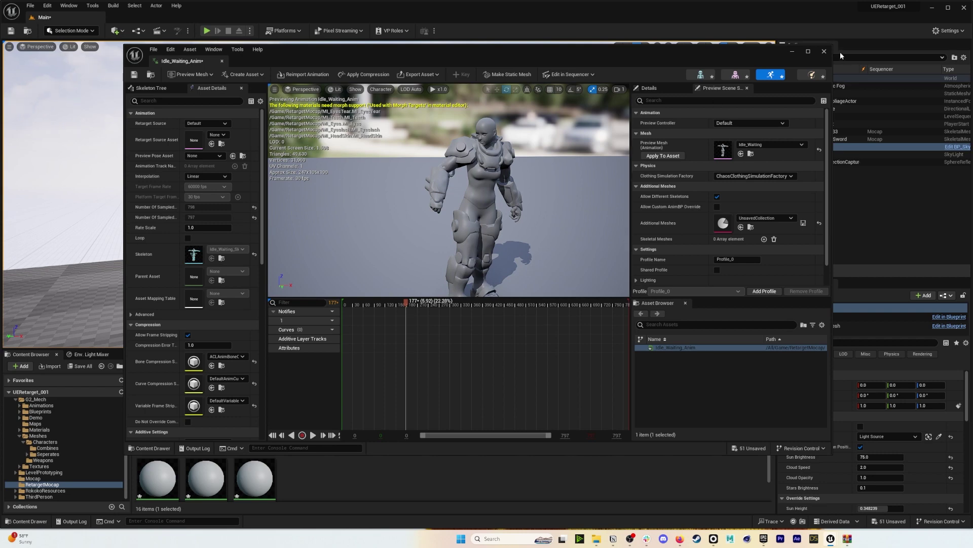
pyautogui.click(824, 51)
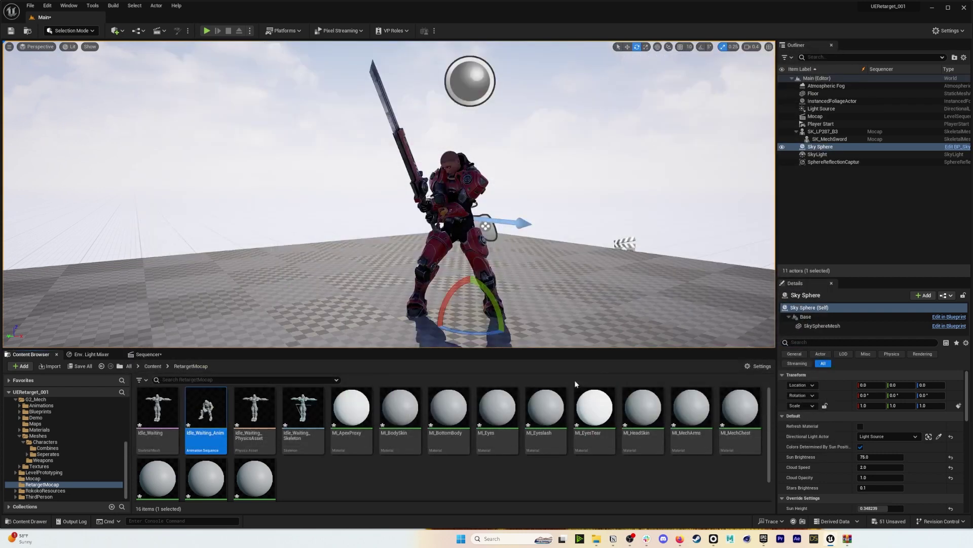
# Switch to Rokoko Studio and import the T-Pose(5) FBX from the Desktop as a new character.
pyautogui.click(714, 538)
pyautogui.click(13, 71)
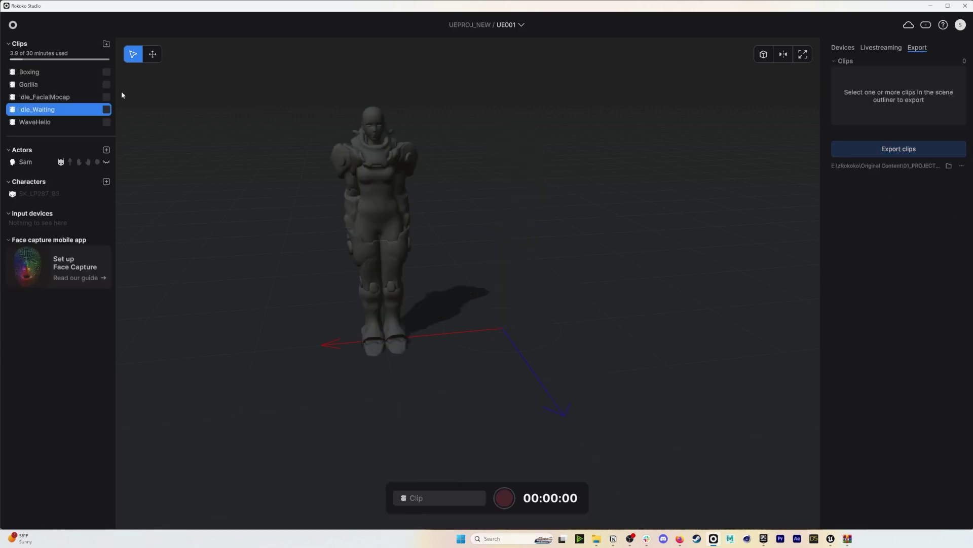
pyautogui.click(107, 181)
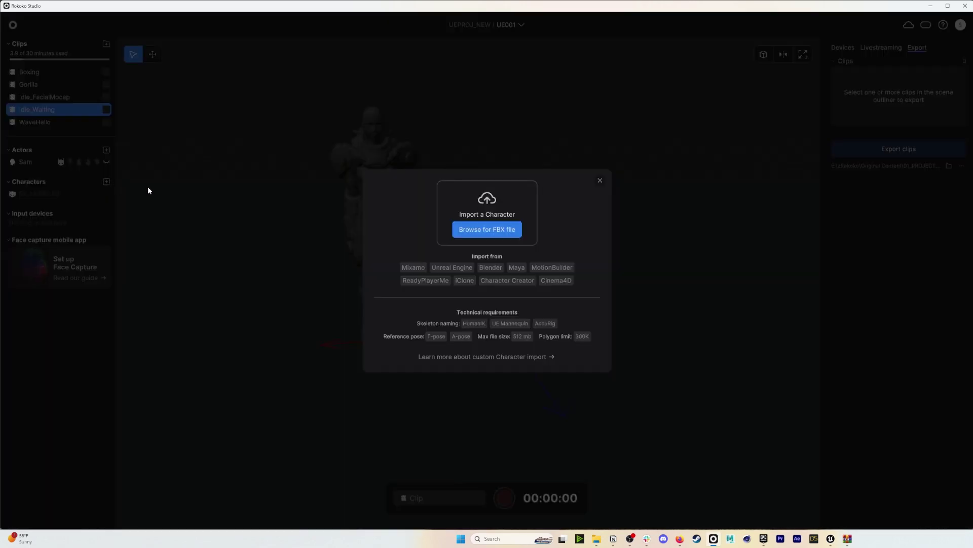
pyautogui.click(487, 229)
pyautogui.click(53, 80)
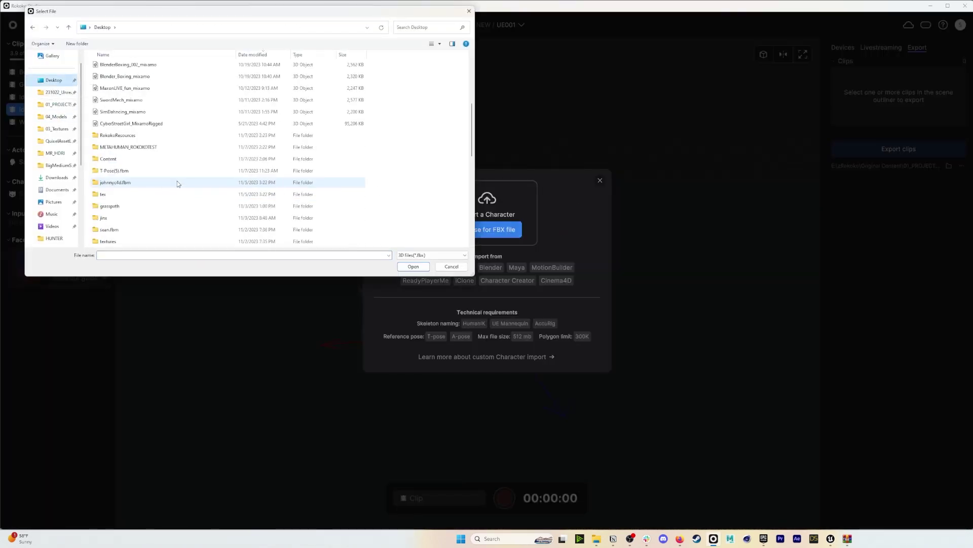
pyautogui.click(110, 136)
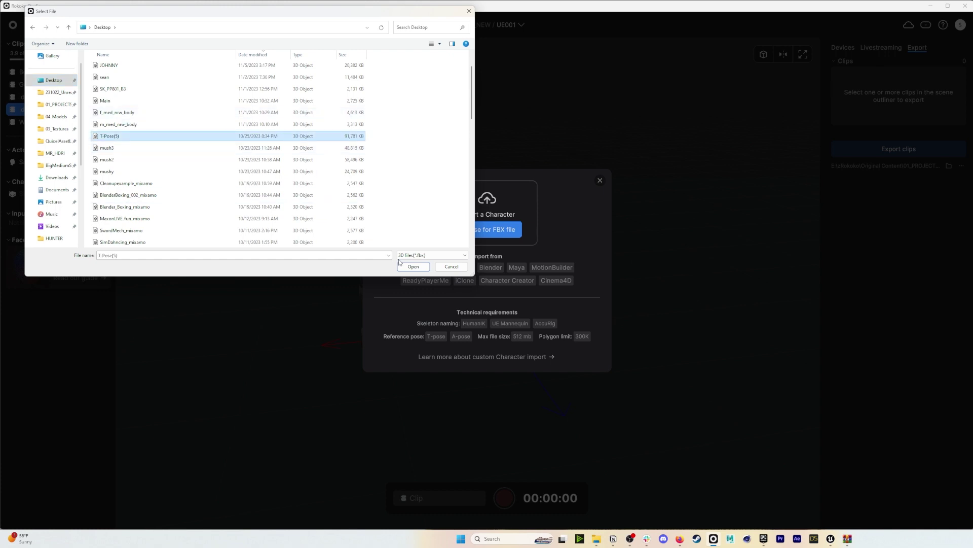
pyautogui.click(410, 266)
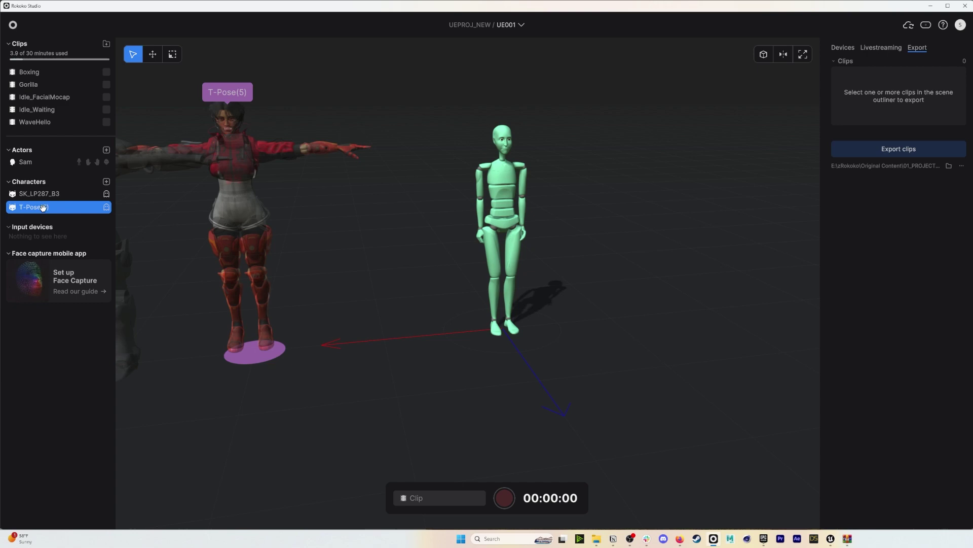
# Retarget the T-Pose(5) character to the scene's actor.
pyautogui.moveTo(41, 208); pyautogui.dragTo(34, 162)
pyautogui.moveTo(432, 168); pyautogui.dragTo(469, 189, button='middle')
pyautogui.scroll(-1, 426, 163)
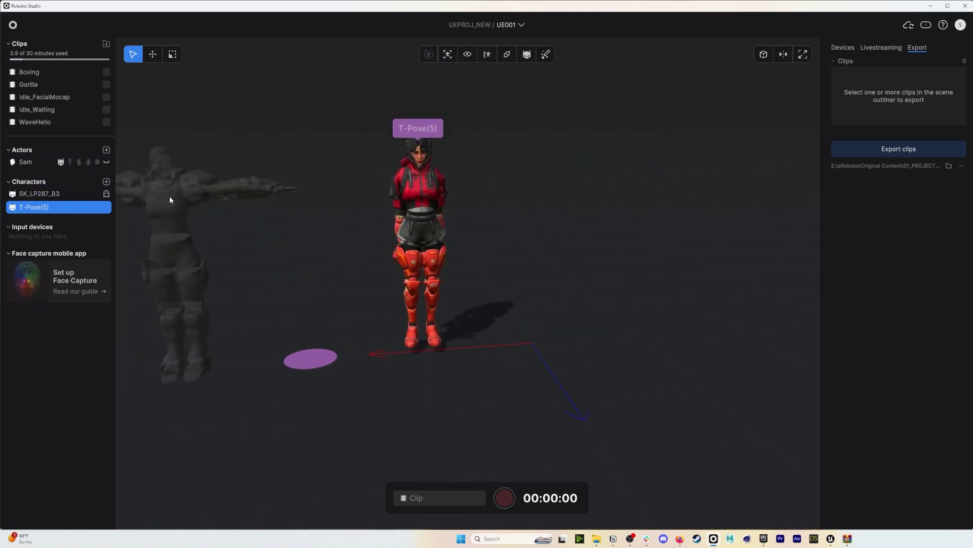
# Set the visibility of the SK_LP287_B3 character to Hidden.
pyautogui.click(48, 196)
pyautogui.rightClick(95, 196)
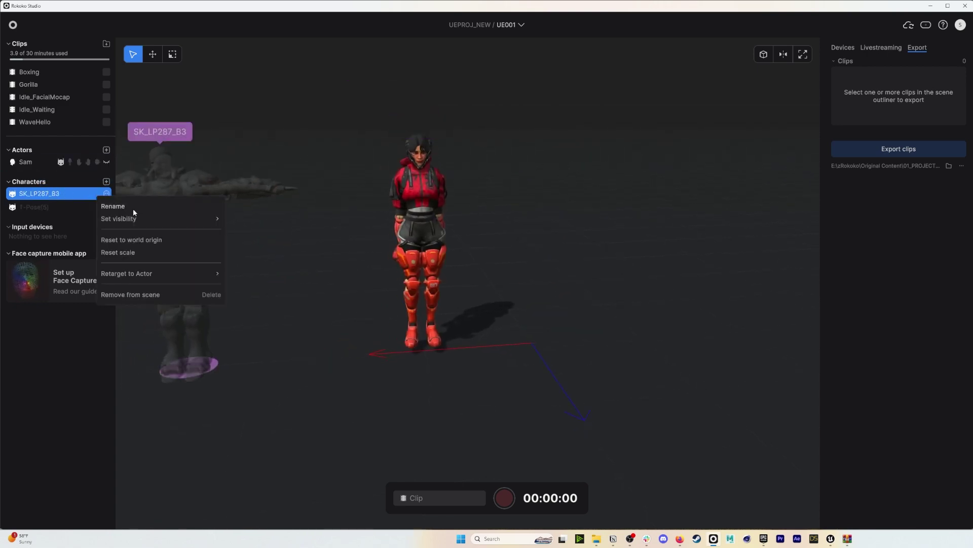
pyautogui.moveTo(211, 221)
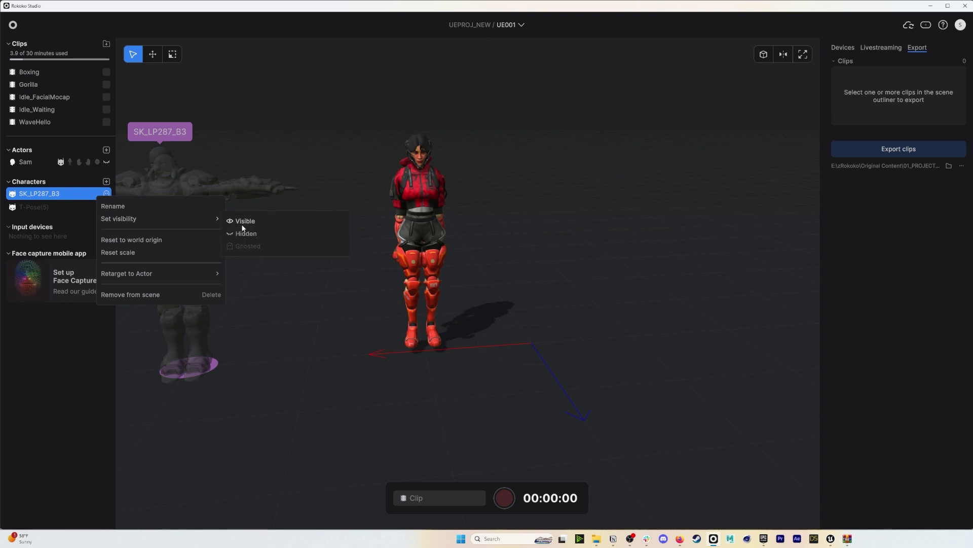
pyautogui.click(244, 234)
pyautogui.click(336, 150)
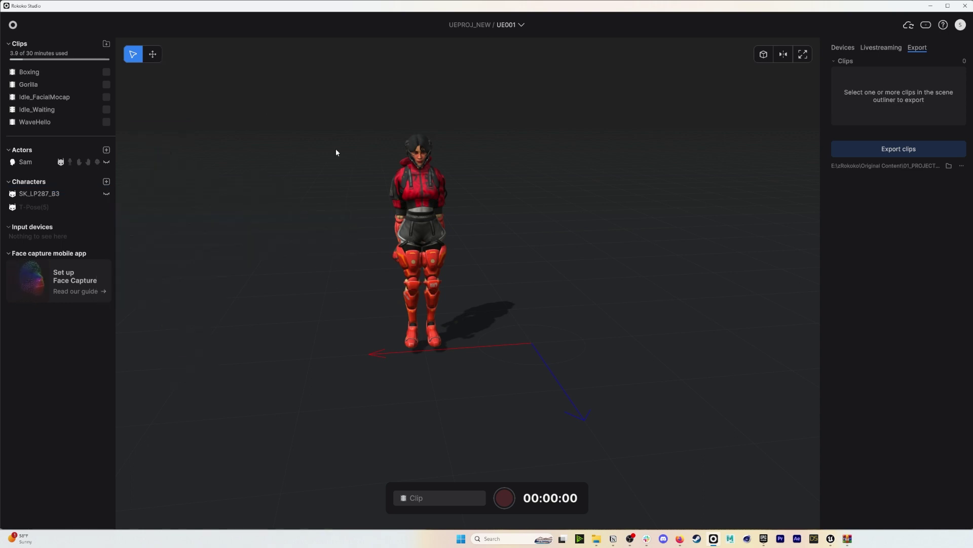
pyautogui.scroll(3, 378, 194)
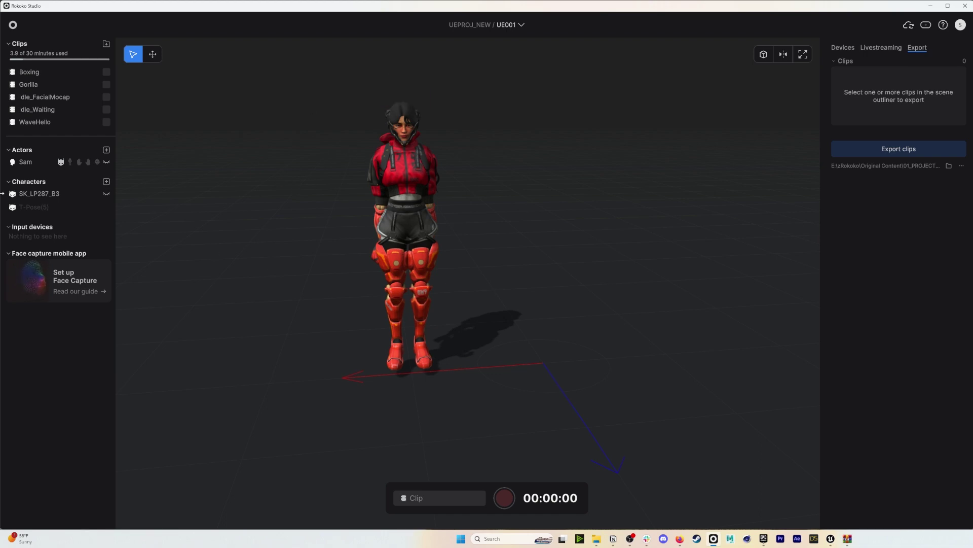
# Preview the Gorilla clip, then scrub the Boxing clip to 5.65 s to check the motion on the T-Pose(5) character.
pyautogui.doubleClick(41, 87)
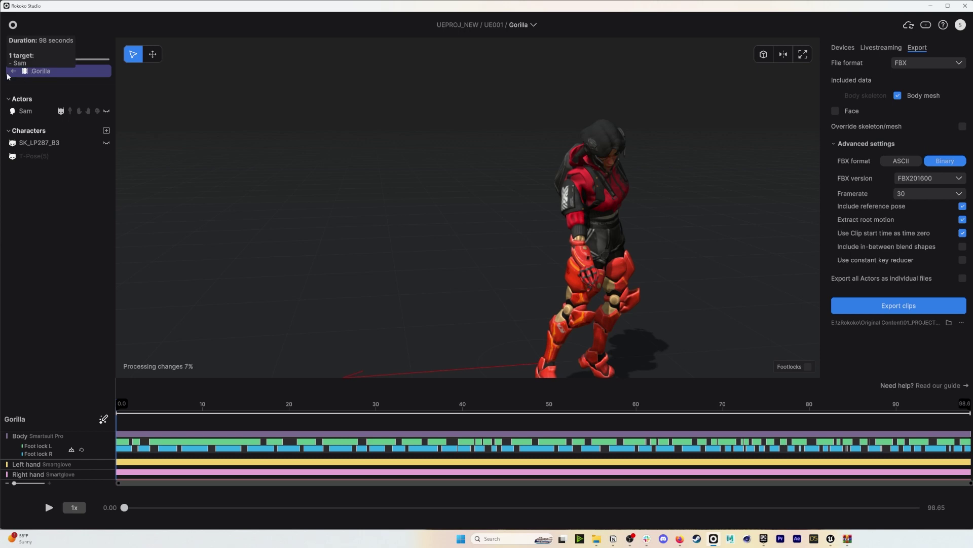
pyautogui.click(13, 72)
pyautogui.doubleClick(45, 74)
pyautogui.moveTo(387, 410); pyautogui.dragTo(361, 395)
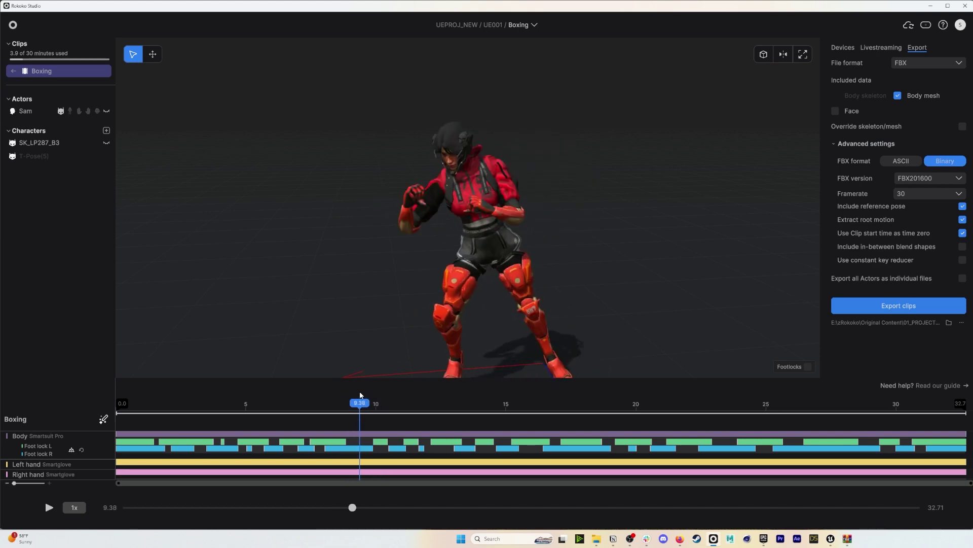
pyautogui.click(37, 111)
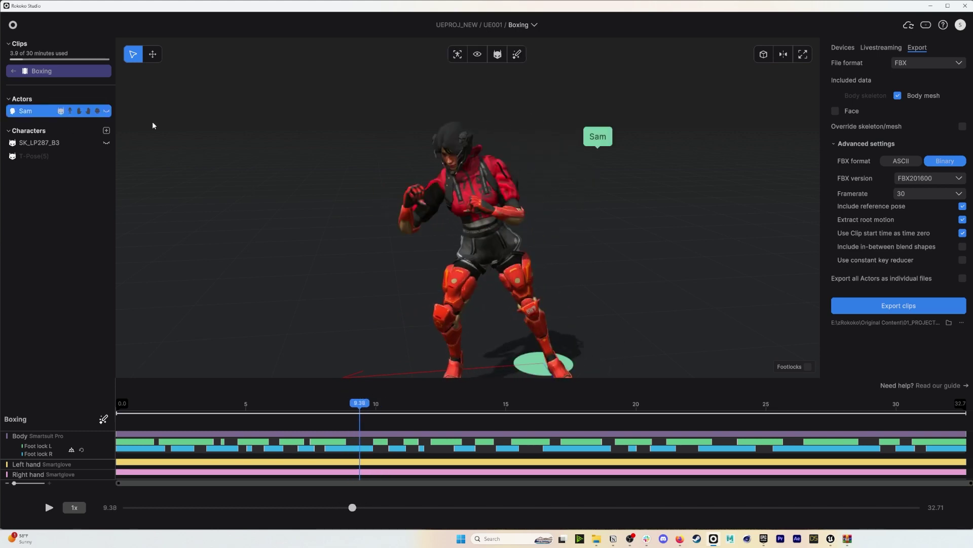
pyautogui.moveTo(541, 163); pyautogui.dragTo(550, 163, button='middle')
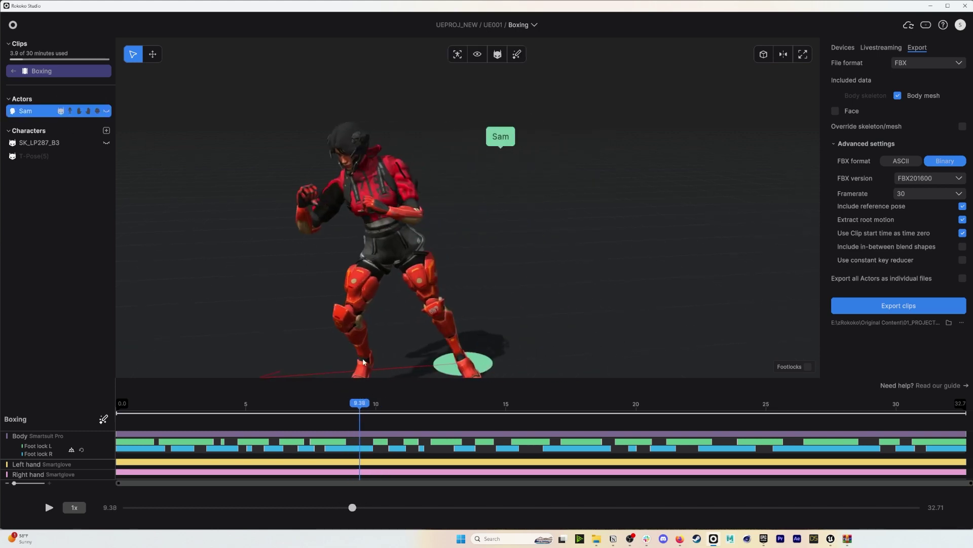
pyautogui.moveTo(361, 404); pyautogui.dragTo(263, 399)
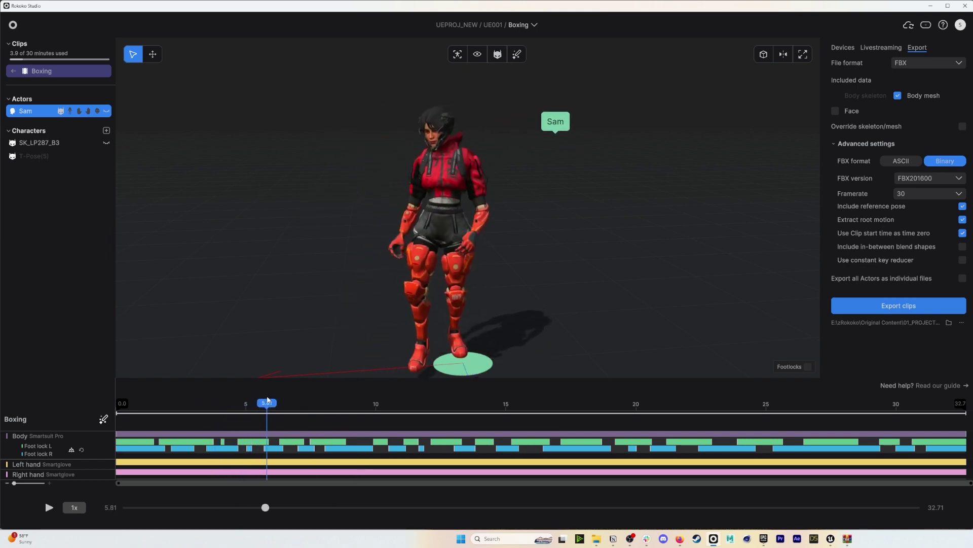
# Enable Adjust arm in the actor's retargeting options with Arm spread set to 7.
pyautogui.click(518, 55)
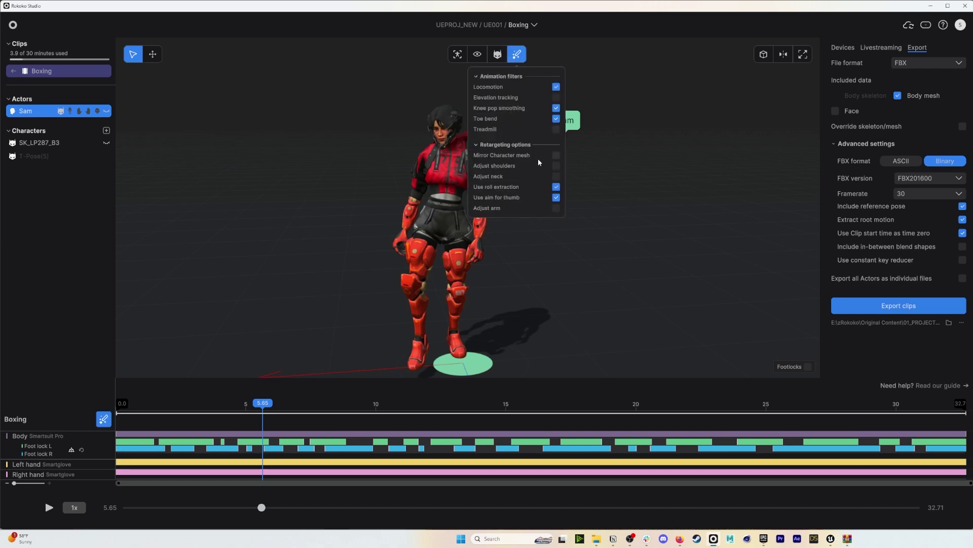
pyautogui.click(556, 208)
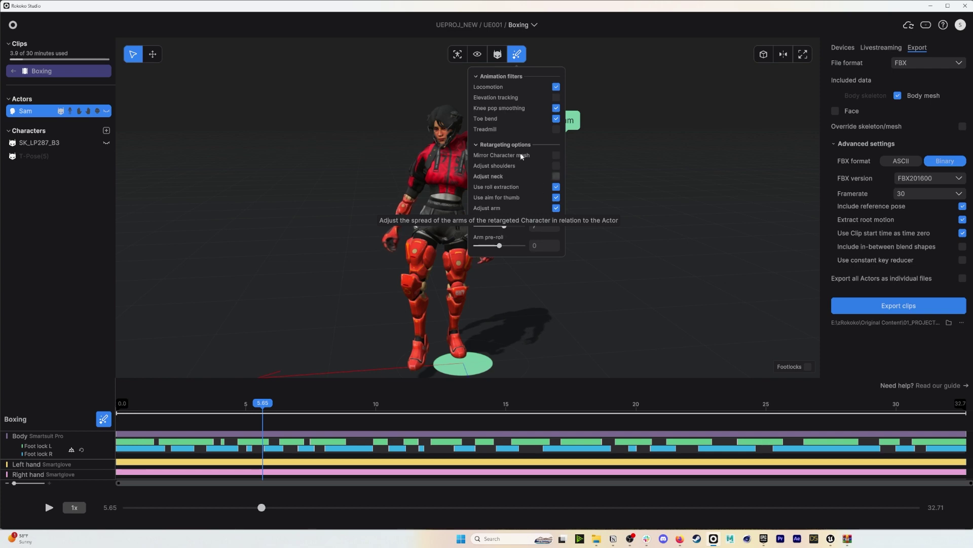
pyautogui.click(663, 144)
pyautogui.moveTo(663, 144); pyautogui.dragTo(688, 145, button='right')
pyautogui.scroll(4, 687, 144)
pyautogui.click(521, 56)
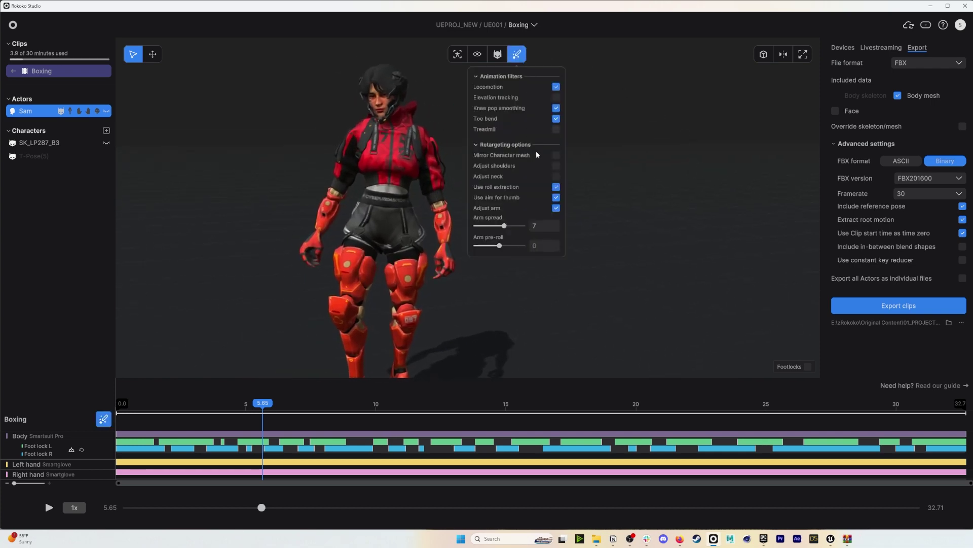
# Enable Adjust shoulders with Shoulder height 1, and turn on Adjust neck in the retargeting options.
pyautogui.moveTo(499, 184); pyautogui.dragTo(499, 184)
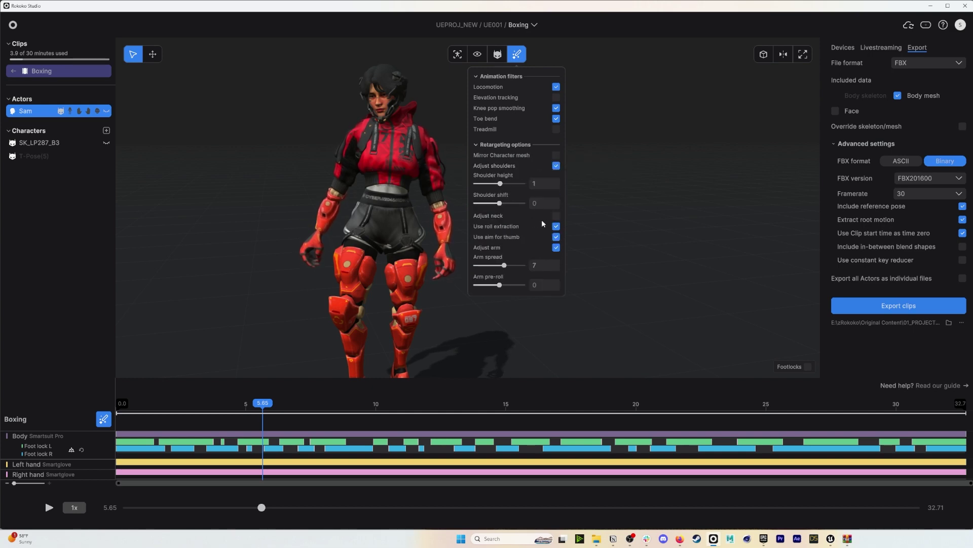
pyautogui.click(558, 216)
pyautogui.moveTo(501, 233)
pyautogui.mouseDown()
pyautogui.moveTo(515, 234)
pyautogui.moveTo(489, 232)
pyautogui.moveTo(511, 231)
pyautogui.mouseUp()
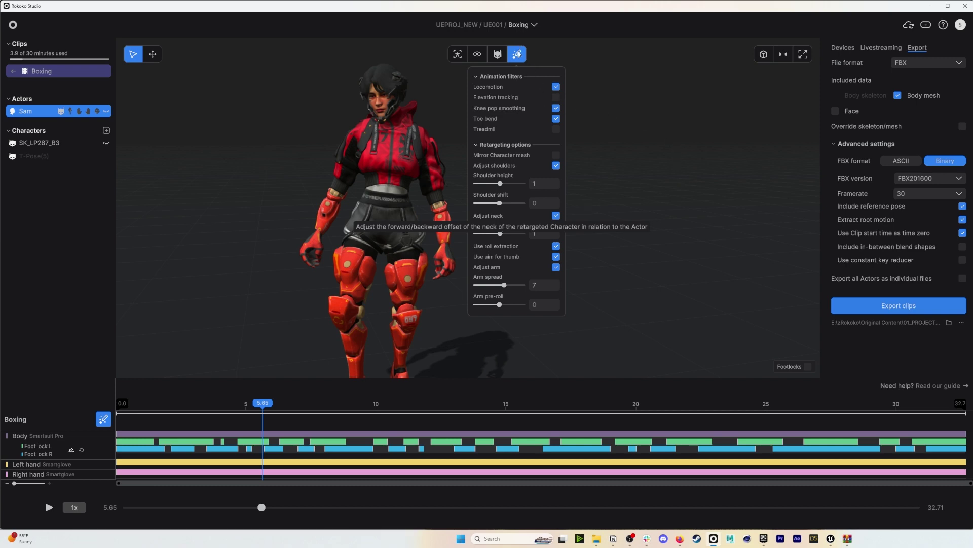
pyautogui.click(517, 54)
# Scrub the Boxing clip to 12.93 s to check the adjusted character's pose.
pyautogui.scroll(-3, 406, 141)
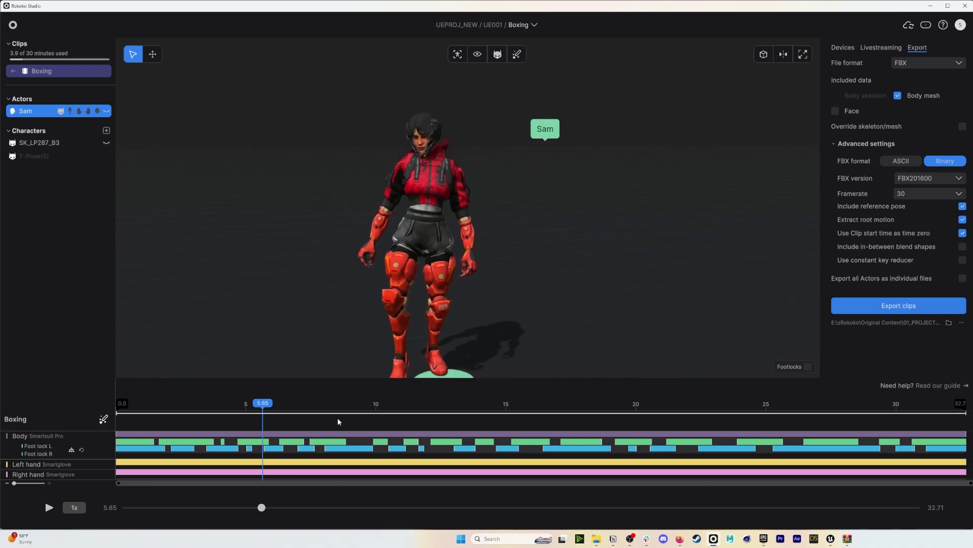
pyautogui.moveTo(385, 410); pyautogui.dragTo(453, 408)
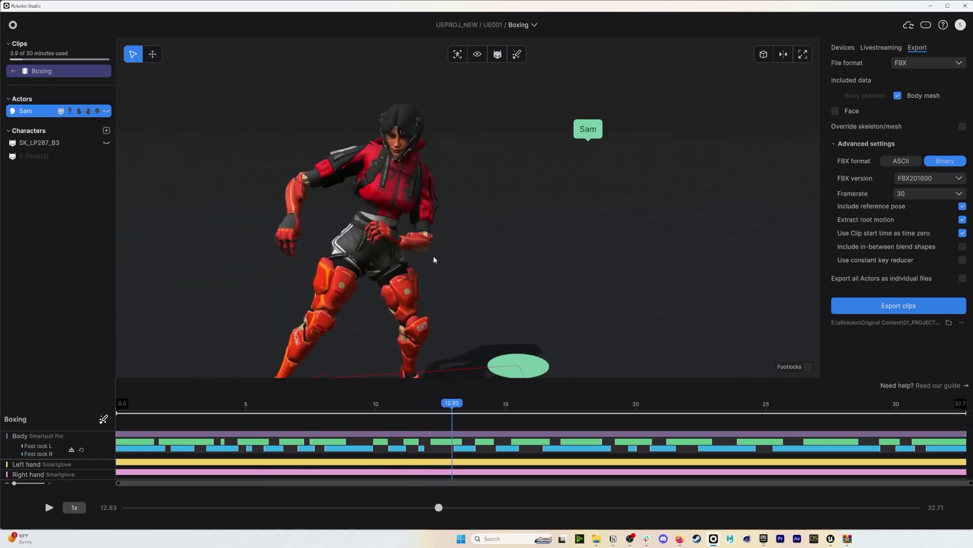
pyautogui.moveTo(435, 259); pyautogui.dragTo(354, 261, button='right')
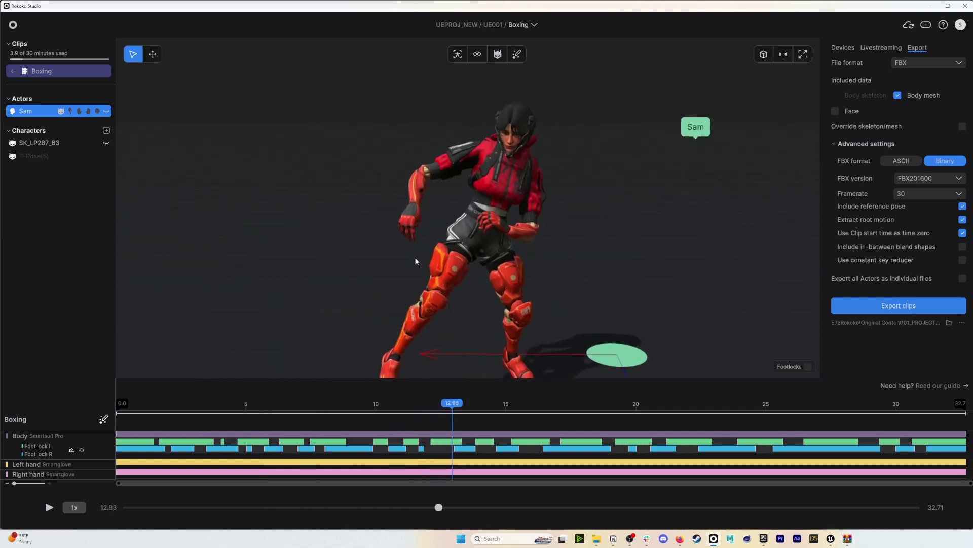
# Return to Unreal Editor and play the Mocap sequence, viewing the SK_LP287_B3 character up close from different angles.
pyautogui.click(932, 6)
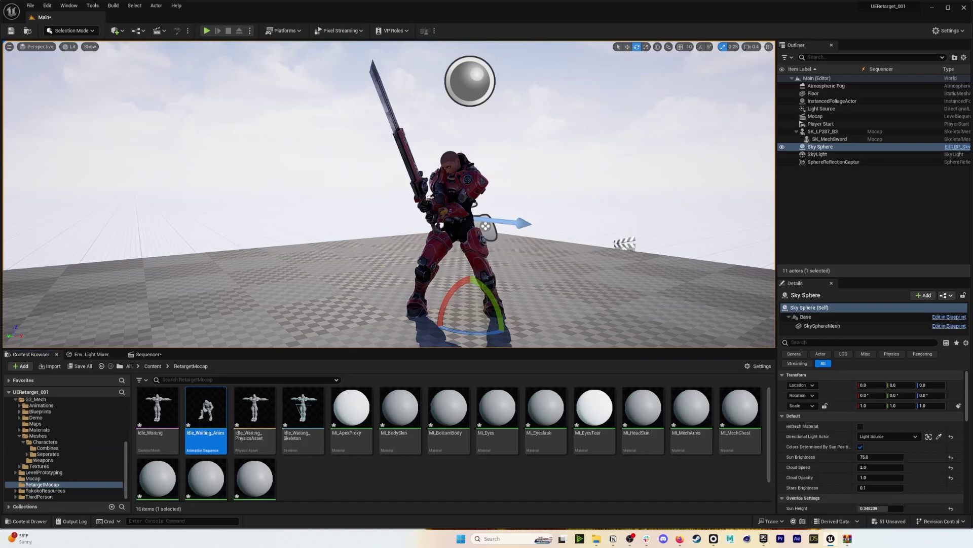
pyautogui.moveTo(436, 203); pyautogui.dragTo(479, 218, button='right')
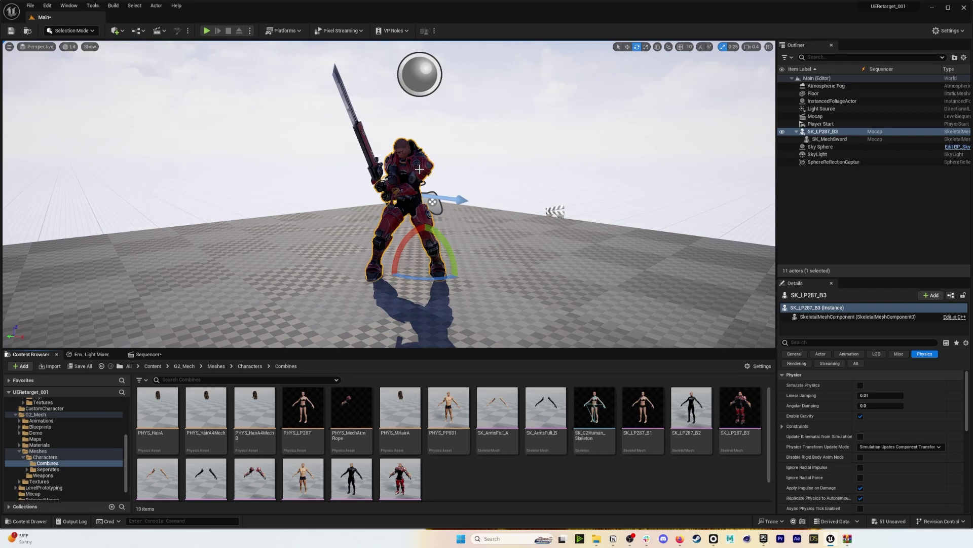
pyautogui.click(715, 539)
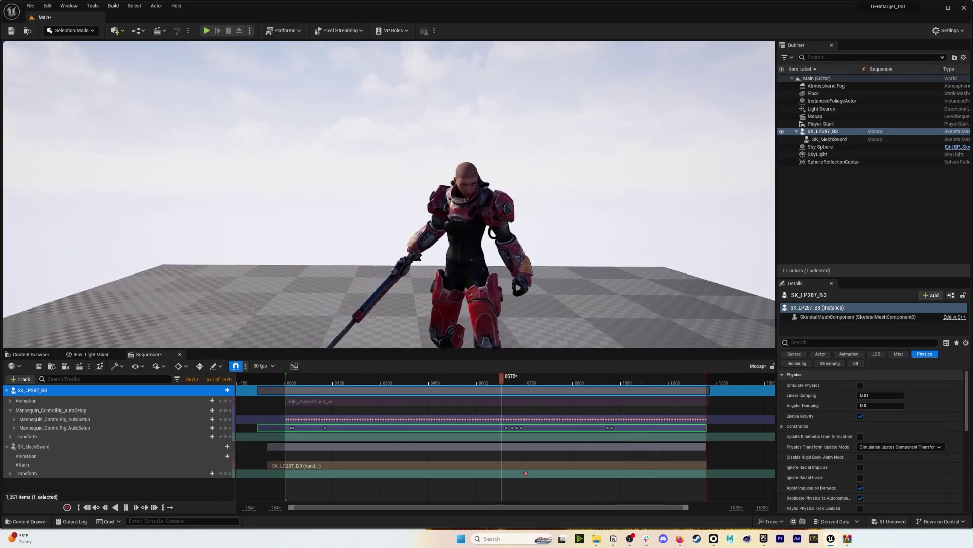
pyautogui.scroll(5, 389, 194)
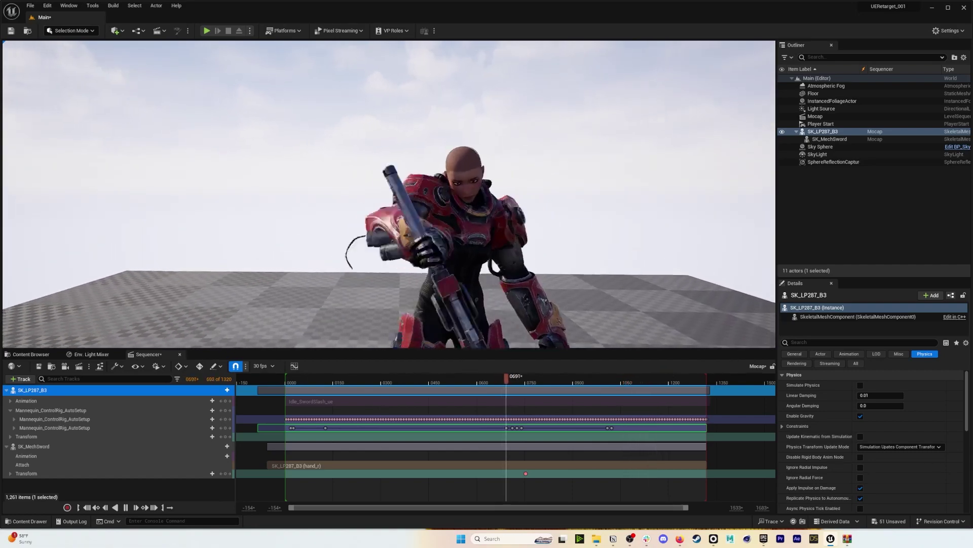
pyautogui.keyDown('alt'); pyautogui.moveTo(389, 194); pyautogui.dragTo(355, 207); pyautogui.keyUp('alt')
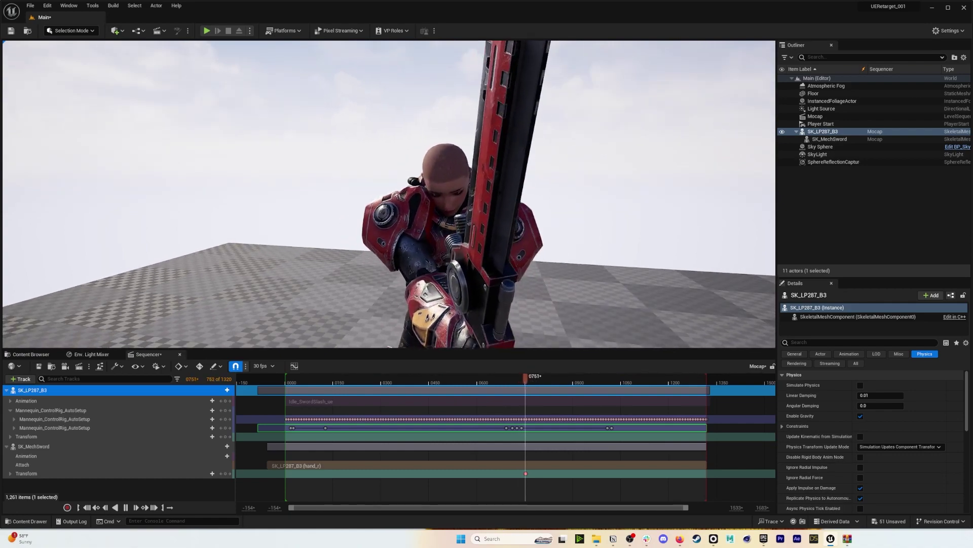